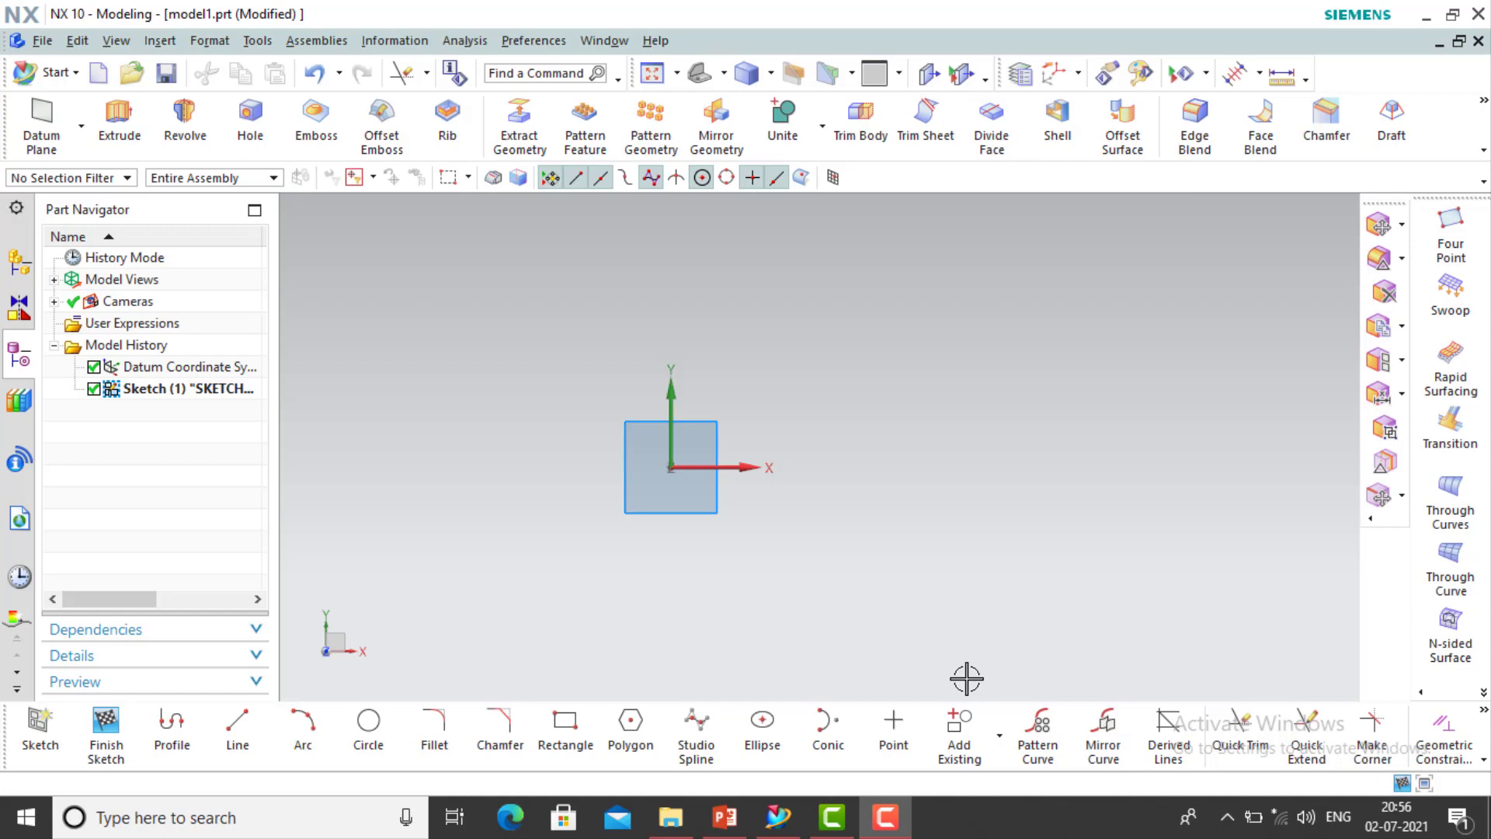
Draw a six-sided polygon centred on the sketch origin with an inscribed radius of 100 mm and 45° rotation
shift+middle_drag(967, 678, 1099, 689)
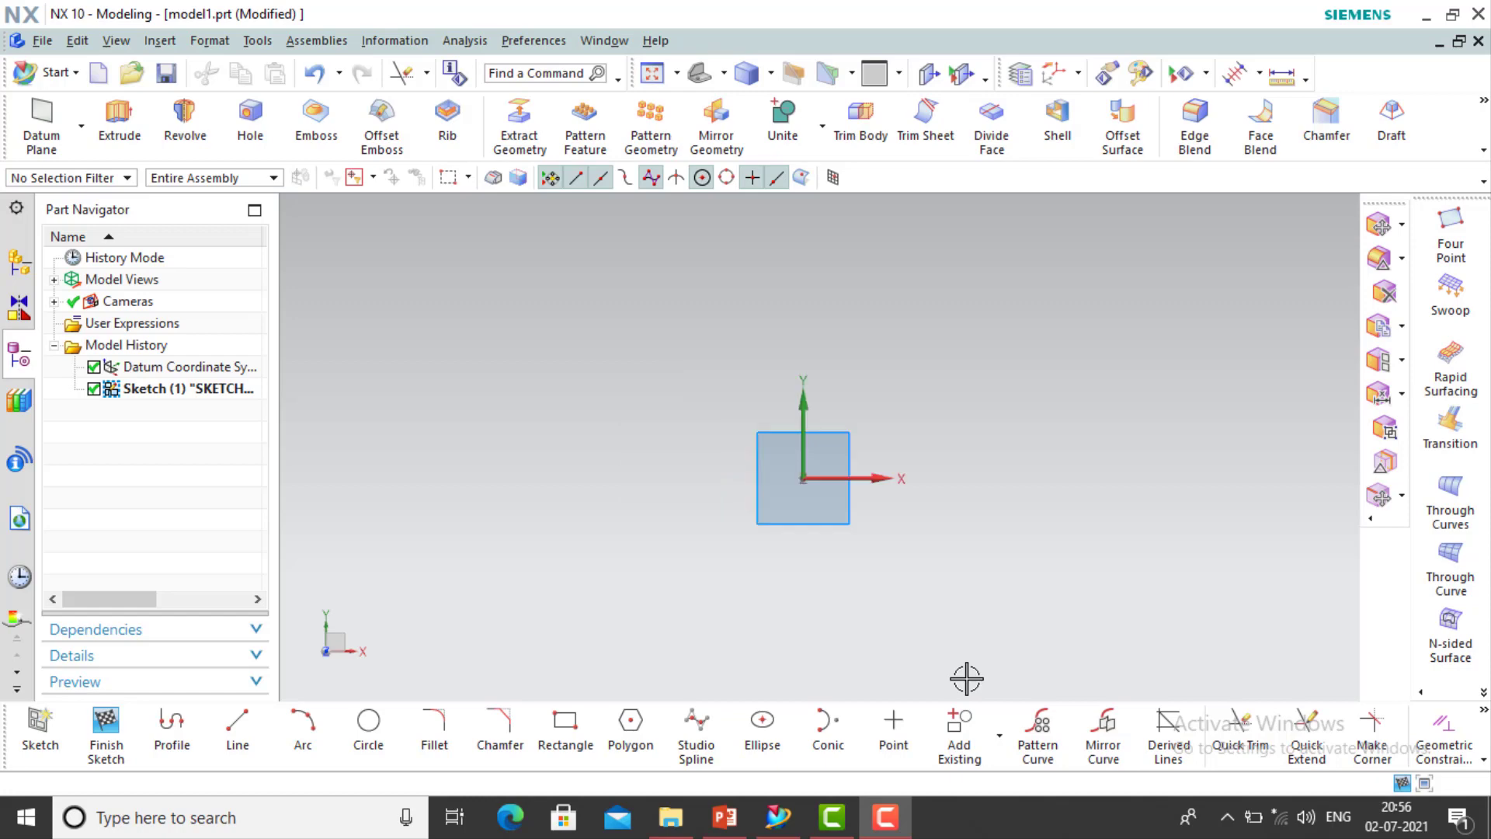
click(651, 735)
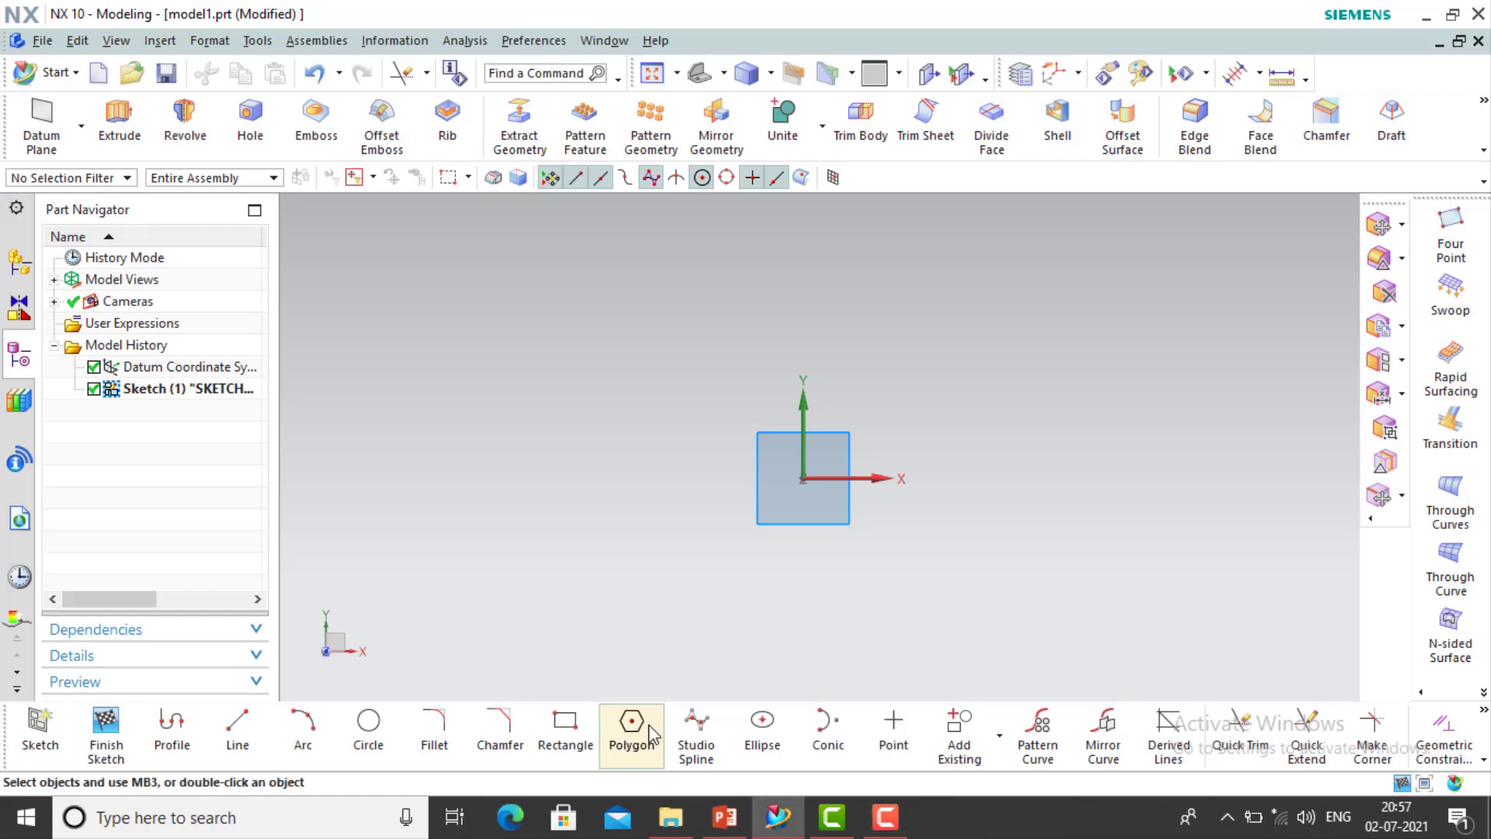
click(800, 474)
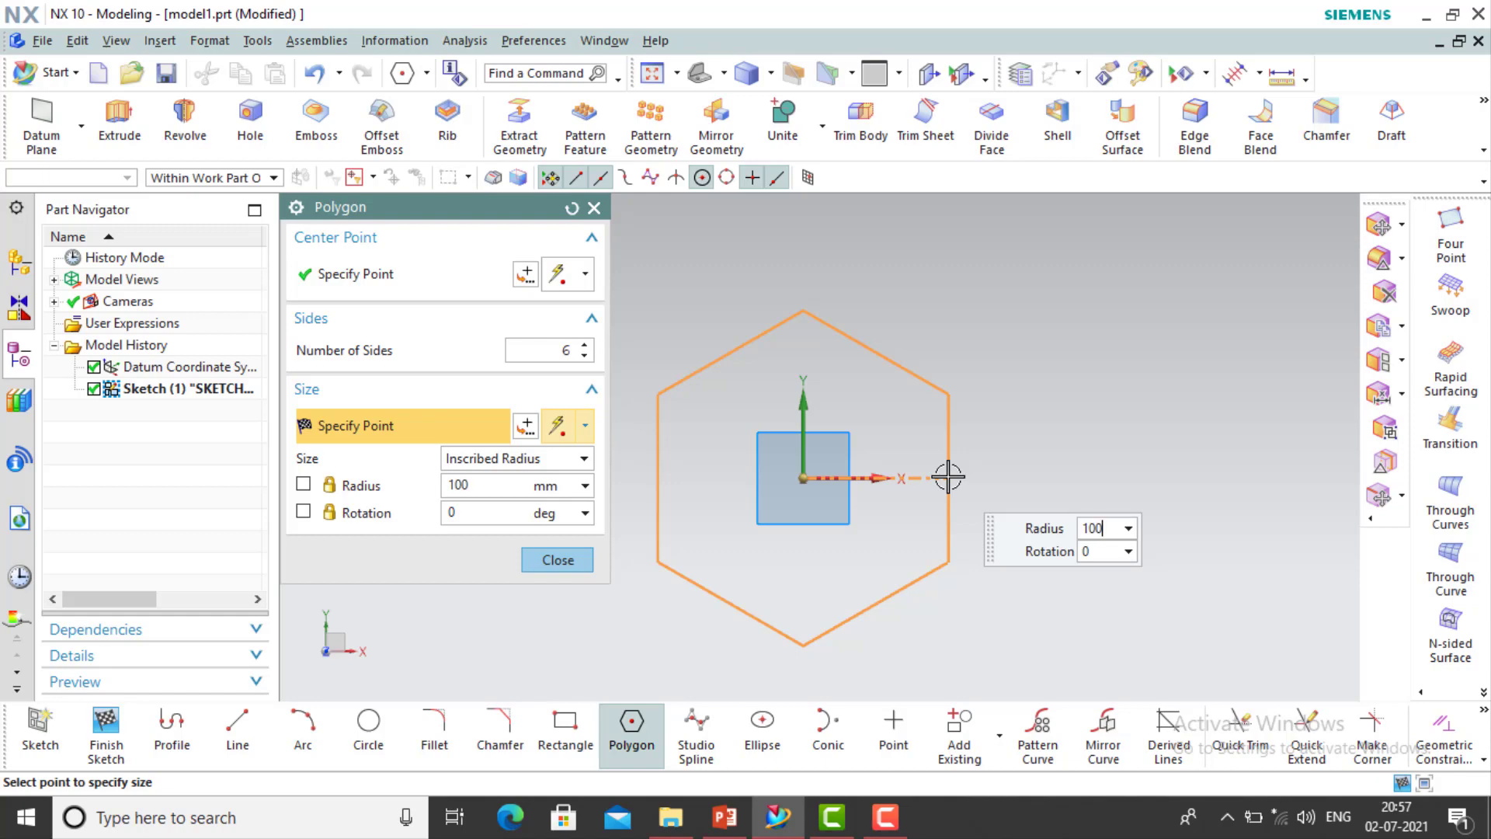
key(Tab)
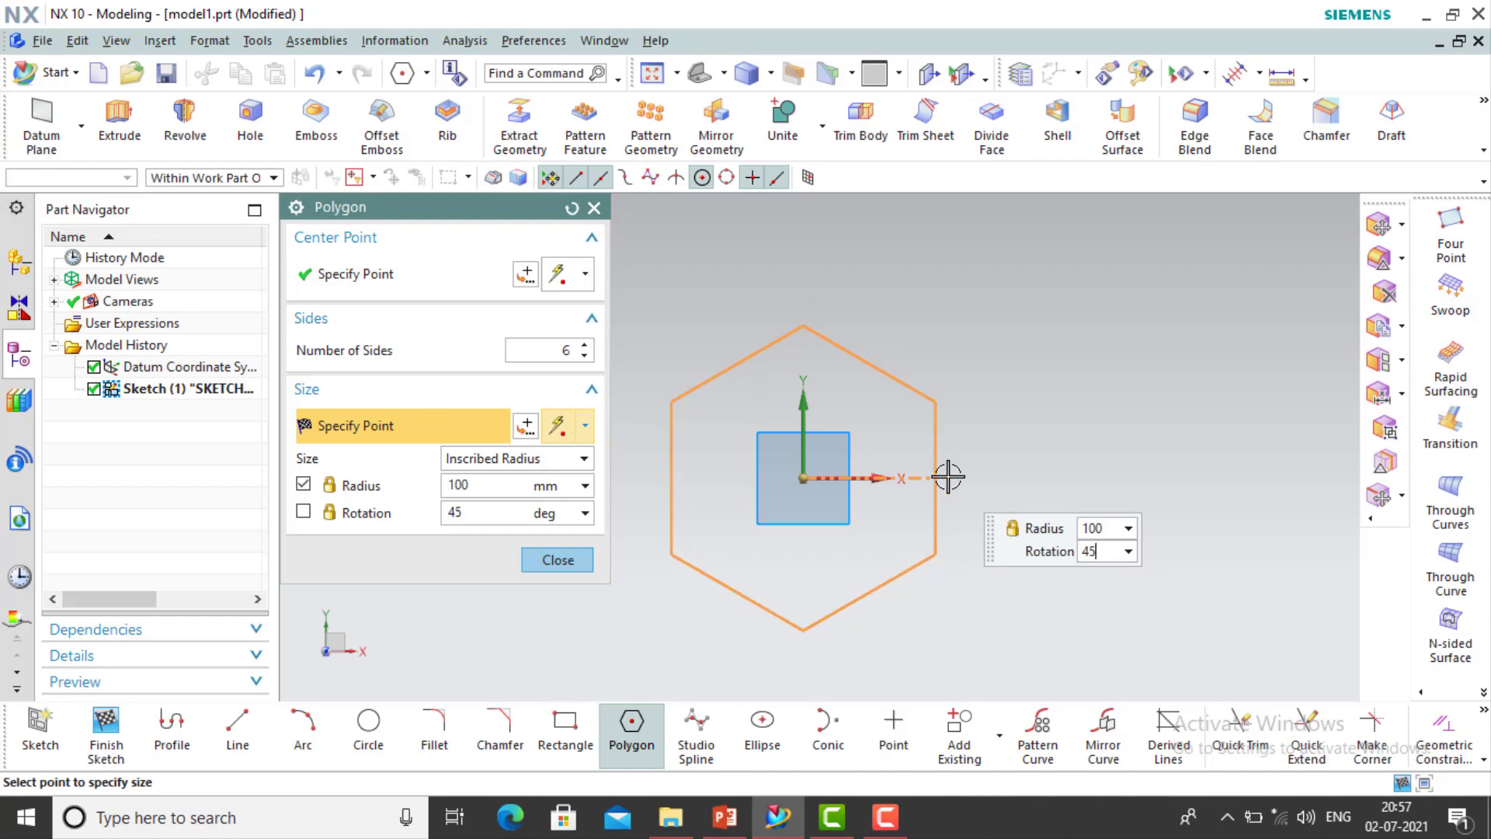
key(Tab)
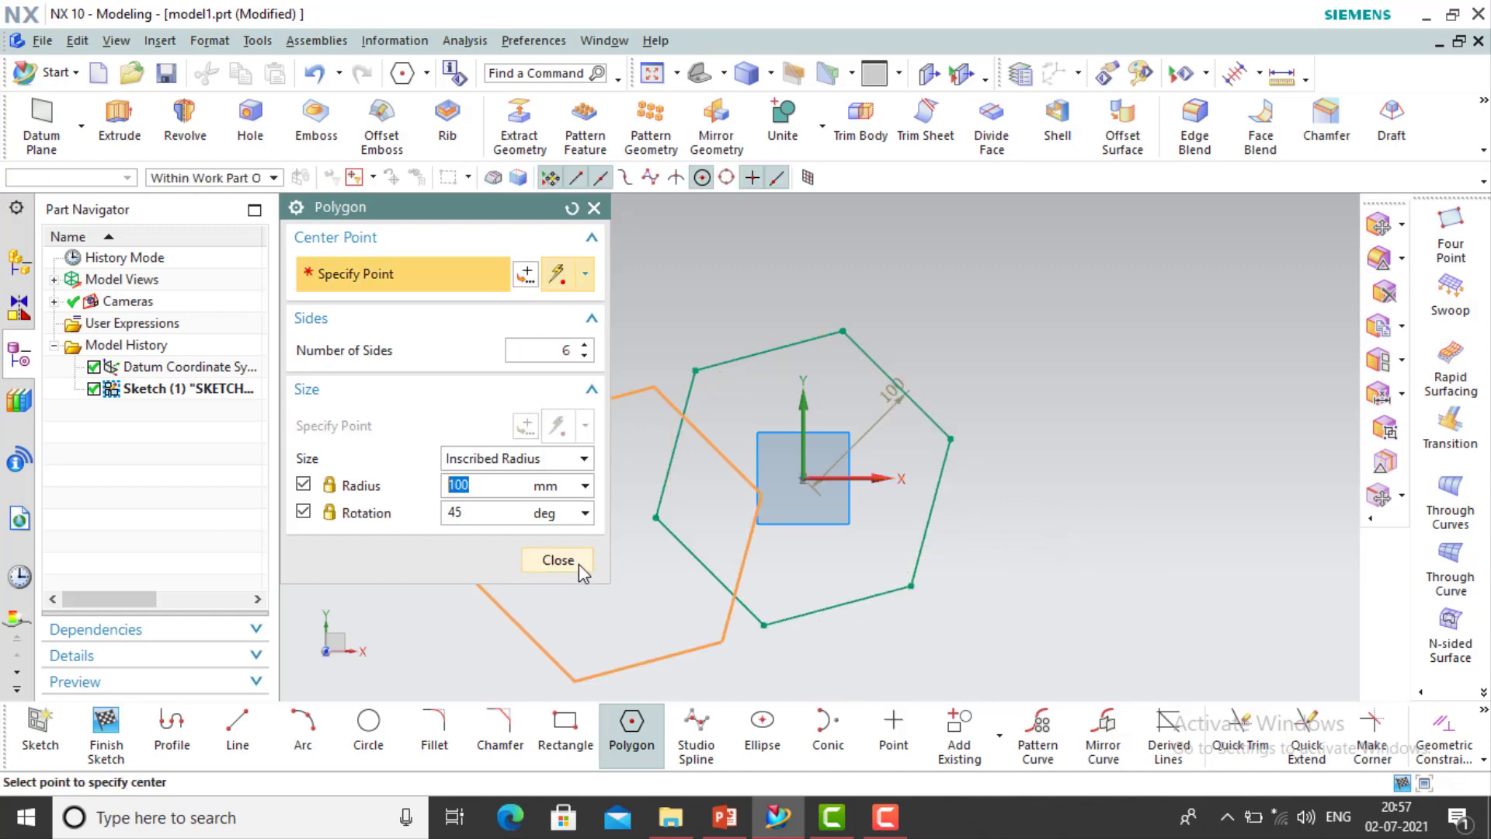
Place four more hexagons of the same size and rotation around the first one, two on each side, and finish the Polygon command
scroll(1111, 438, down, 1)
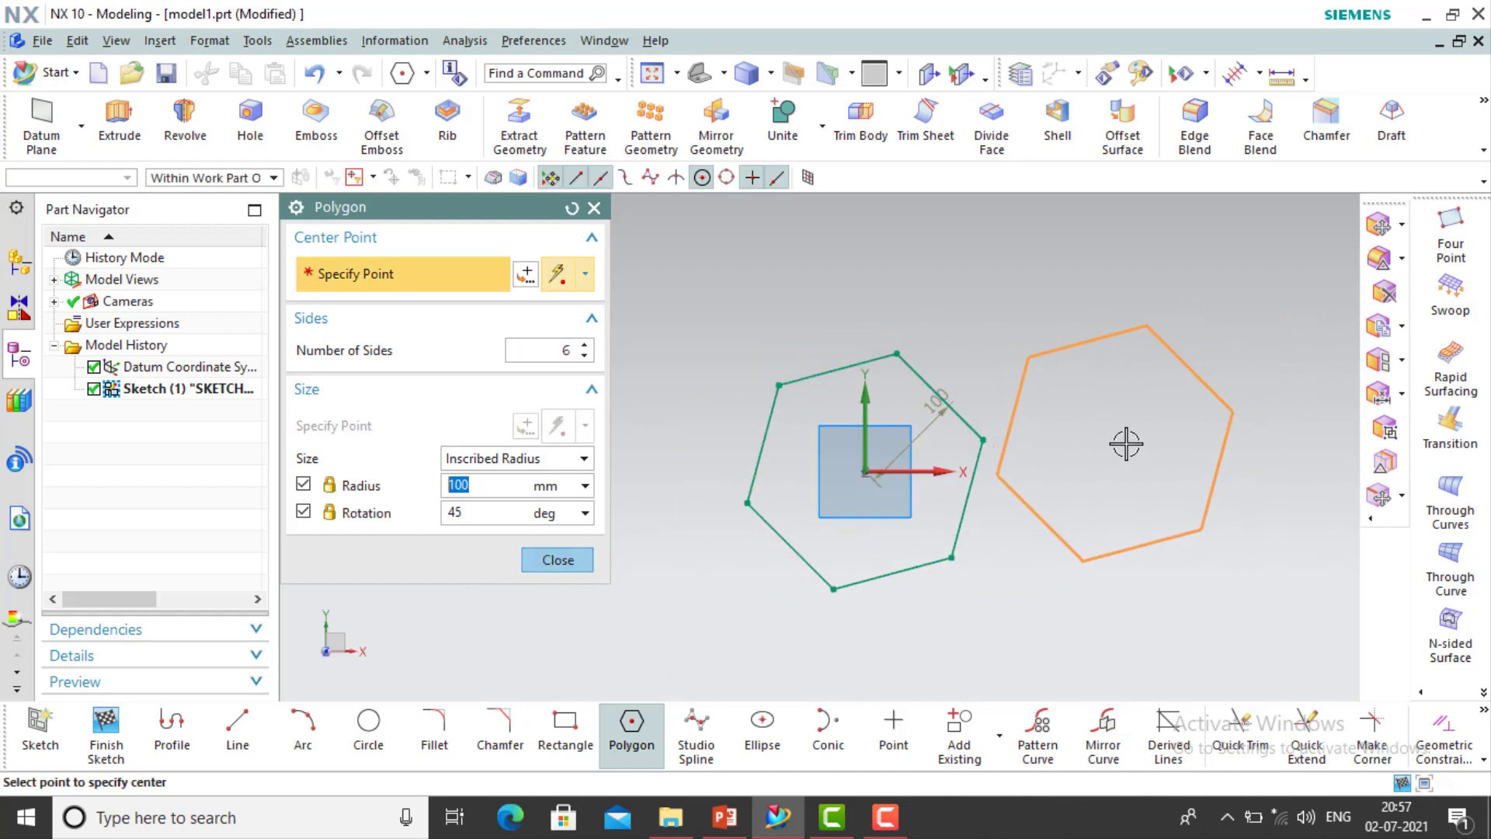
click(1145, 401)
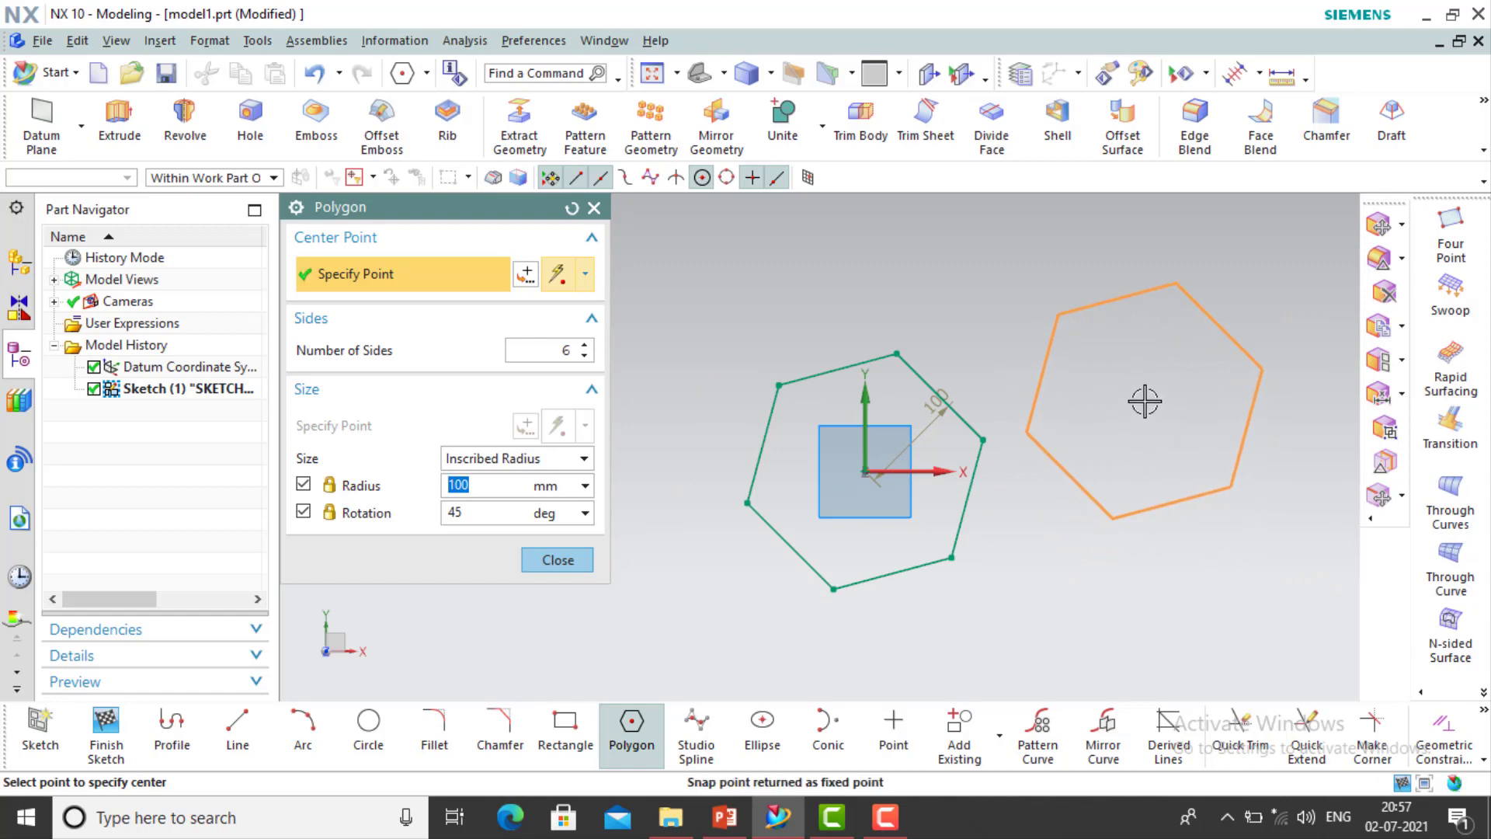
key(Return)
scroll(1089, 393, down, 2)
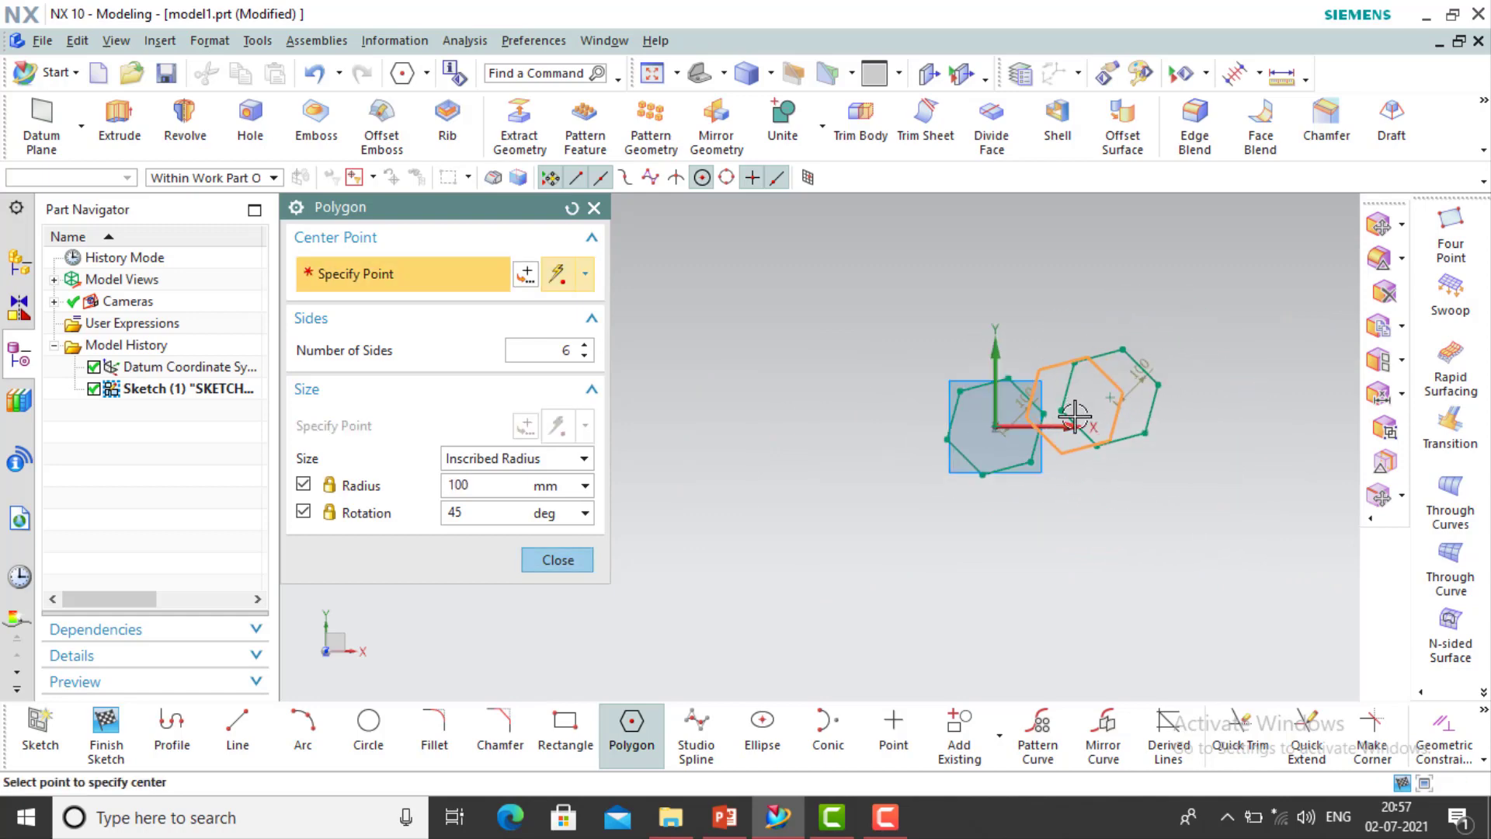
click(1084, 522)
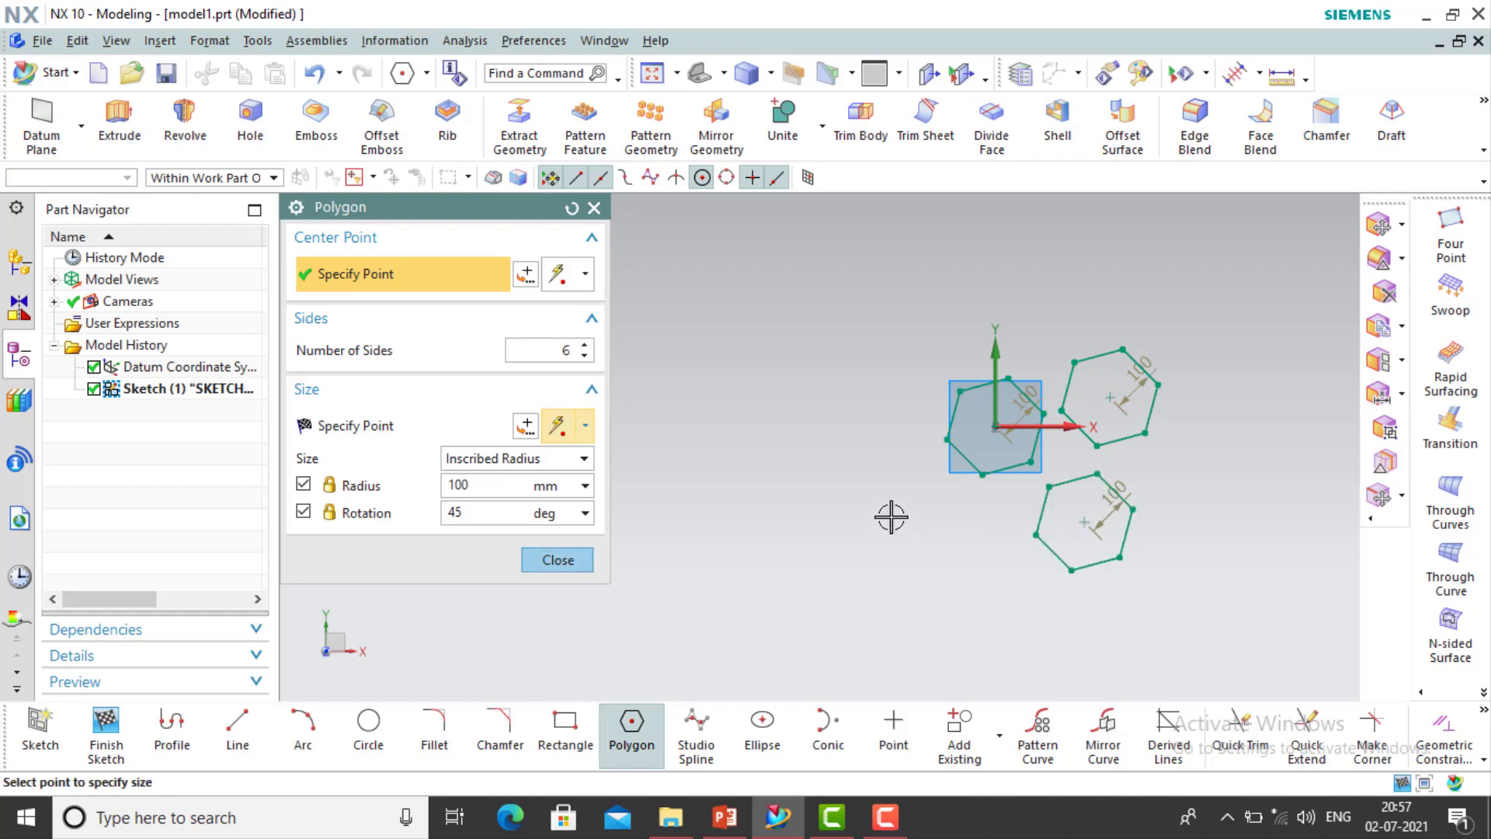
click(891, 517)
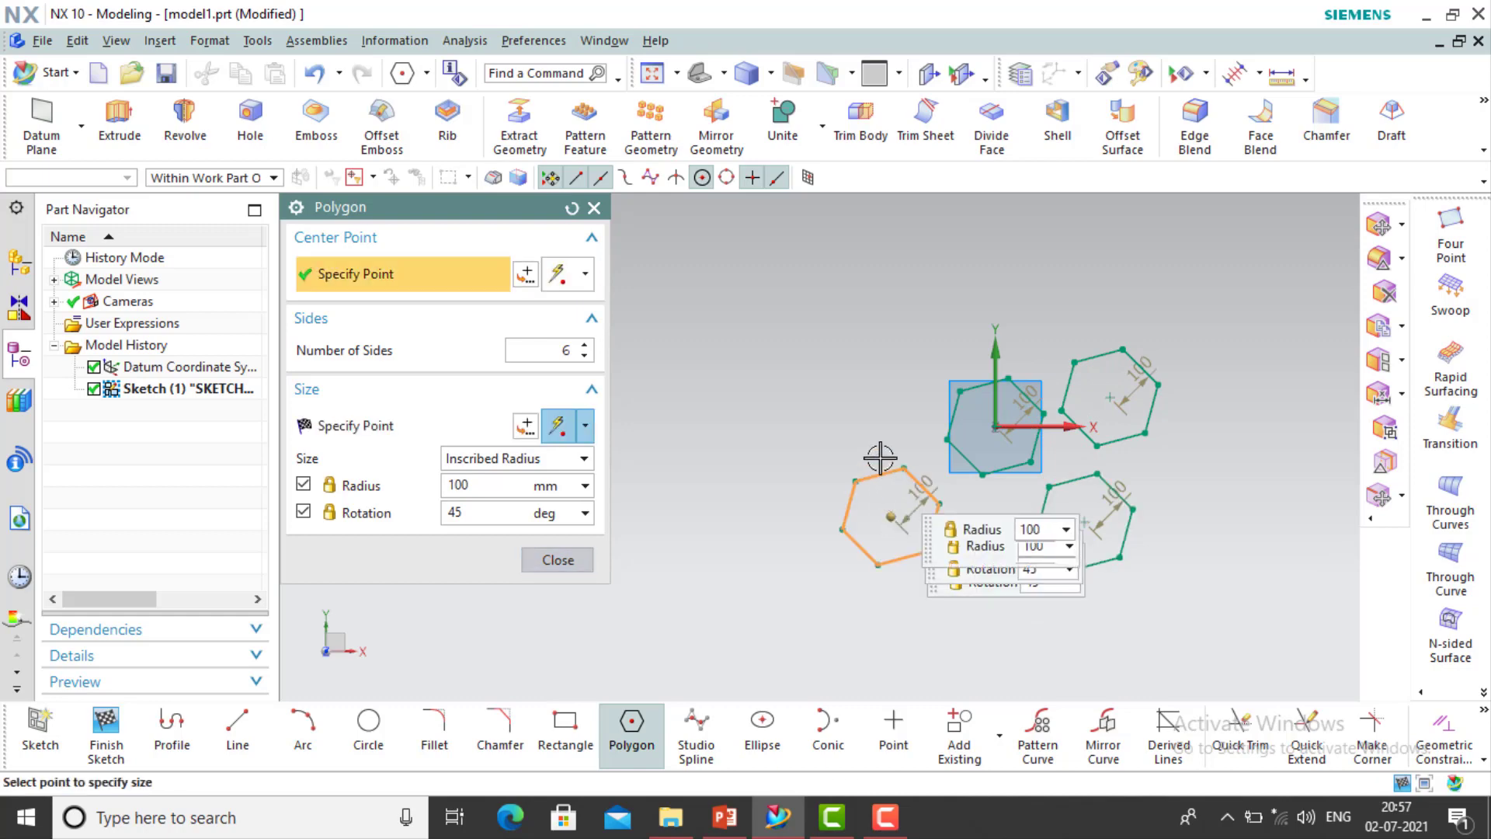
key(Return)
click(864, 363)
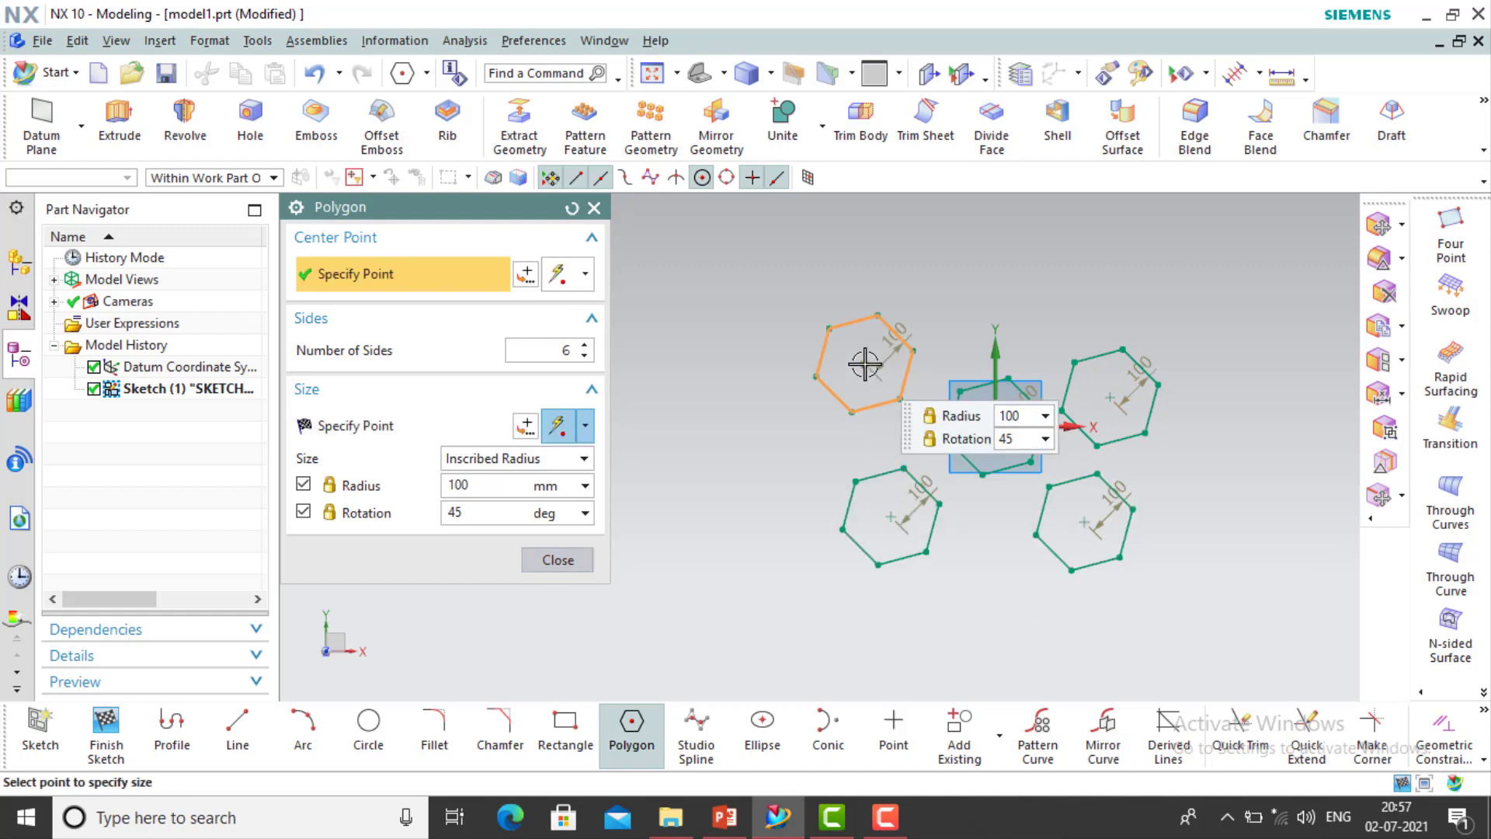
key(Return)
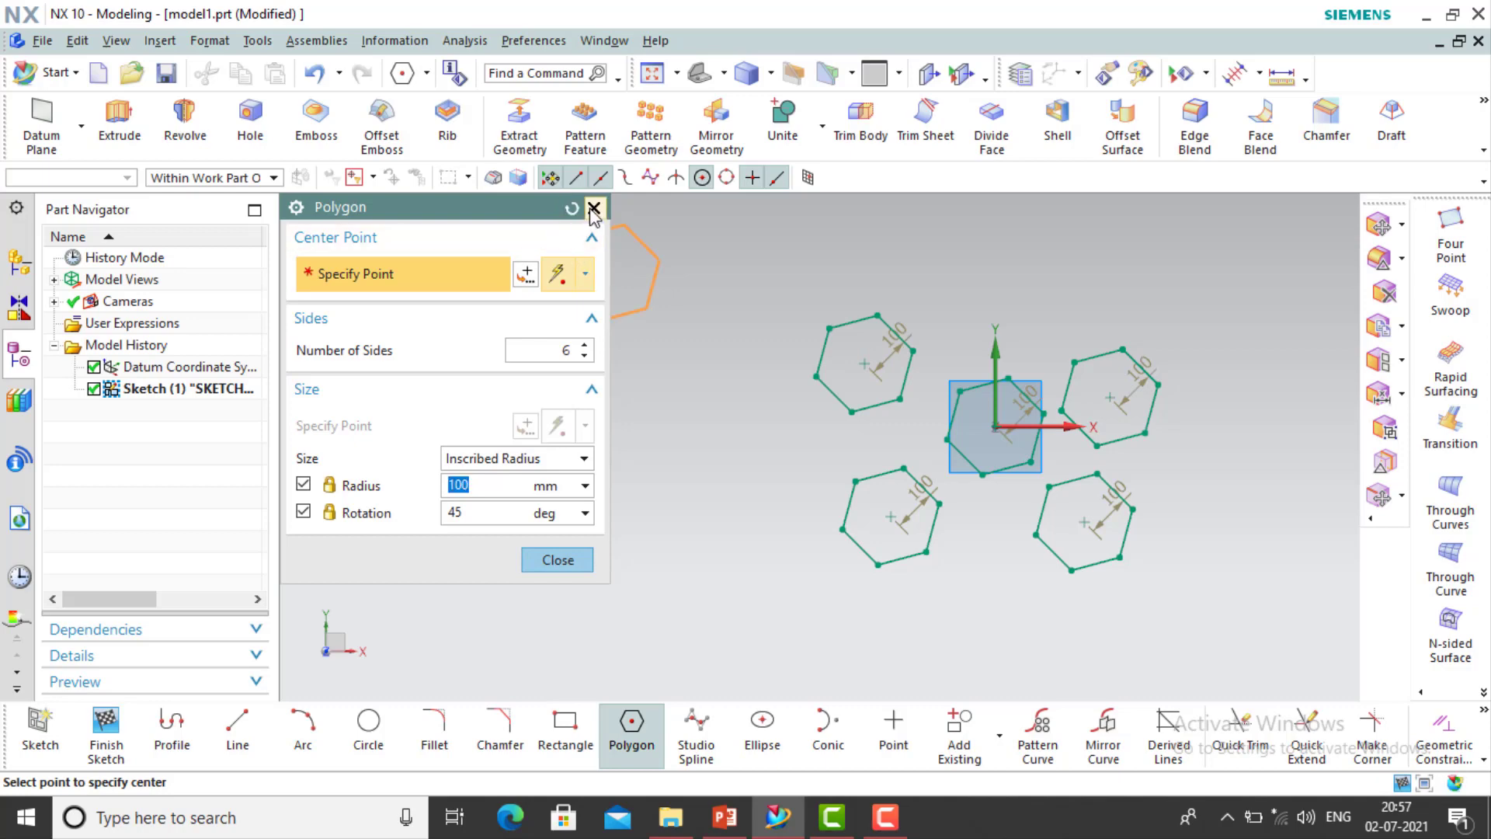
click(595, 208)
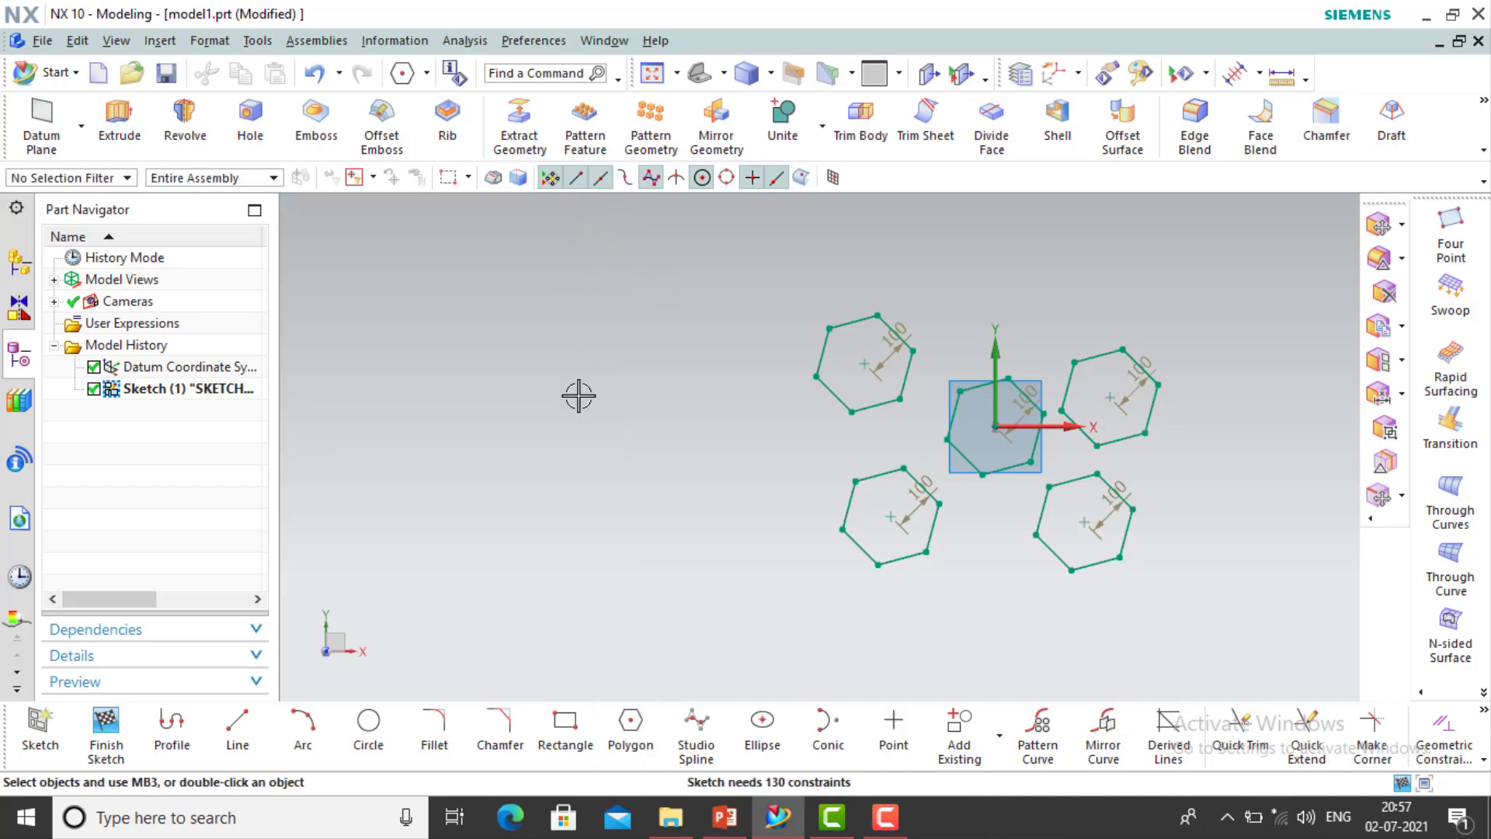
Undo all the hexagons so the sketch is empty again
key(ctrl+z)
key(ctrl+z)
key(ctrl+z)
key(ctrl+z)
key(ctrl+z)
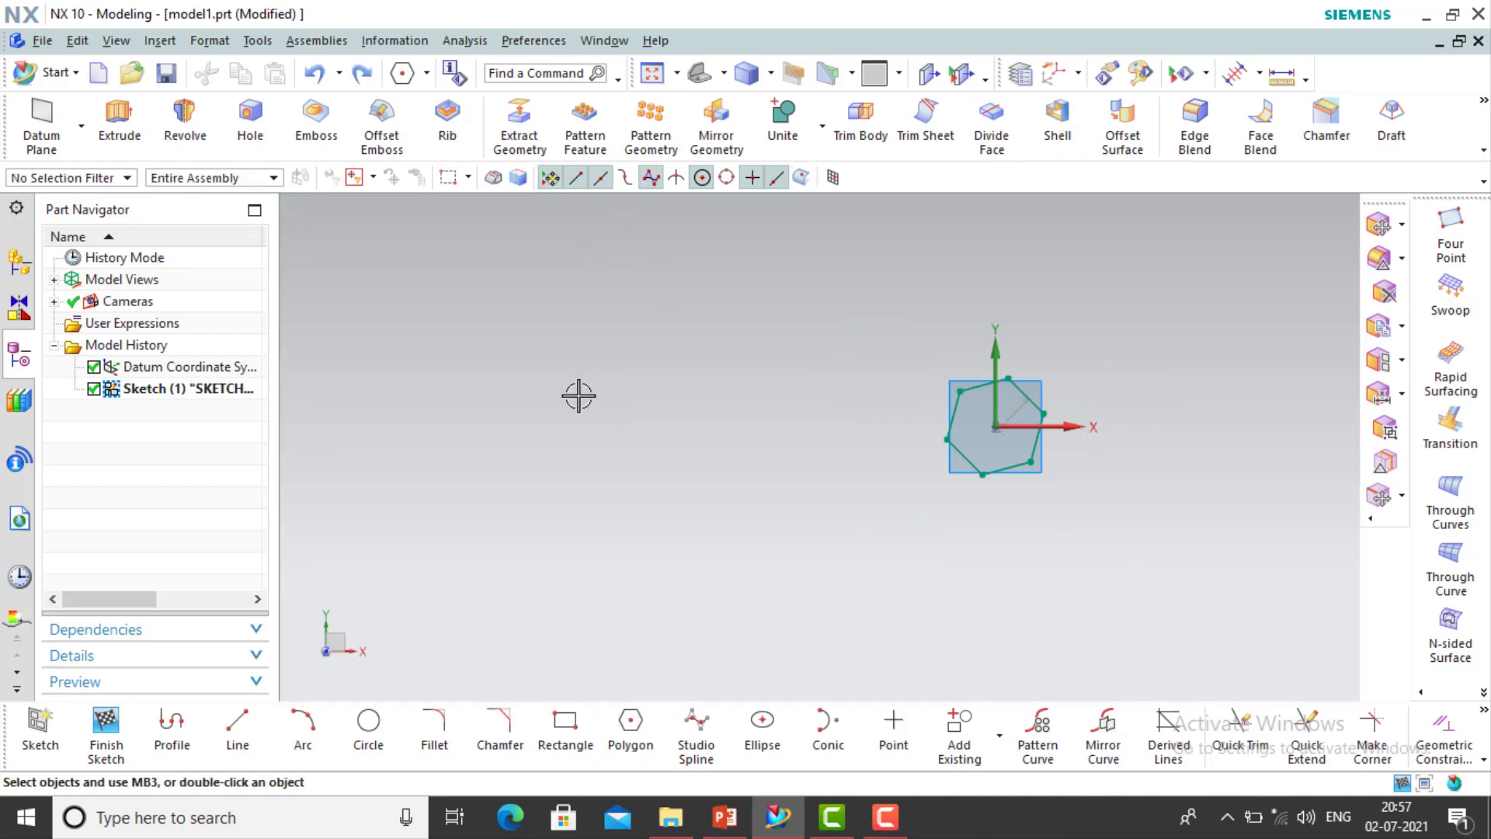
key(ctrl+z)
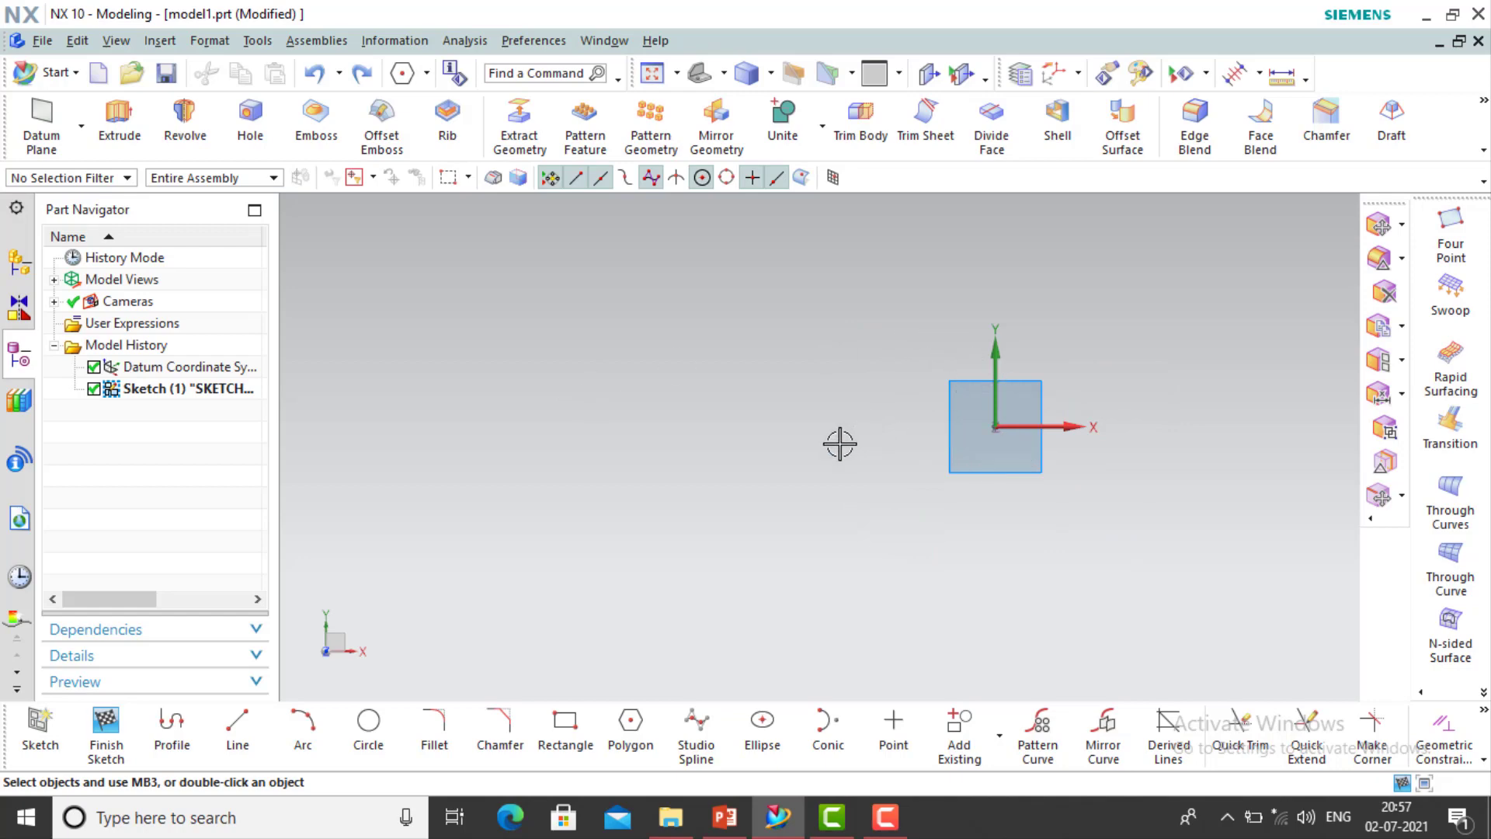
Start a six-sided polygon at the origin and compare the inscribed and circumscribed radius sizing, ending on Circumscribed Radius
shift+middle_drag(831, 469, 668, 510)
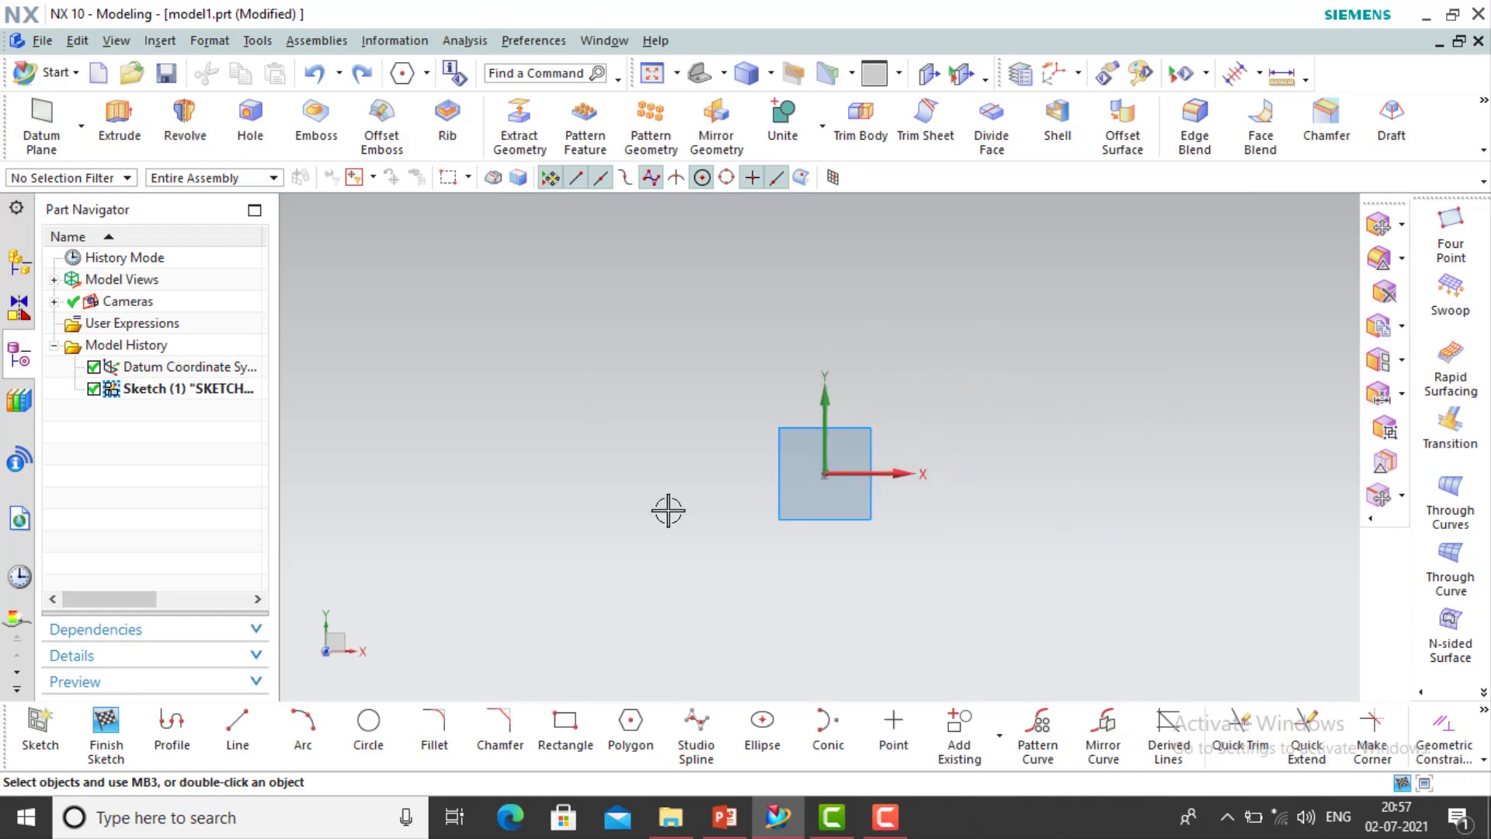
click(626, 724)
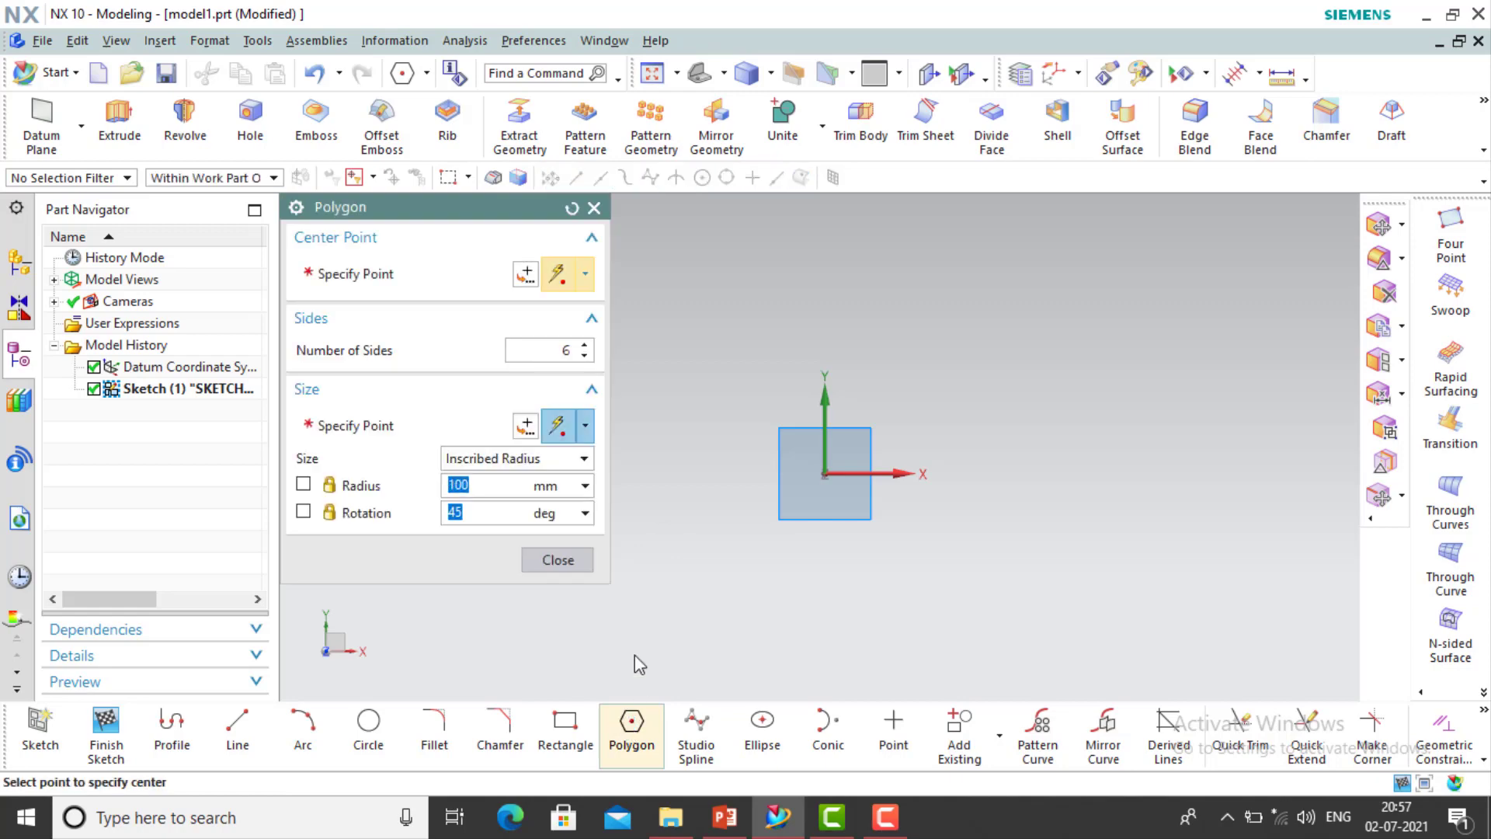
click(541, 460)
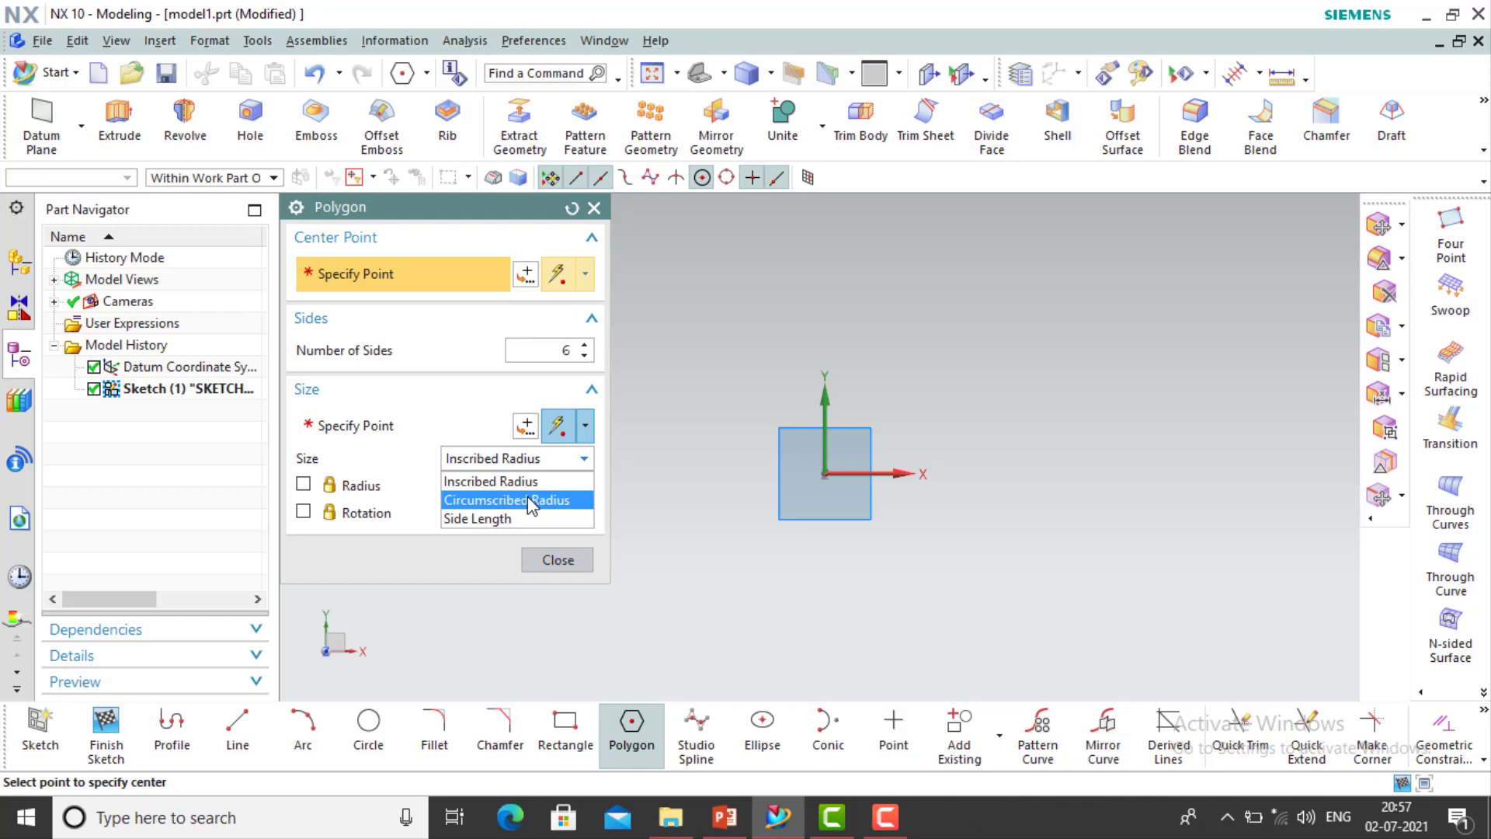
click(497, 502)
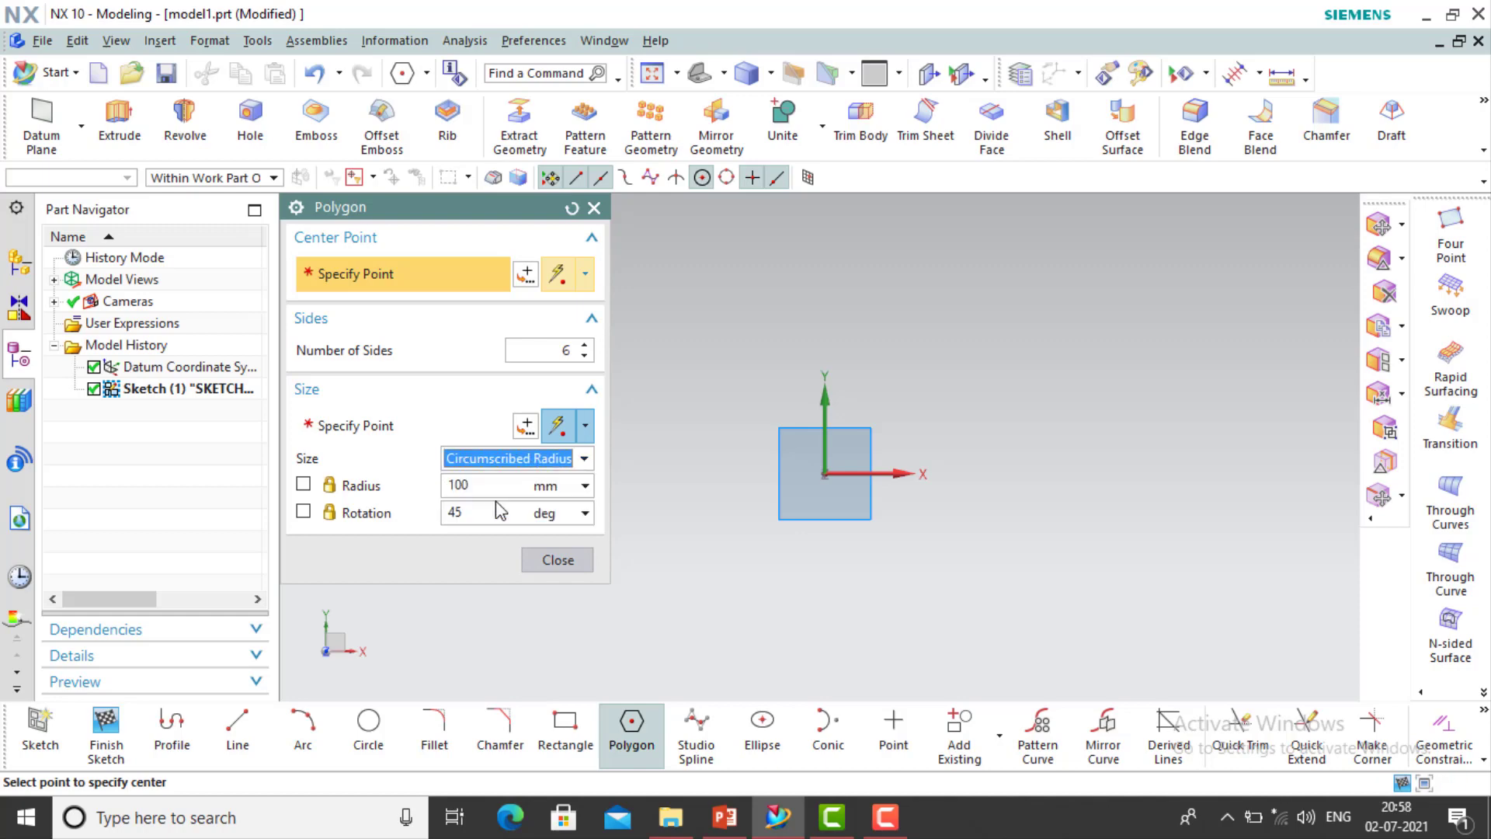
click(825, 473)
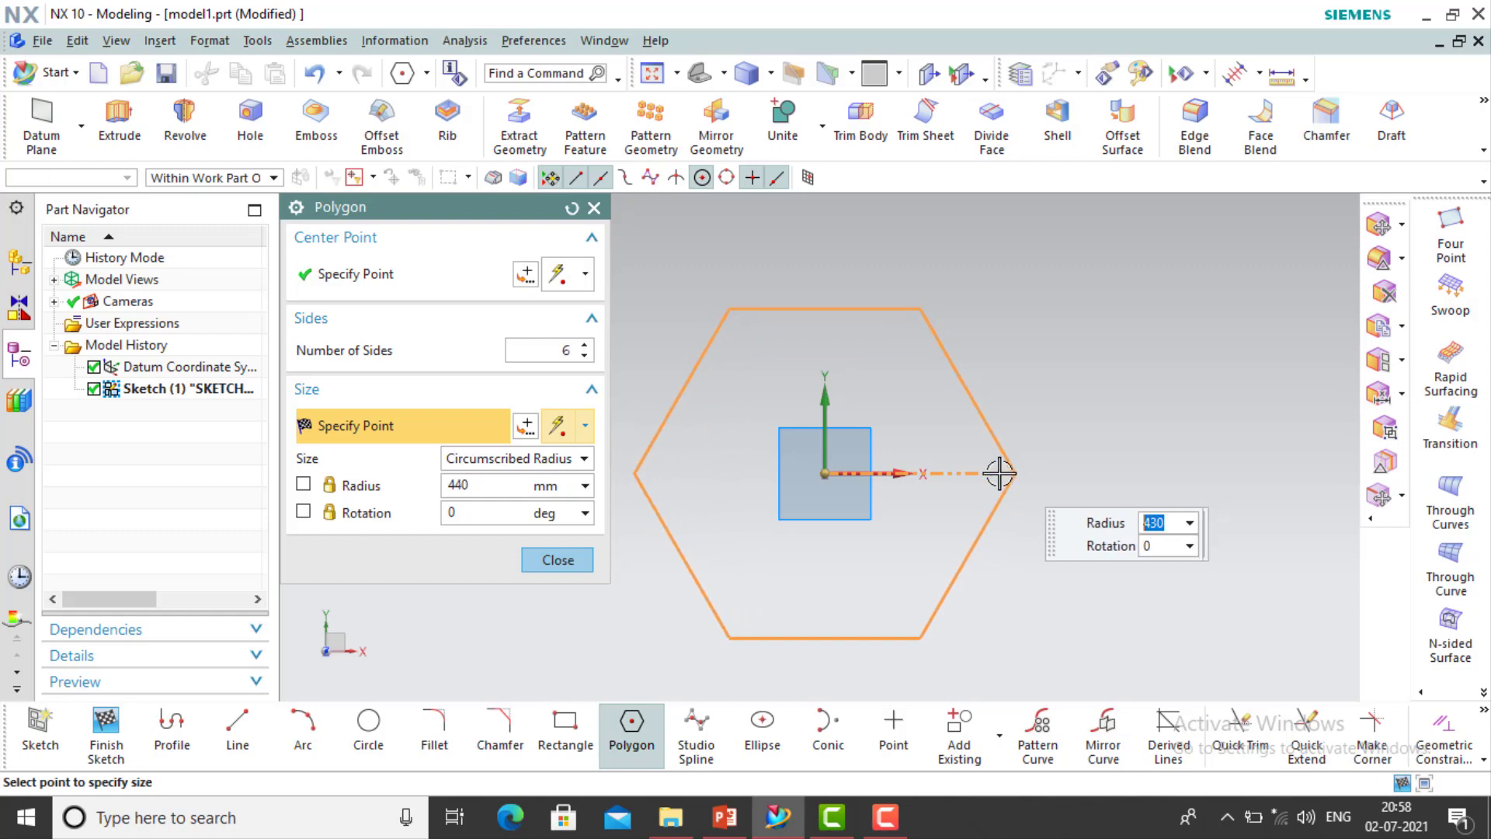
click(585, 459)
click(497, 482)
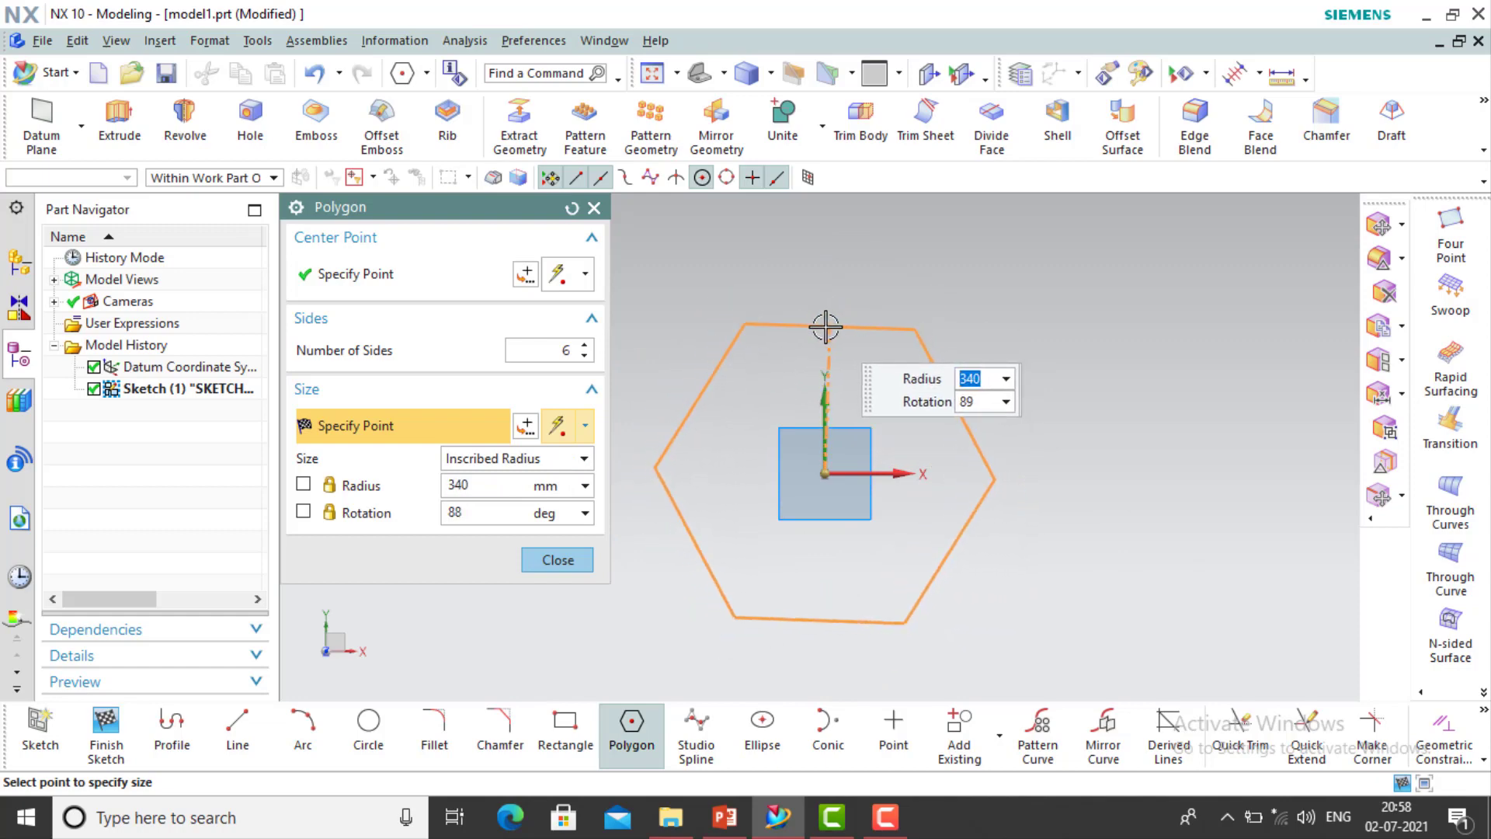
click(583, 460)
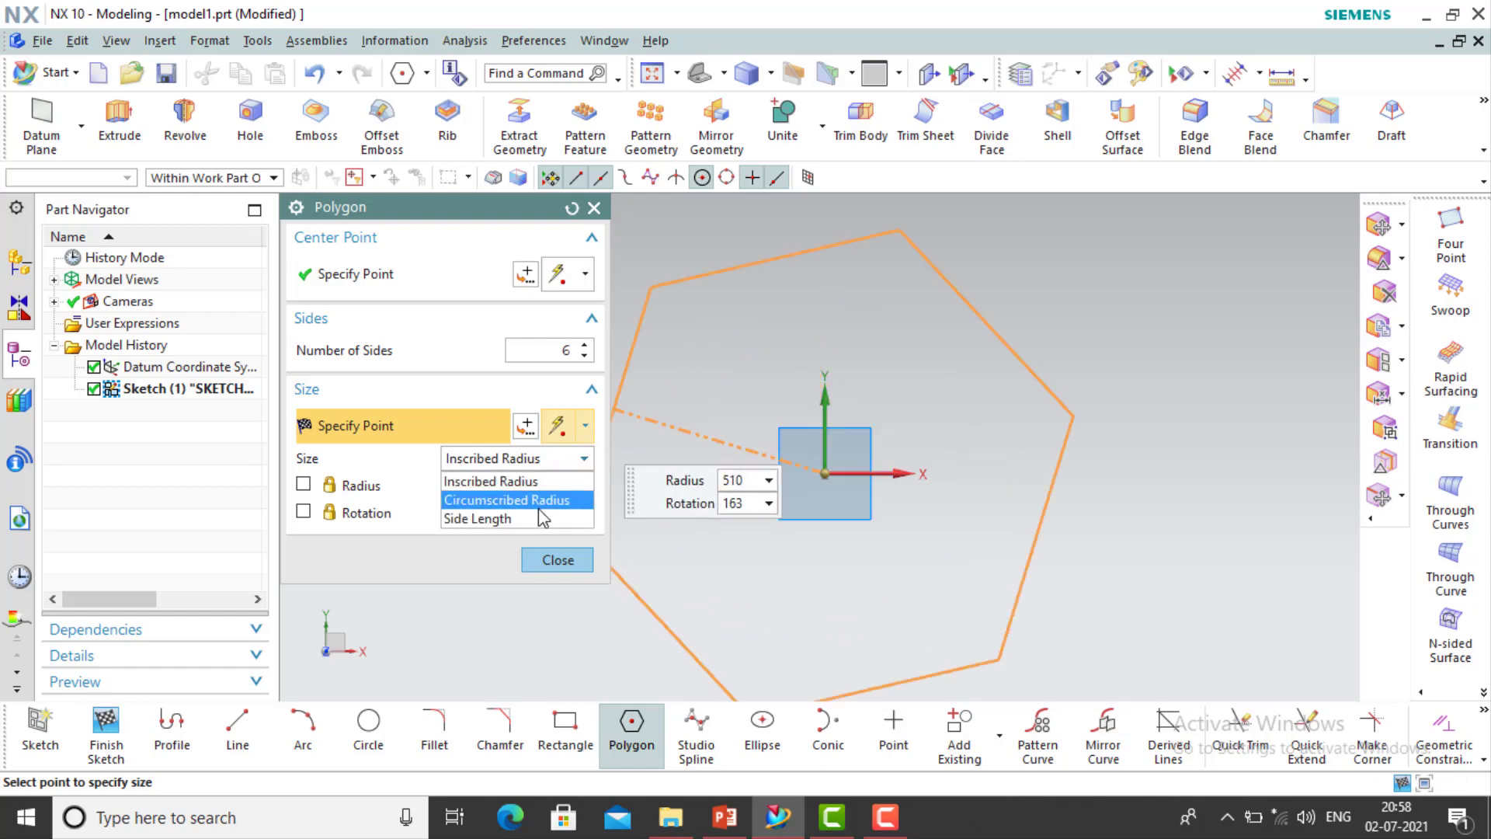
click(536, 499)
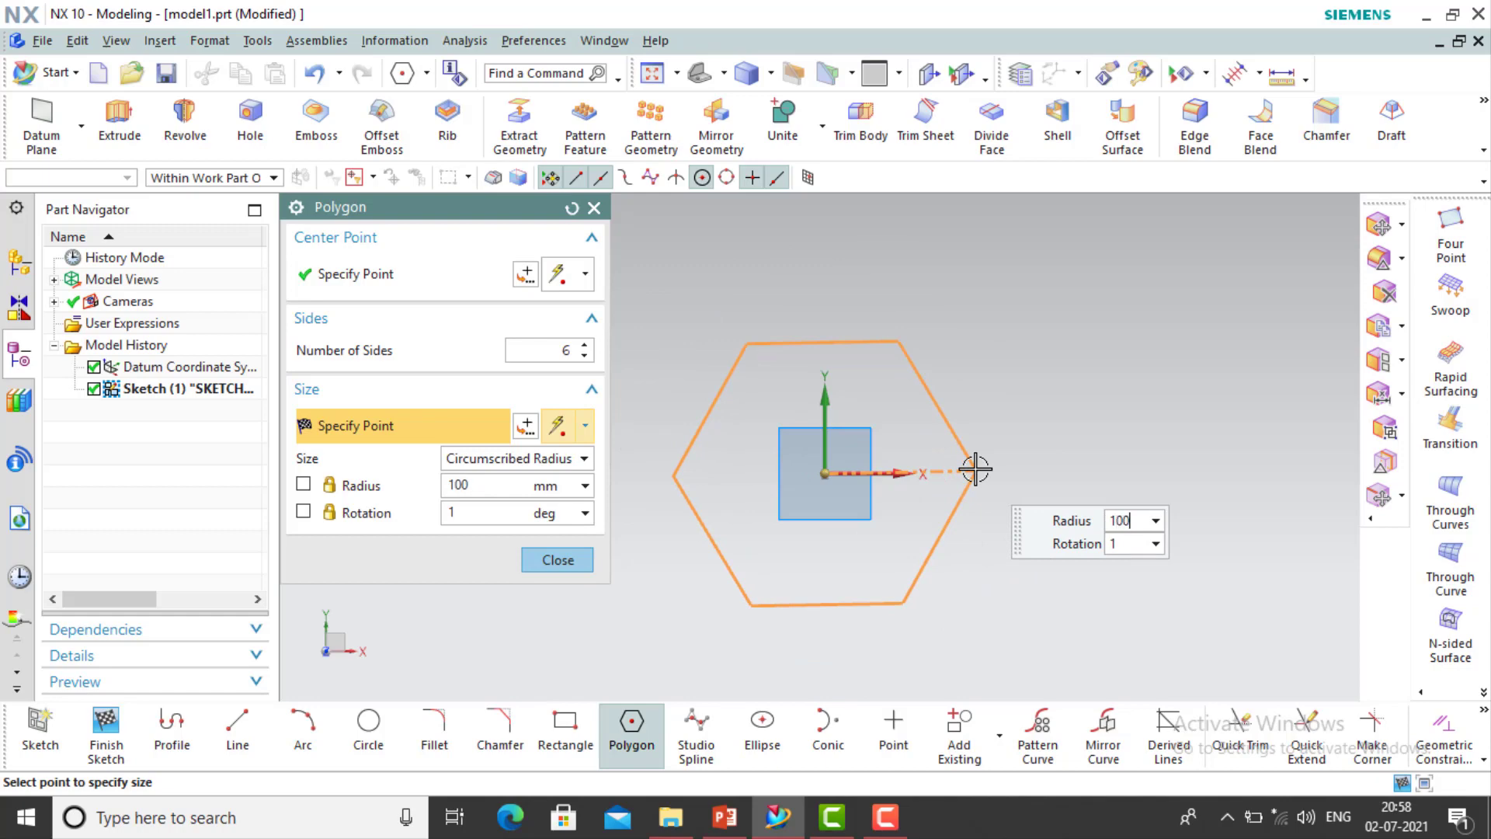
Create the hexagon with a circumscribed radius of 100 mm and 0° rotation, and undo it
text(100)
key(Tab)
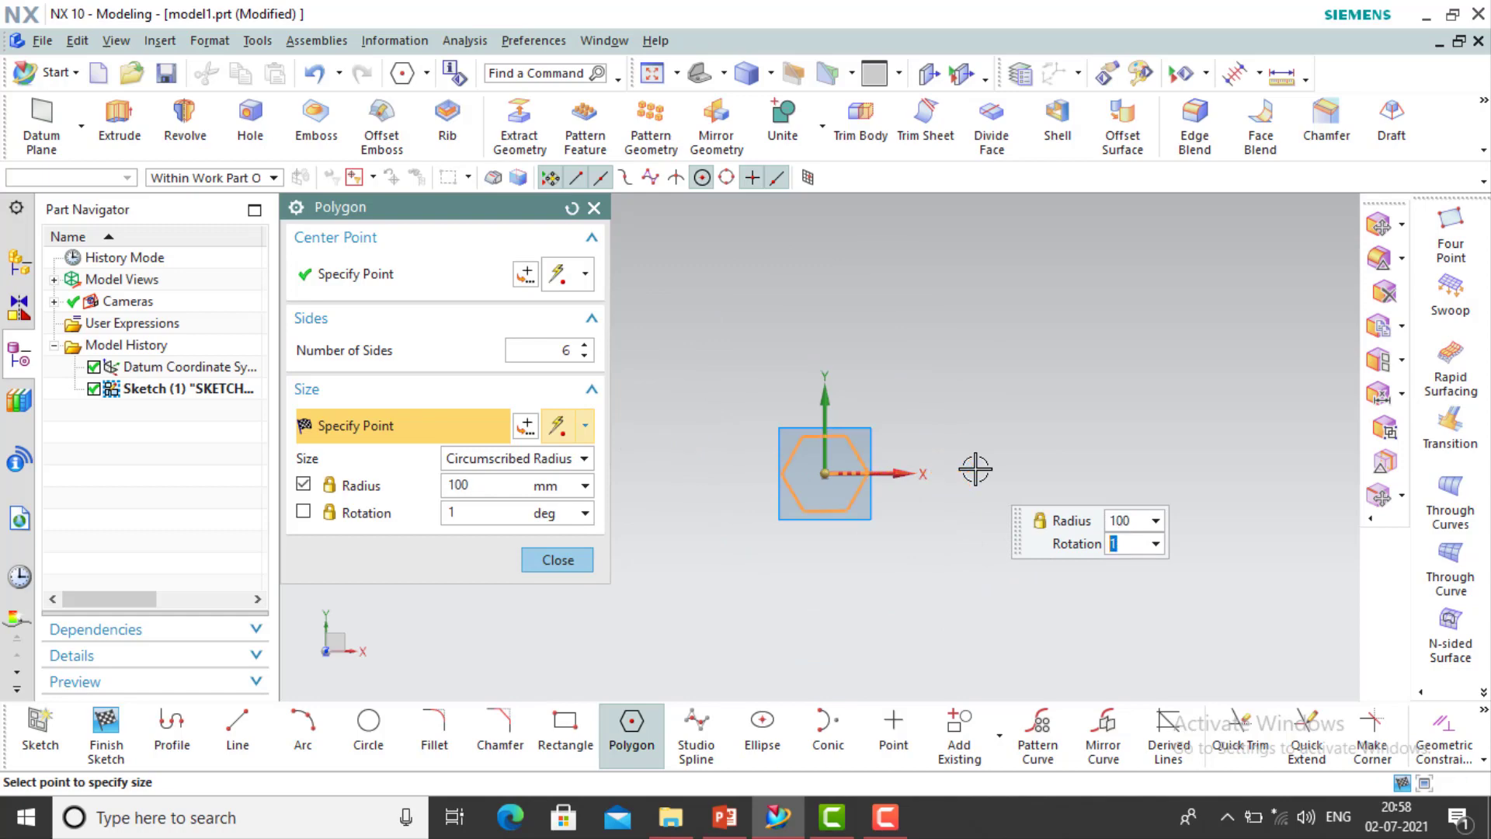
text(0)
key(Return)
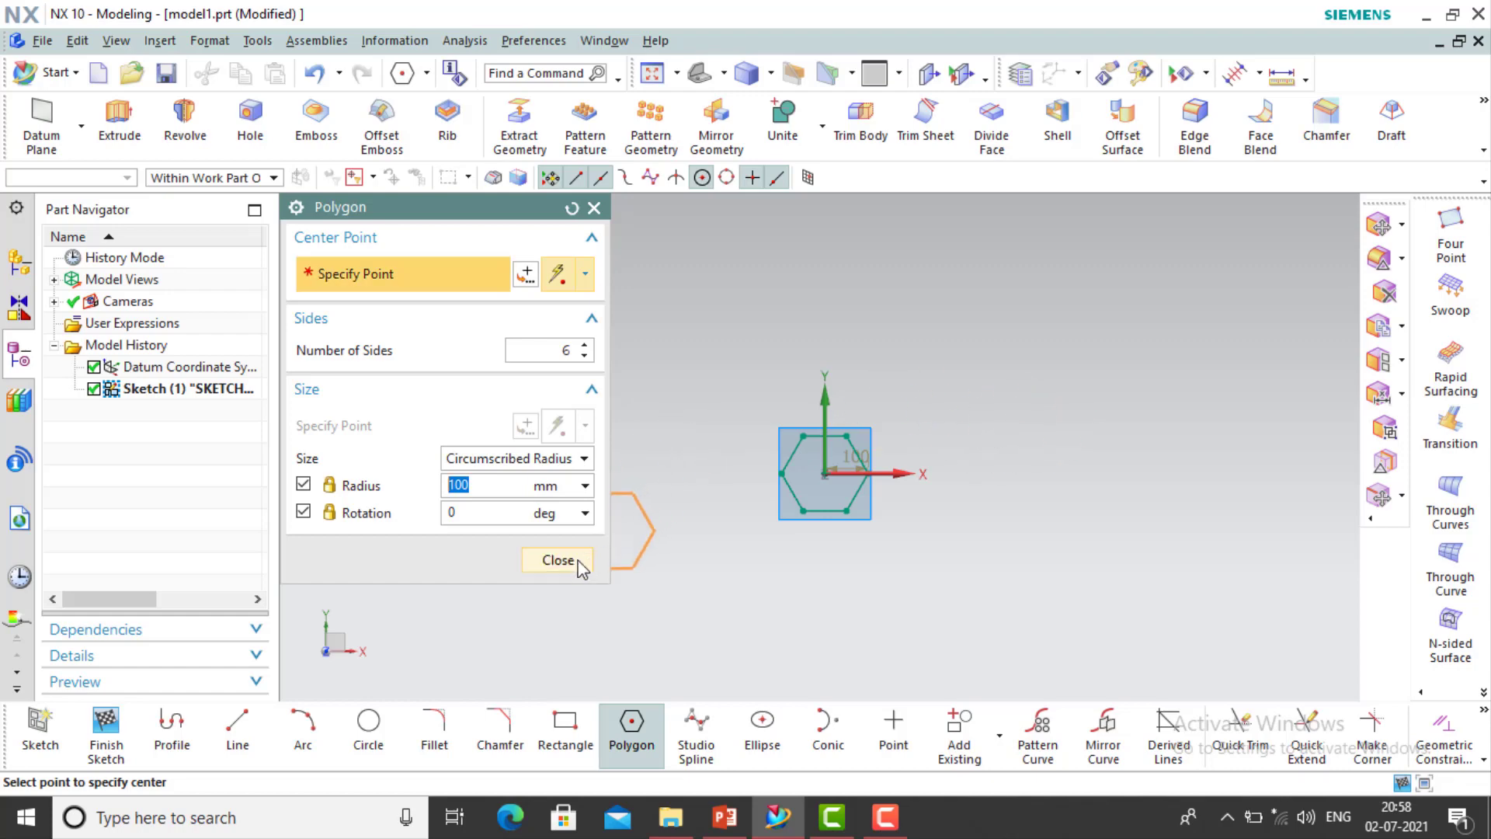
click(557, 560)
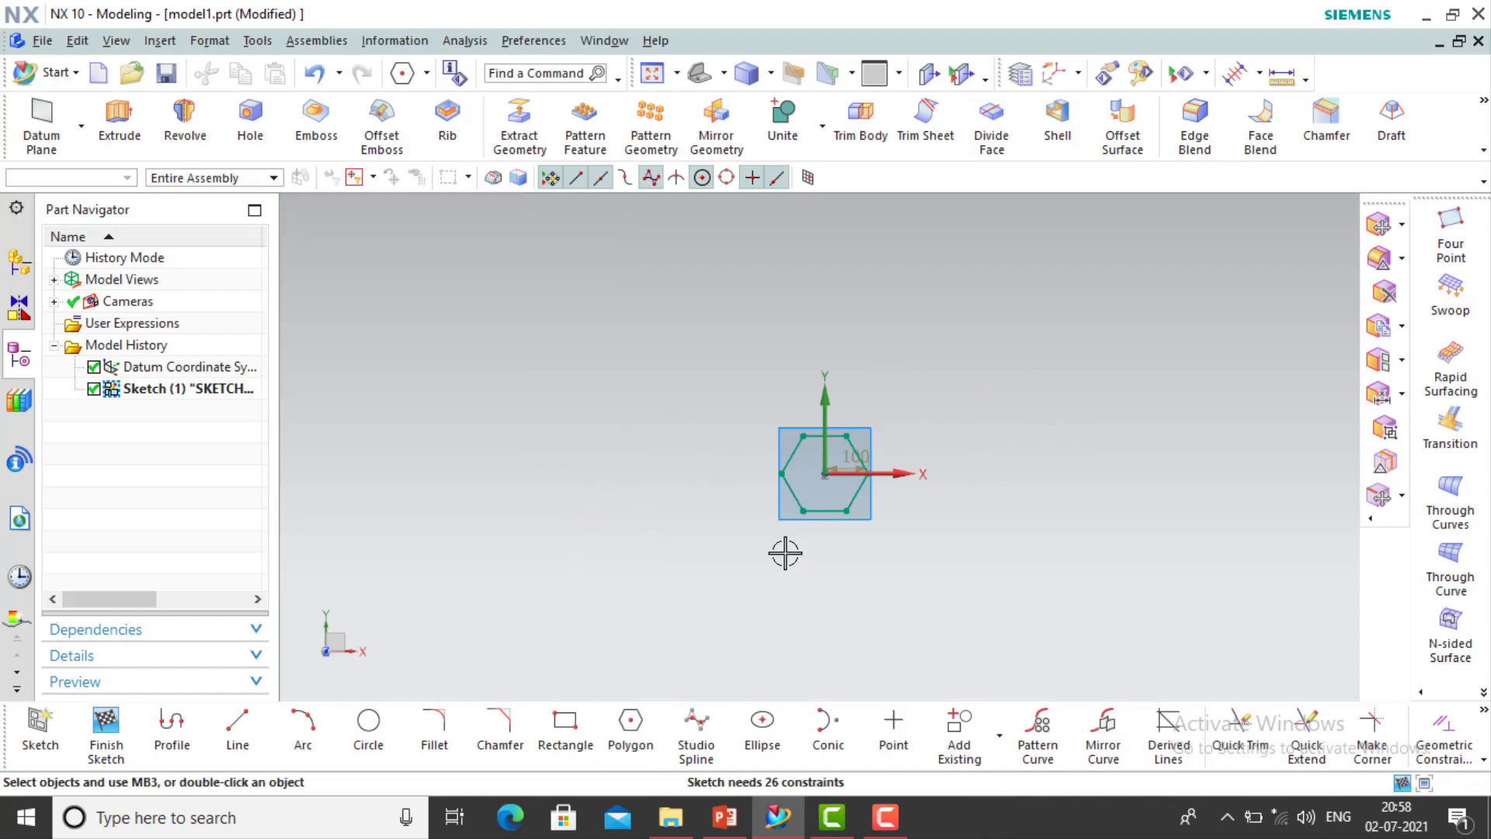
key(ctrl+z)
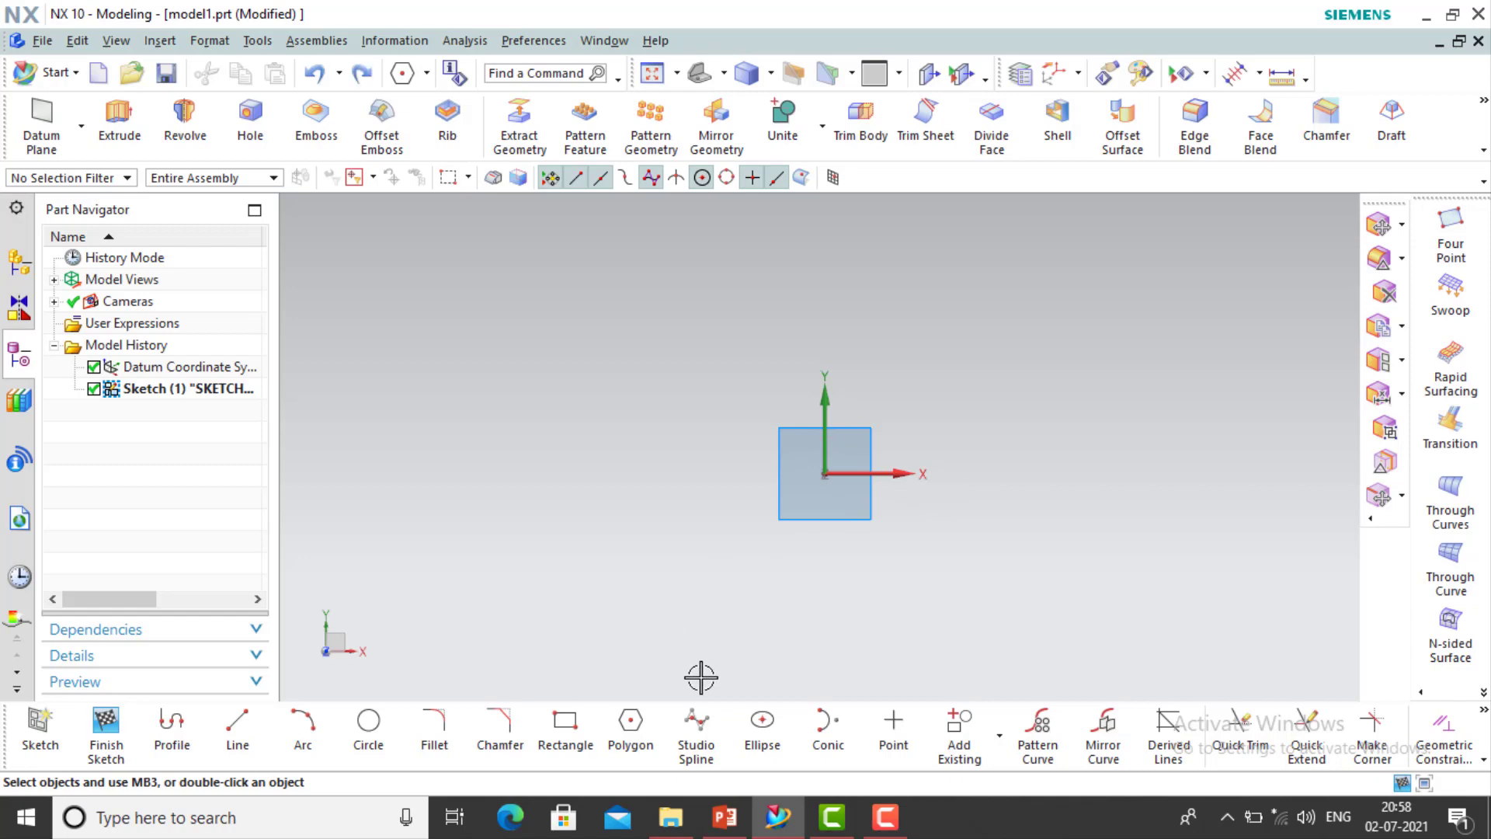
Start an ellipse centred on the sketch origin and stretch its major radius to about 125 mm
click(763, 730)
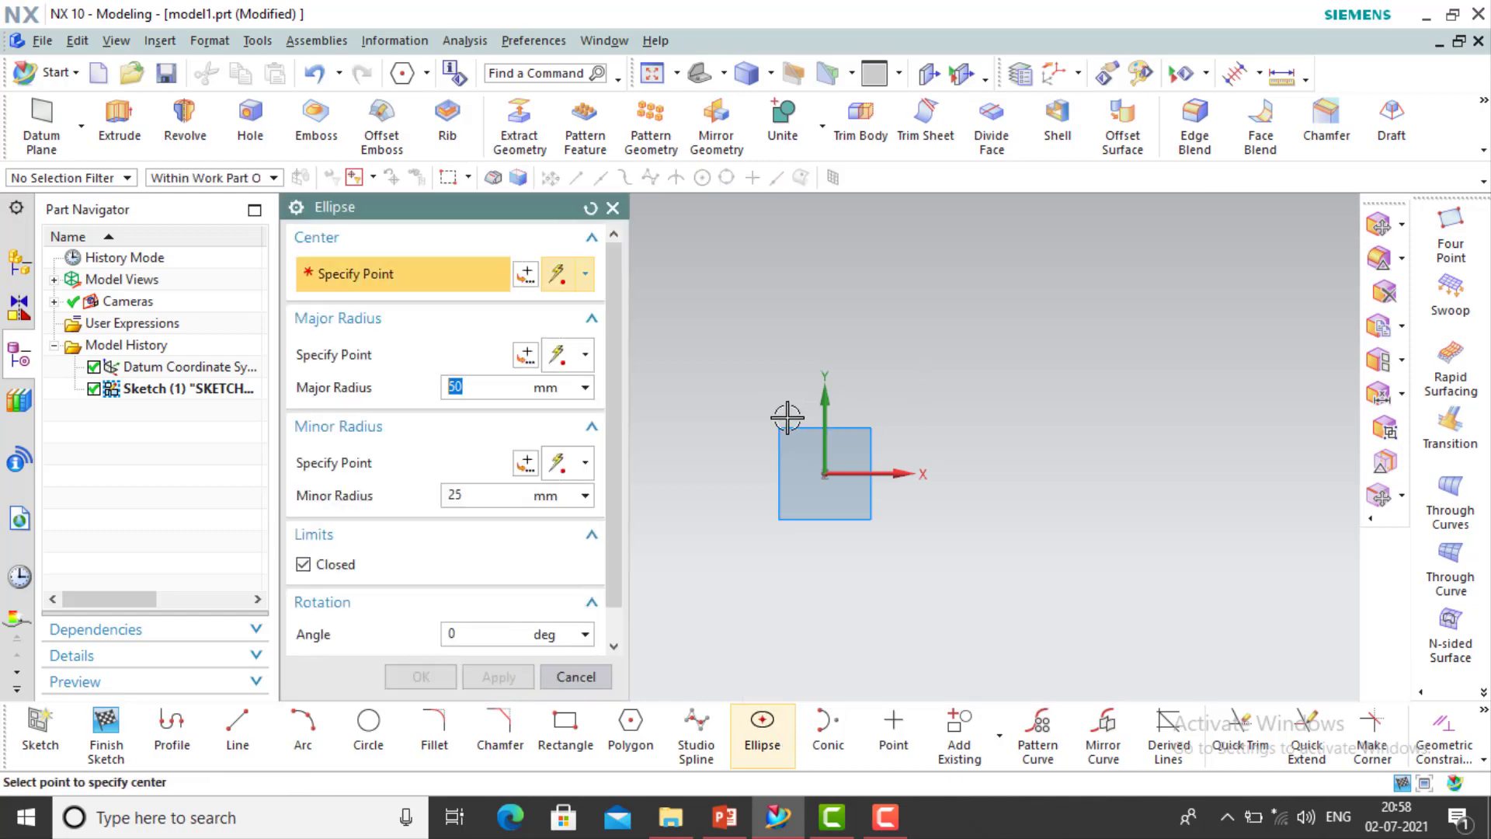
click(827, 470)
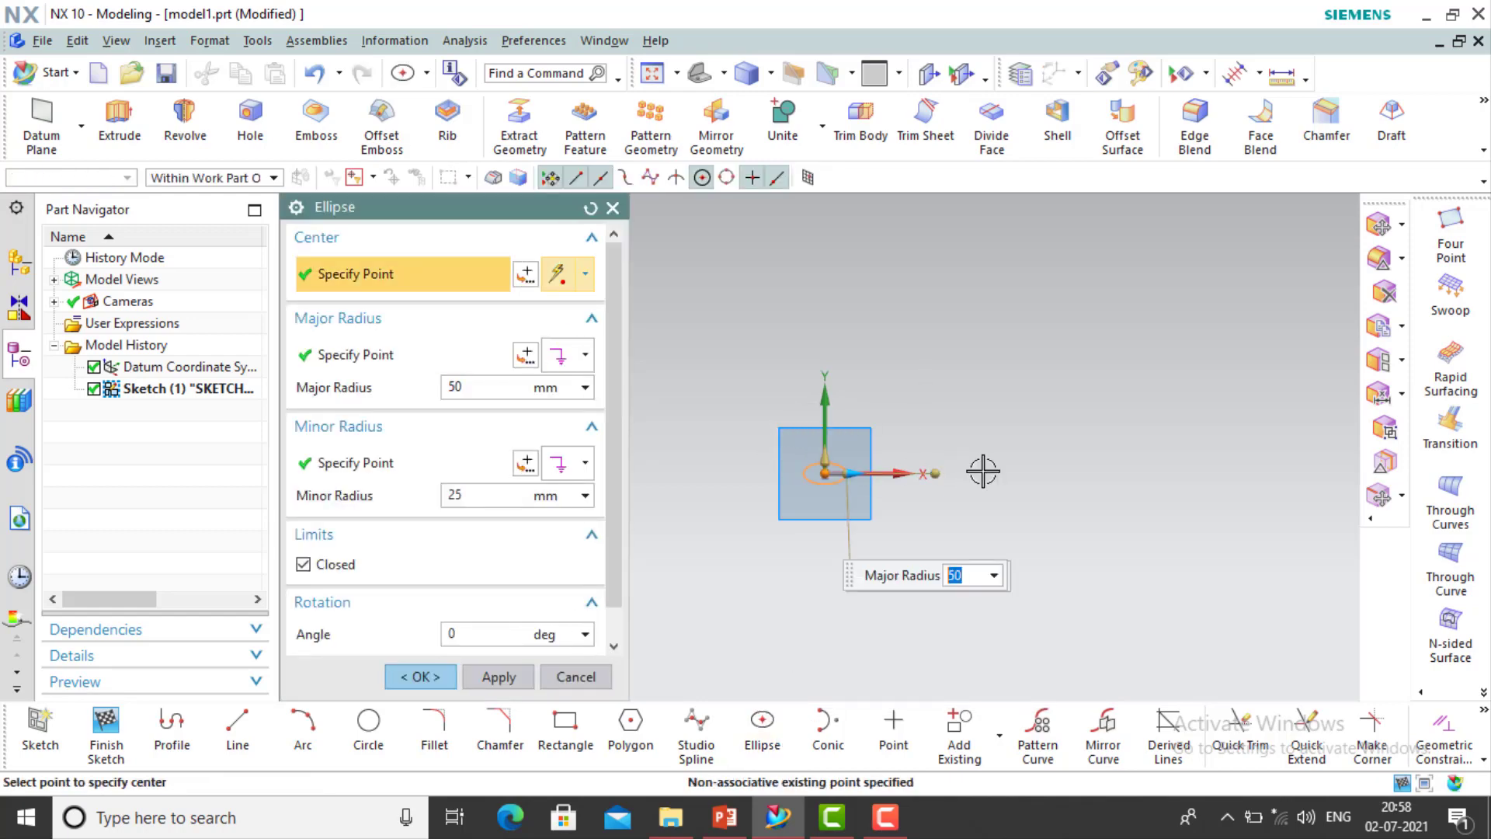
scroll(852, 458, up, 2)
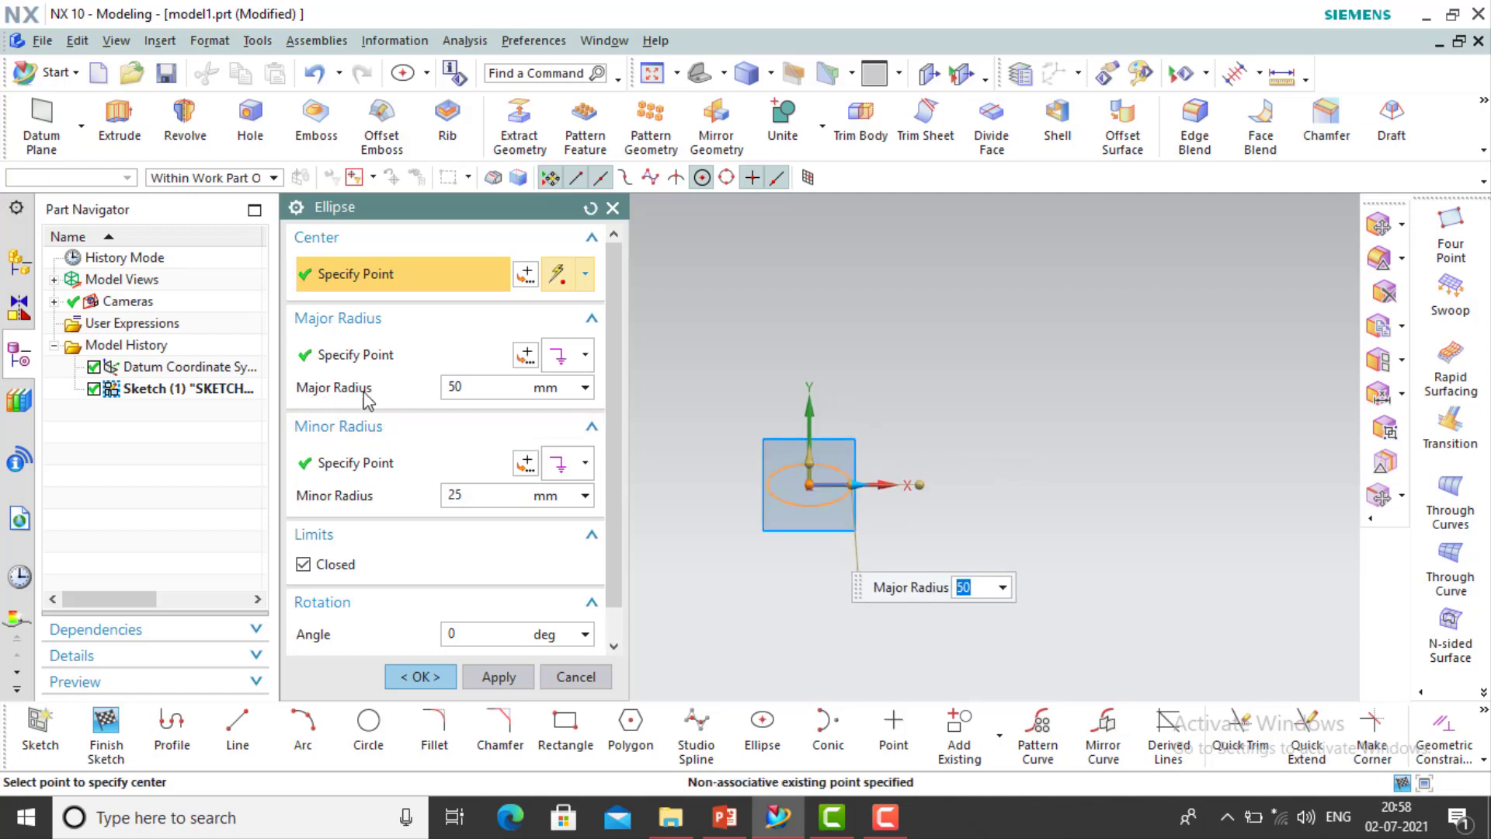
scroll(738, 482, up, 2)
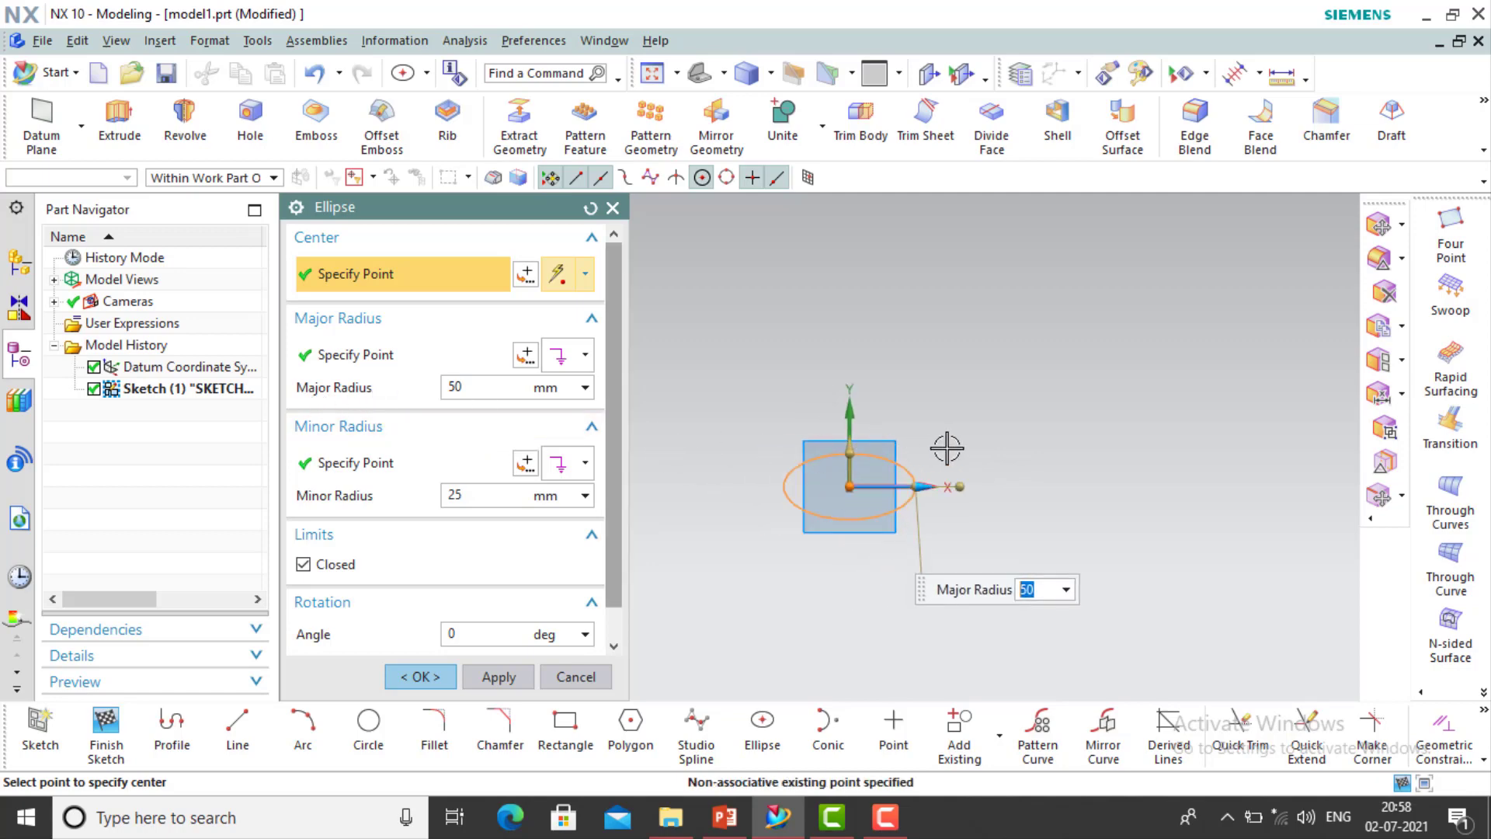
drag(934, 486, 1017, 487)
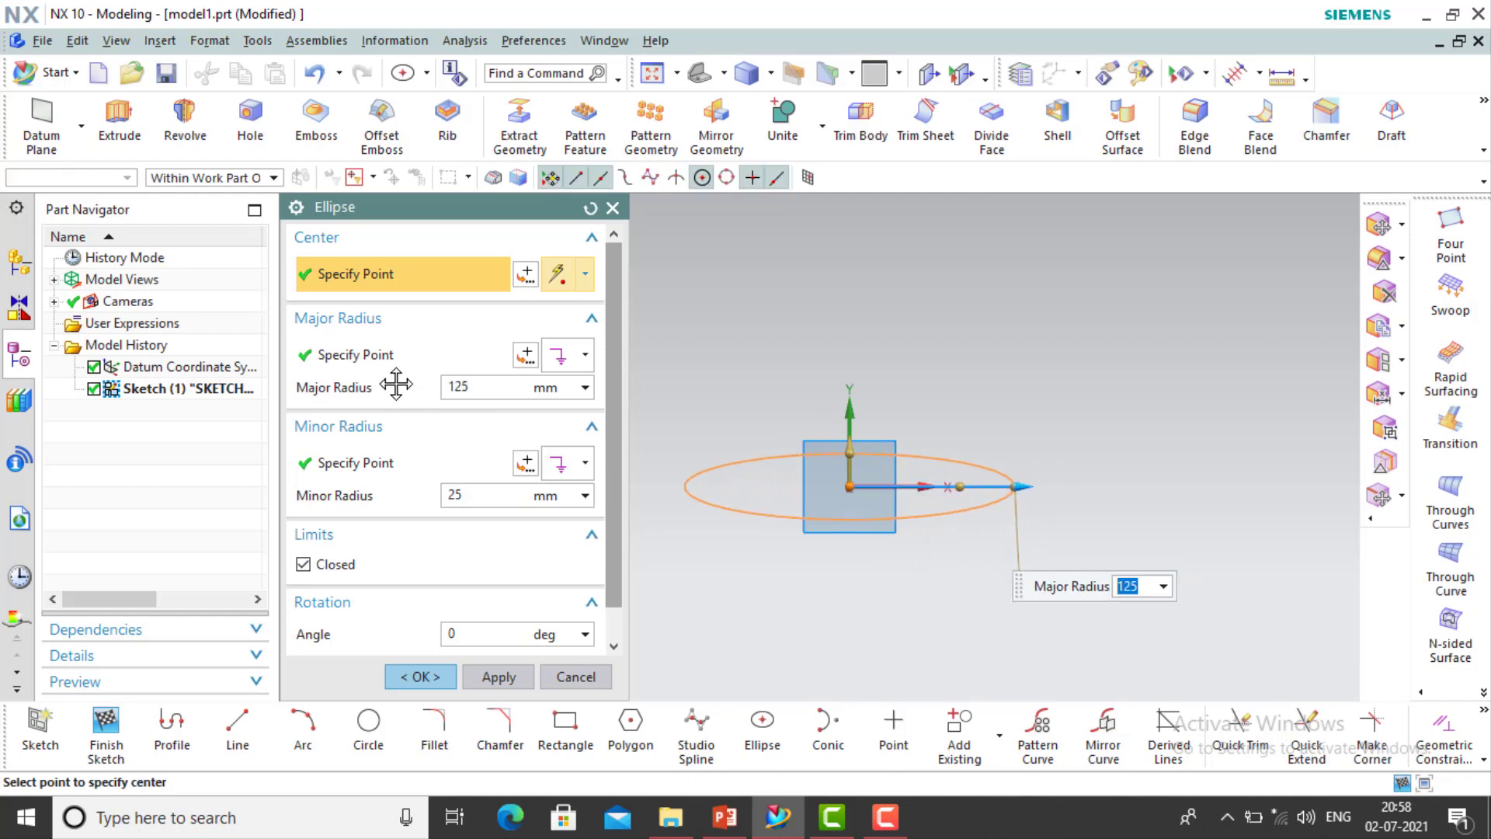
Set the ellipse's major radius to 100 mm and its minor radius to 150 mm
double_click(470, 387)
text(100)
key(Return)
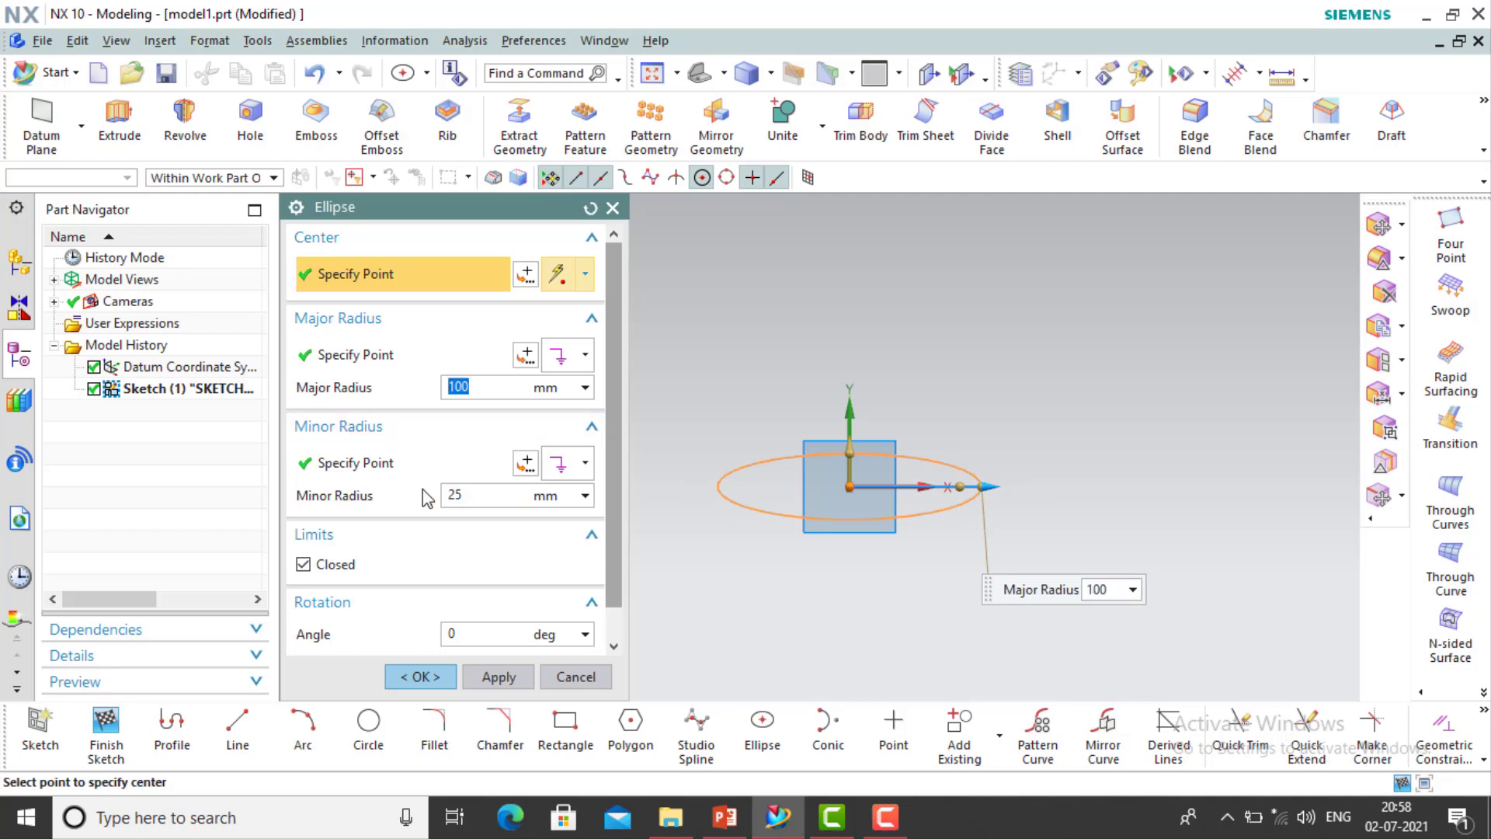
double_click(447, 495)
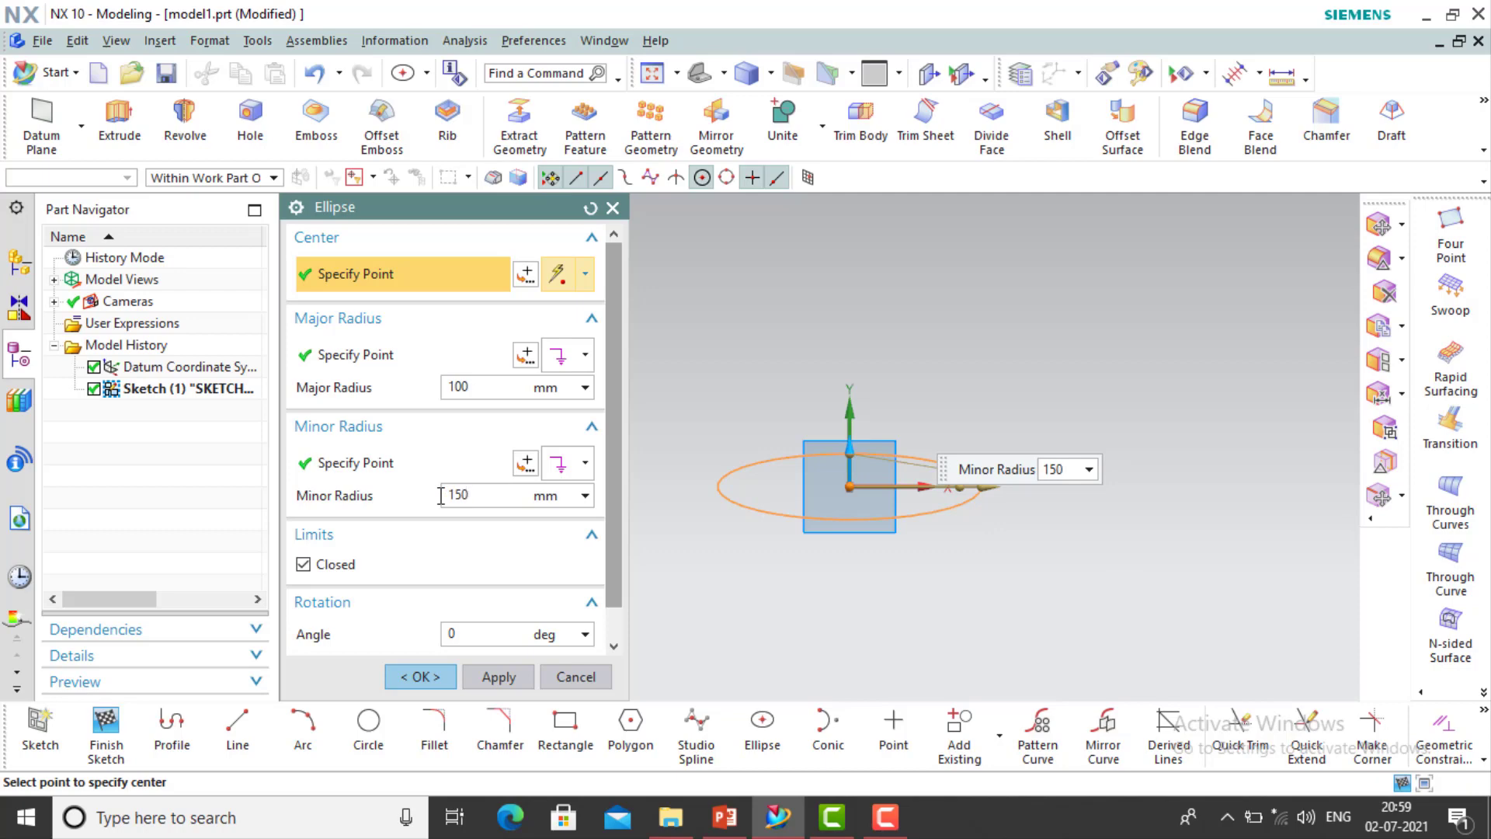
key(Return)
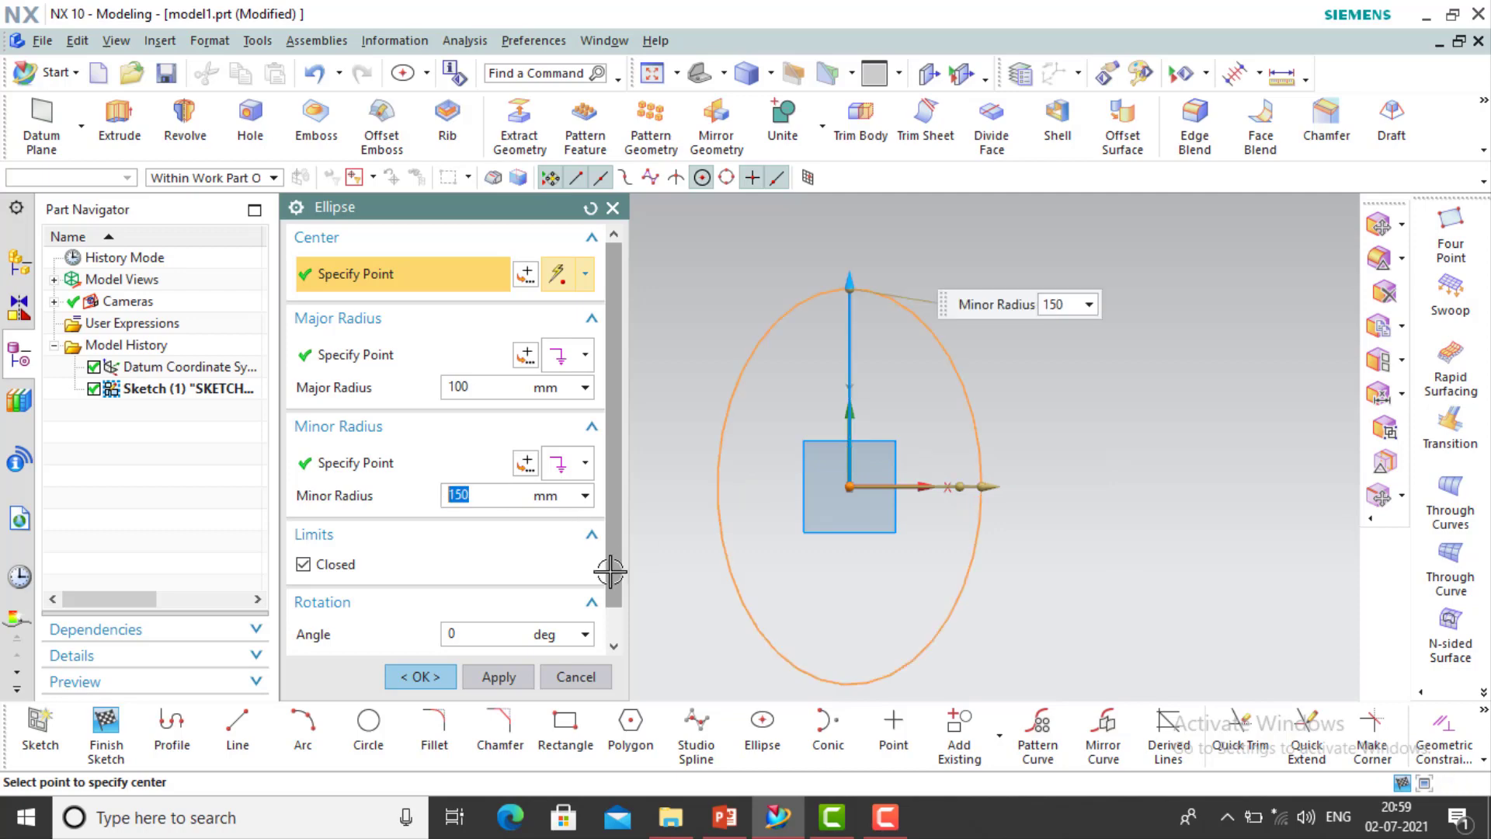
Rotate the ellipse to an angle of 45° and create it
double_click(472, 632)
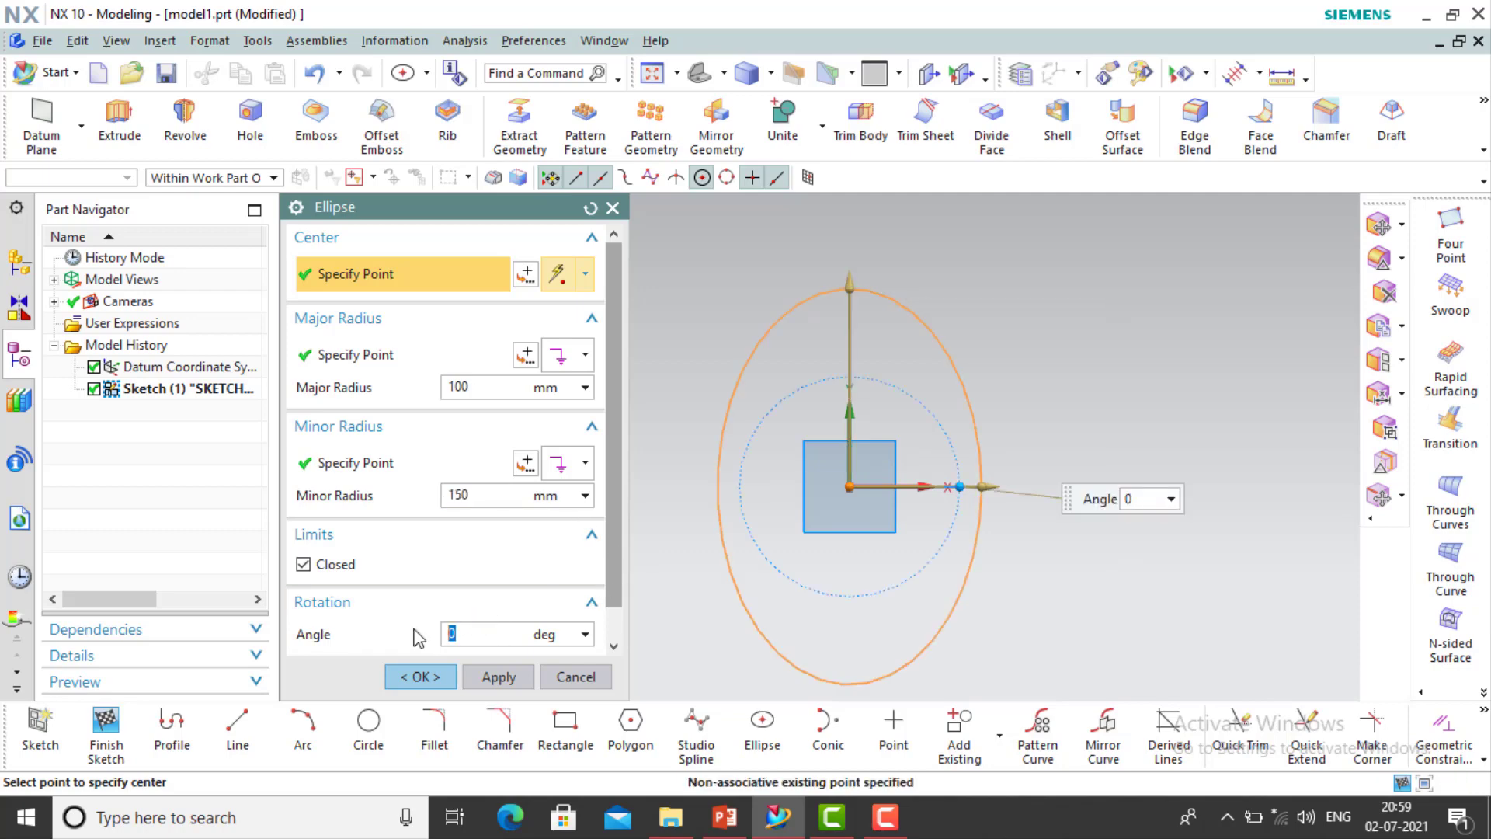
key(Return)
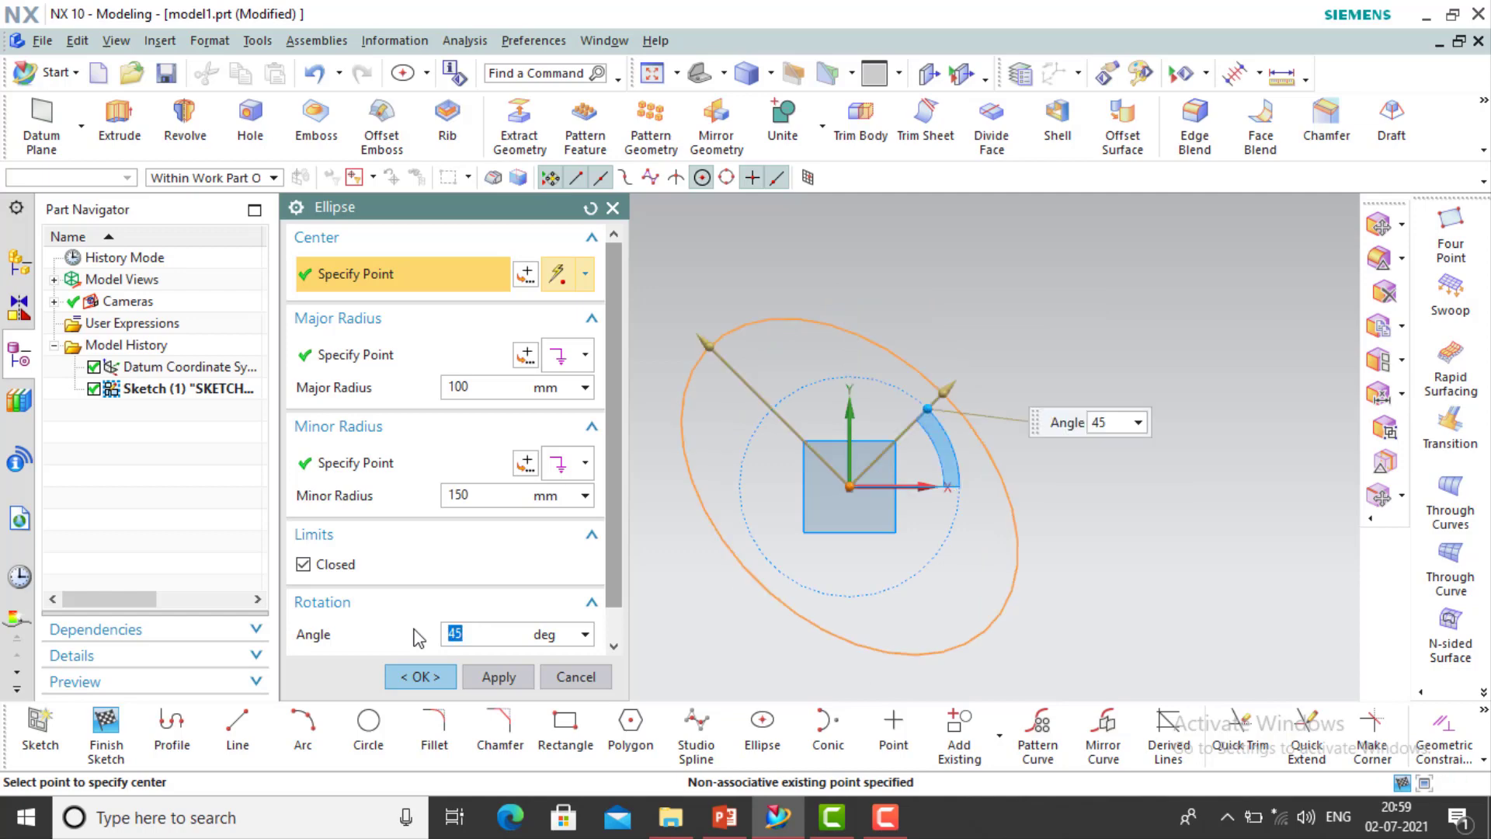
click(418, 676)
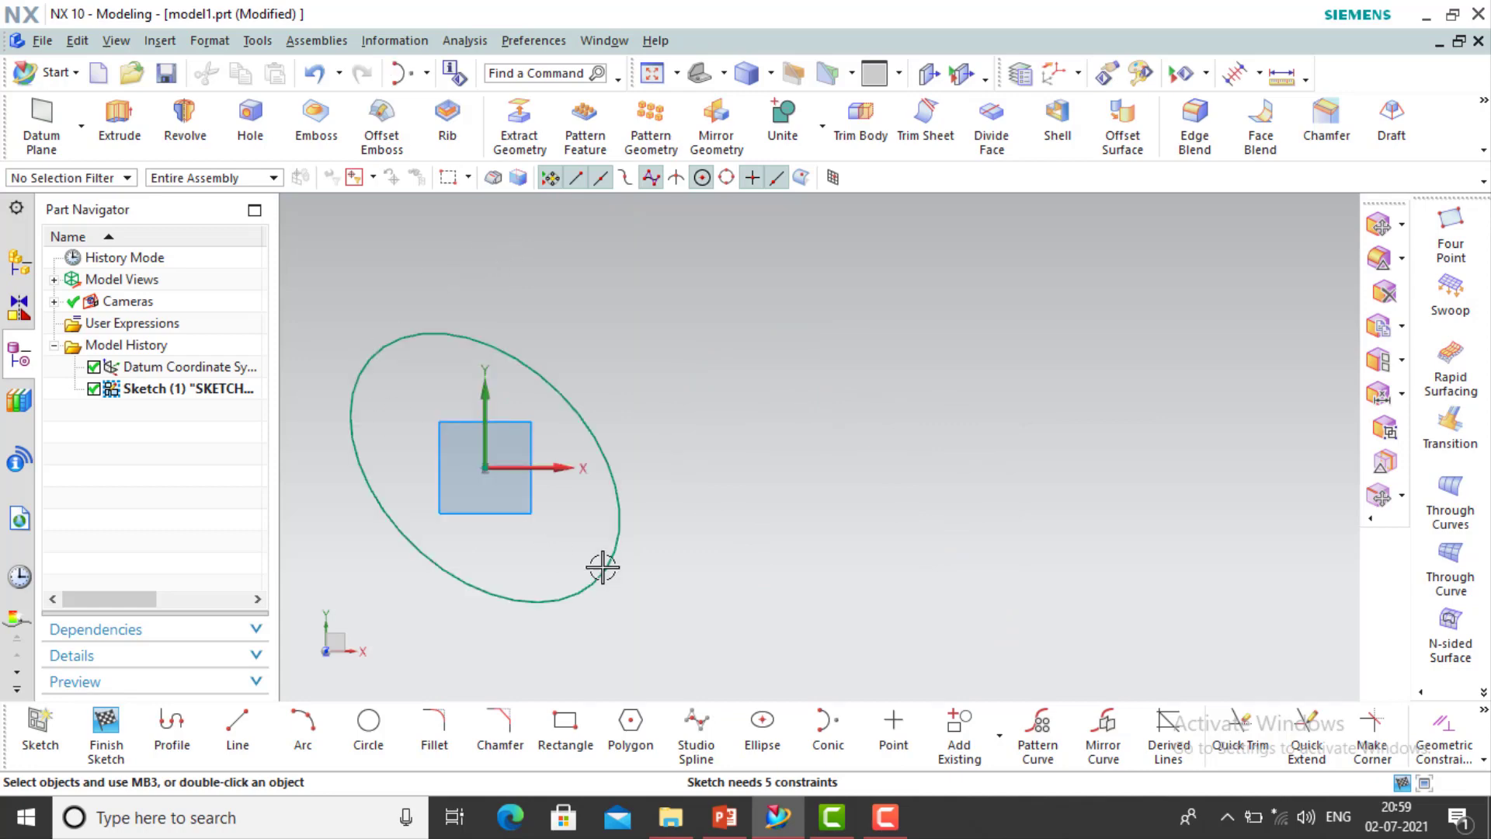
Draw a conic beside the ellipse from start, end and control points, with a Rho value of 0.5
click(828, 730)
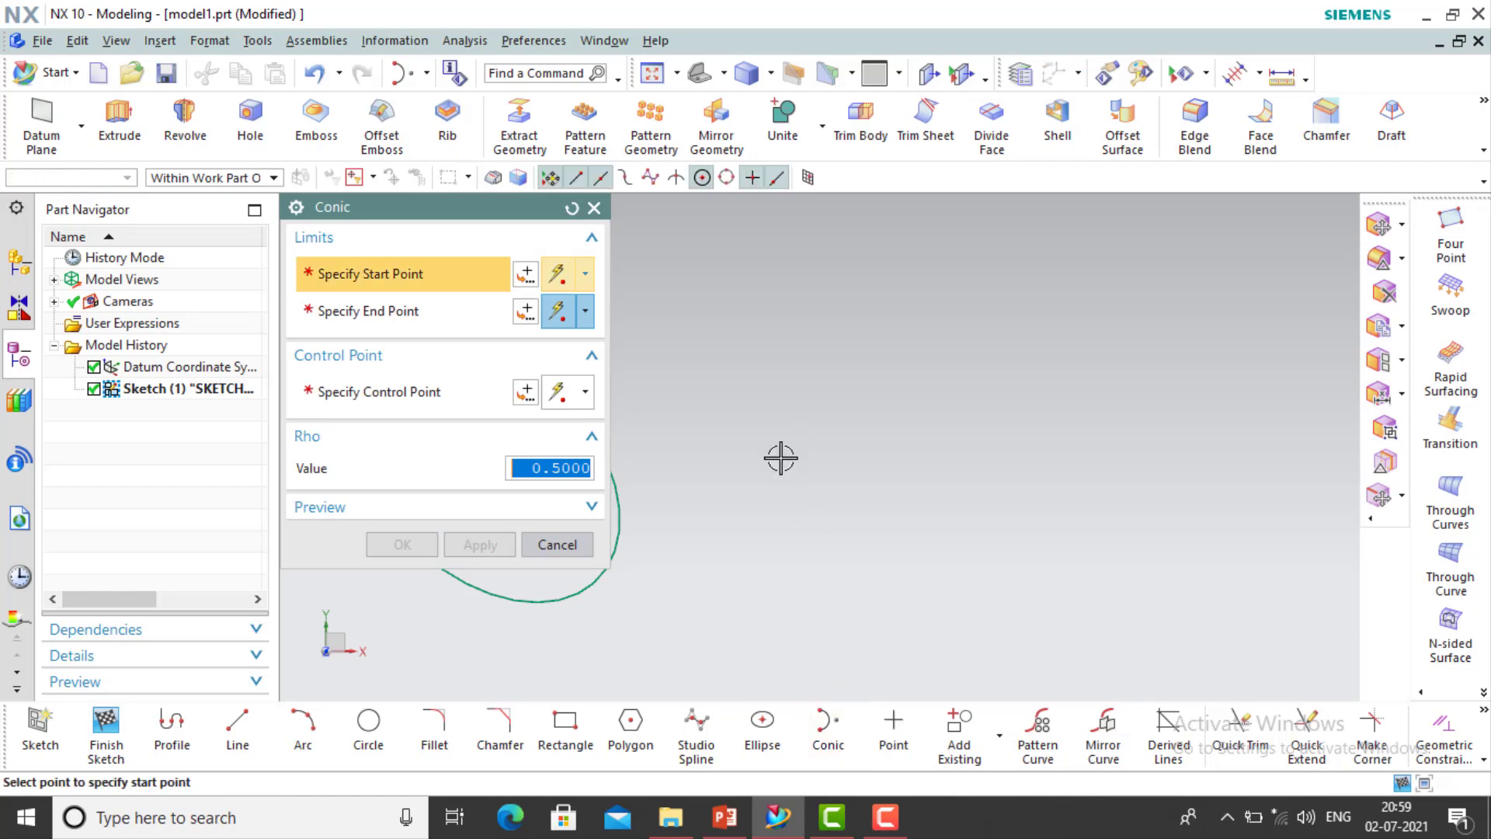
click(756, 532)
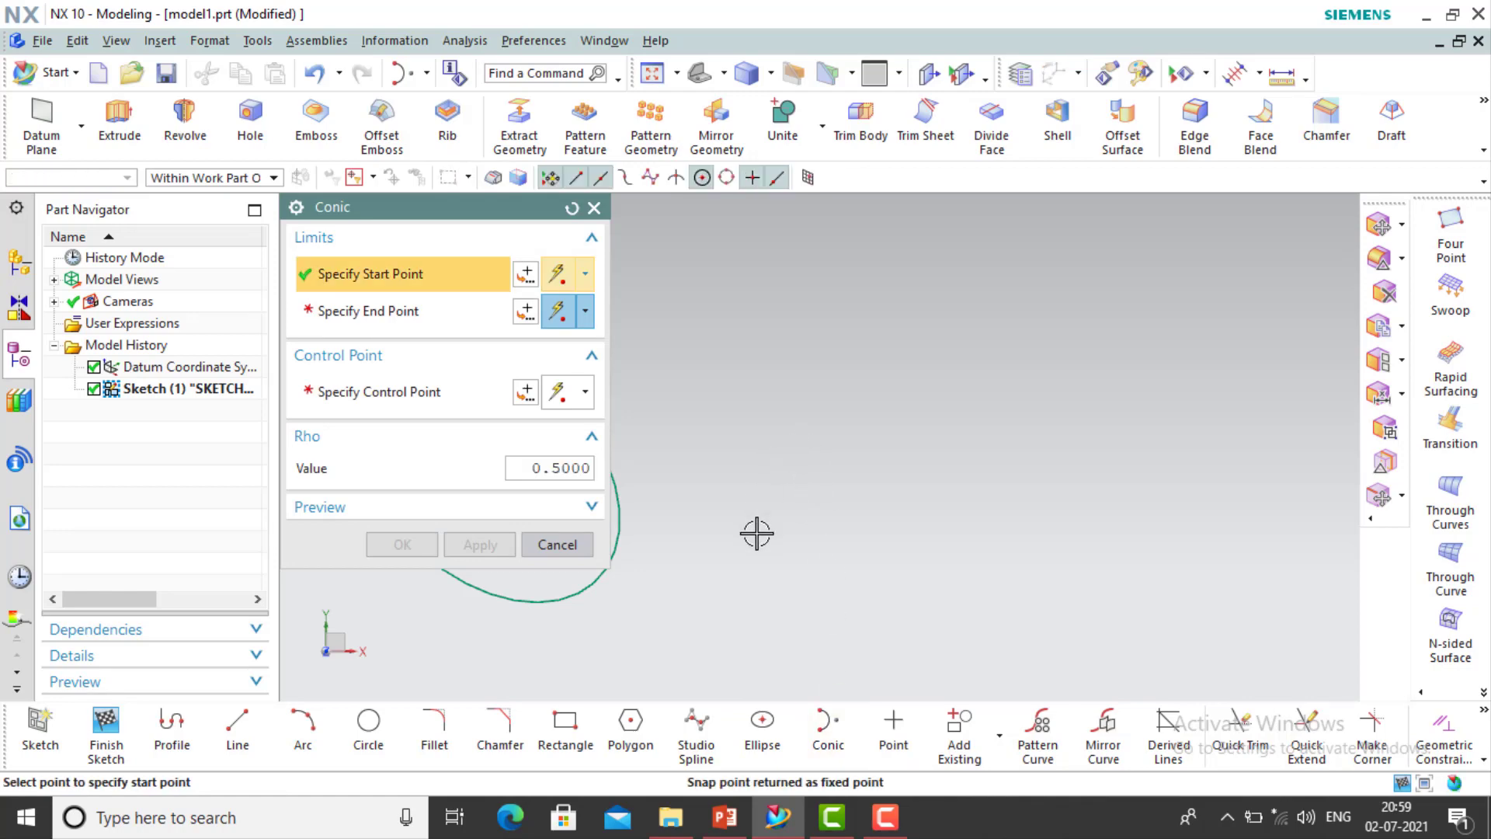
click(986, 335)
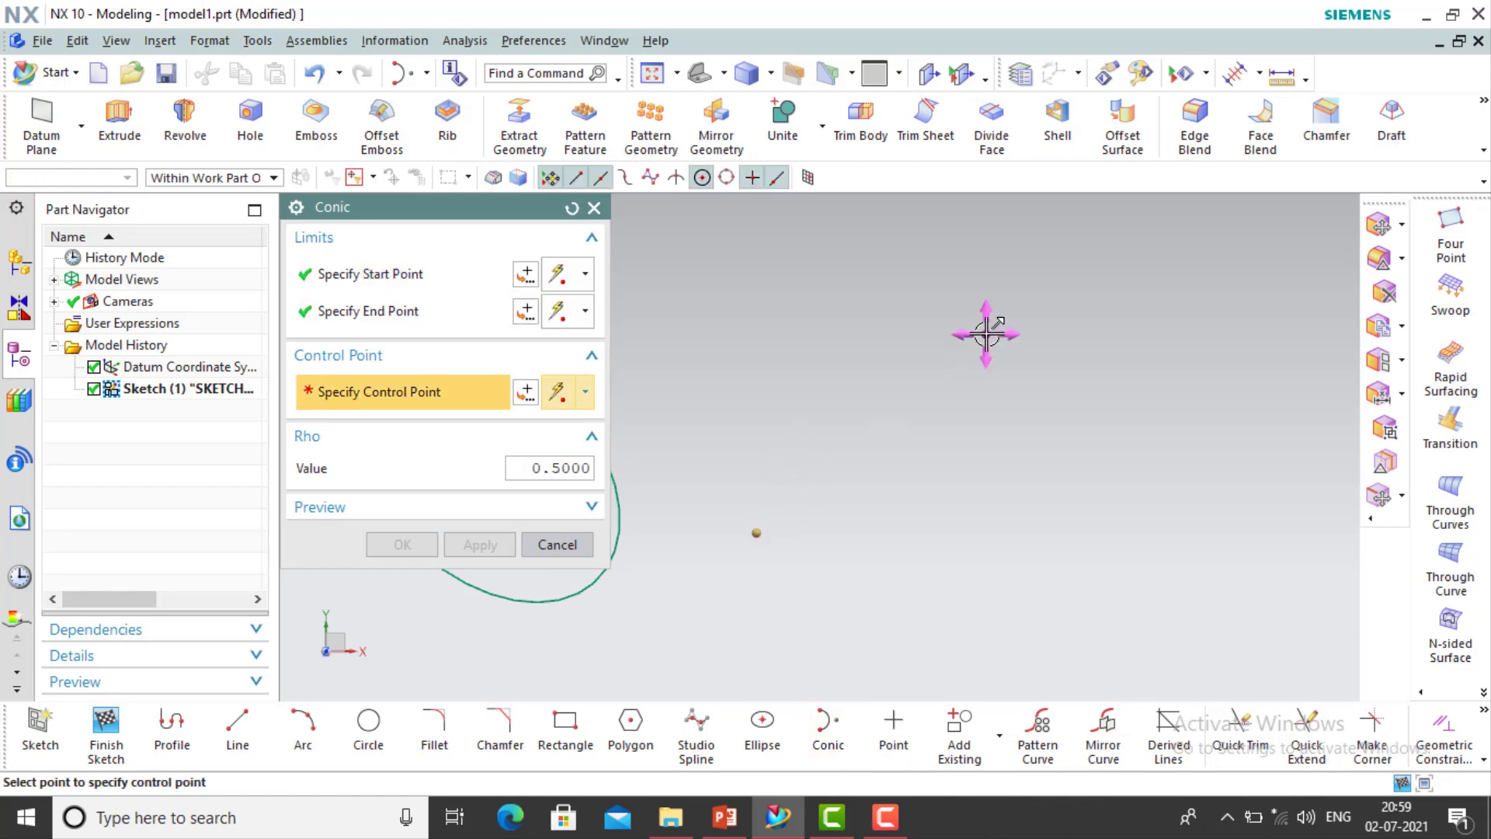
click(808, 385)
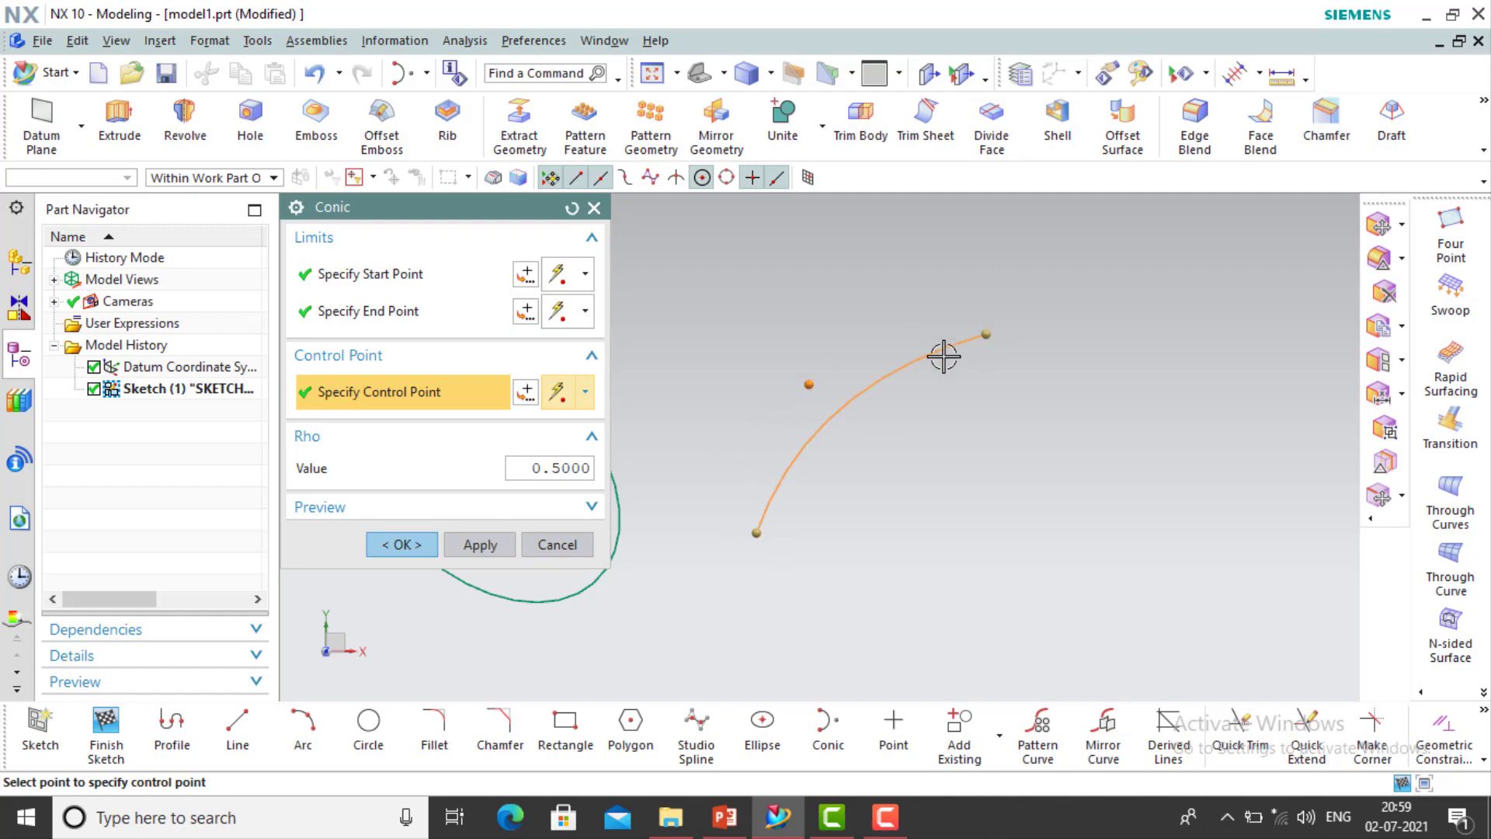
click(402, 544)
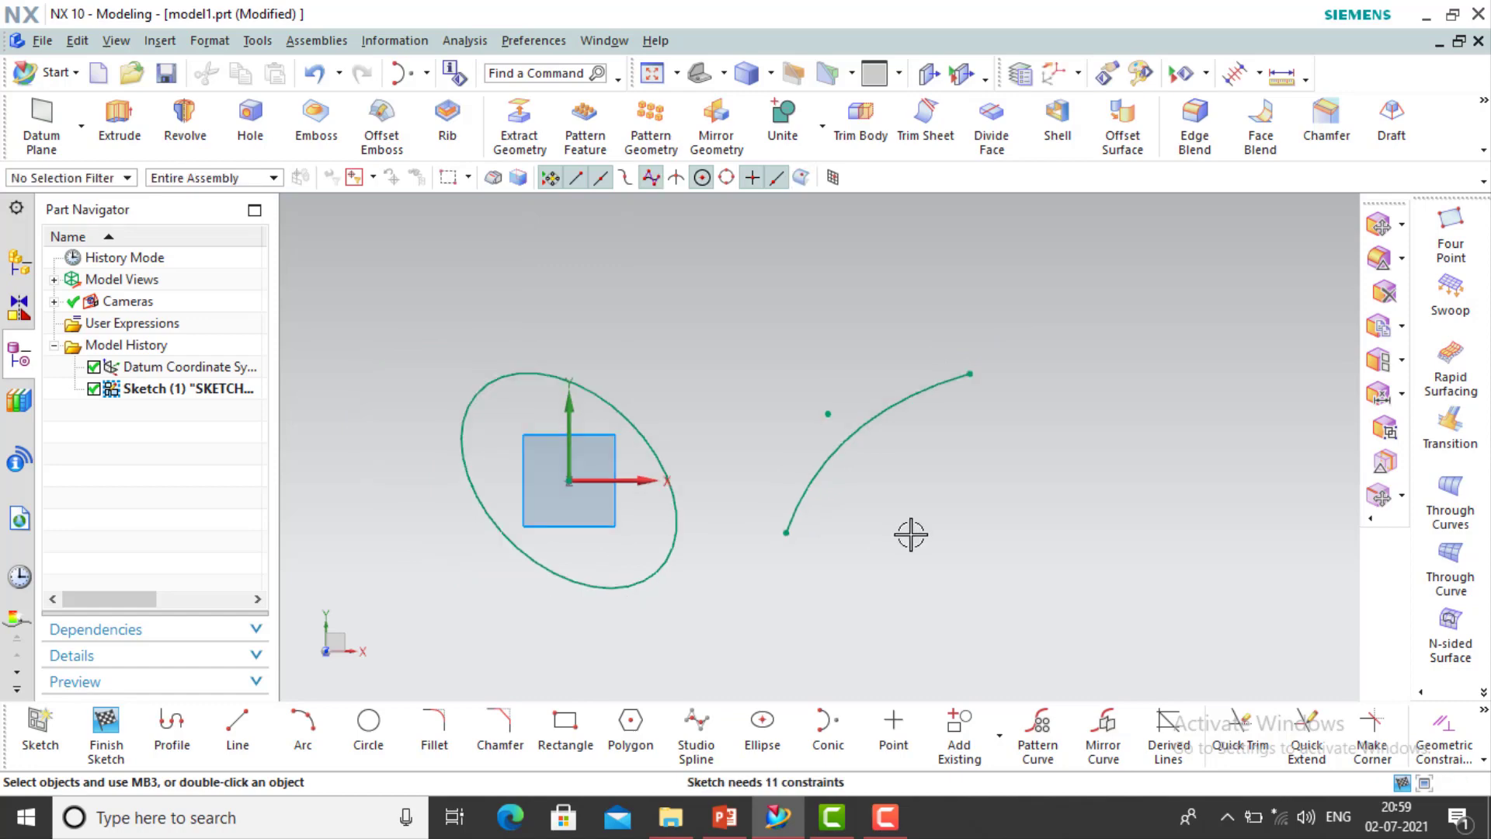
shift+middle_drag(898, 533, 822, 536)
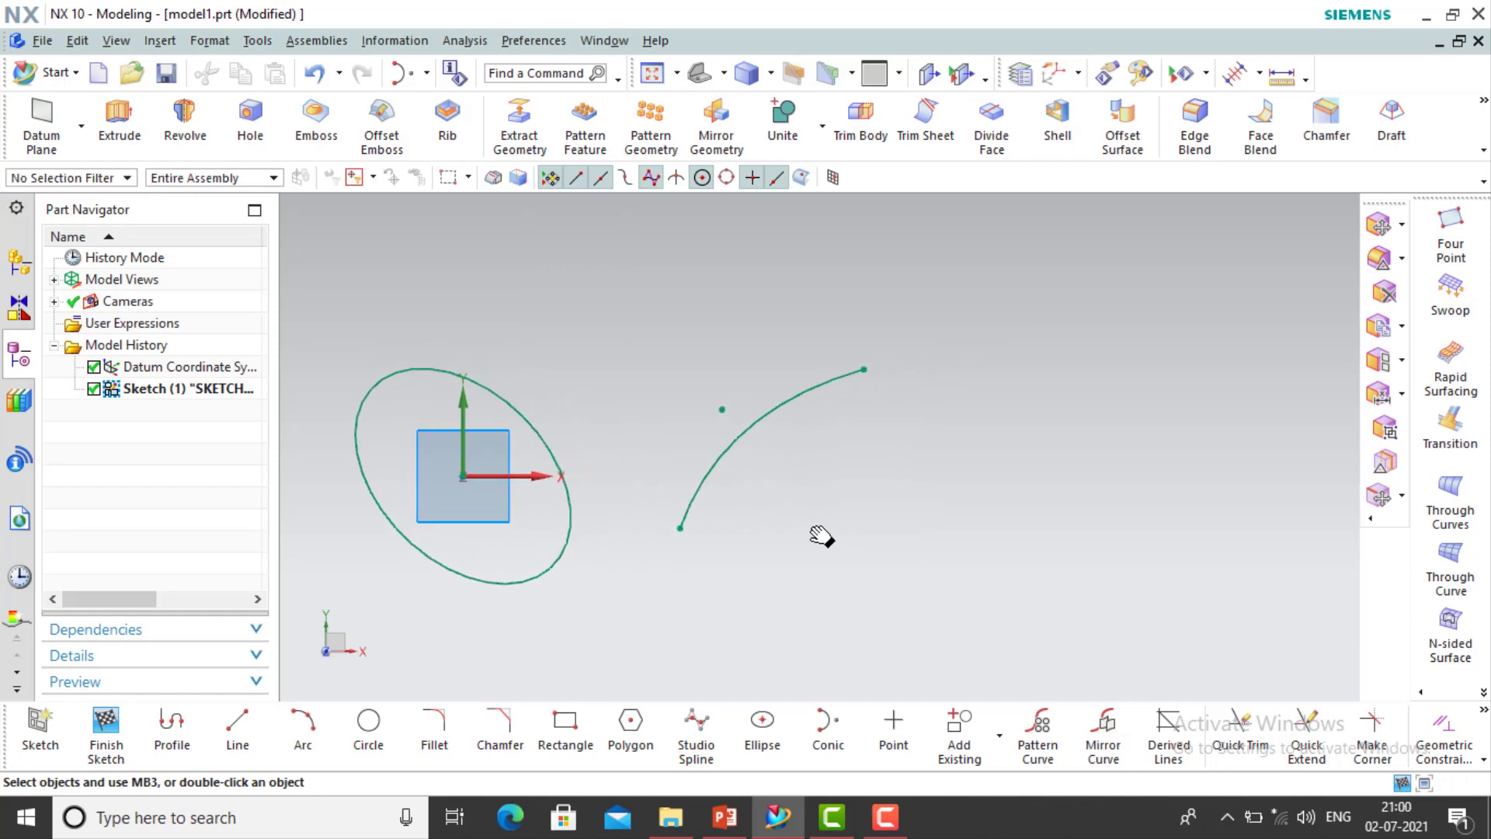
Undo the conic and the ellipse
click(1000, 737)
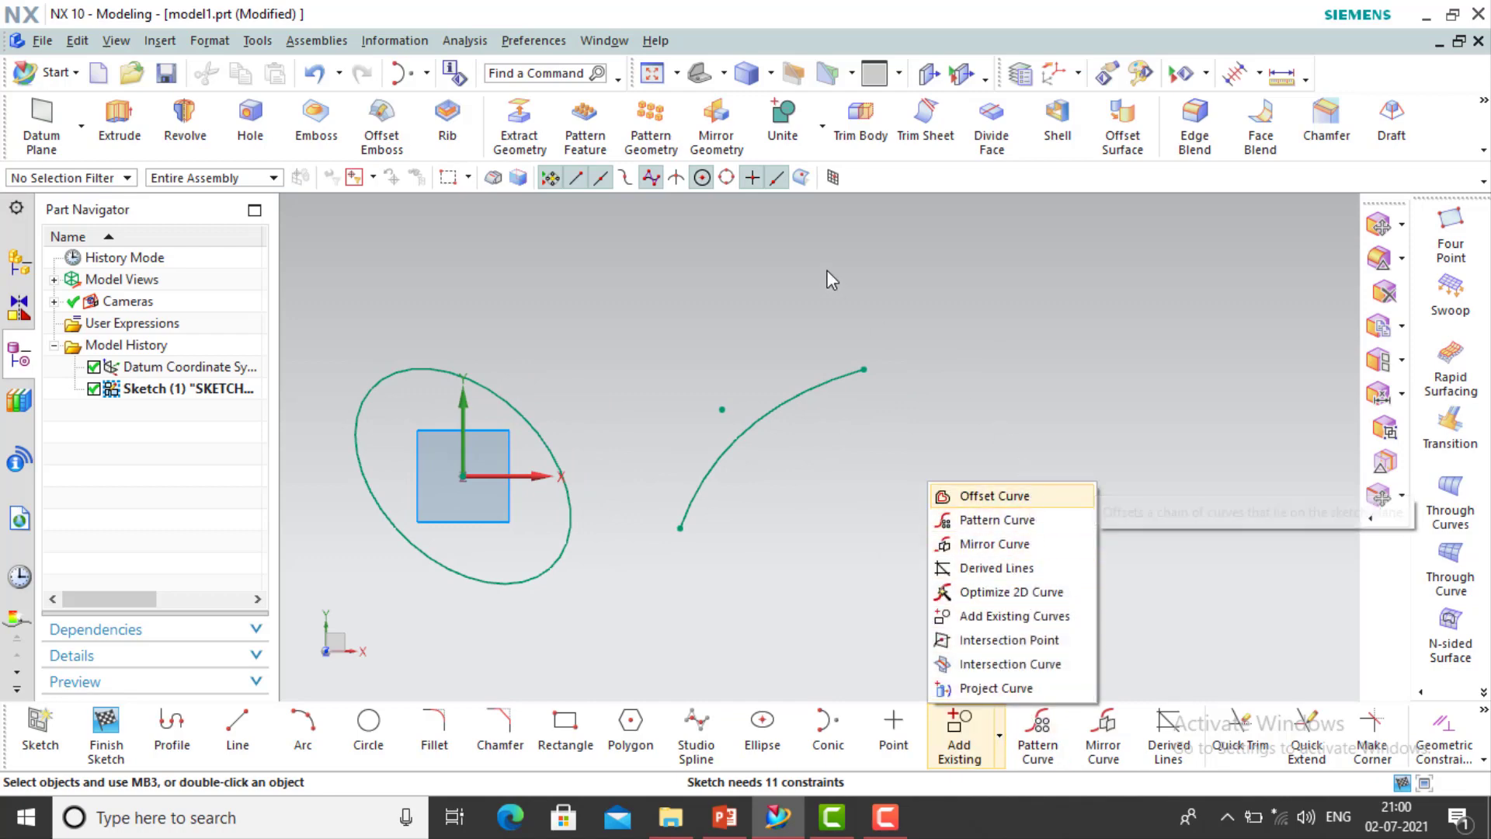
click(646, 279)
key(ctrl+z)
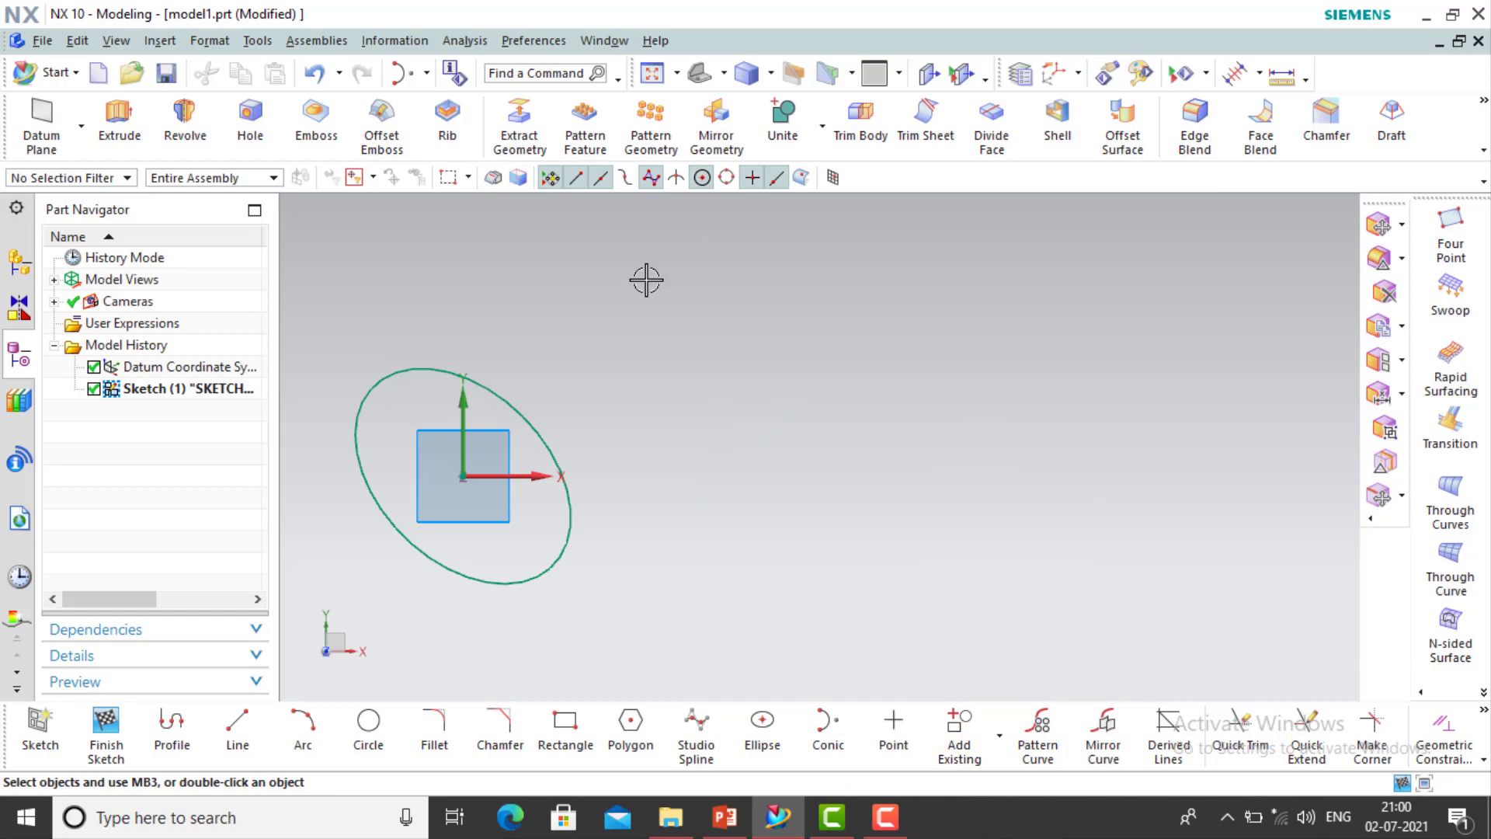
key(ctrl+z)
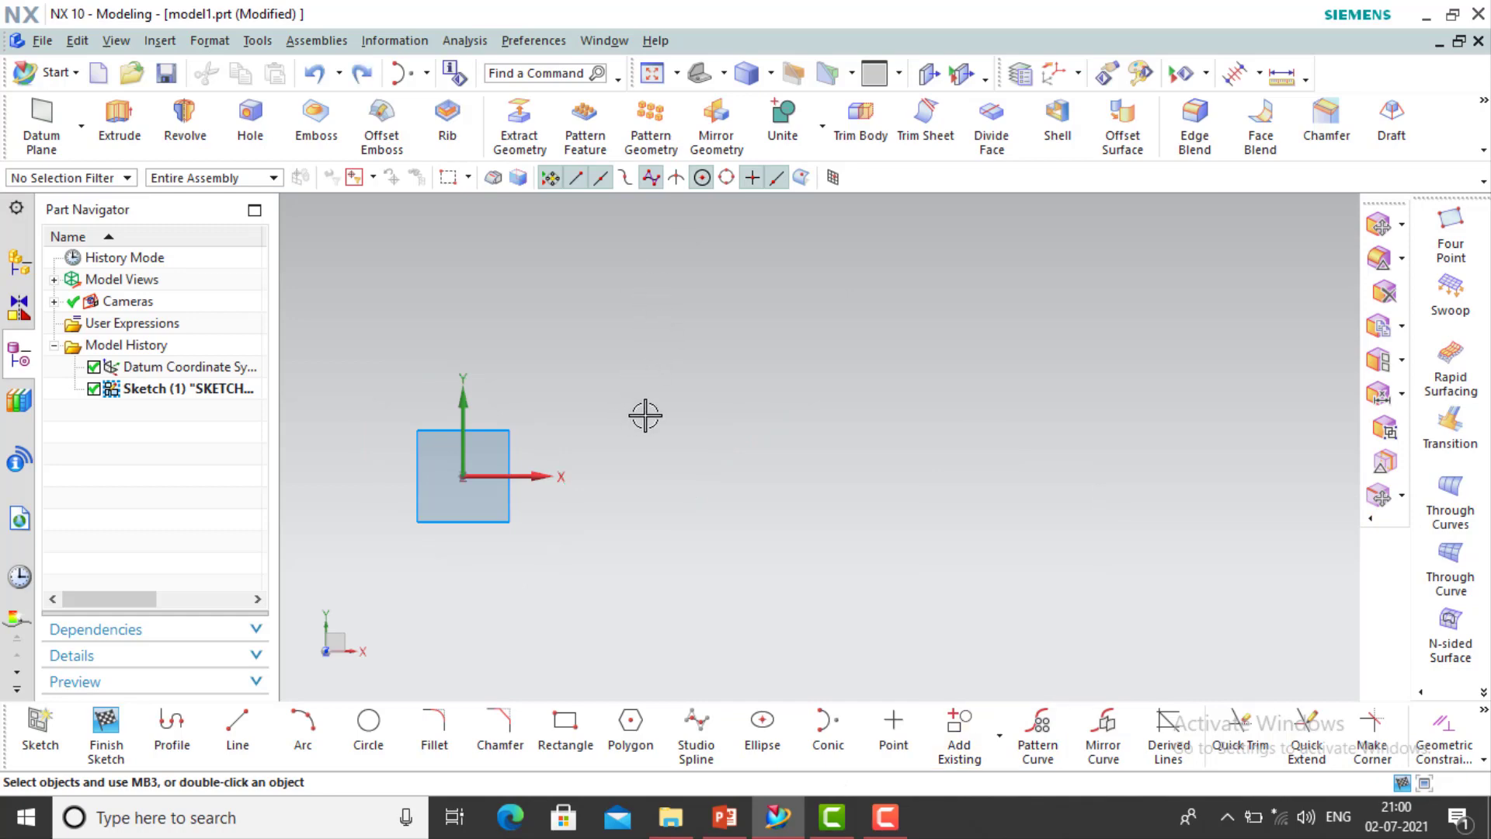
Draw a rectangle from its centre at the sketch origin, about 440 mm wide with a 0° angle
mouse_move(649, 419)
shift+middle_down()
mouse_move(861, 427)
mouse_move(952, 413)
shift+middle_up()
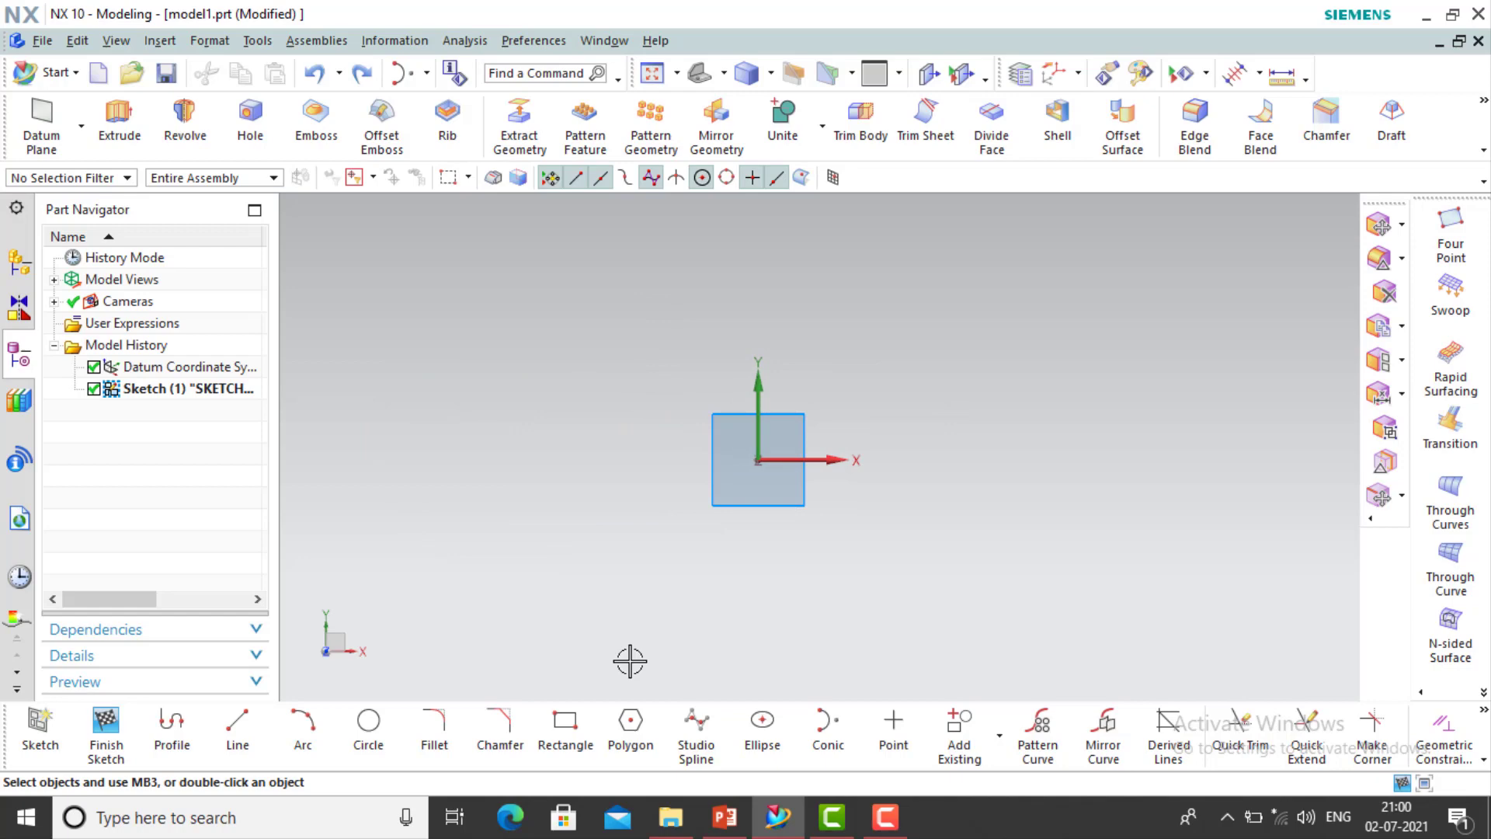
click(575, 736)
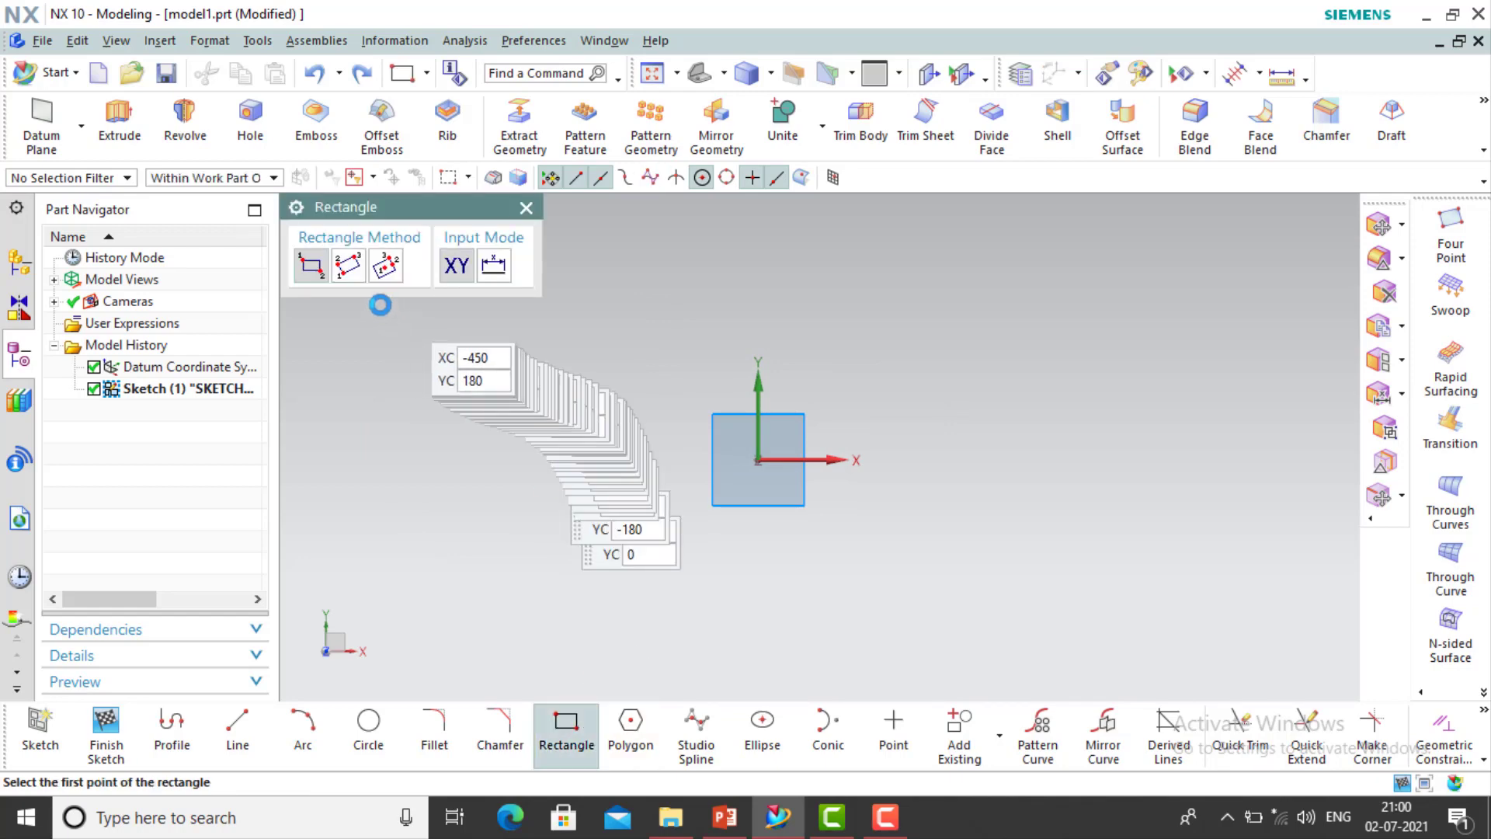
click(389, 268)
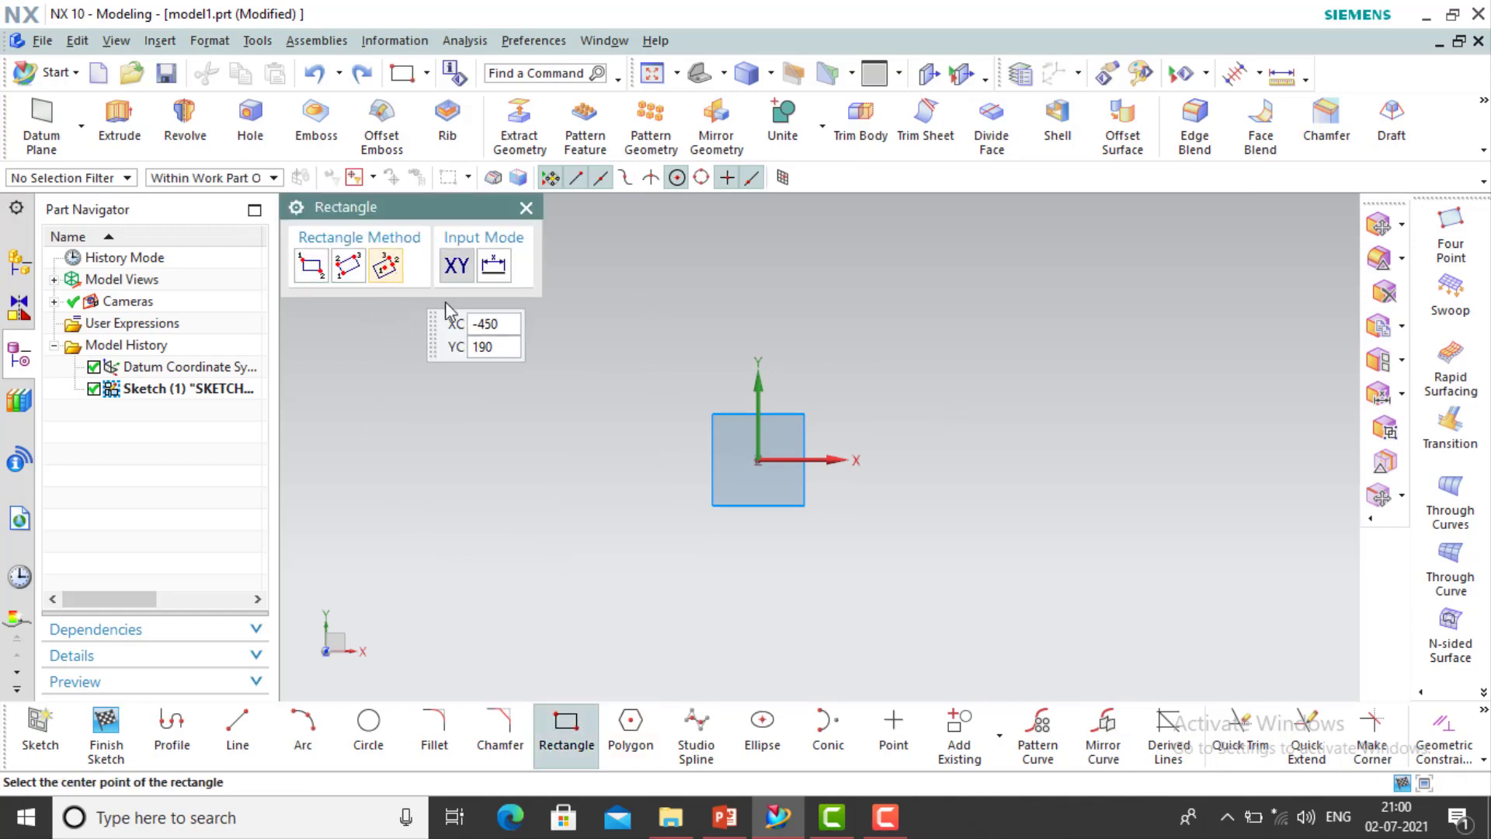
click(758, 462)
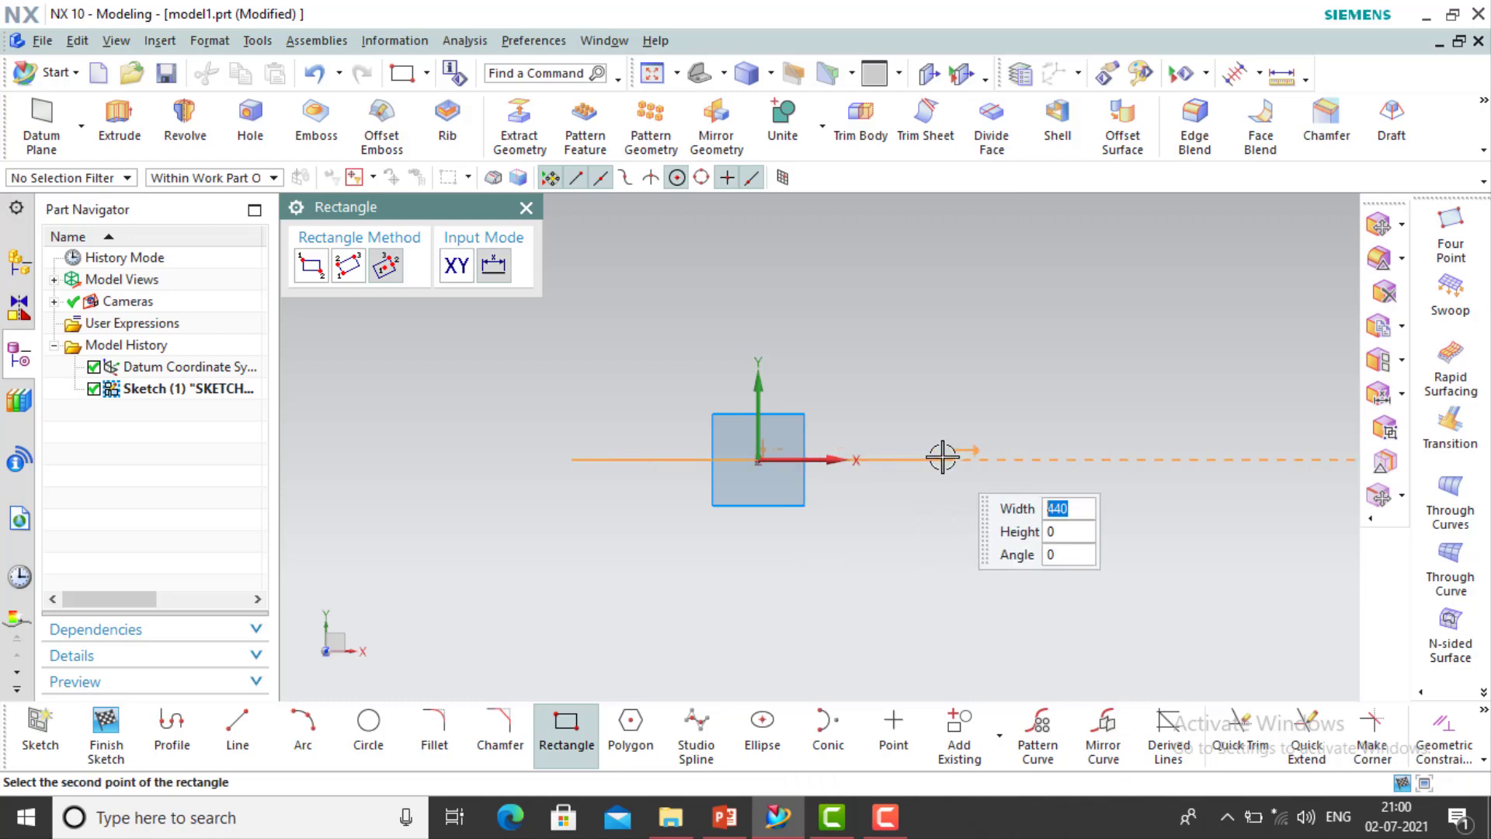
key(Return)
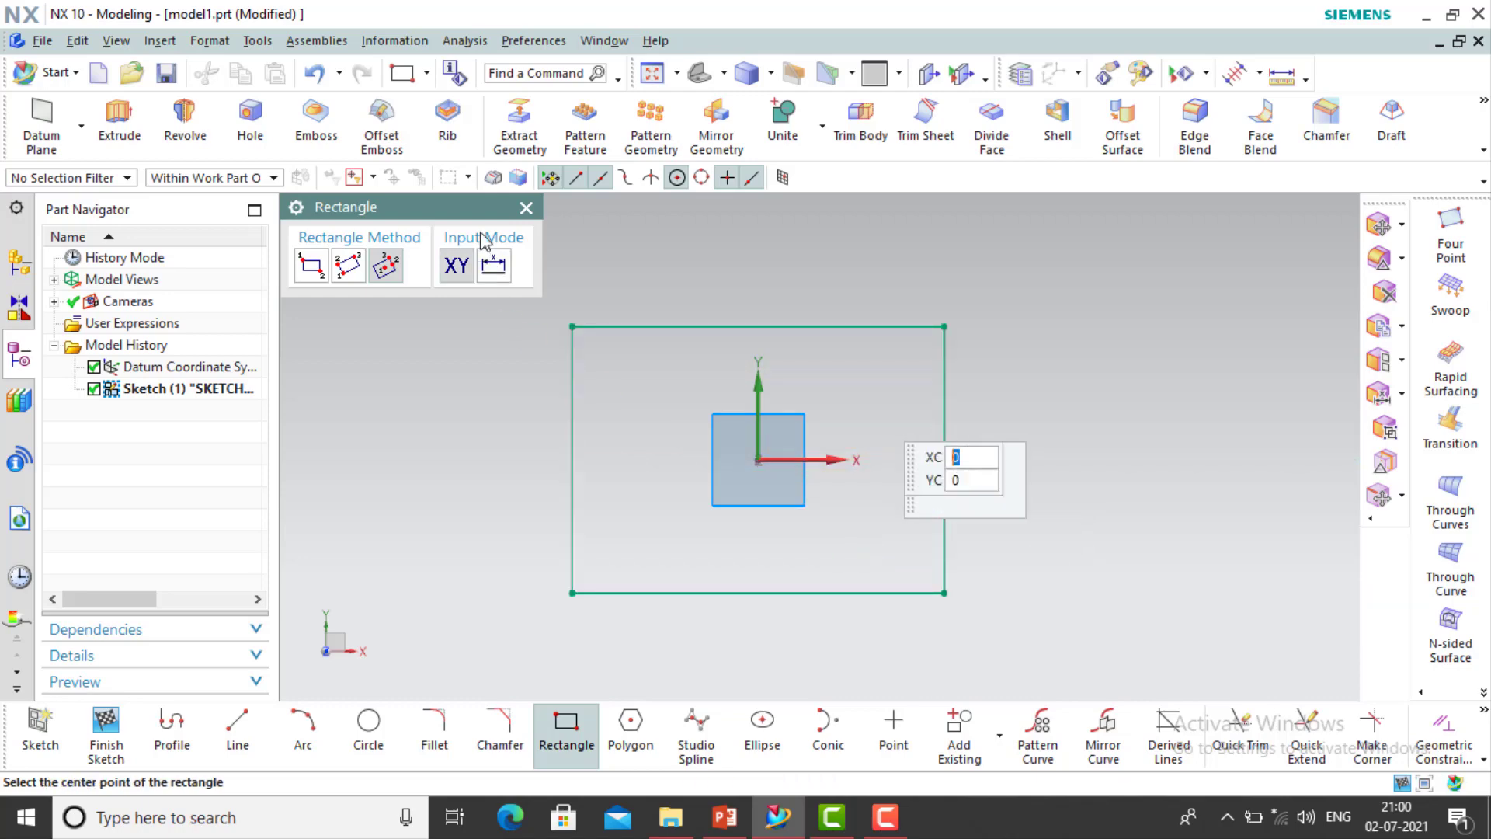
click(526, 207)
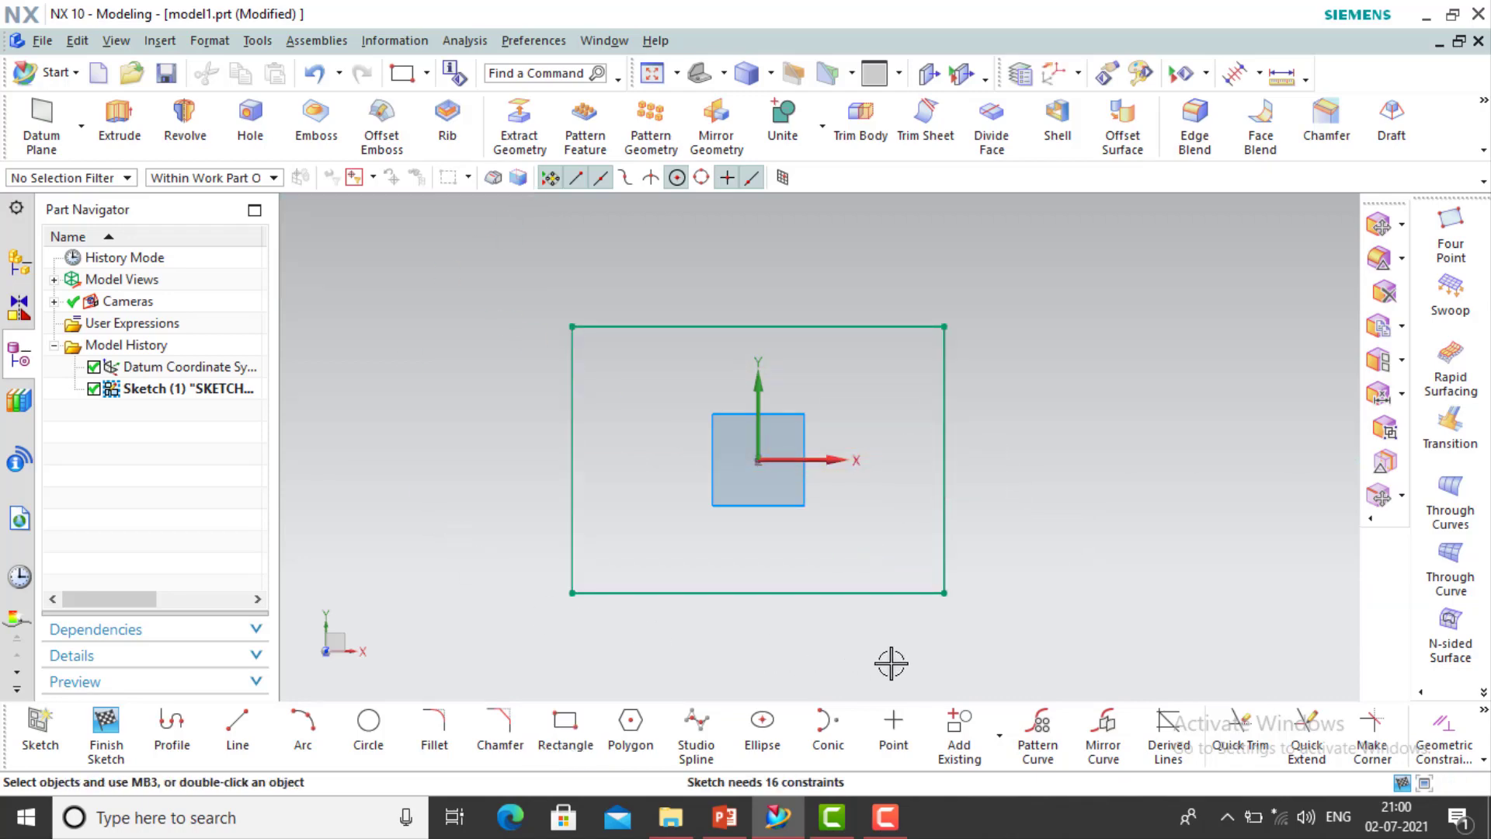
Start an Offset Curve of only the rectangle's right edge using the Single Curve rule, at a distance of 30 mm
click(1000, 739)
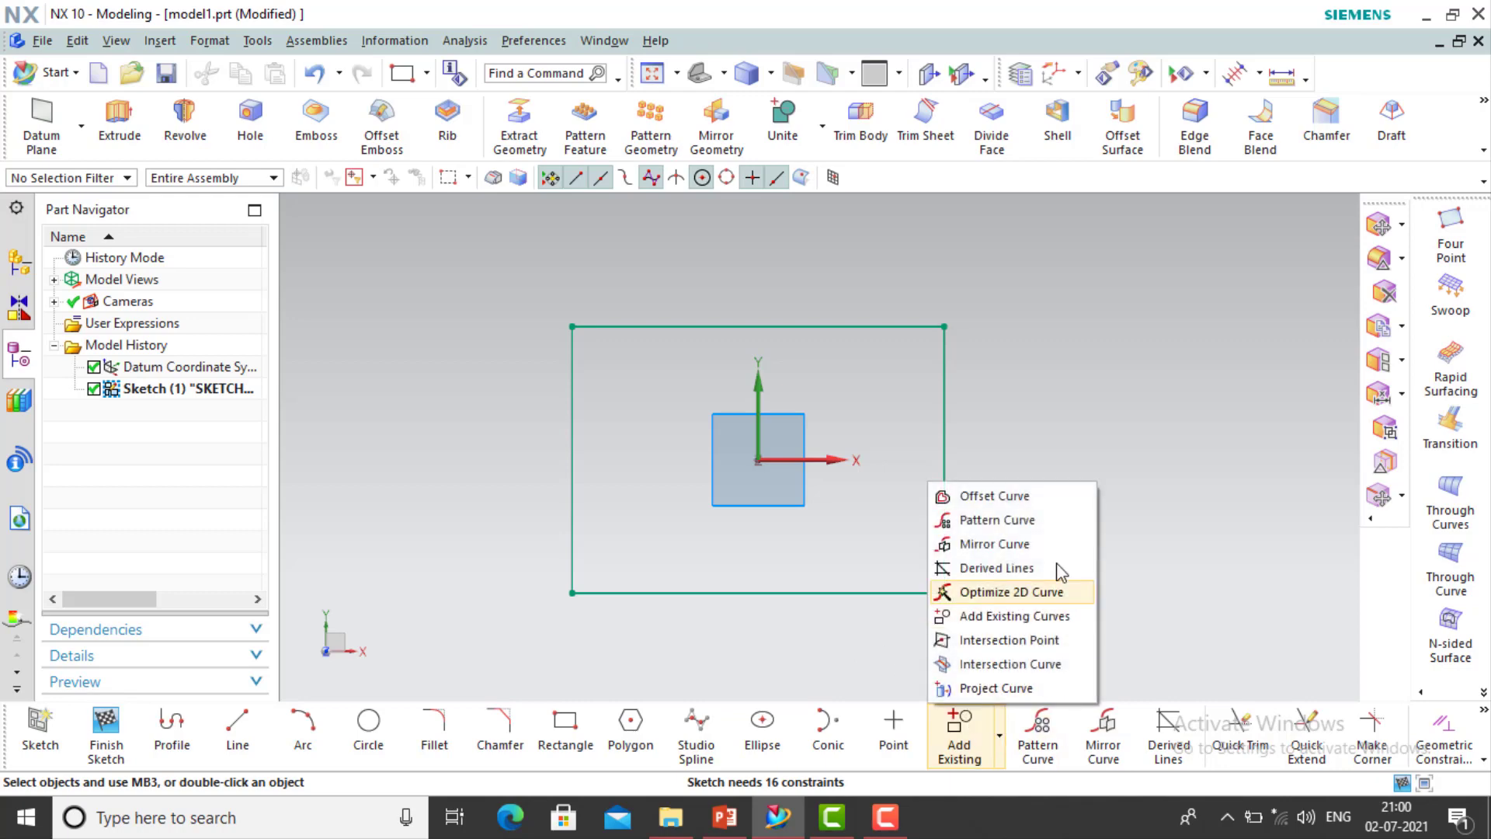
click(1042, 496)
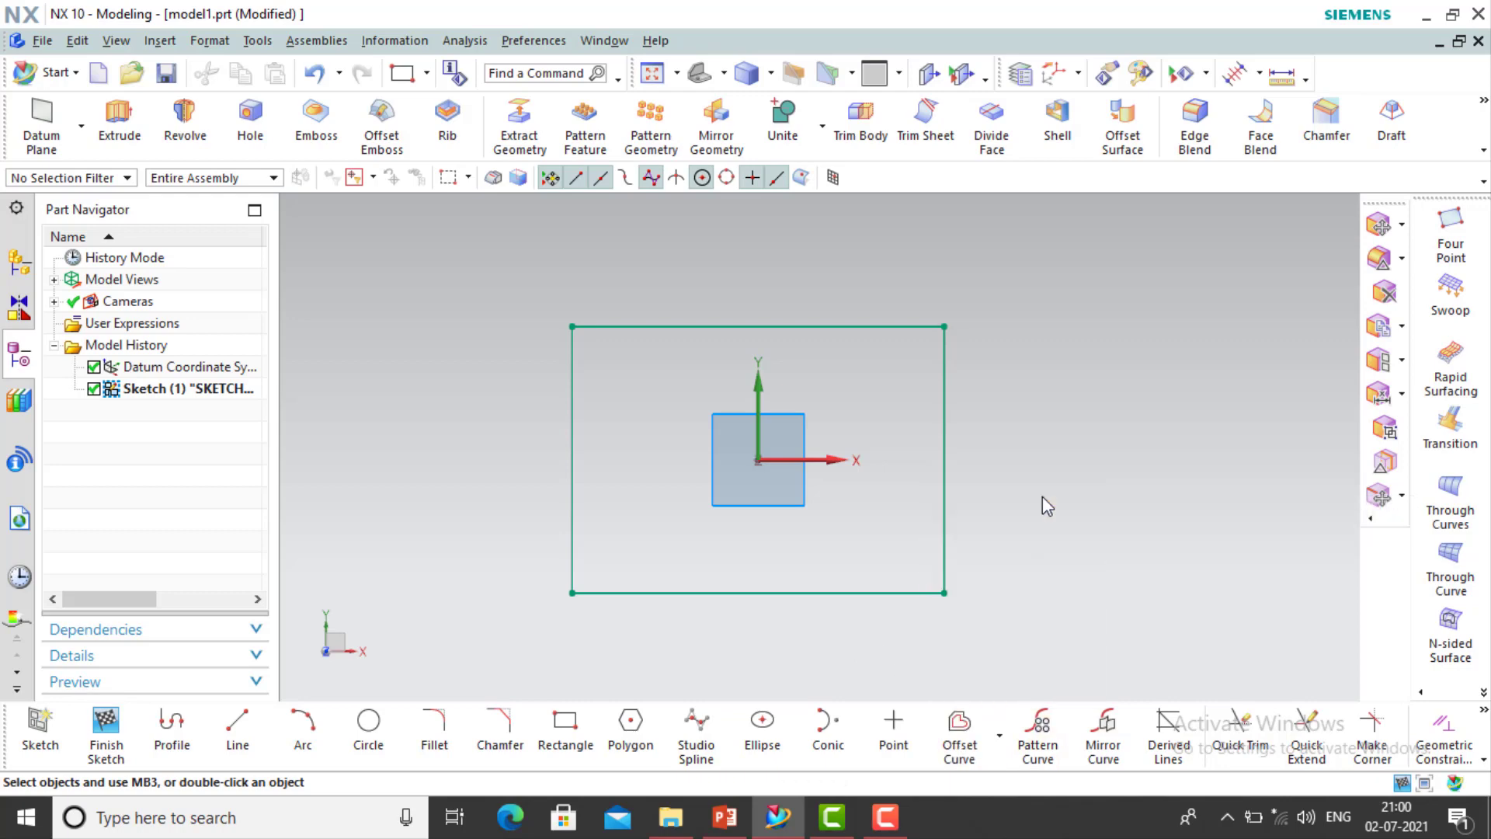
mouse_move(1043, 498)
shift+middle_down()
mouse_move(1019, 496)
mouse_move(1126, 513)
shift+middle_up()
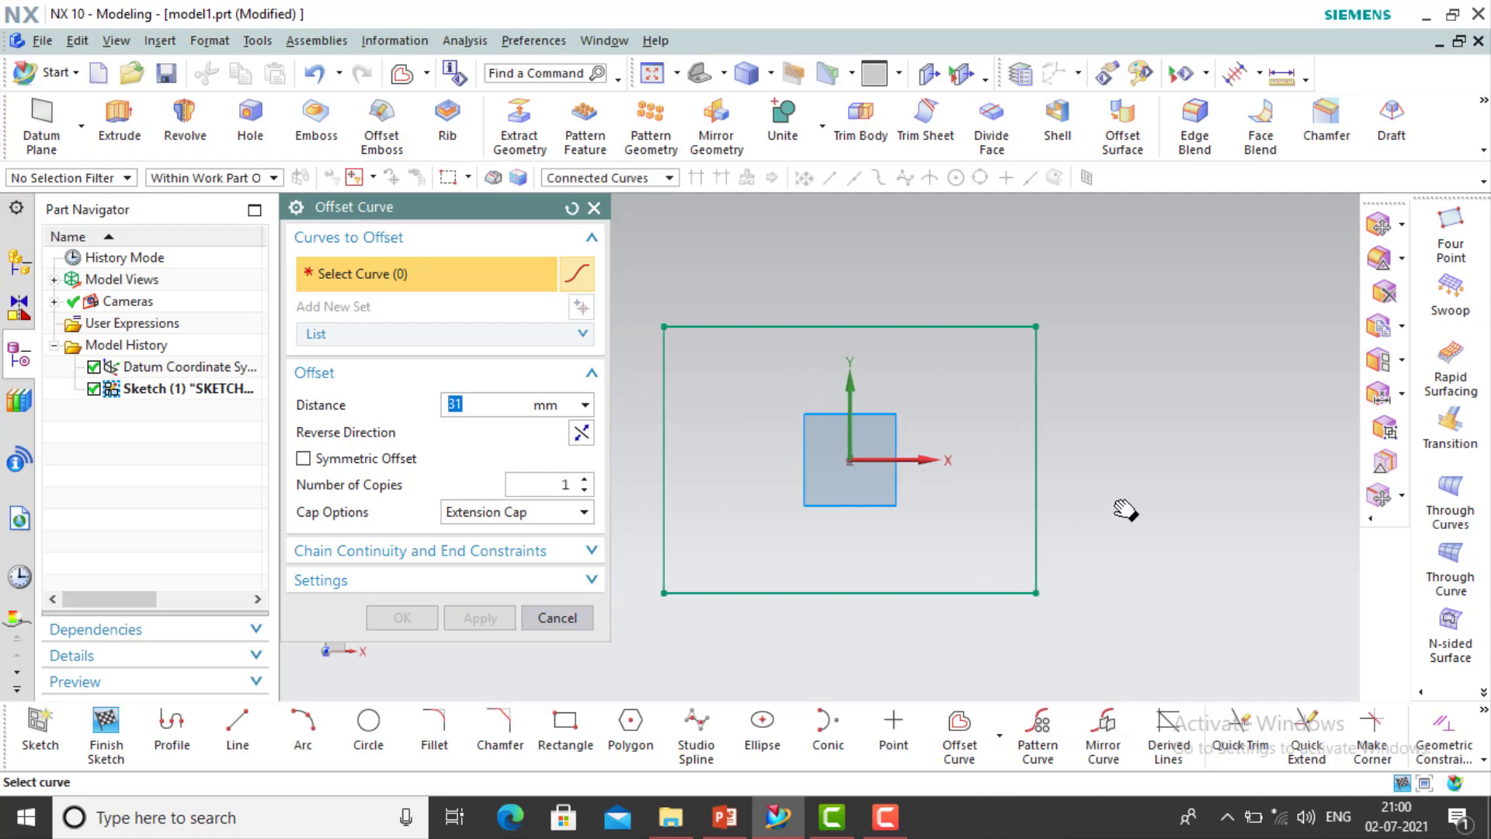
click(673, 184)
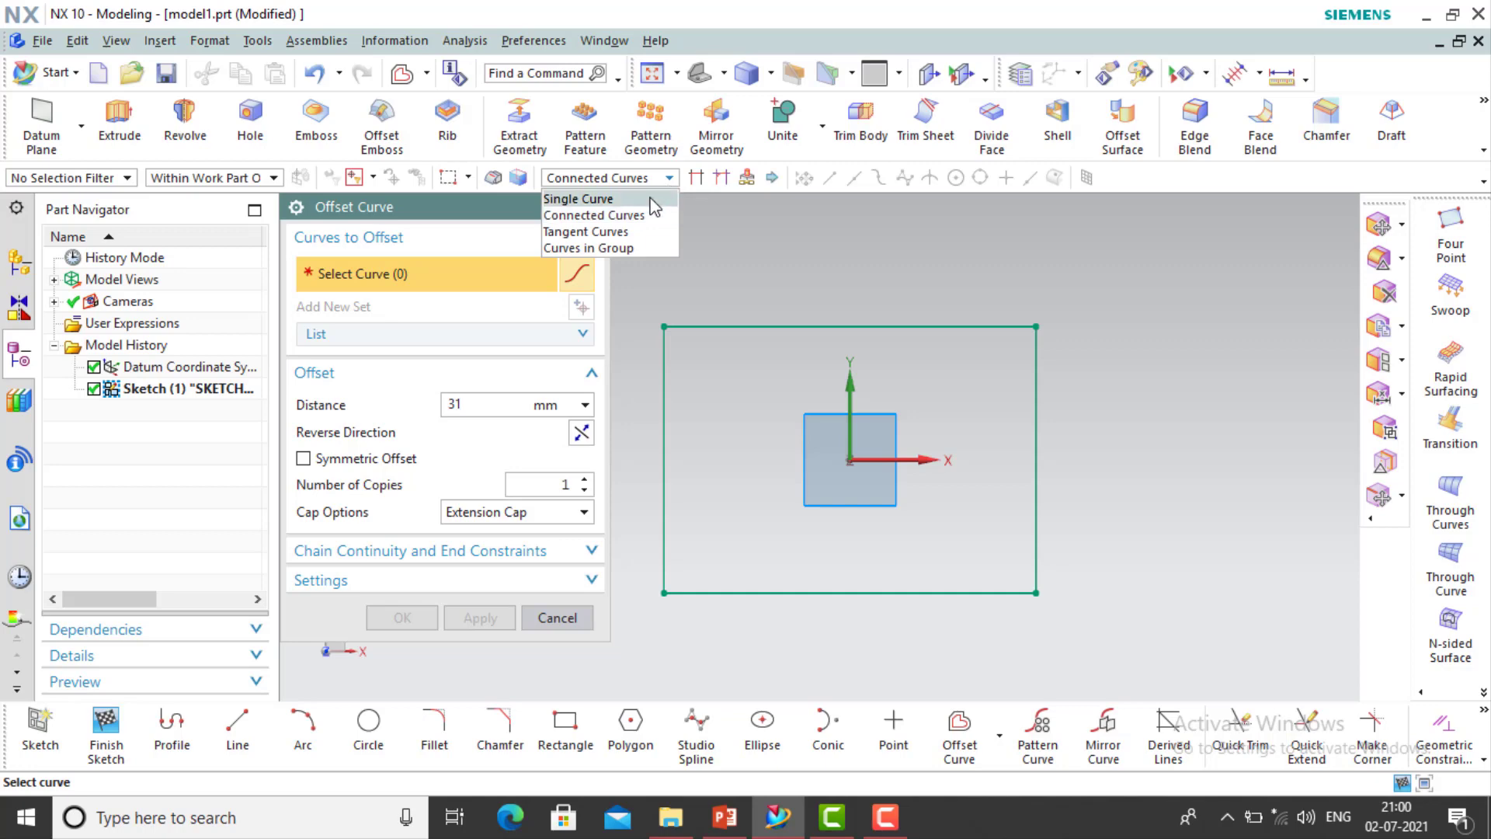
click(649, 198)
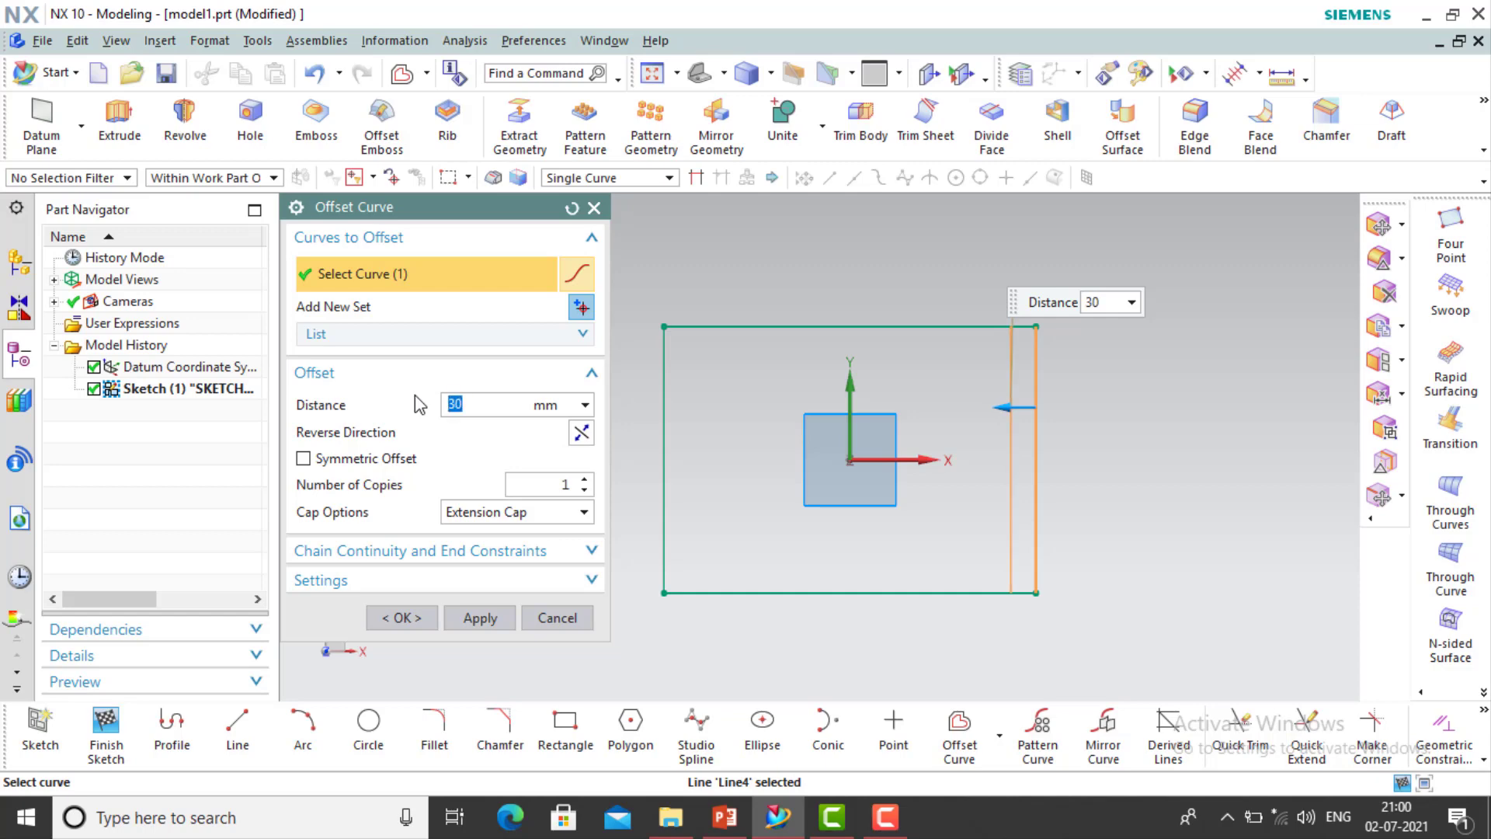
Reverse the edge offset outward, make it symmetric, and set its distance to 20 mm
click(575, 434)
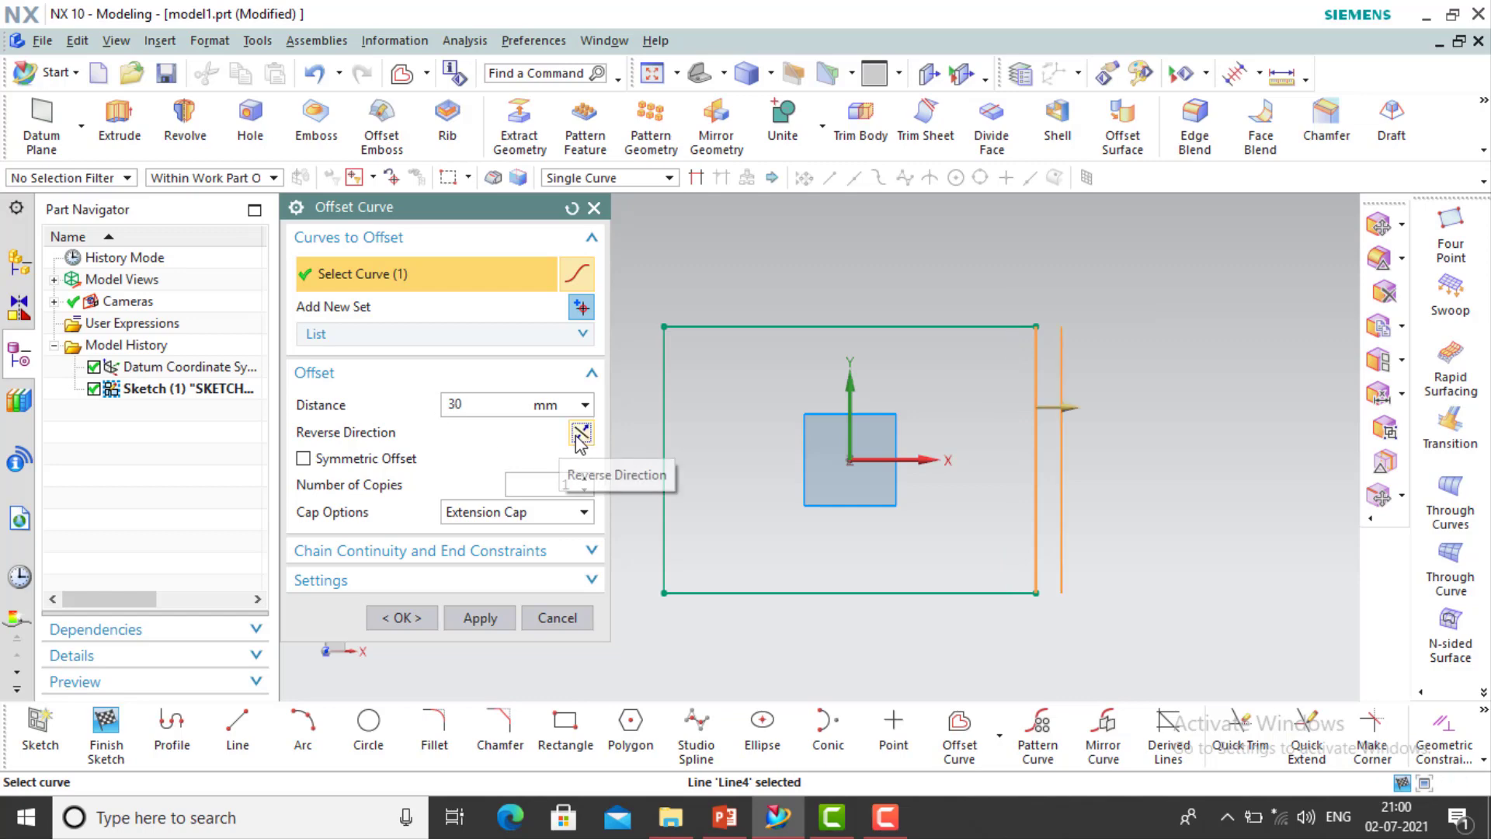
click(303, 460)
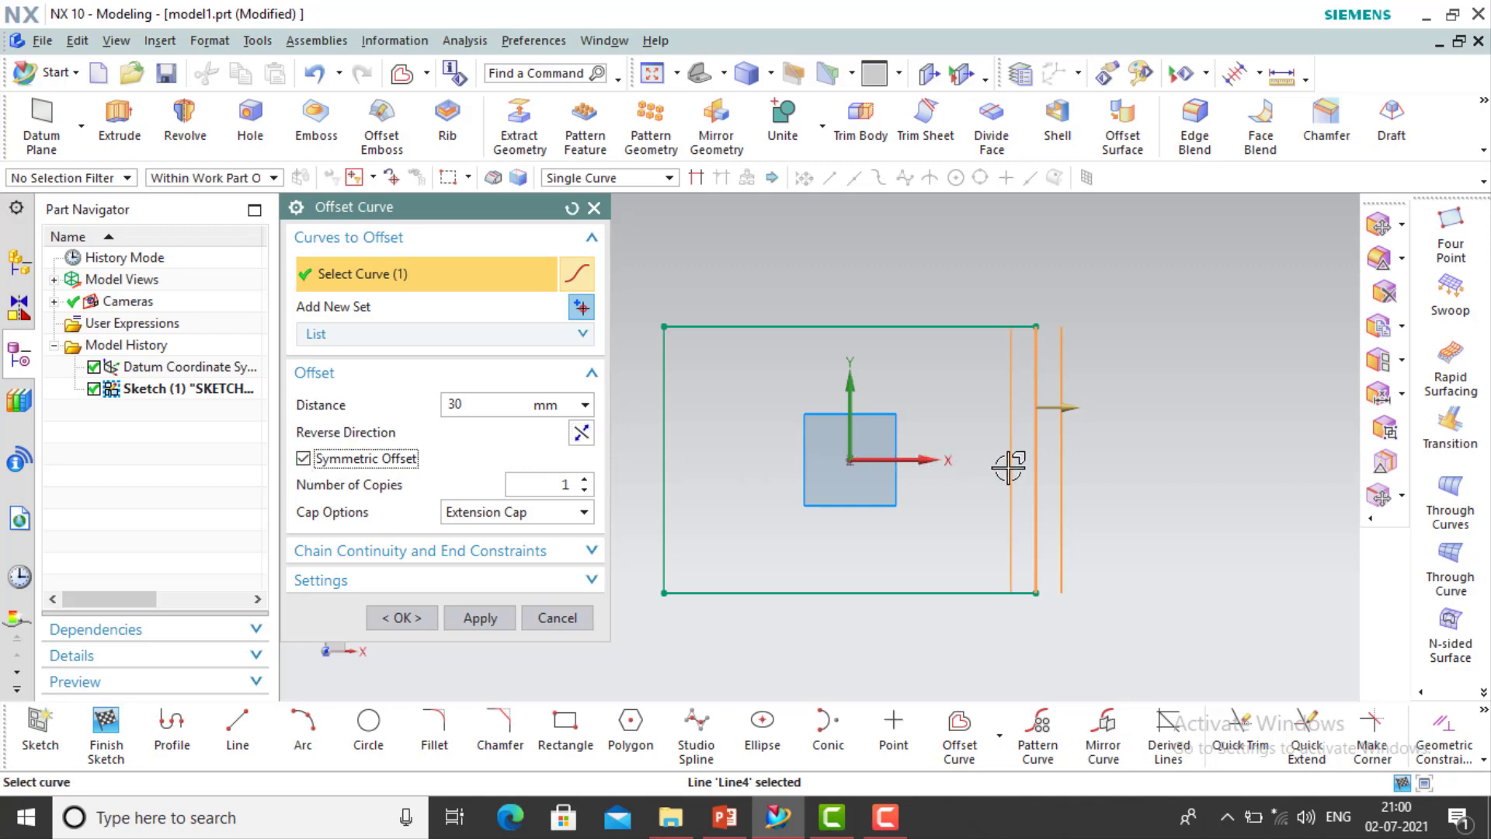
double_click(481, 405)
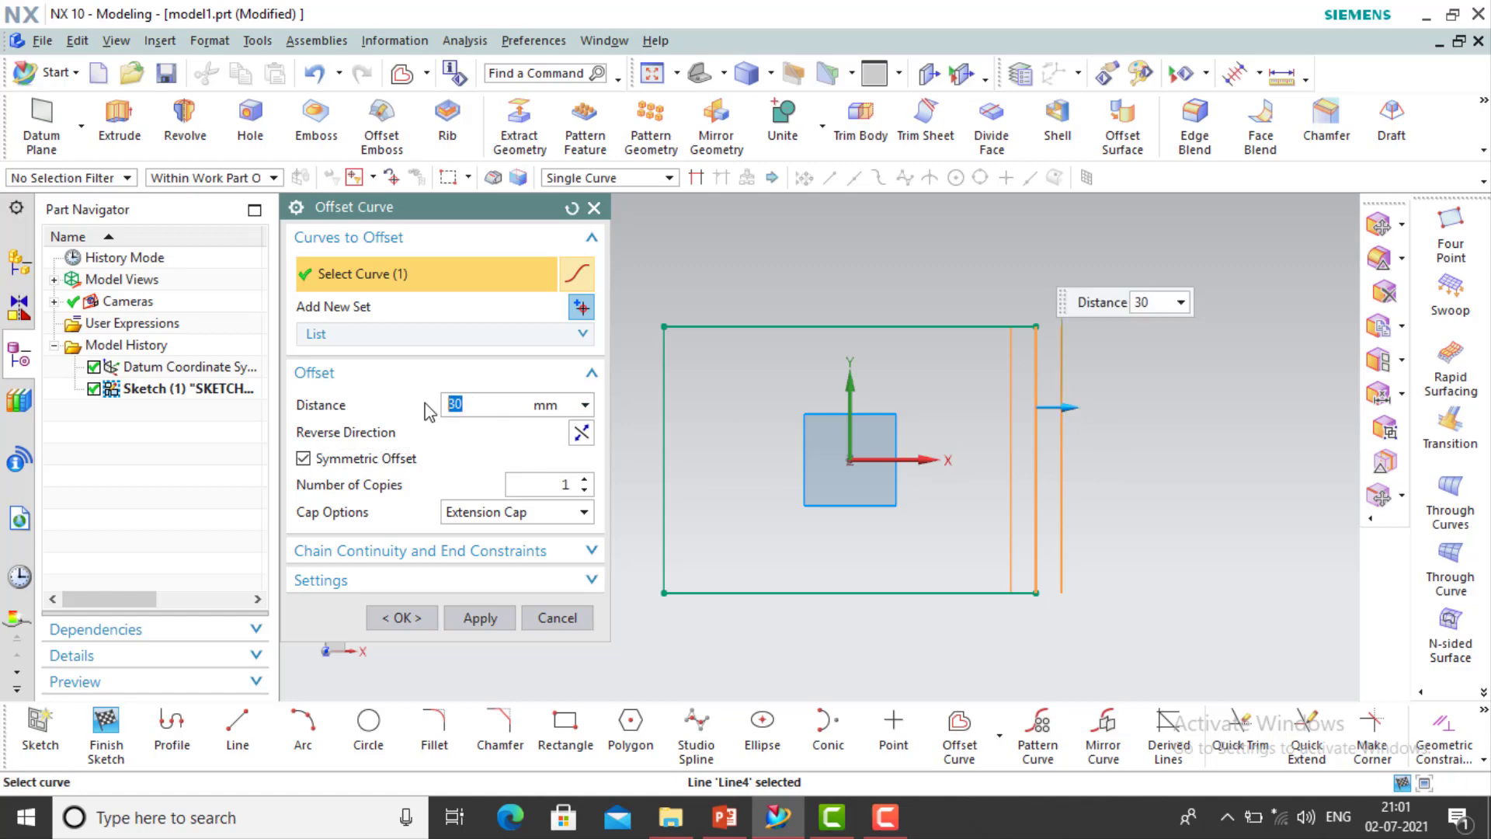
key(Return)
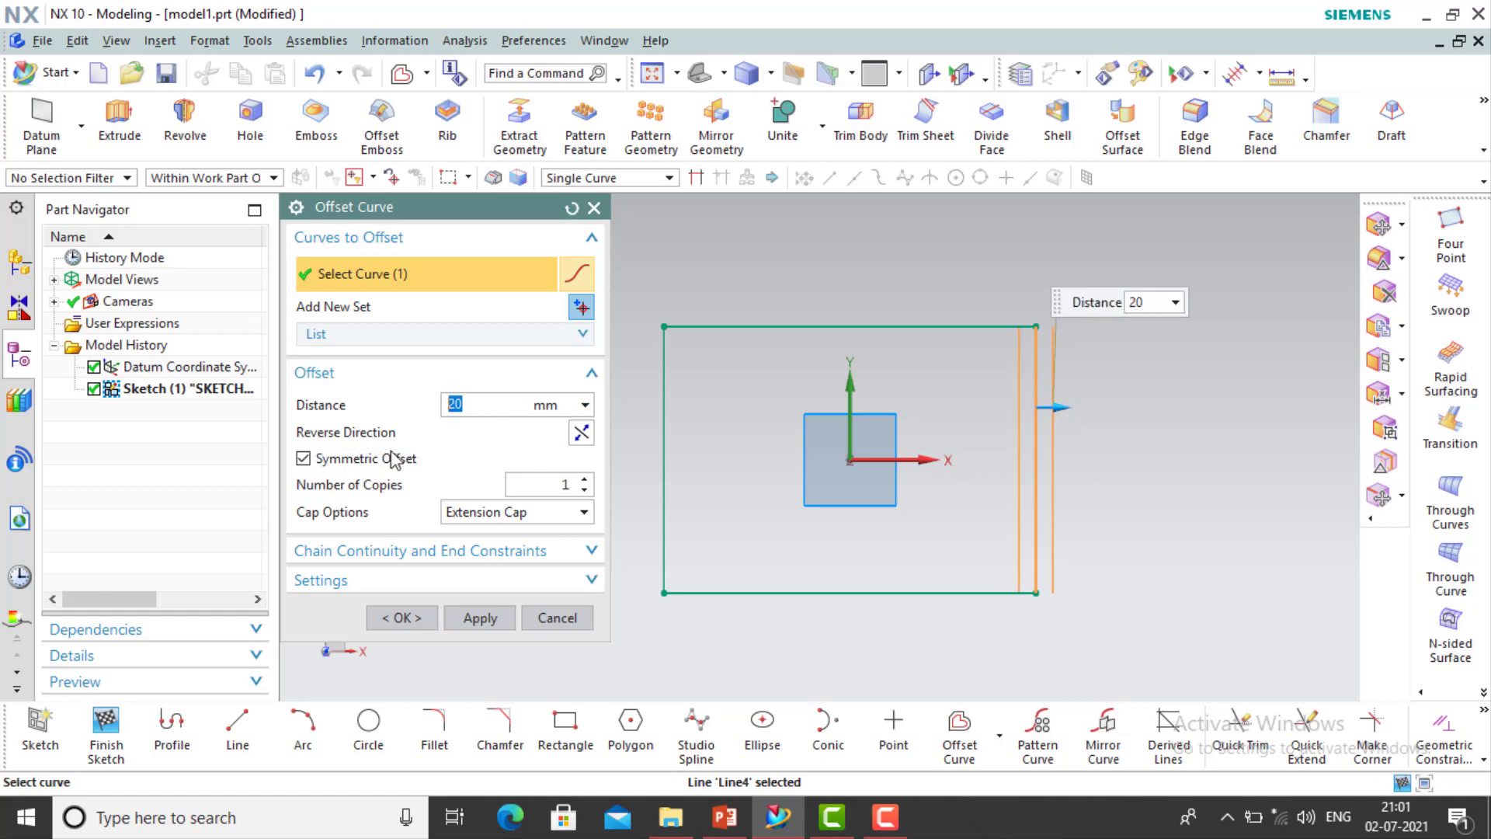
Make the edge offset one-sided and raise its number of copies to 5
click(303, 459)
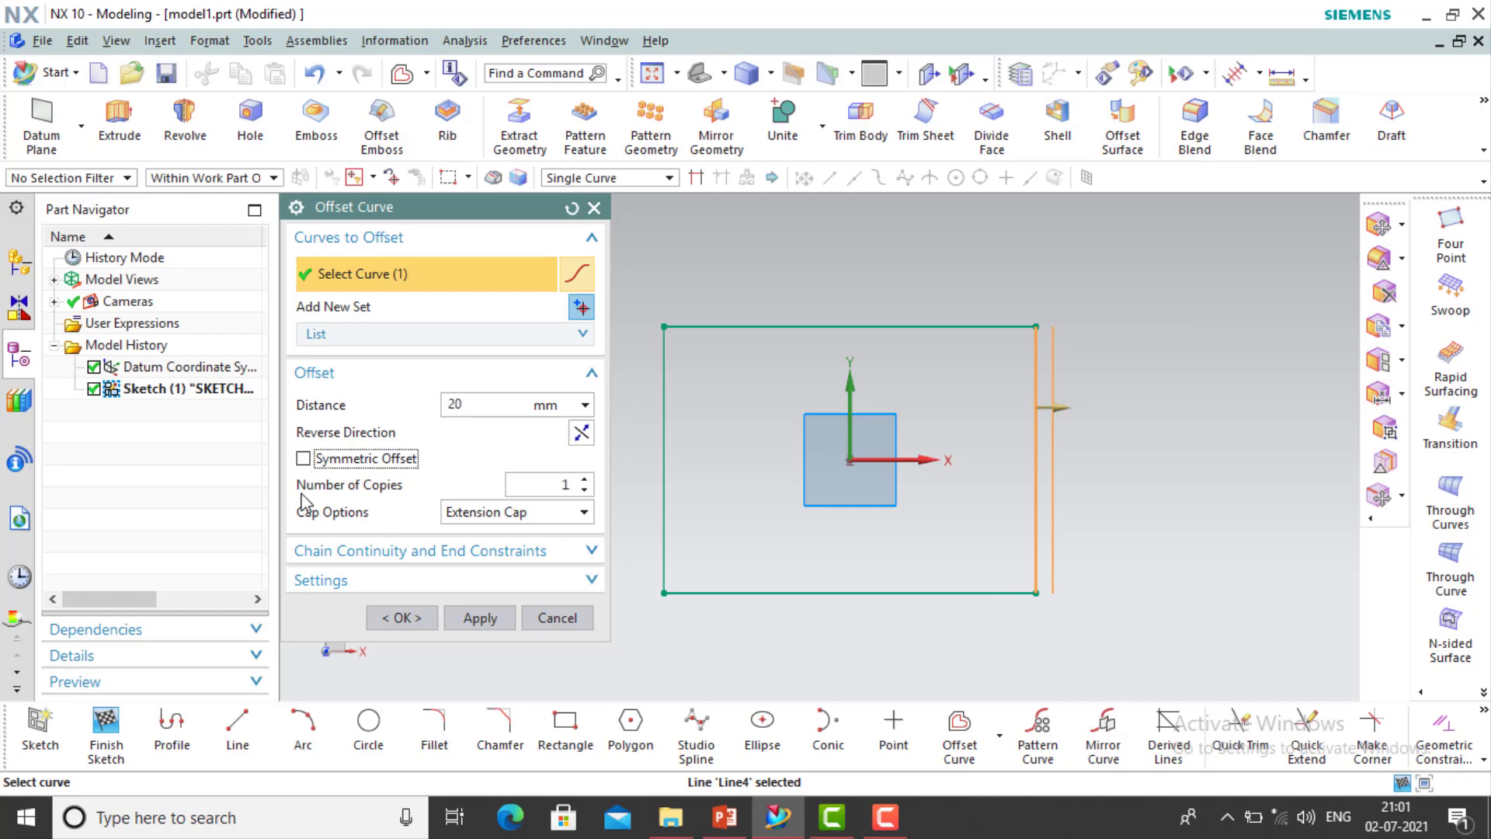
click(583, 482)
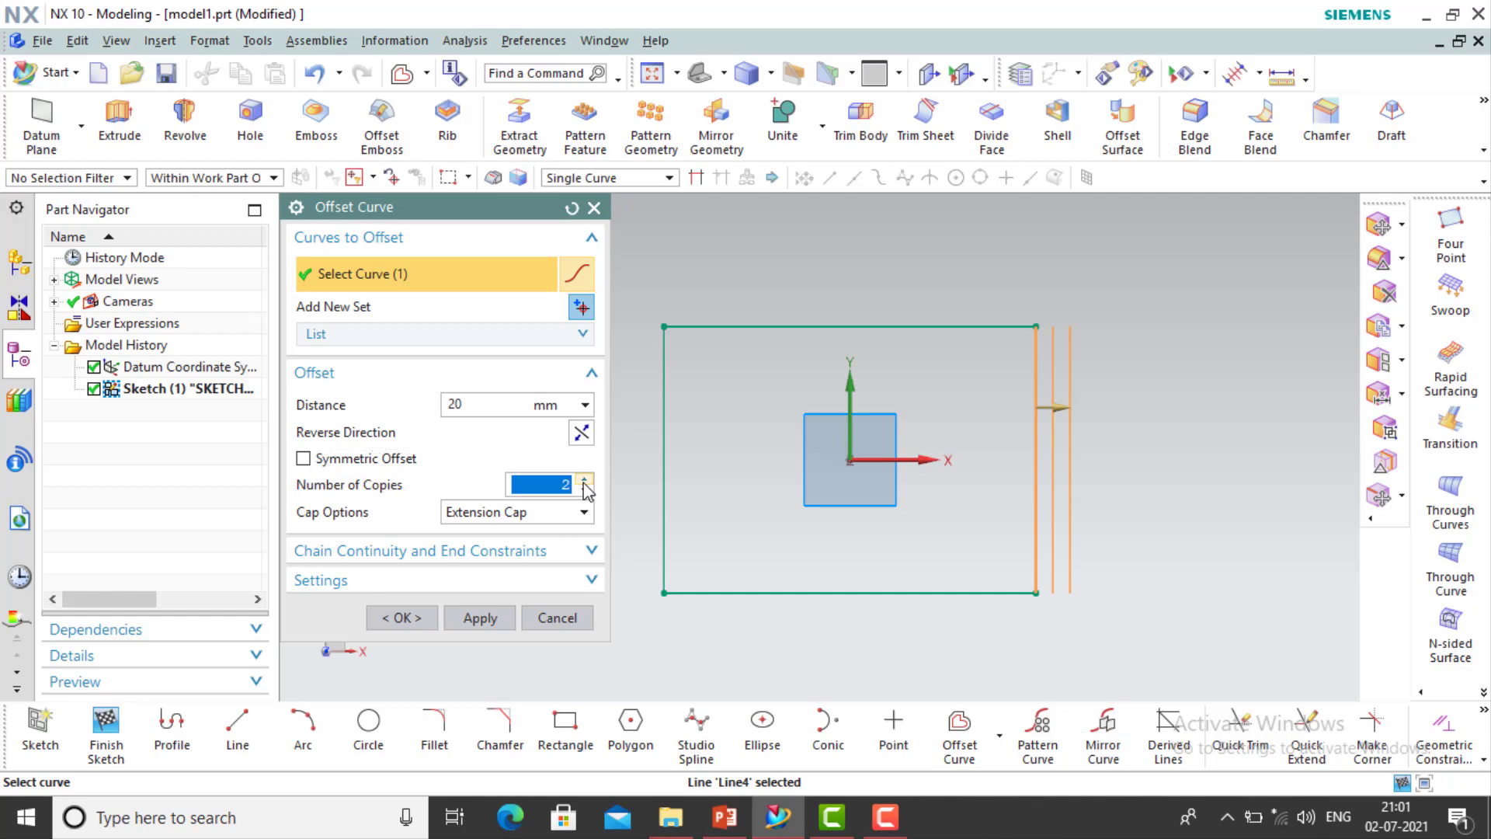
click(583, 480)
click(584, 480)
click(584, 480)
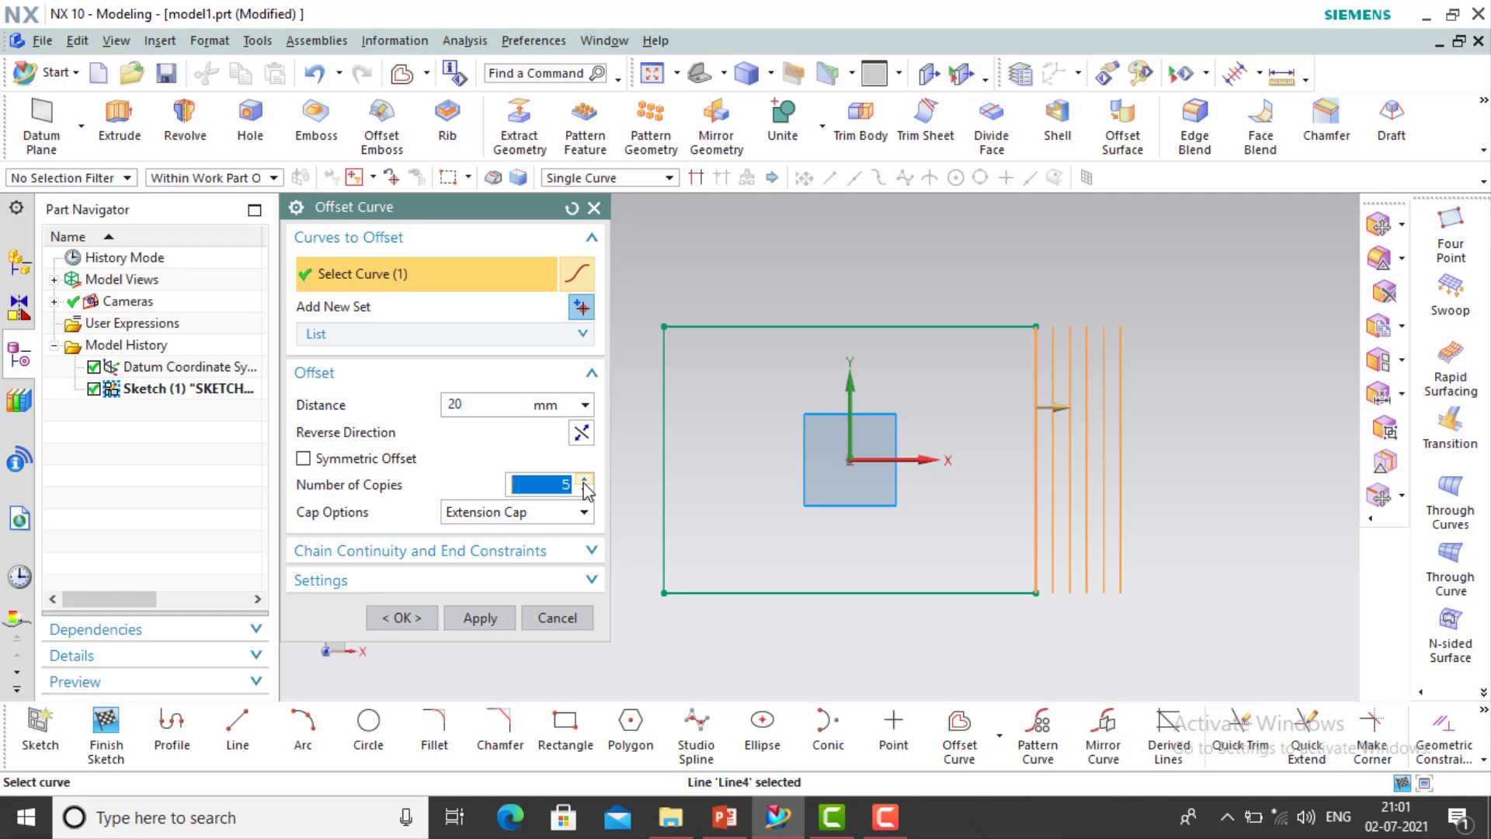
click(584, 480)
Set the number of offset copies to 1 and cancel the offset
text(1)
key(Return)
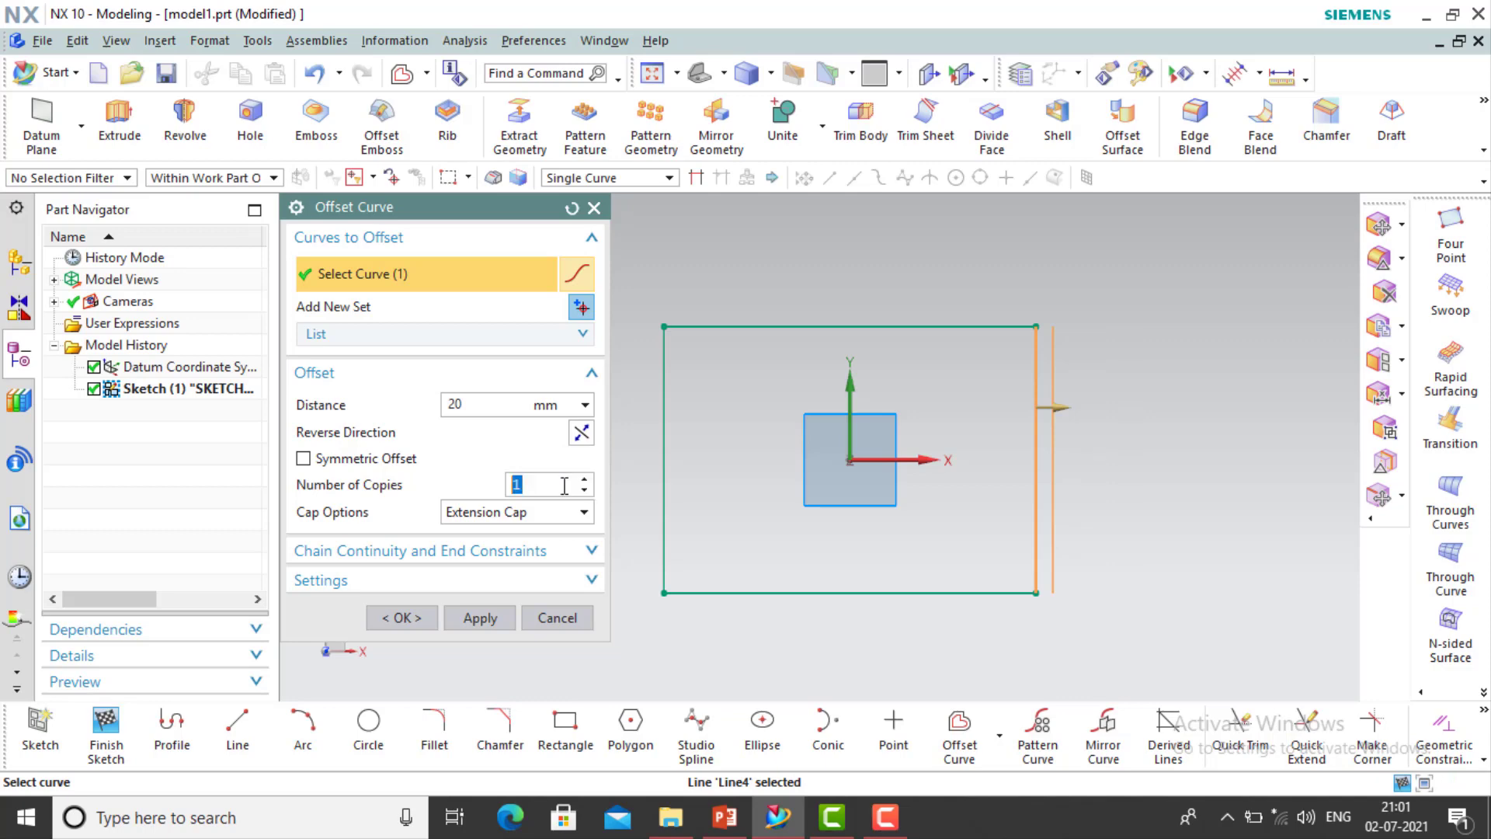
click(557, 619)
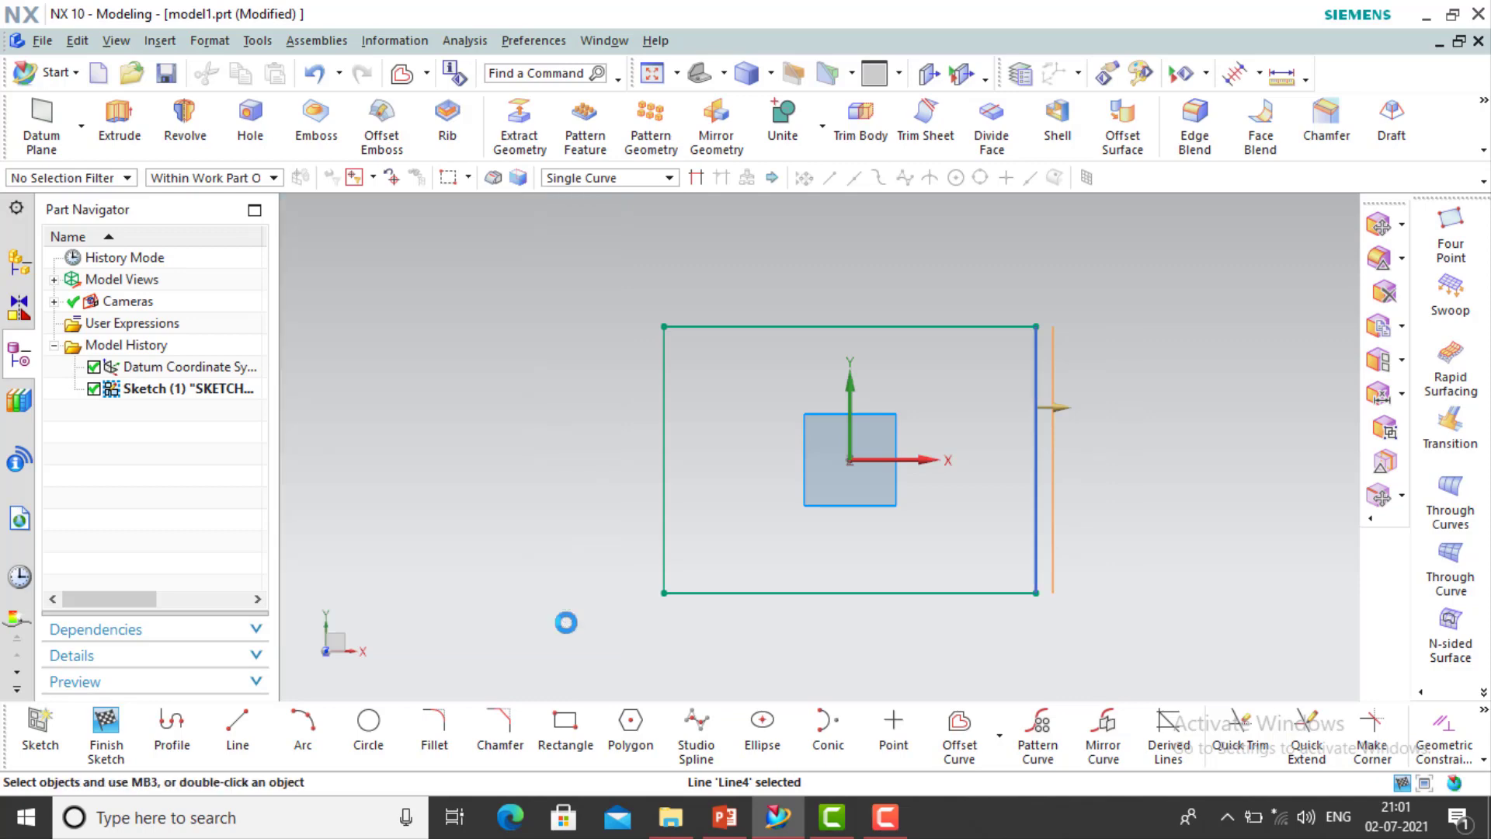
Start an Offset Curve of the whole rectangle using the Connected Curves rule at 31 mm, and try both inward and outward directions
click(961, 734)
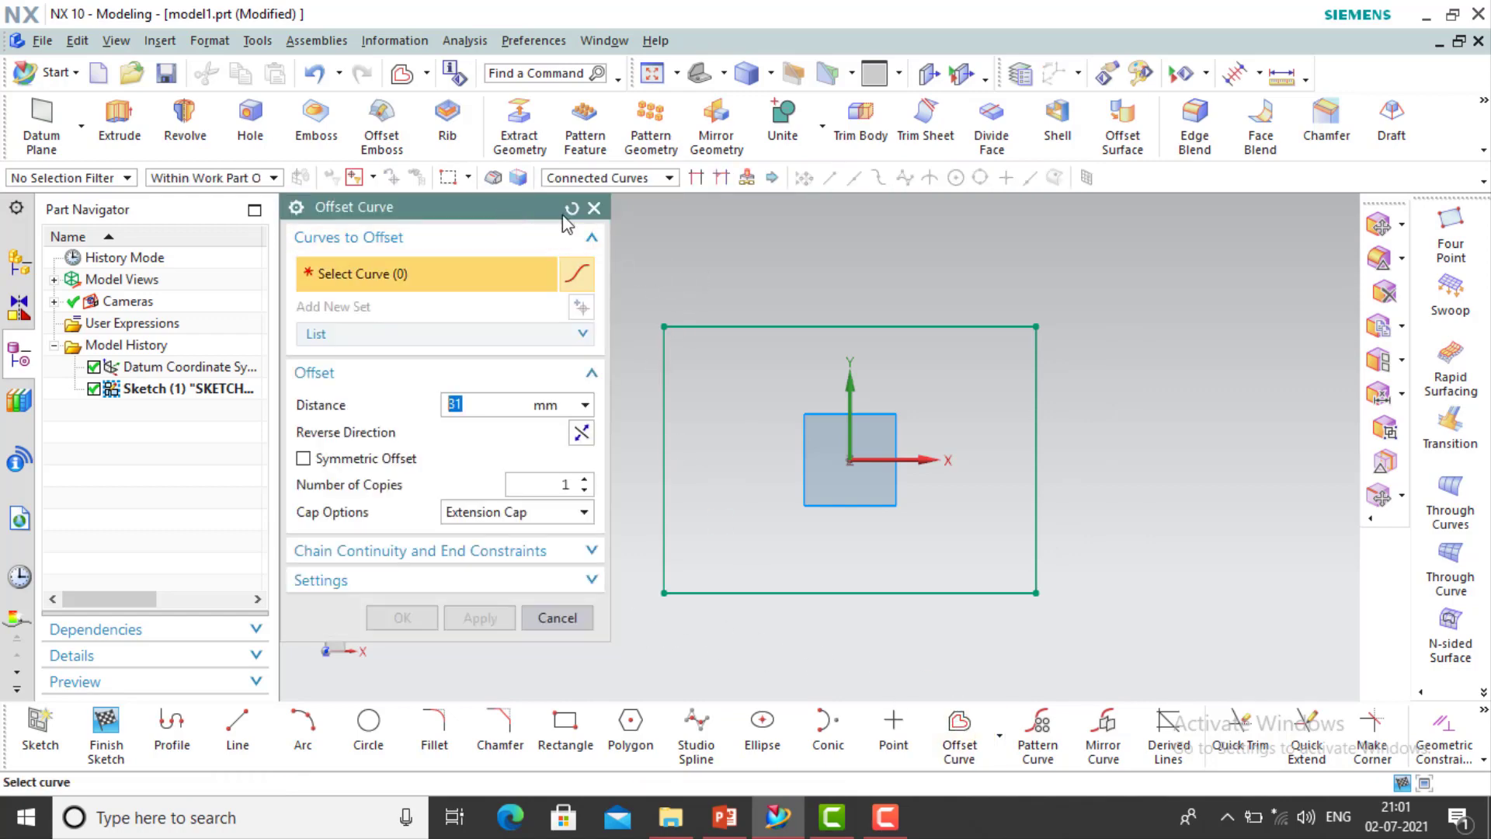
click(669, 183)
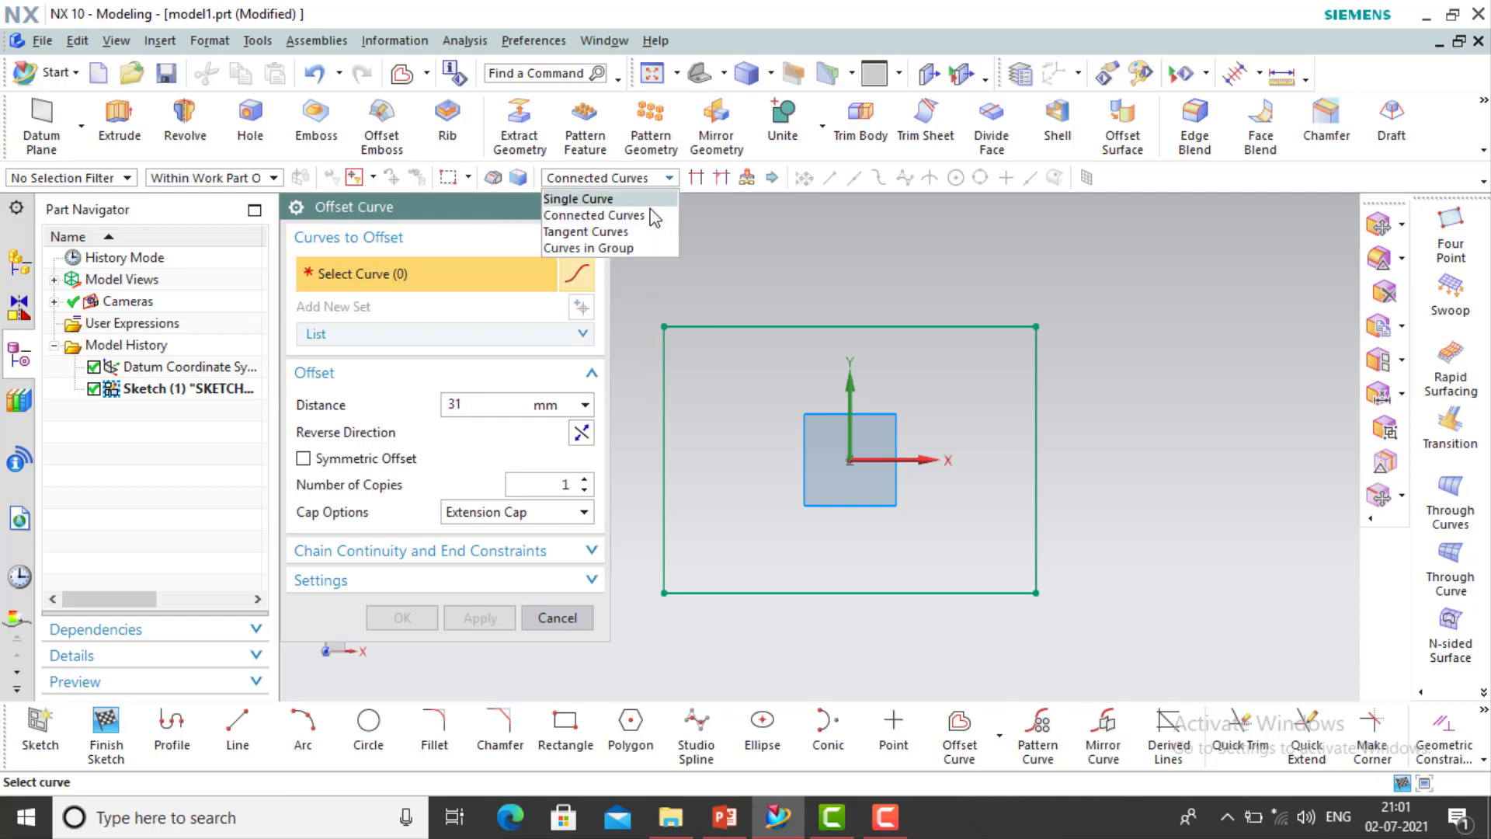
click(646, 215)
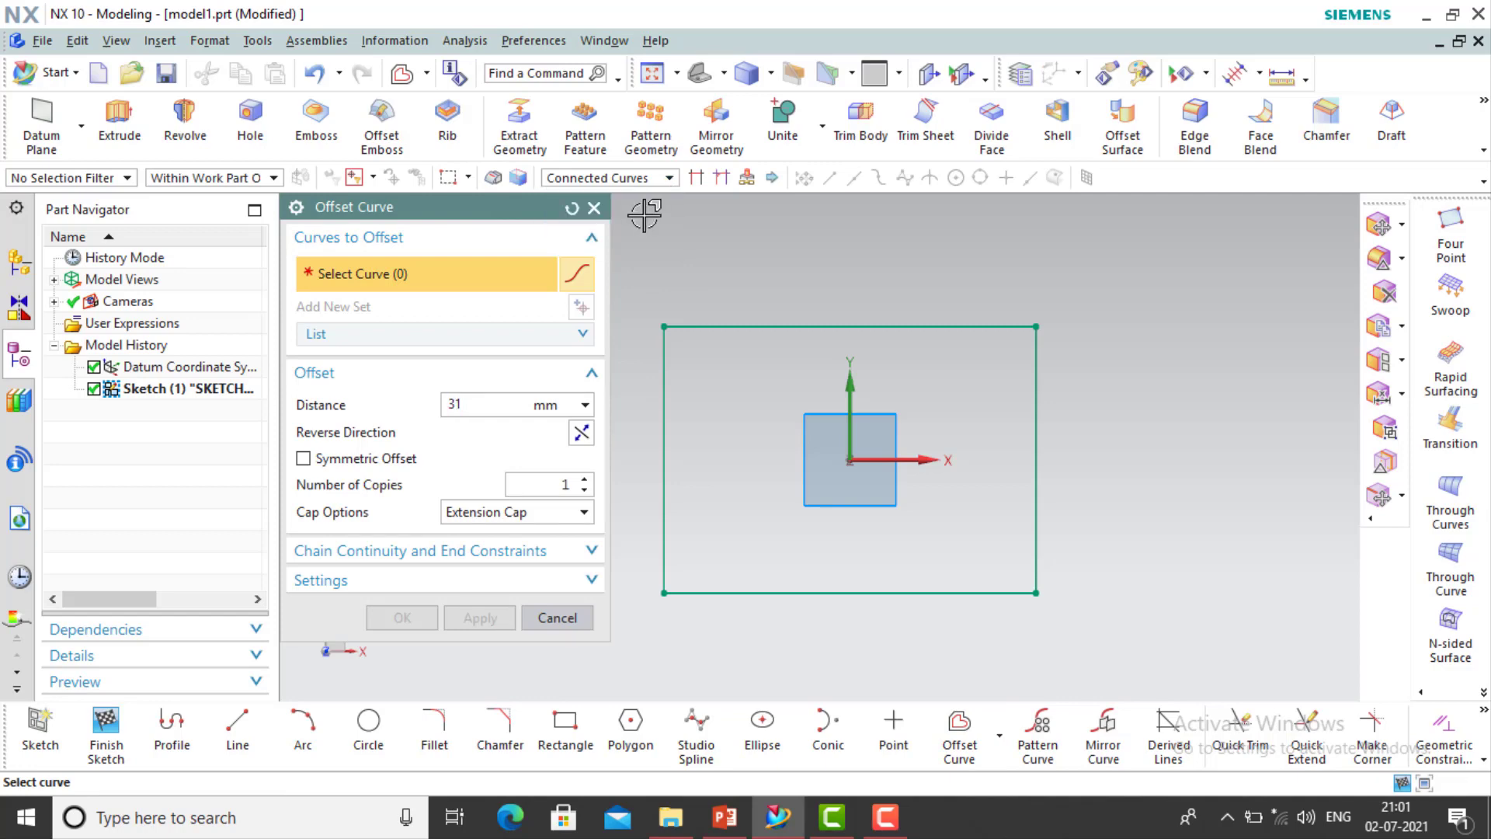
click(1054, 365)
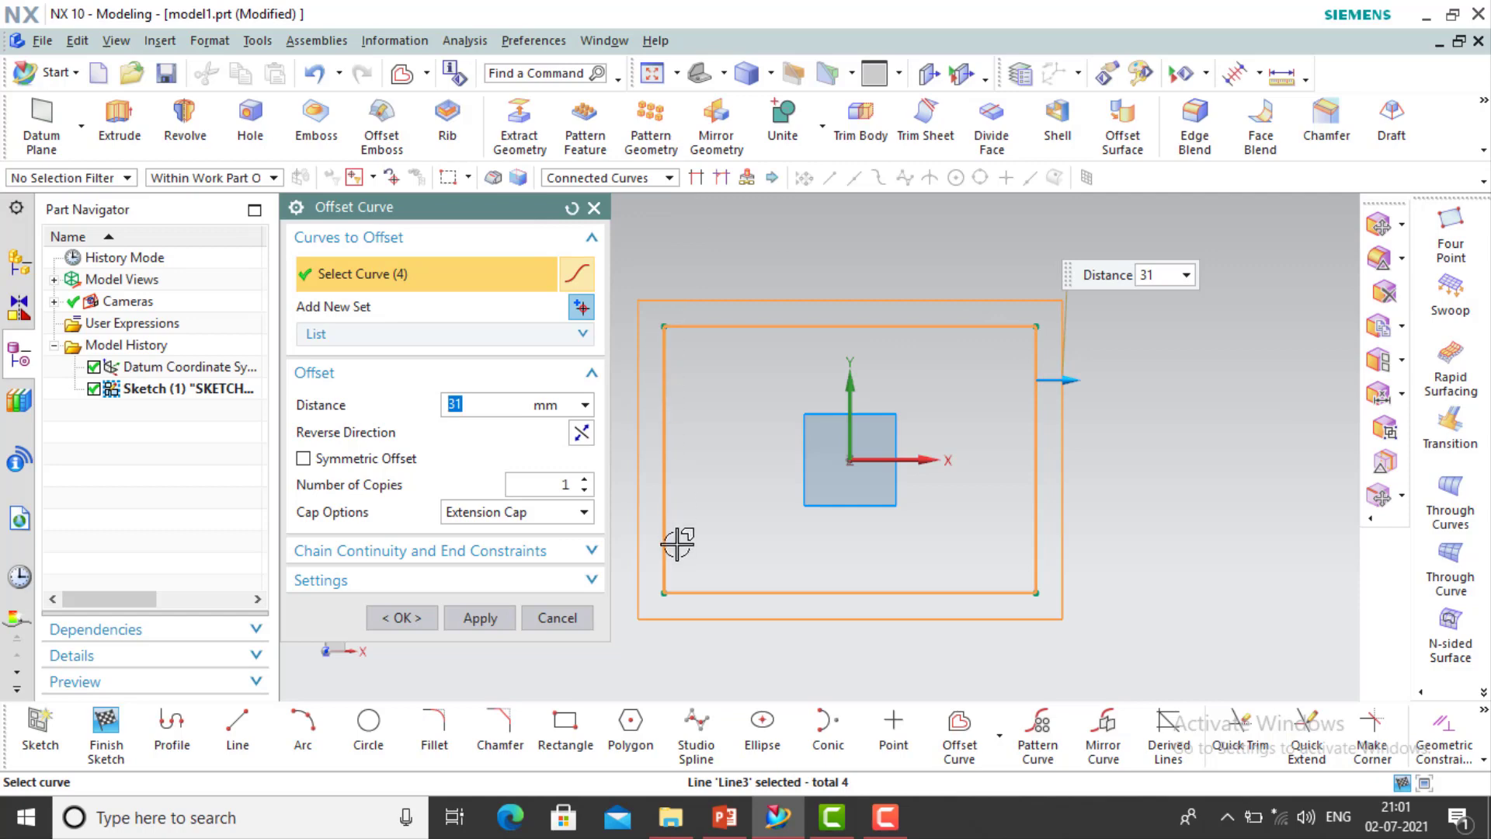
click(580, 433)
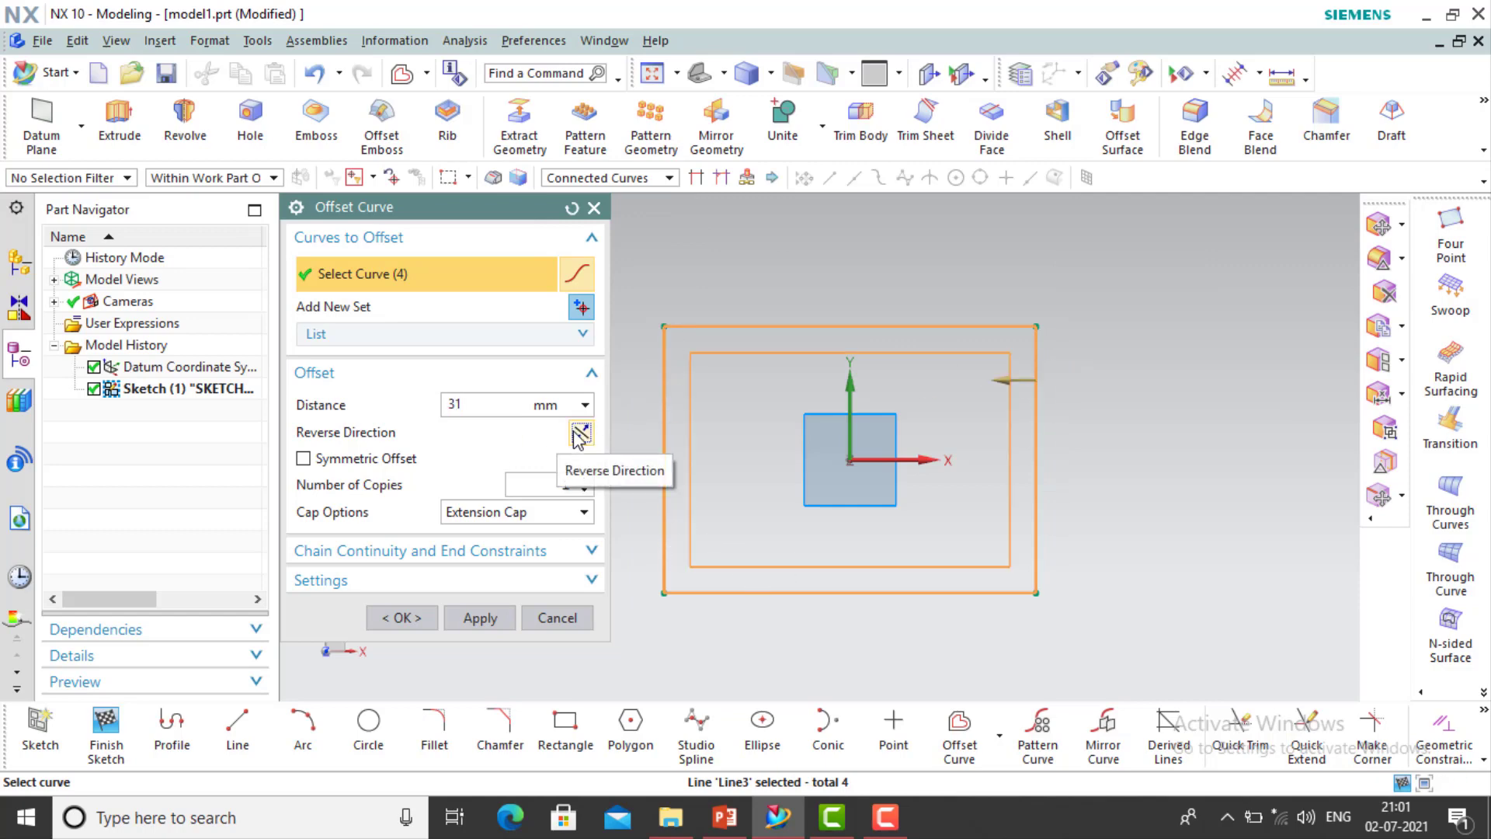
click(580, 434)
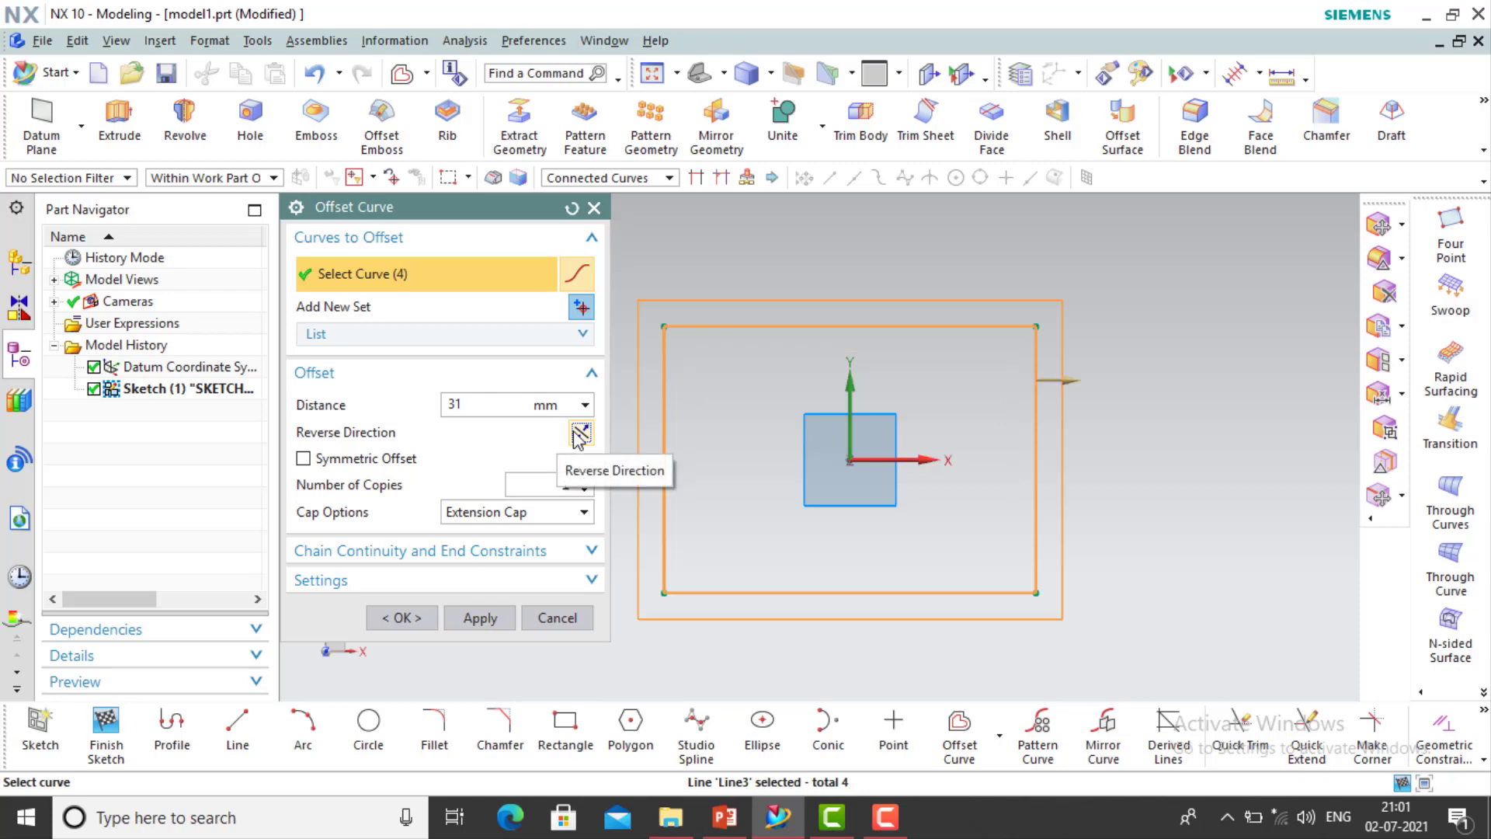
click(580, 434)
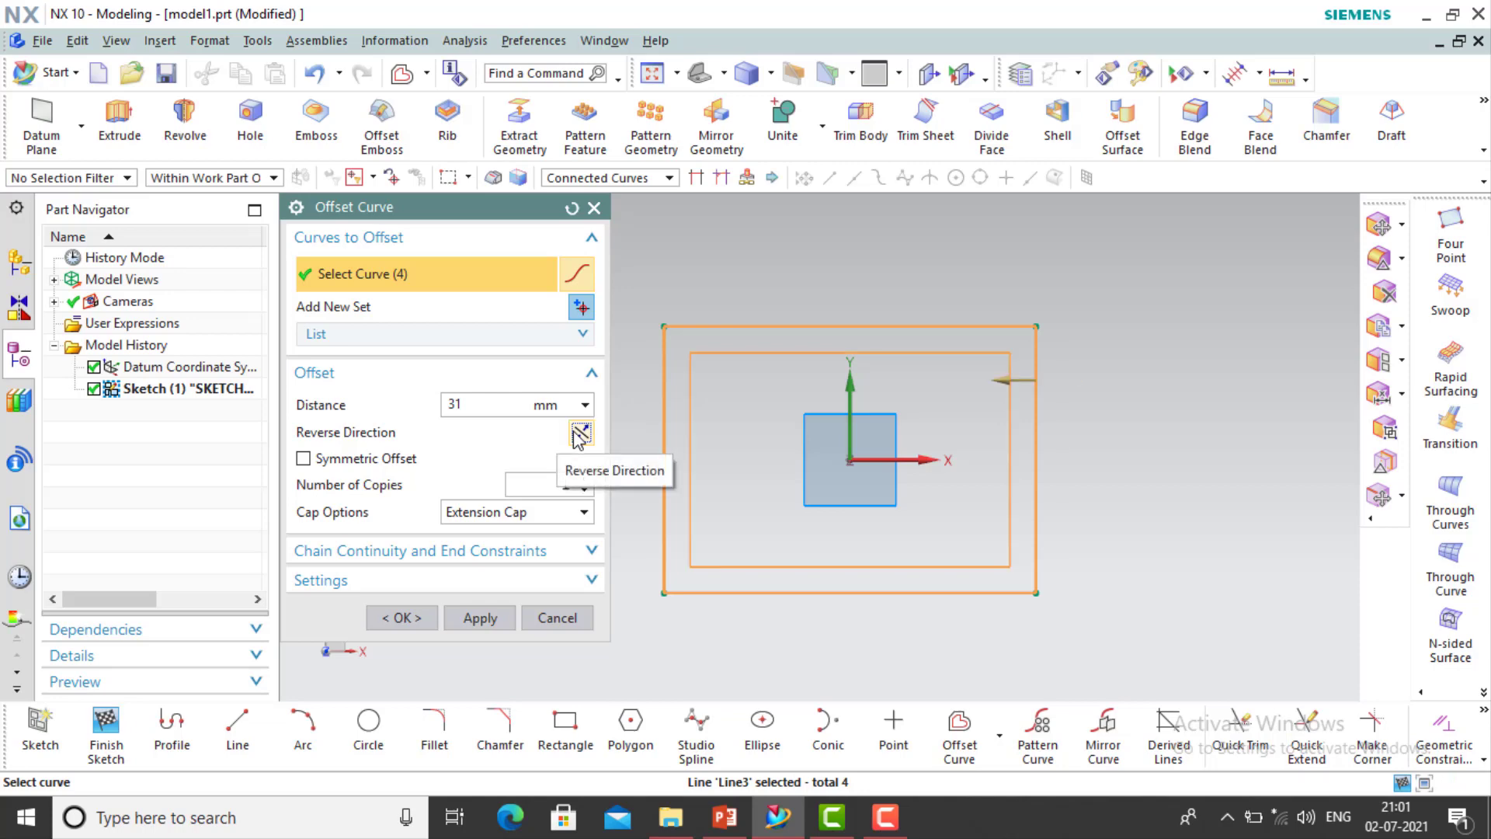
click(580, 433)
Apply the rectangle offset symmetrically with the input curves converted to reference, and undo it
click(304, 459)
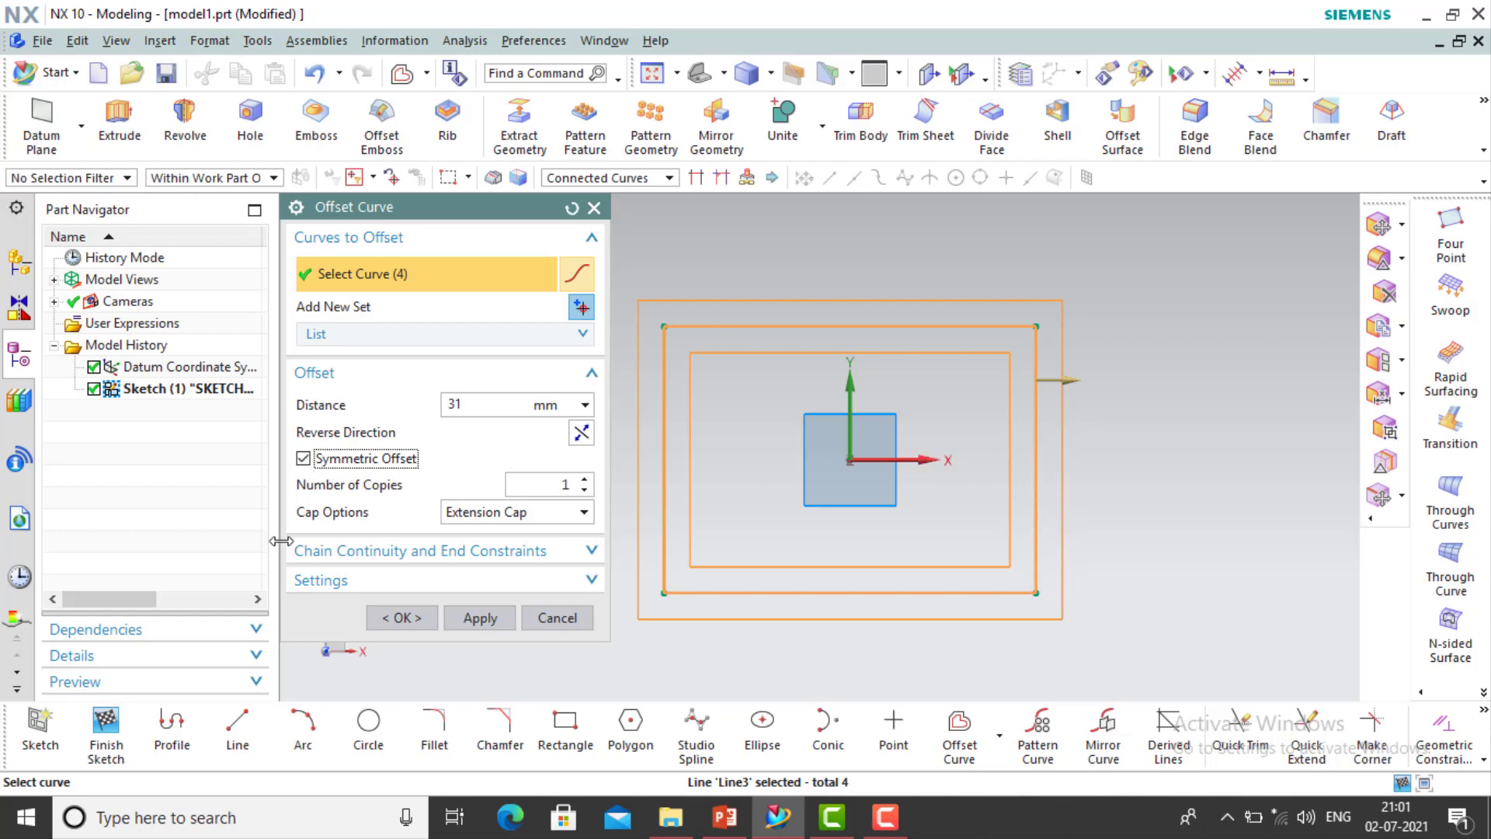
click(350, 556)
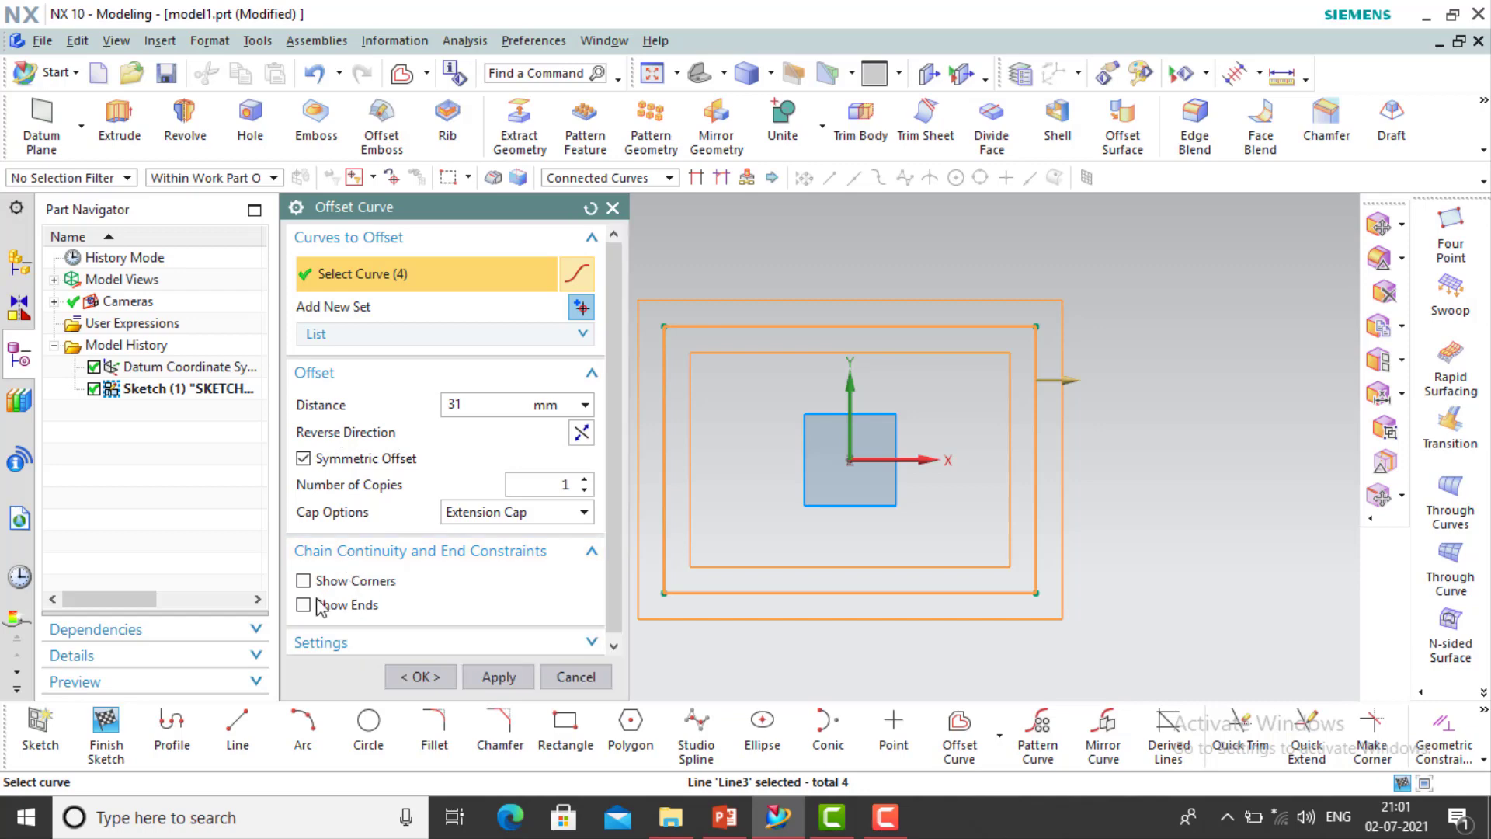
click(325, 645)
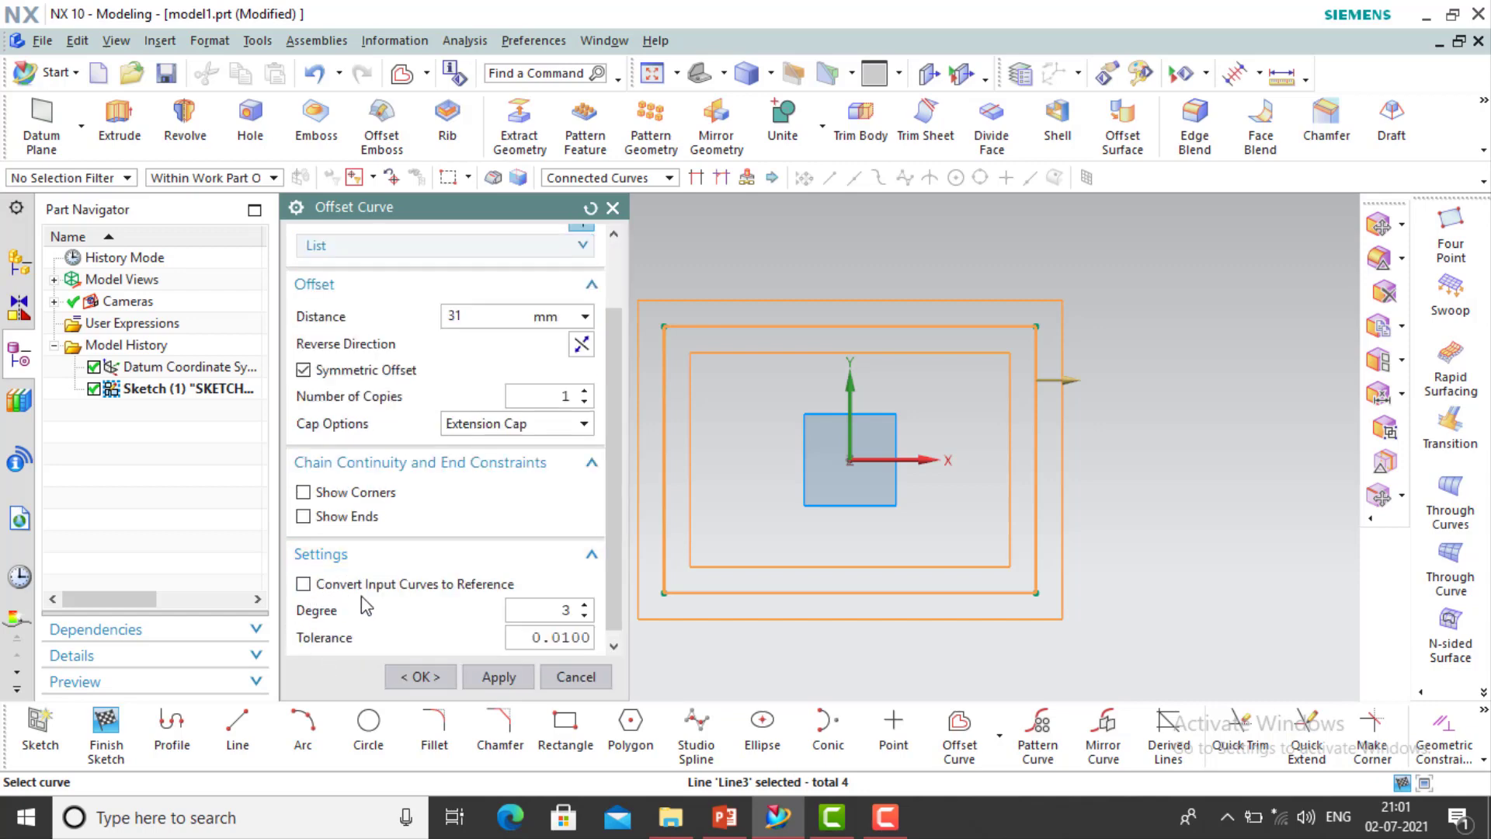
click(304, 586)
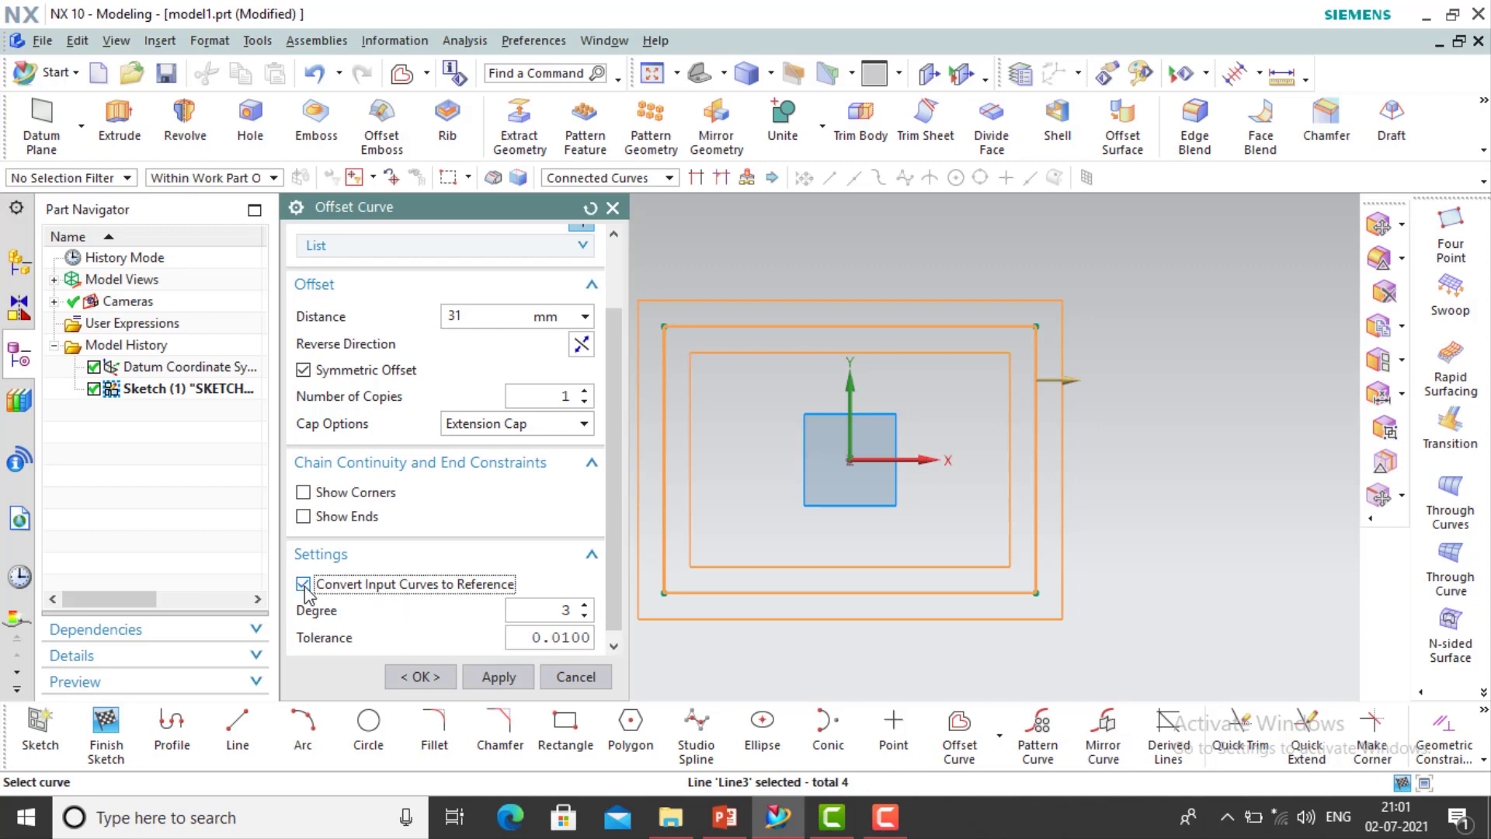
click(496, 677)
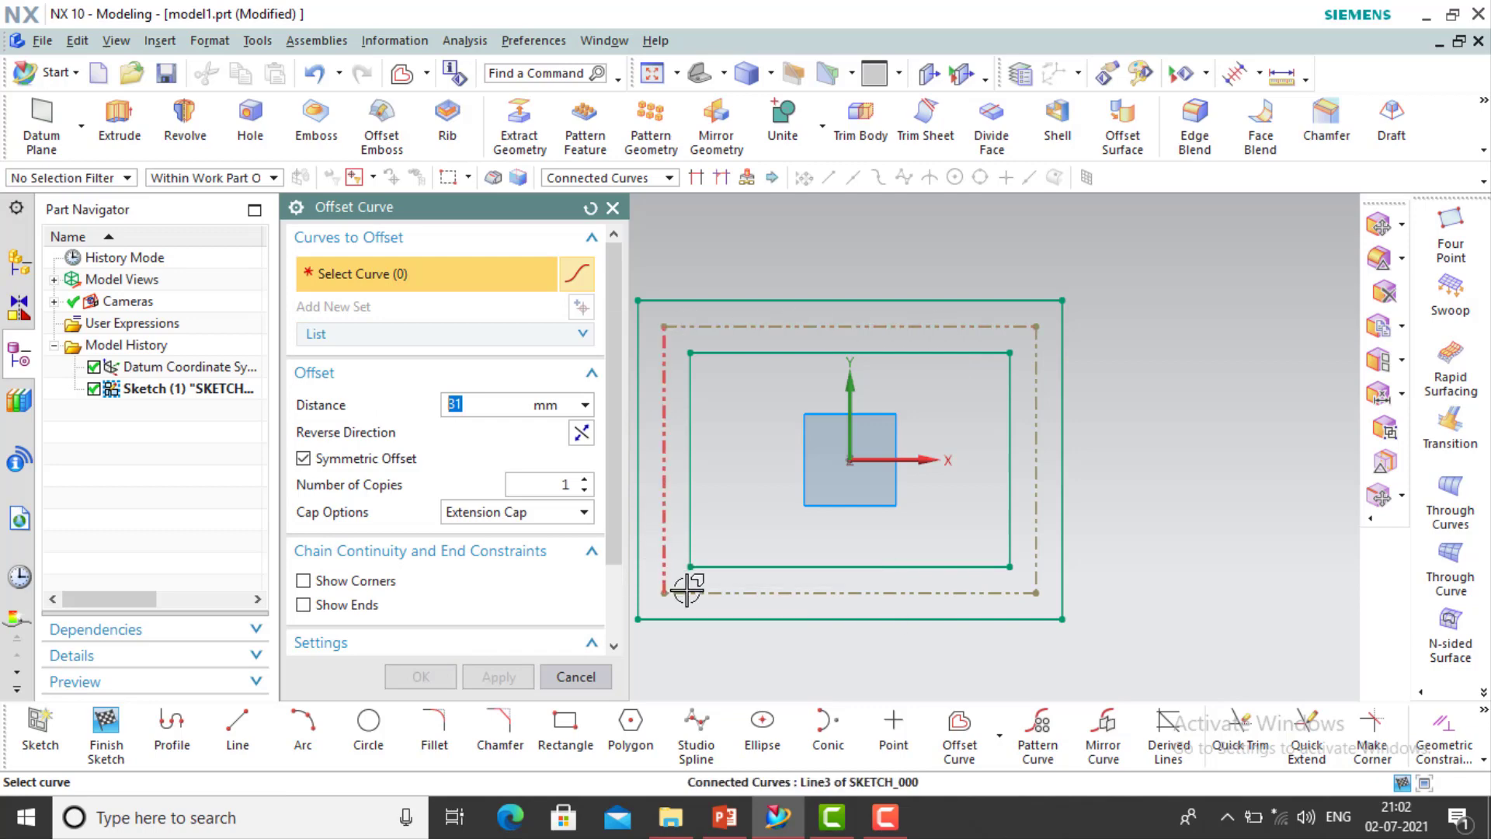
click(543, 683)
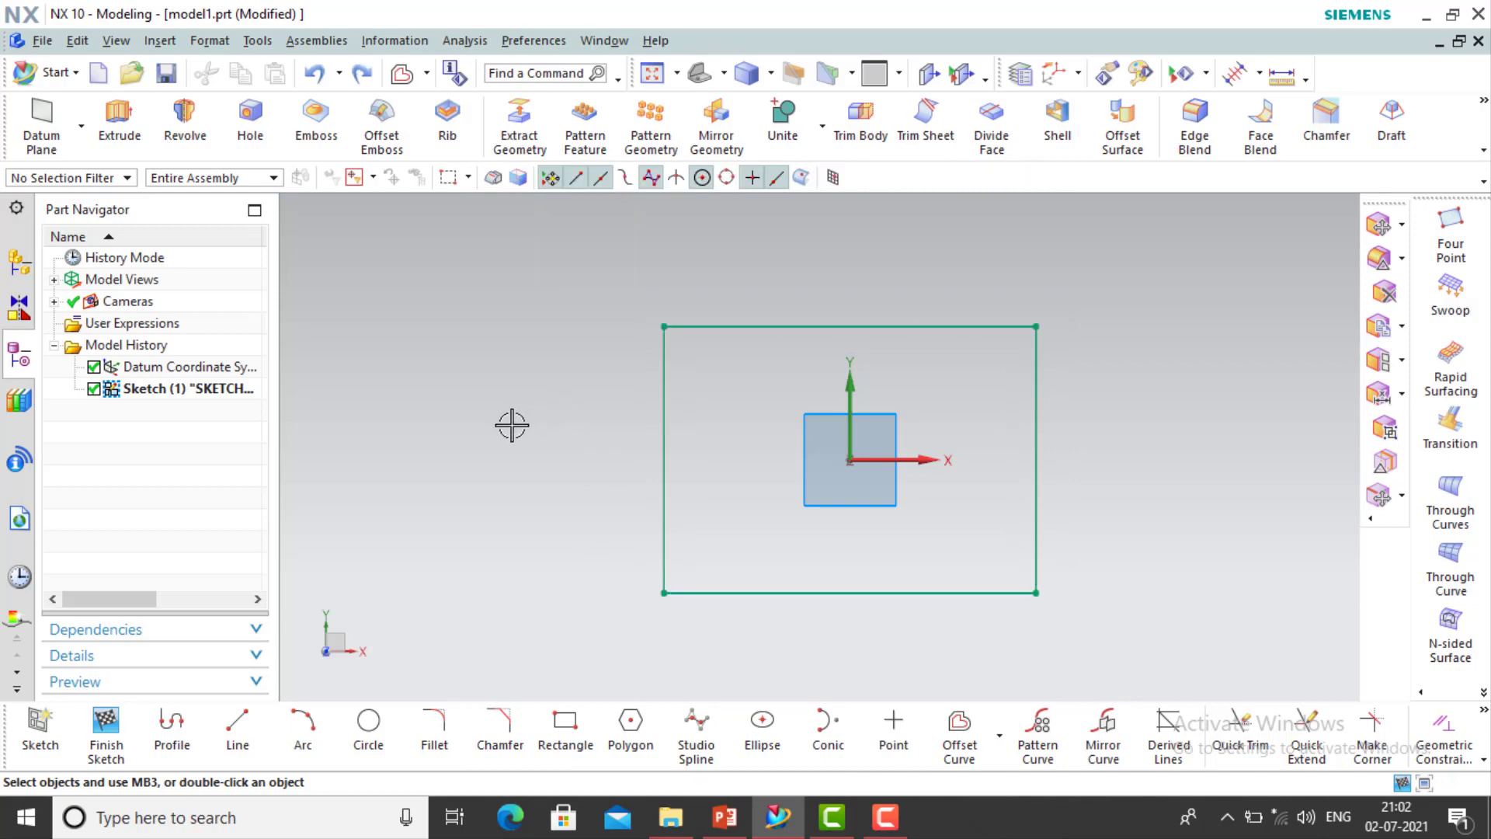
Remove the rectangle and sketch a circle about 29 mm in diameter, above the X axis and clear of the origin on its positive side
click(1001, 738)
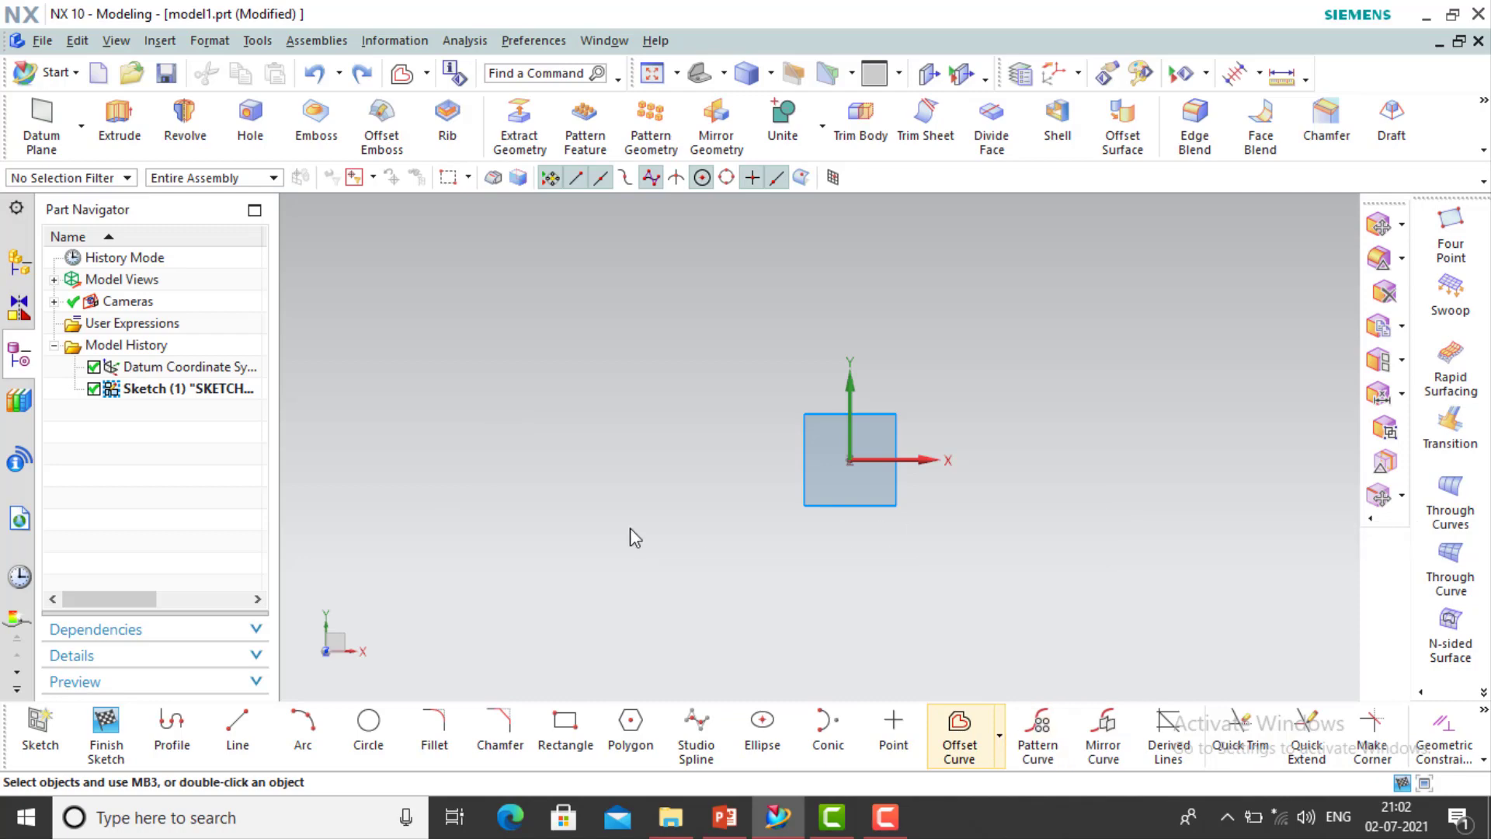
click(371, 732)
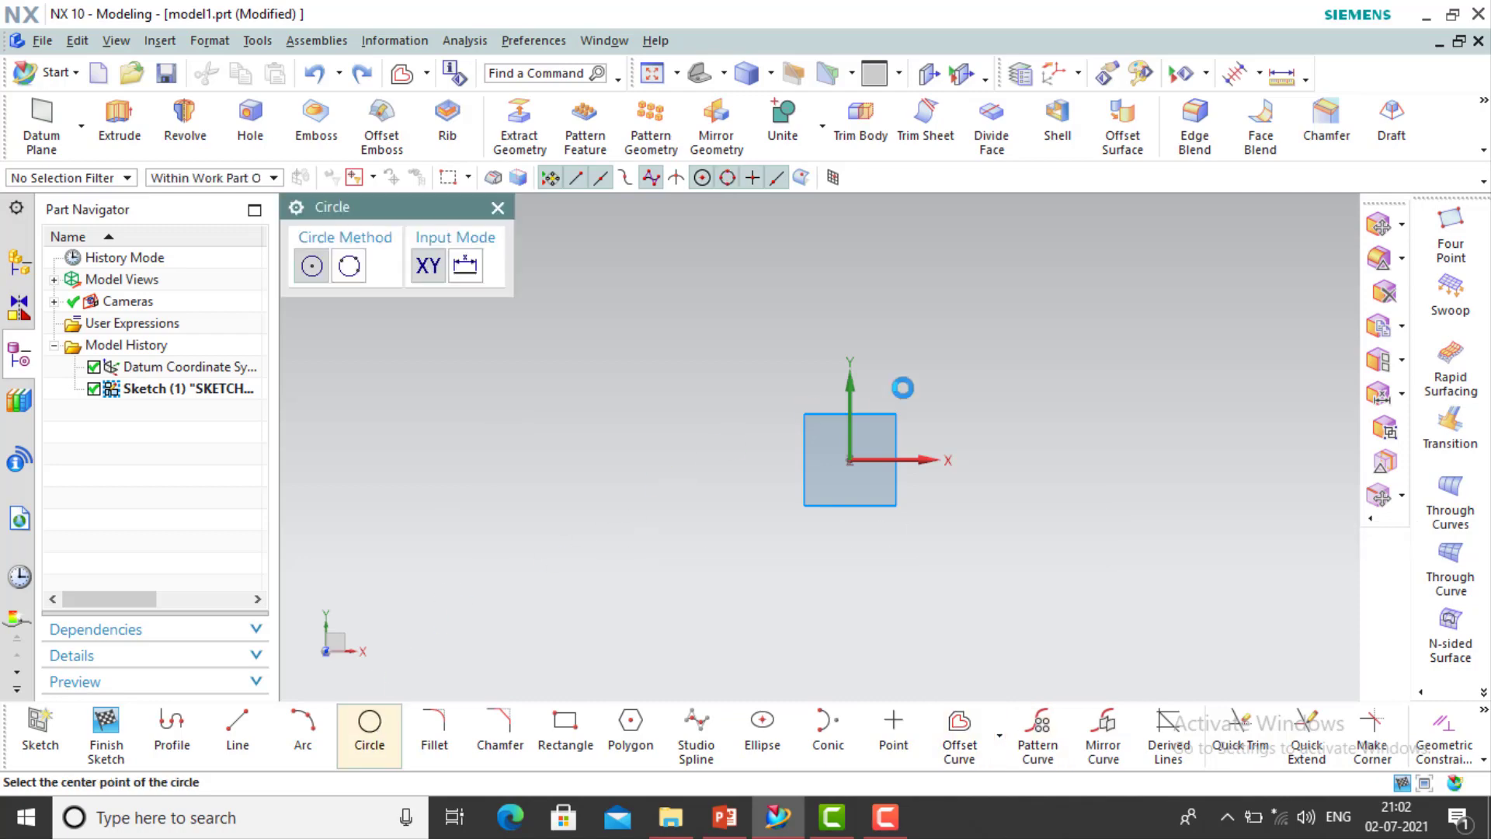
shift+middle_drag(976, 407, 823, 459)
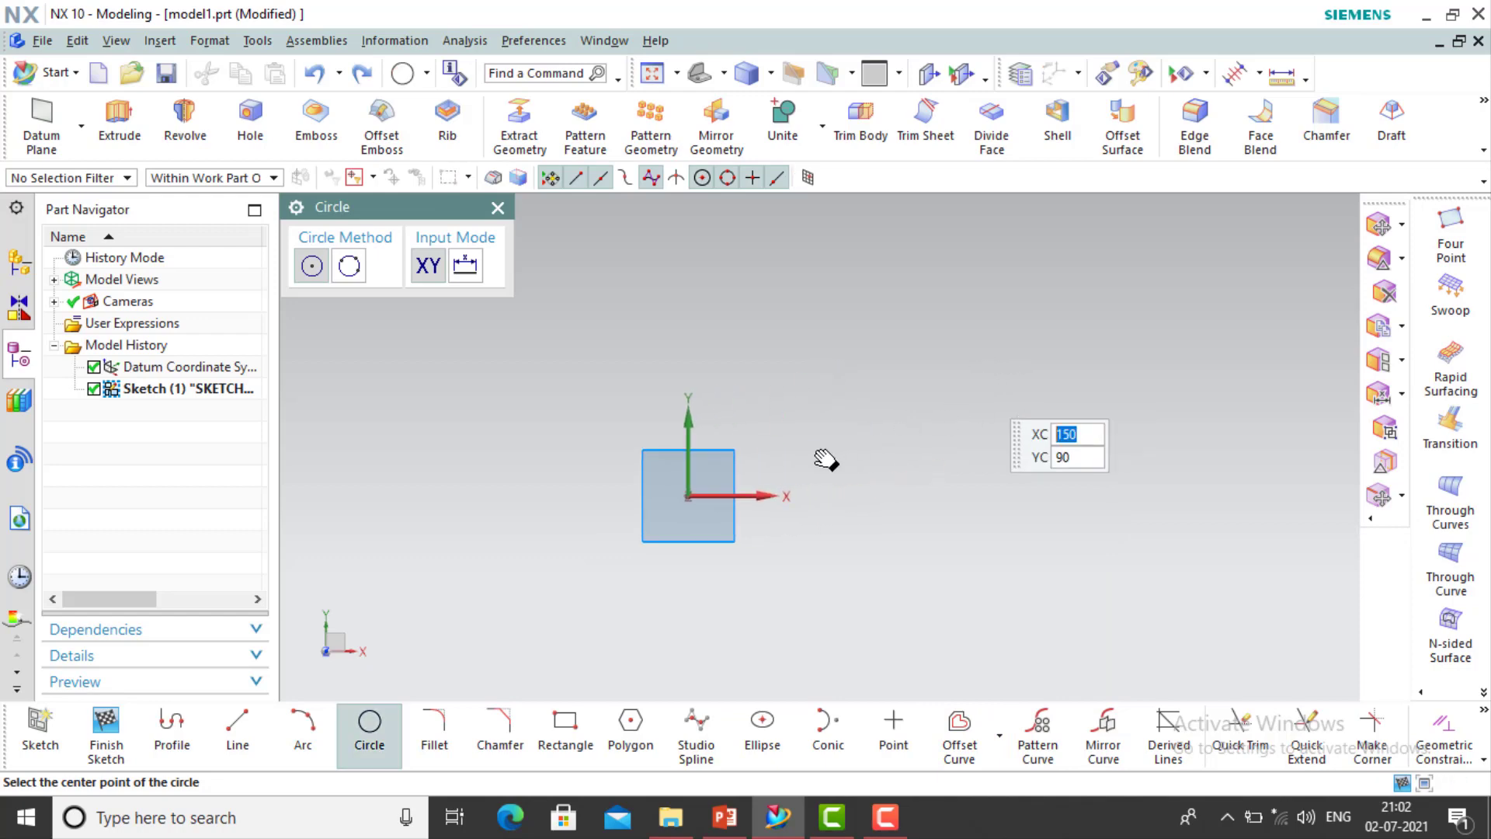
click(847, 431)
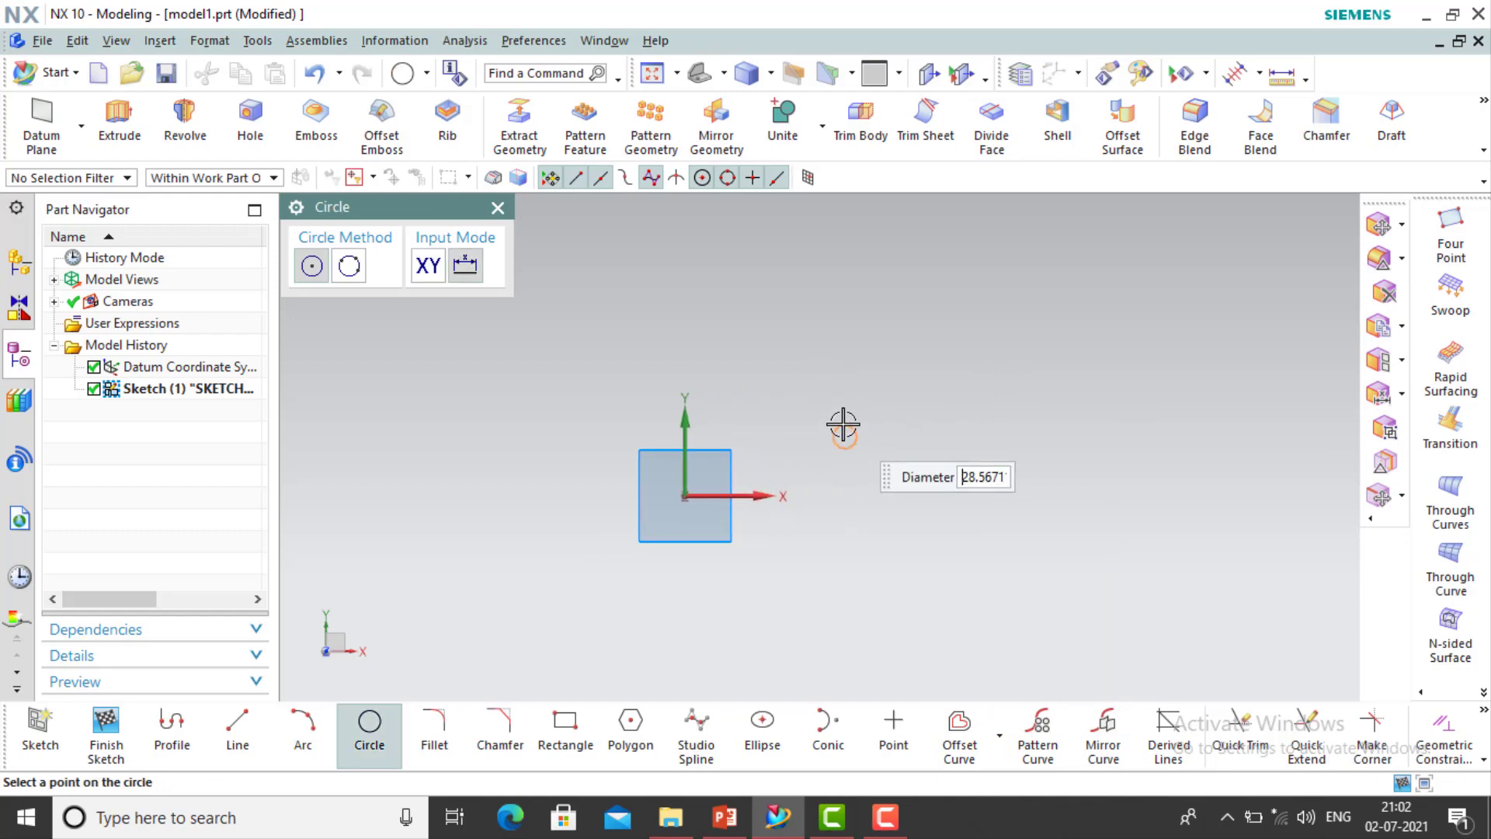
click(843, 421)
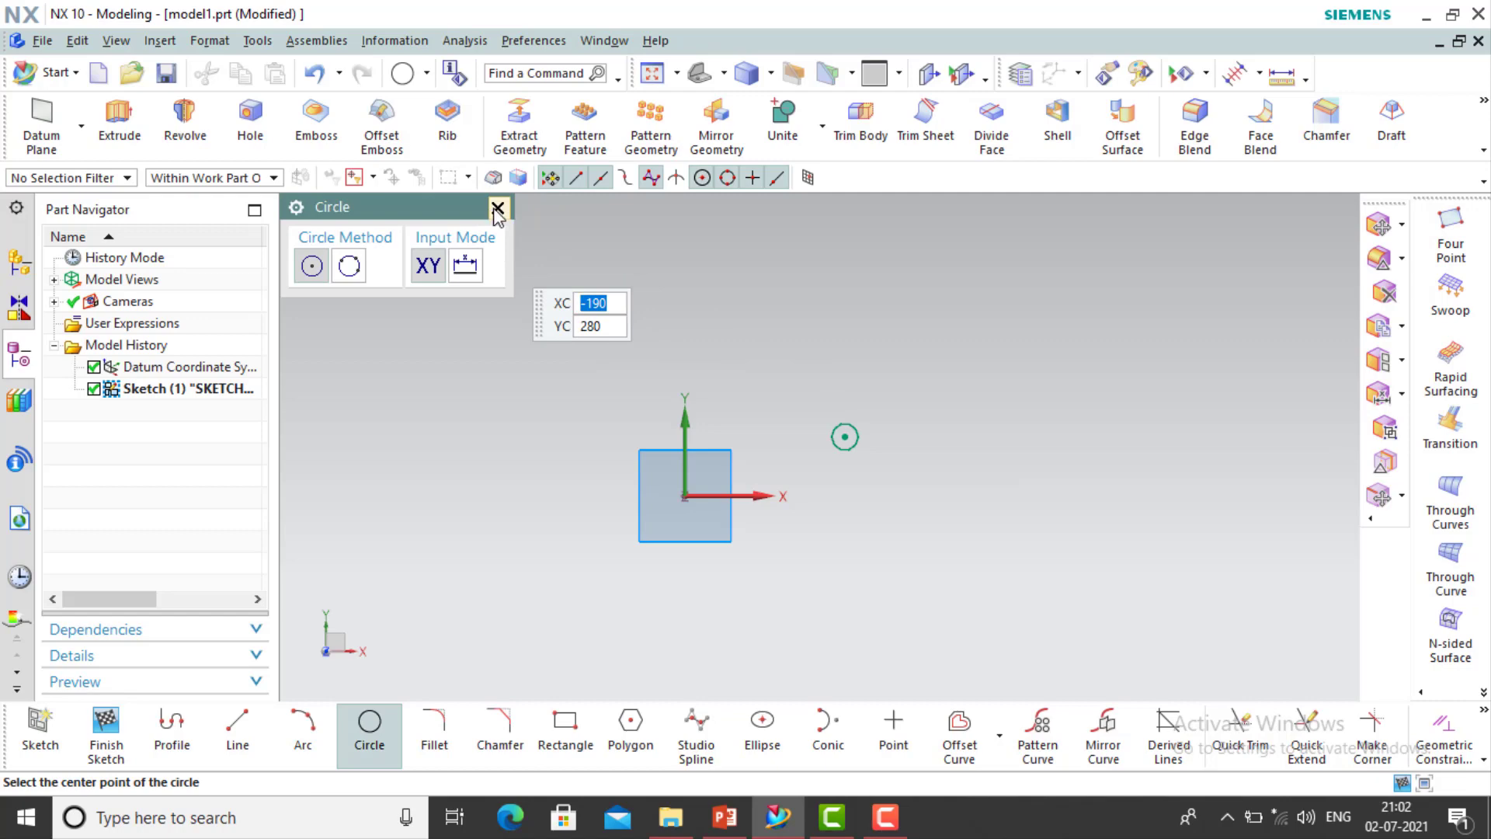
click(497, 208)
Start a Pattern Curve of the circle with the Linear layout, using the X axis as the first direction
click(1036, 730)
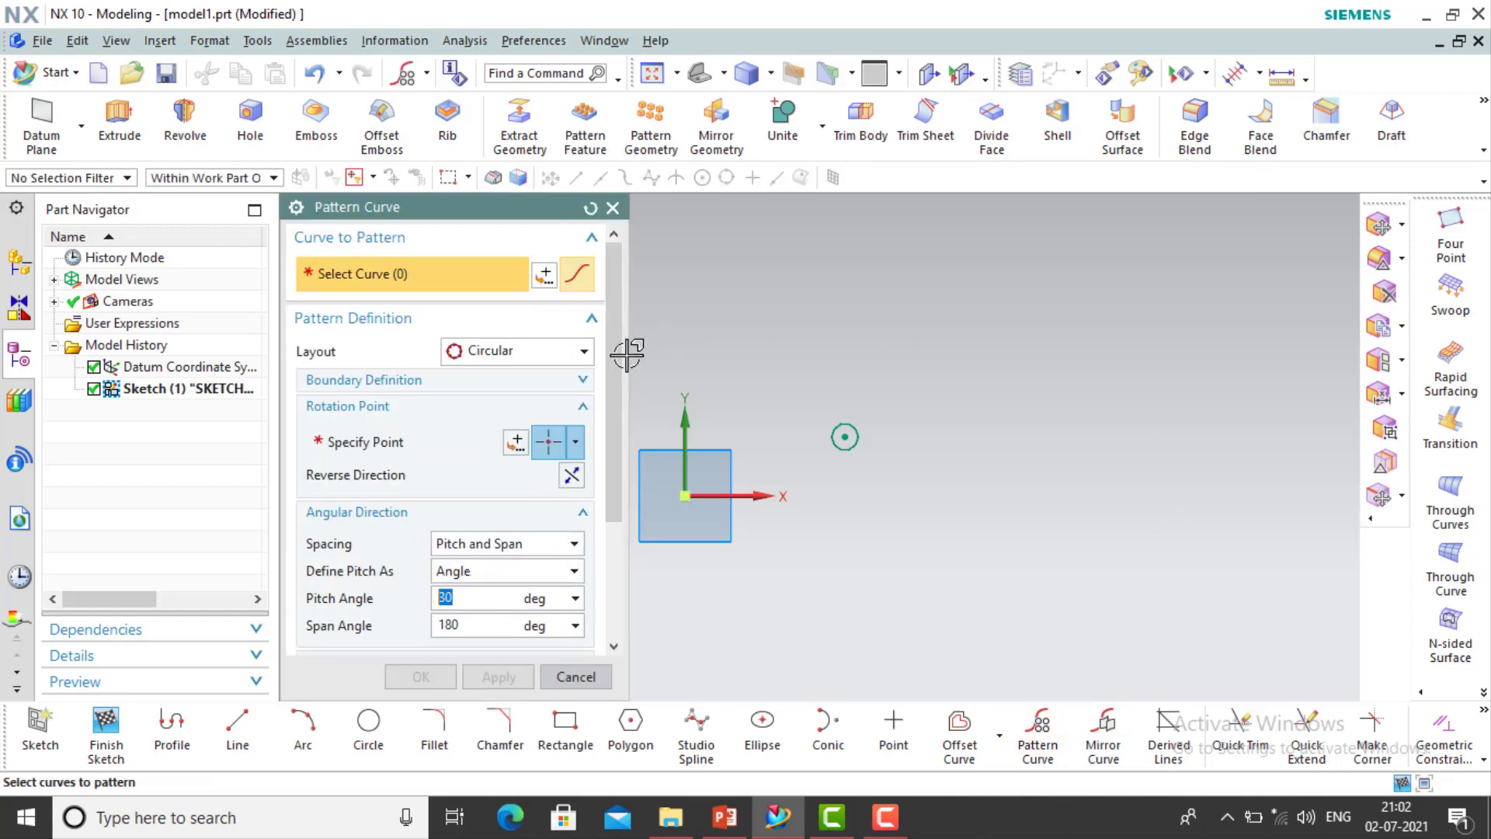
click(583, 351)
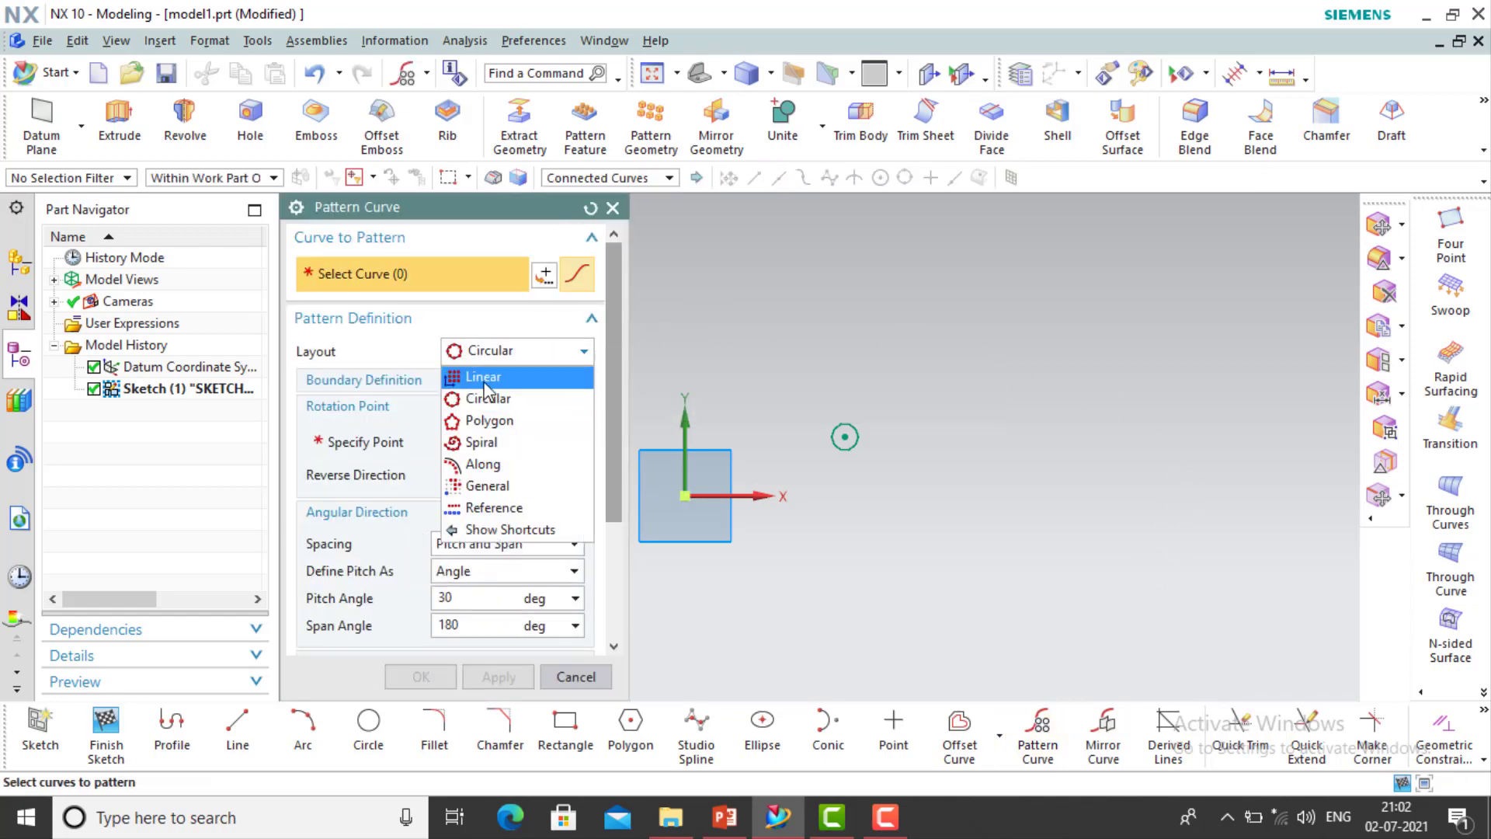
click(484, 379)
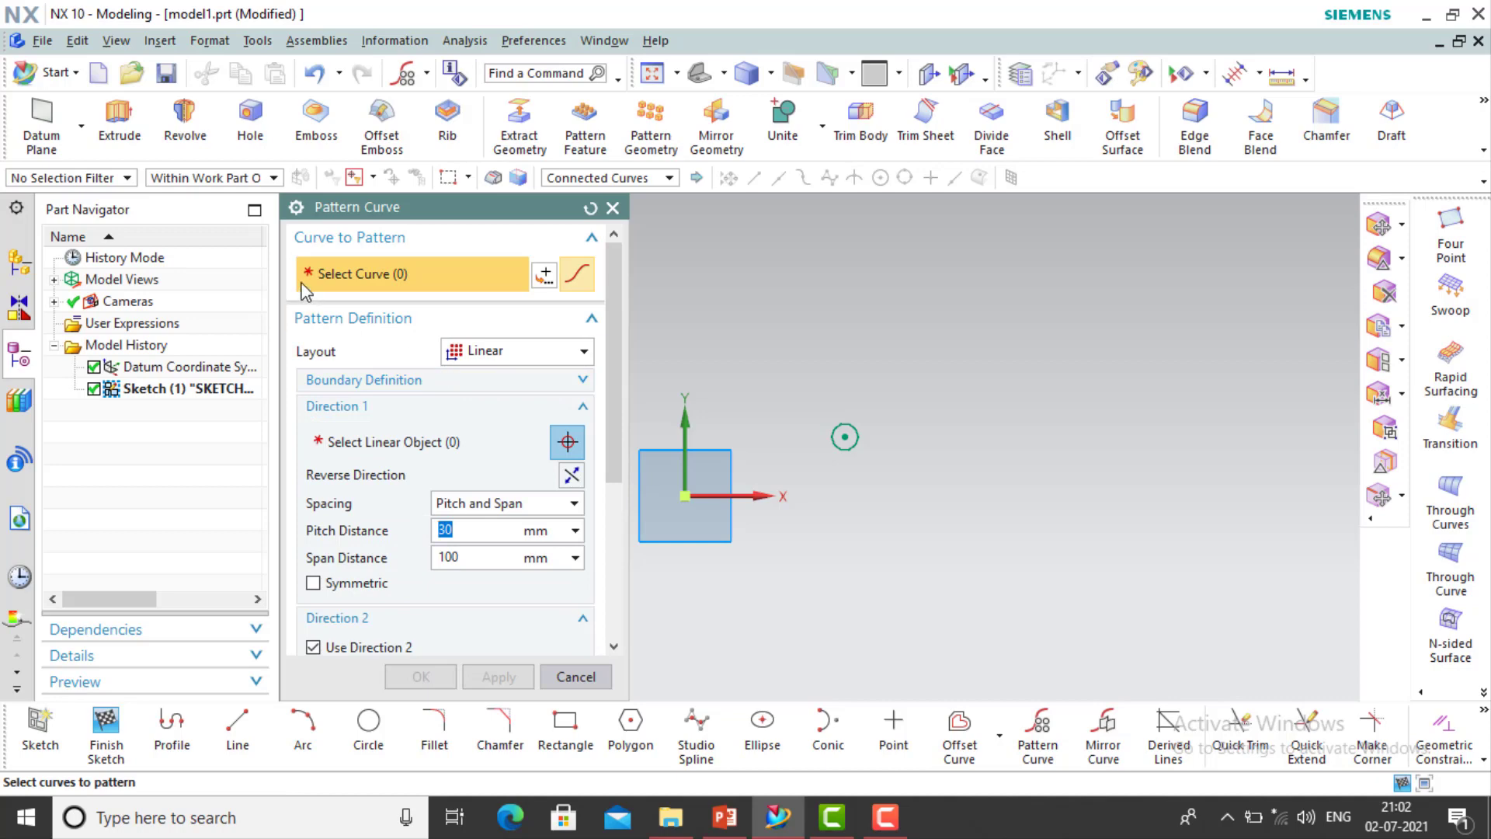
click(860, 432)
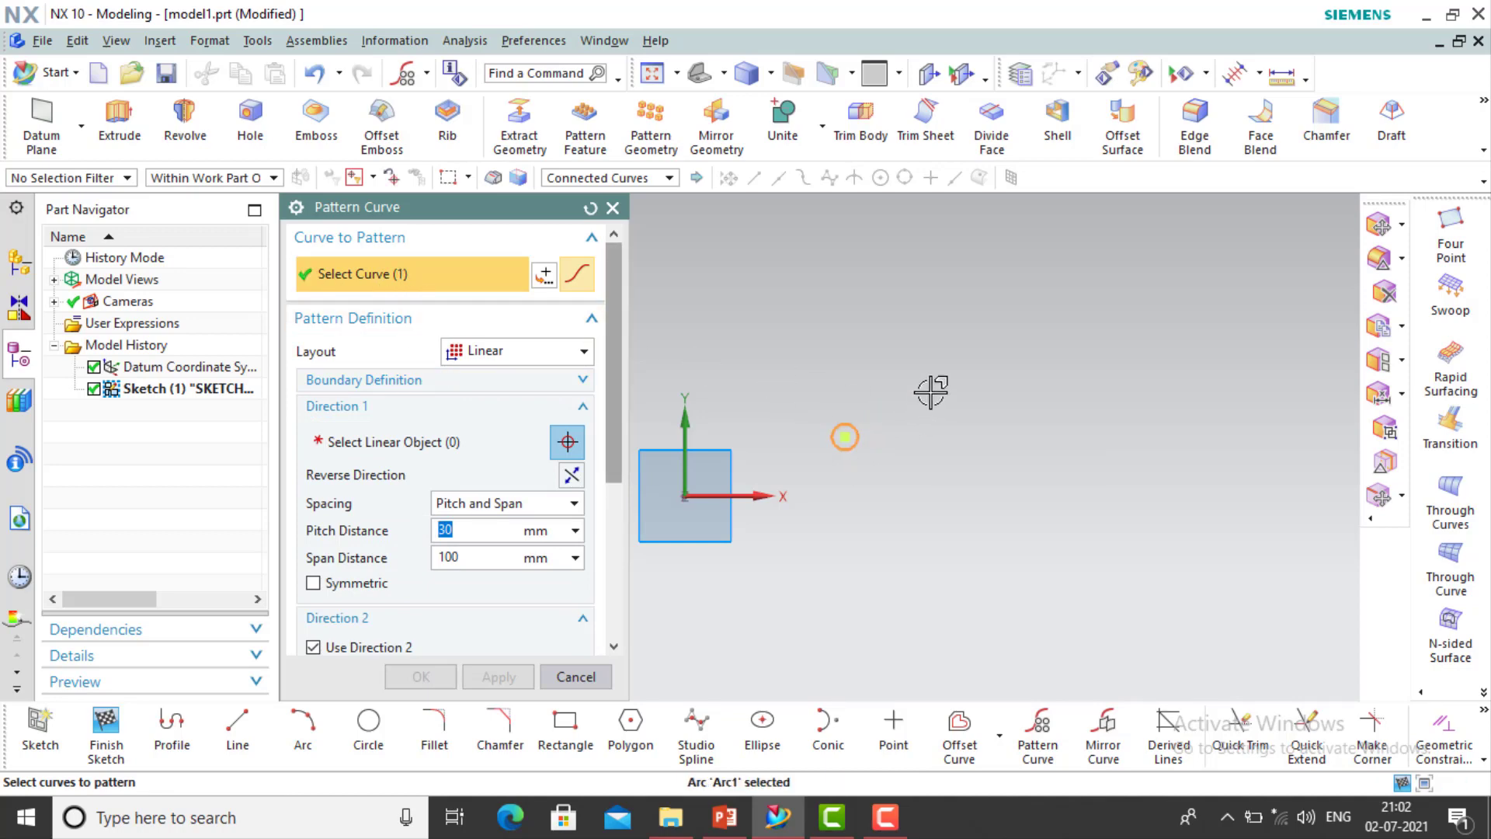
click(393, 449)
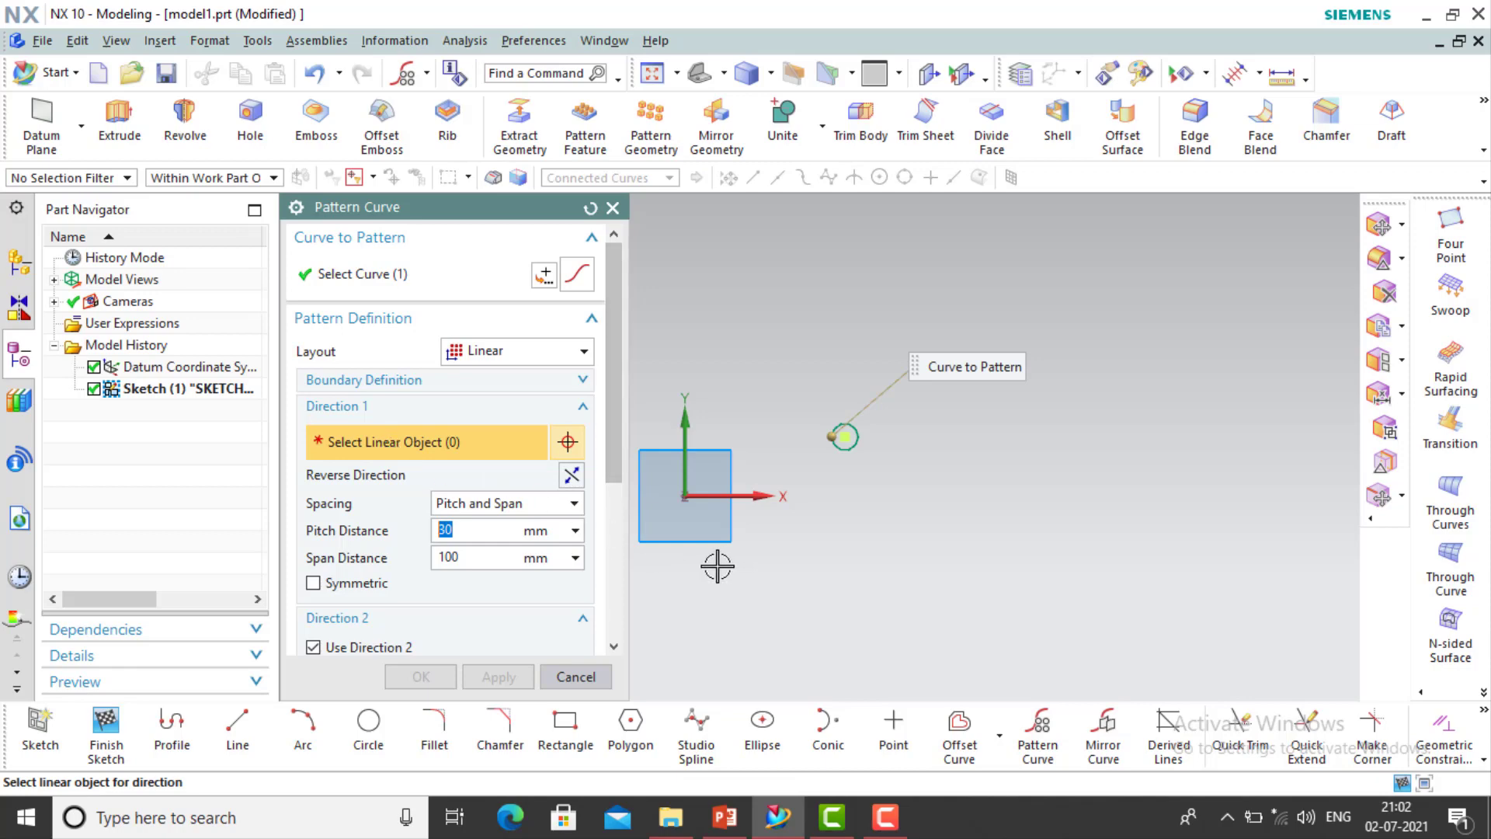
shift+middle_drag(715, 562, 857, 579)
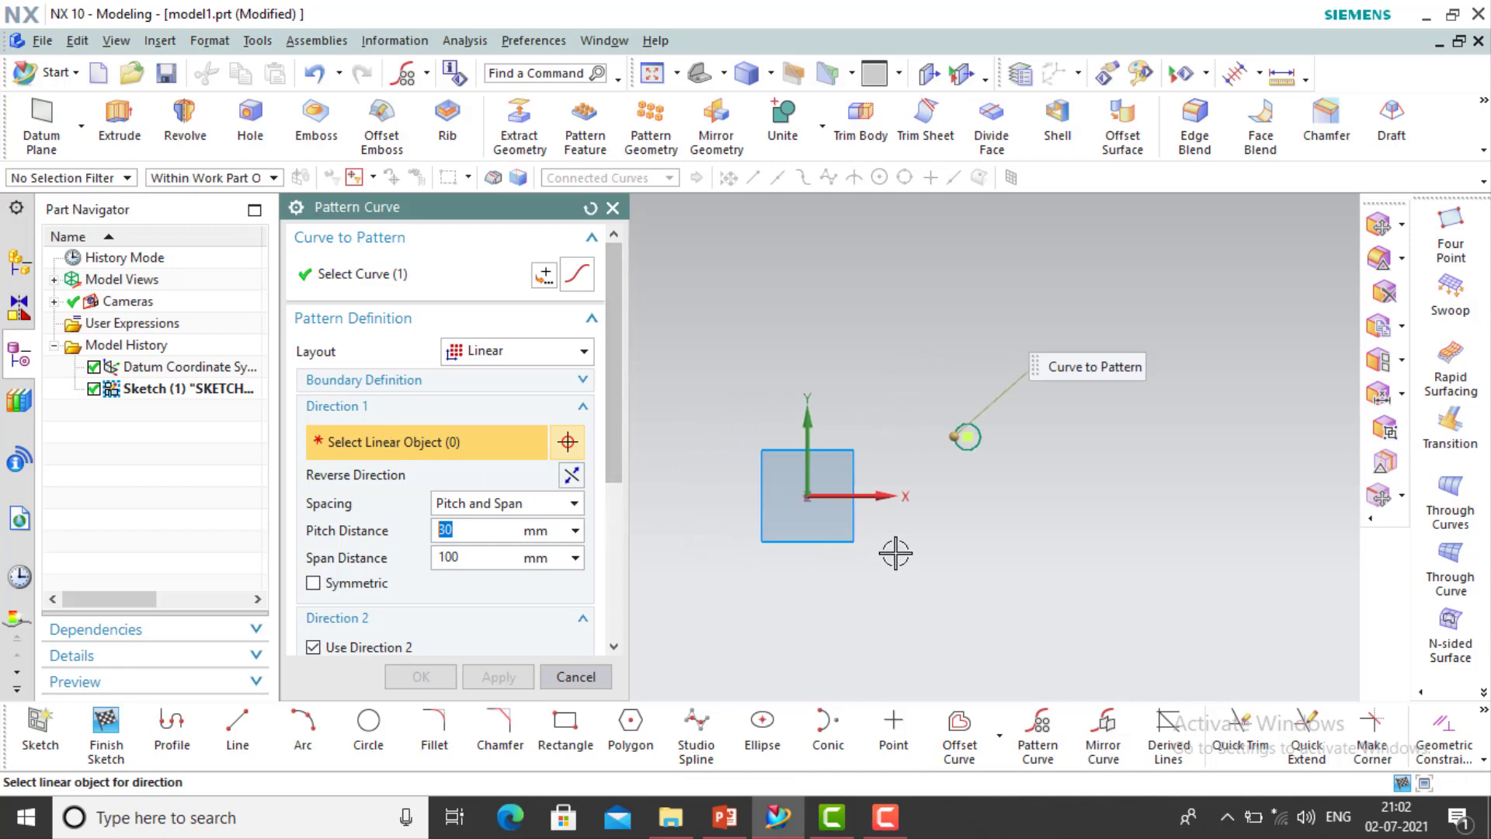
click(879, 494)
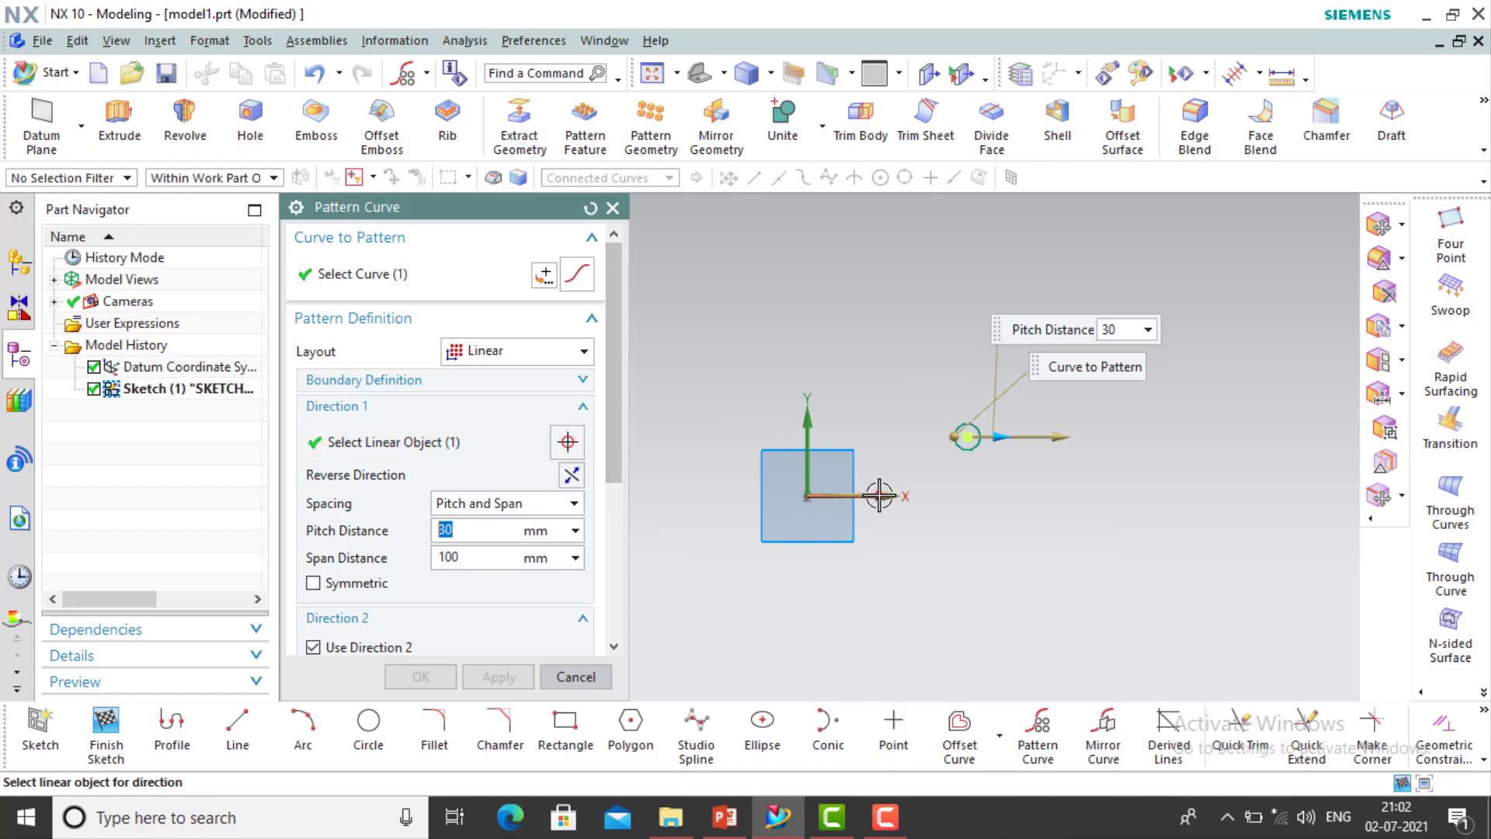
Toggle the pattern's second direction off and back on, and align it with the Y axis of the datum coordinate system
drag(616, 468, 622, 570)
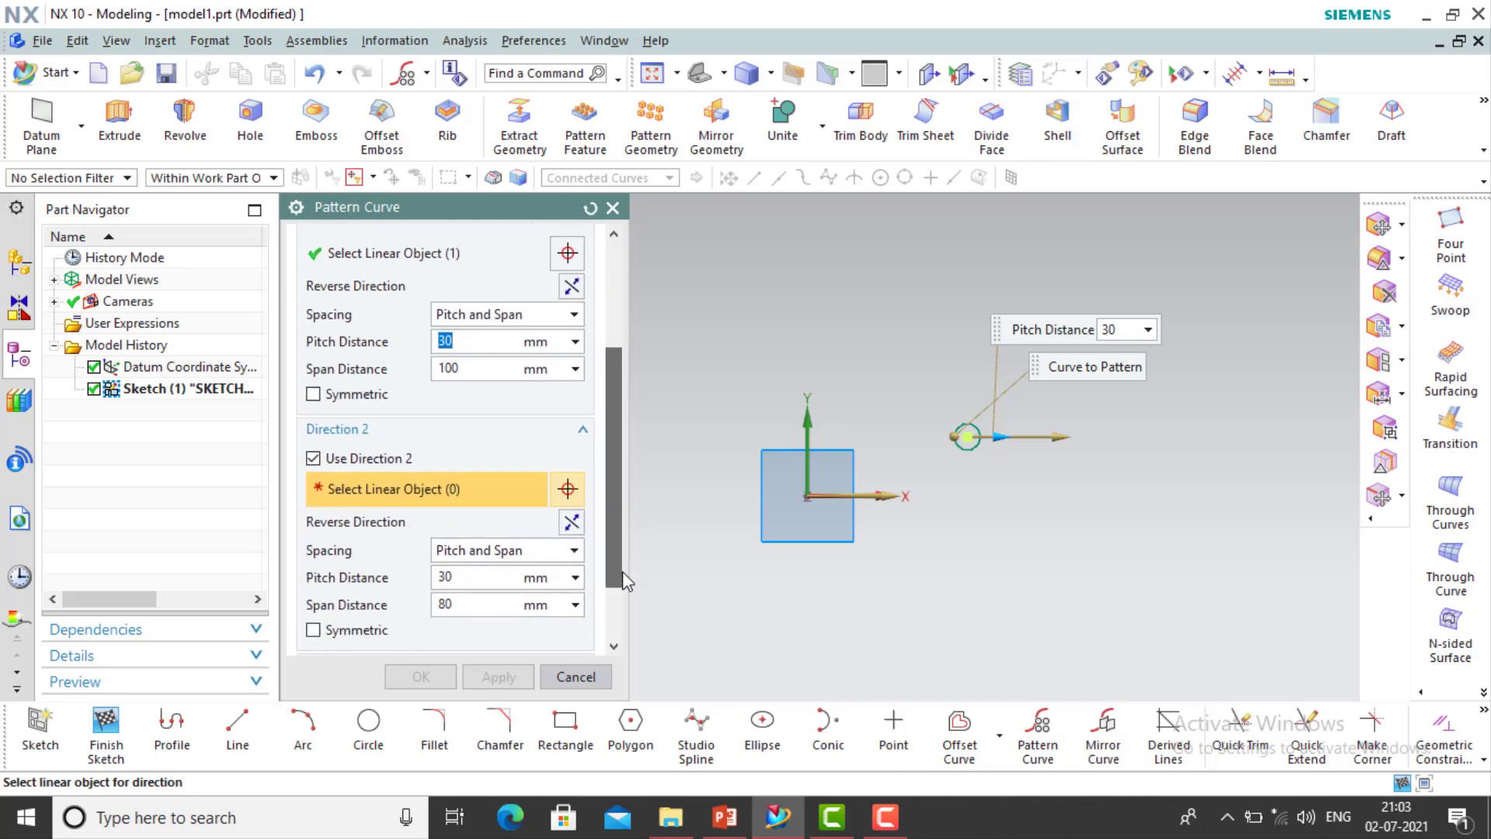
click(313, 459)
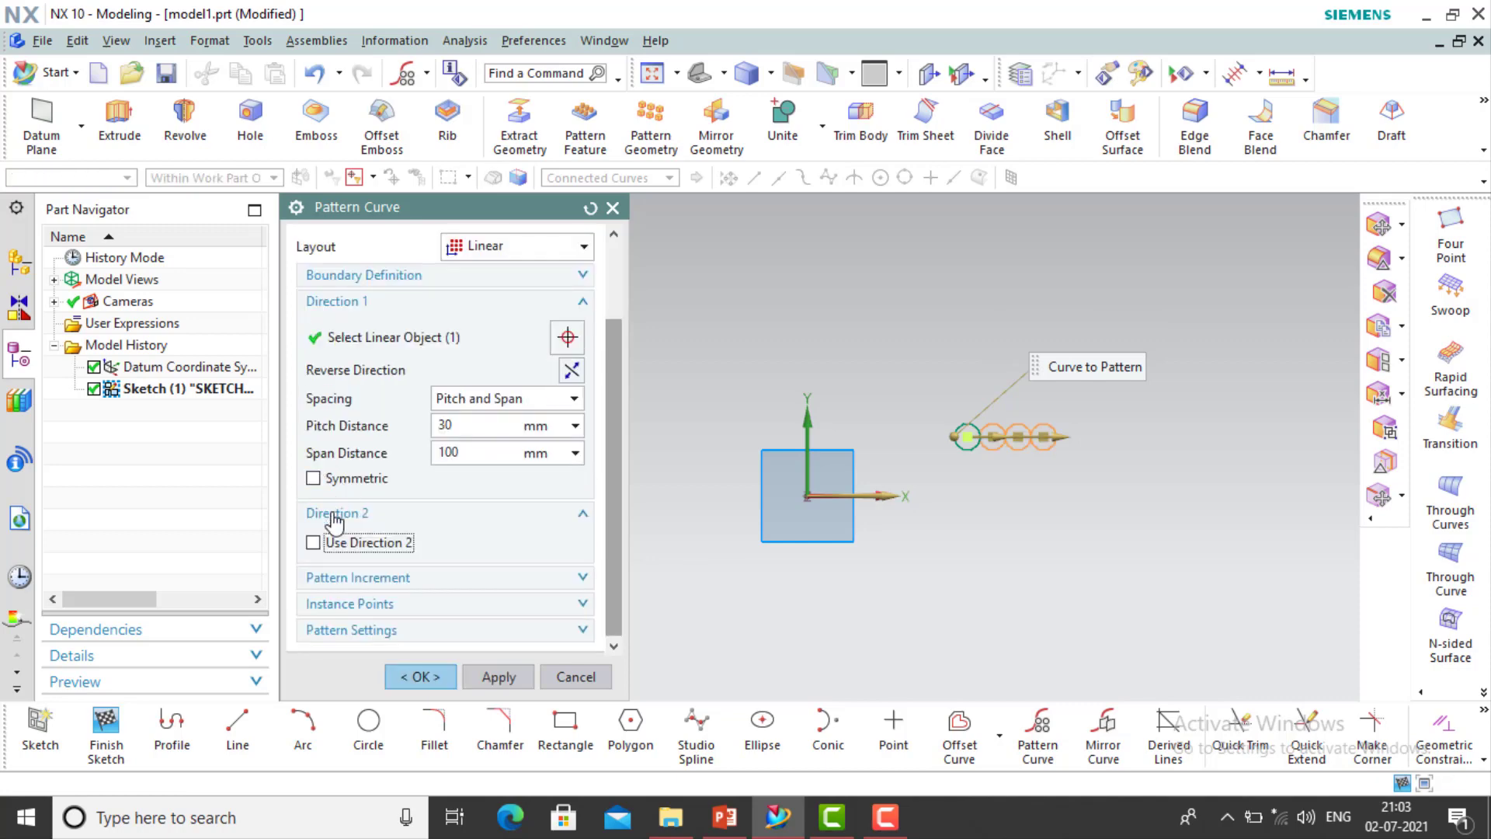
click(313, 543)
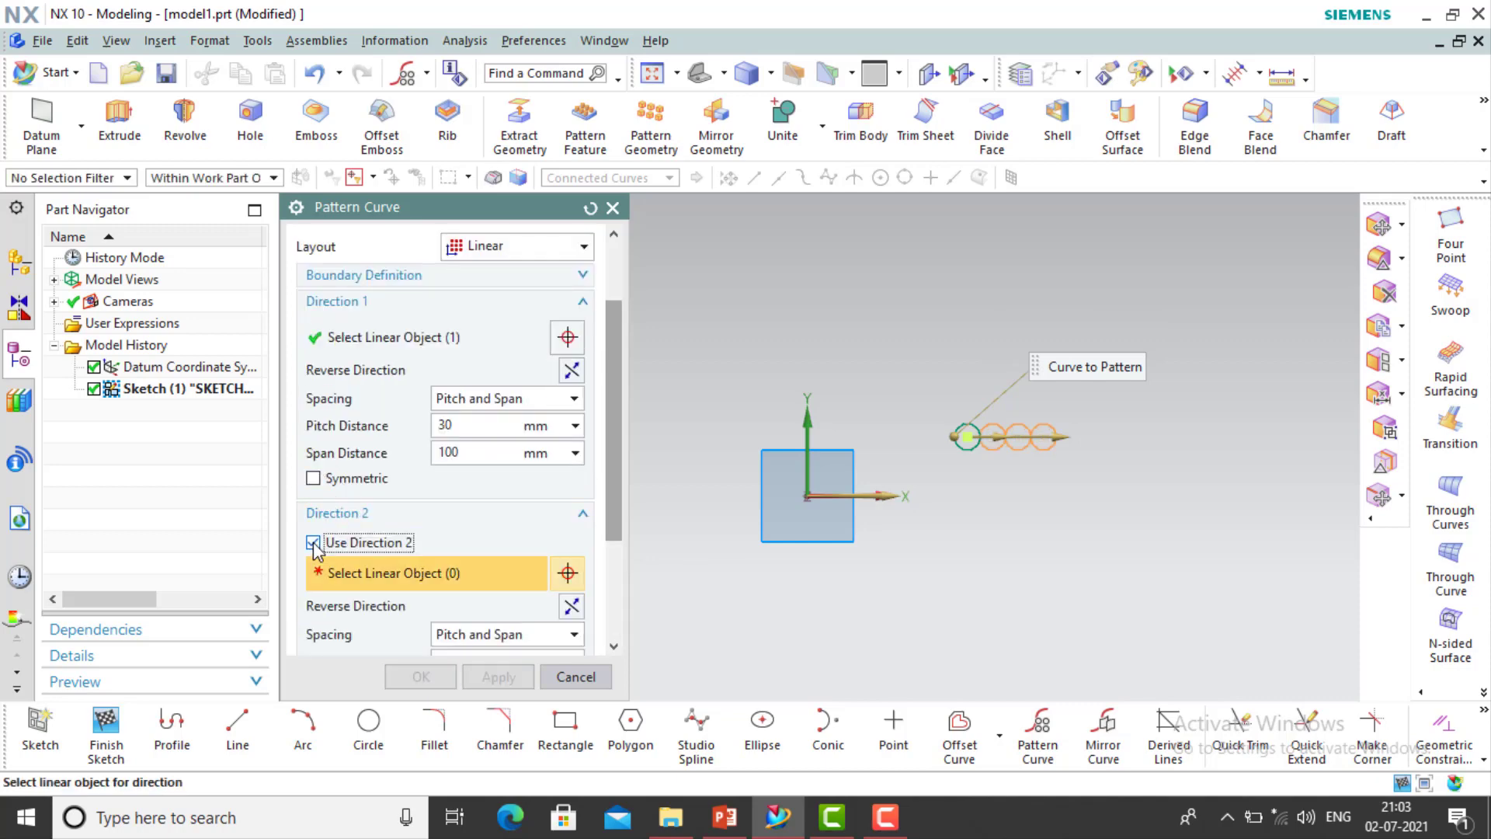
click(800, 407)
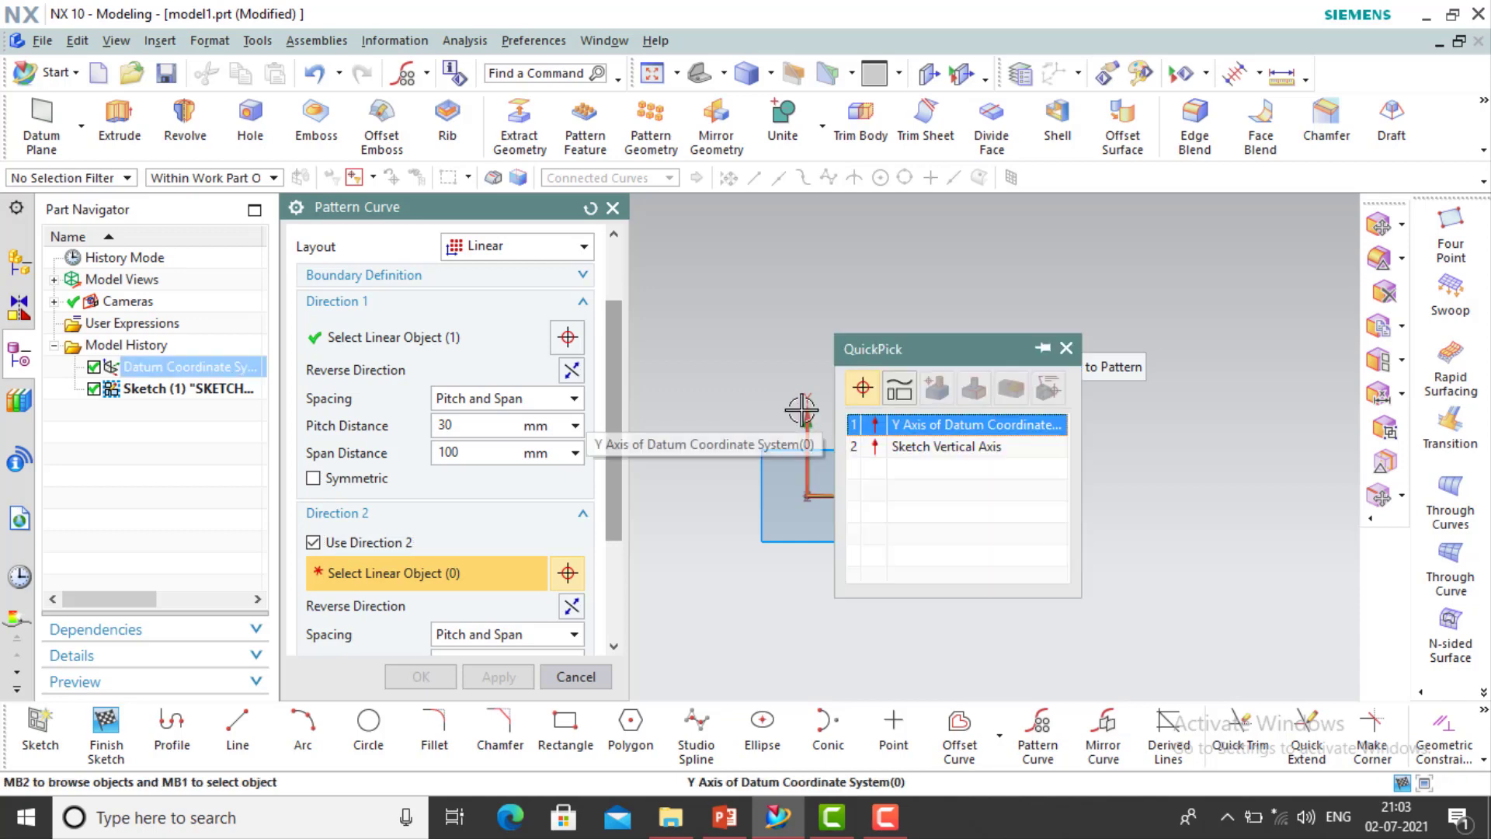
click(953, 426)
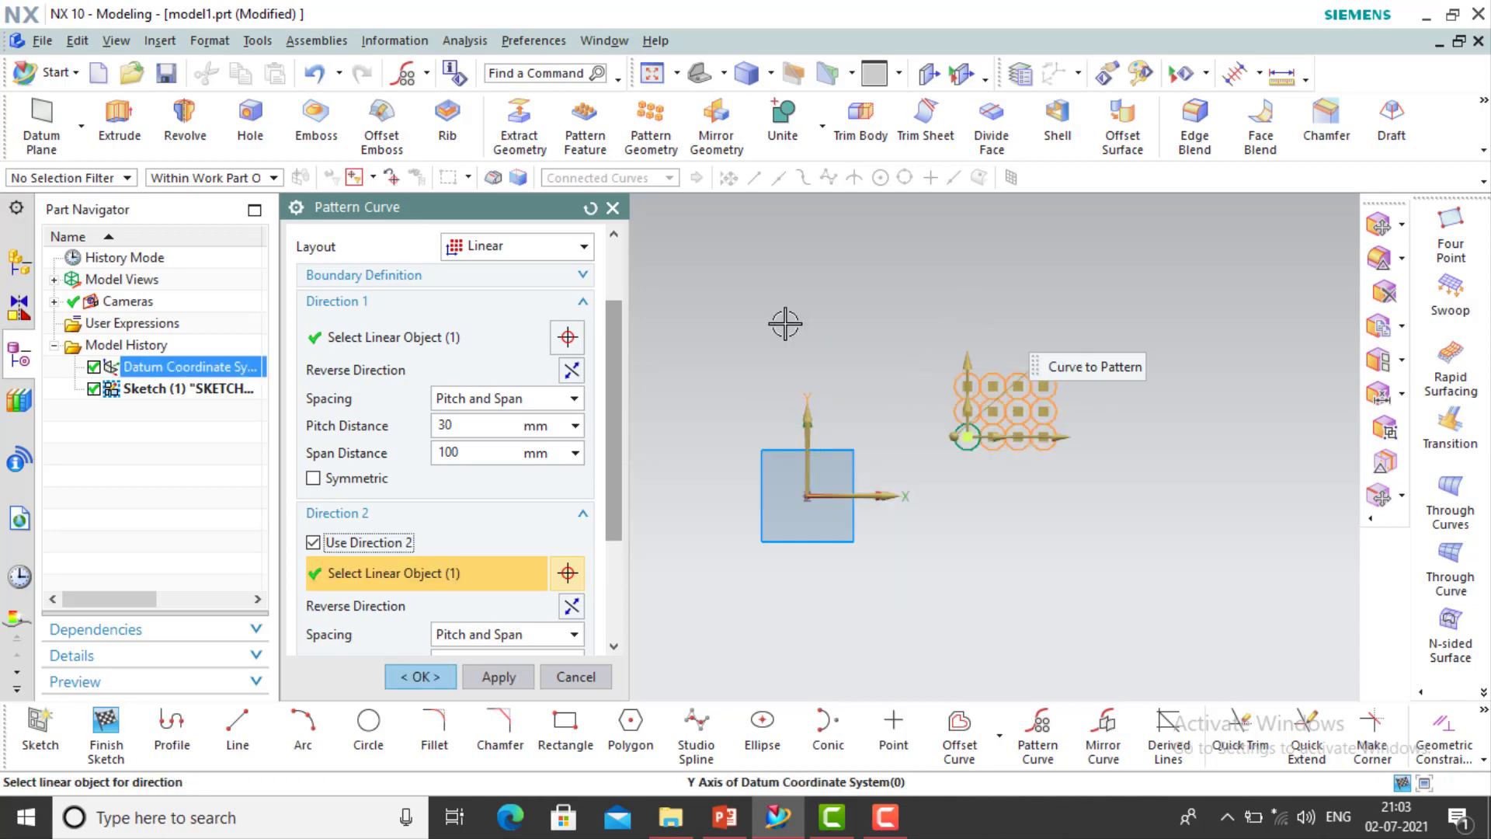
Change the first direction's spacing to Count and Pitch and set its count to 8
drag(609, 420, 618, 384)
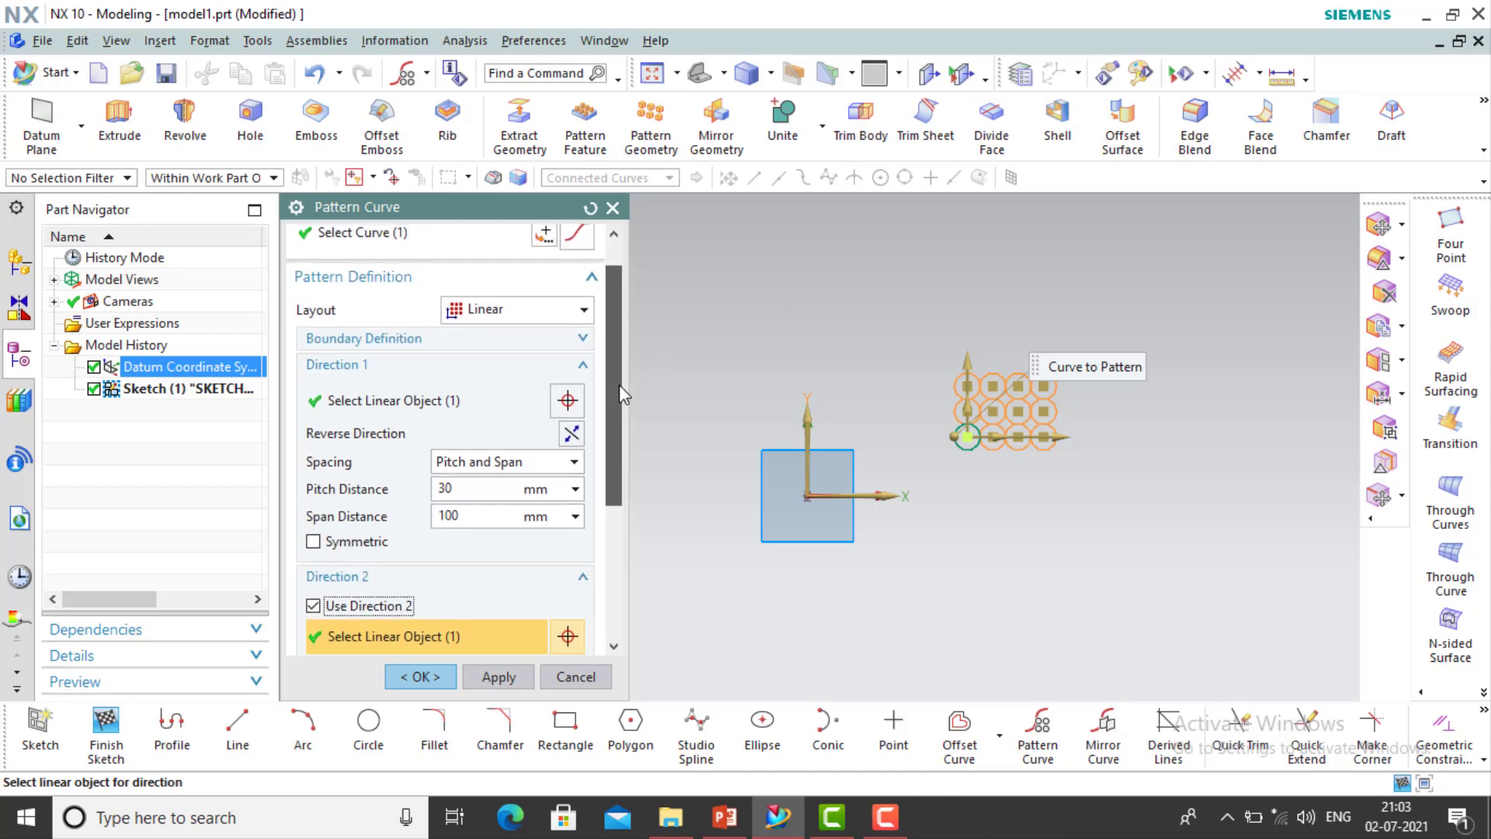
click(479, 463)
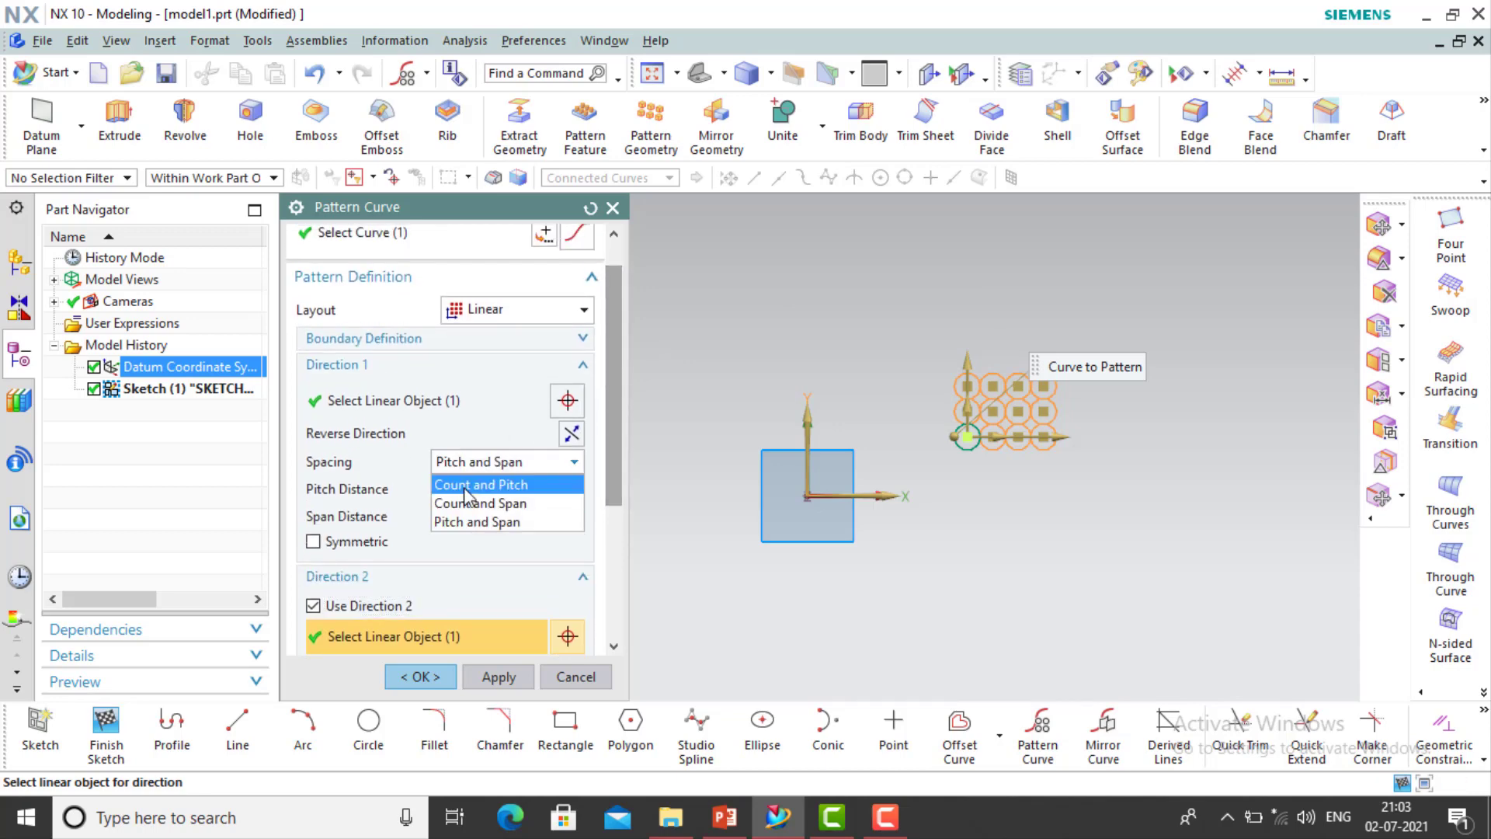
click(541, 485)
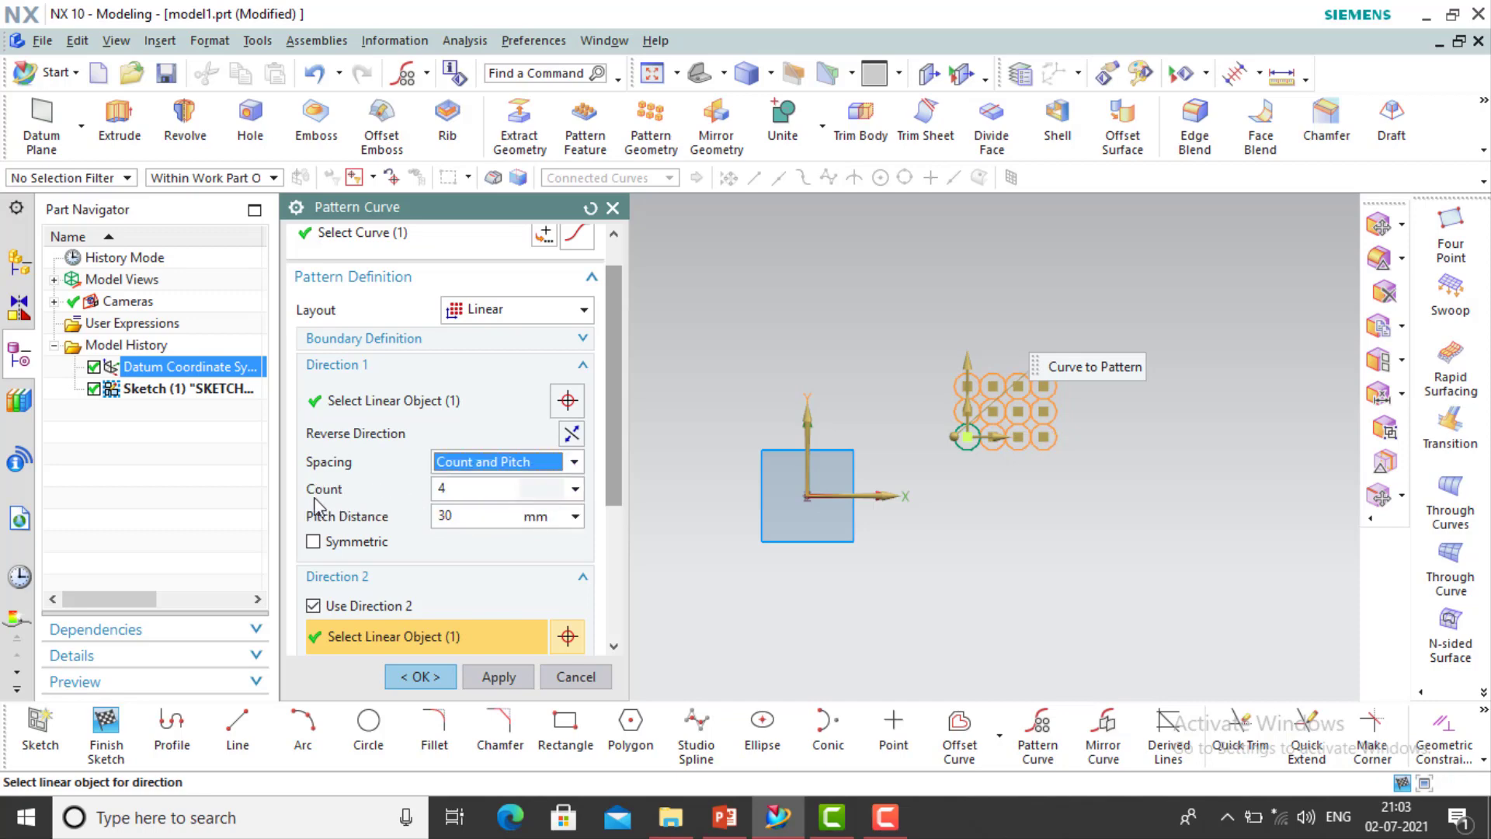
drag(459, 490, 422, 488)
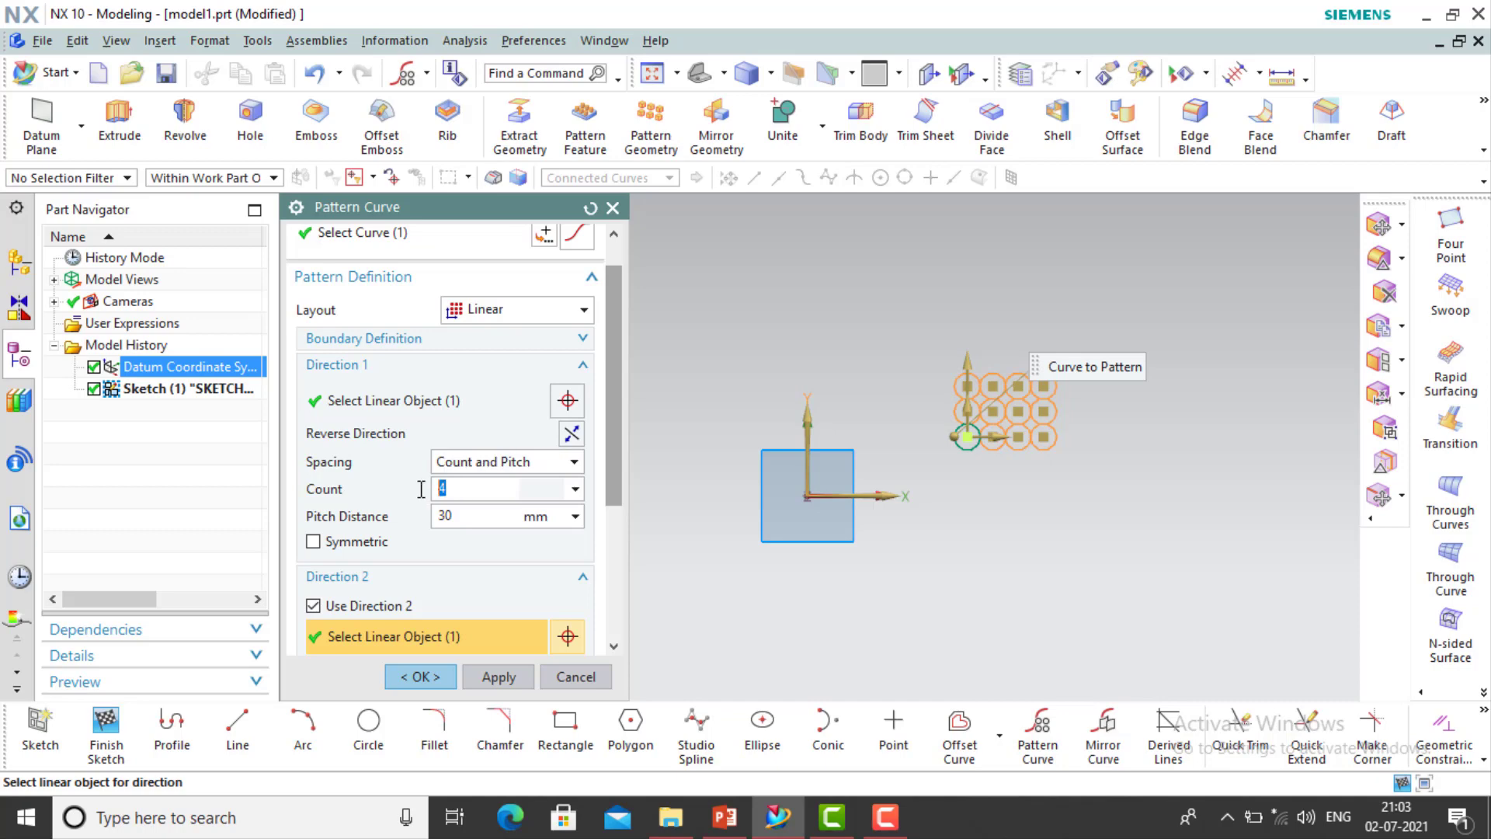
scroll(974, 365, up, 1)
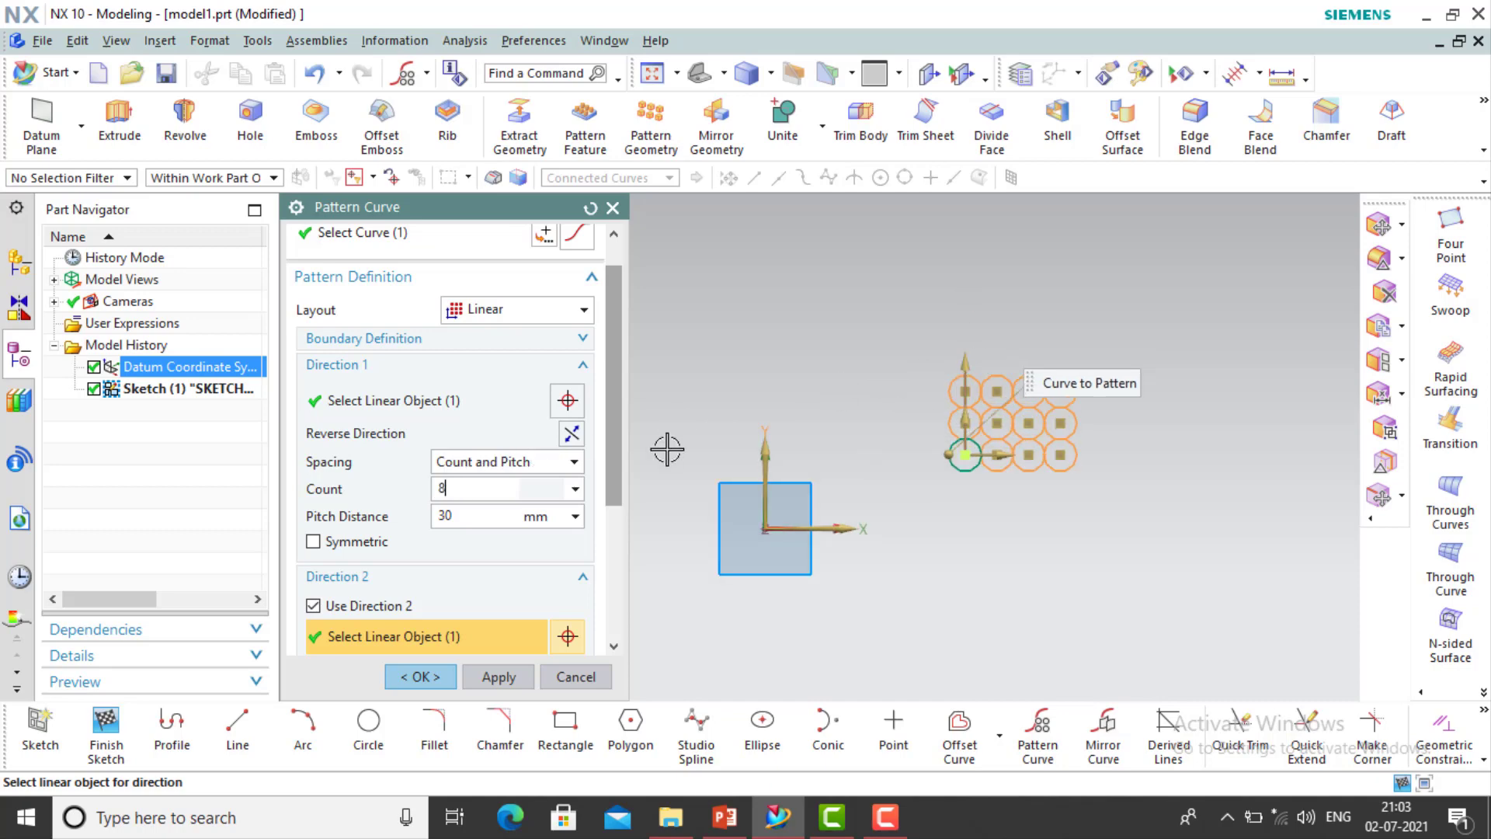
Apply the first direction's count of 8 and set its pitch distance to 50 mm
key(Return)
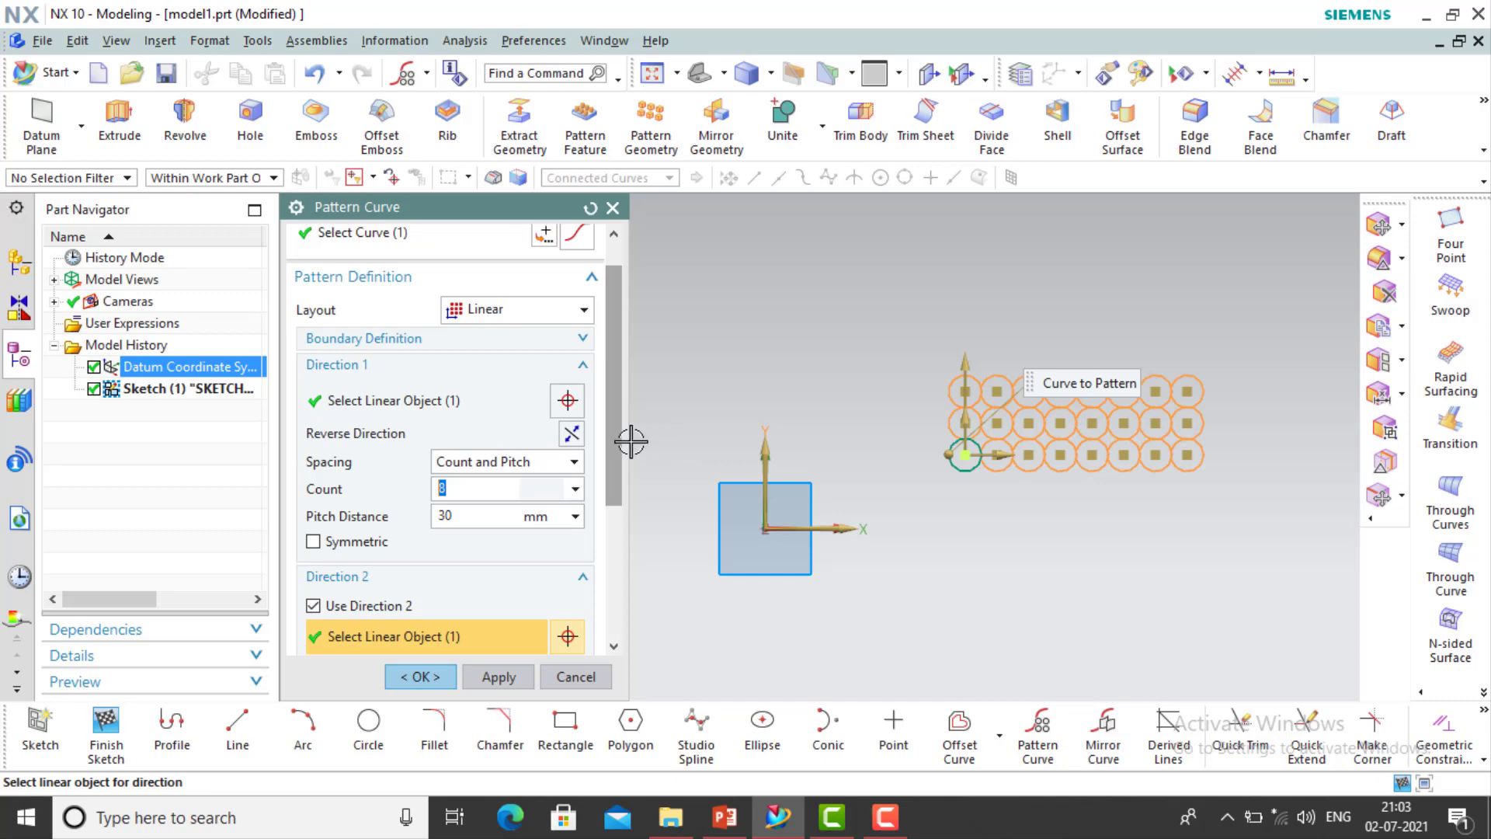
click(469, 523)
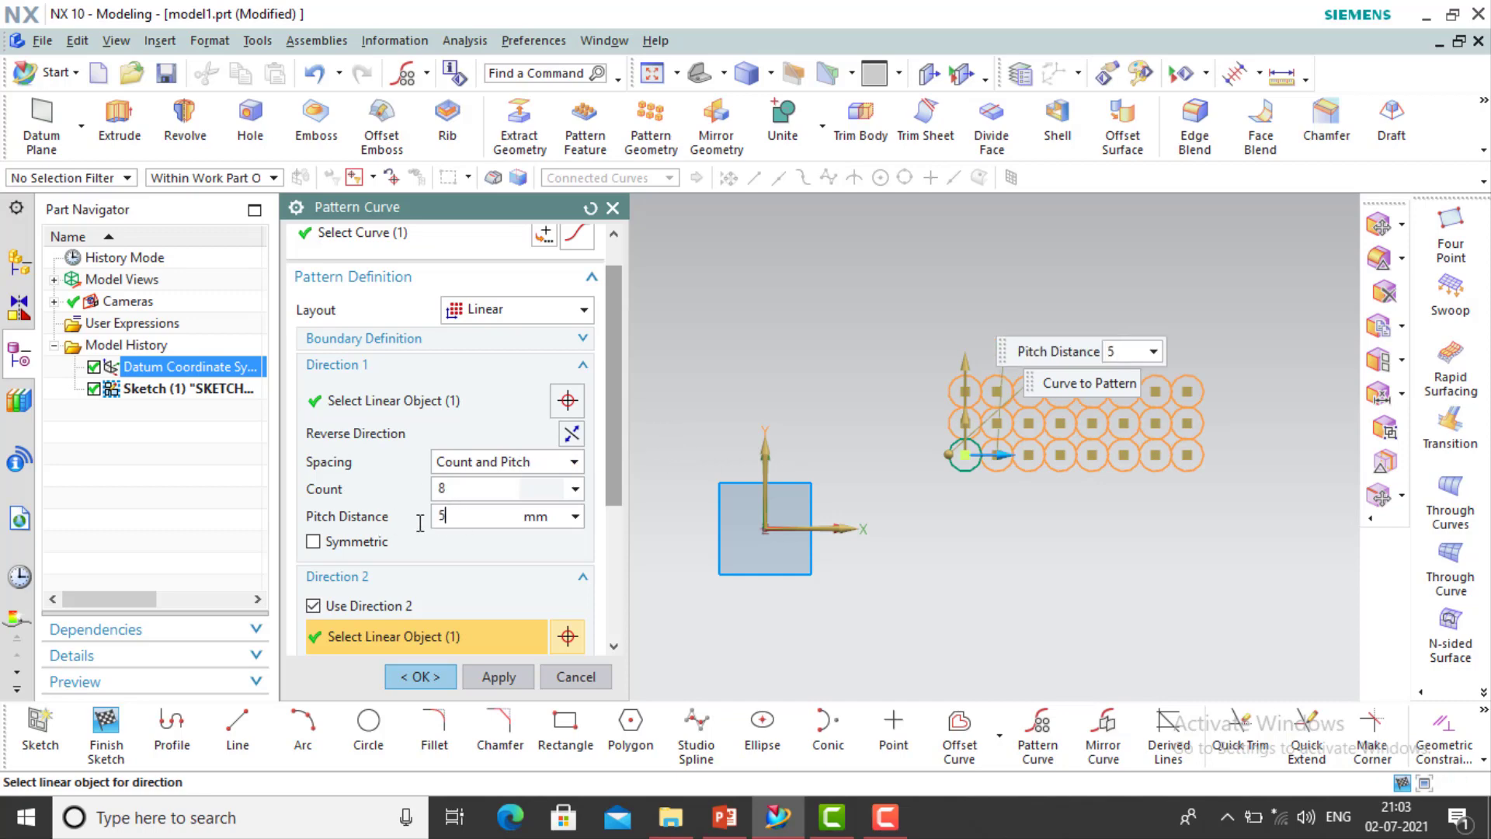
key(Return)
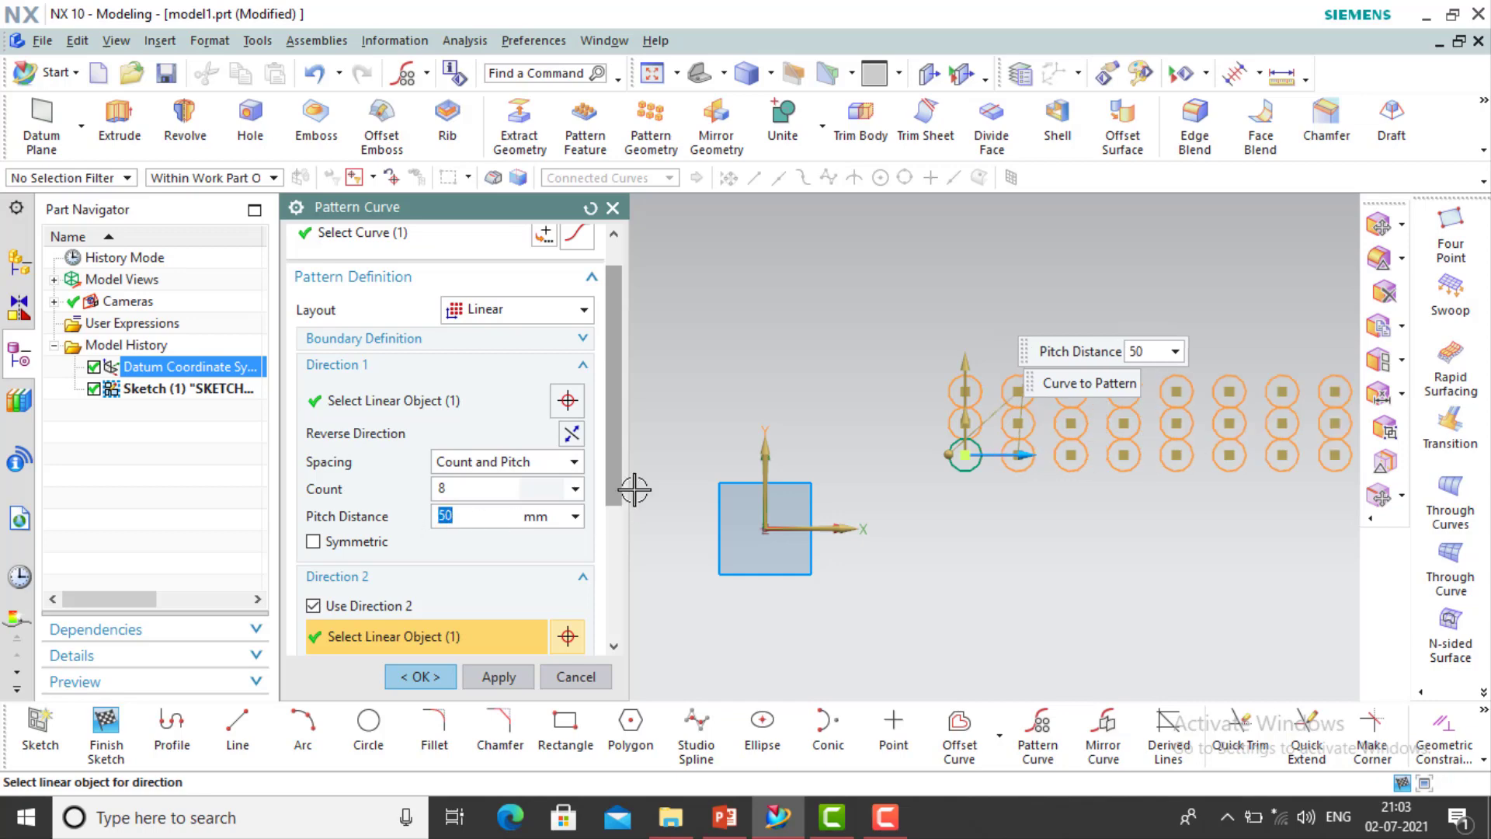
shift+middle_drag(842, 453, 769, 490)
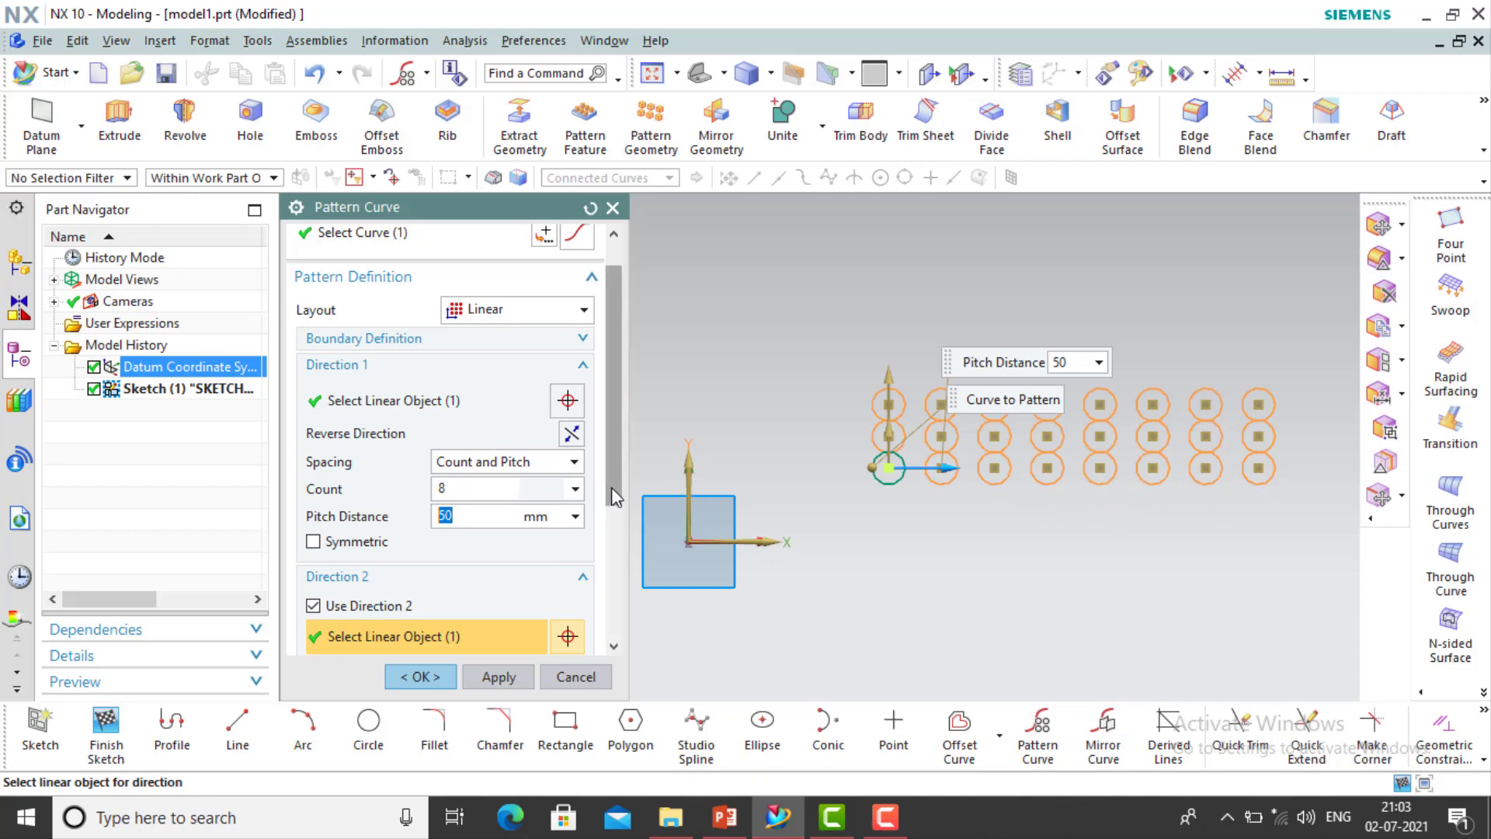
Change the second direction's spacing to Count and Pitch with a count of 8 and a pitch distance of 45 mm
drag(612, 487, 618, 575)
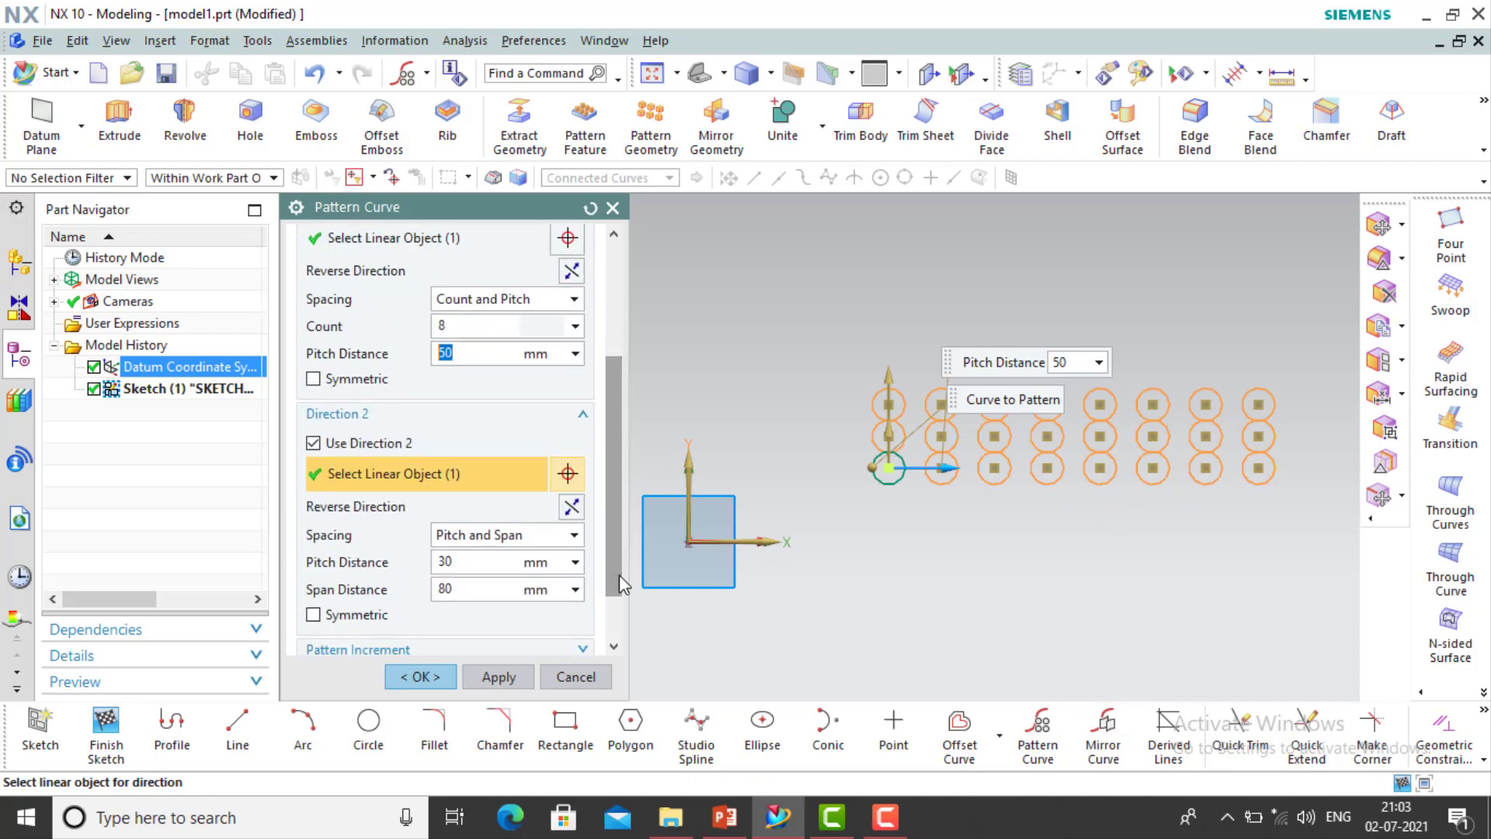
click(575, 536)
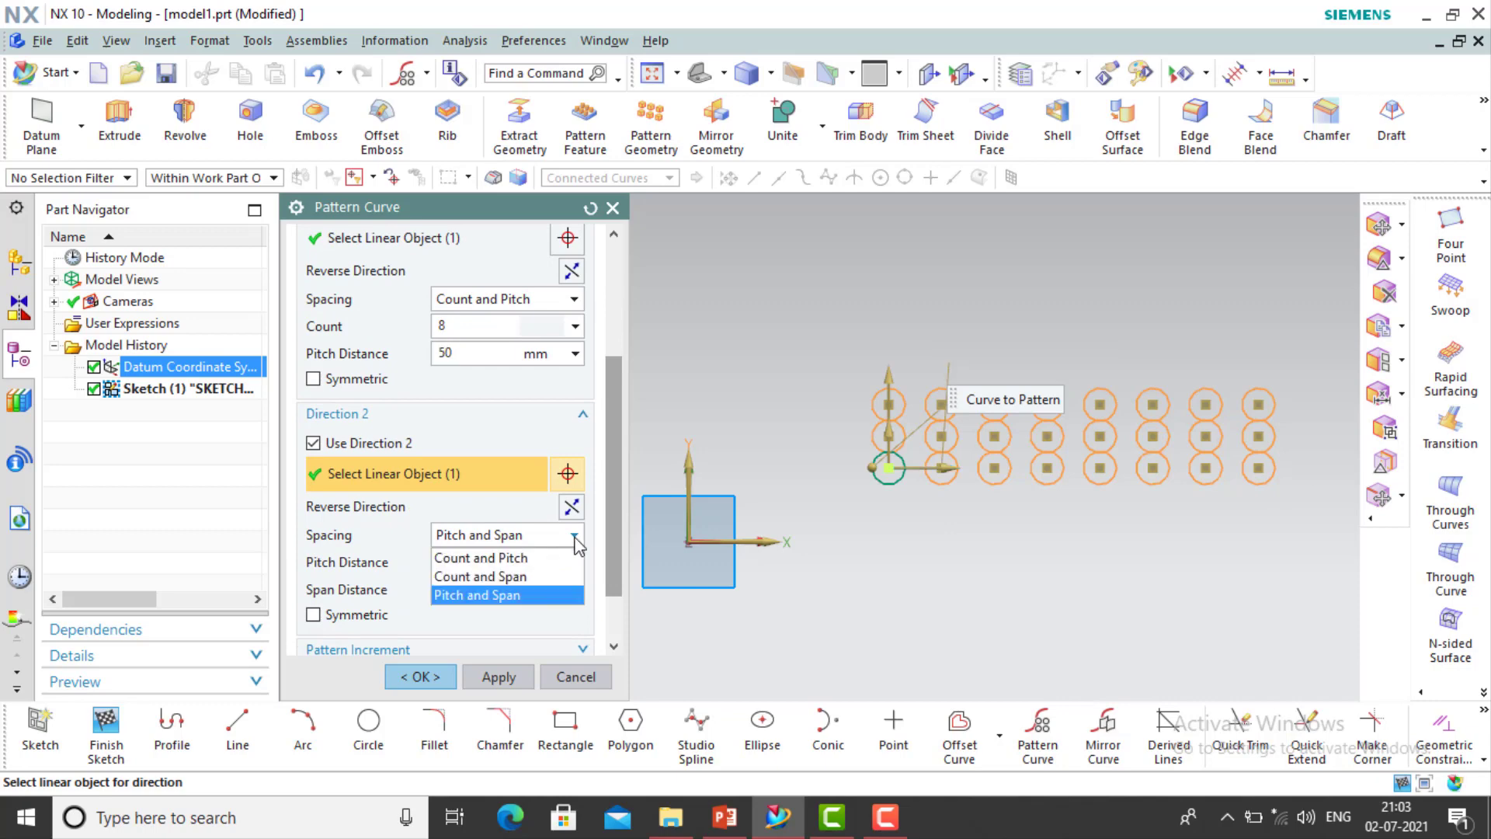
click(525, 559)
click(446, 562)
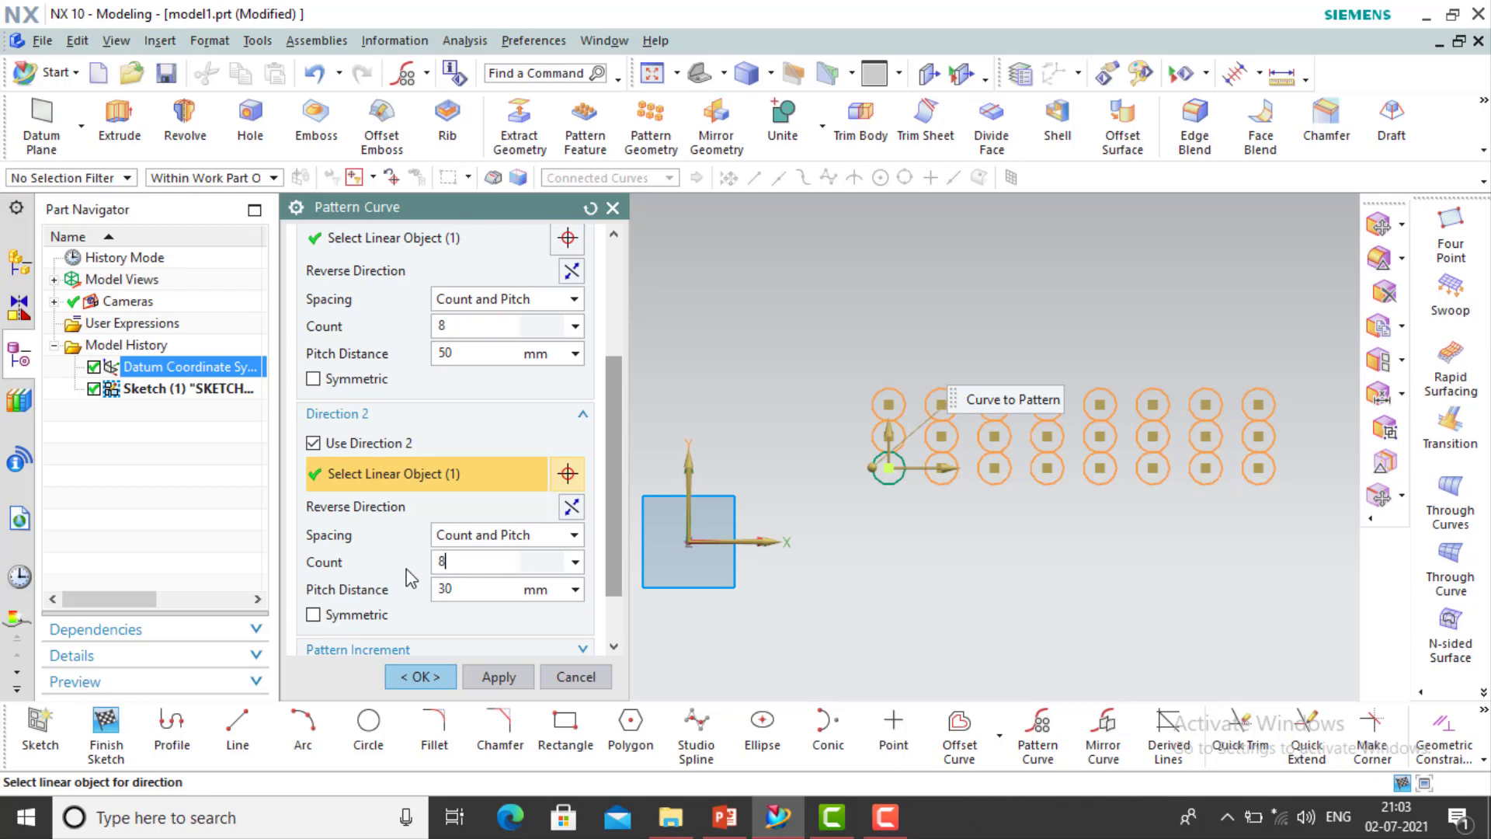
key(Return)
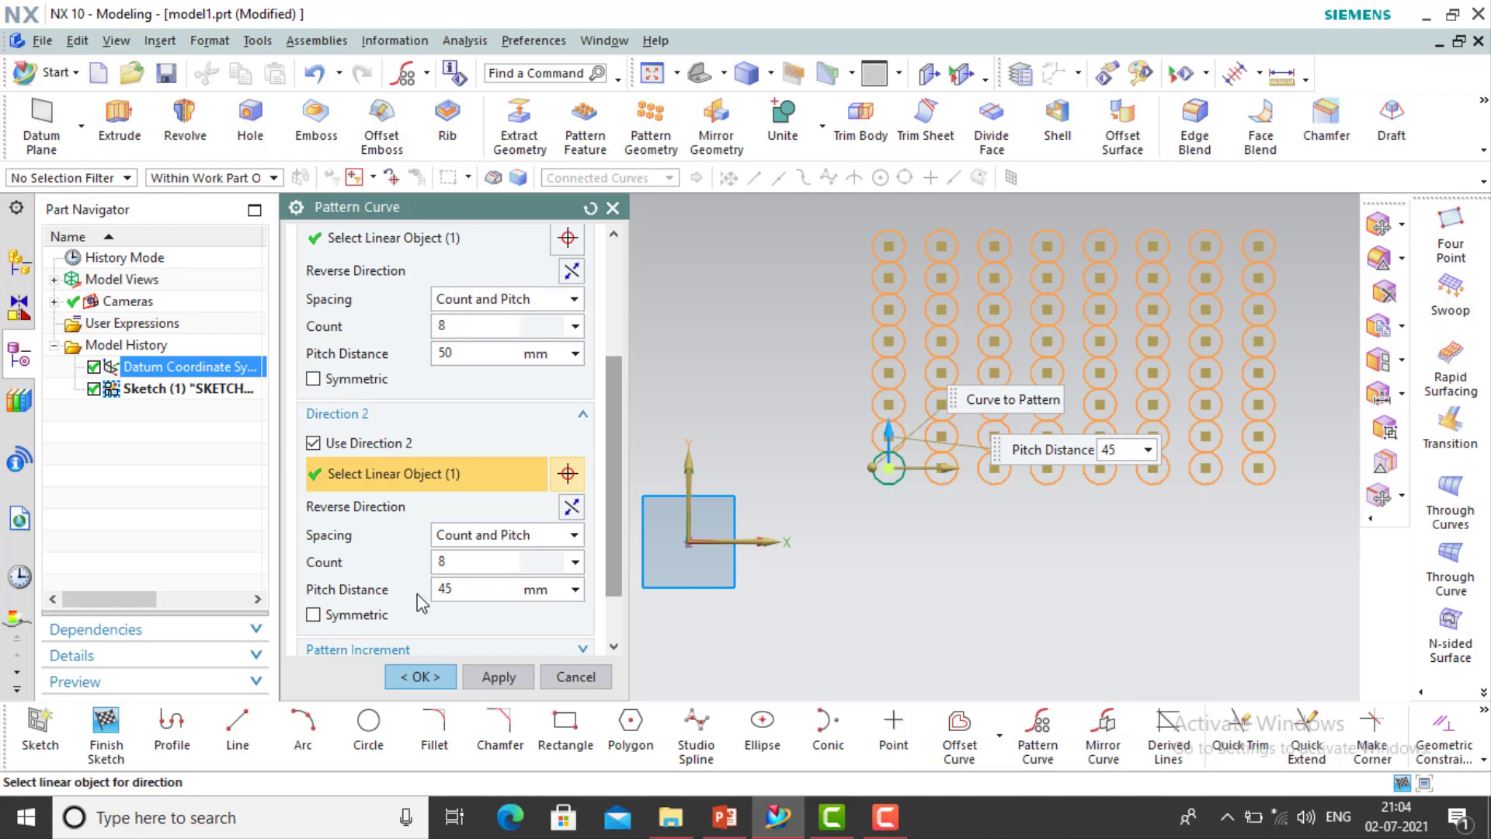
key(Return)
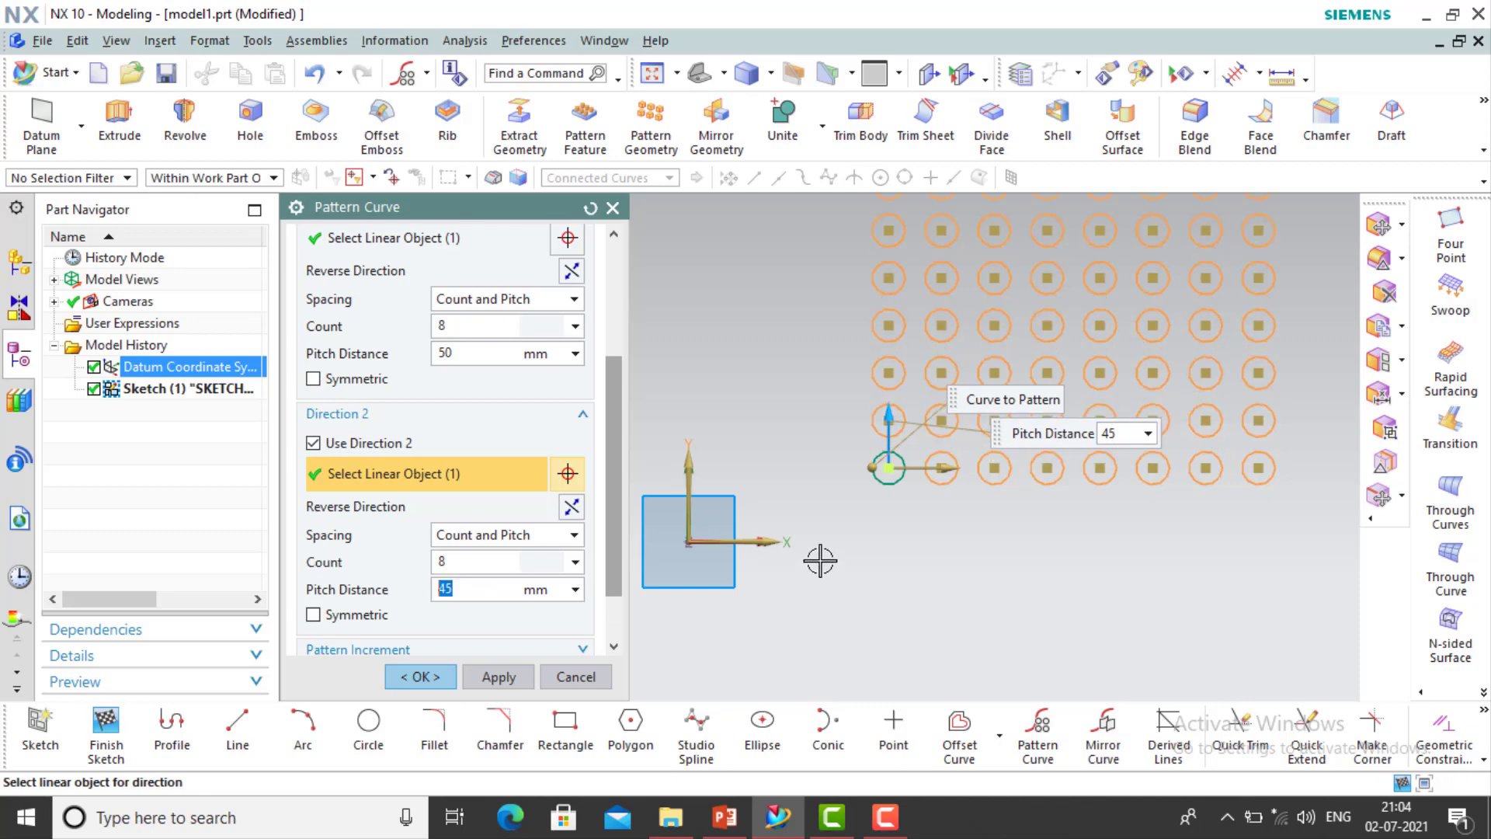
shift+middle_drag(852, 556, 831, 656)
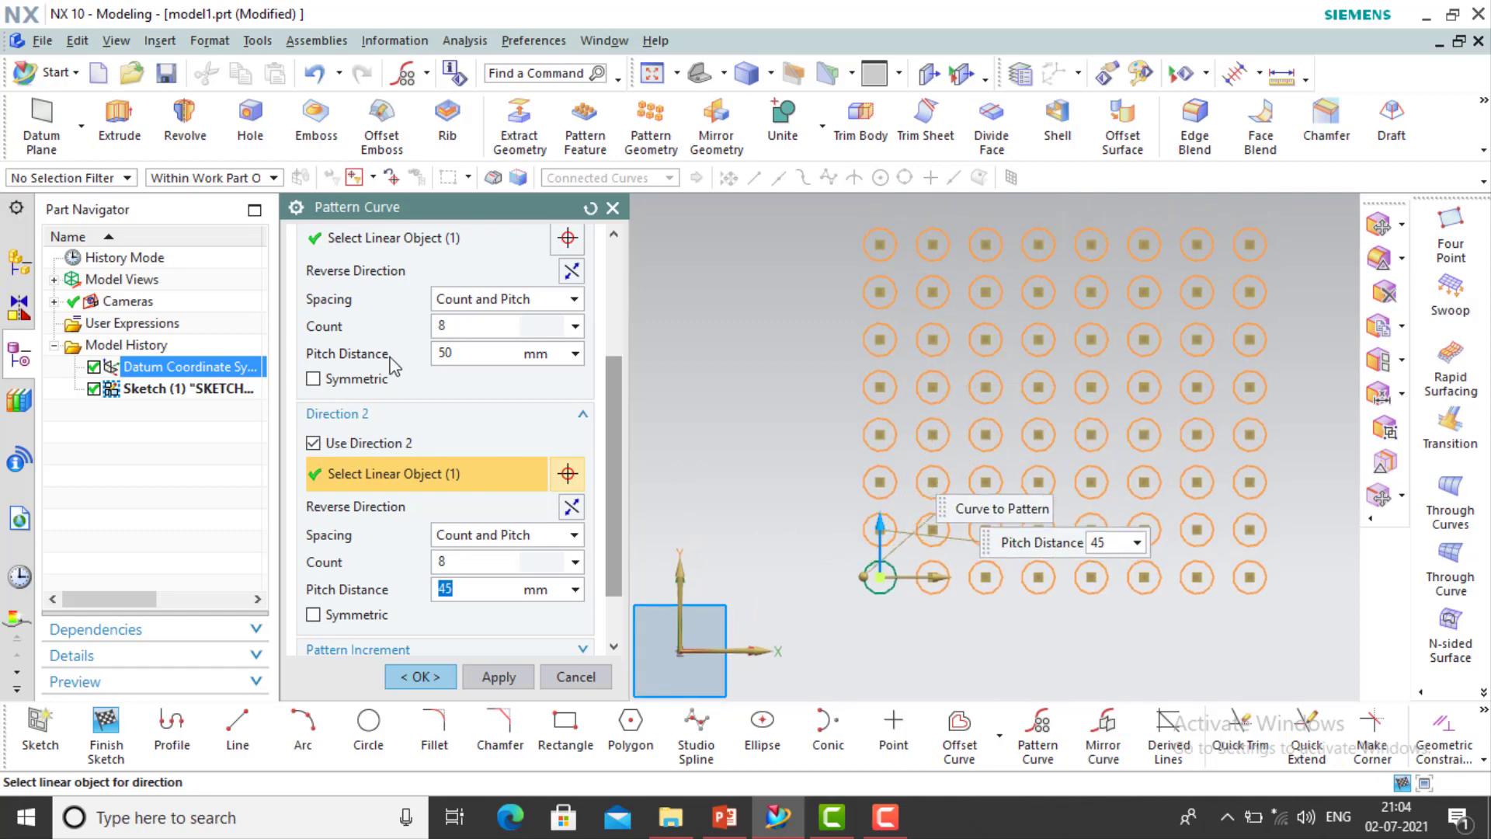
Switch the spacing of both pattern directions to Count and Span, keeping the given counts and span distances
click(525, 306)
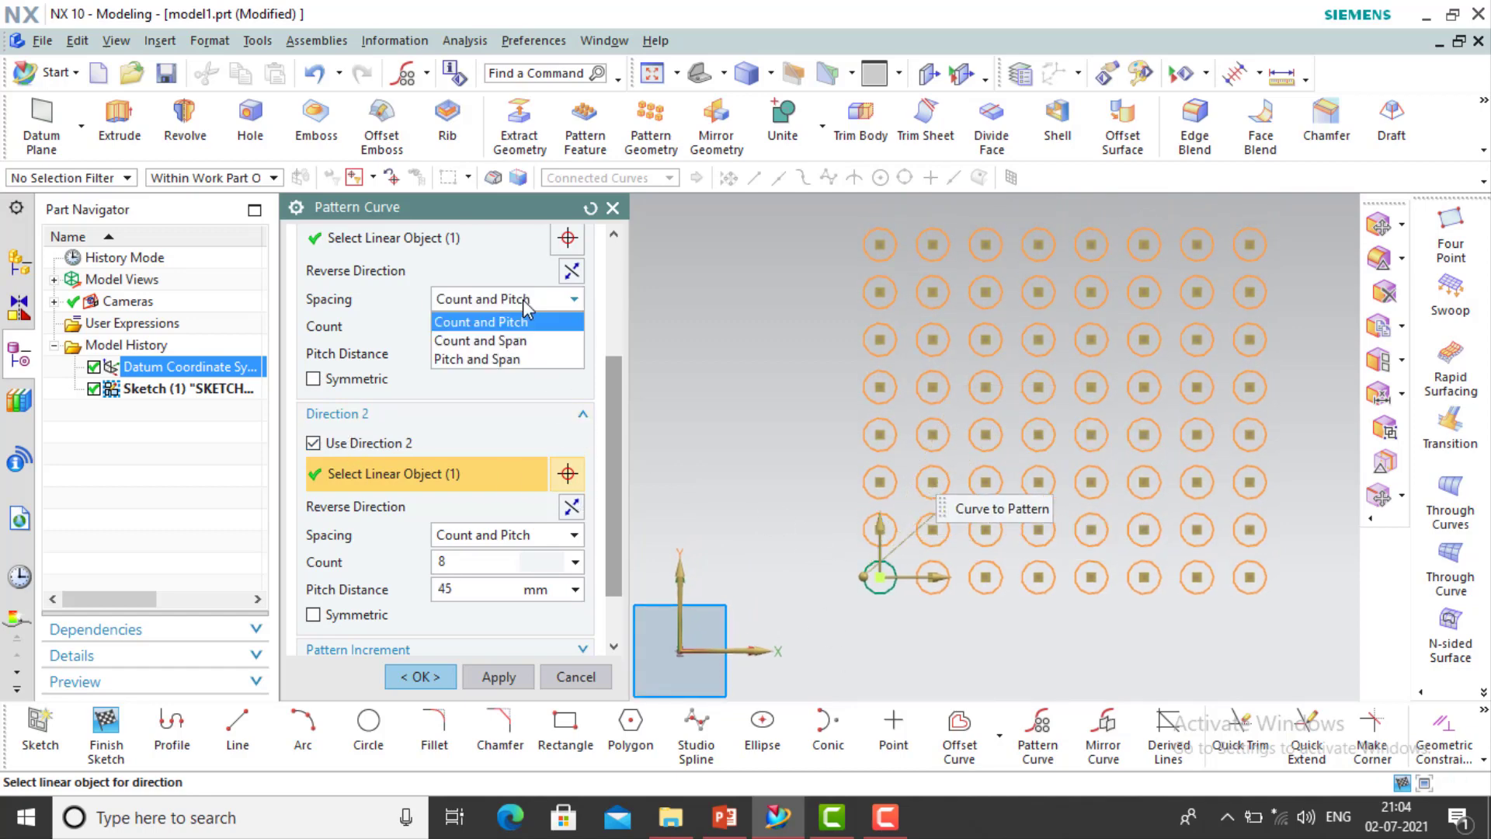
click(542, 341)
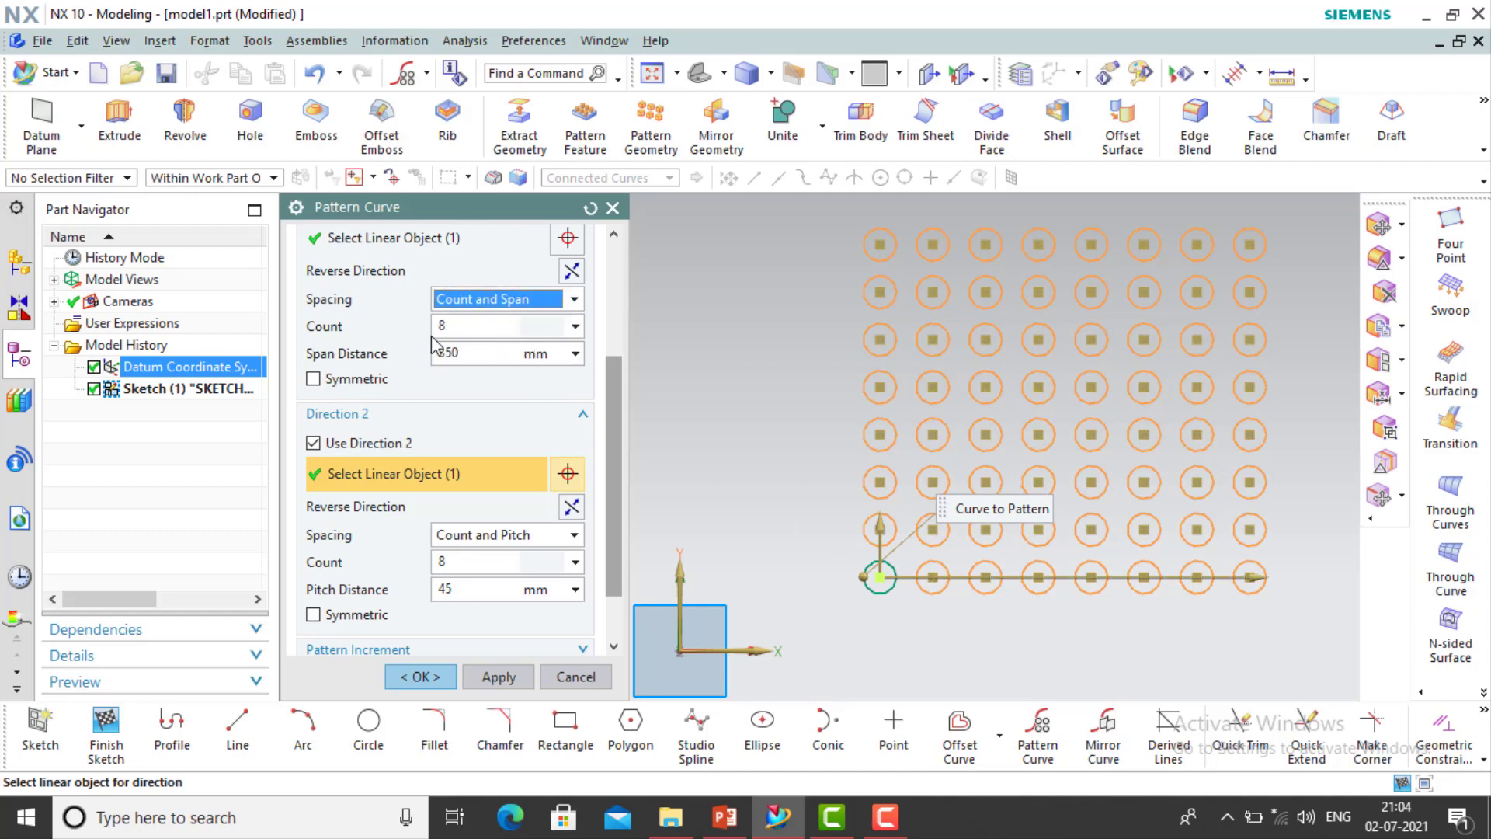
double_click(458, 327)
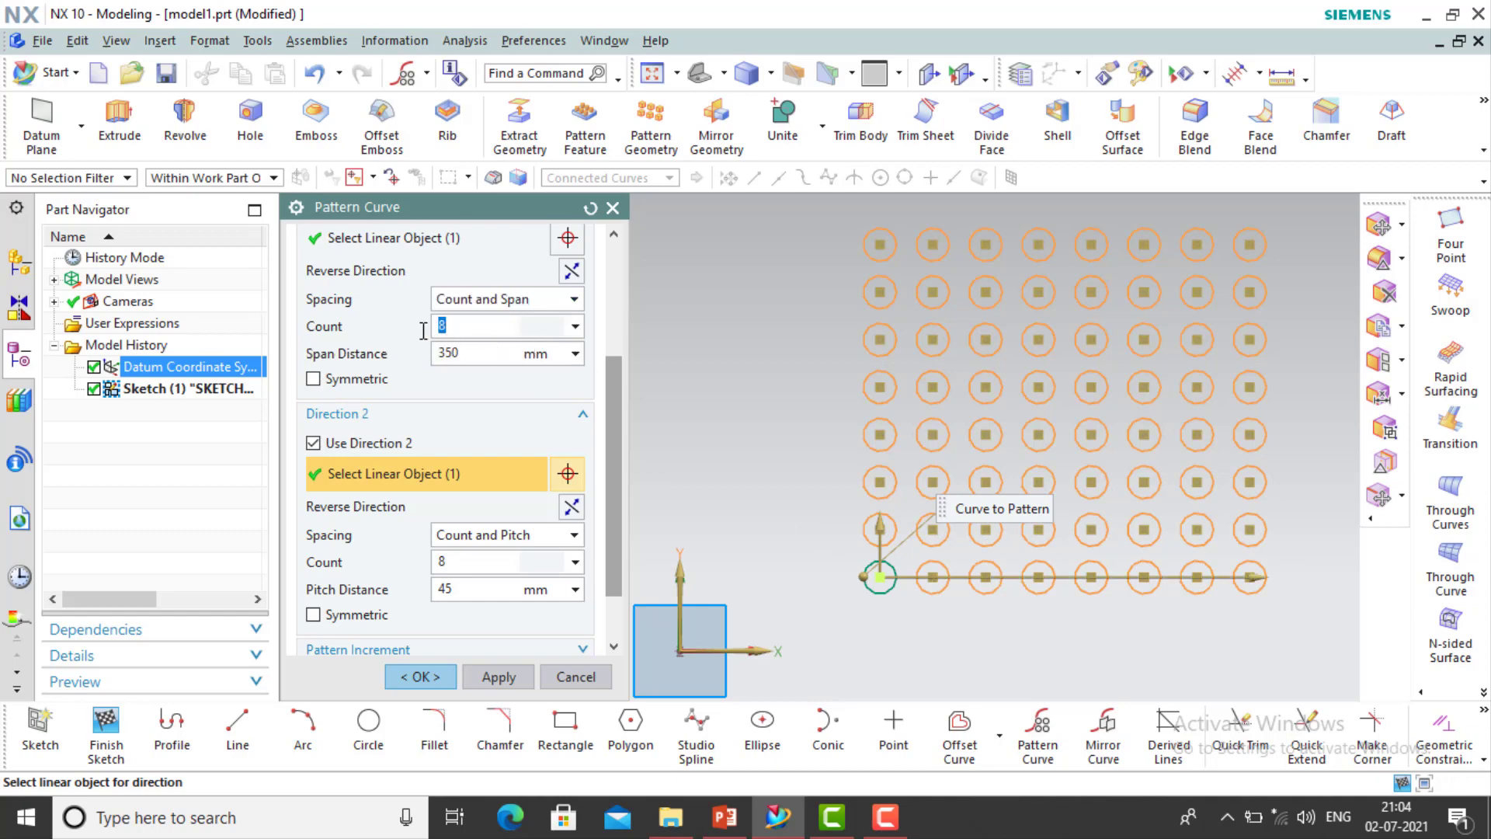
double_click(437, 355)
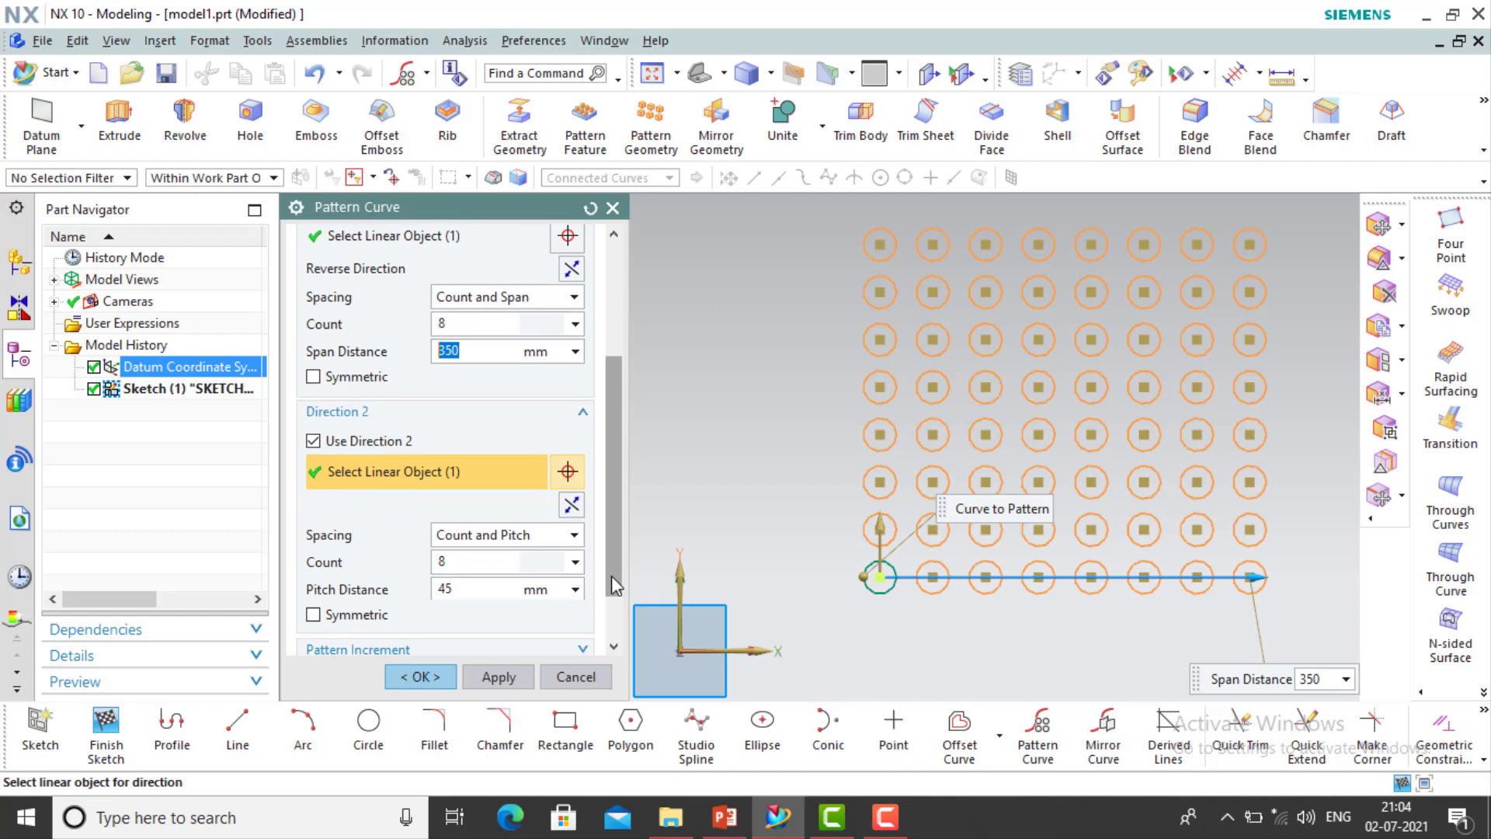
scroll(612, 576, down, 1)
click(533, 519)
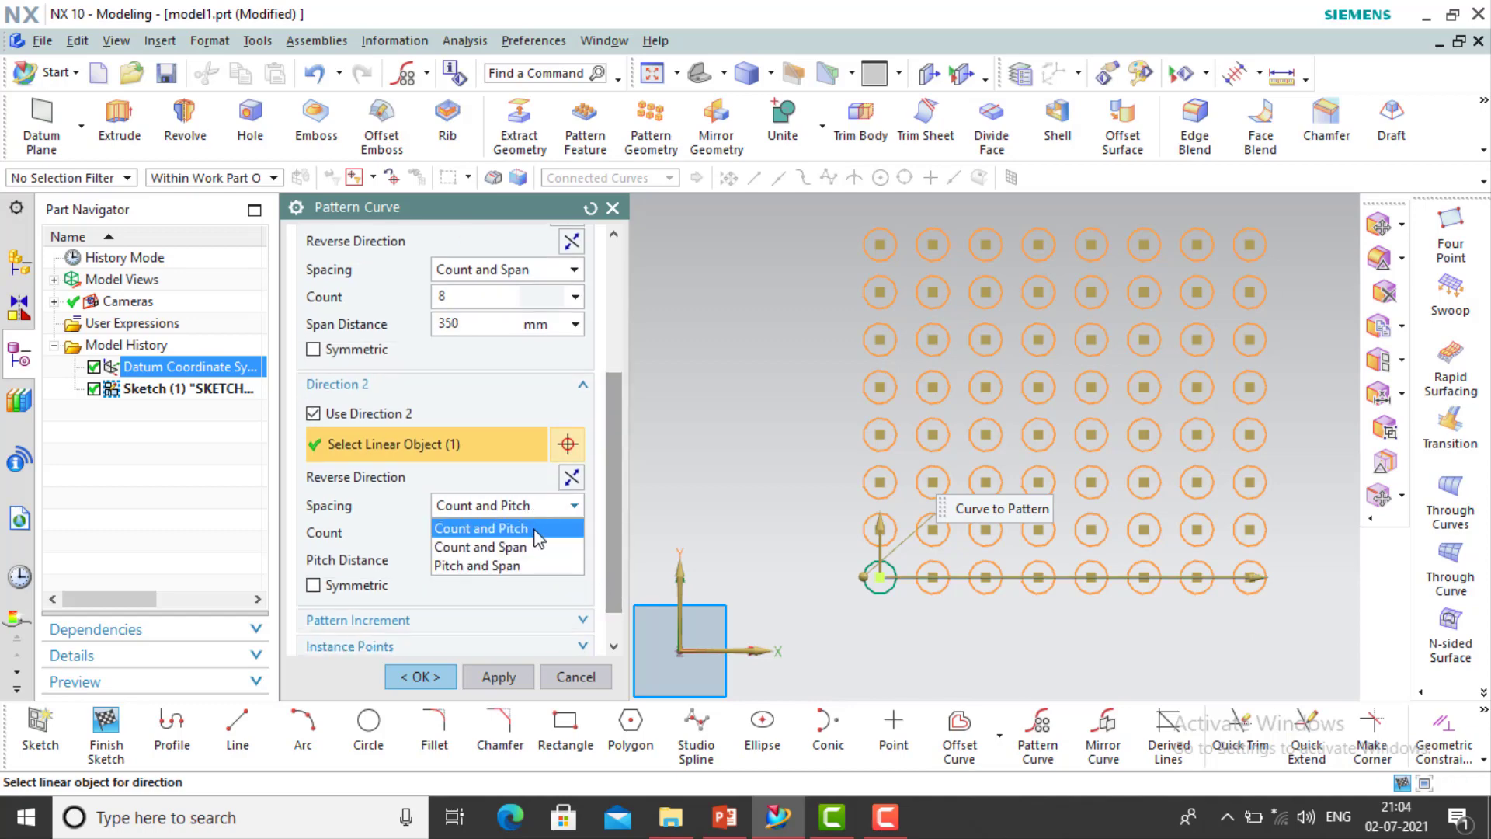
click(539, 547)
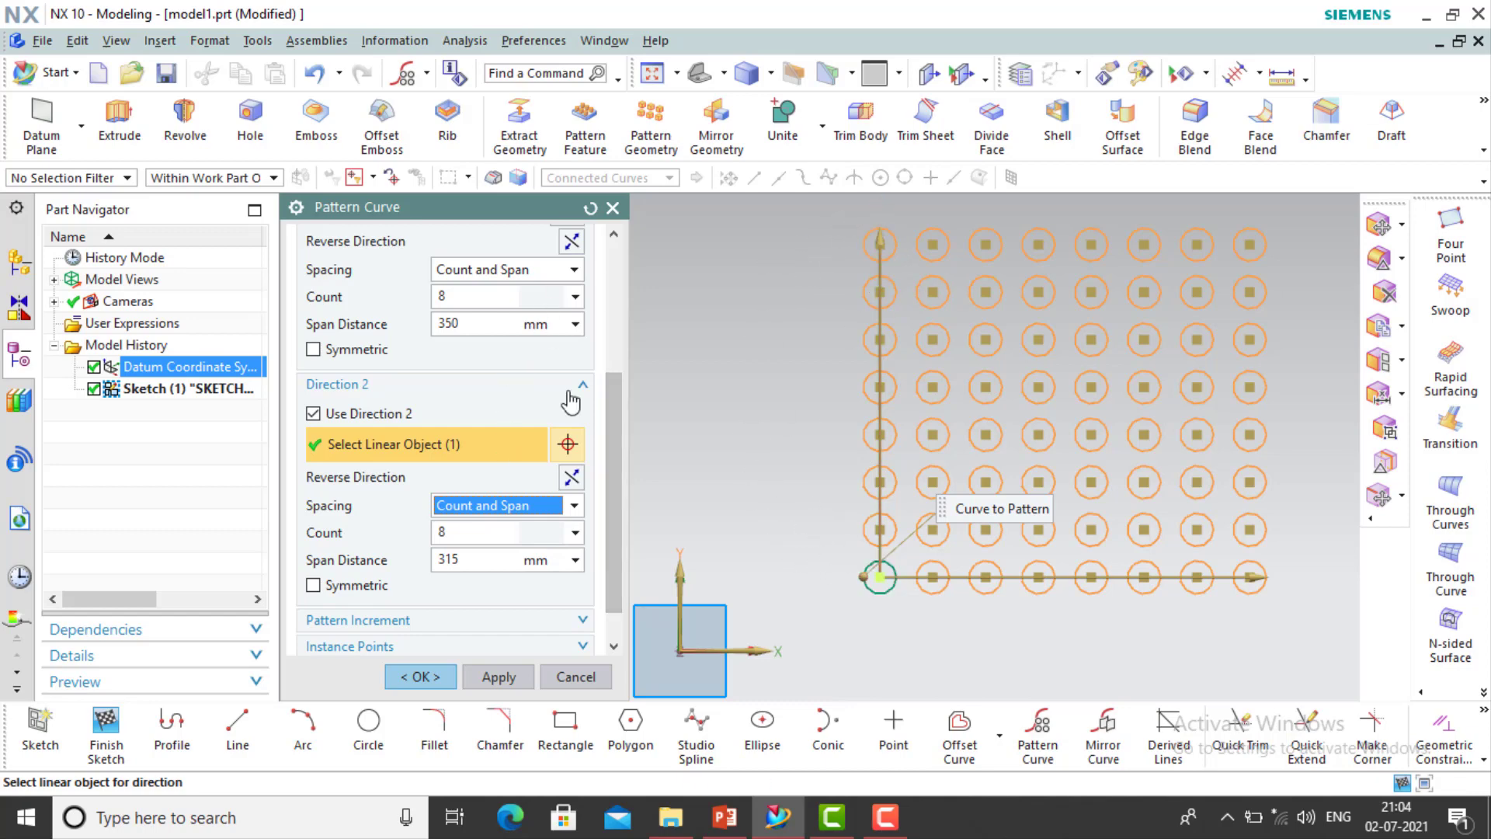
Change the first direction's spacing to Pitch and Span and set its pitch distance to 55 mm
drag(614, 430, 603, 367)
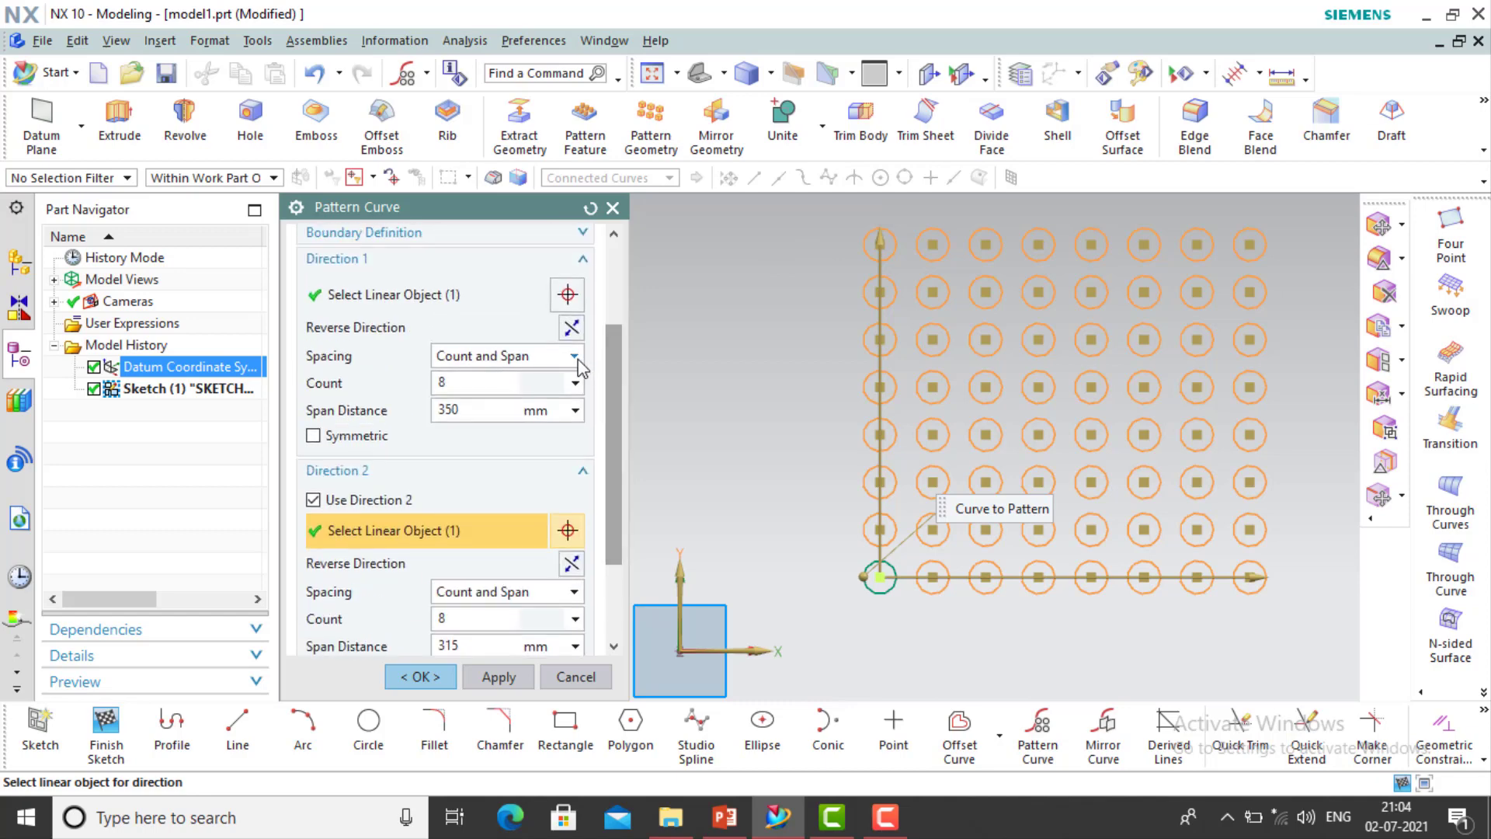
click(574, 356)
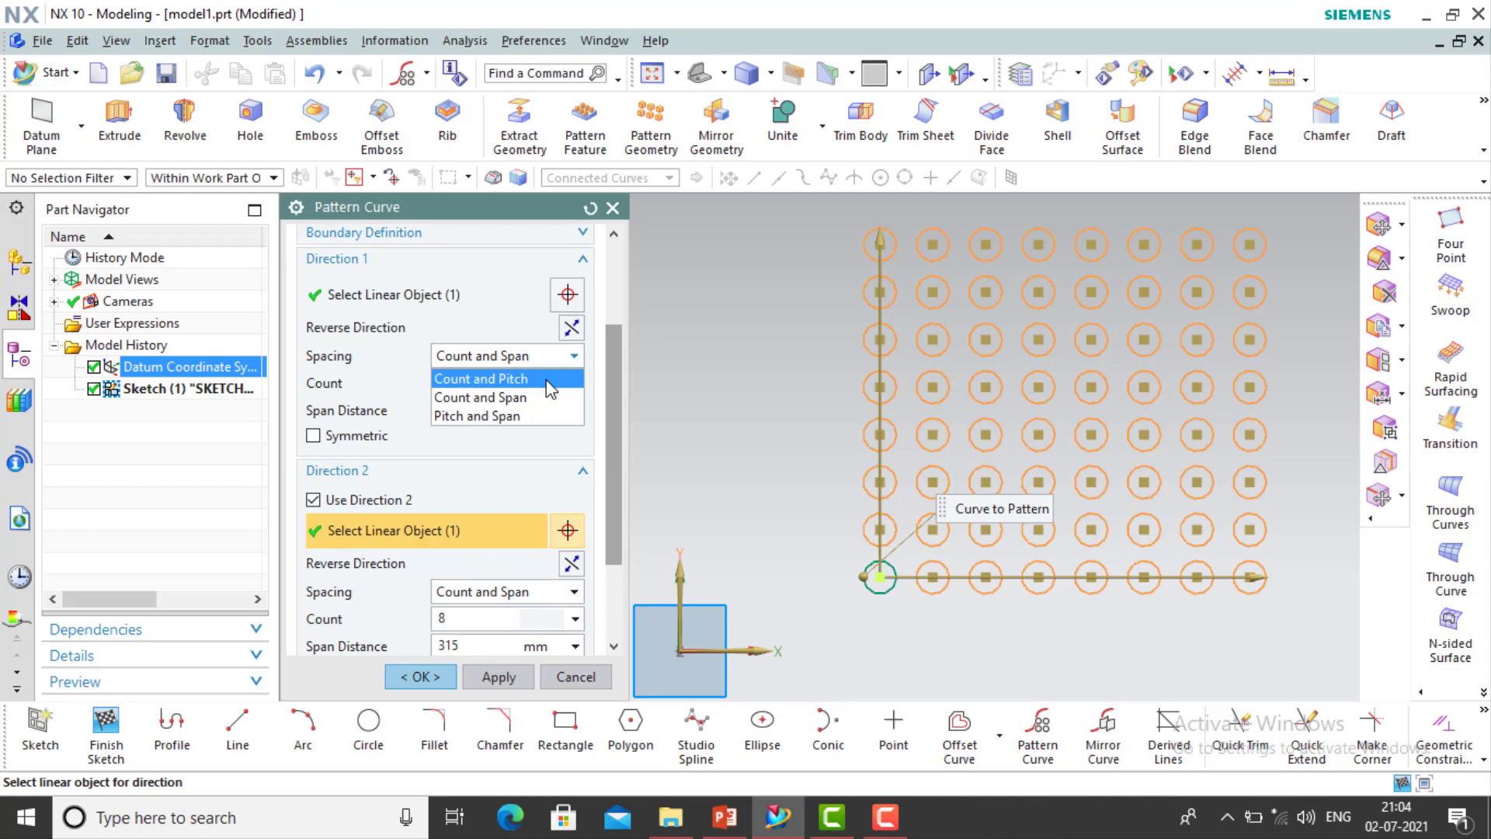
click(529, 398)
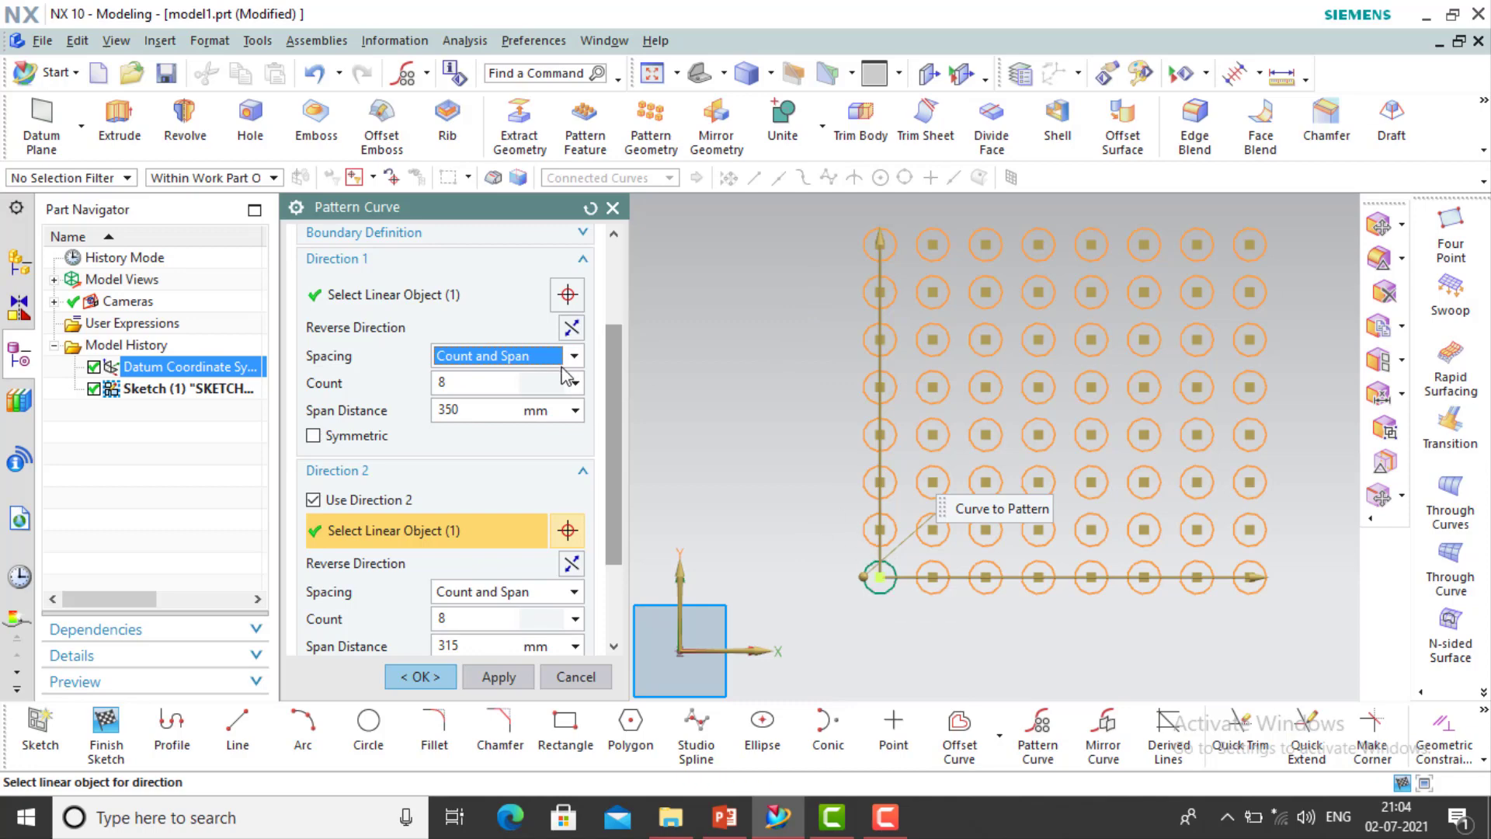
click(575, 357)
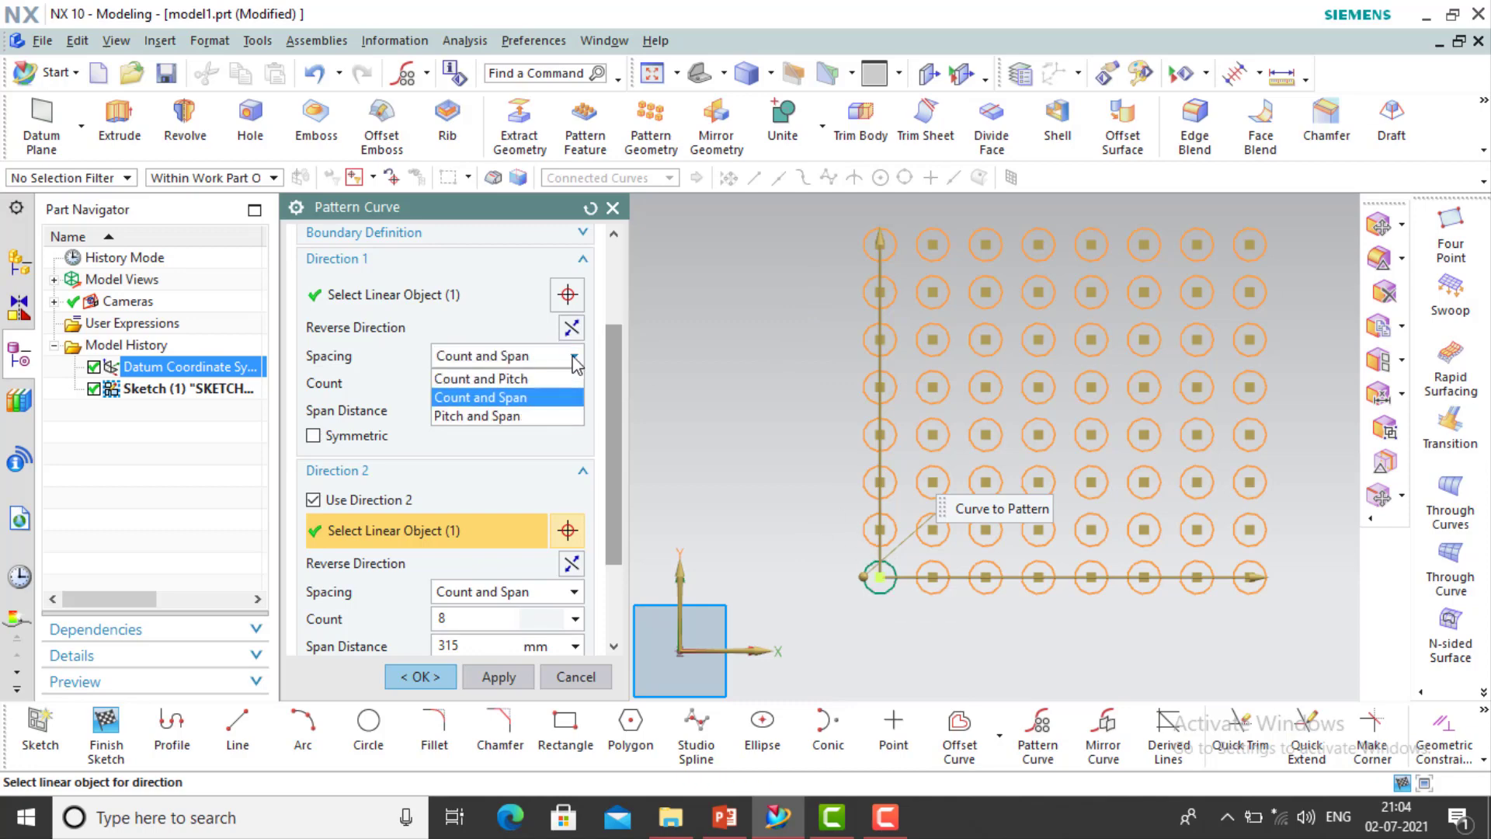
click(460, 417)
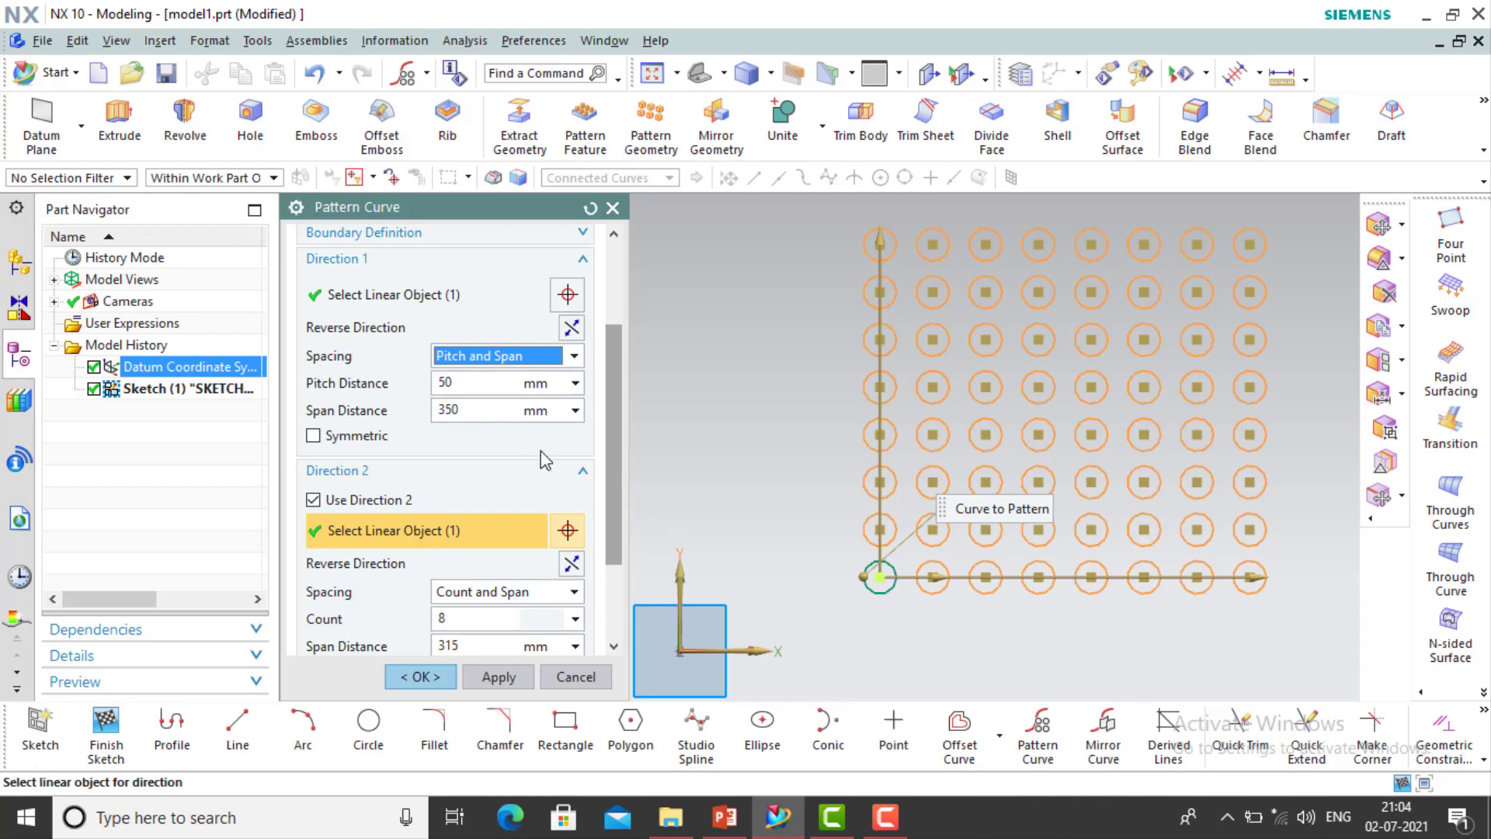
double_click(461, 383)
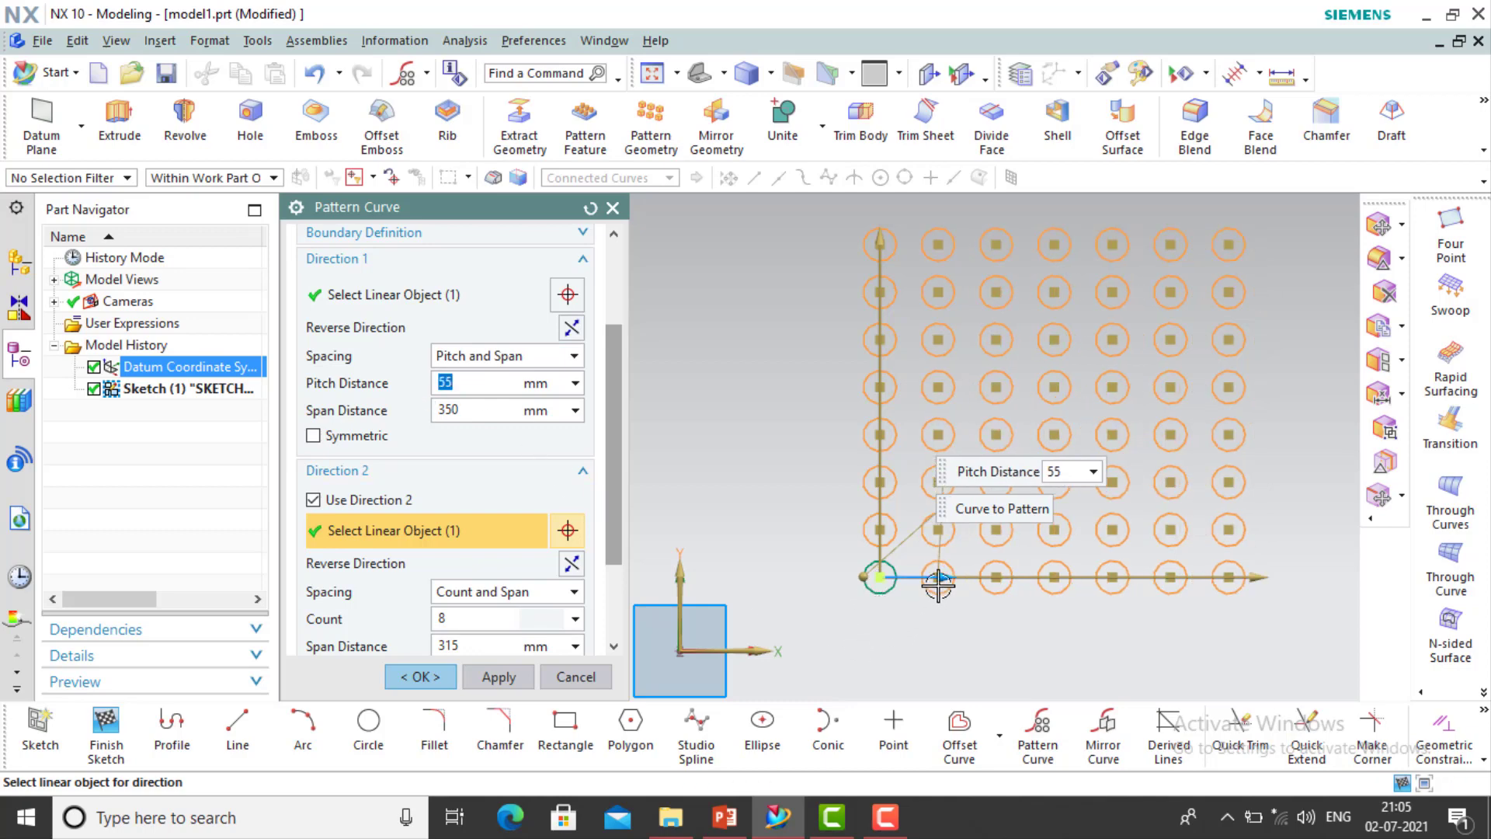
click(473, 410)
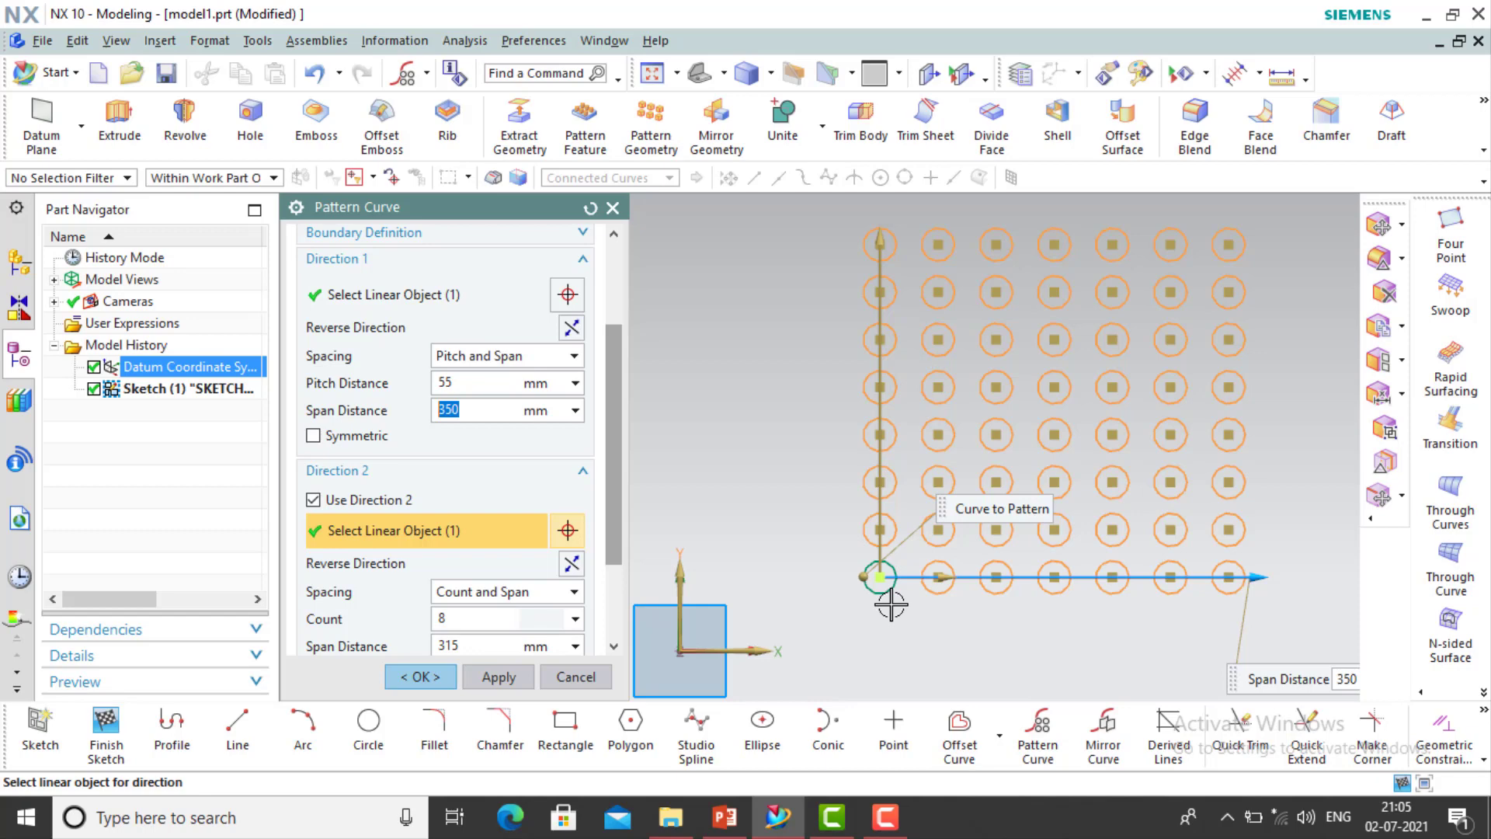
Change the second direction's spacing to Pitch and Span
drag(614, 553, 613, 596)
click(575, 511)
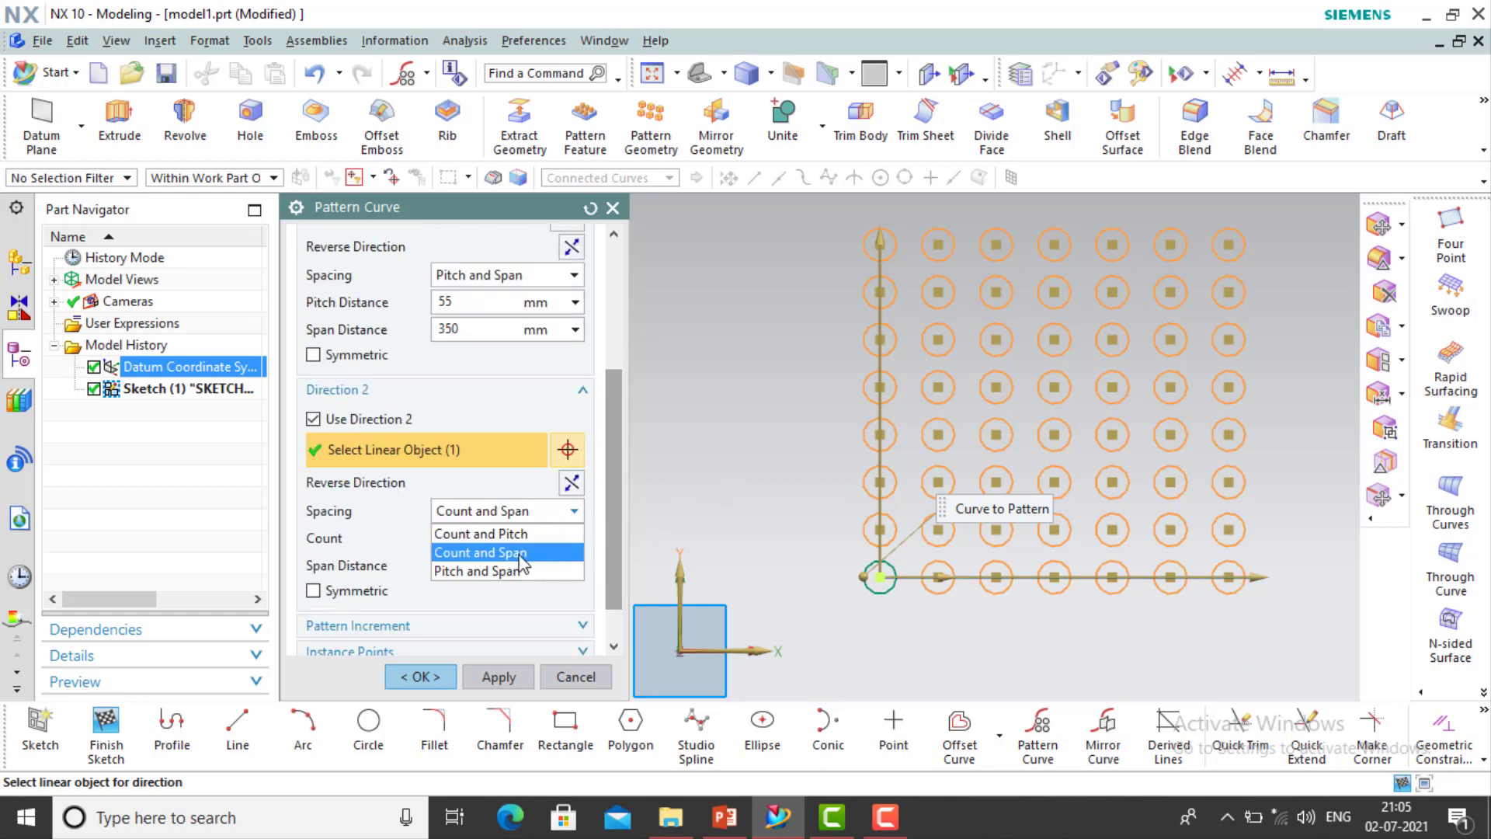
click(512, 572)
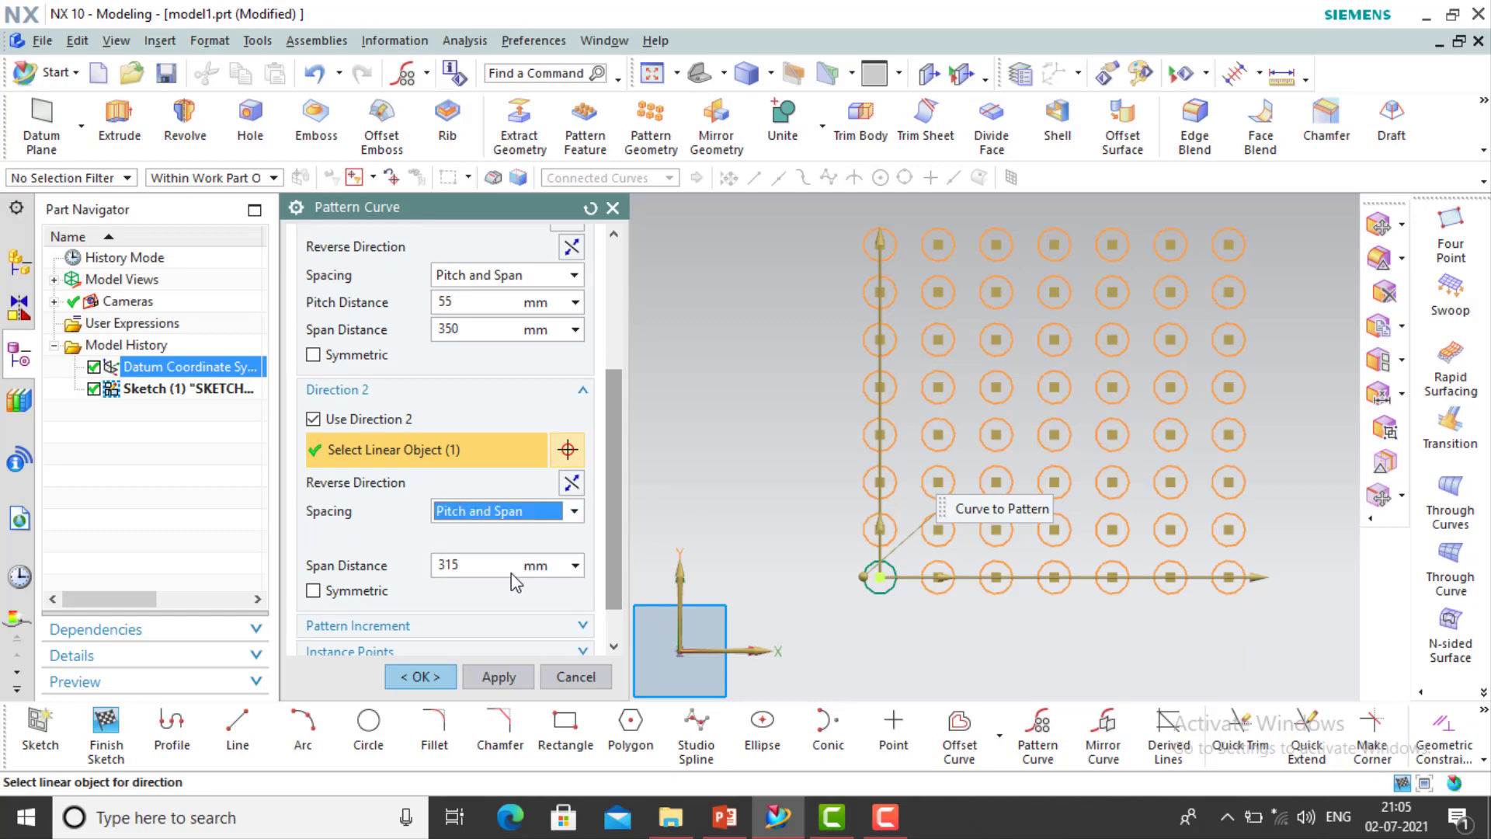
Make the pattern symmetric in both the first and the second direction, and create it
drag(615, 476, 615, 438)
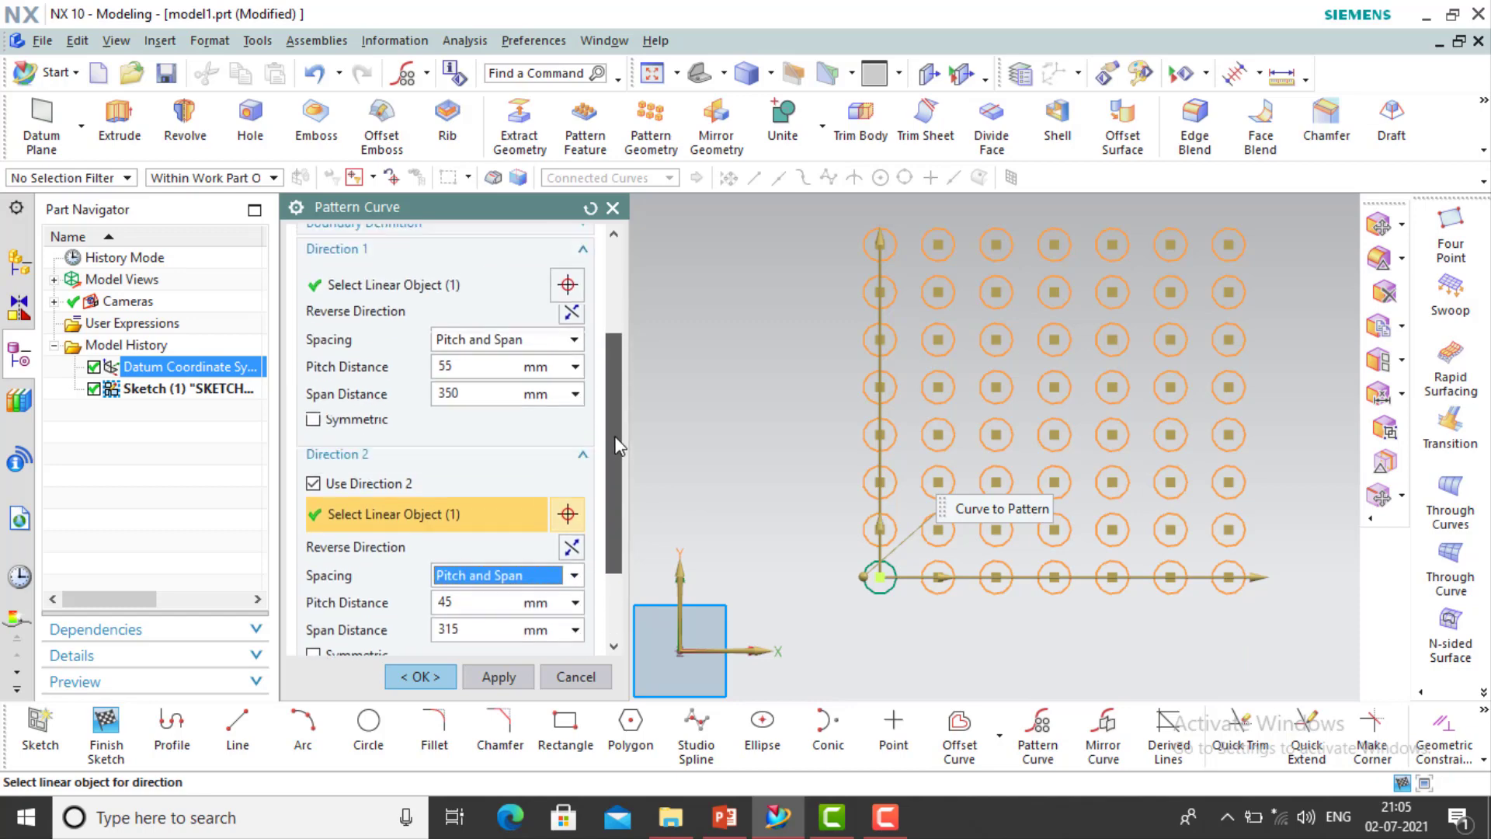
click(314, 427)
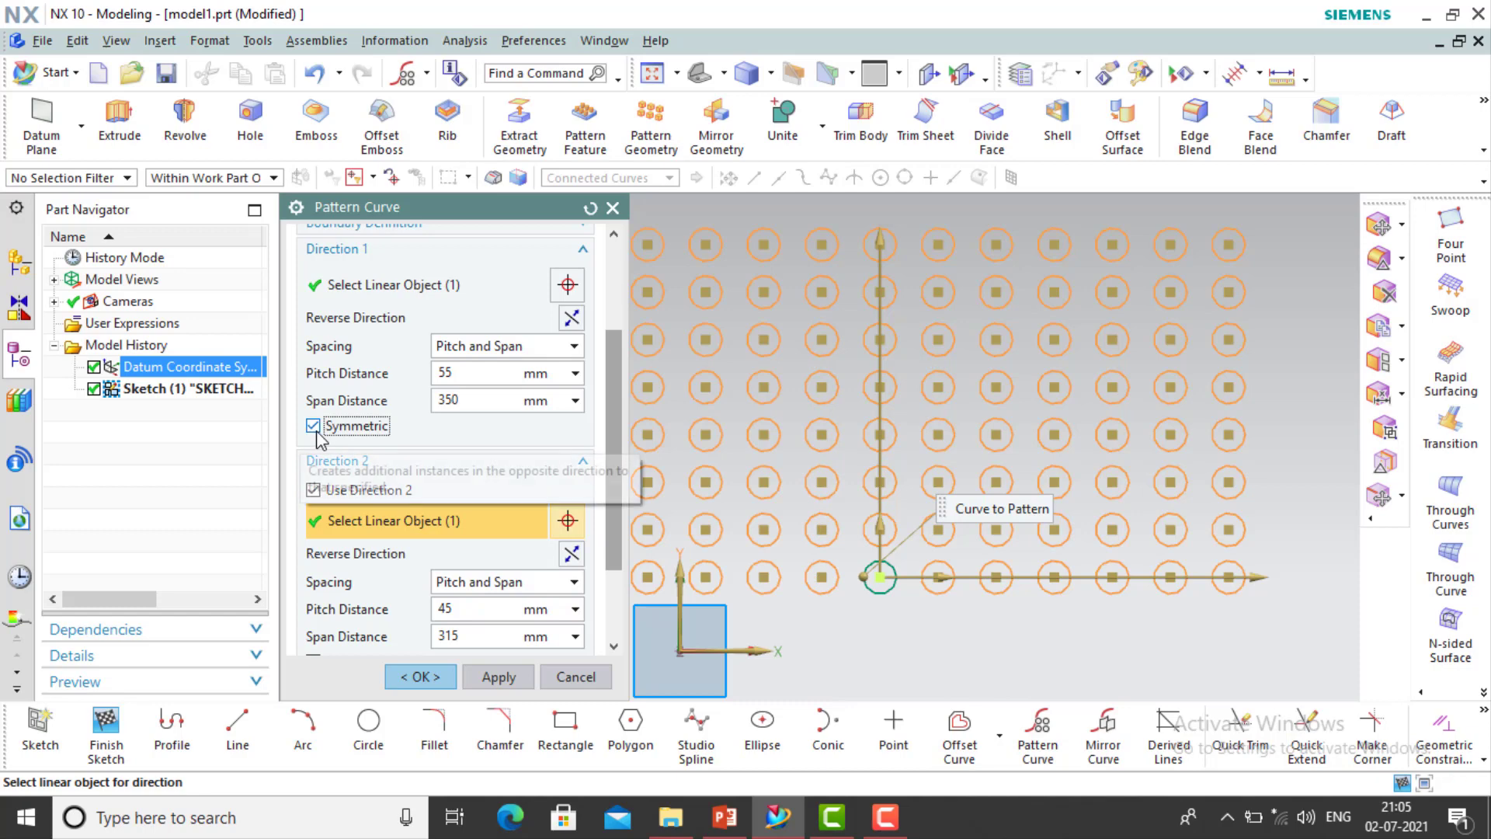
drag(430, 213, 231, 213)
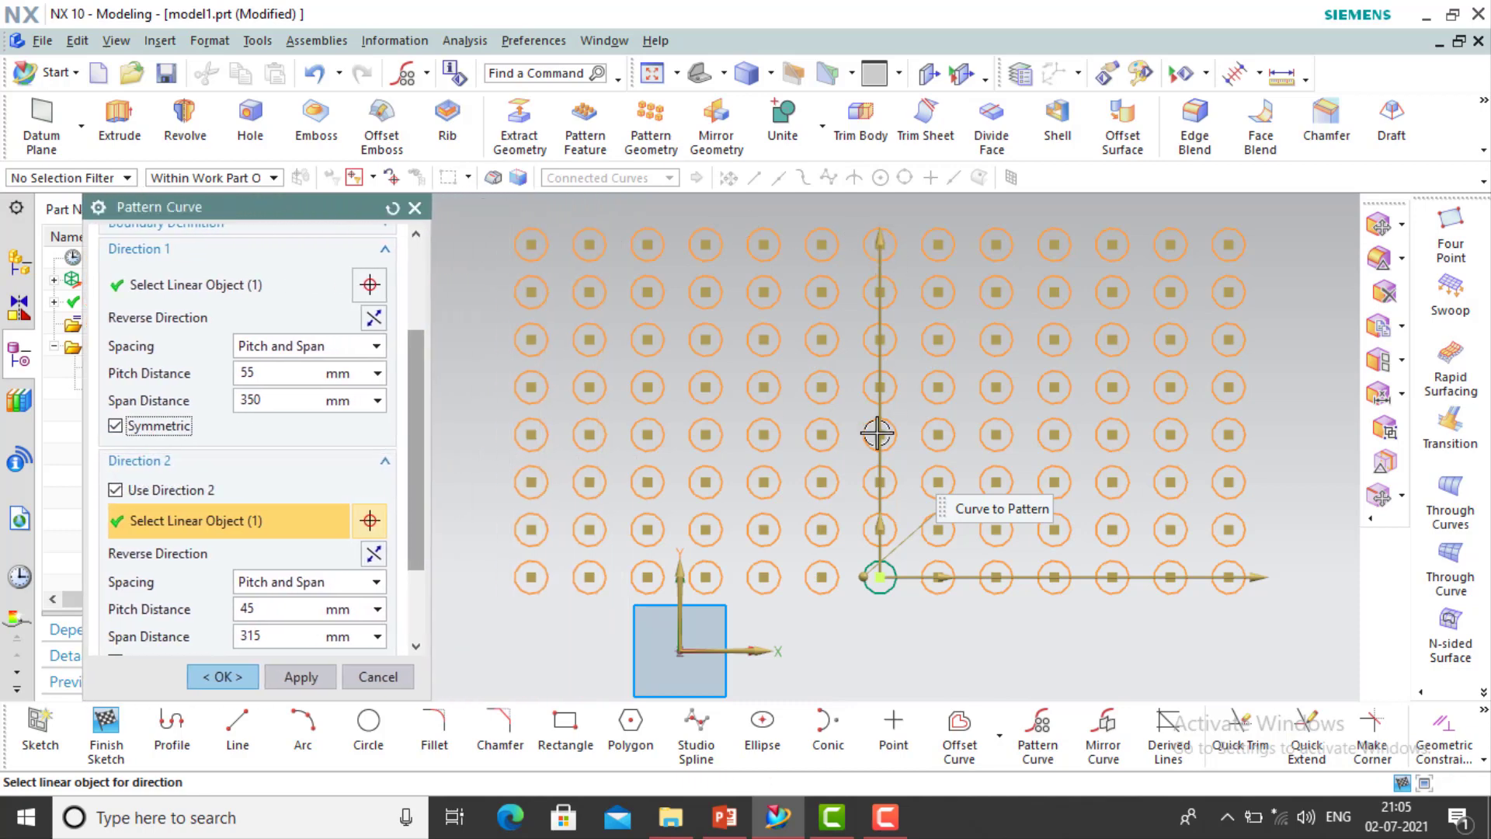
scroll(744, 307, down, 2)
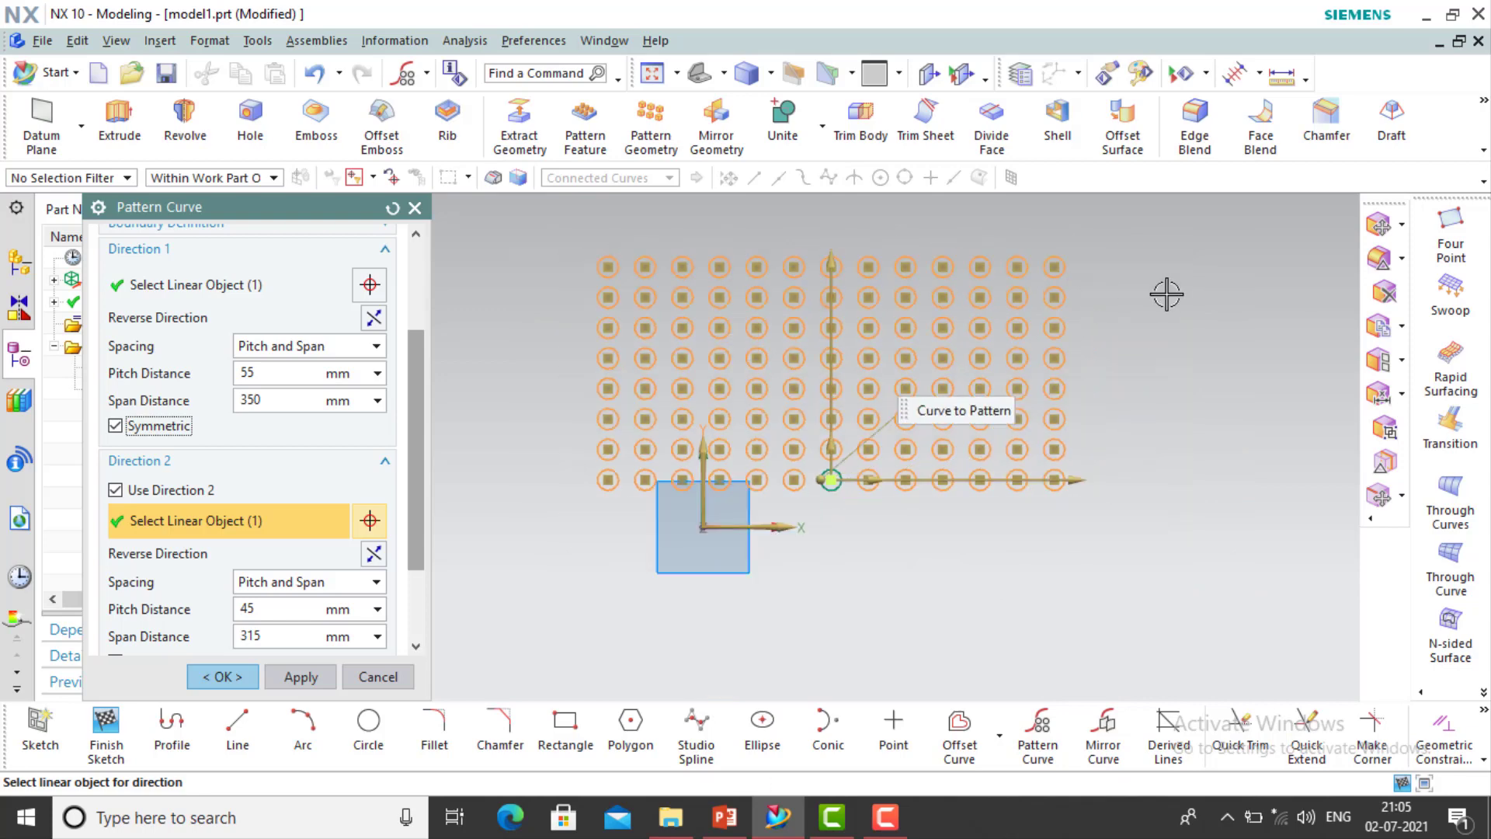
scroll(407, 555, down, 3)
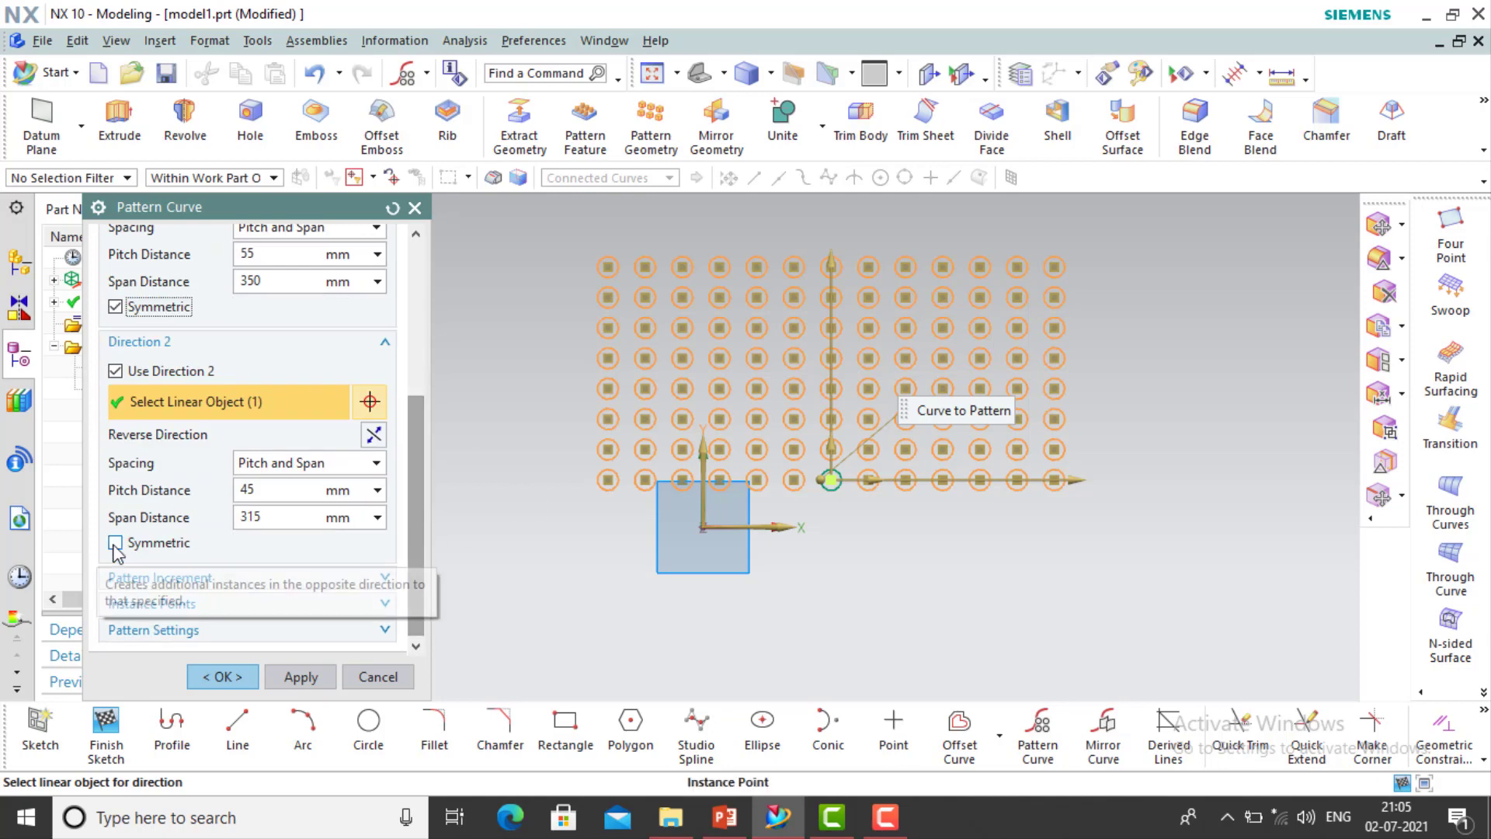
click(115, 543)
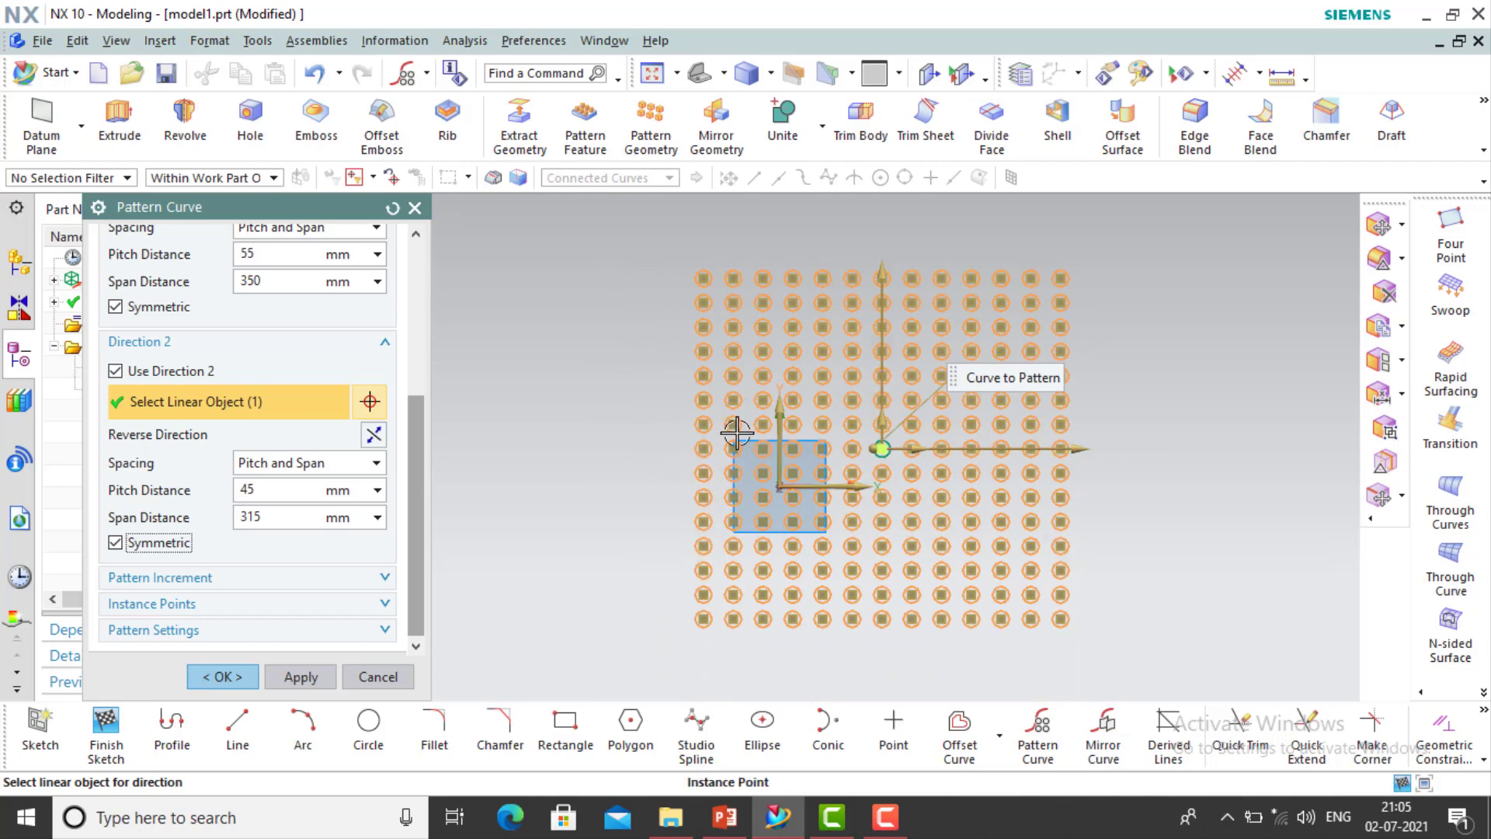
click(227, 678)
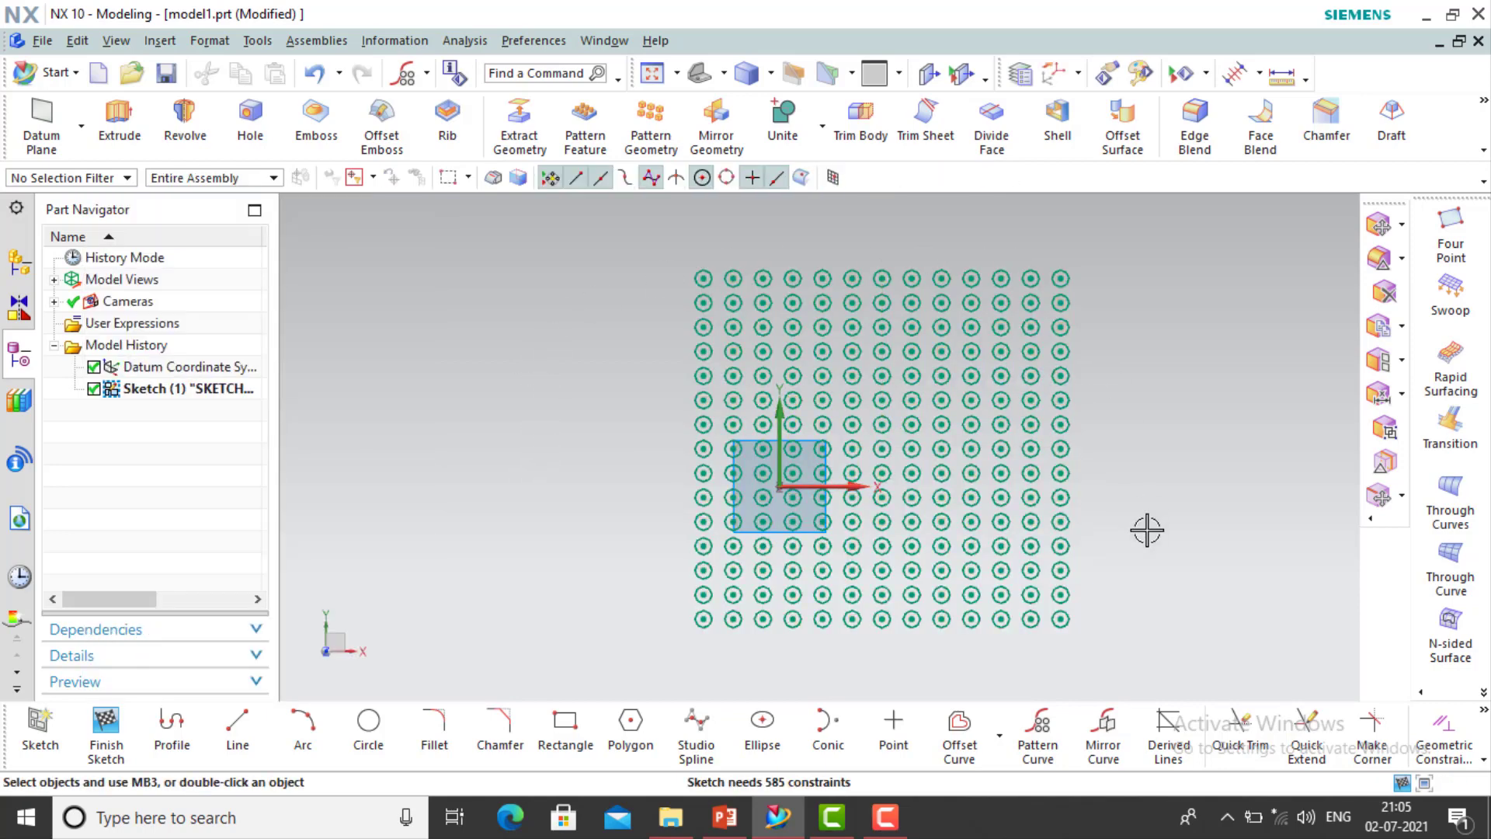
Undo the circle pattern, remove the original circle with Quick Trim, and close the trim command
key(ctrl+z)
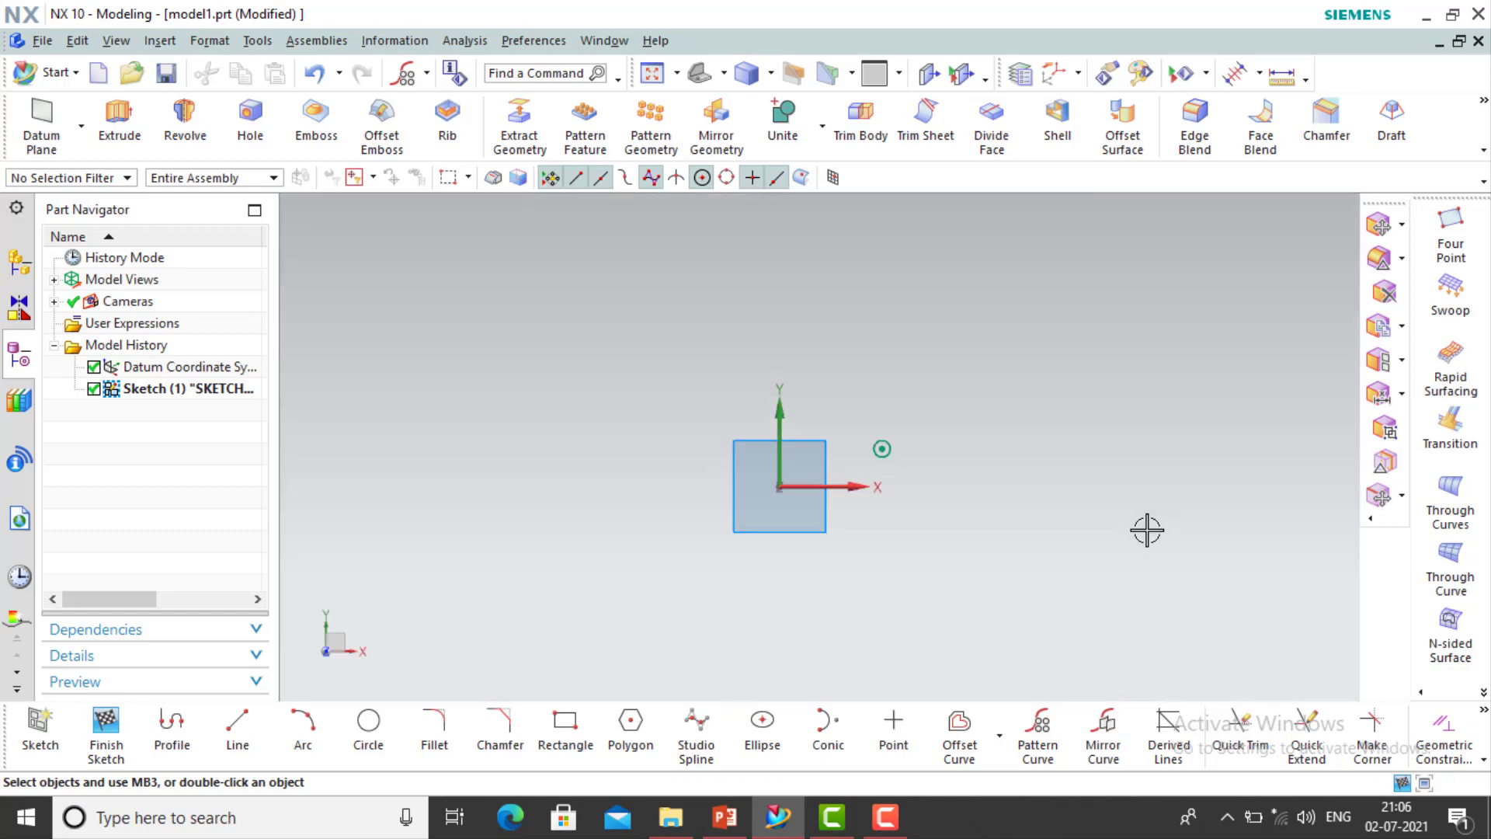
key(t)
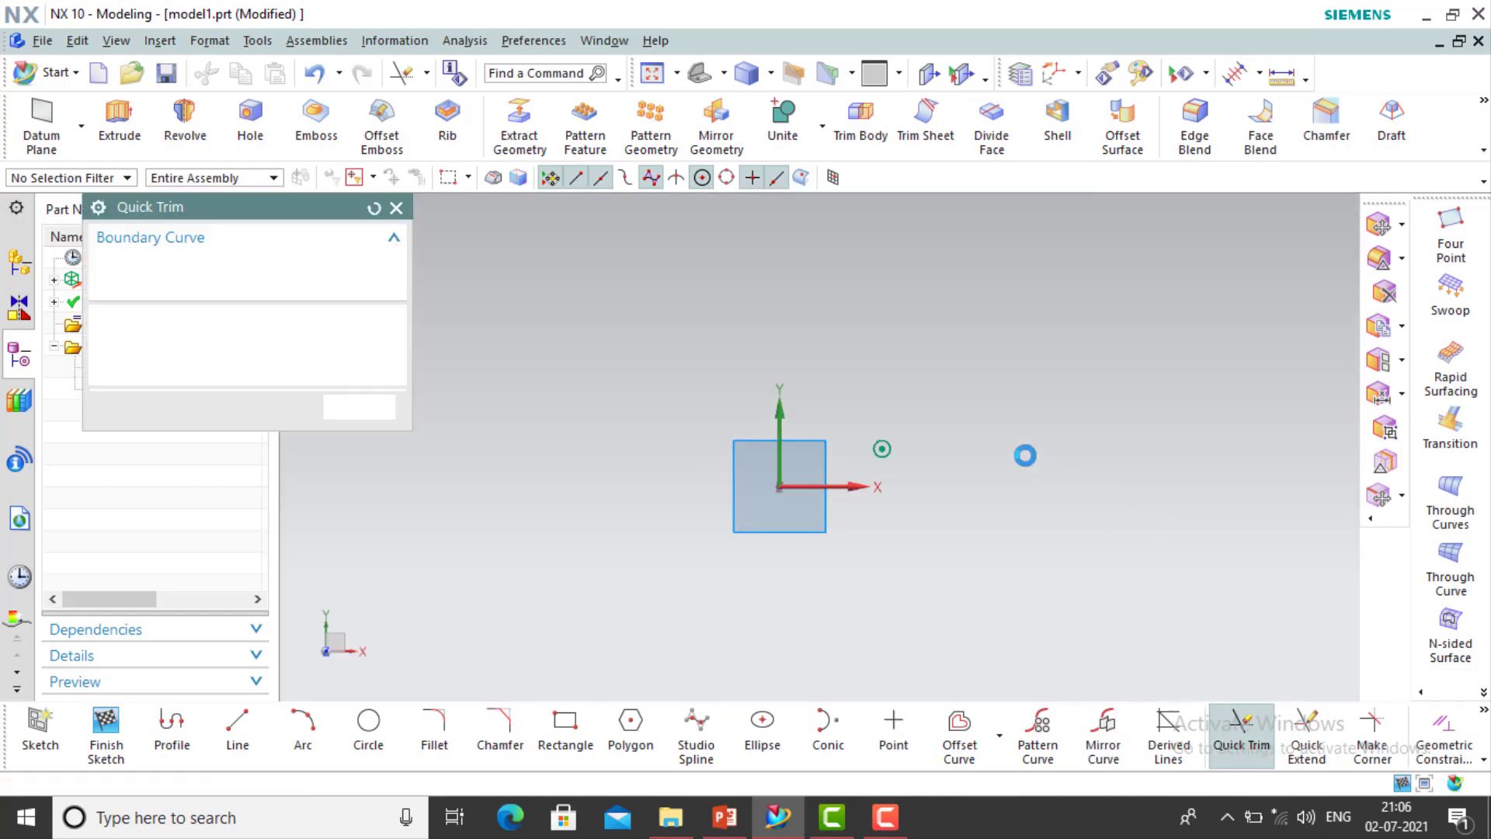
drag(1024, 454, 876, 440)
click(327, 409)
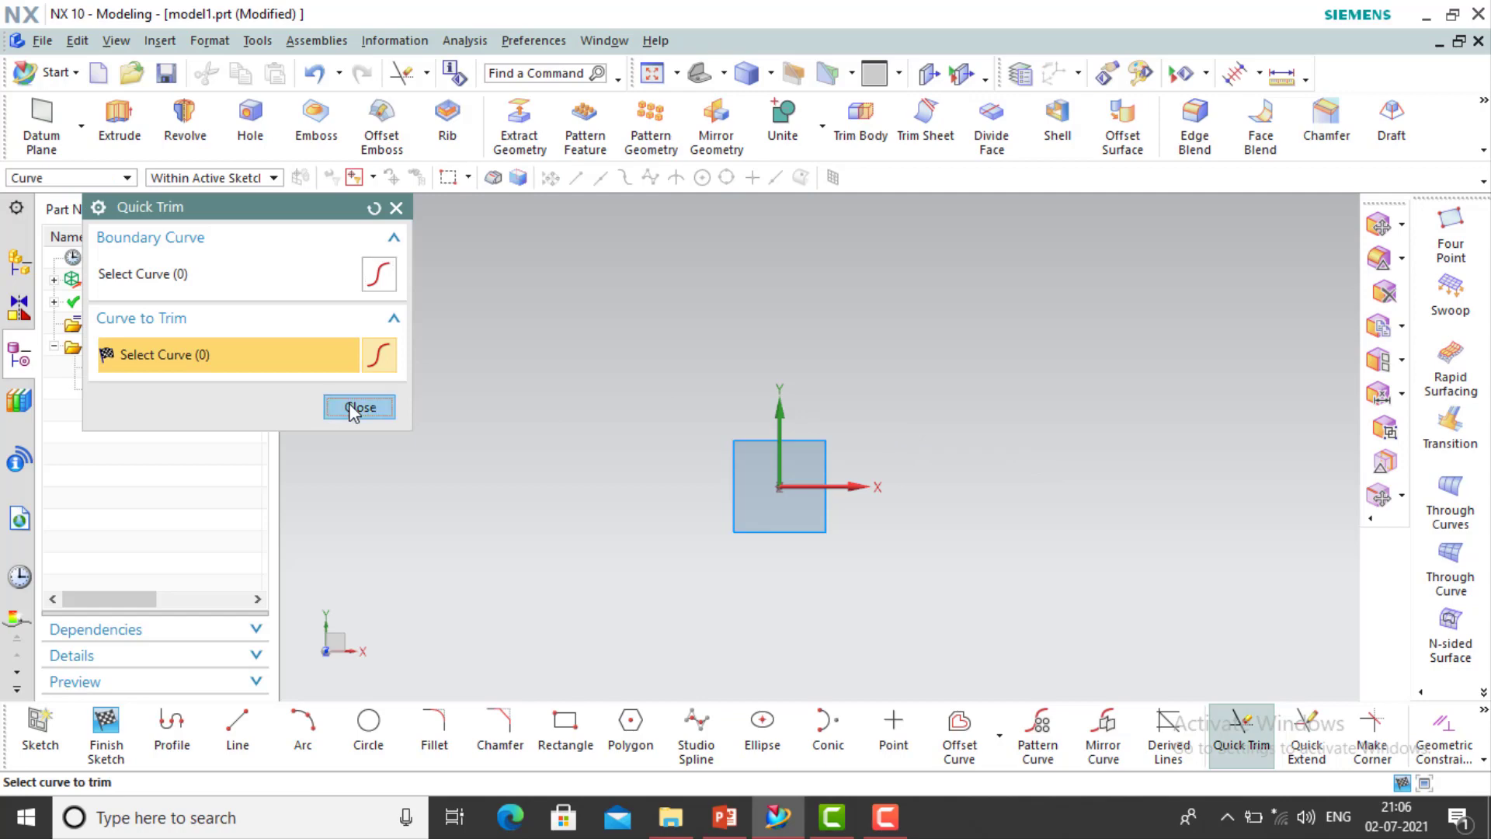
Draw a circle about 493 mm in diameter centred on the sketch origin, and close the Circle command
click(369, 722)
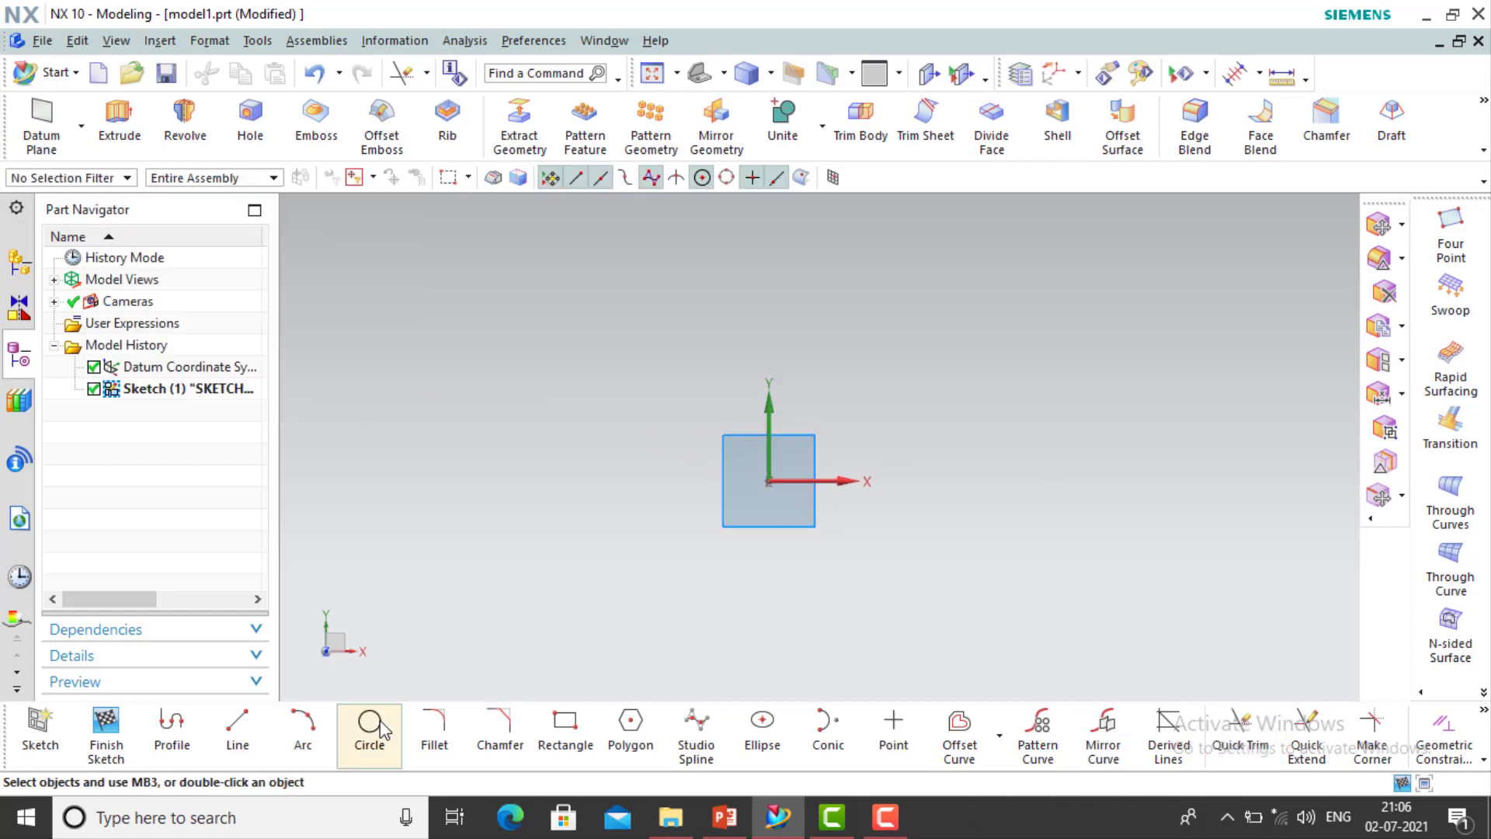
click(769, 481)
click(930, 435)
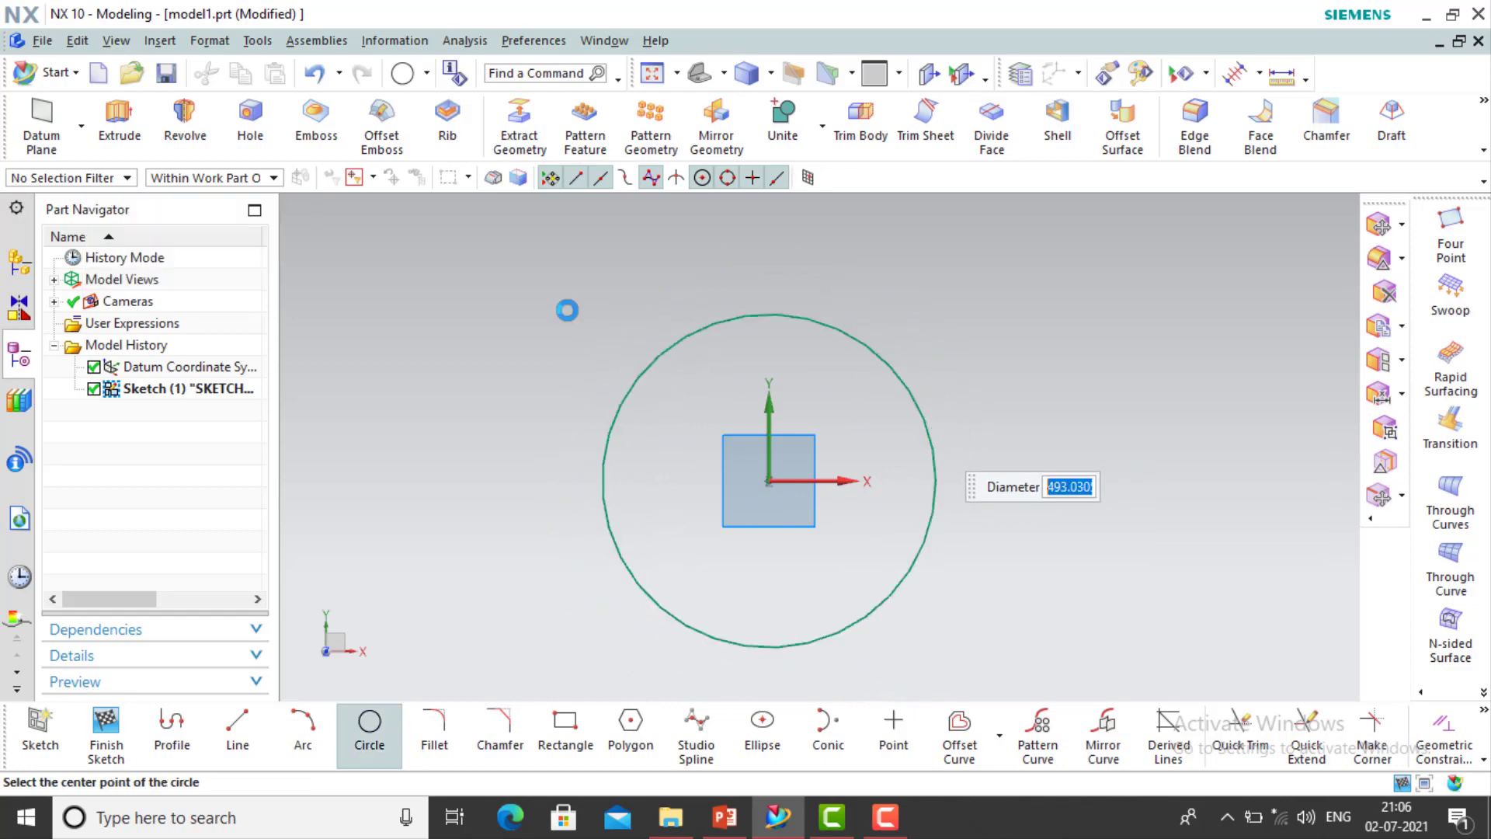
click(299, 207)
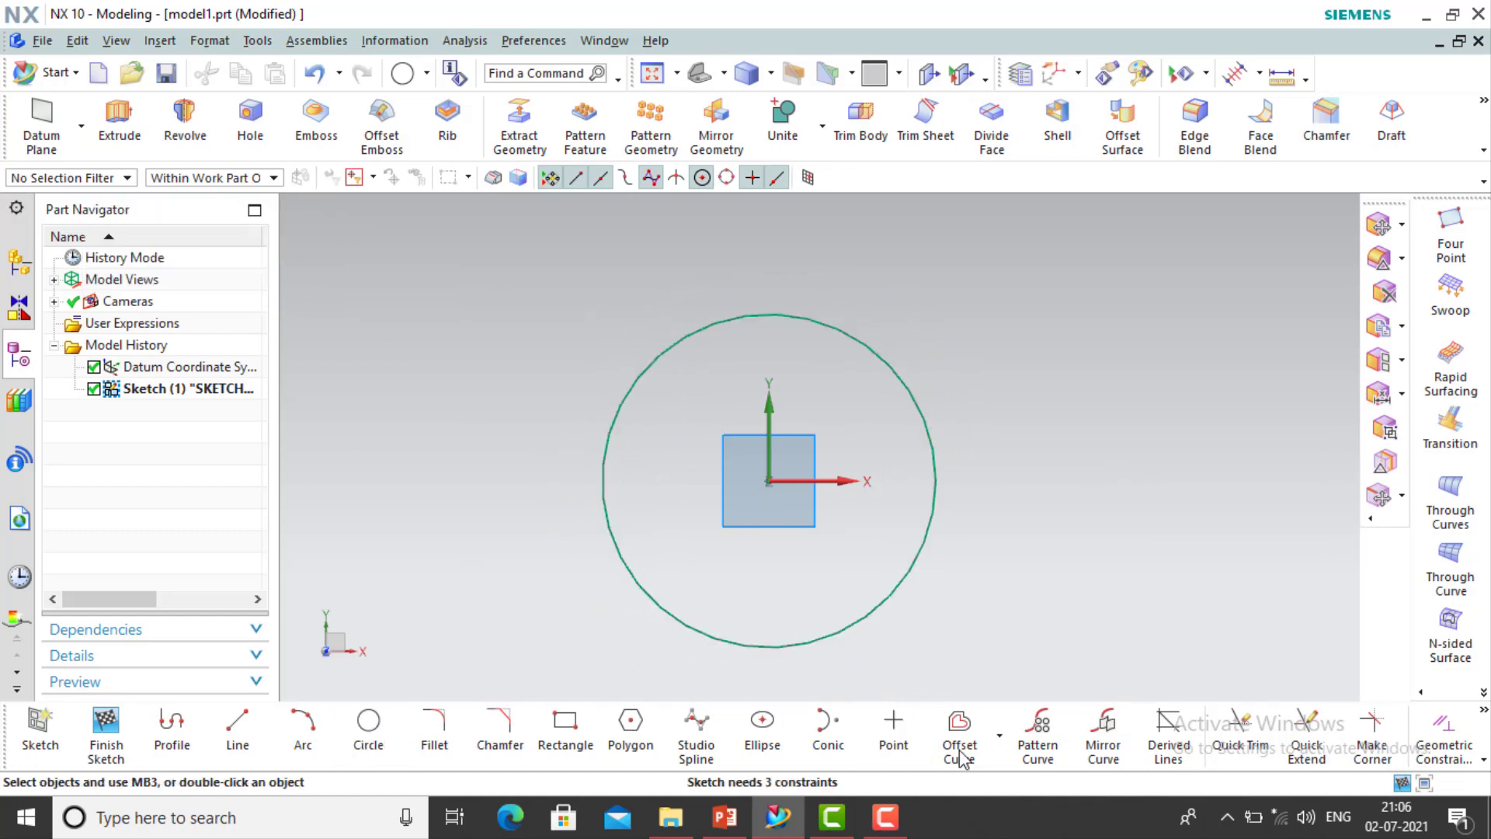
click(999, 735)
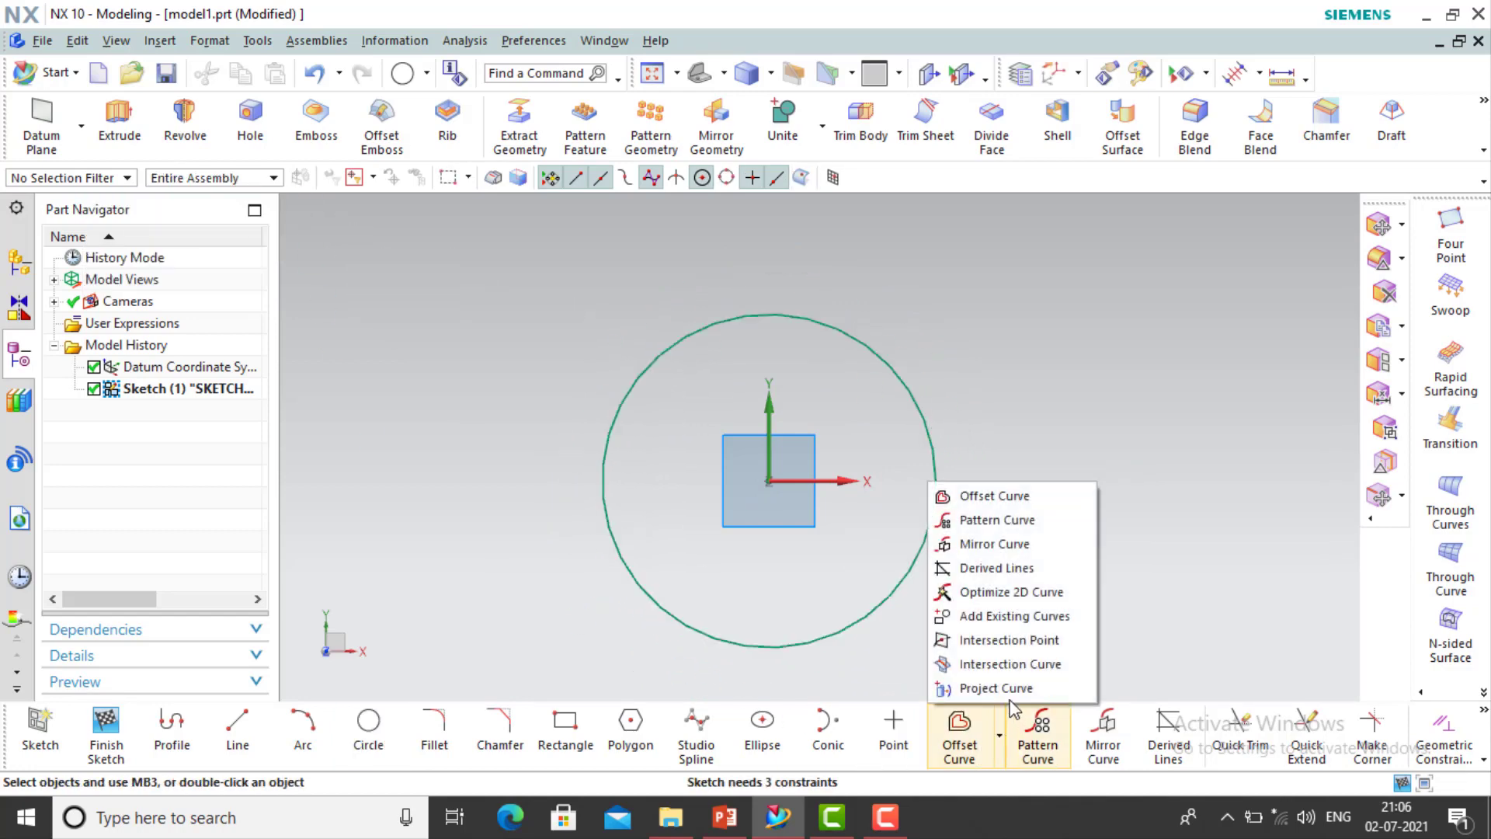
click(1024, 522)
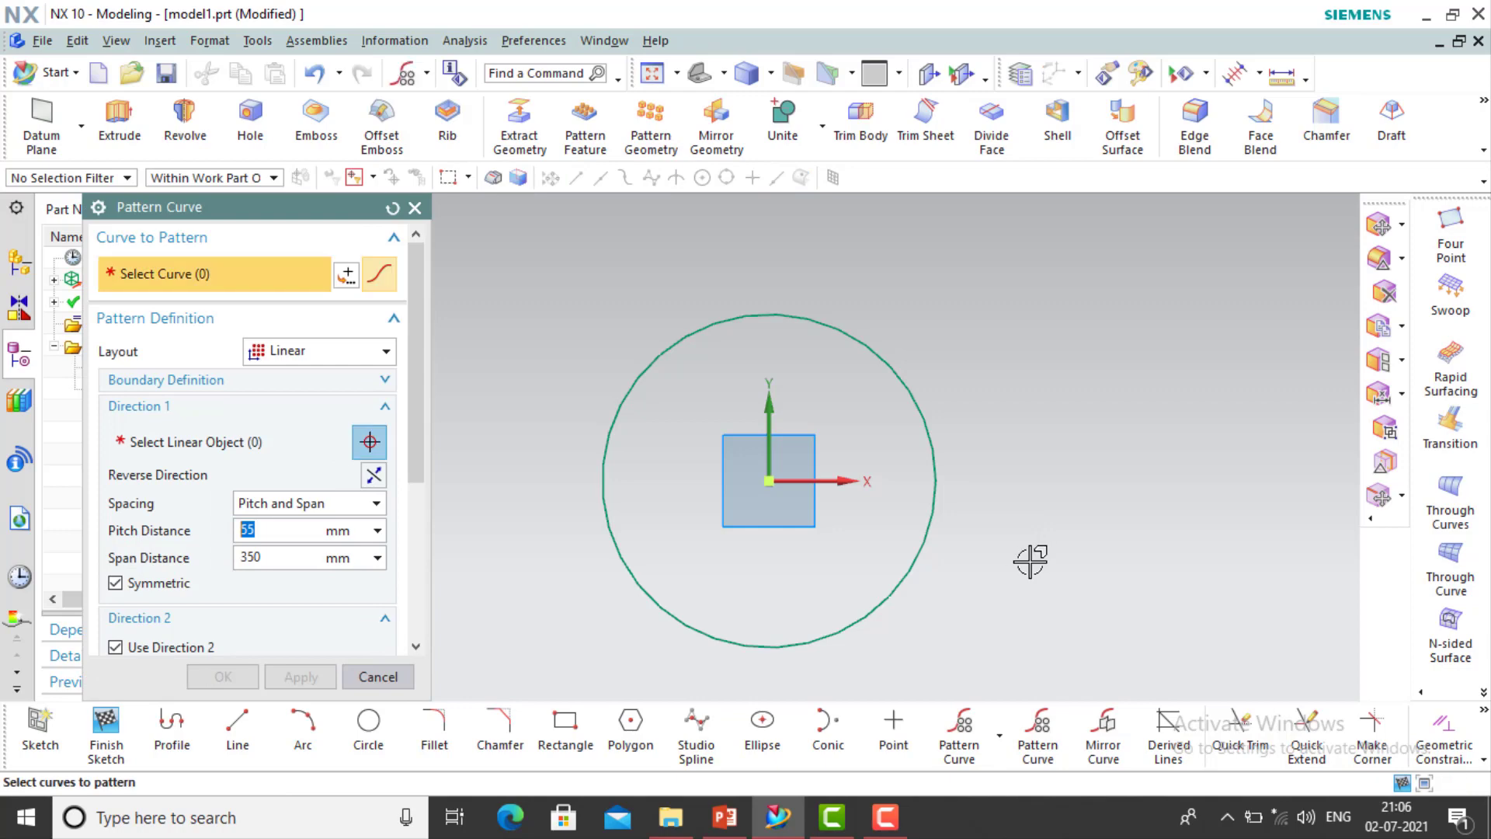
shift+middle_drag(1032, 559, 1275, 549)
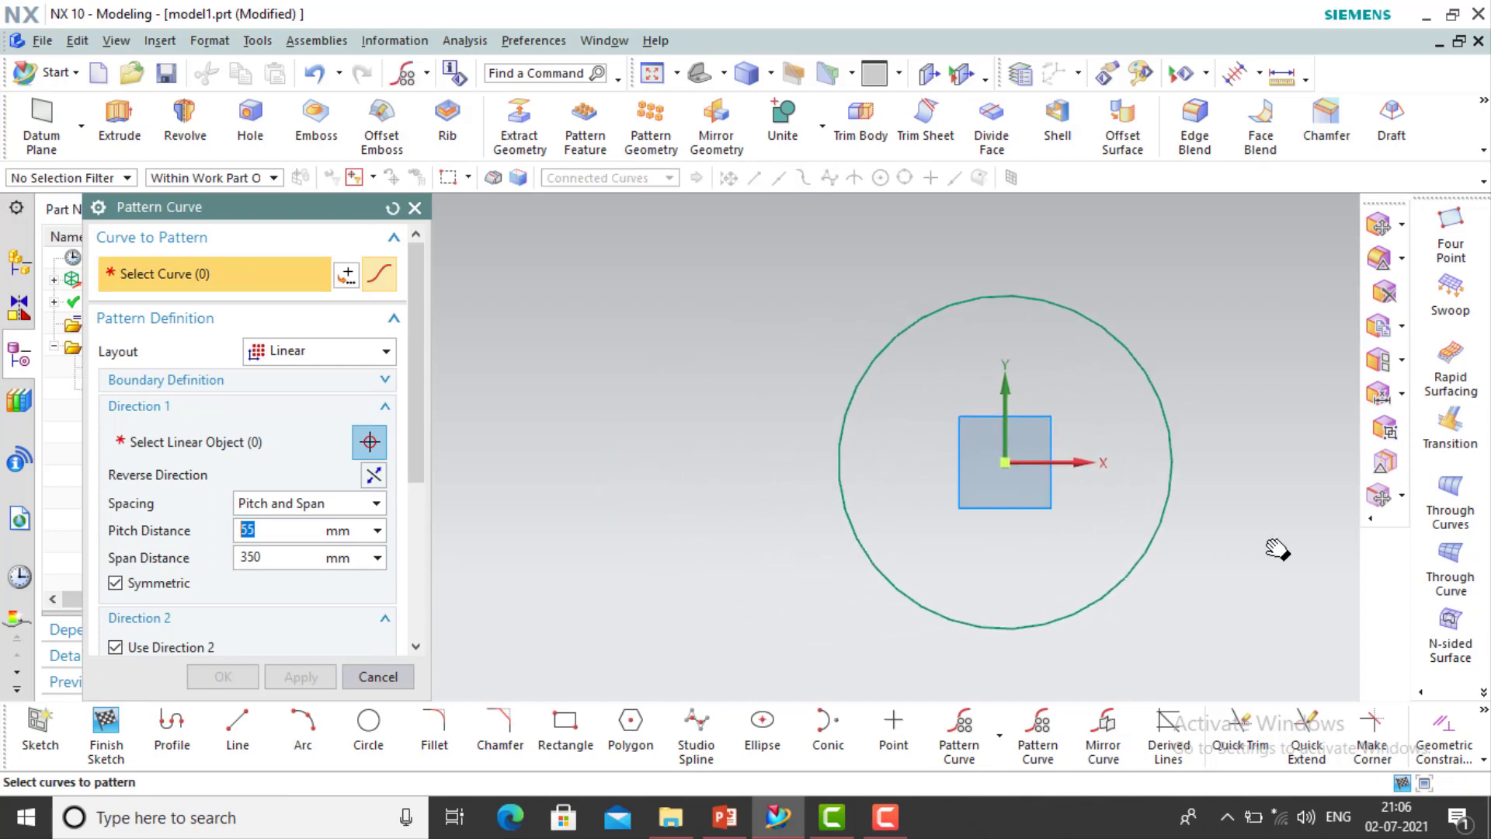
drag(320, 215, 496, 231)
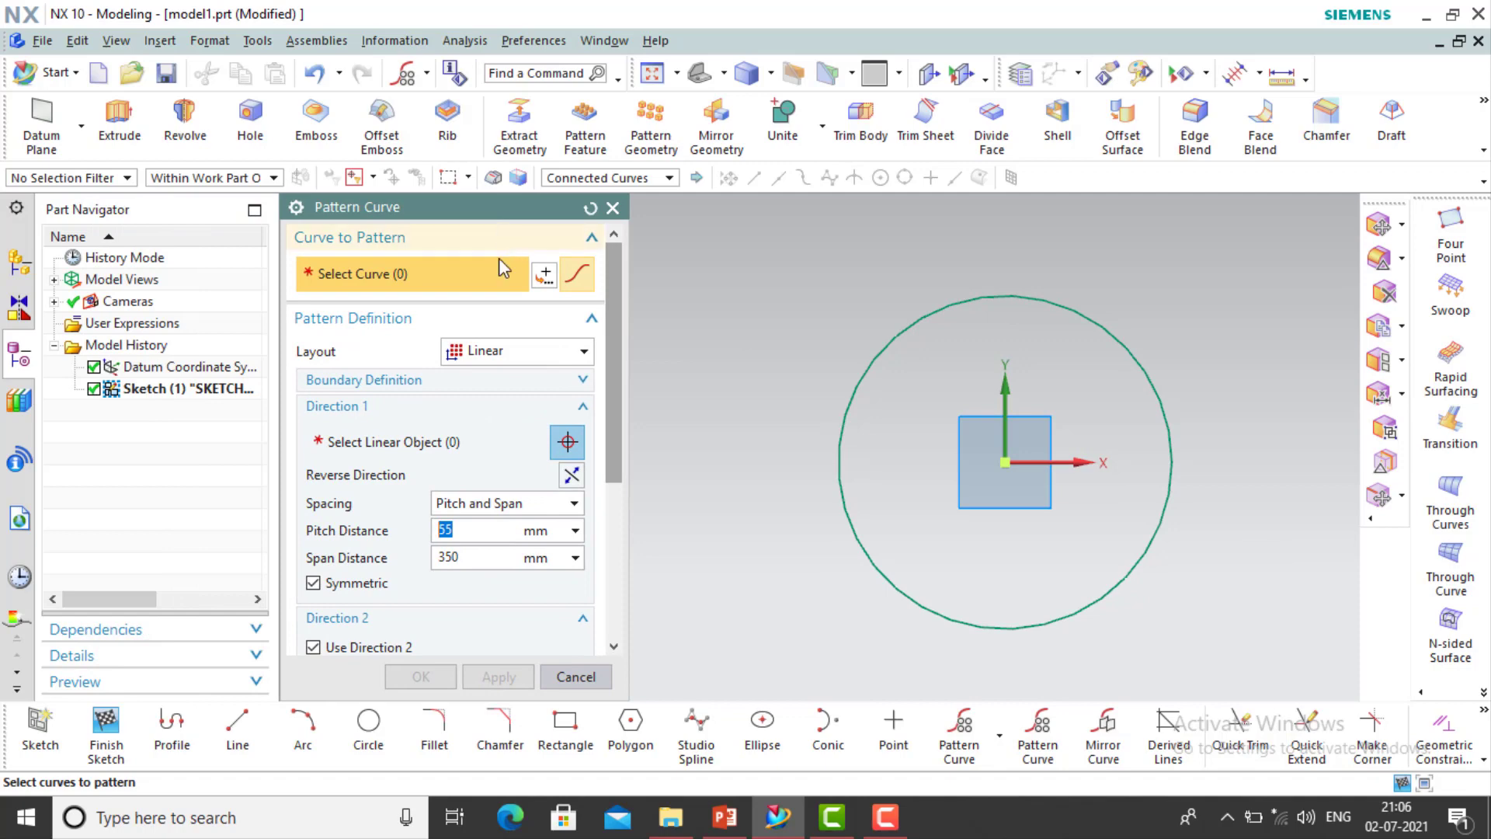
shift+middle_drag(756, 473, 748, 505)
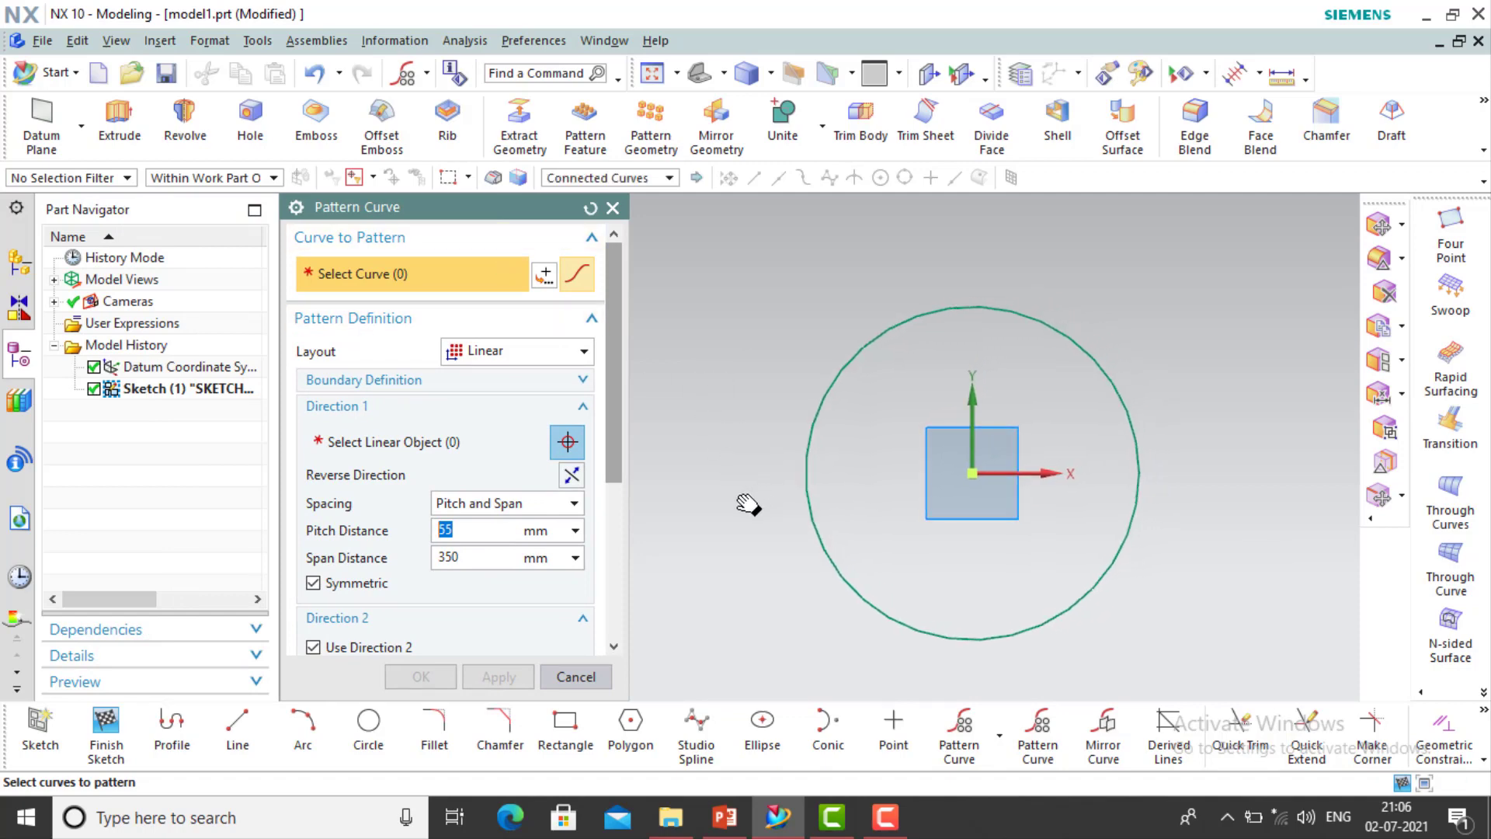
click(581, 353)
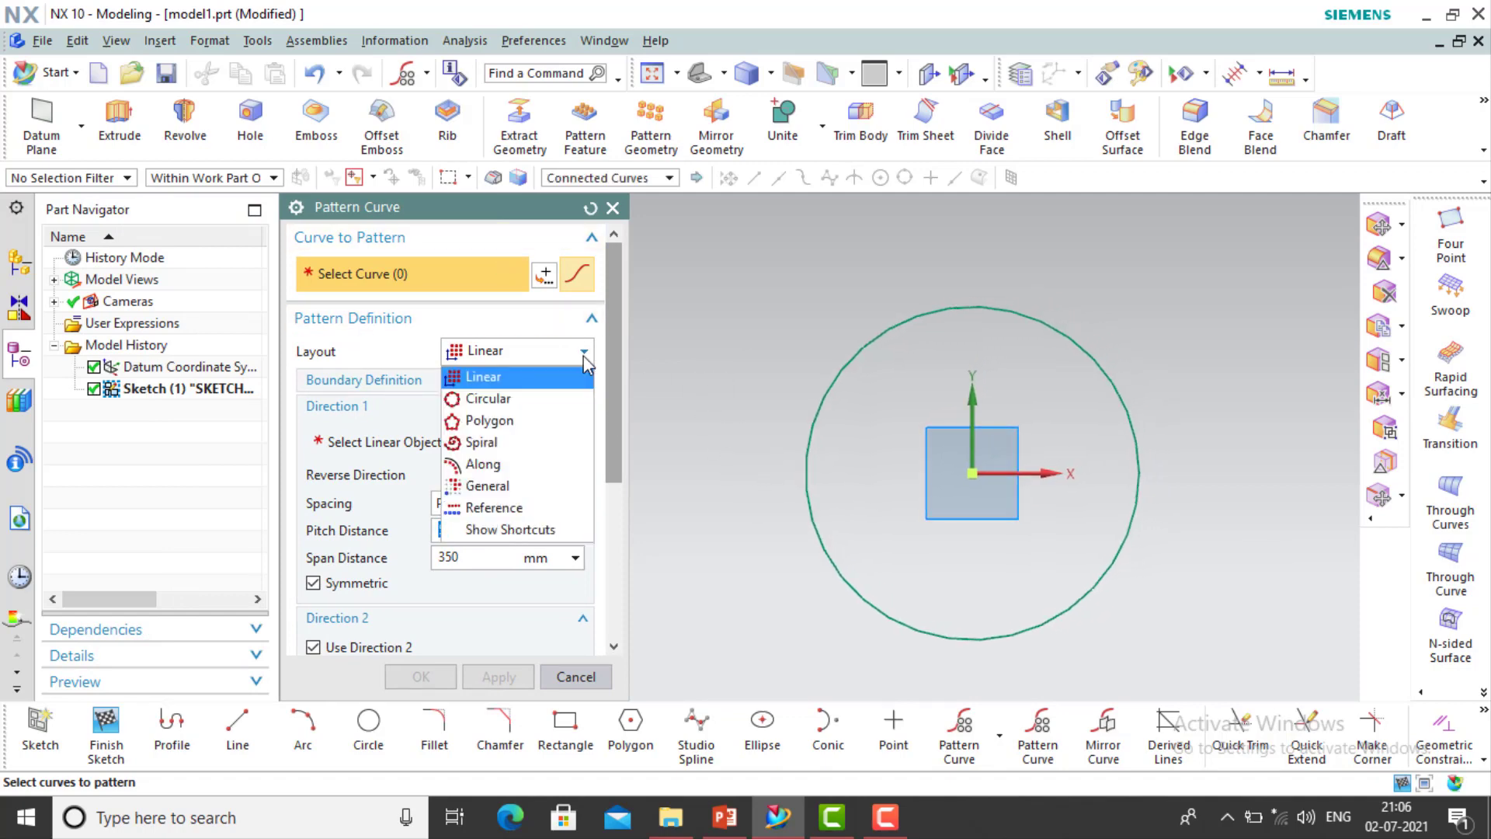
click(487, 398)
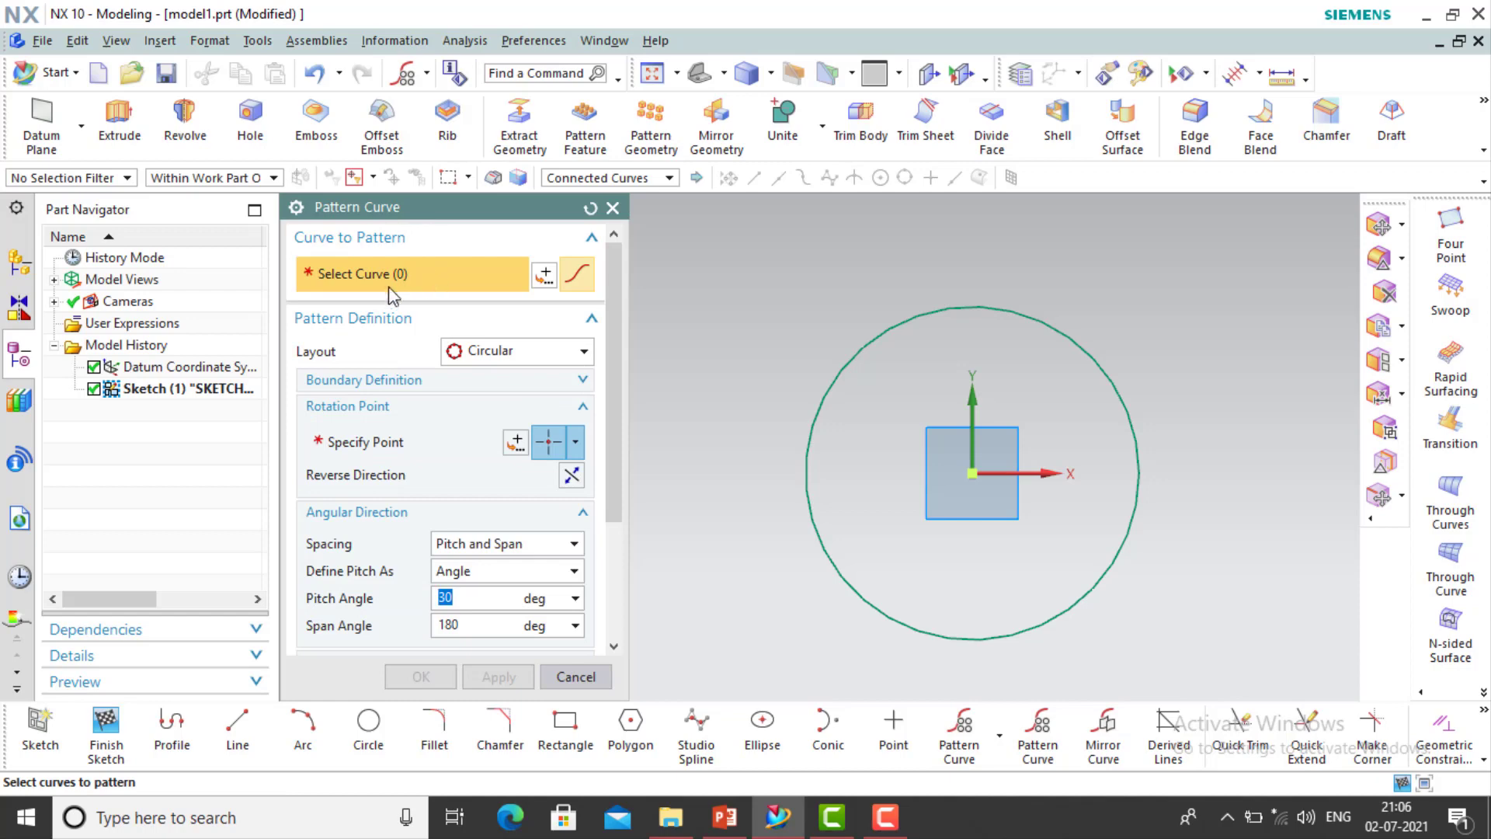
click(597, 673)
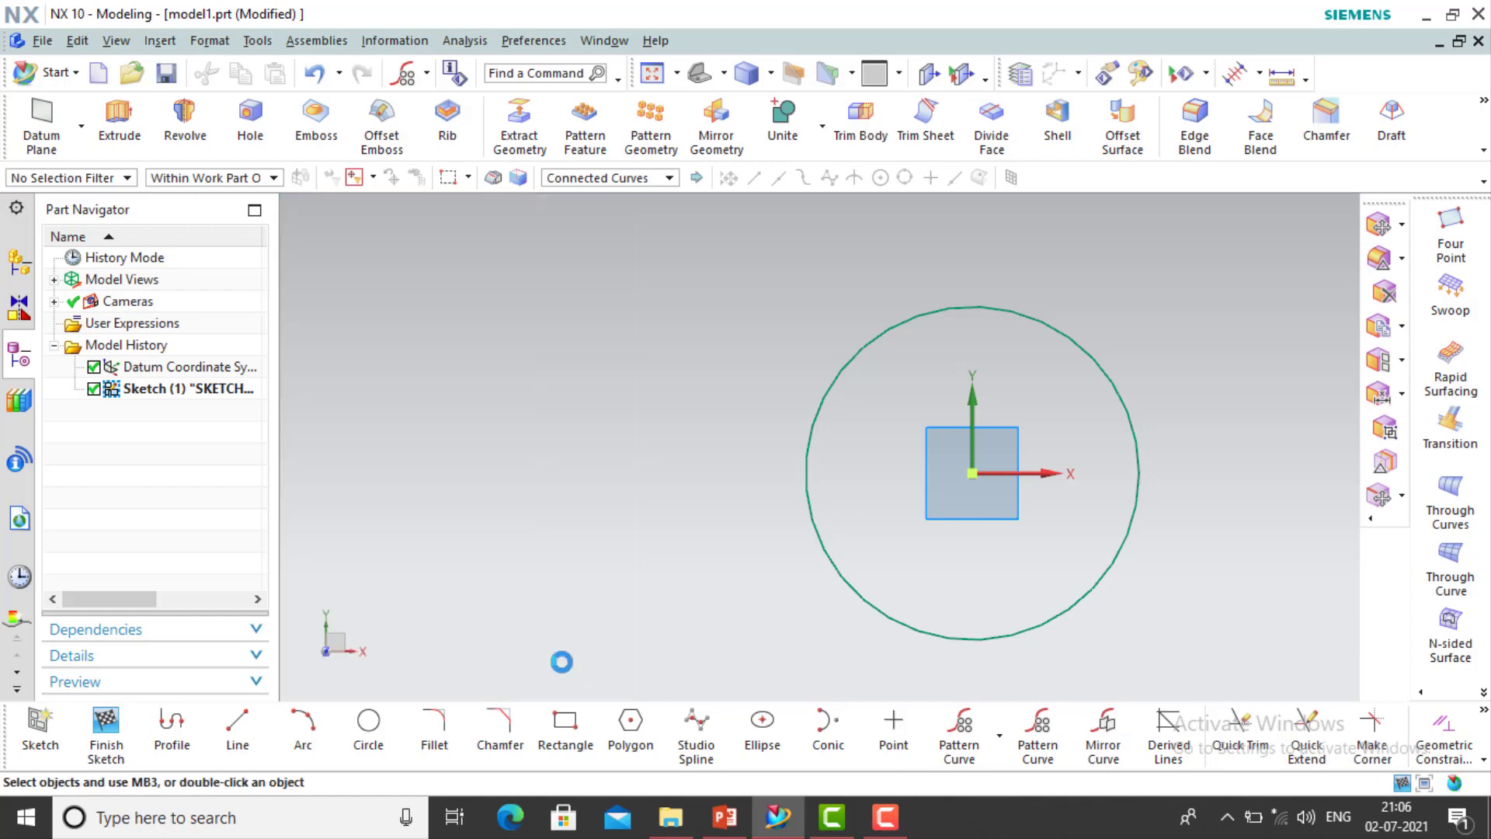
Restrict point snapping to quadrant points and draw a small circle centred on the large circle's quadrant point on the positive X axis
click(366, 744)
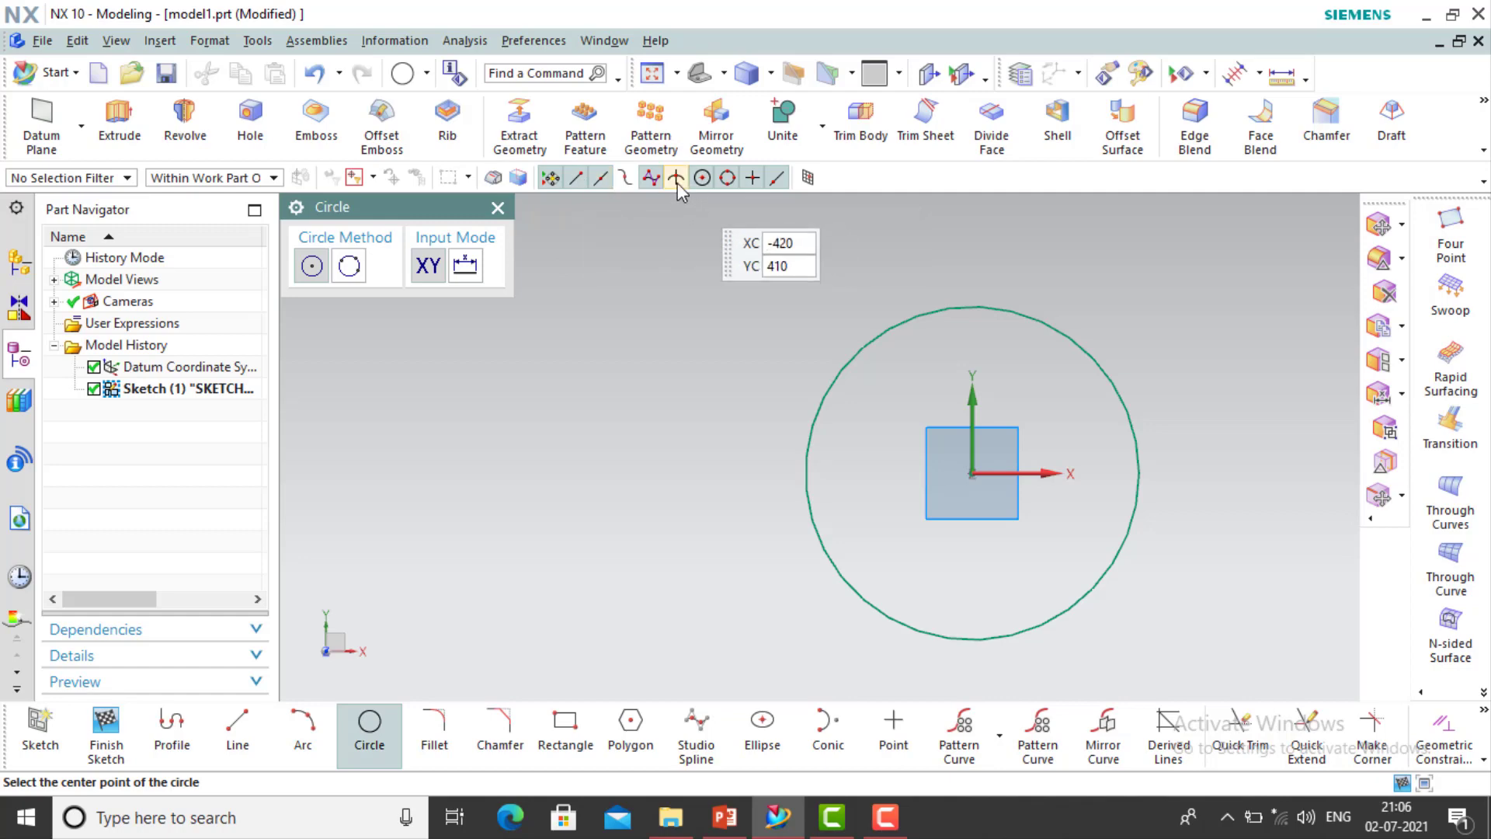
click(727, 180)
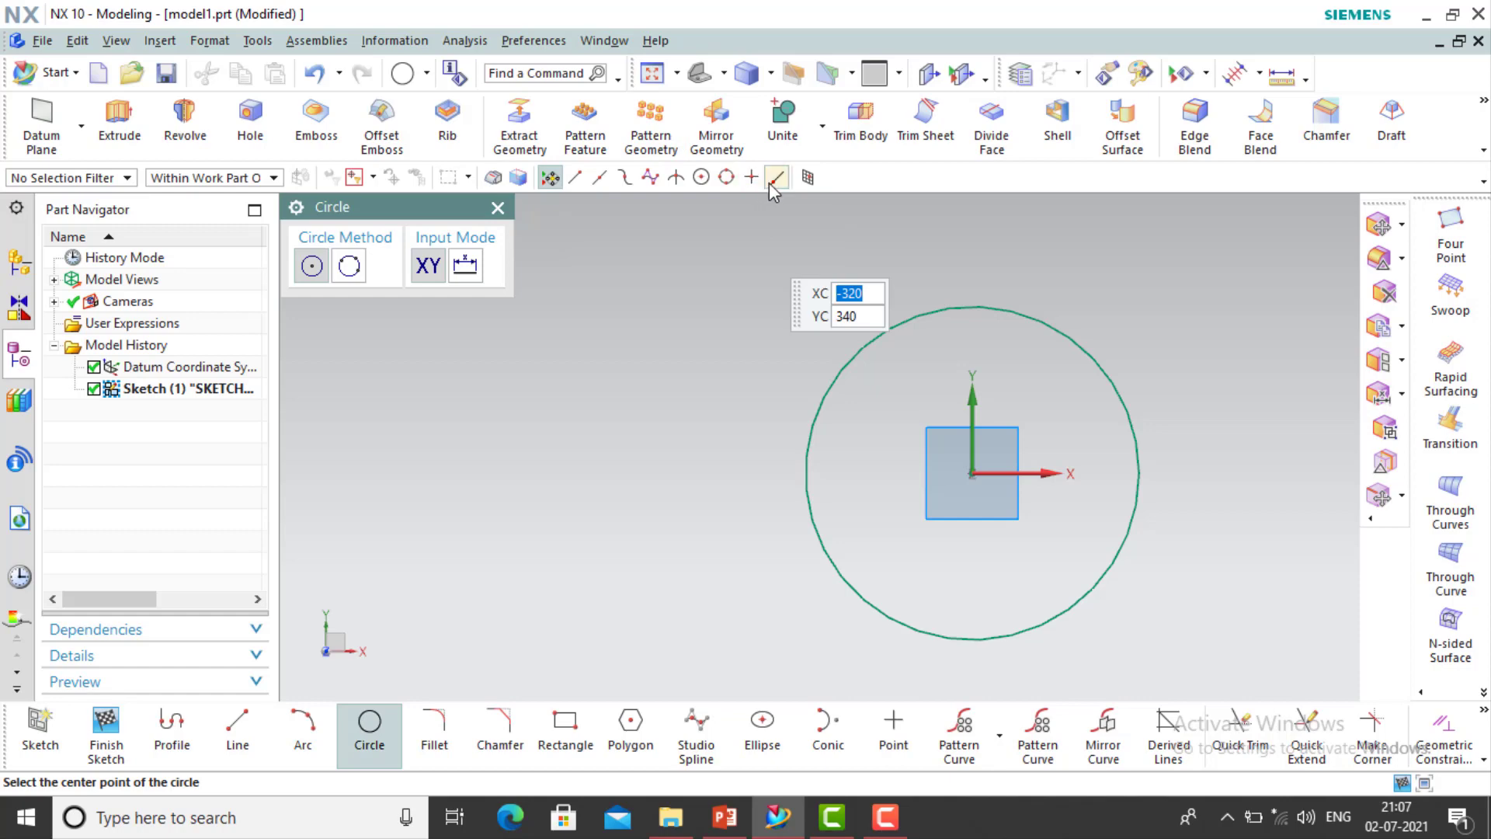
click(725, 178)
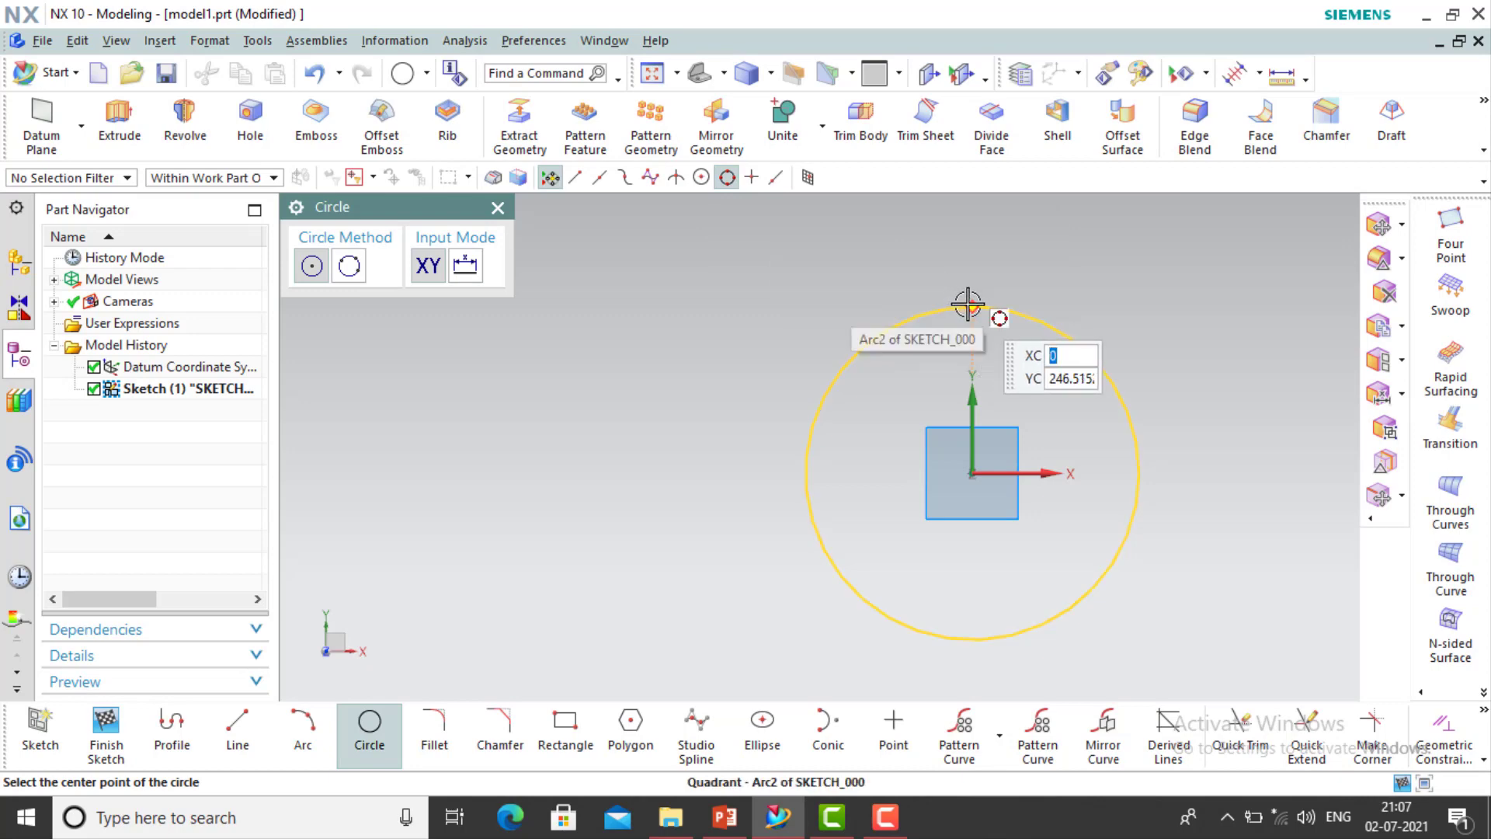
click(1138, 473)
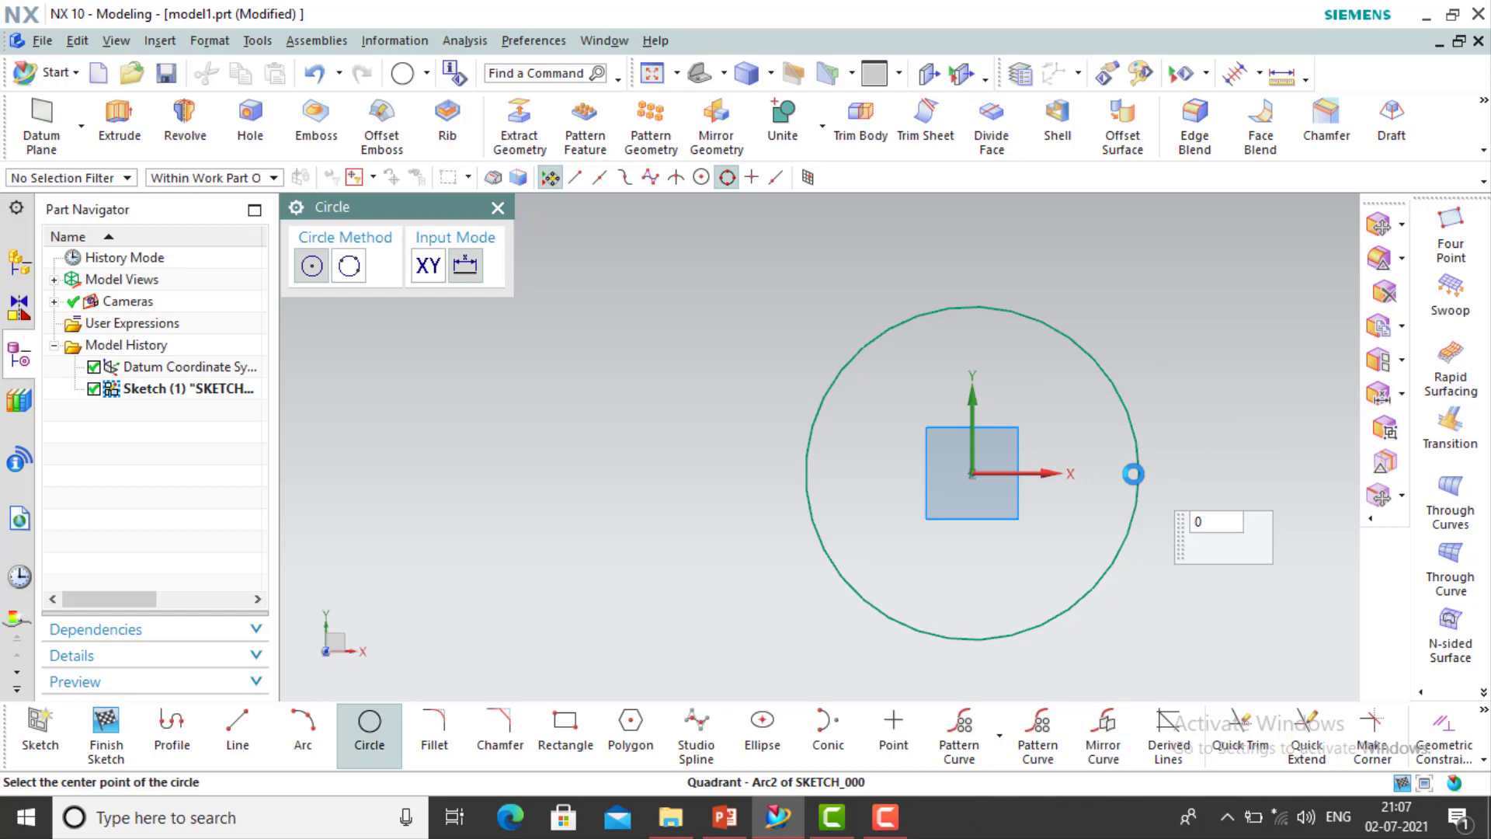
click(1117, 444)
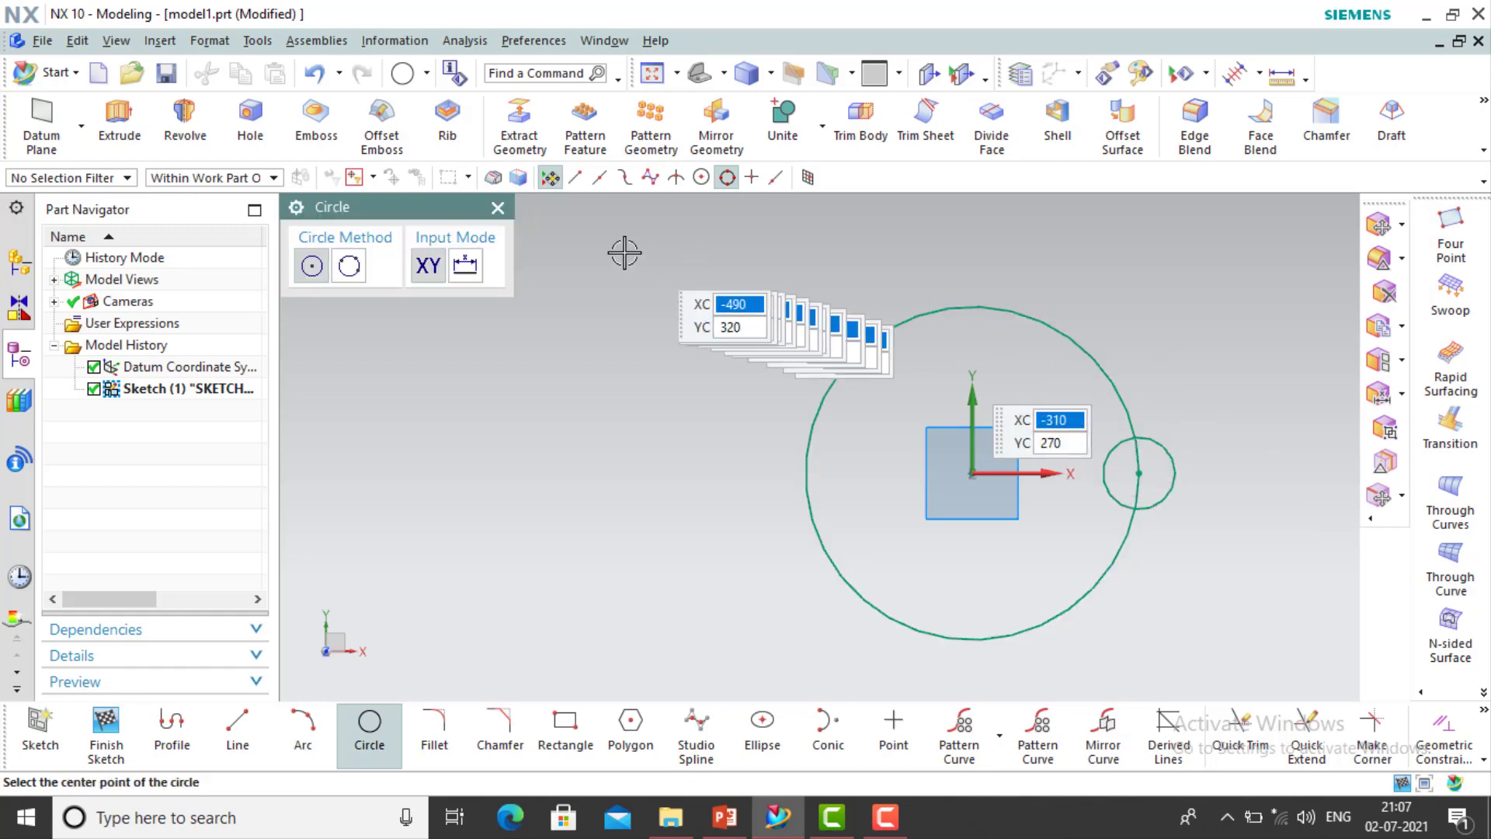
click(498, 210)
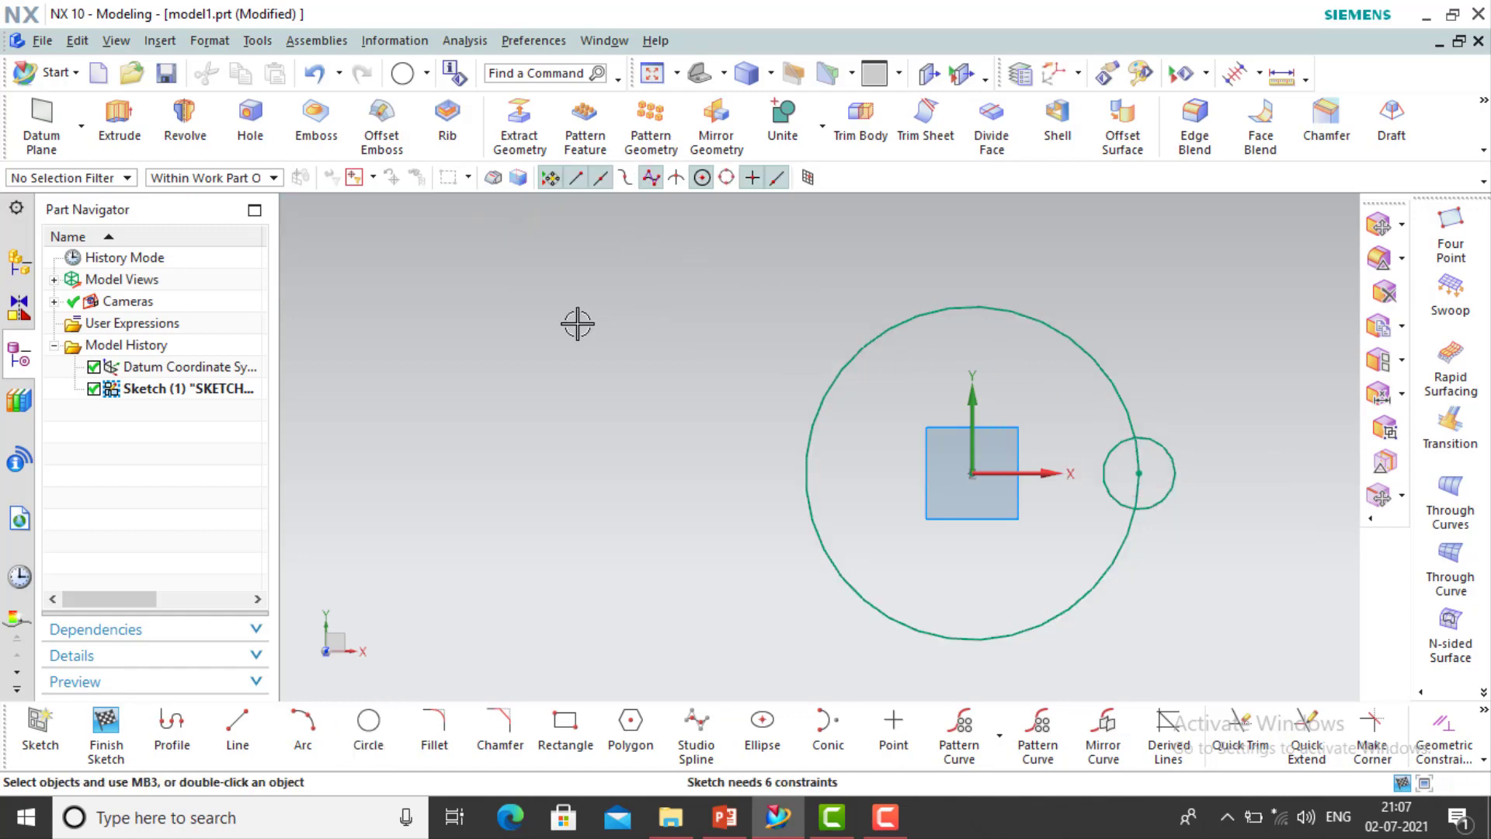
Start a curve pattern with the Circular layout and select the small circle as the curve to pattern
scroll(576, 322, down, 1)
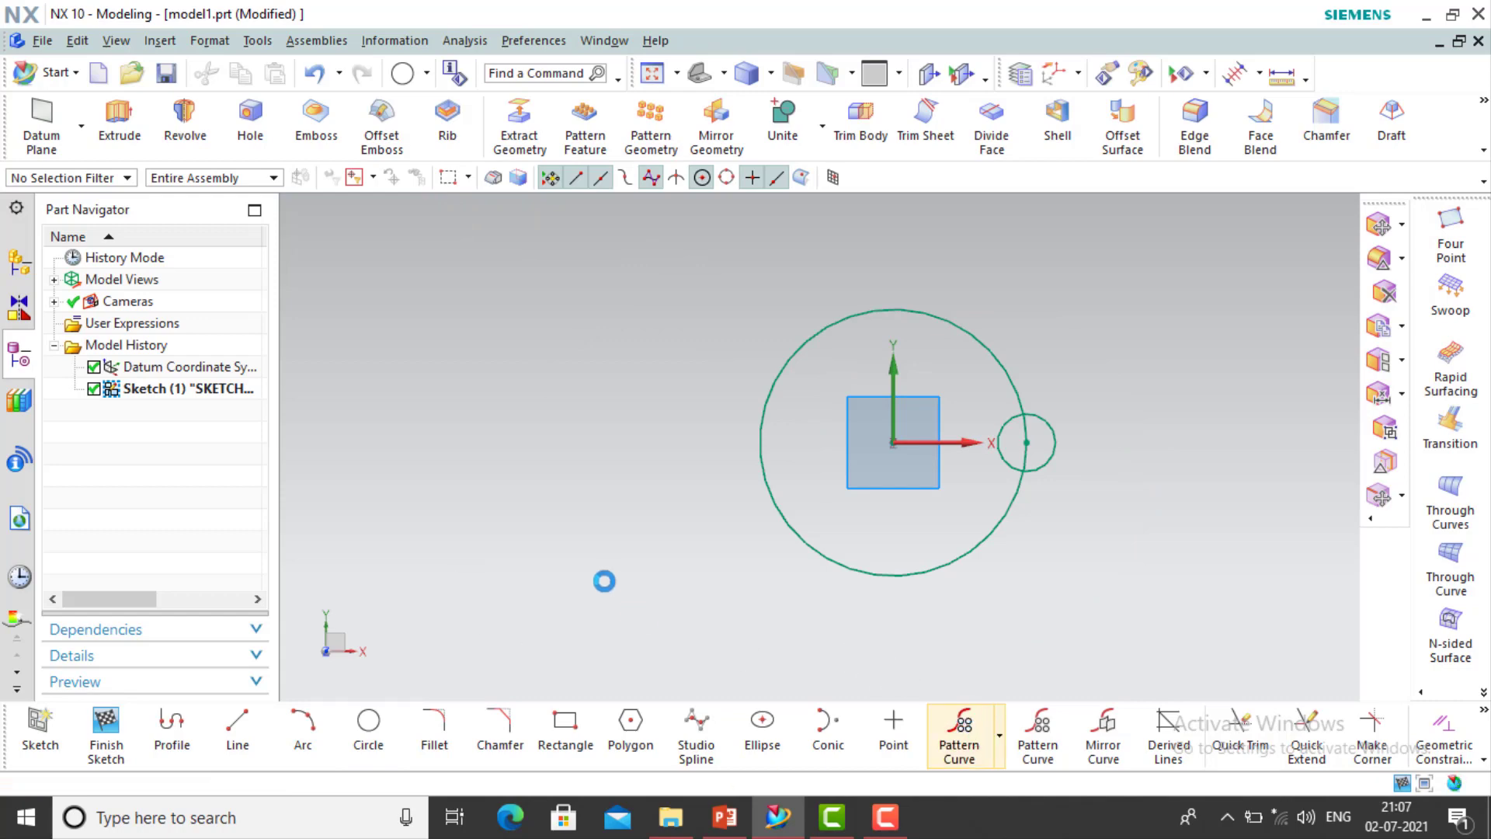
click(587, 359)
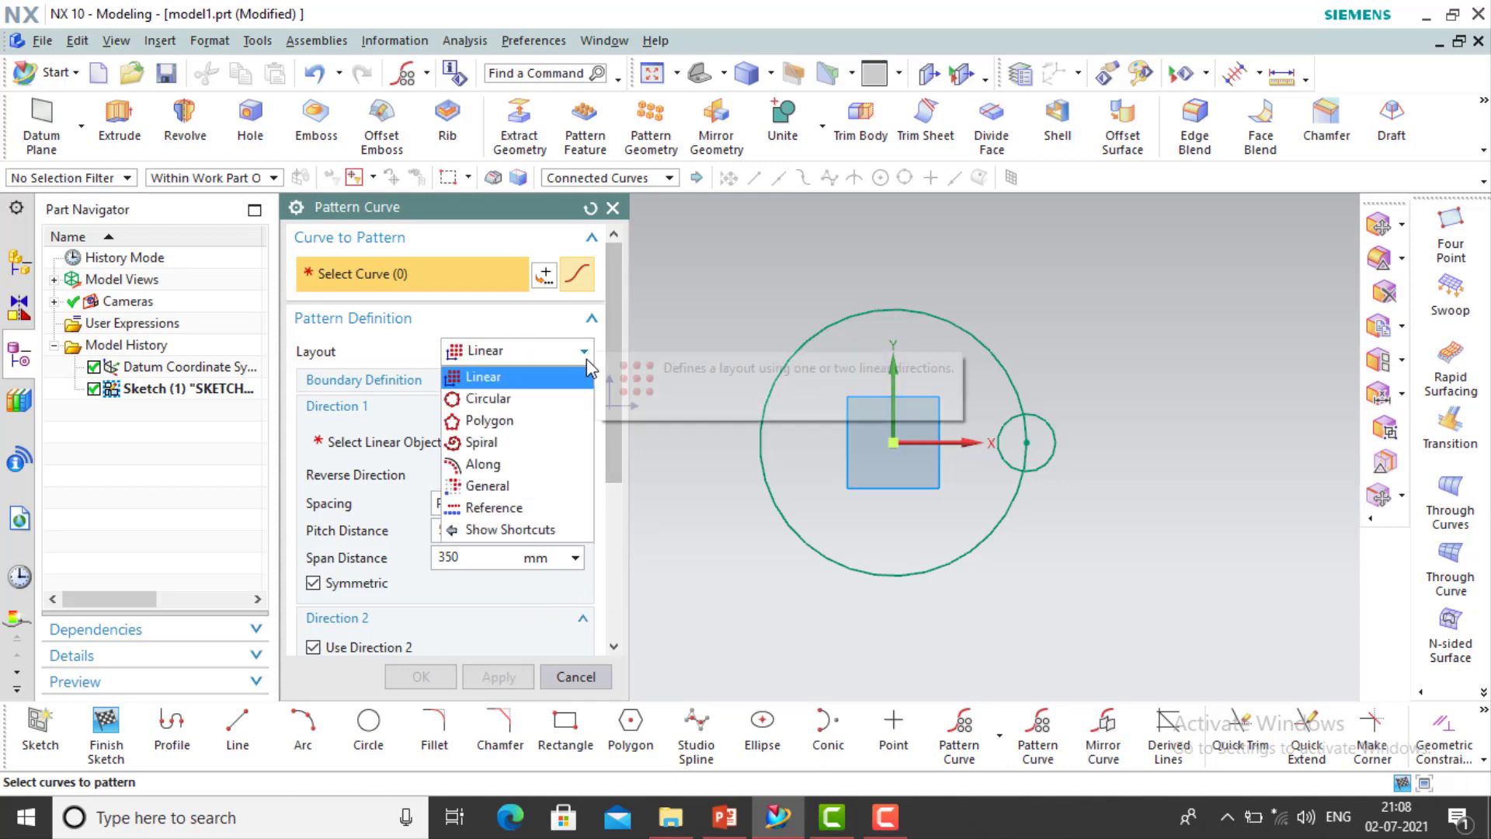
click(516, 397)
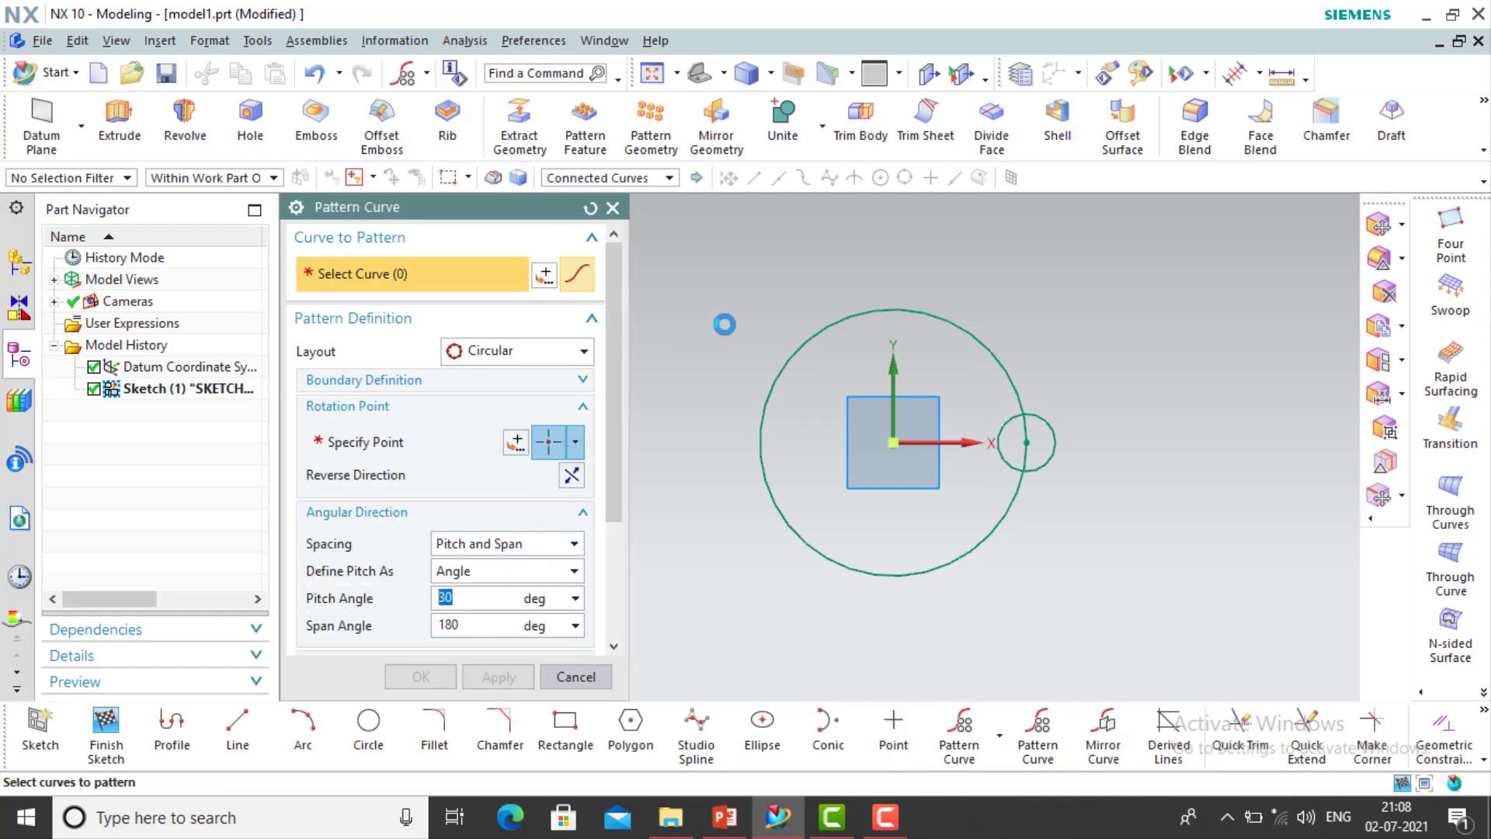
click(1058, 458)
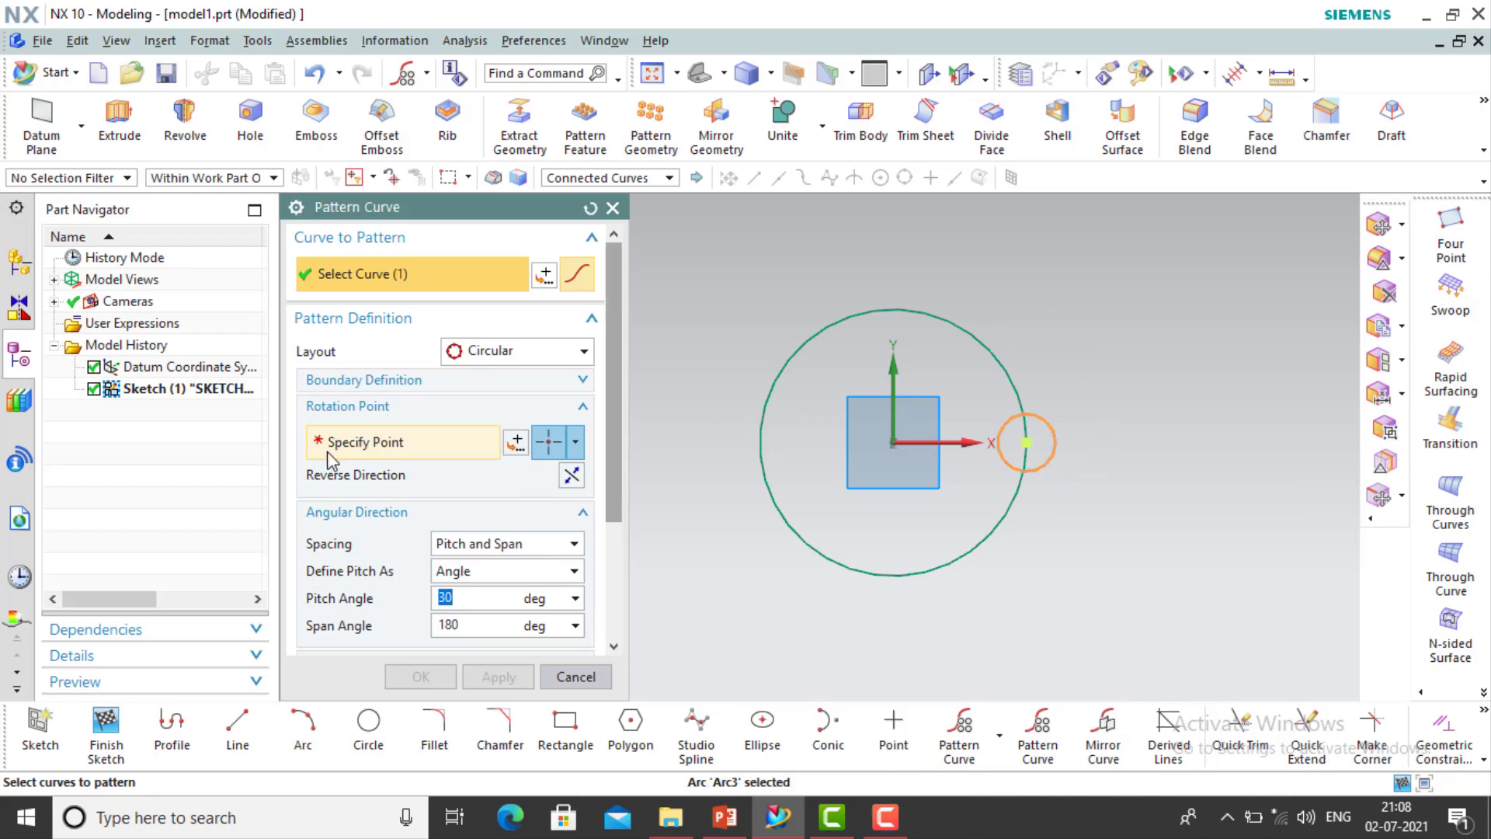
Set the pattern's rotation point to the arc center of the large circle, using the inferred point method
click(377, 444)
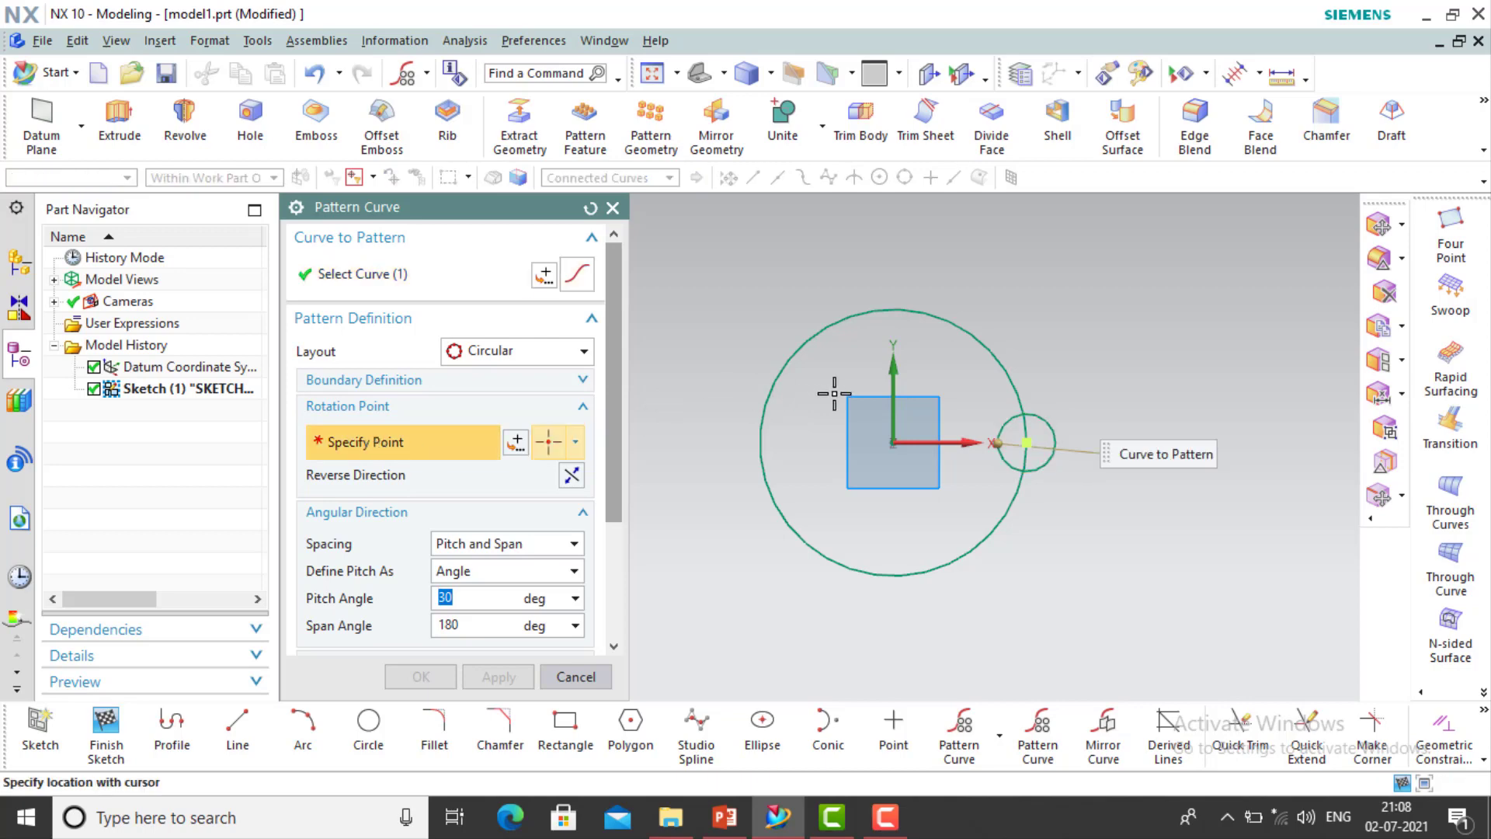
click(573, 444)
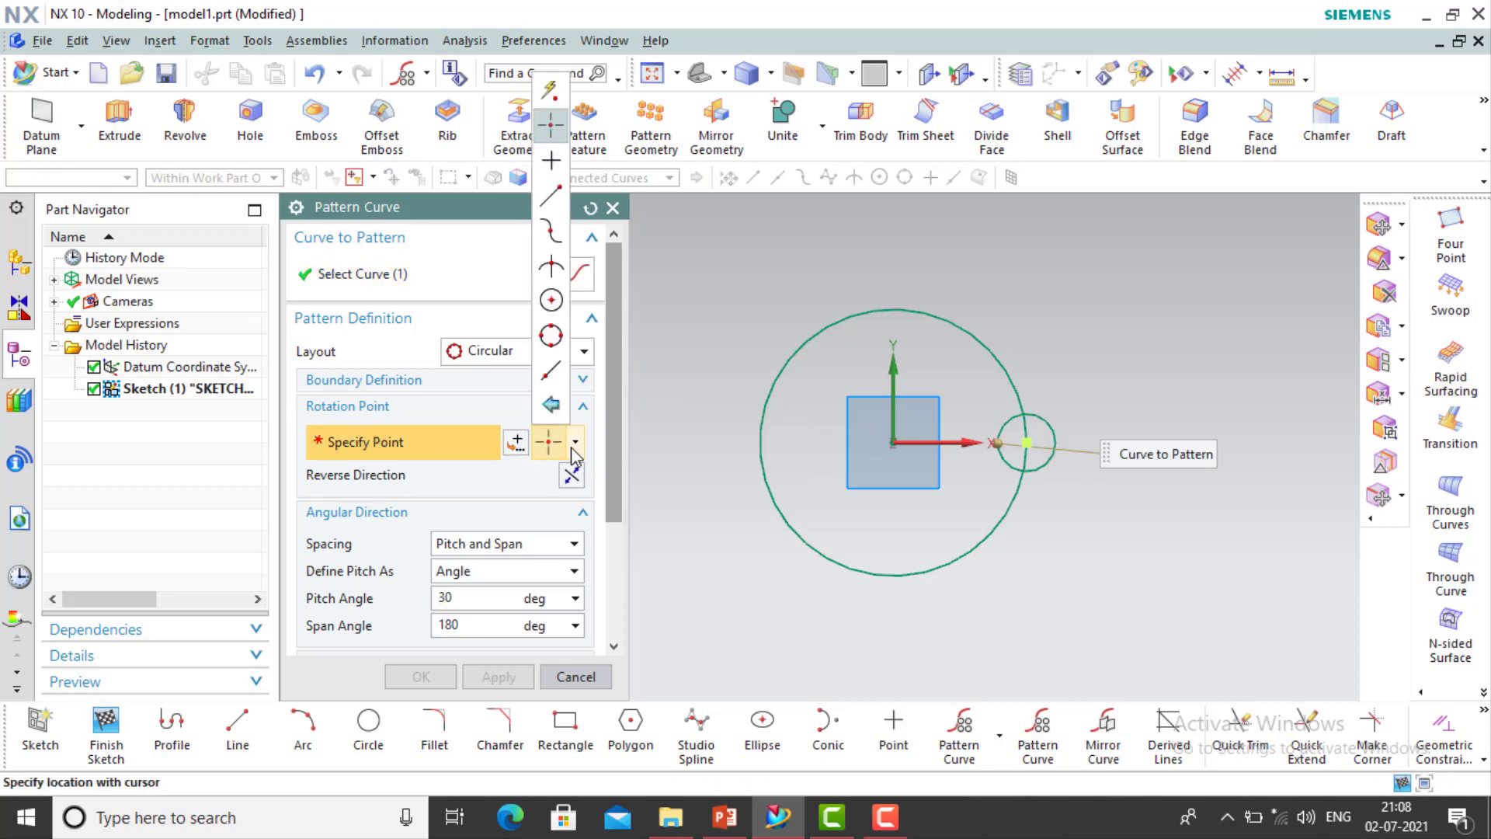
click(551, 92)
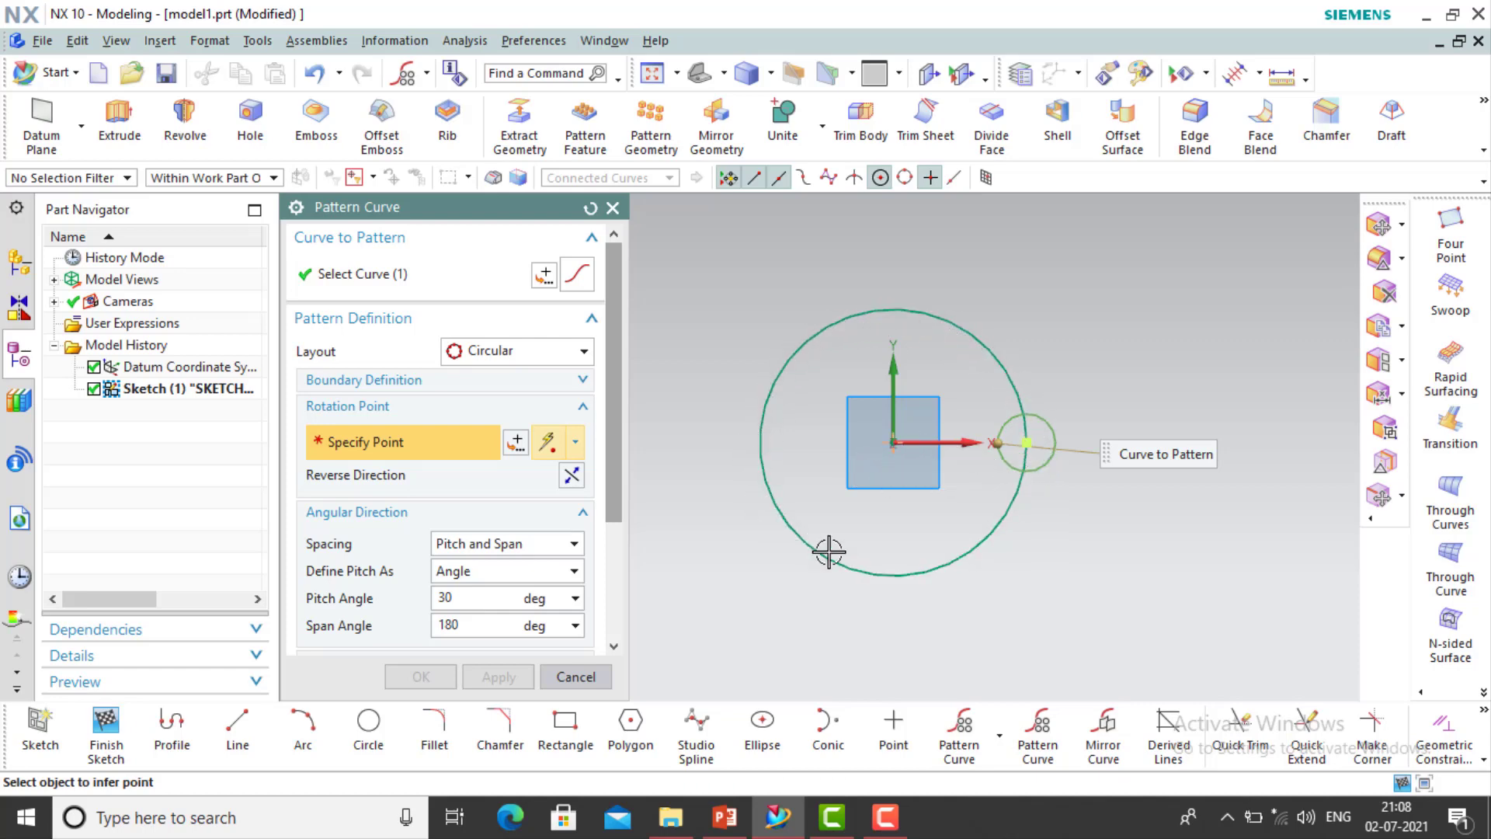
click(890, 443)
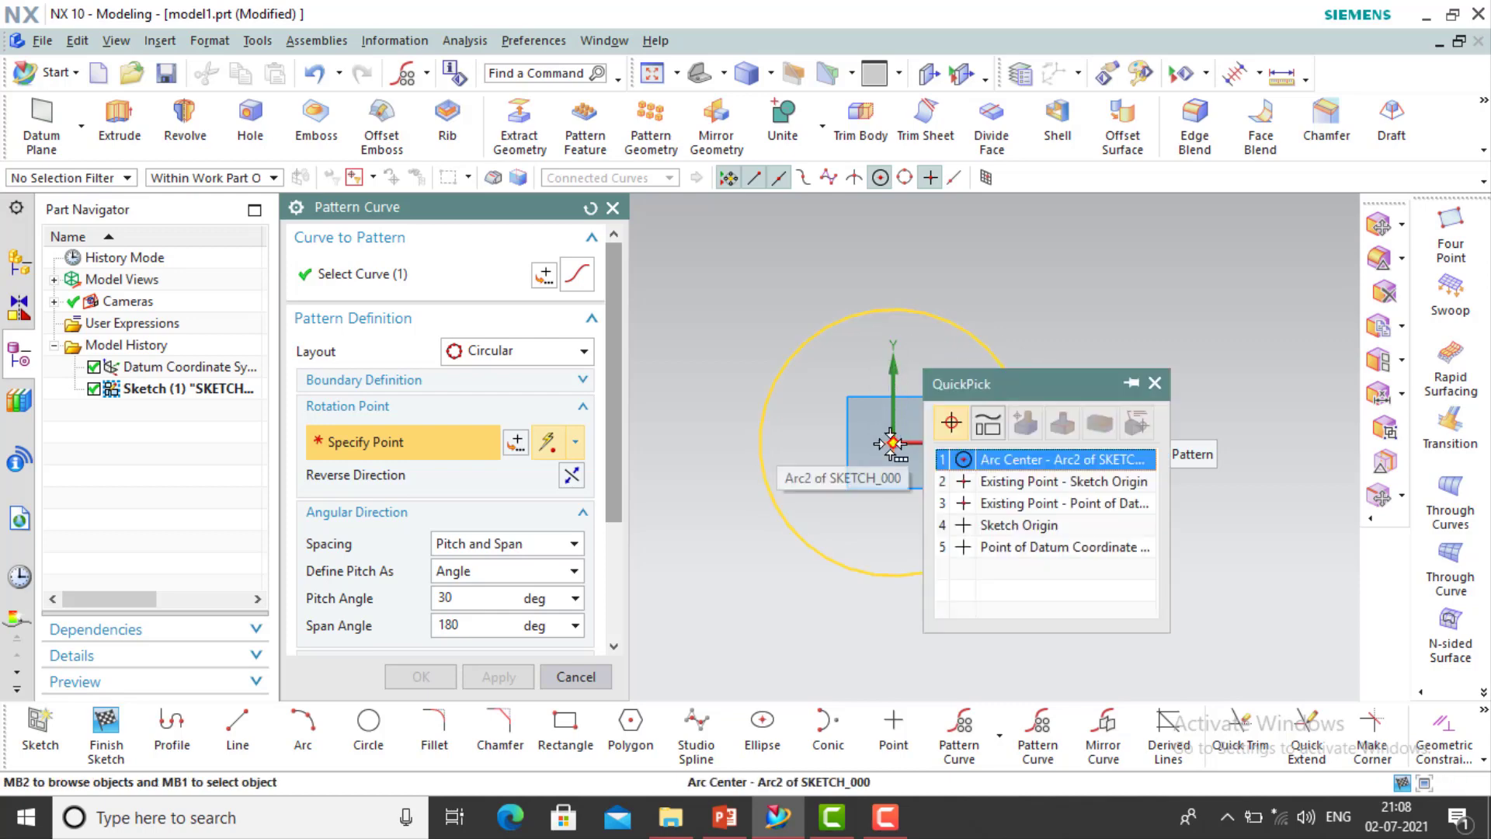
click(1075, 466)
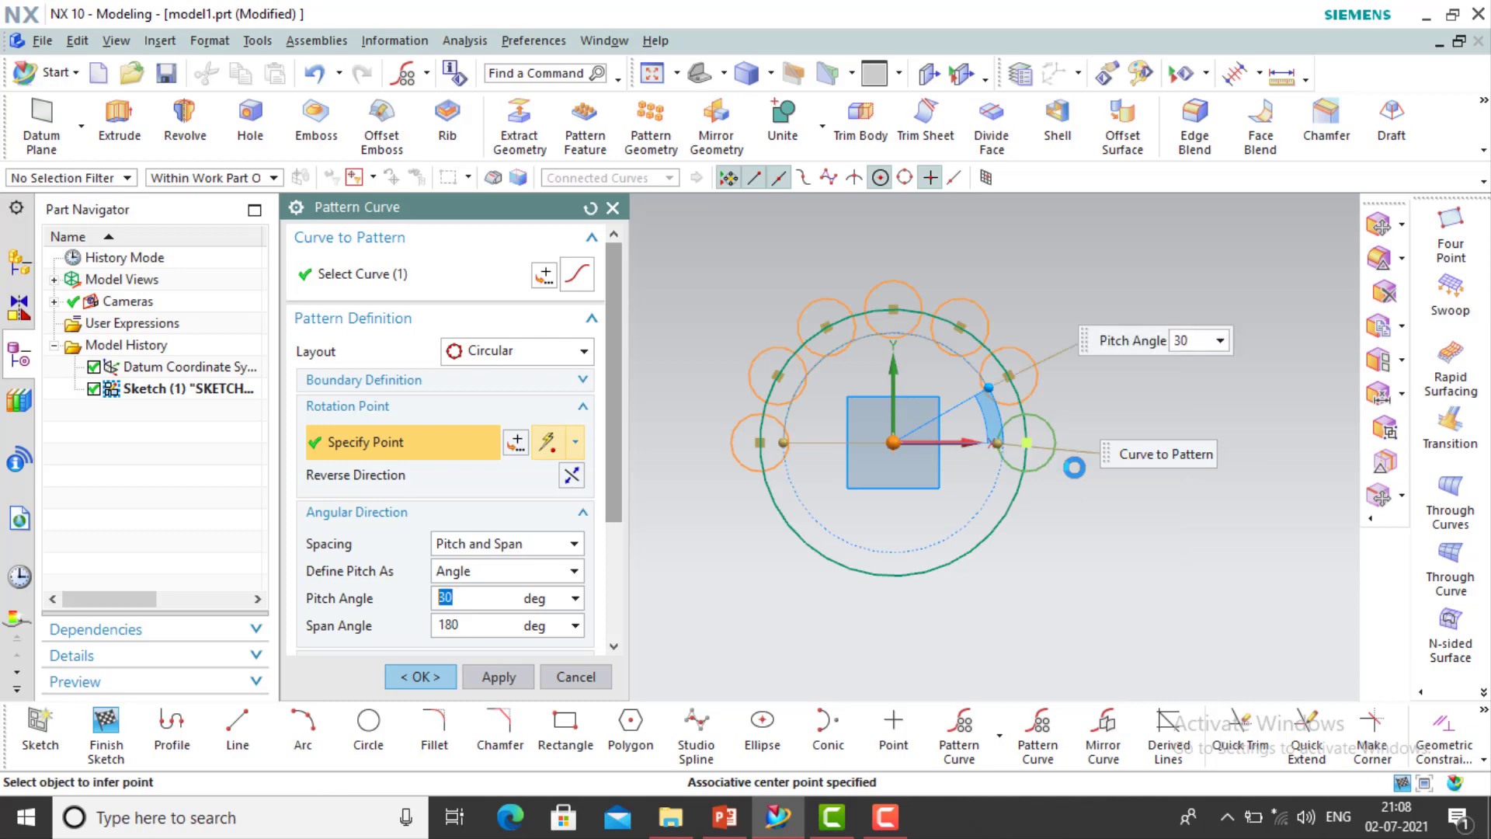
Change the angular spacing to Count and Pitch, with a count of 3 and a pitch angle of 45 degrees
drag(618, 502, 618, 525)
click(477, 509)
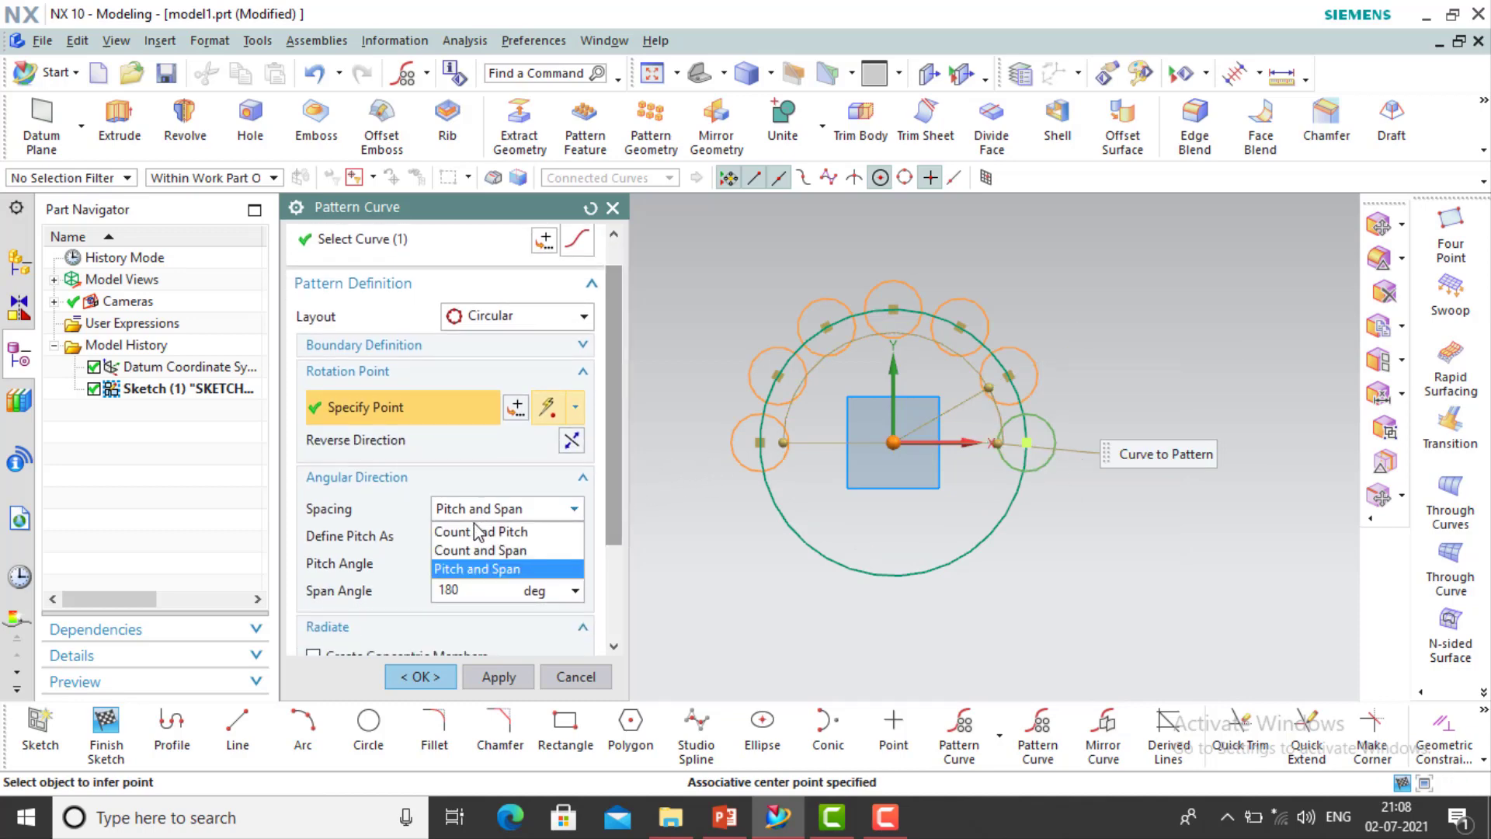
click(482, 534)
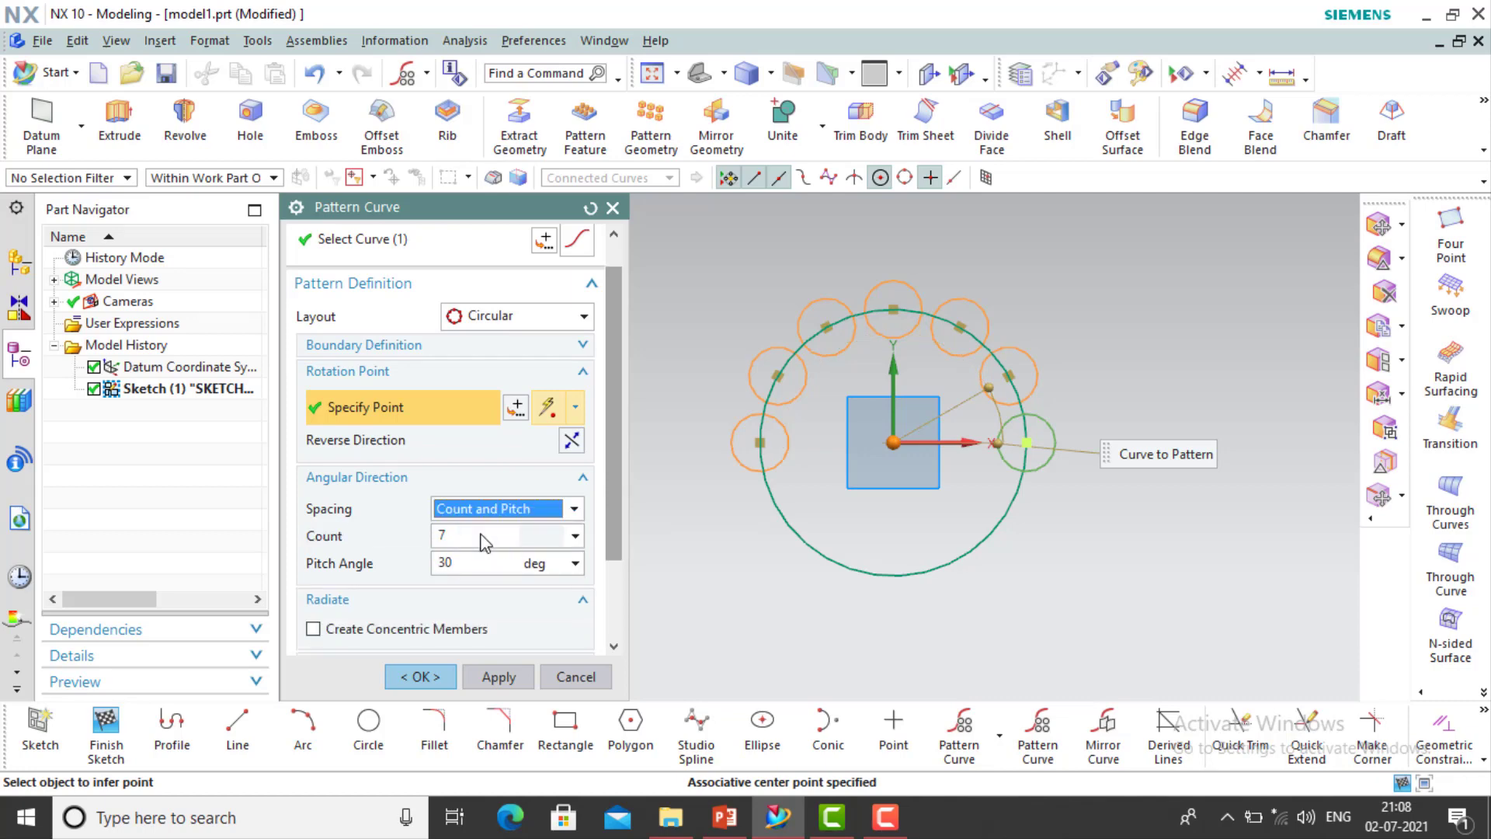
click(459, 537)
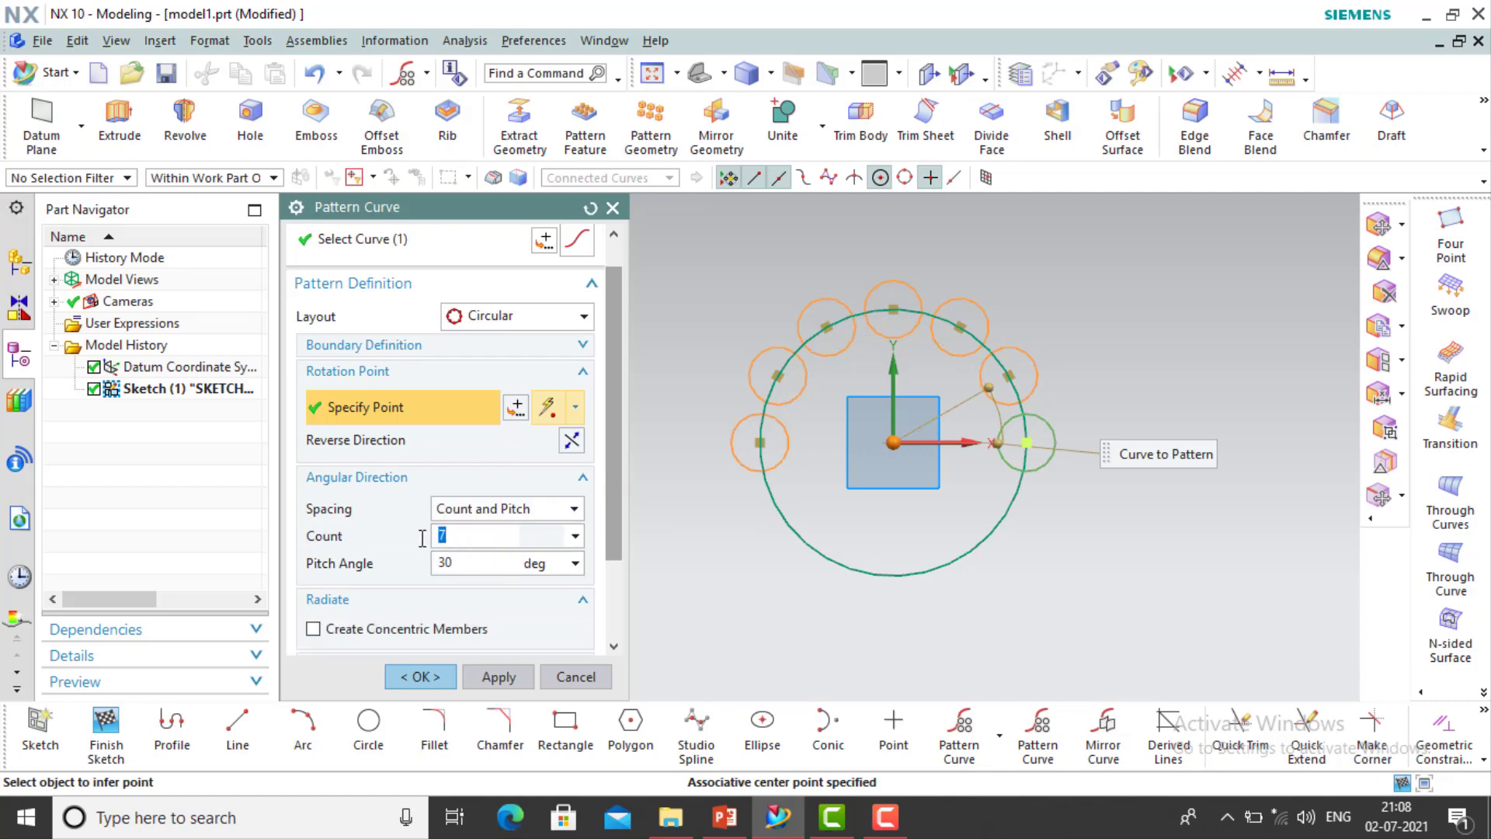
key(Return)
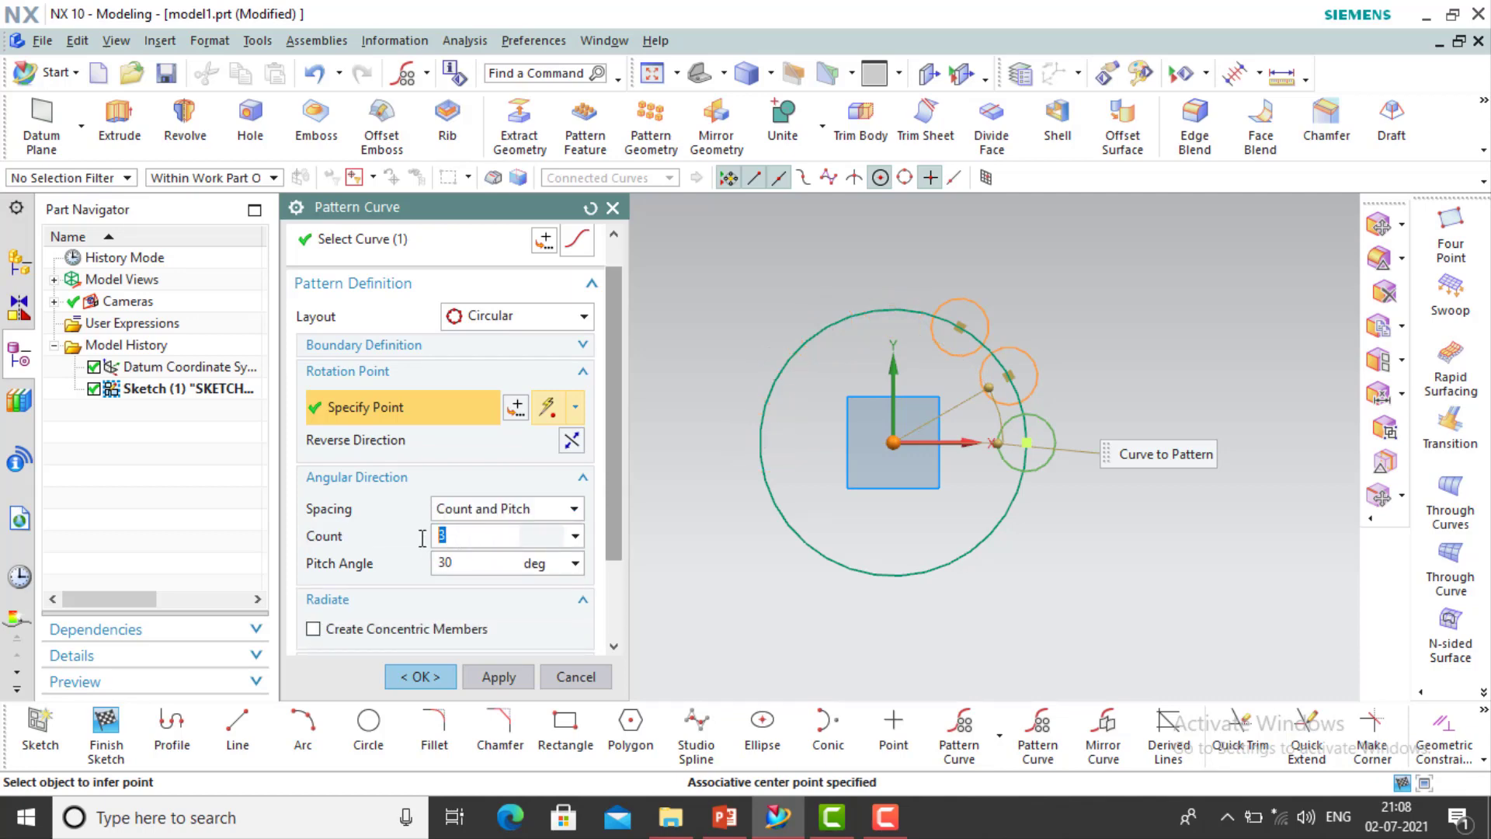
click(468, 570)
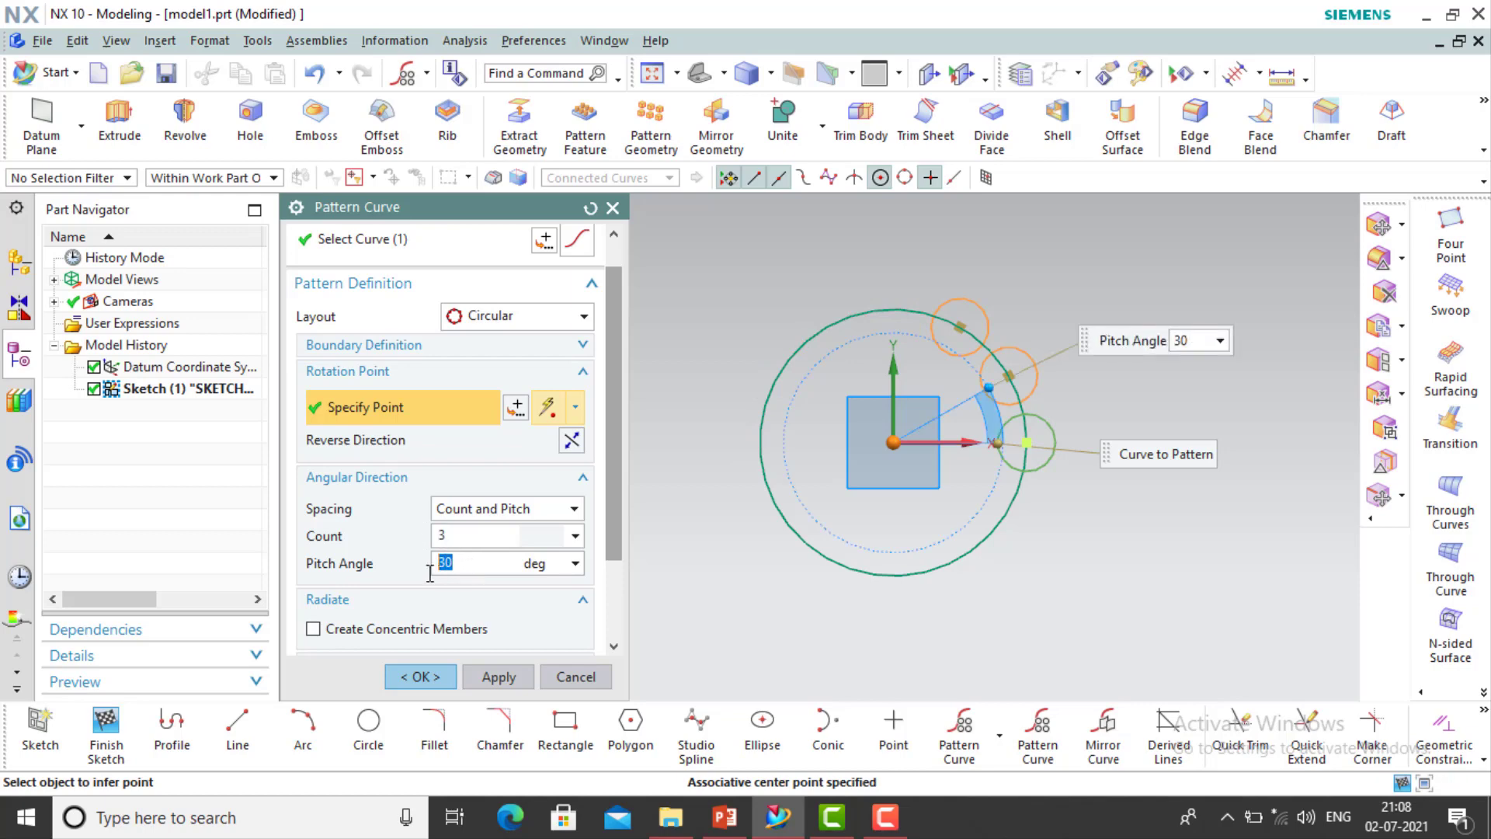
text(45)
key(Return)
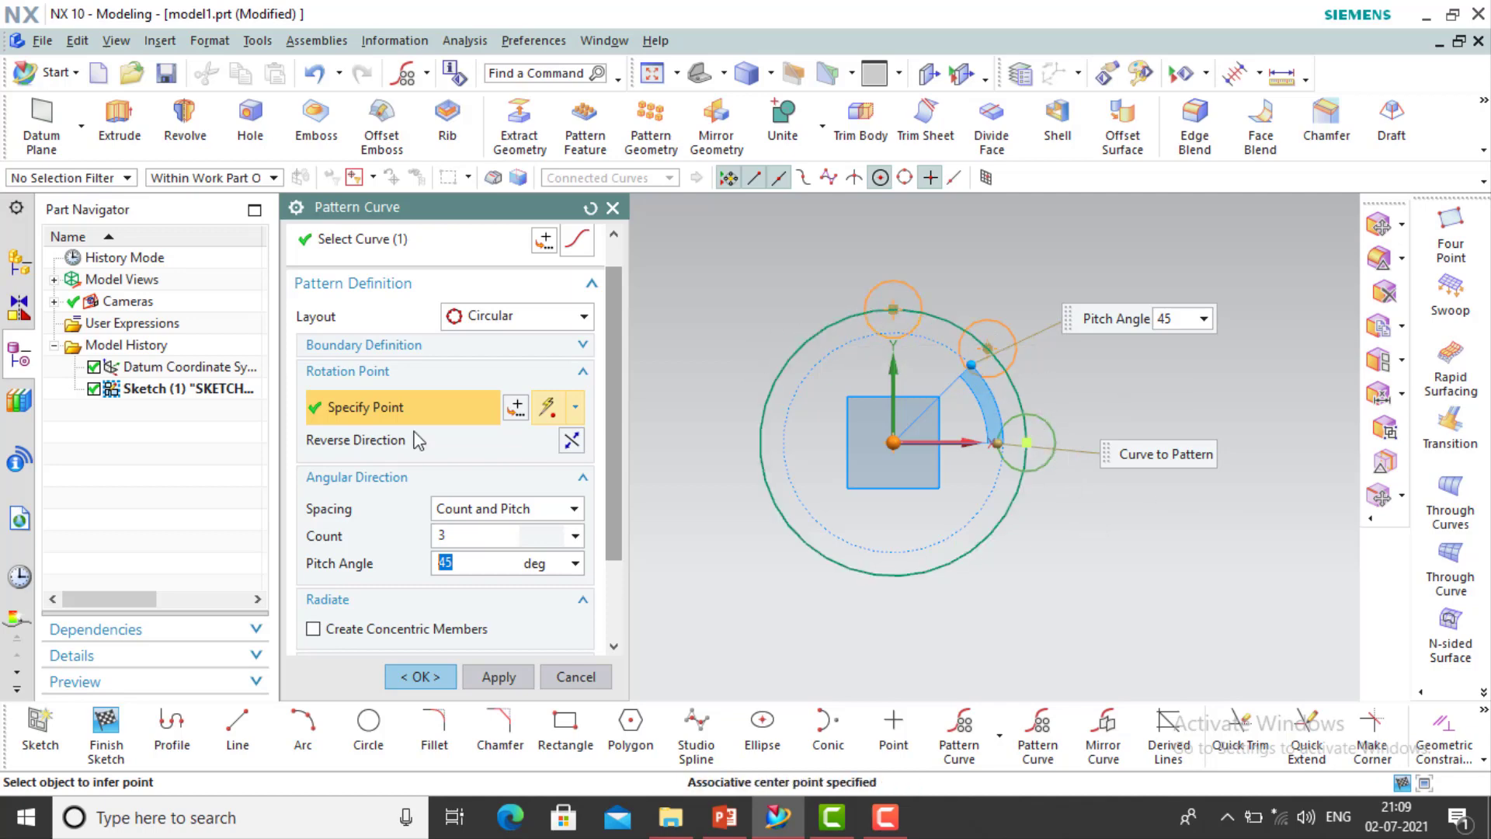
Change the angular spacing to Count and Span and set the span angle to 360 degrees
click(575, 509)
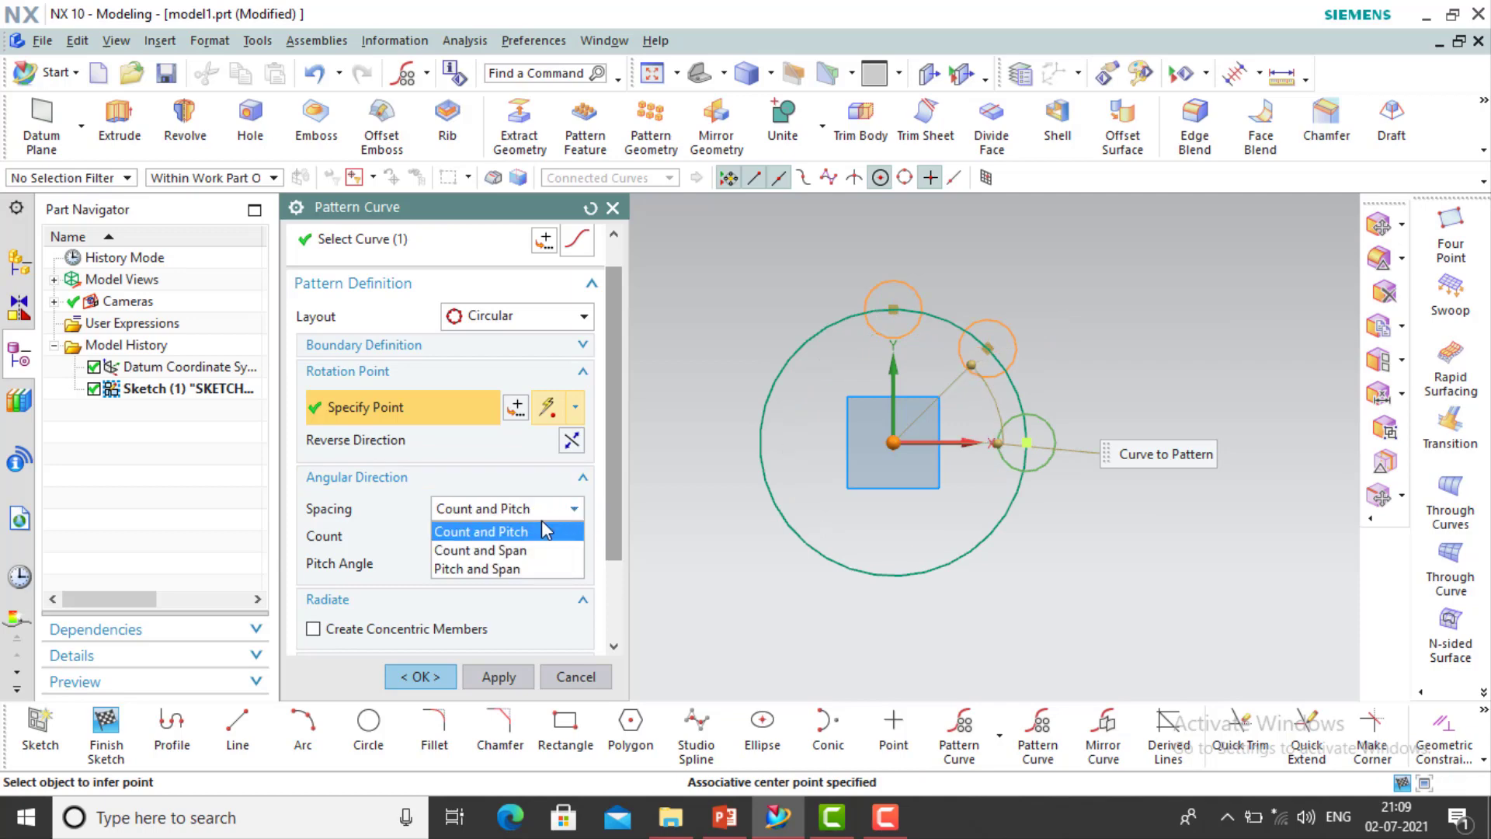
click(477, 553)
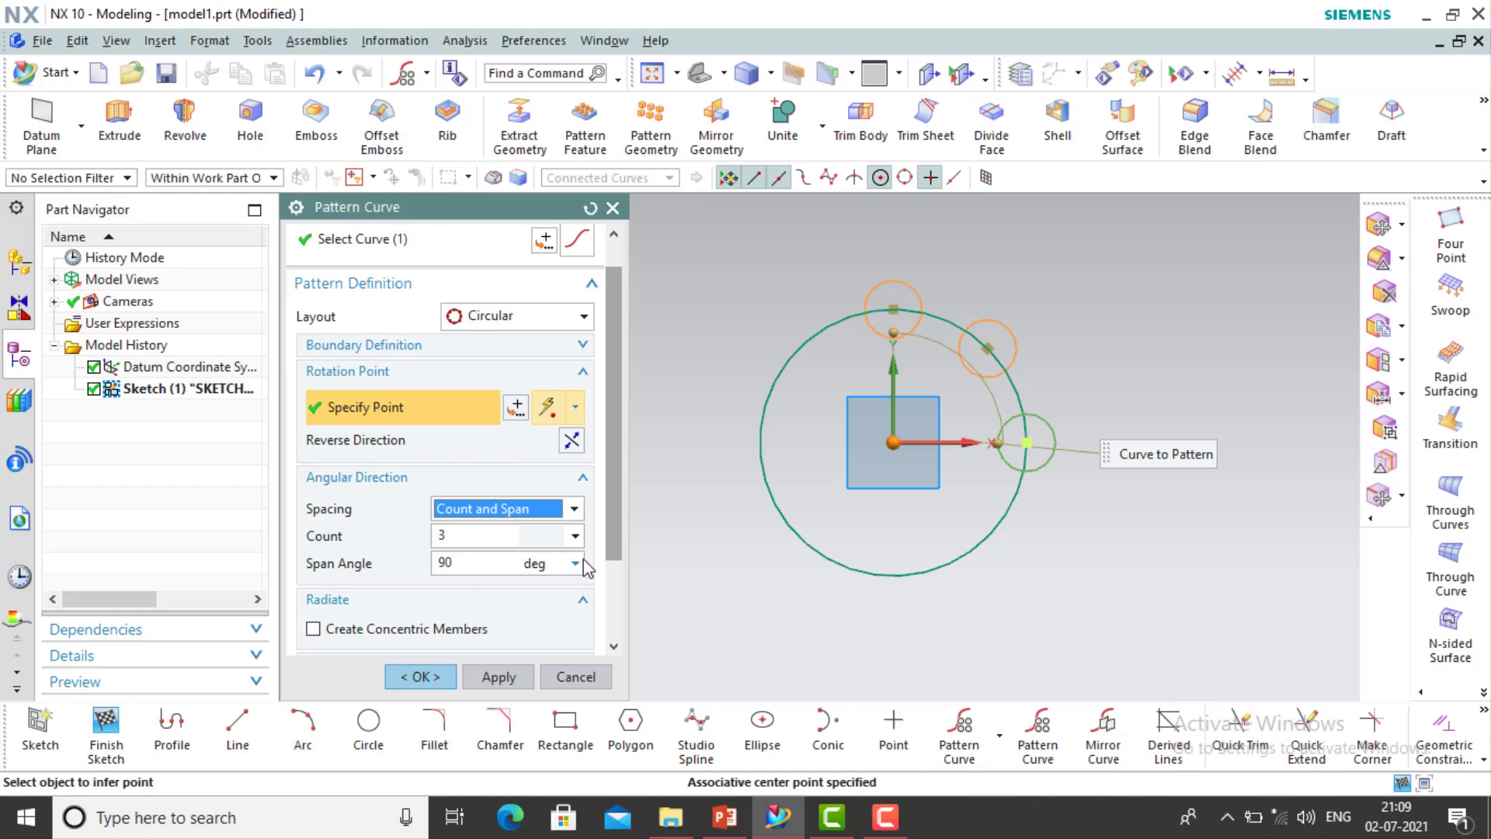
key(Tab)
key(Tab)
text(360)
key(Return)
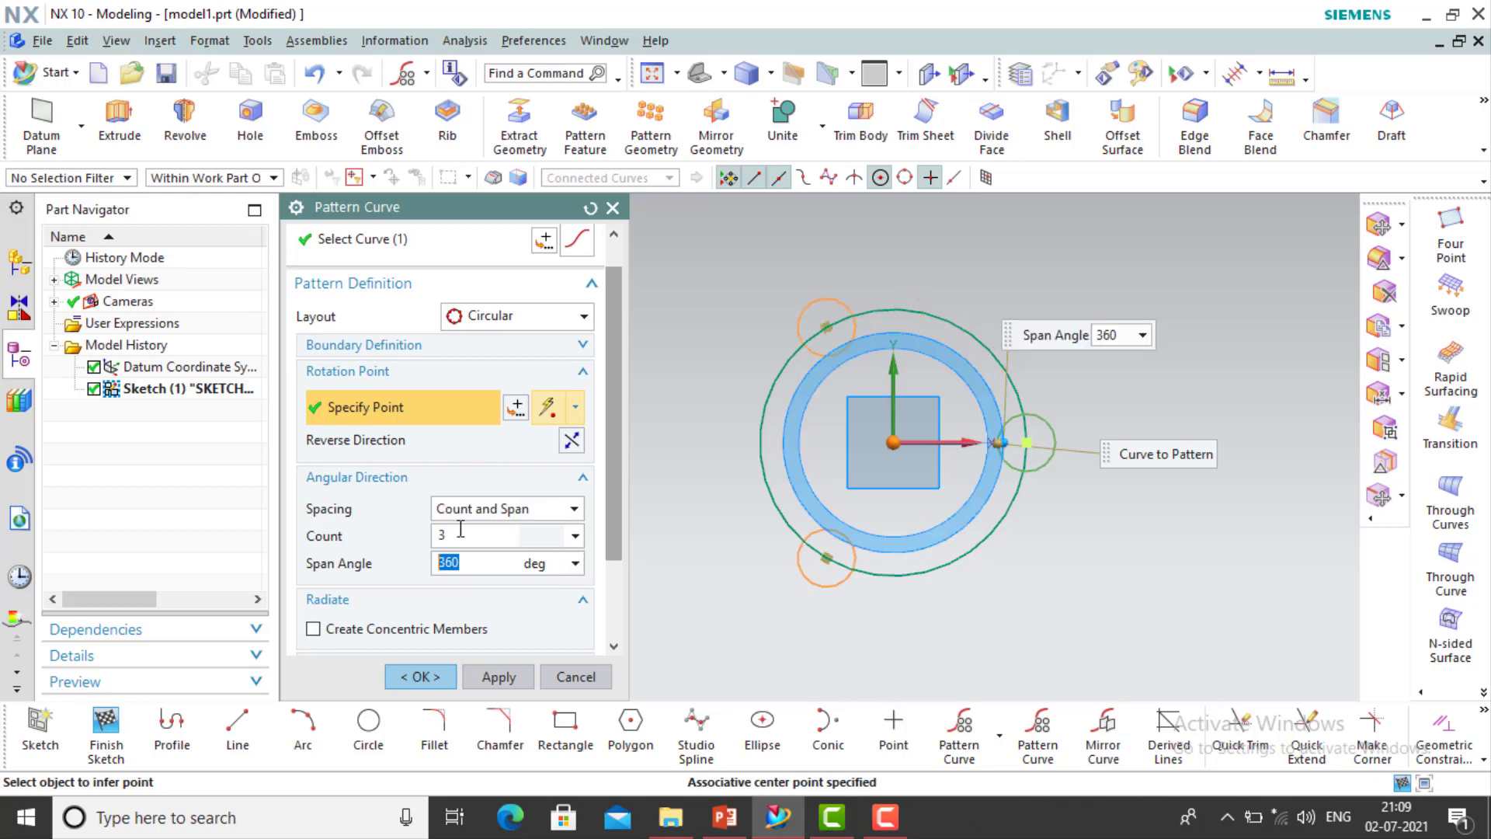
Set the circular pattern's count to 6, keeping the 360-degree span angle
click(432, 530)
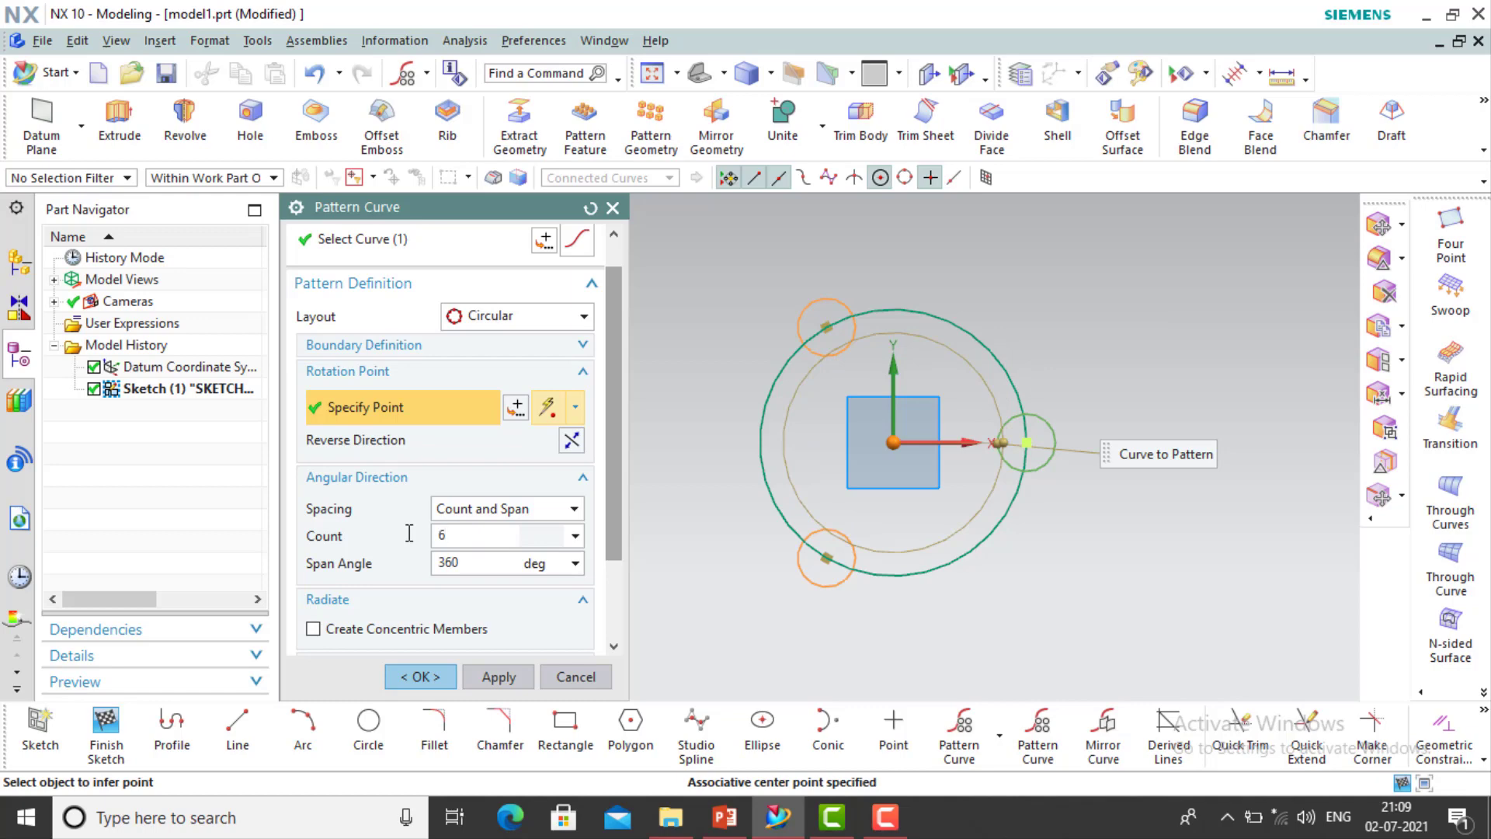
text(6)
key(Return)
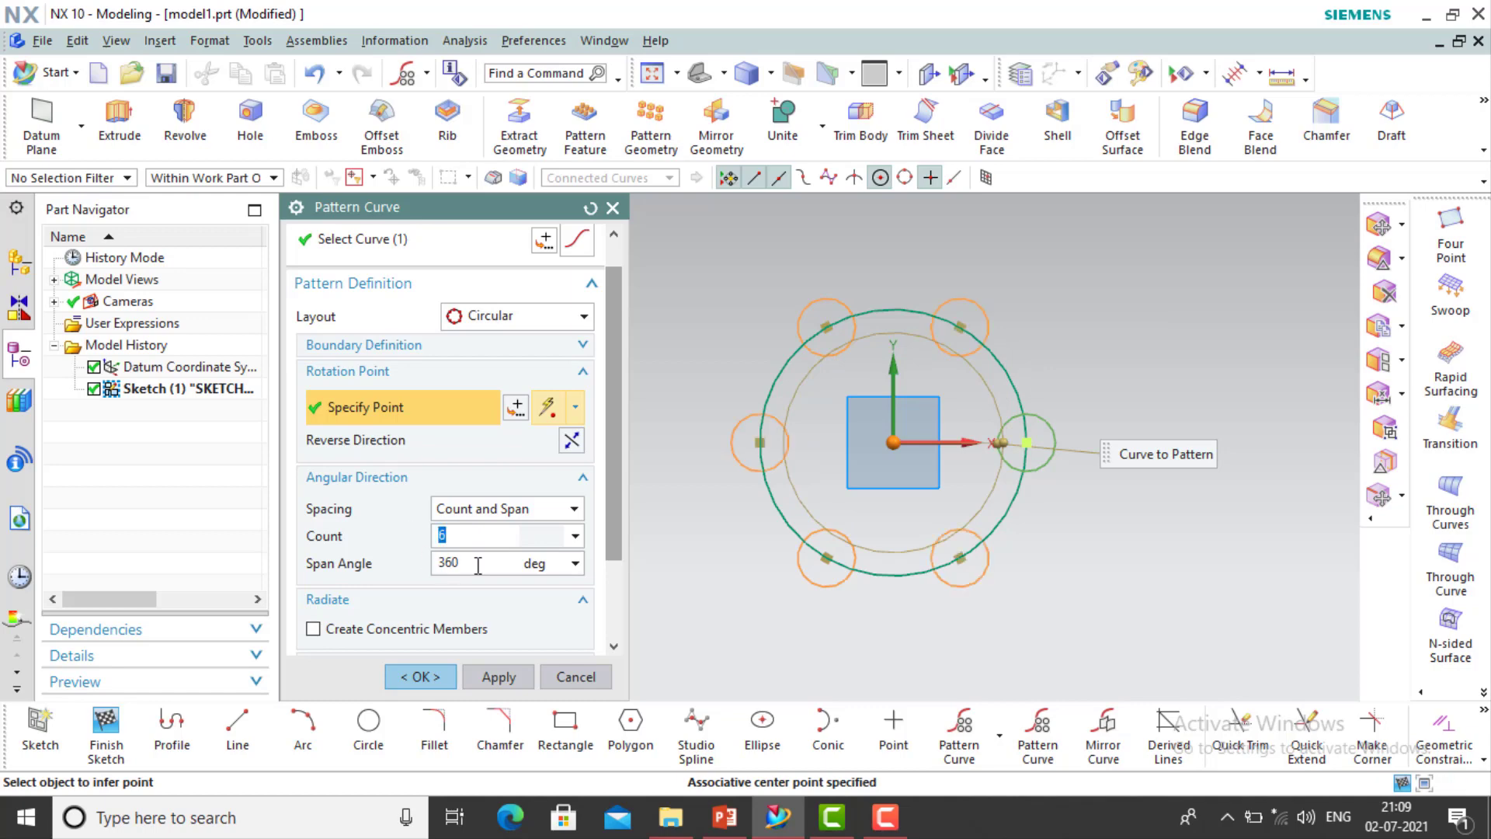
drag(478, 565, 430, 569)
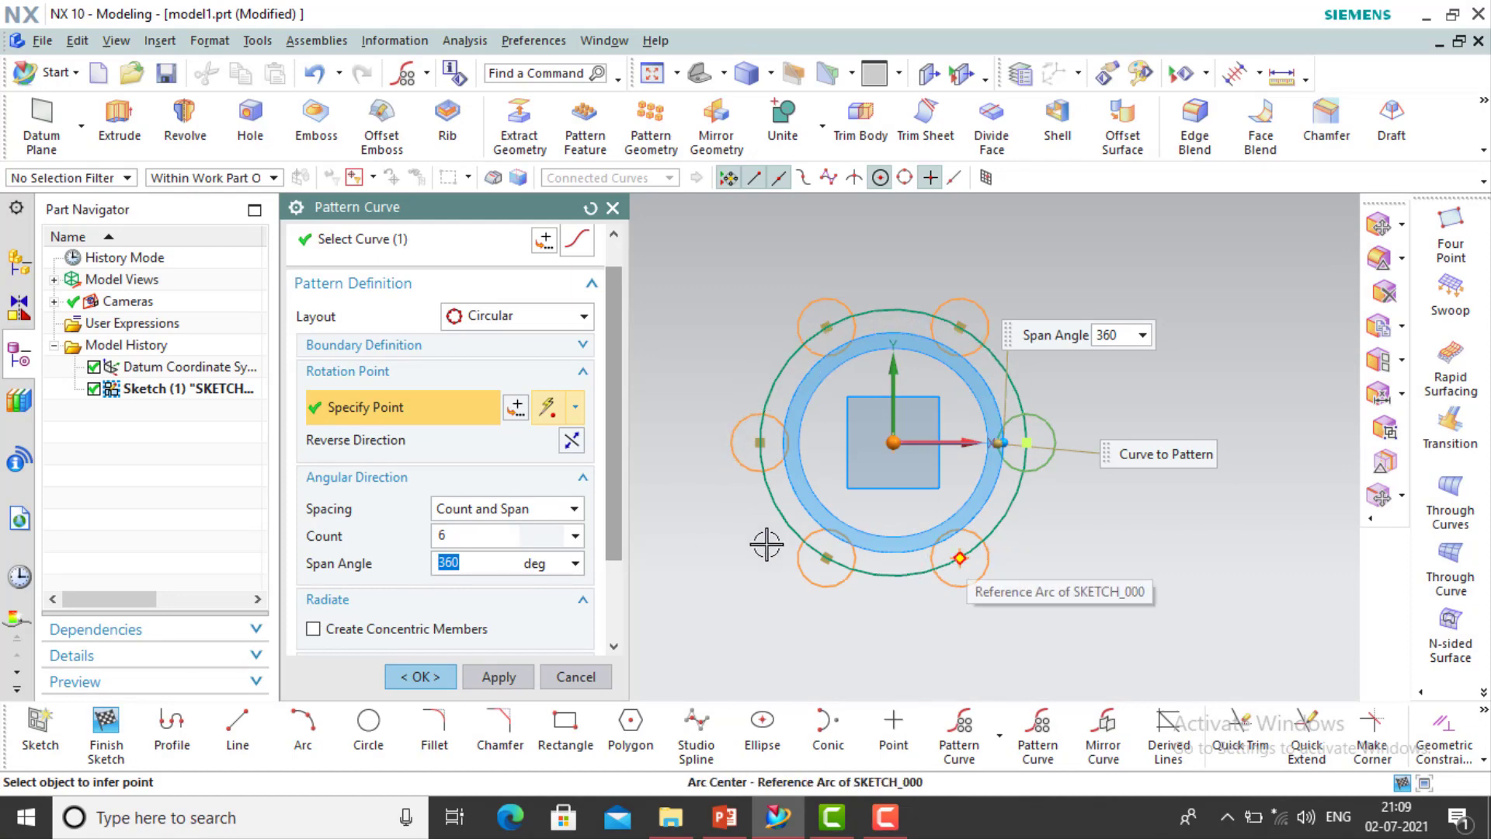
Try the Pitch and Span angular spacing with a span angle of 150 degrees, and return the spacing to Count and Span
click(575, 511)
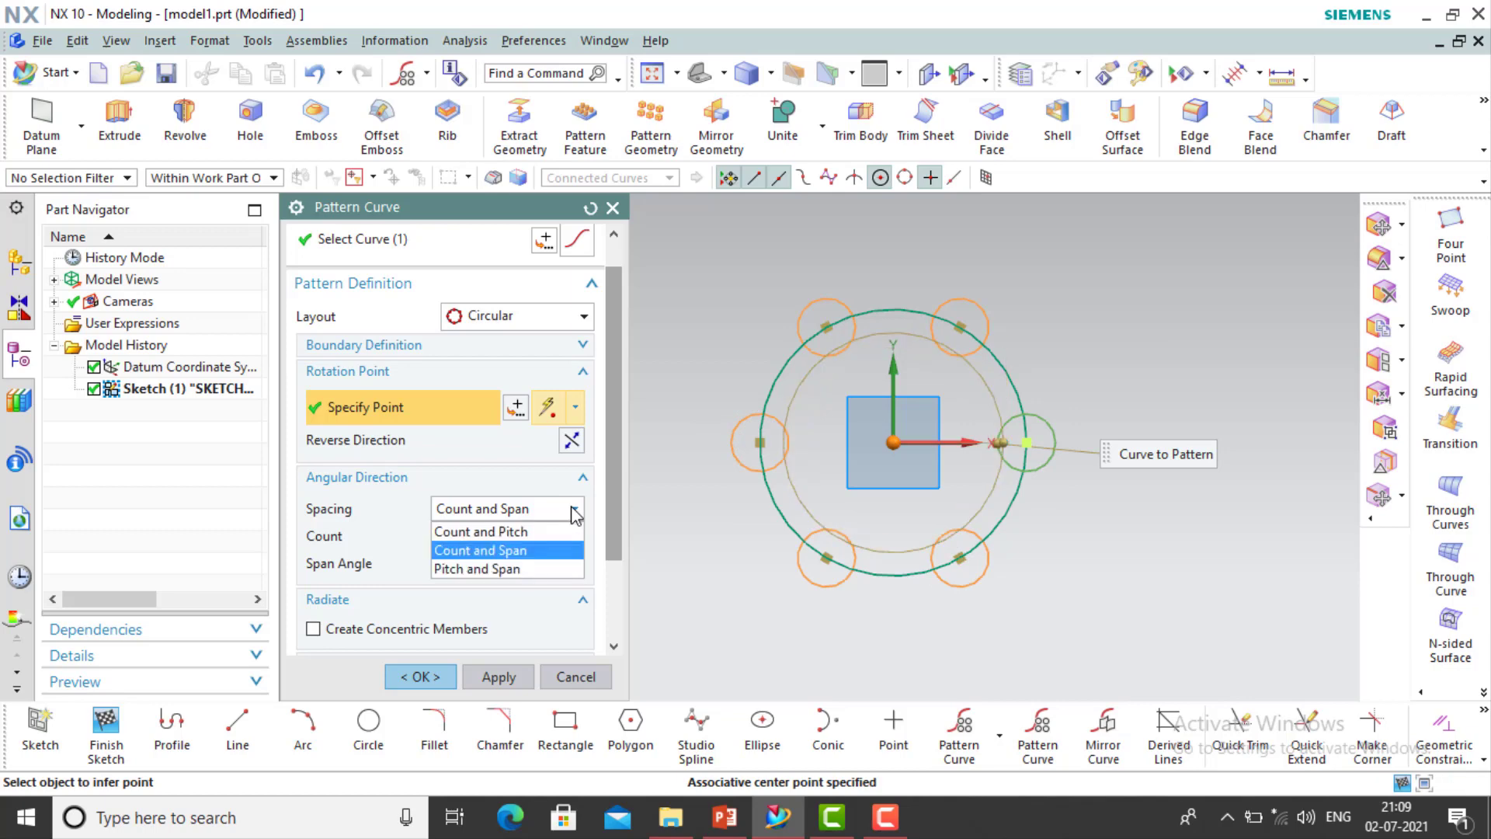
click(509, 570)
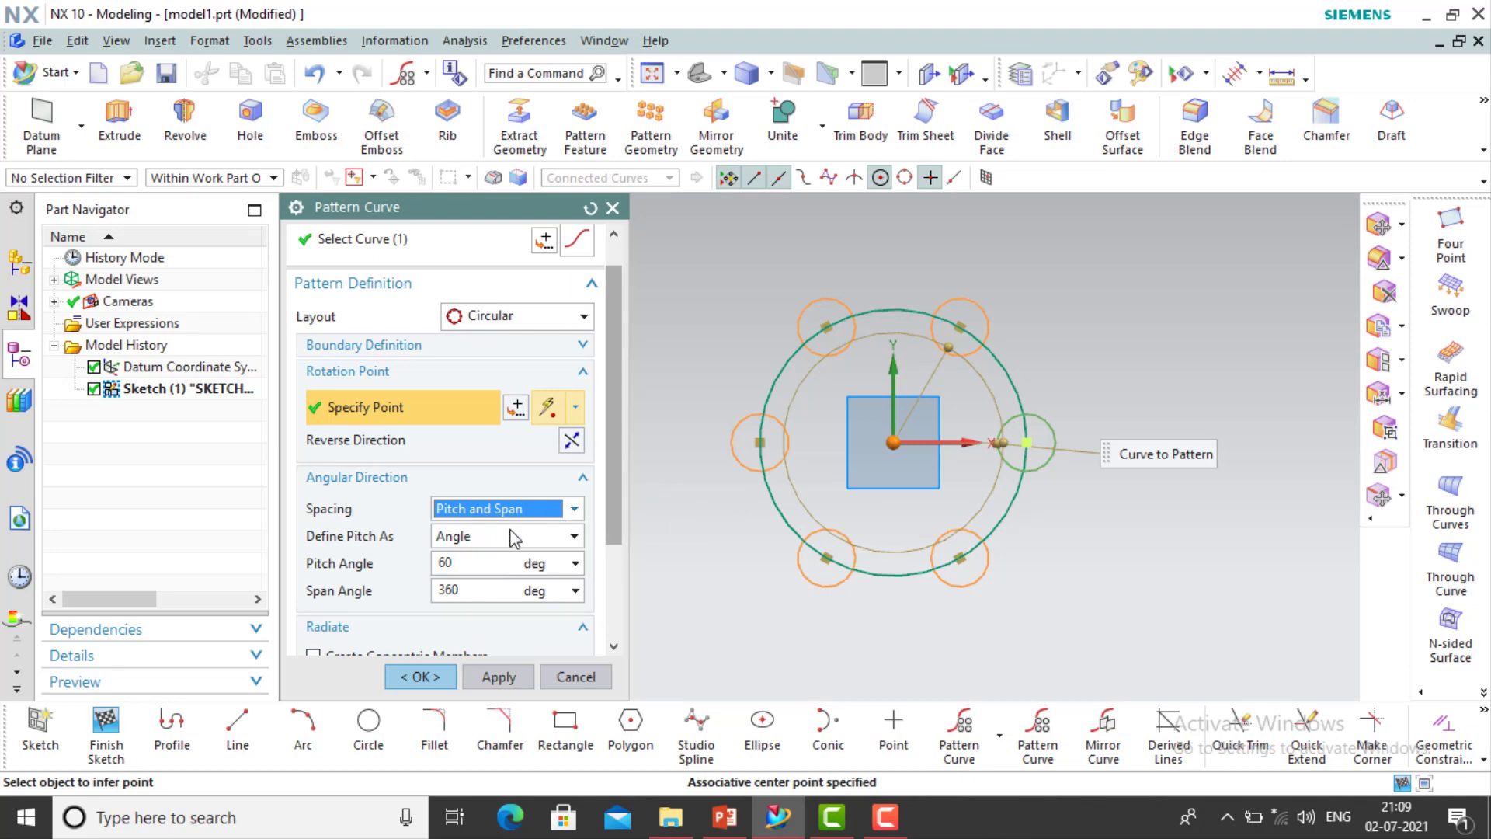
click(465, 564)
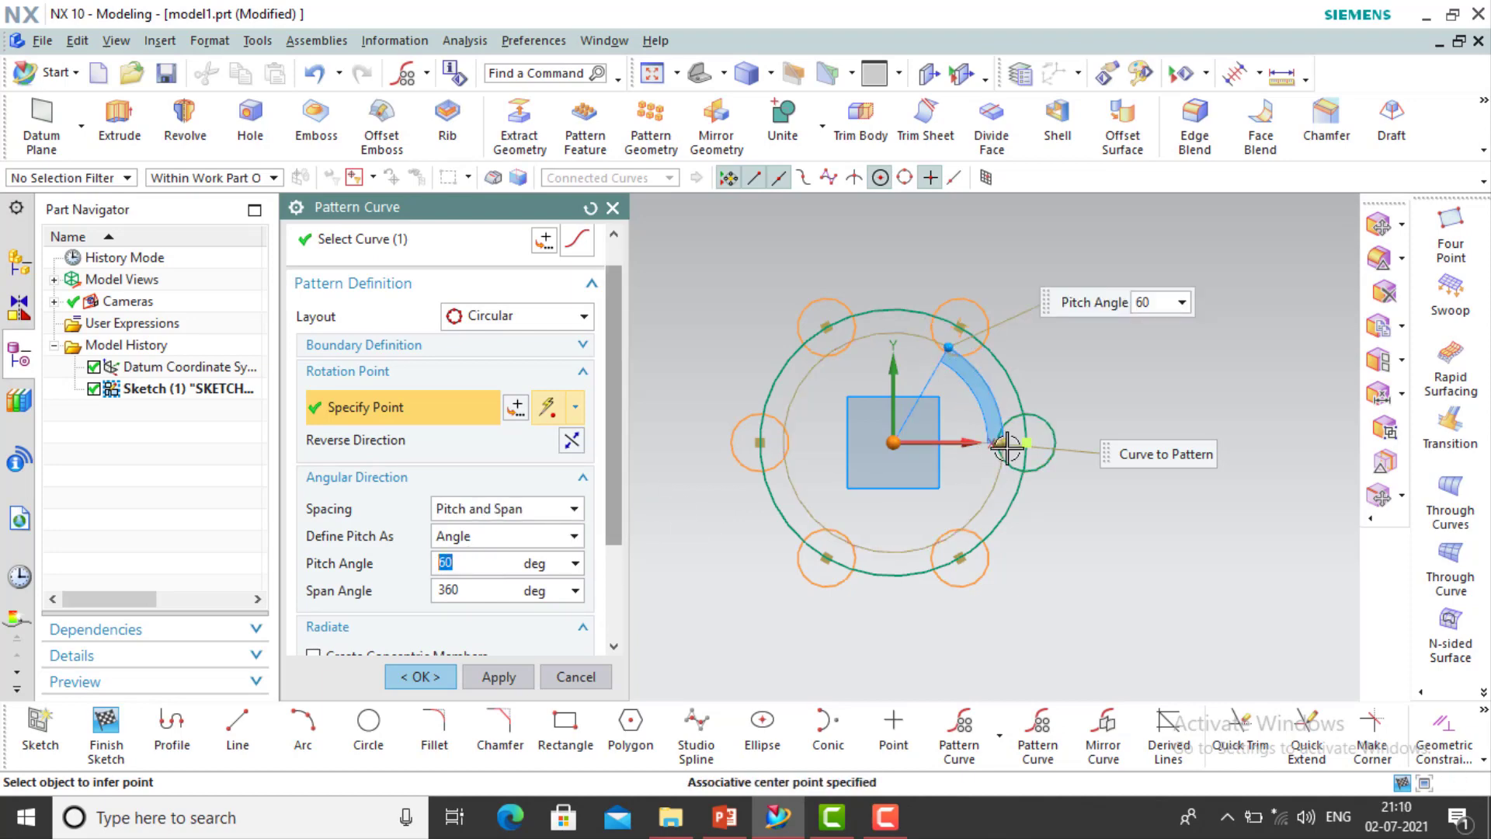
click(485, 591)
text(150)
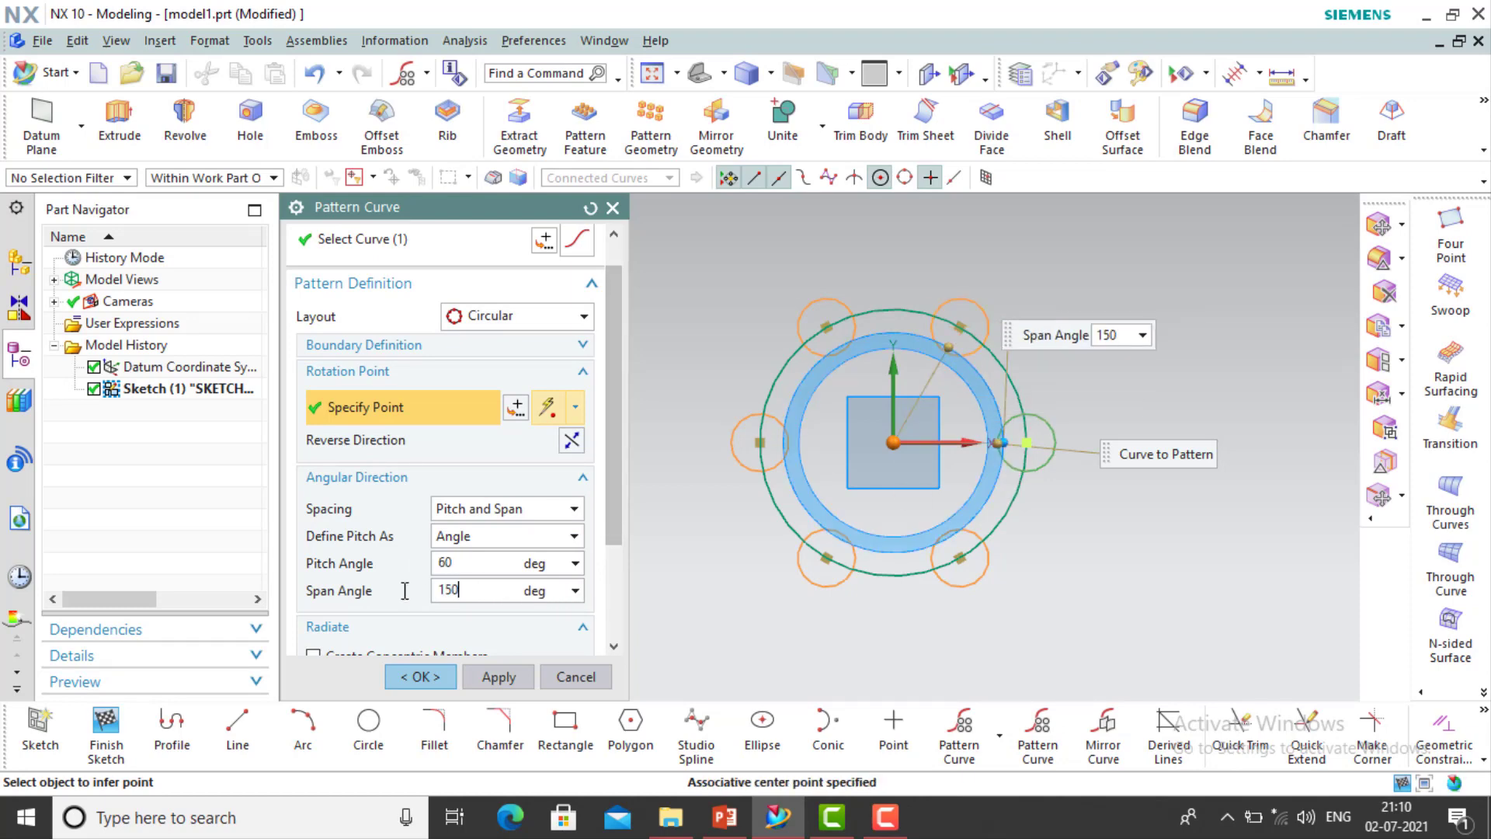
key(Return)
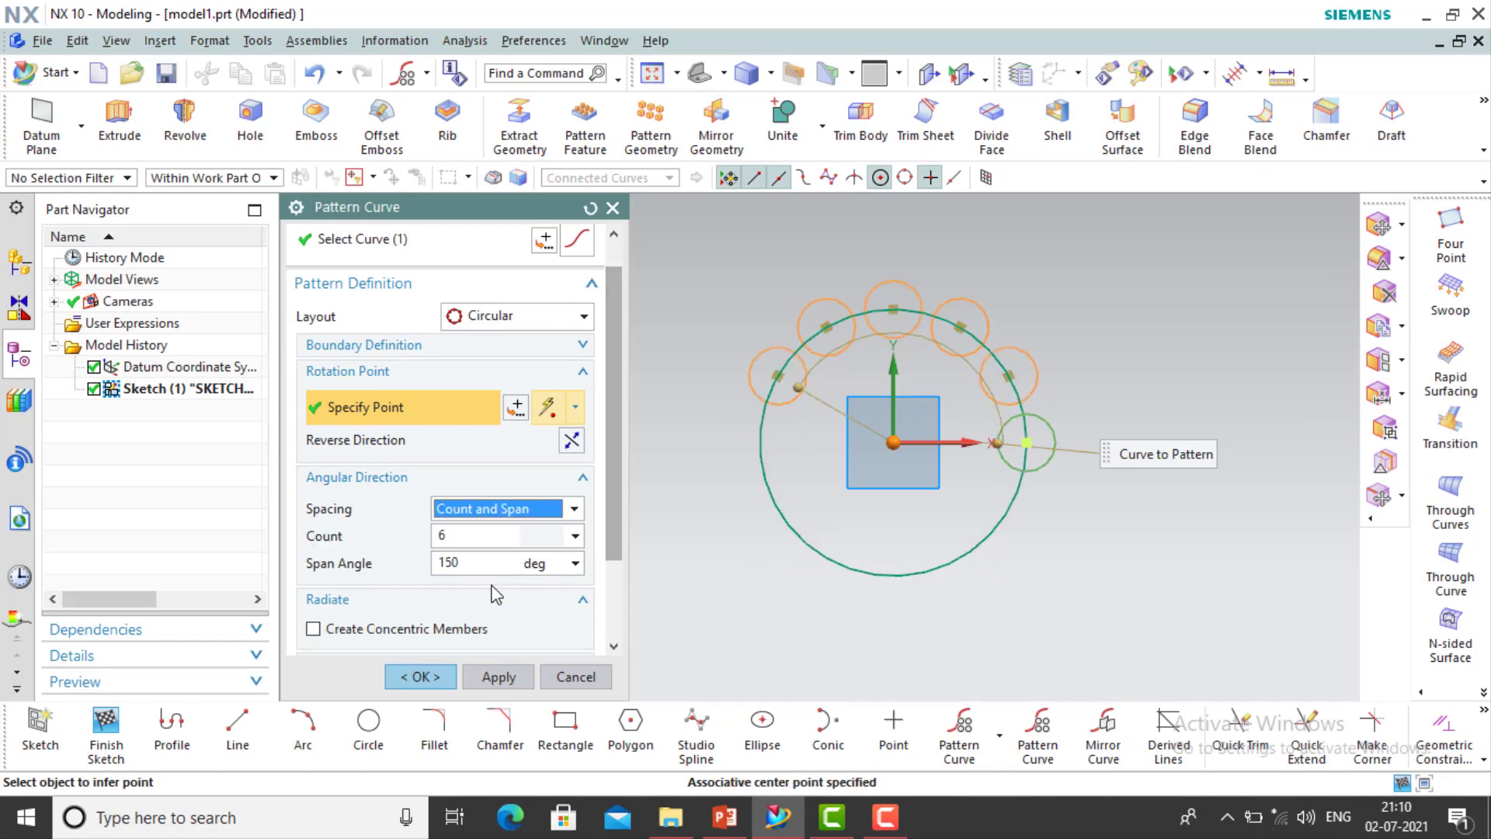
Set the circular pattern's span angle to 360 degrees
double_click(472, 563)
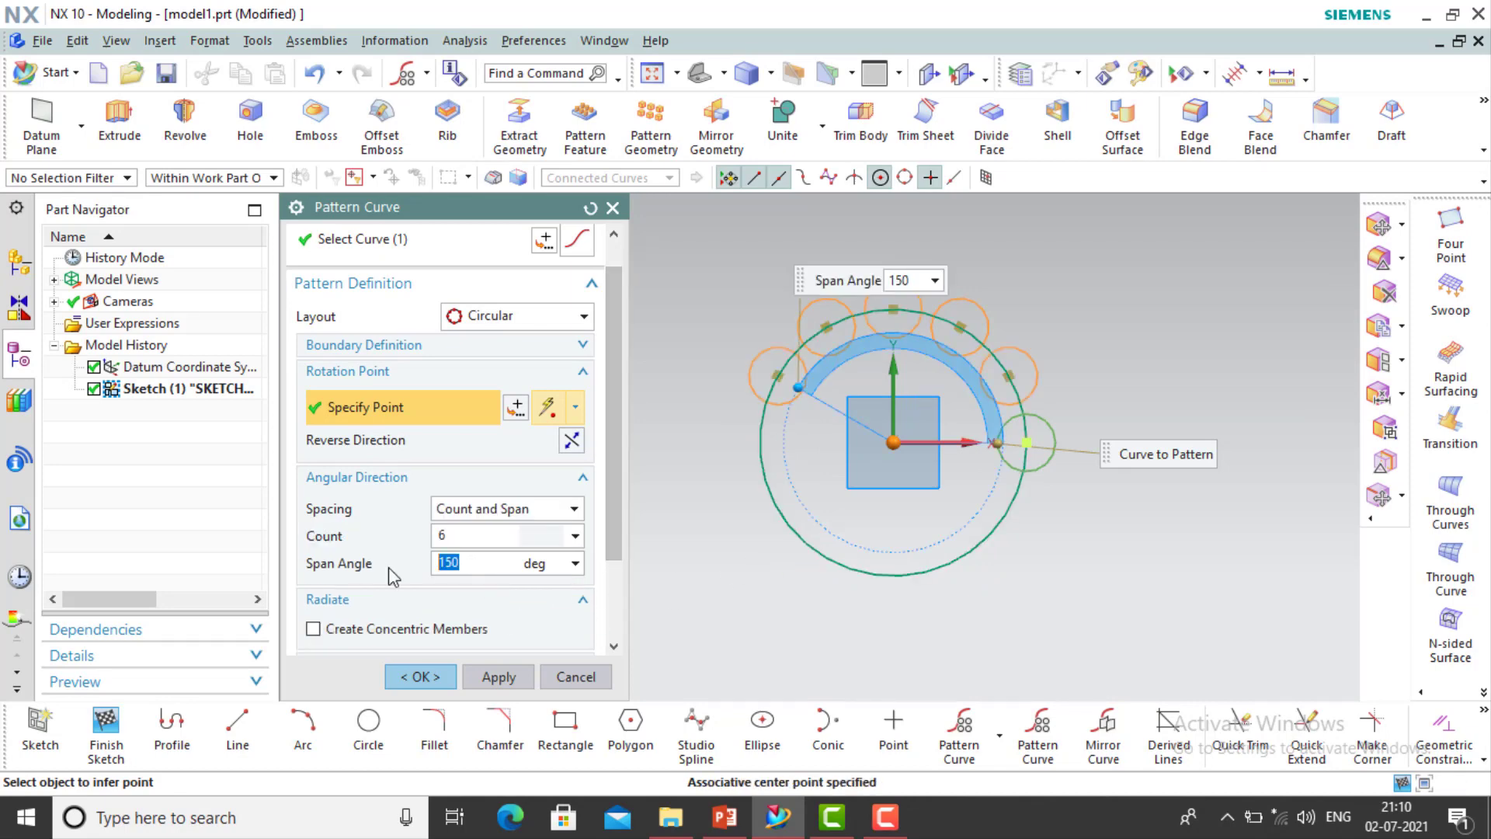
text(360)
key(Return)
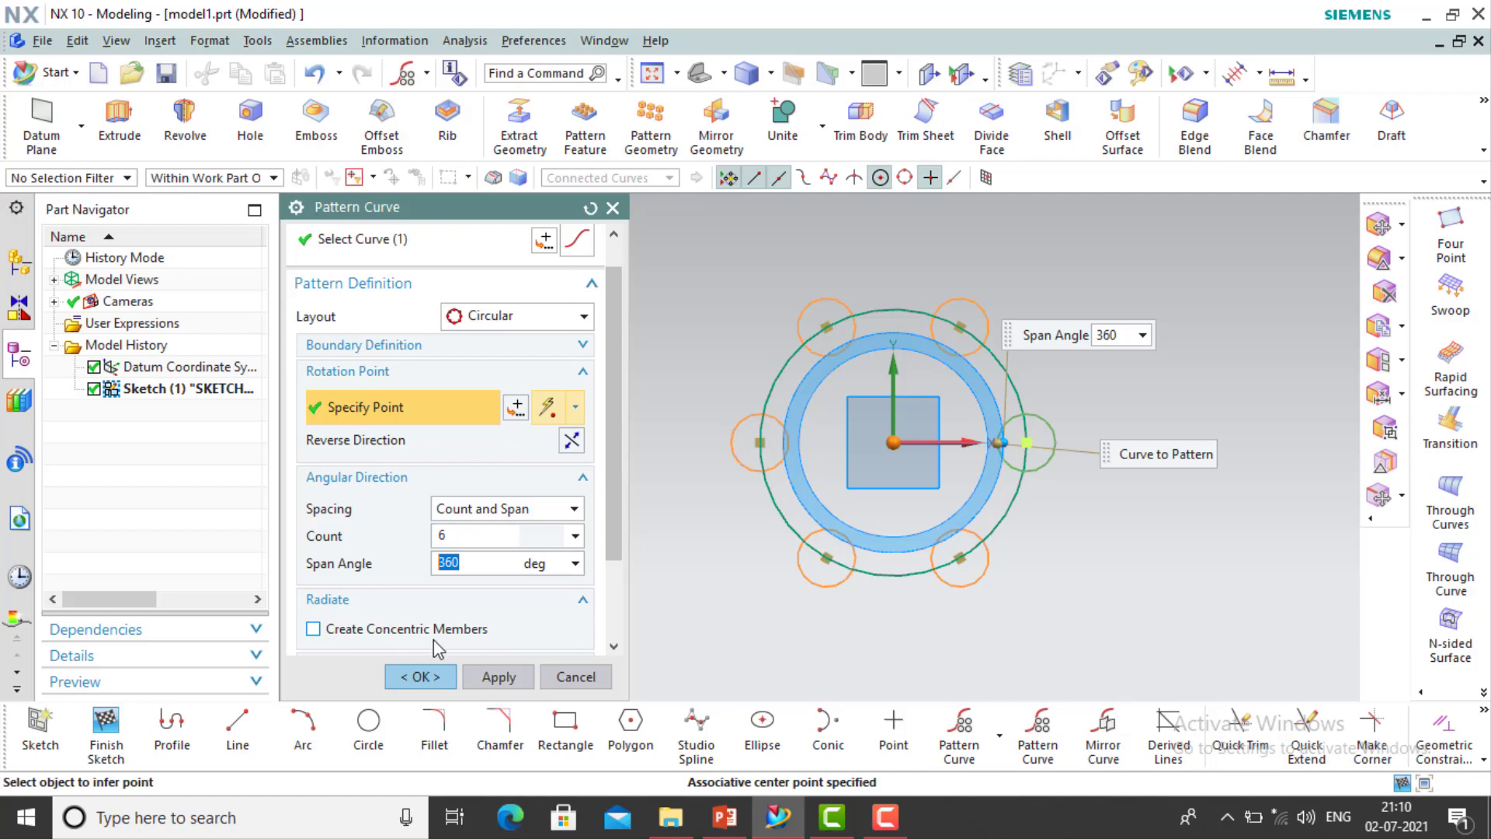
Enable concentric members for the circular pattern and set their radial count to 3
click(313, 629)
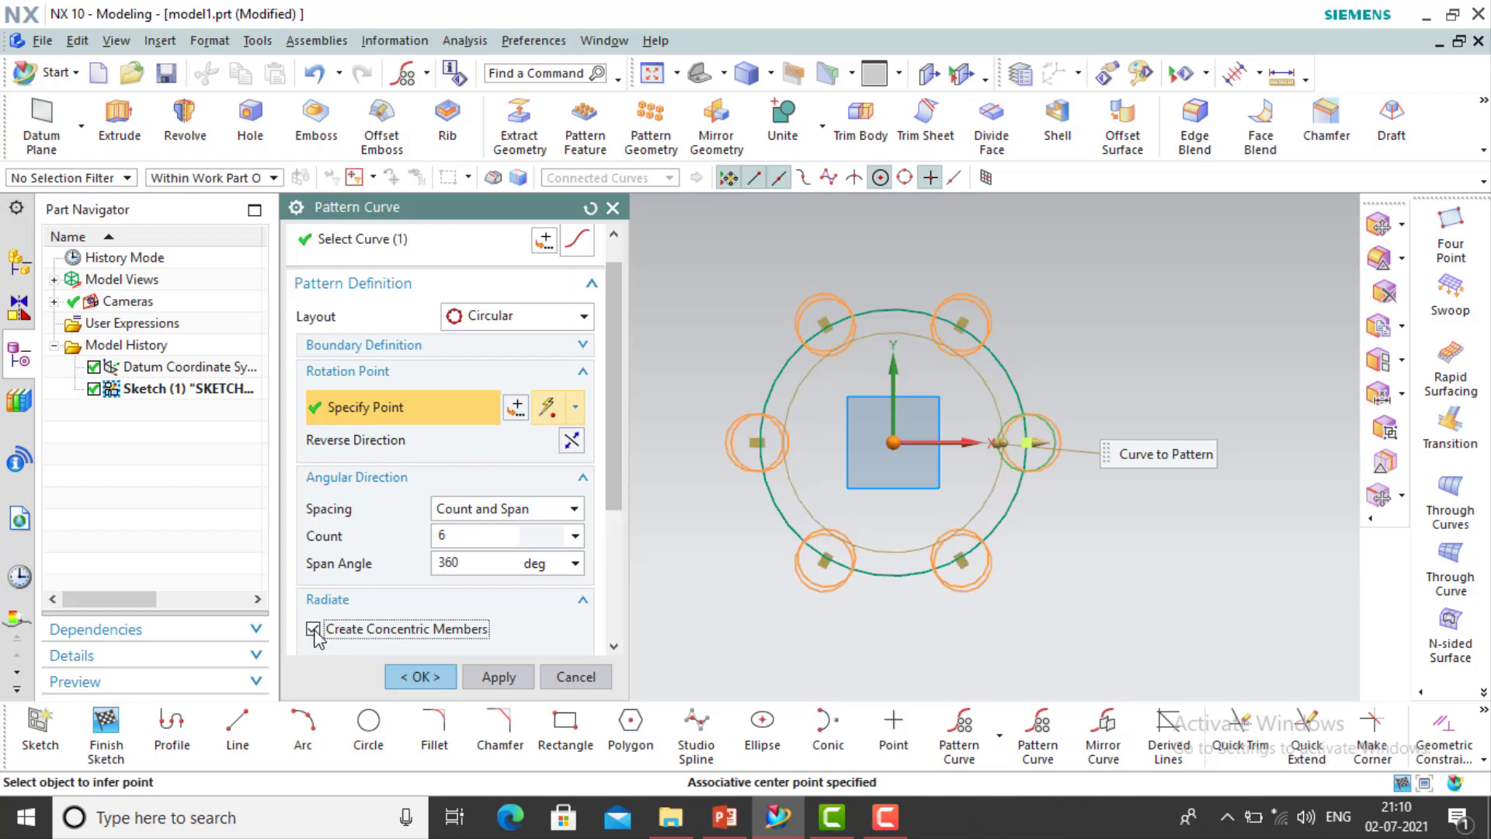
drag(612, 505, 624, 570)
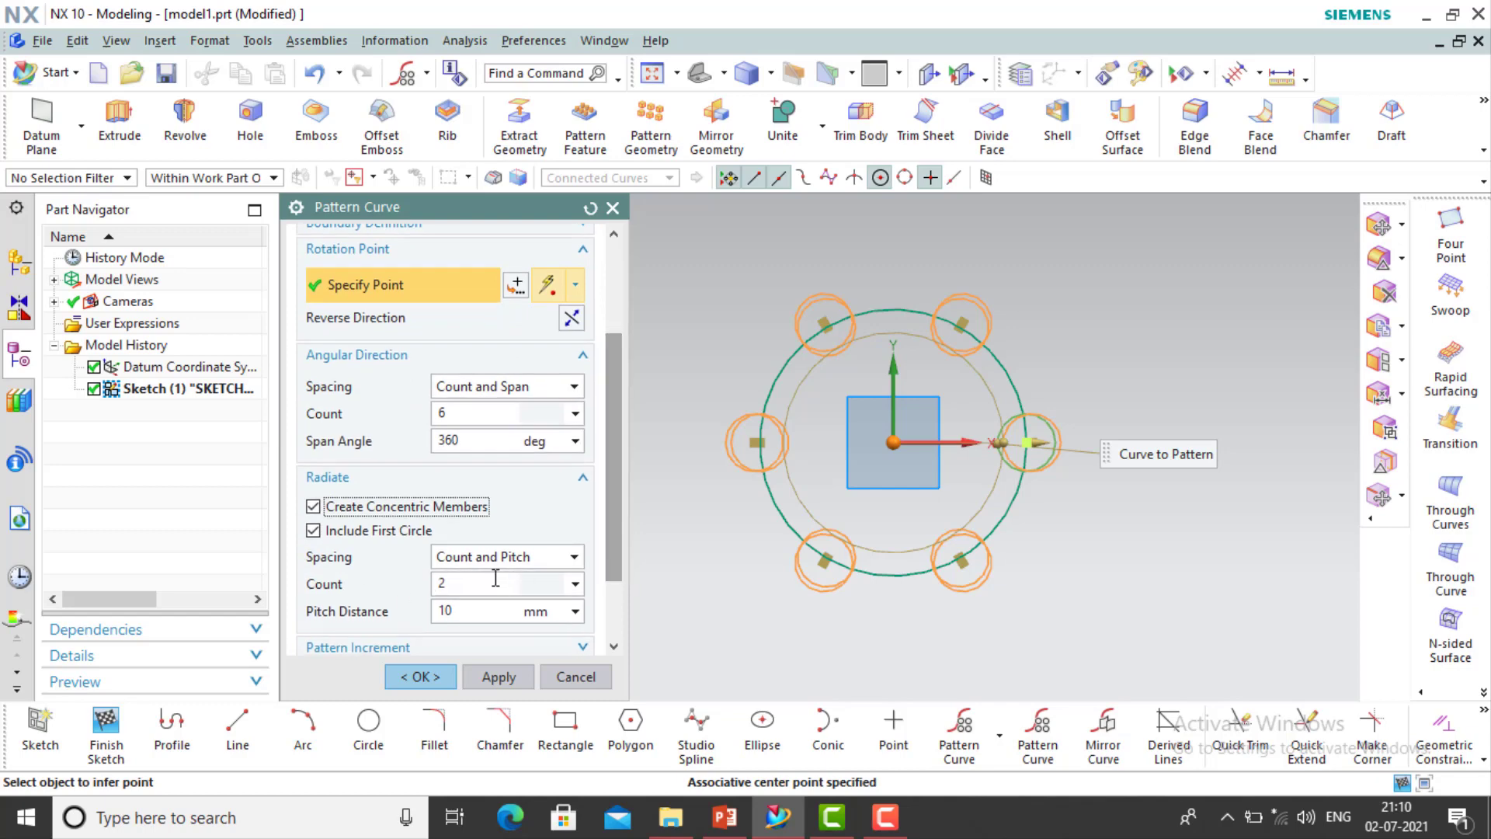
double_click(466, 584)
text(3)
key(Return)
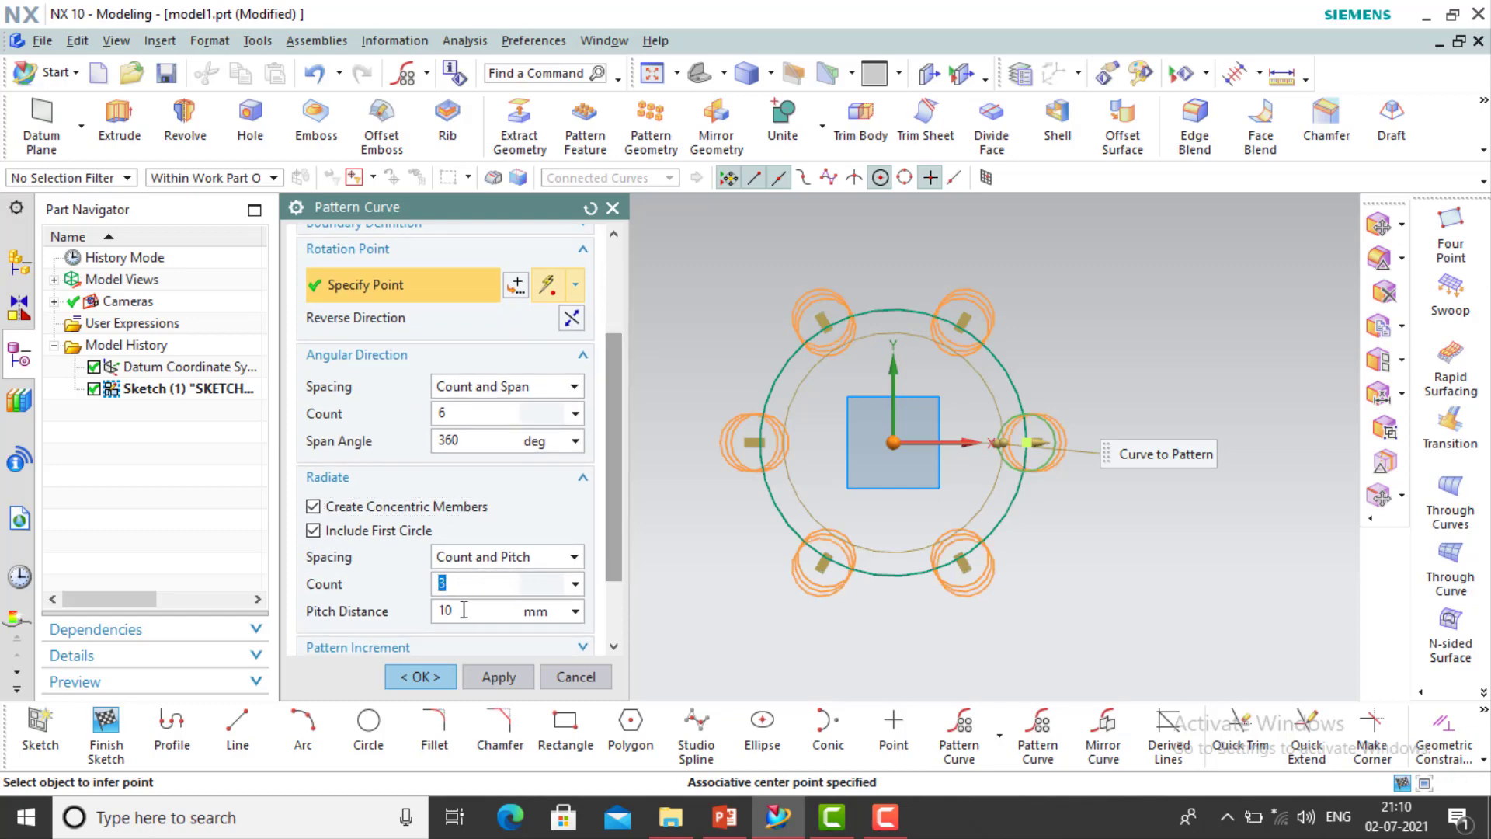
Increase the concentric members' pitch distance by trying 60 mm and 100 mm and settling on 120 mm
double_click(463, 610)
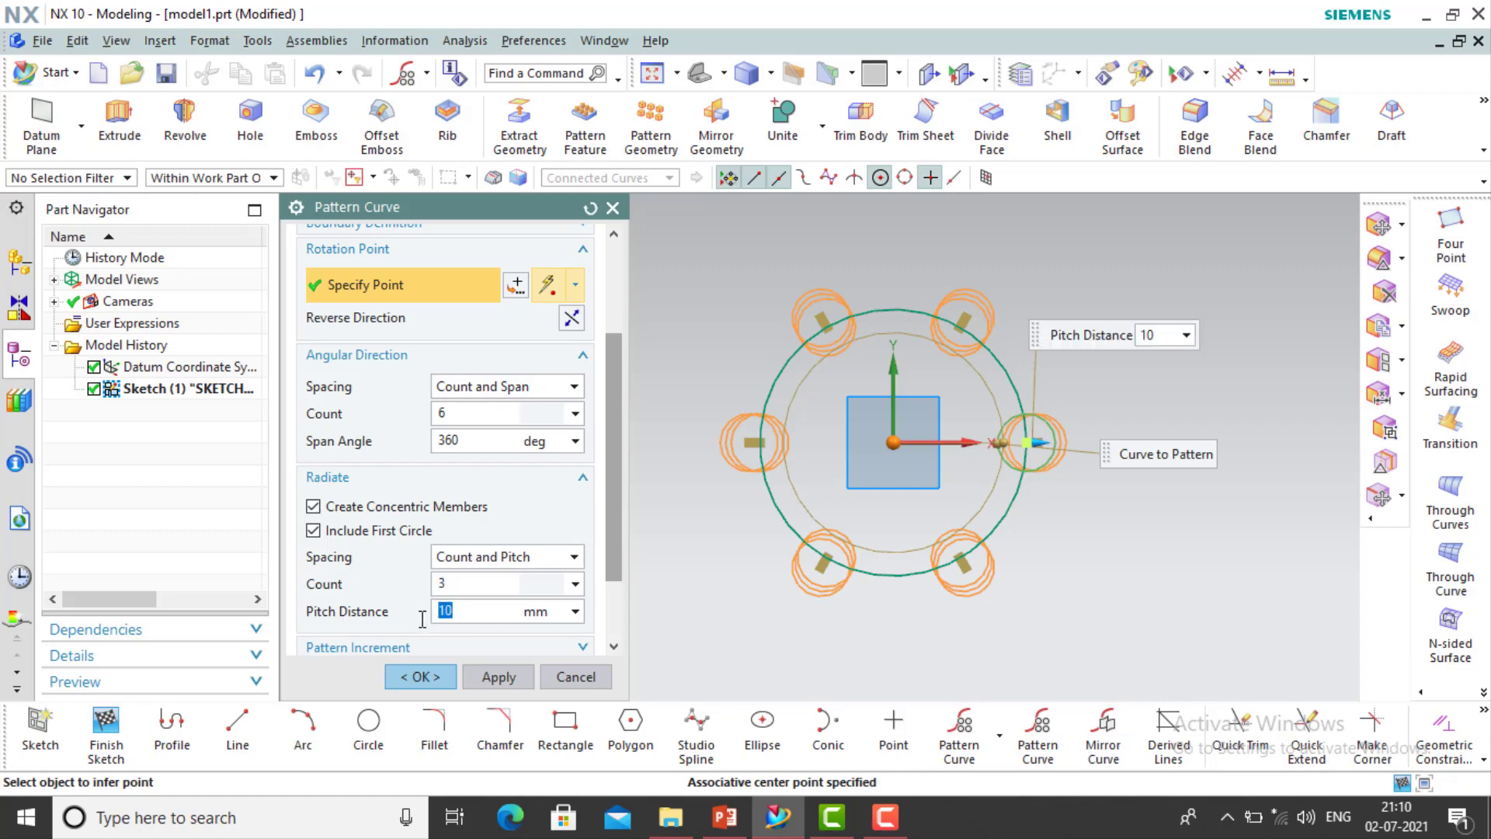
text(3)
key(Return)
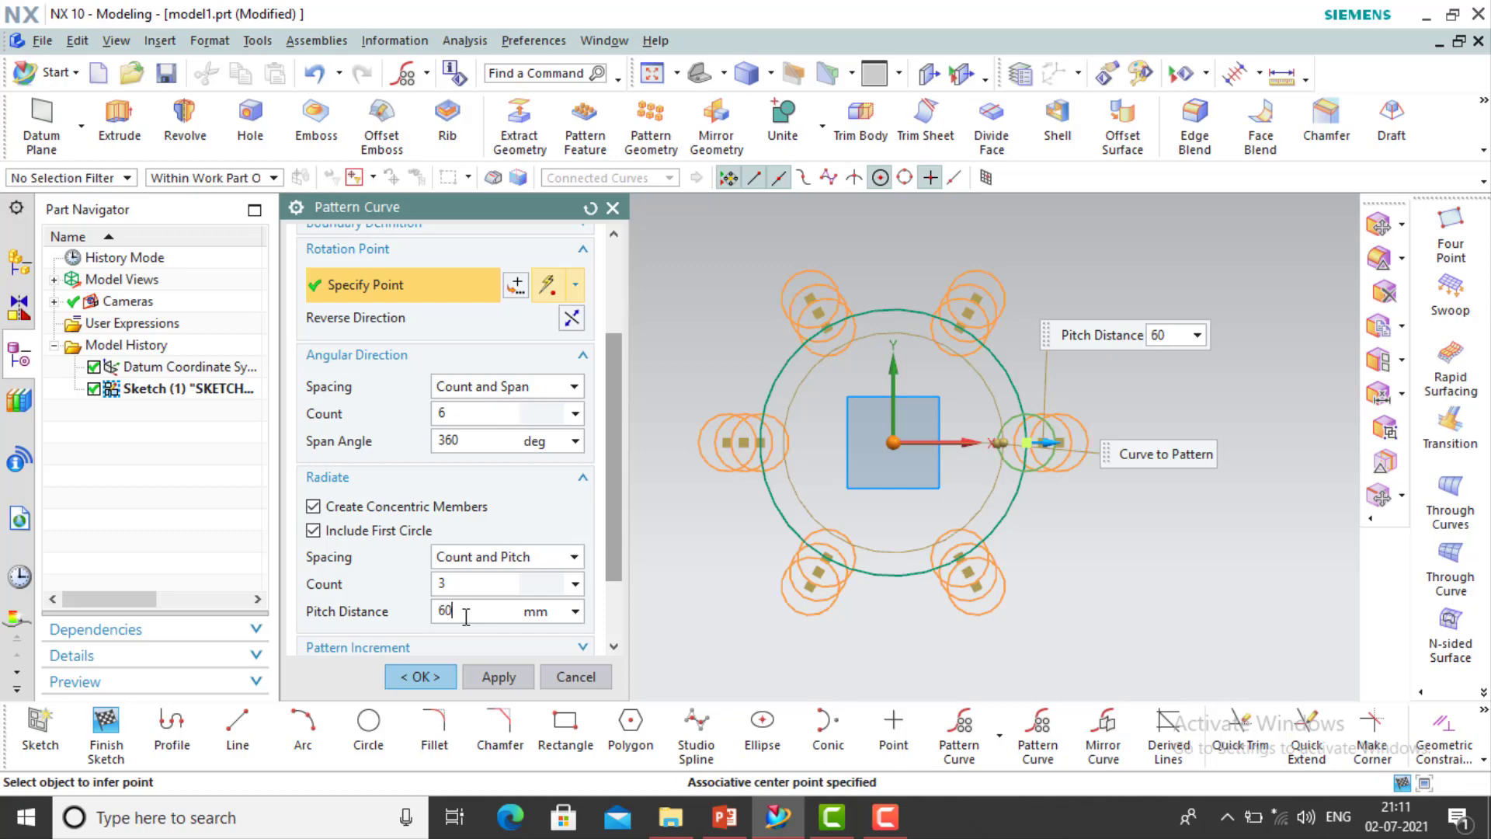
key(Return)
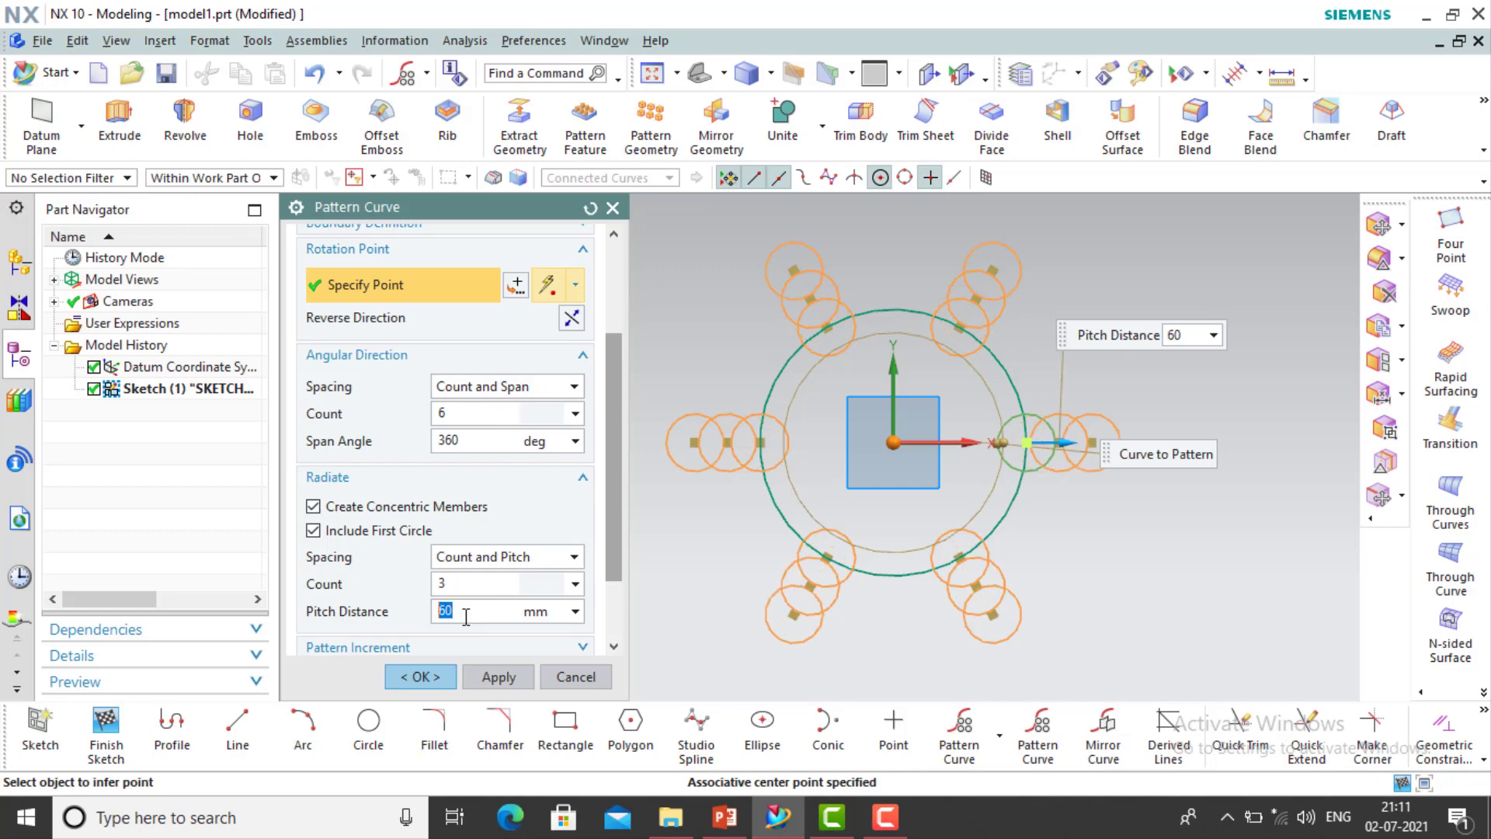
text(100)
key(Return)
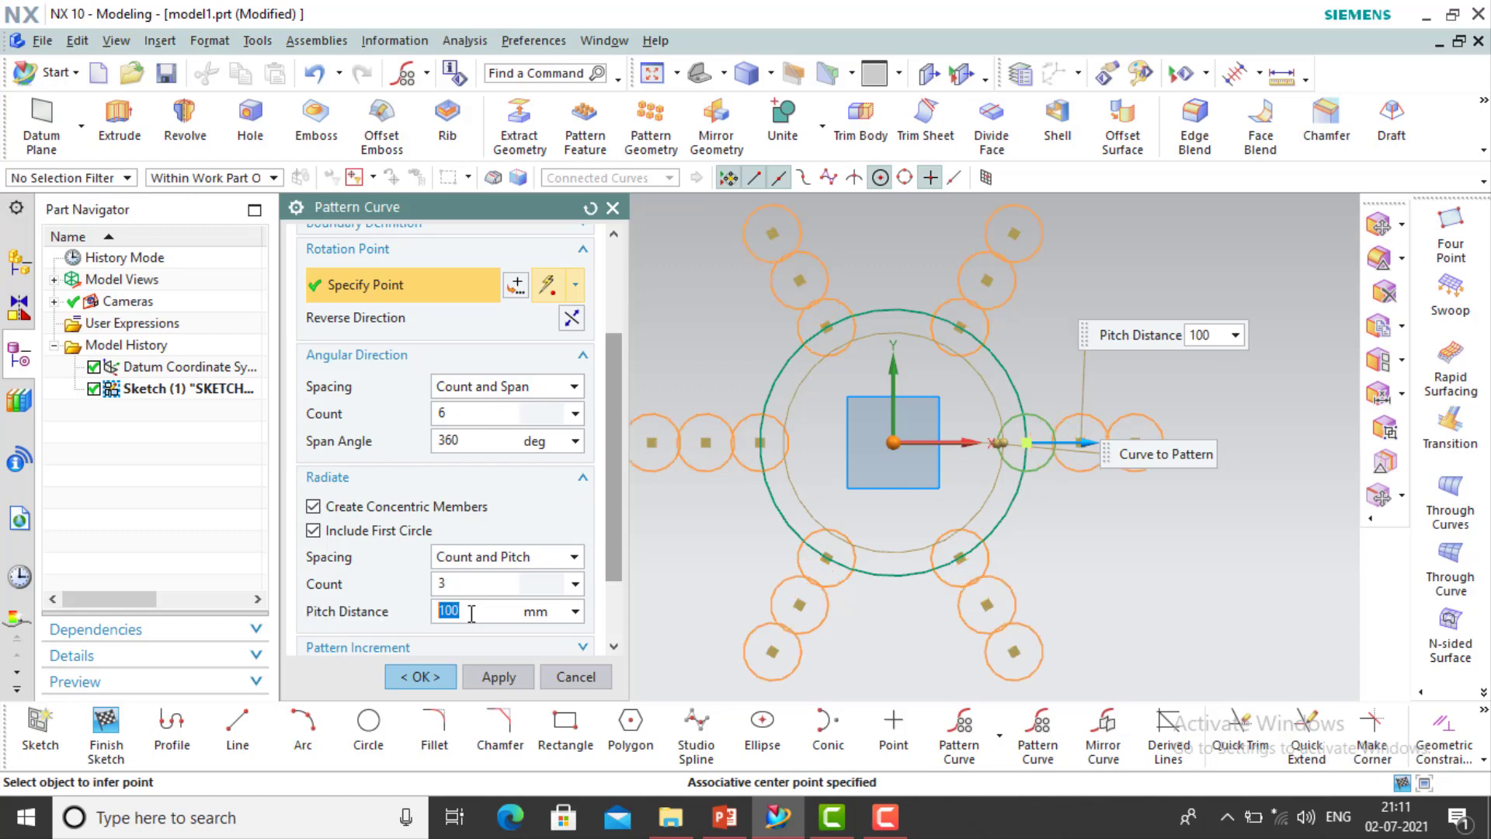
text(120)
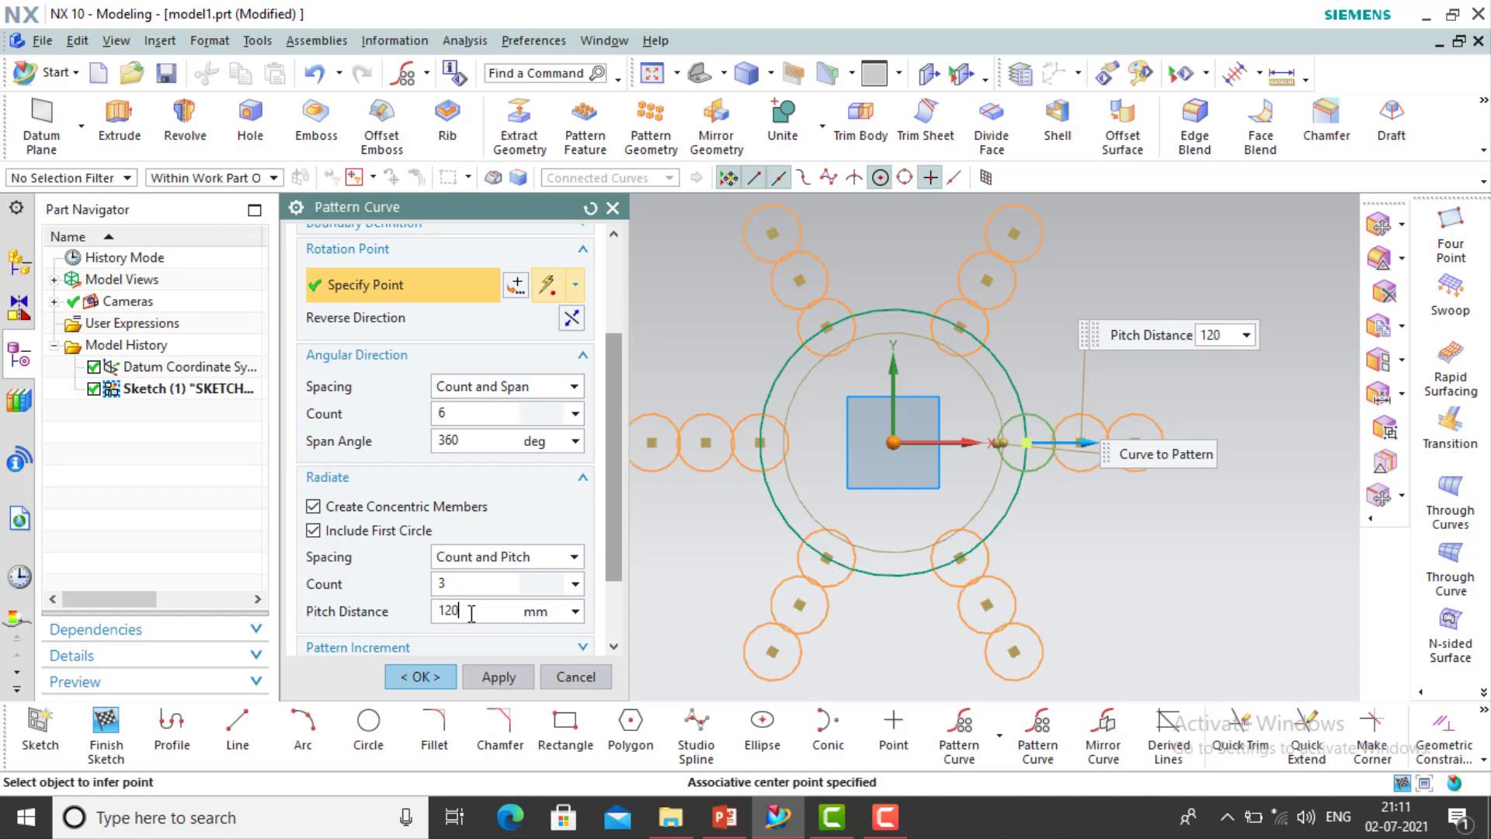
key(Return)
scroll(941, 471, down, 3)
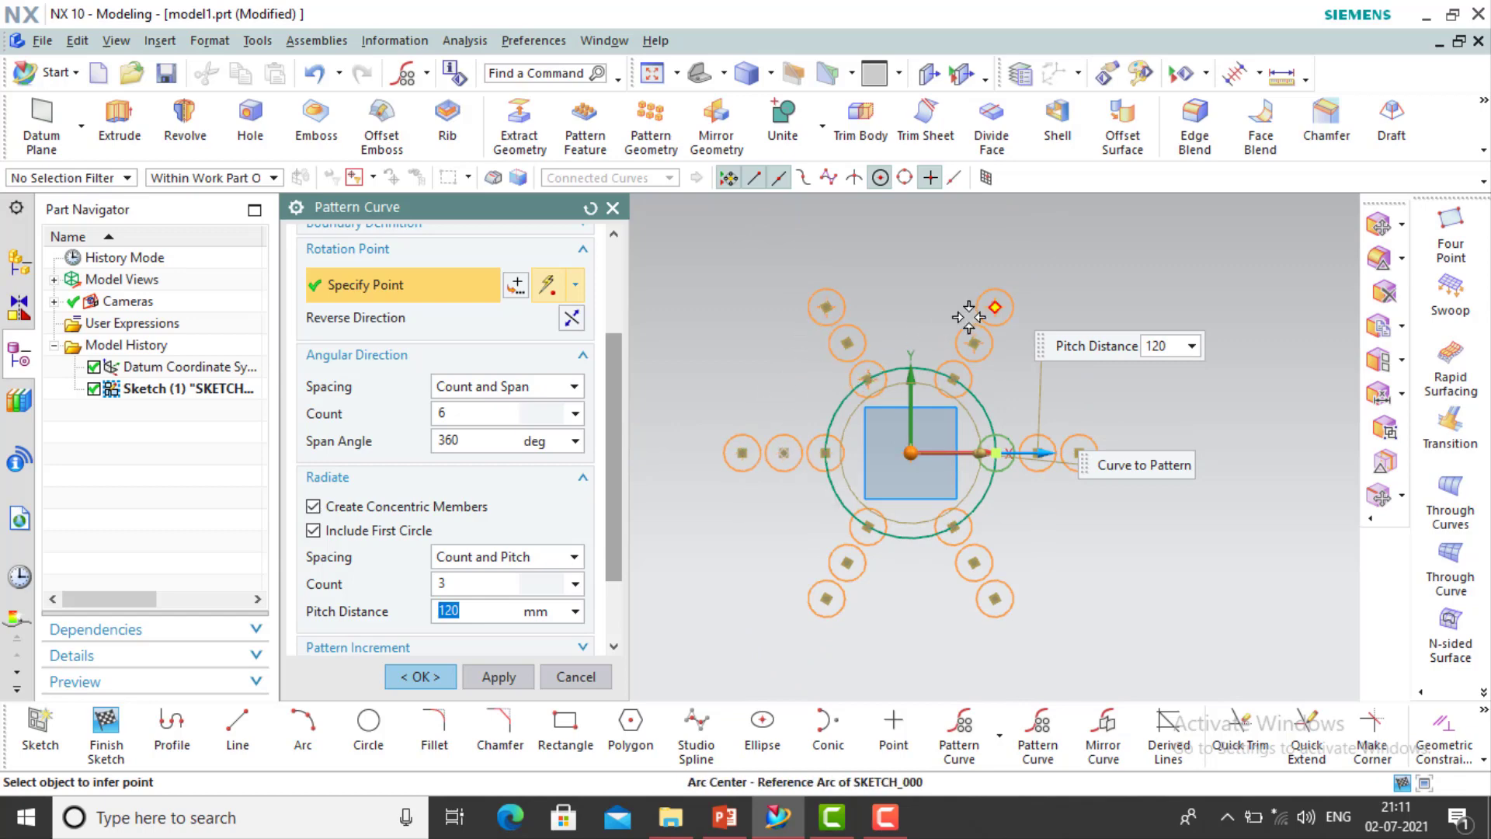
Keep Count and Pitch as the radial spacing and create the circular curve pattern
click(575, 557)
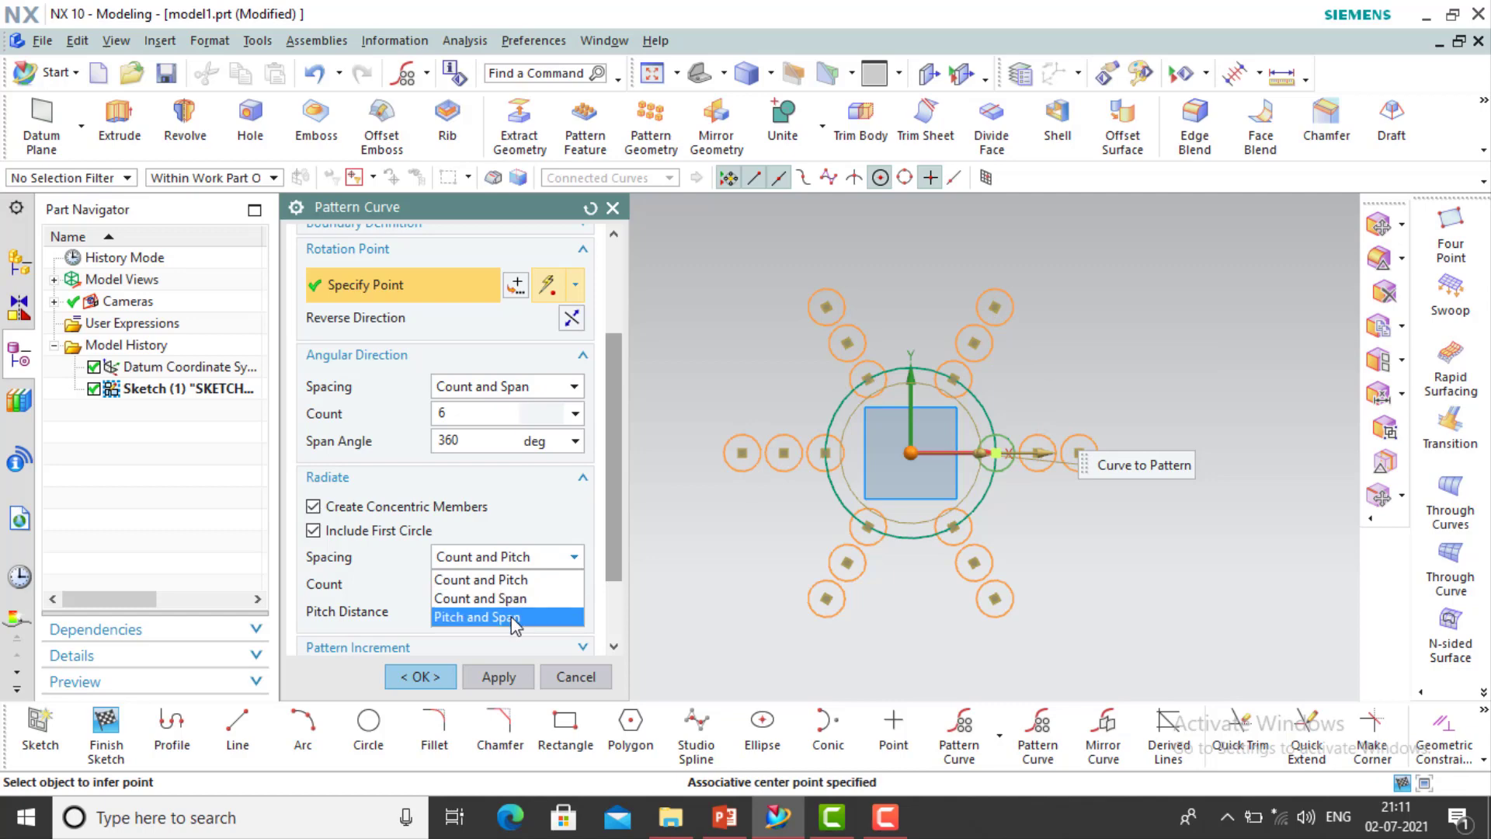
click(519, 580)
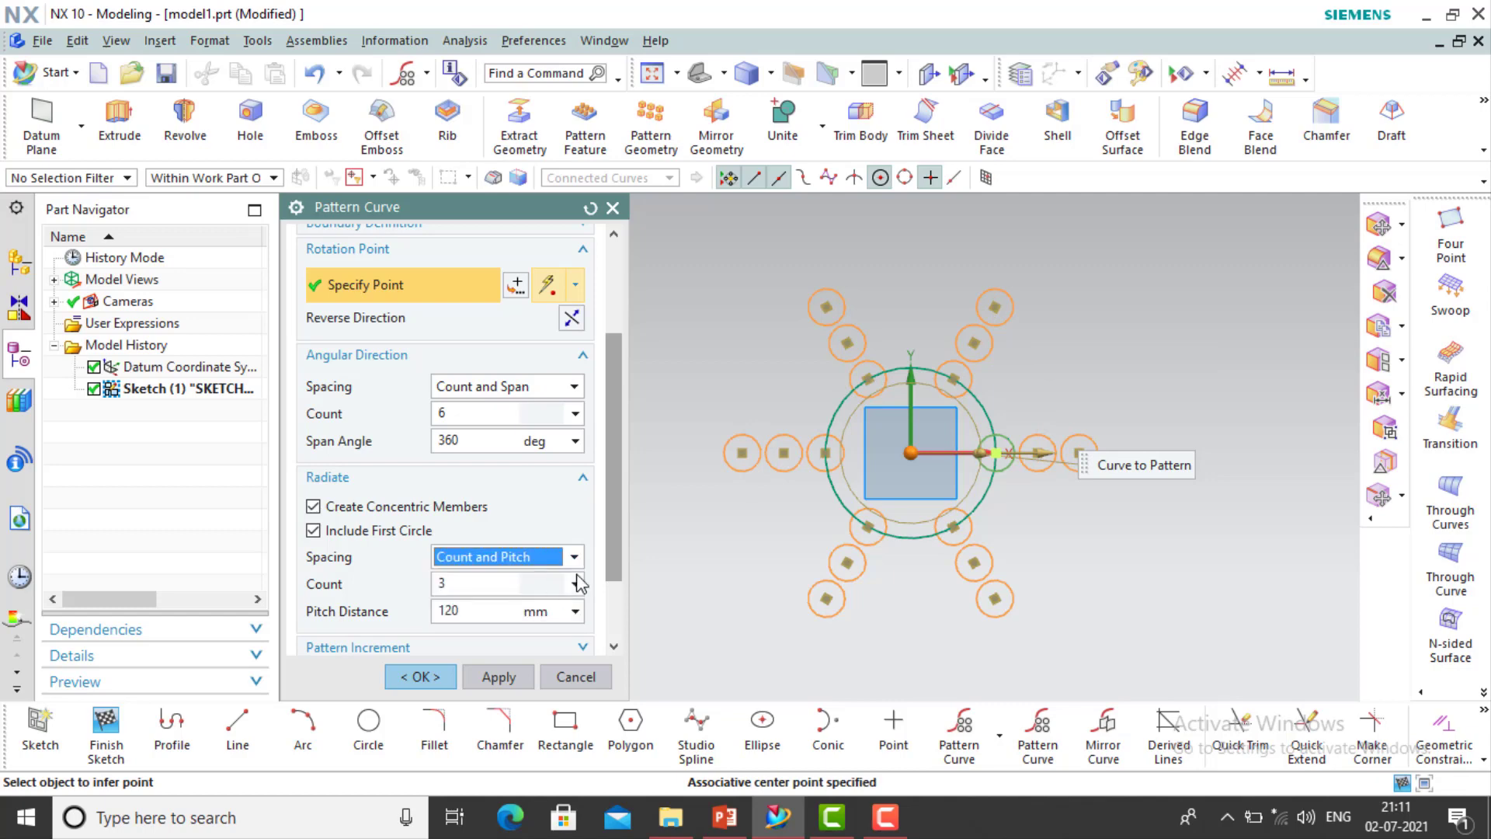
click(444, 674)
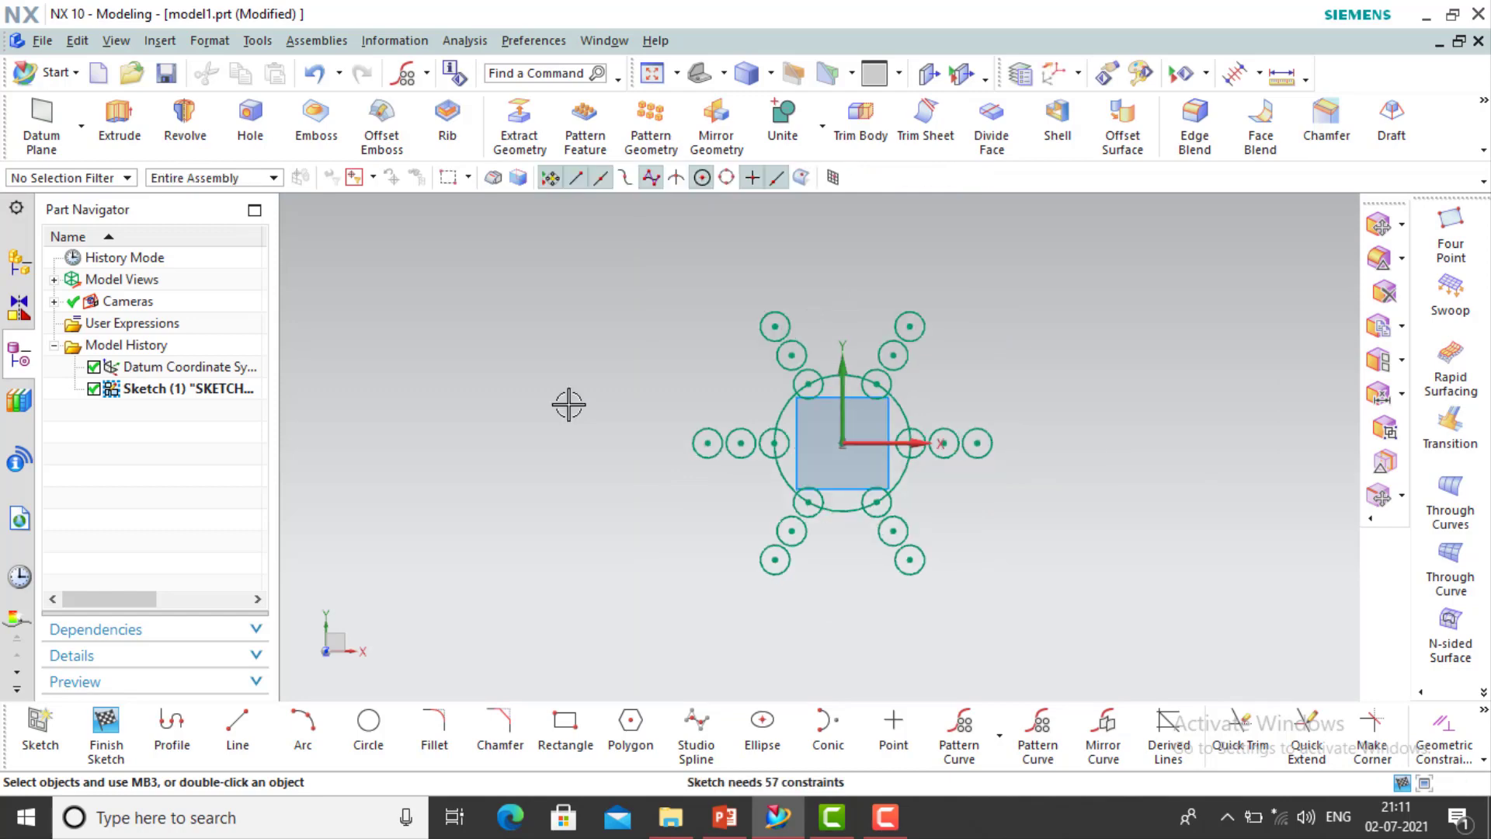
Draw a vertical line about 1250 mm long to the right of the patterned circles
click(999, 734)
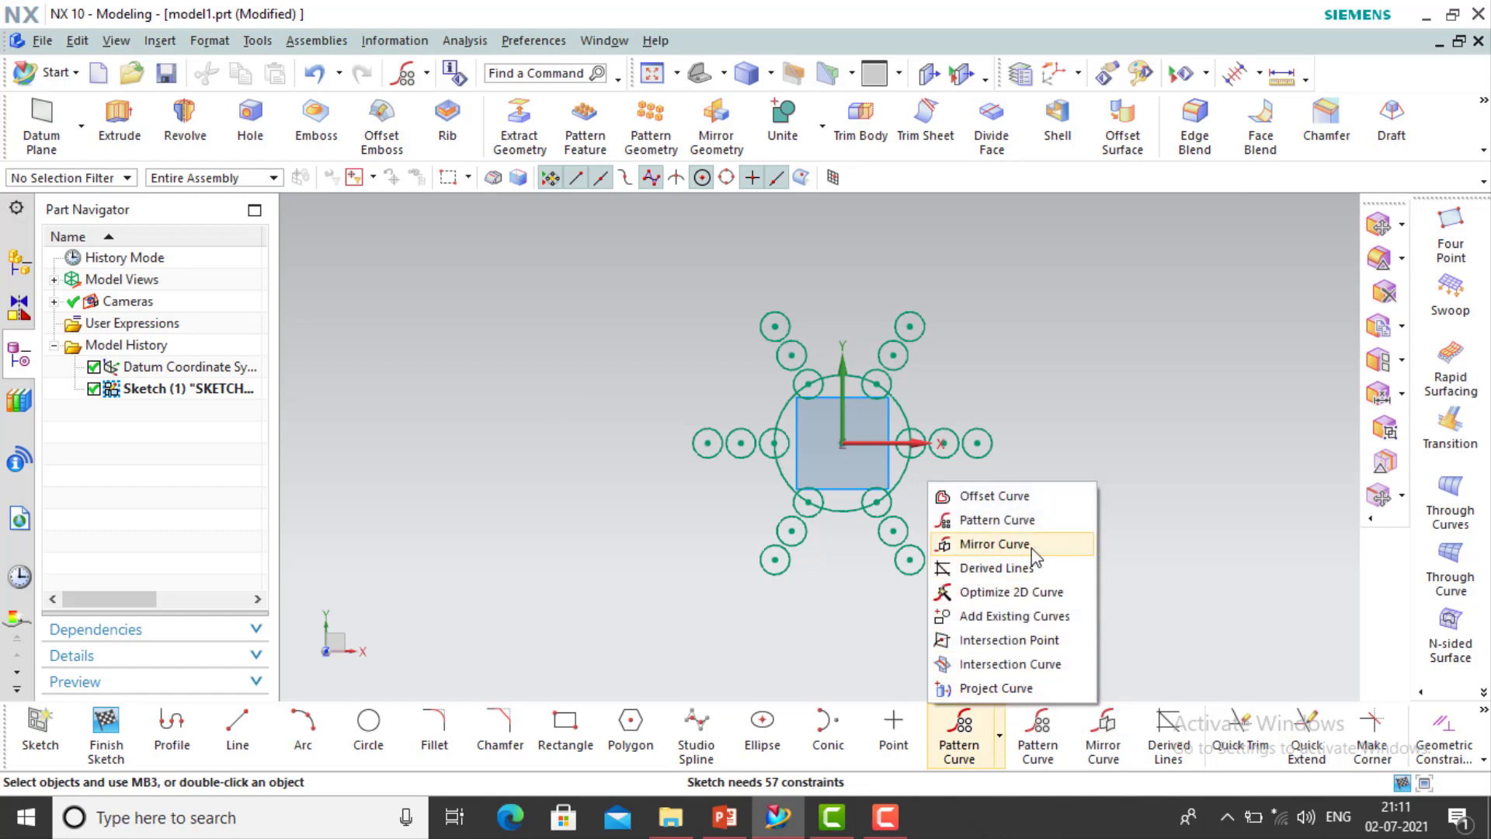
click(536, 552)
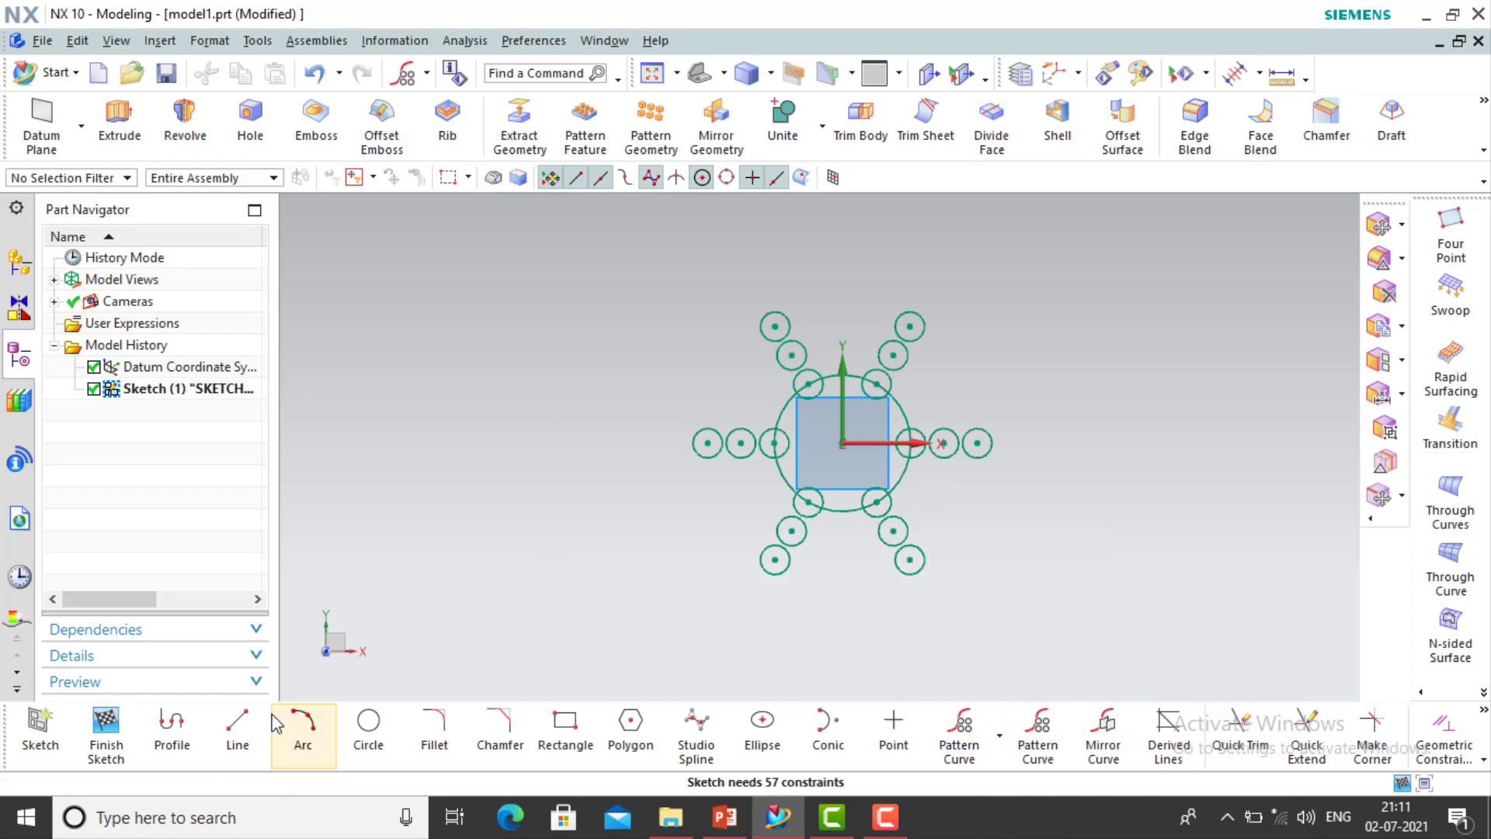
click(248, 723)
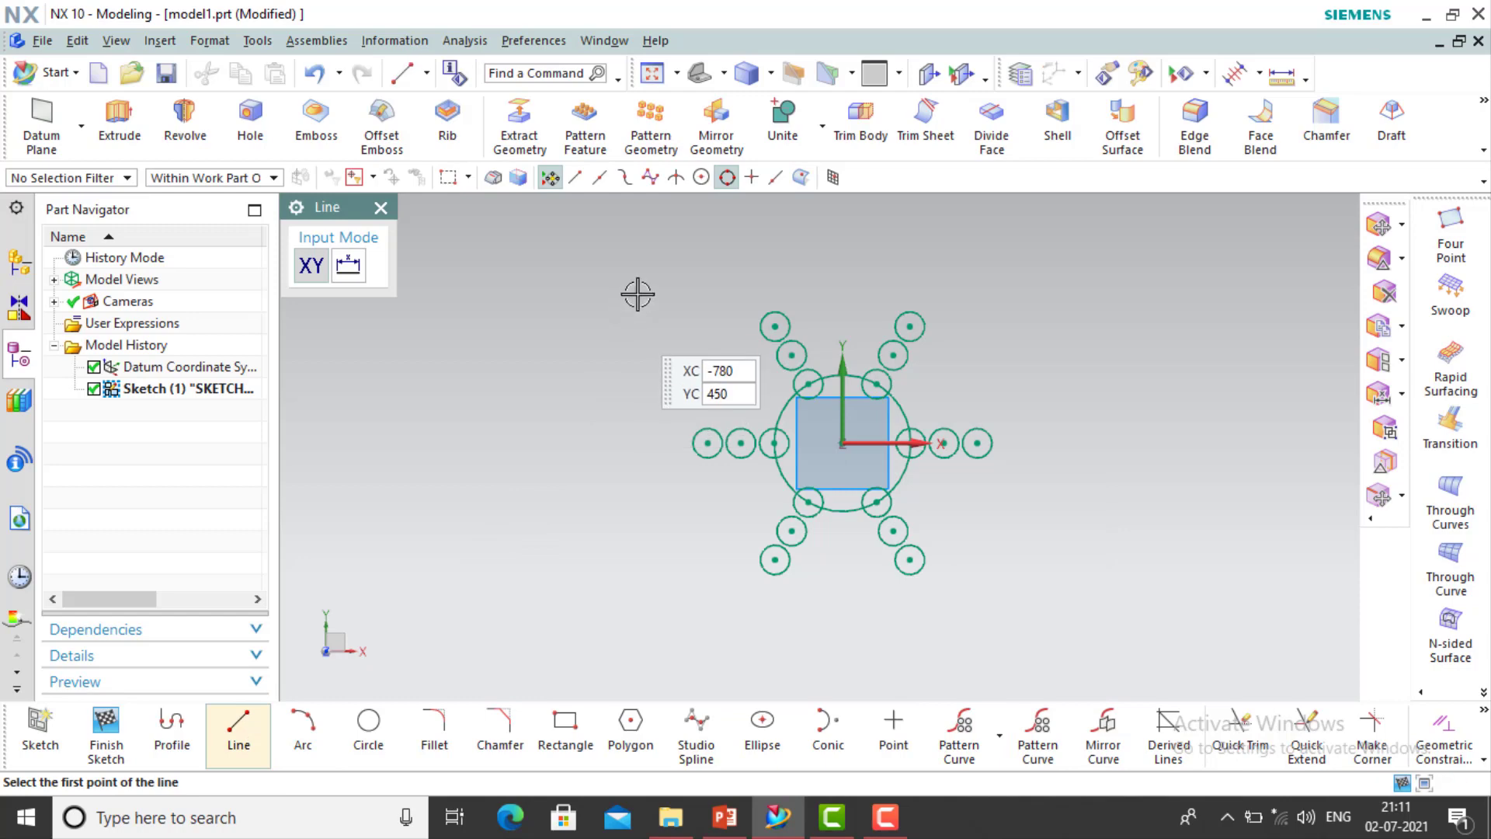
scroll(556, 293, down, 1)
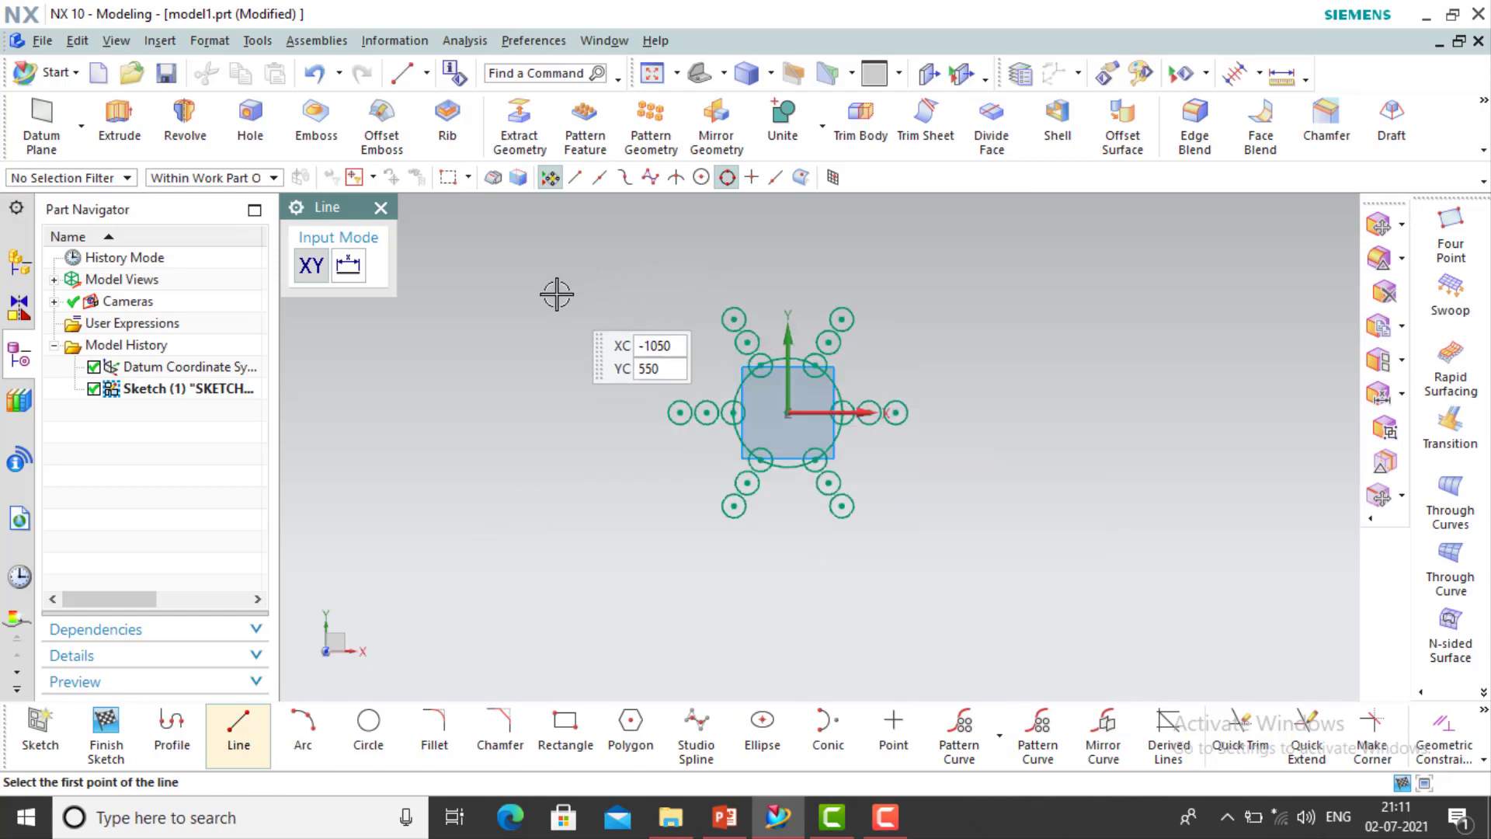
click(978, 269)
click(976, 544)
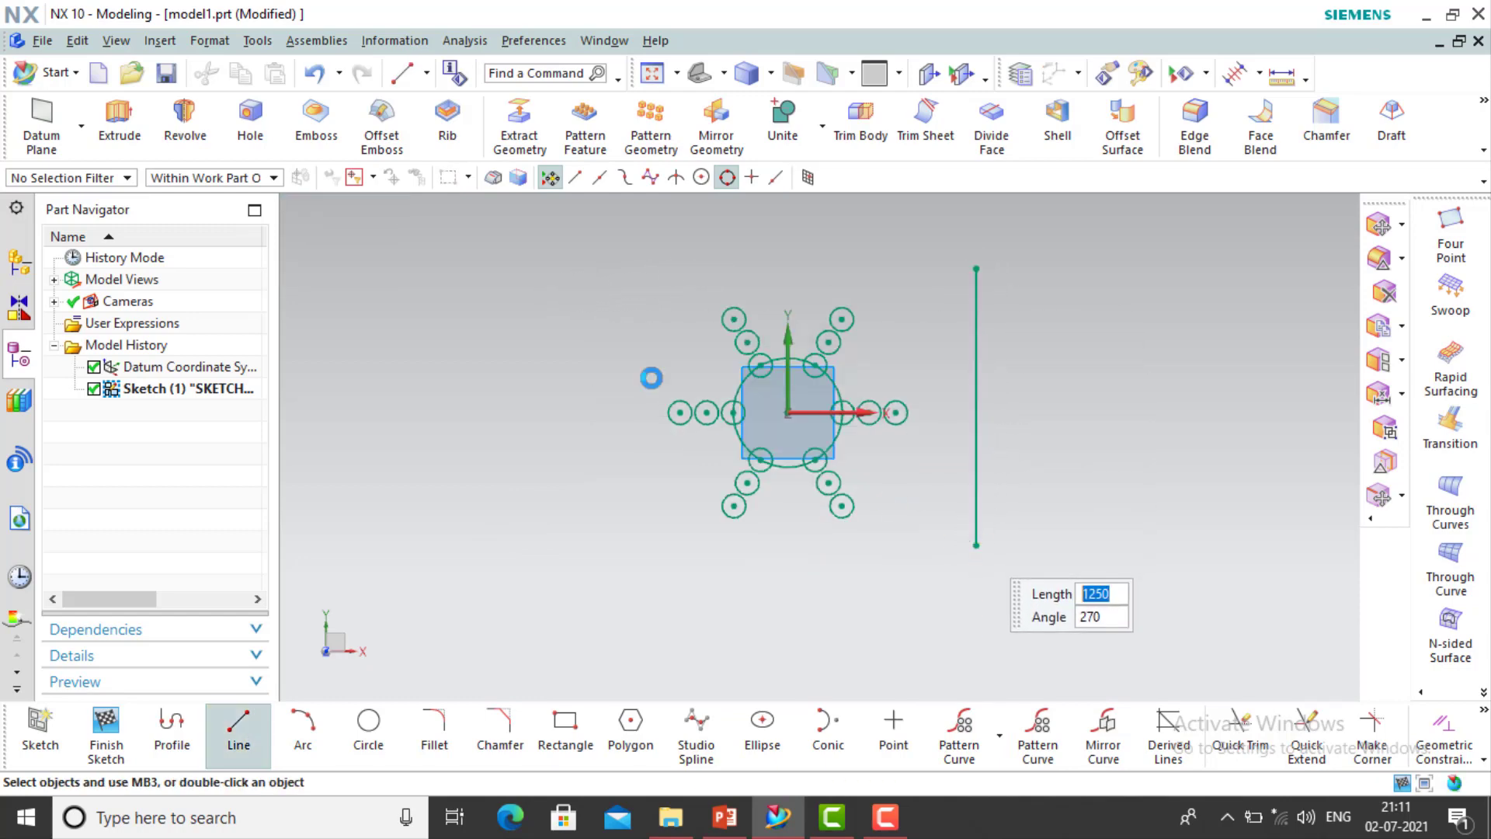
key(Escape)
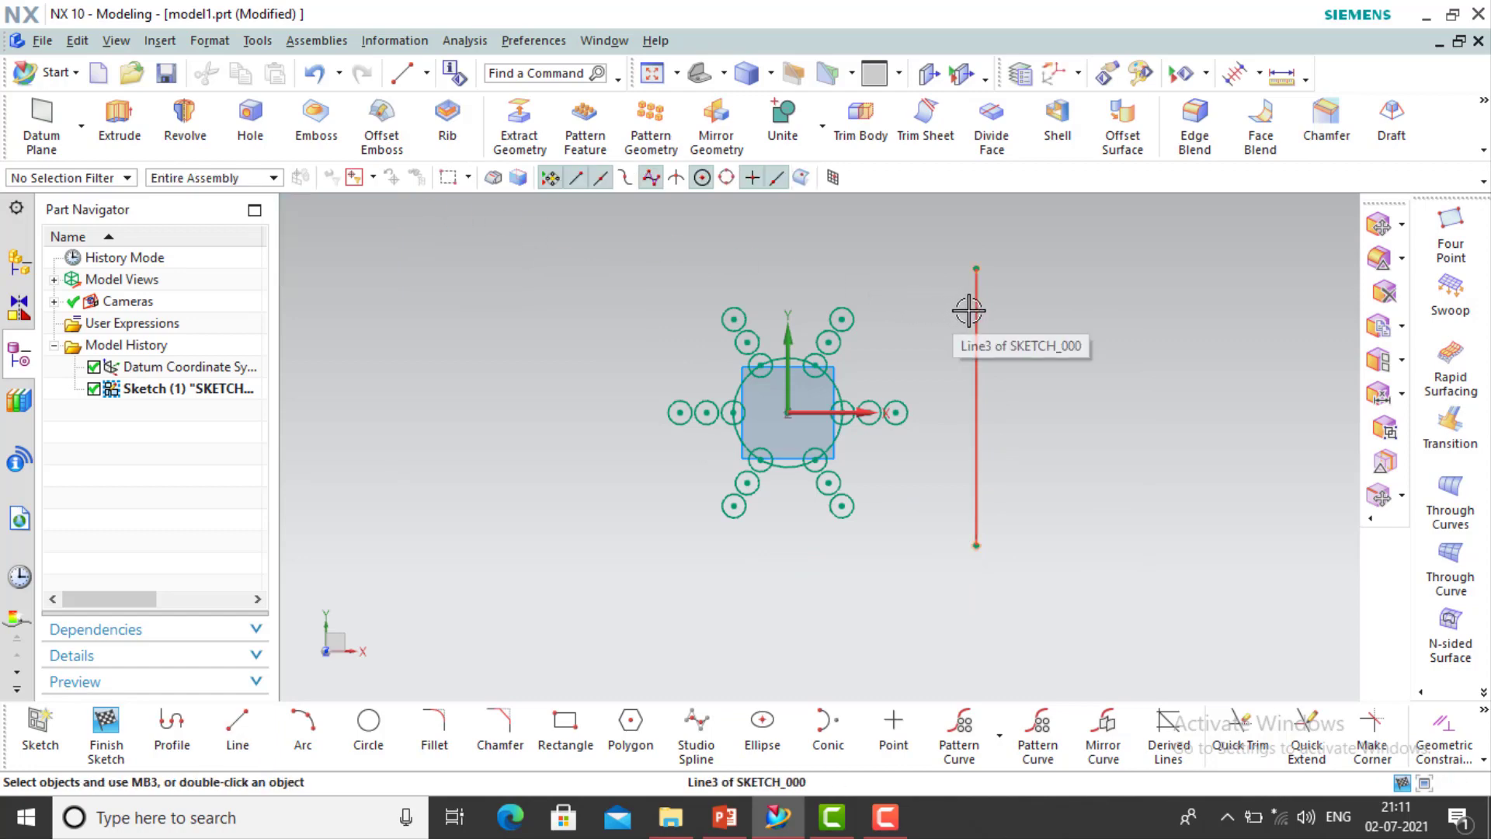
Convert the vertical line beside the circle pattern to a reference line
click(970, 309)
right_click(970, 310)
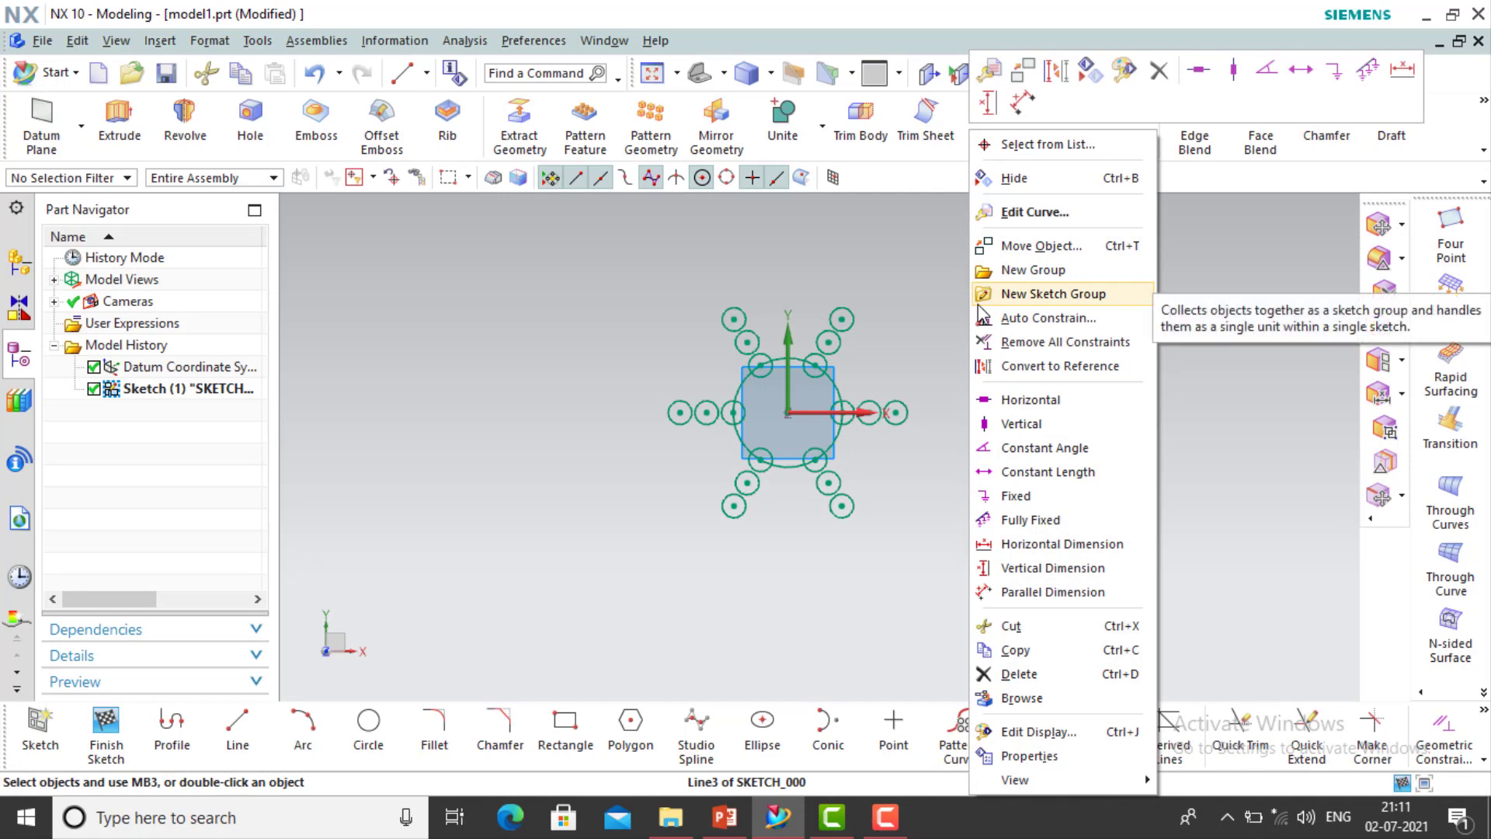
click(1145, 375)
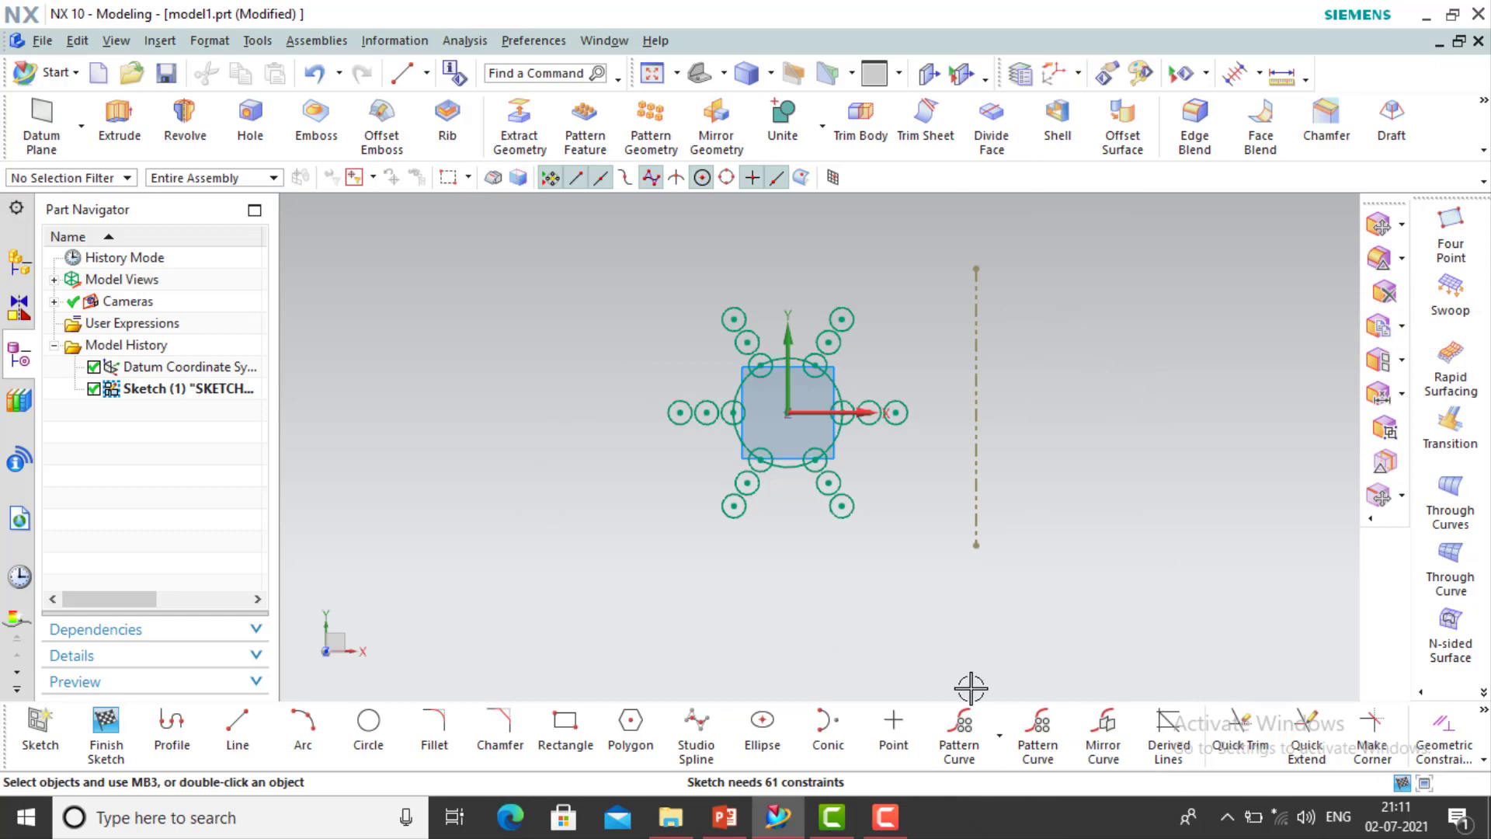
Mirror the large circle and all its patterned small circles about the vertical reference line with Mirror Curve
click(1001, 735)
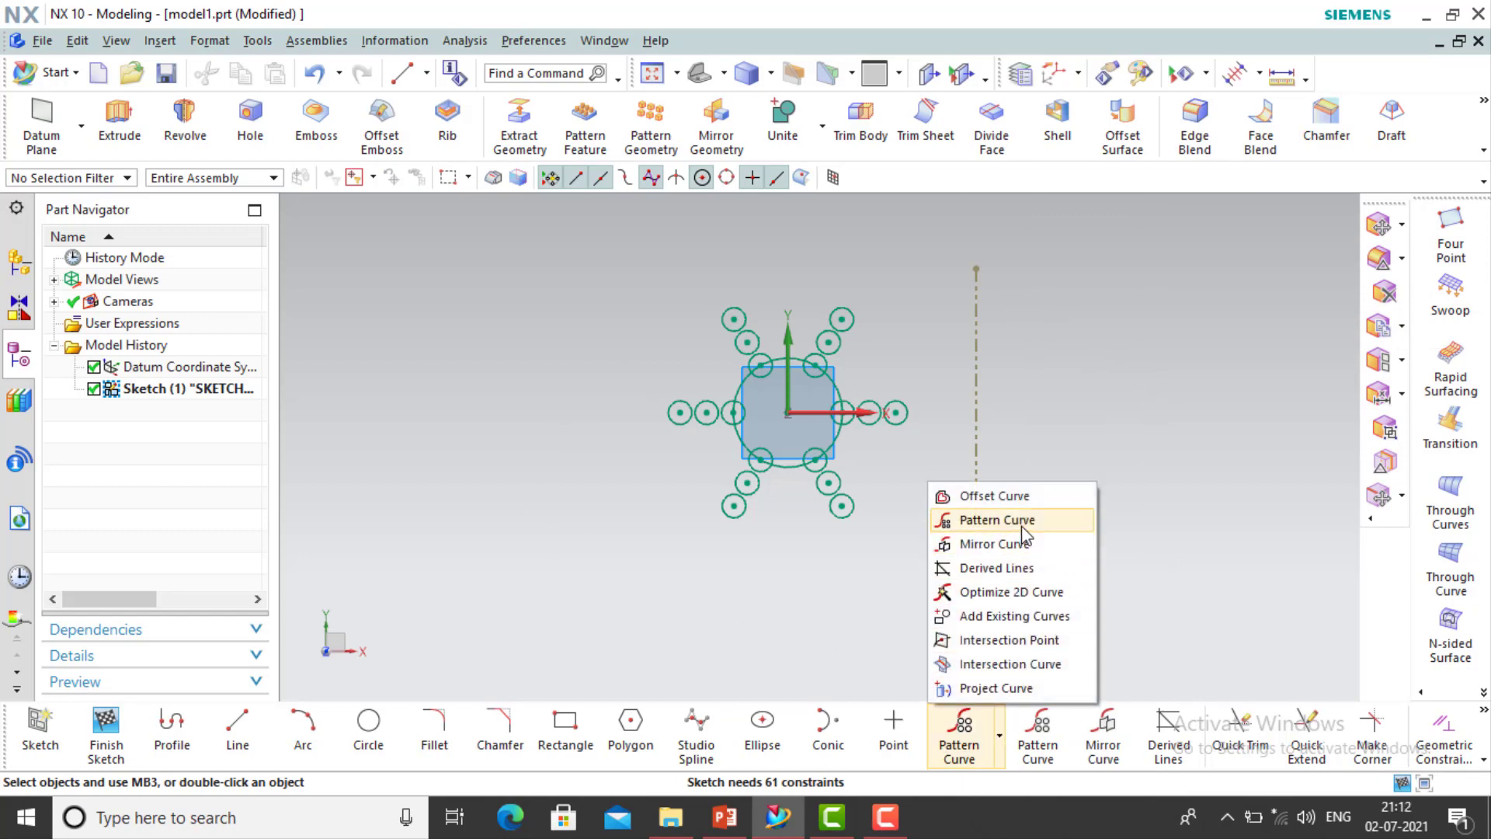
click(1037, 552)
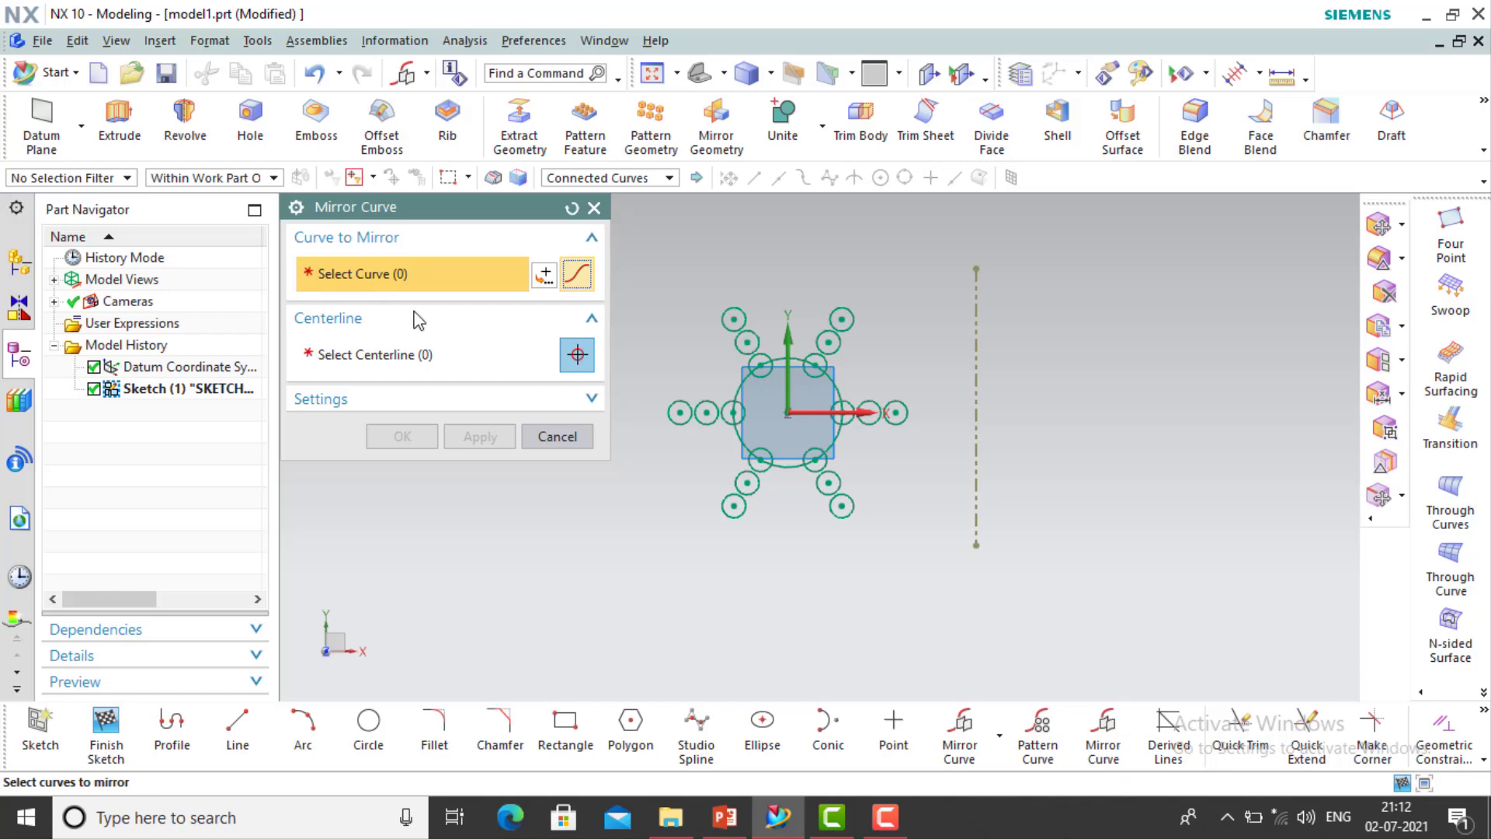
mouse_move(933, 547)
mouse_down()
mouse_move(703, 306)
mouse_move(657, 284)
mouse_up()
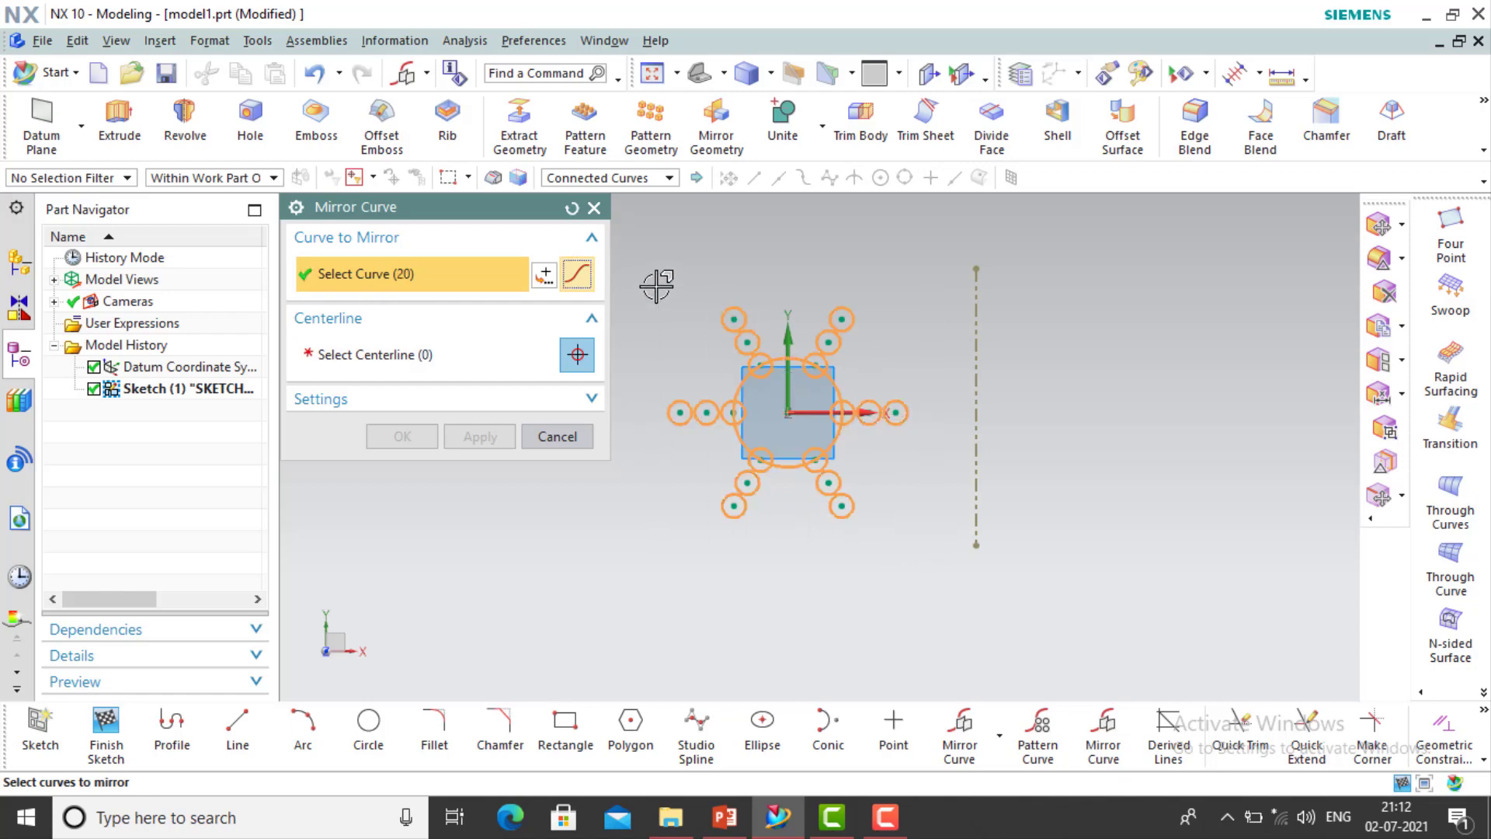
click(348, 362)
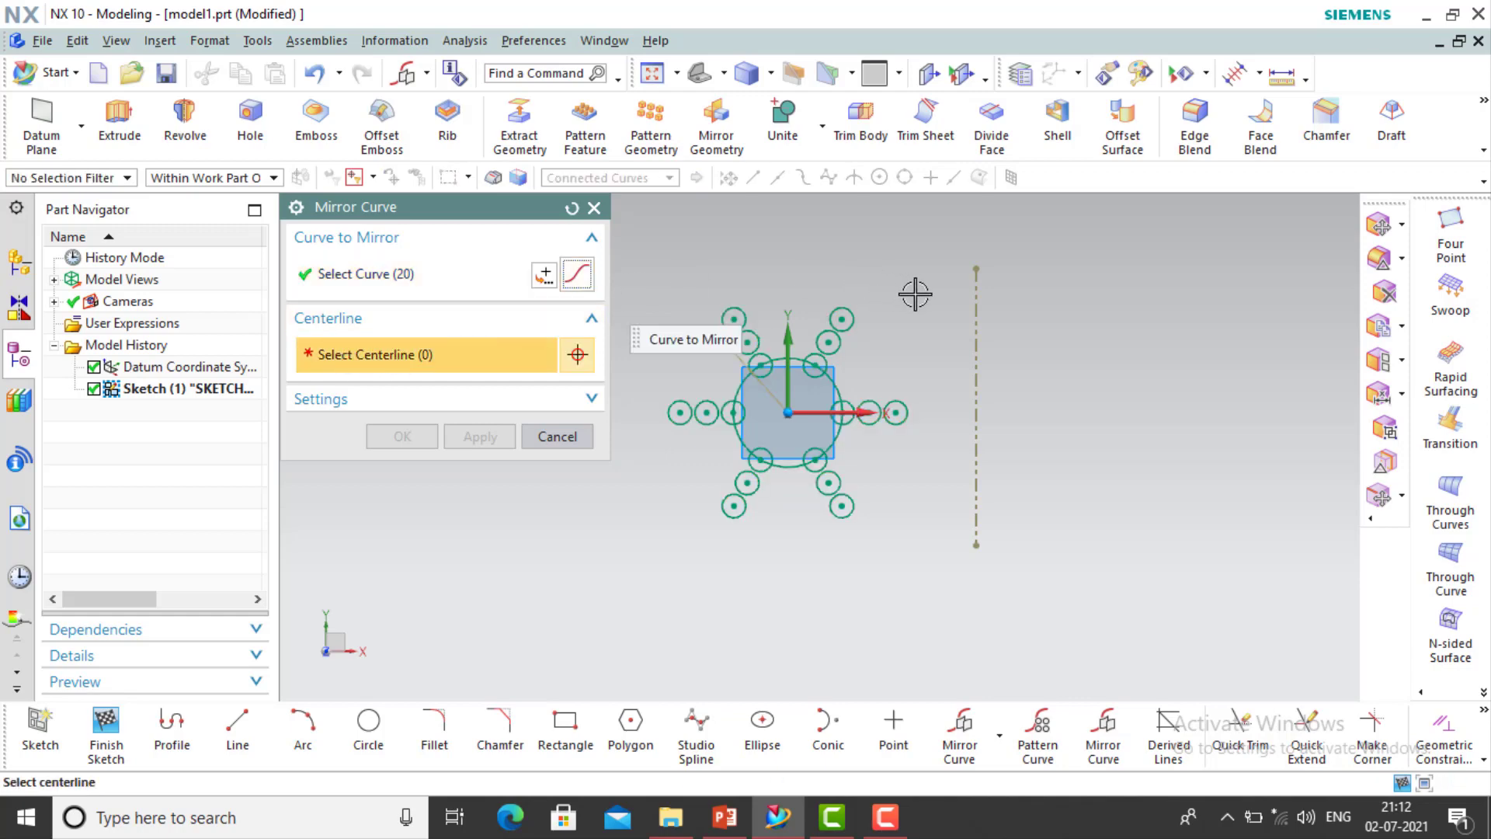
click(974, 322)
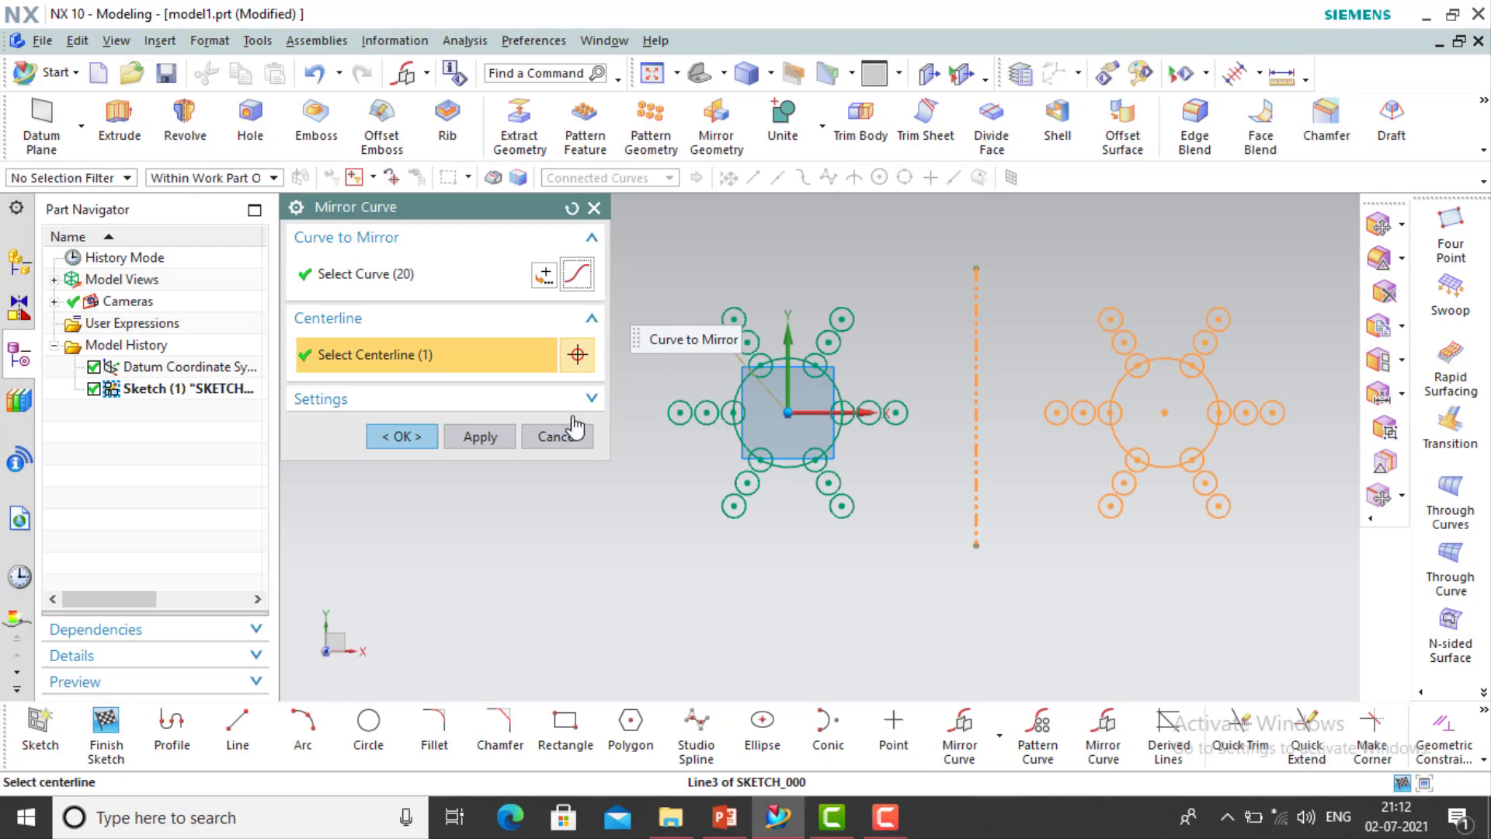
click(398, 436)
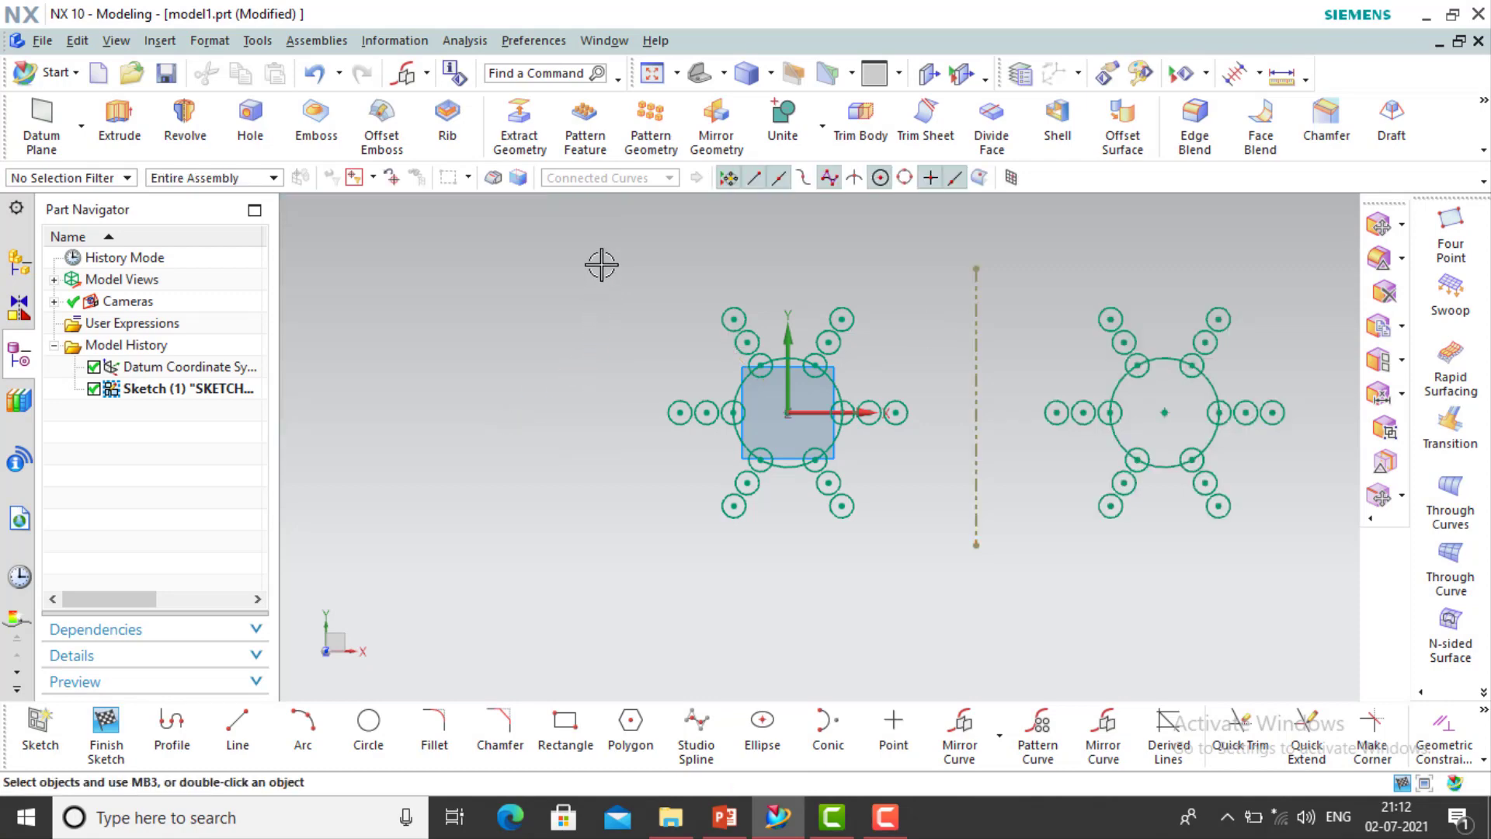
Draw a horizontal line below the two circle patterns, spanning their full combined width
scroll(603, 268, down, 2)
click(238, 730)
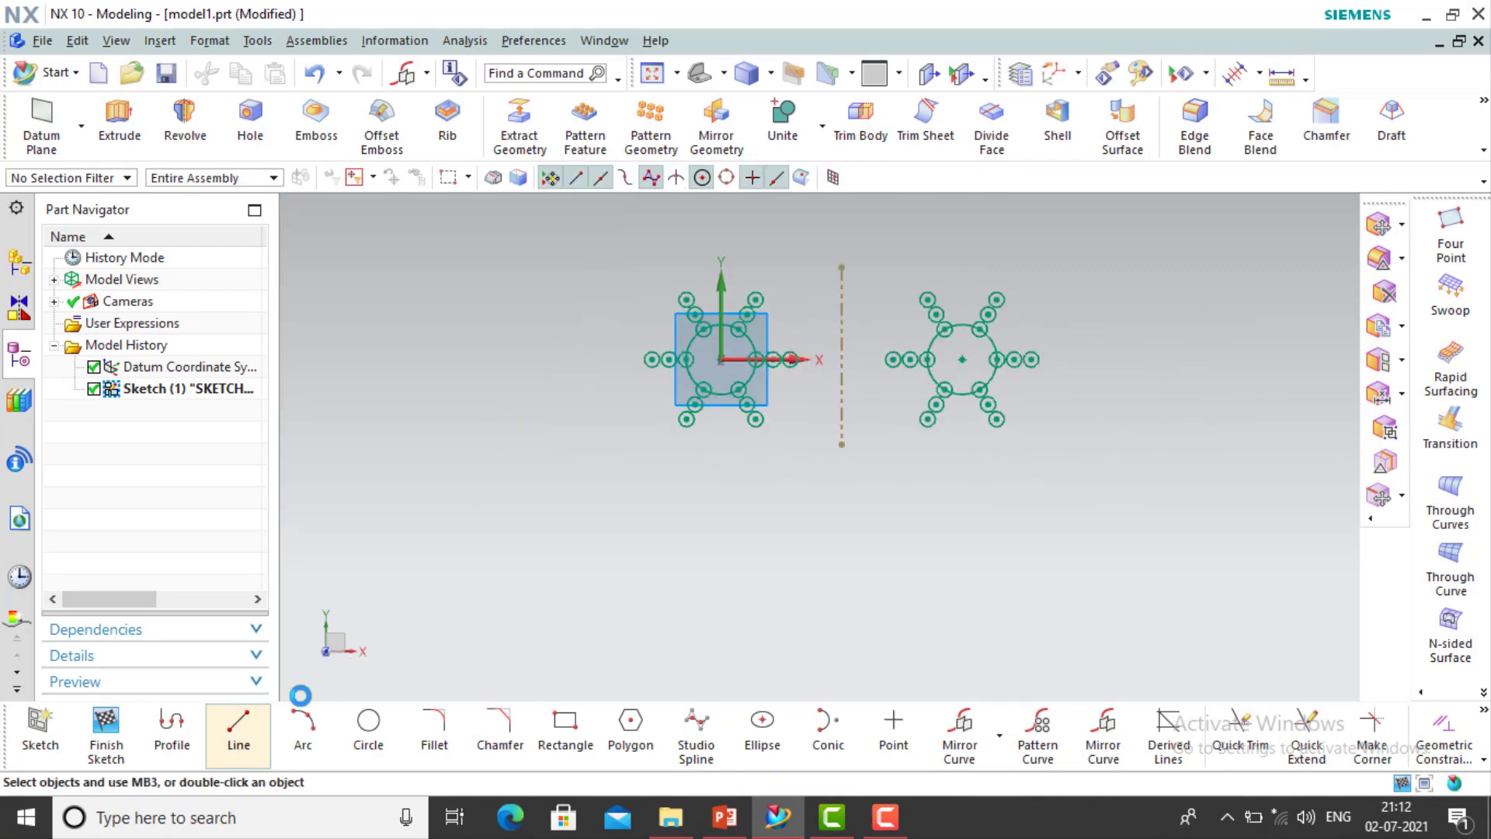
click(1040, 493)
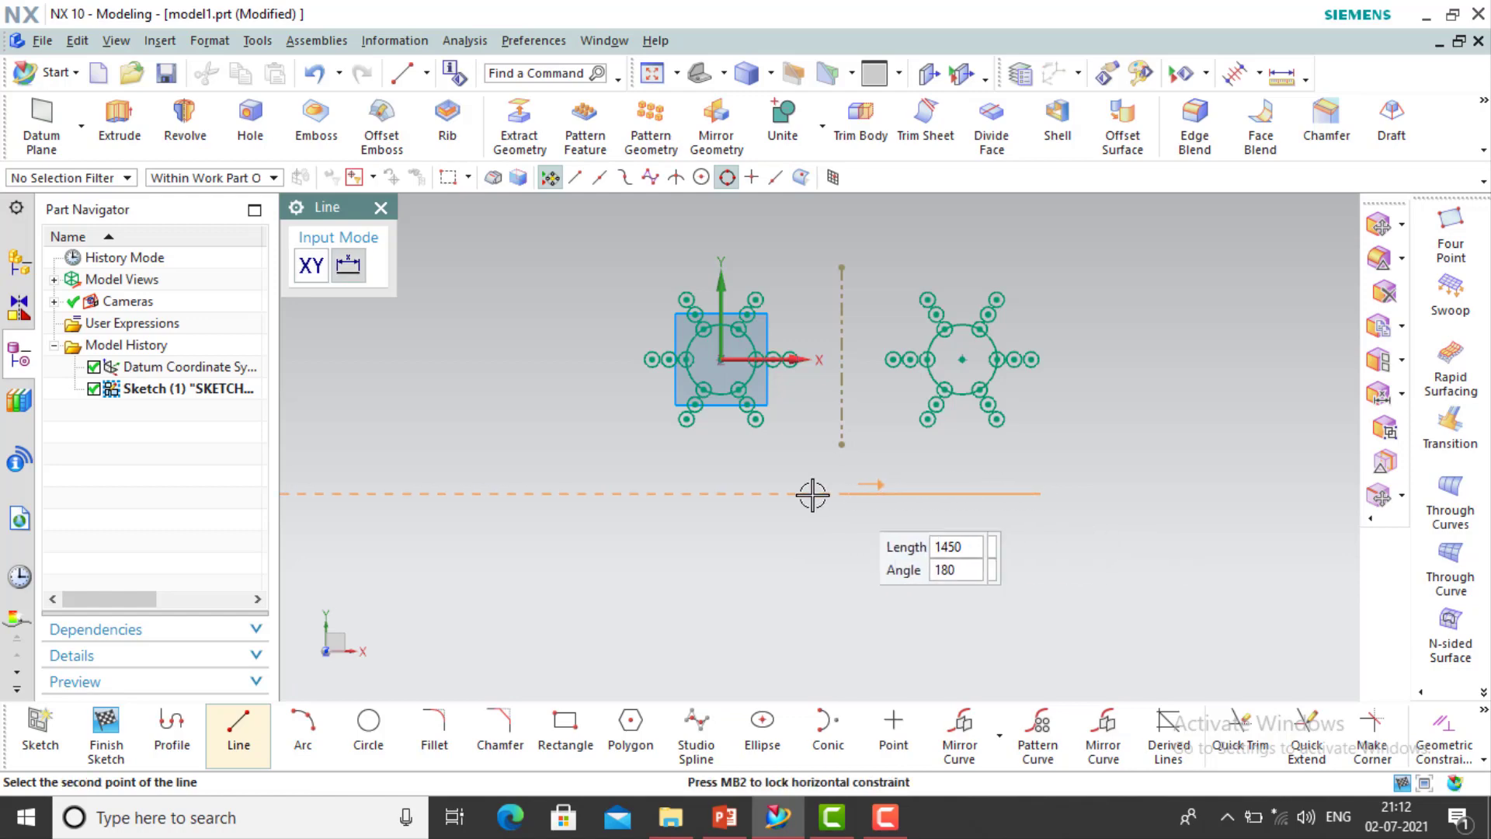
click(629, 493)
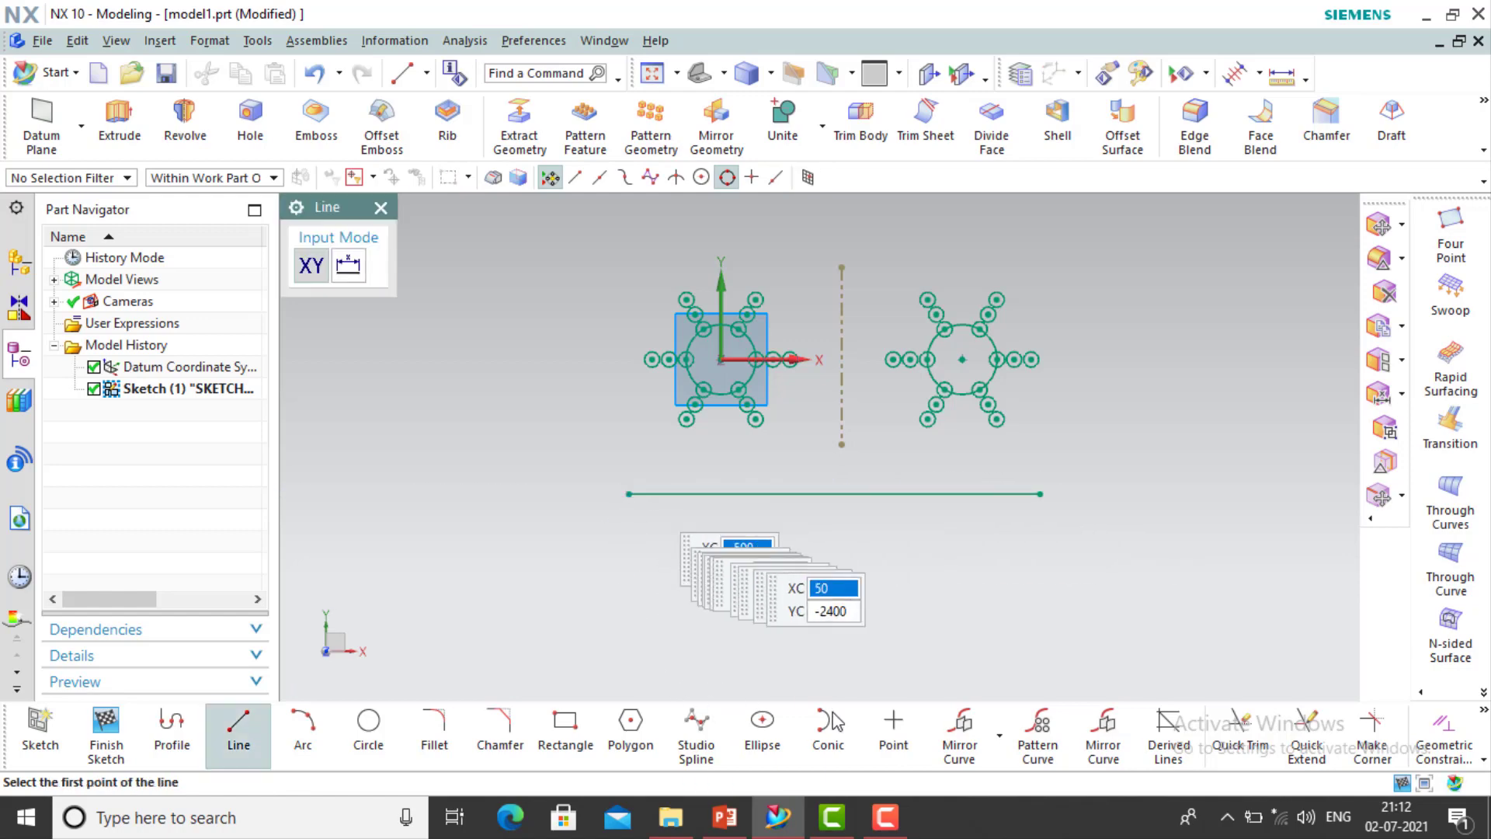
Mirror both circle patterns and the vertical reference line about the horizontal line below them
click(957, 736)
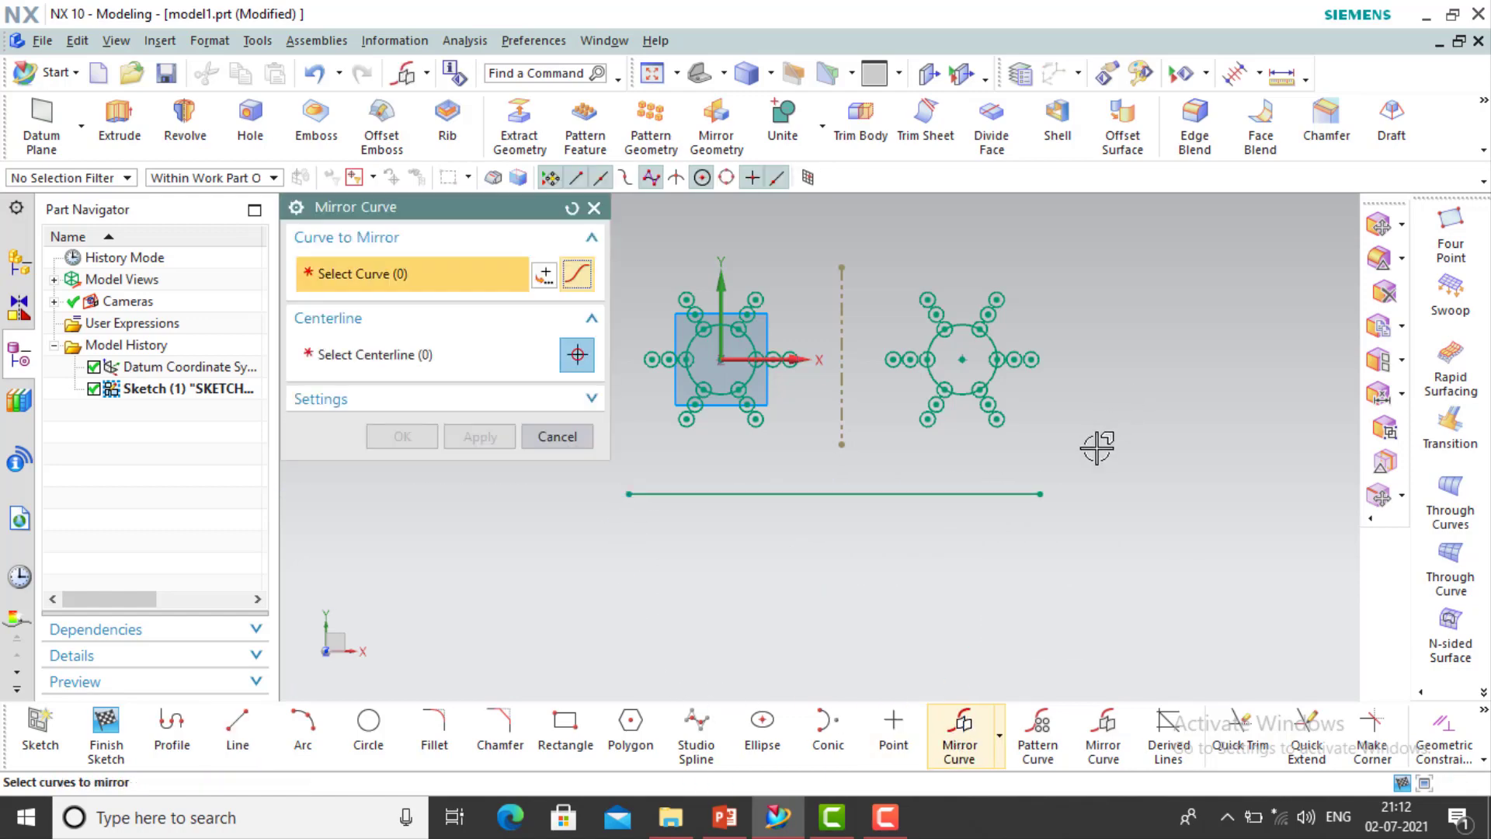
mouse_move(1072, 450)
mouse_down()
mouse_move(1039, 409)
mouse_move(642, 227)
mouse_up()
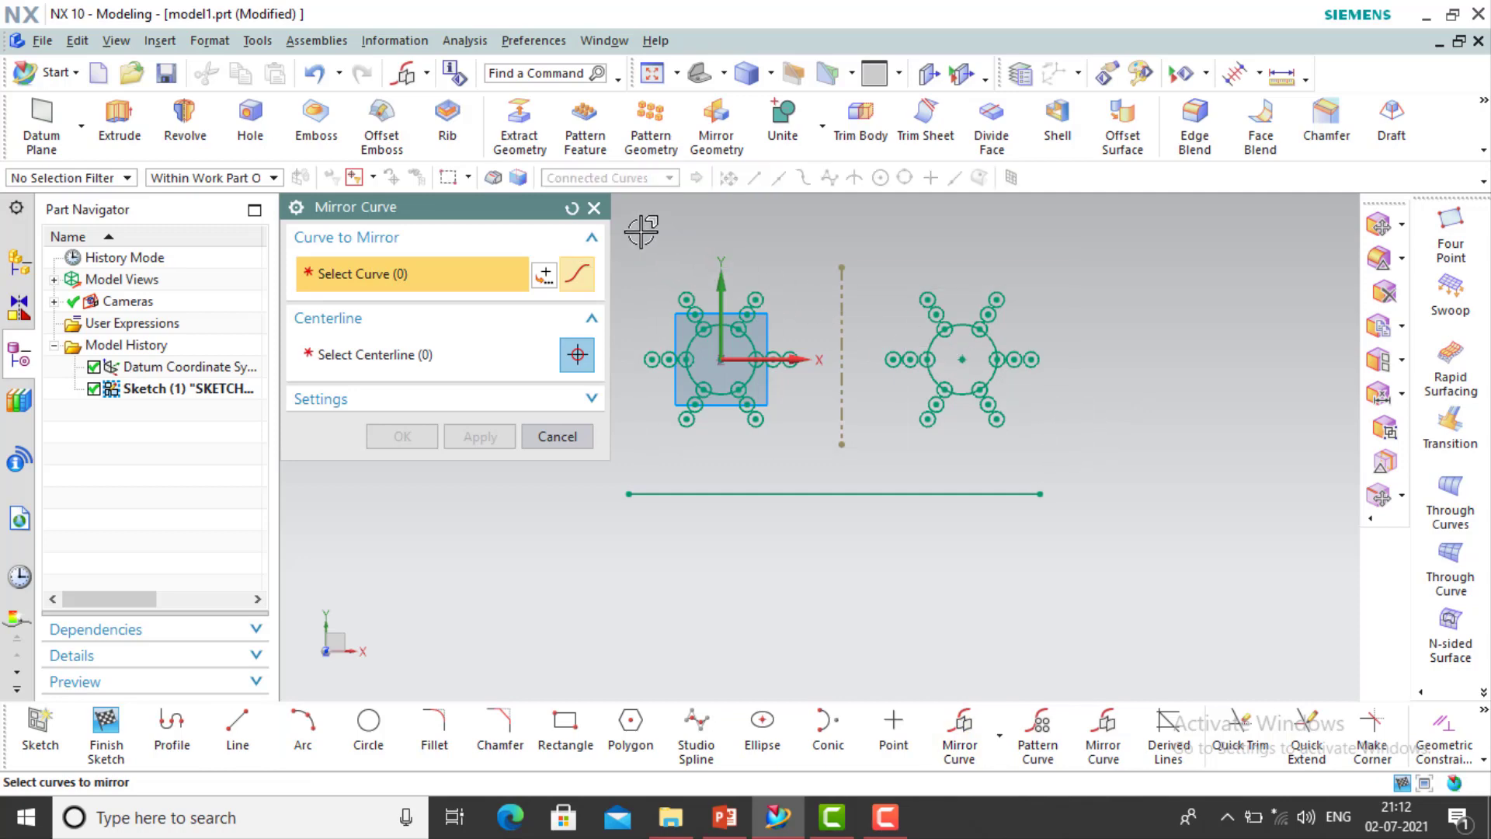
click(435, 361)
click(759, 494)
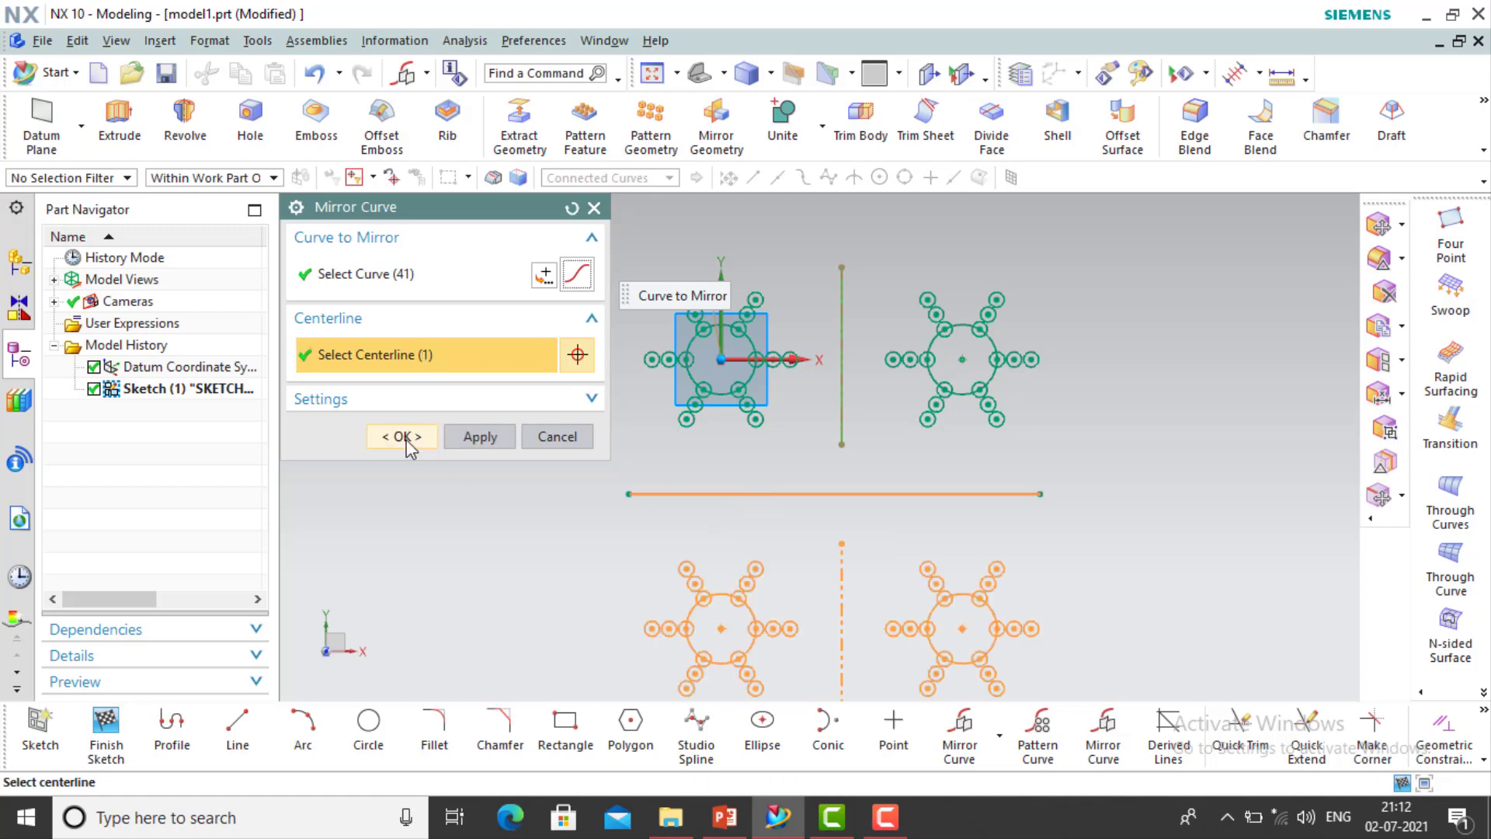
click(401, 437)
scroll(495, 423, down, 2)
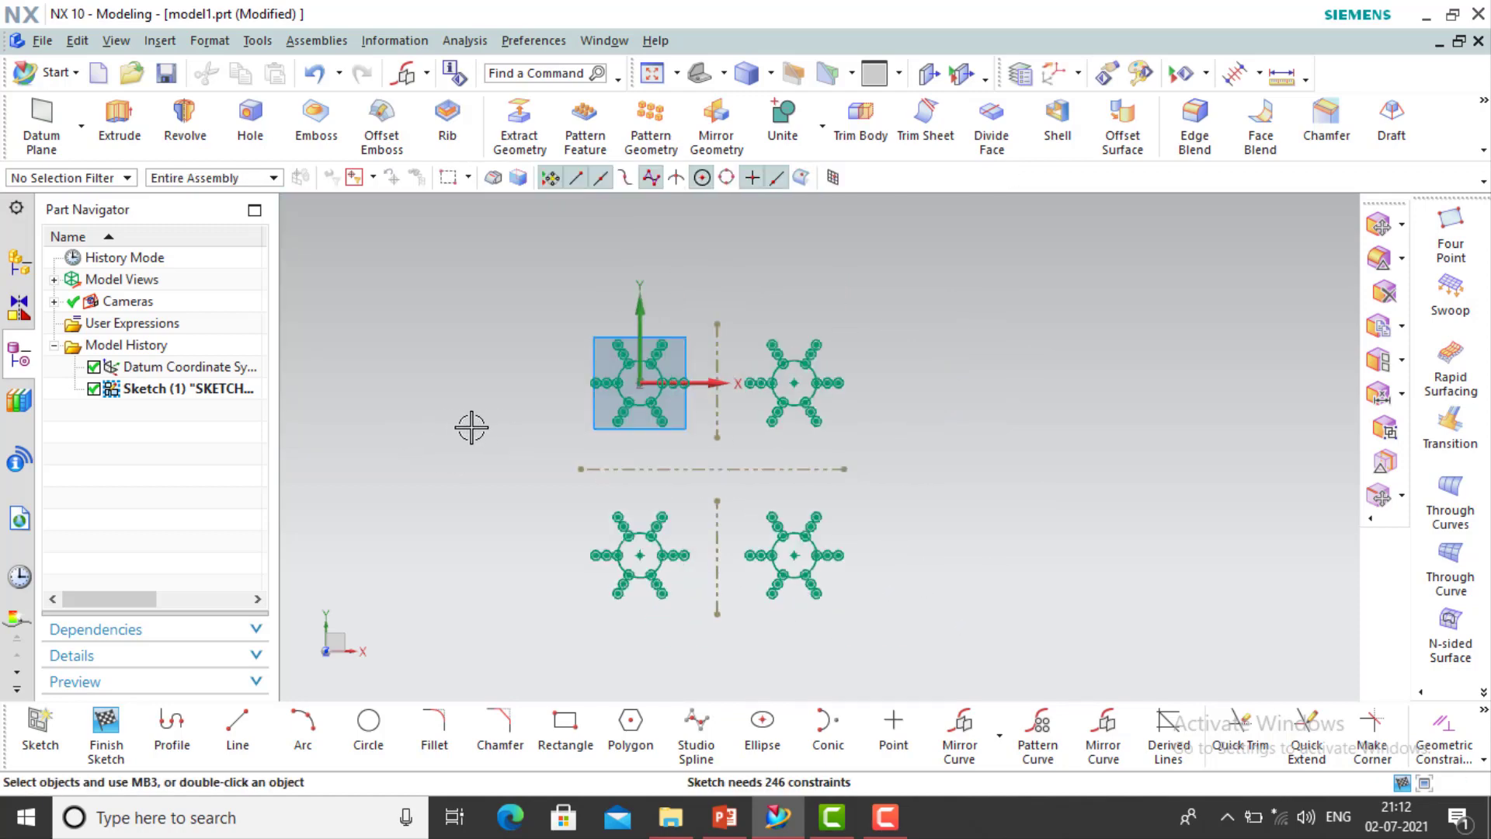
scroll(468, 424, up, 1)
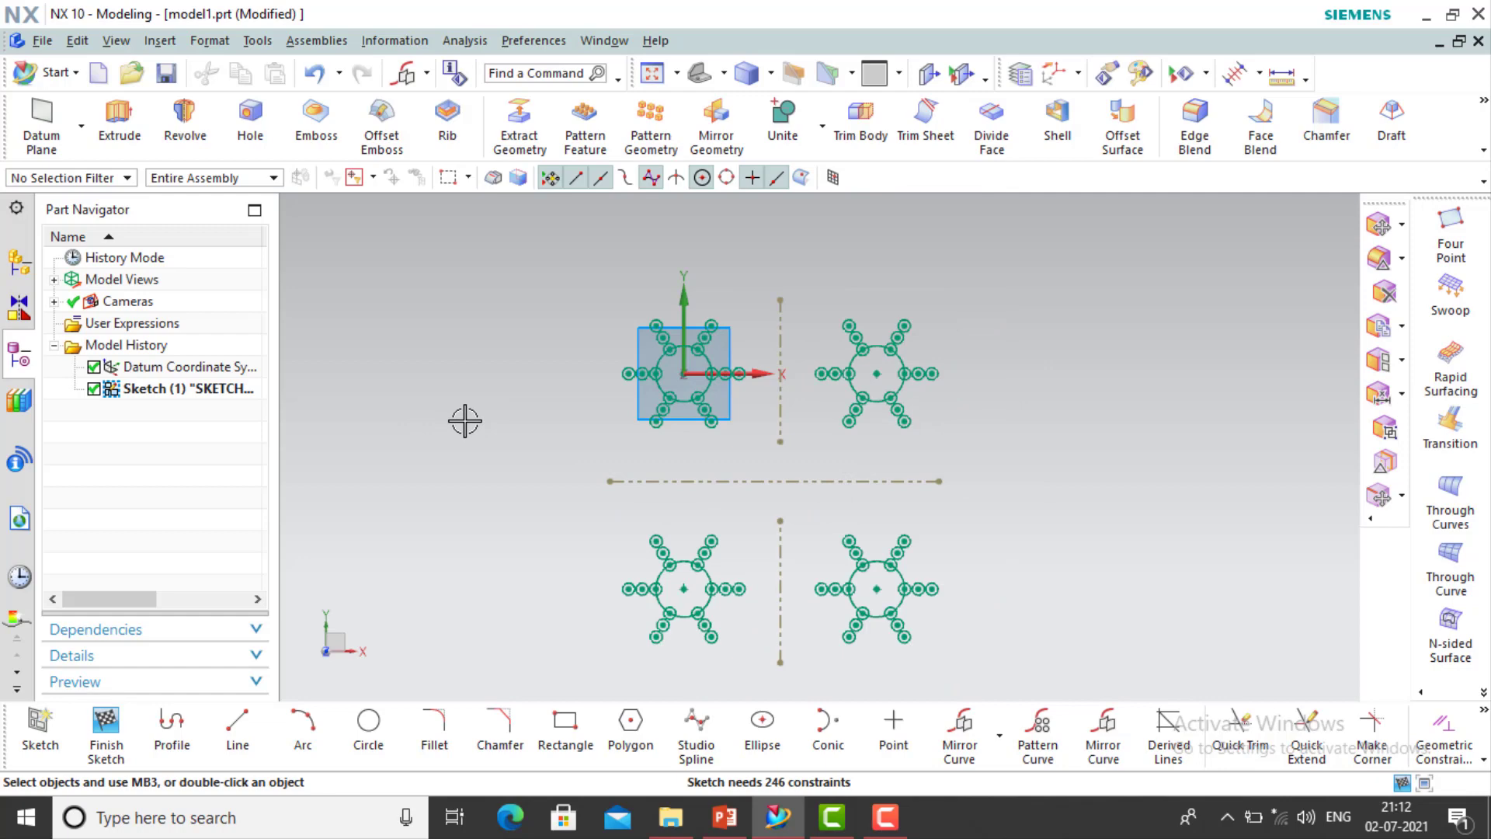
Undo the mirrored curves, the centerlines, the circular pattern and the original circles to clear the sketch
key(ctrl+z)
key(ctrl+z)
key(ctrl+z)
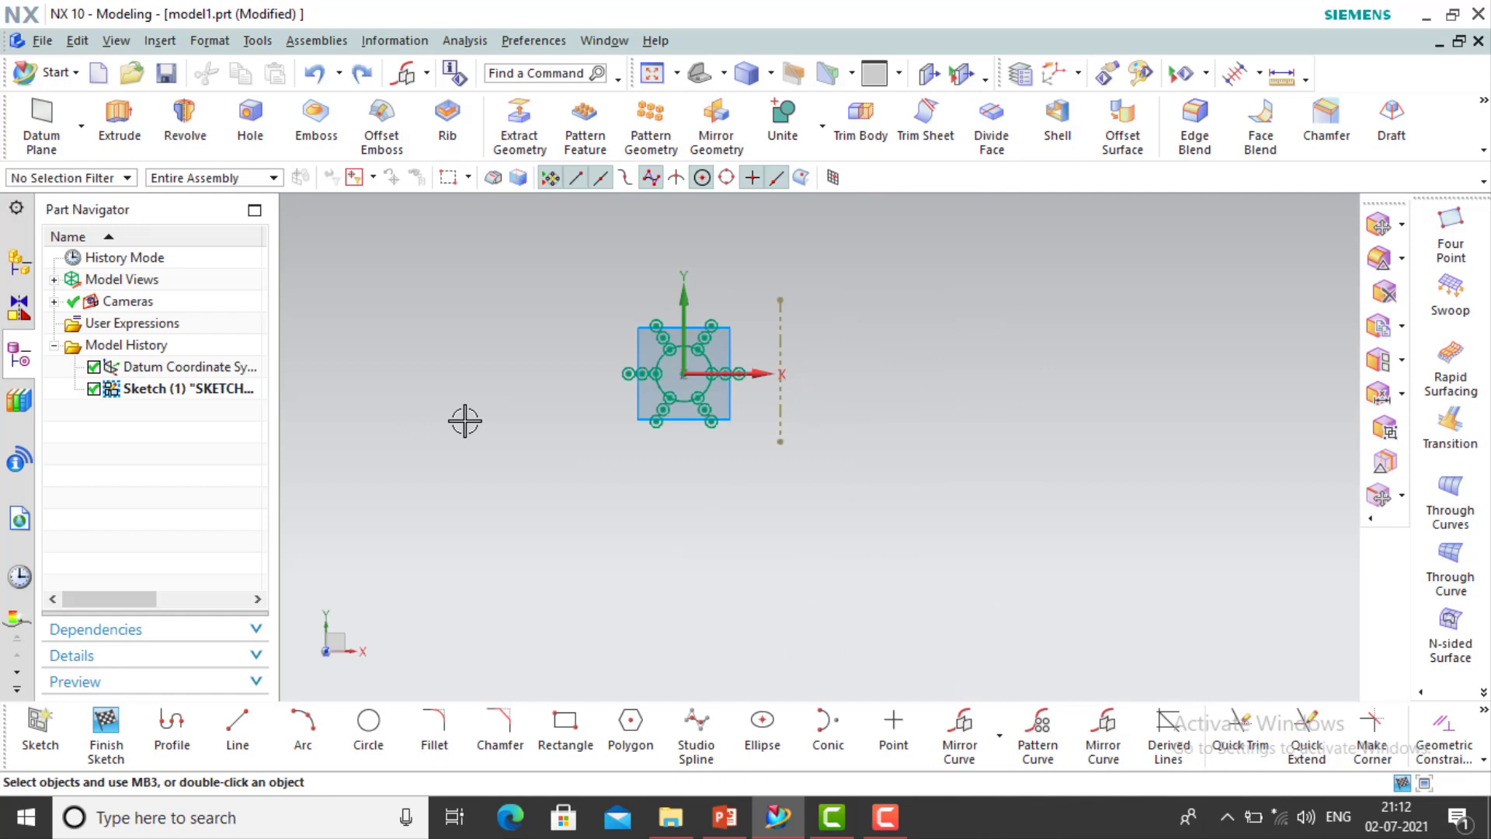
key(ctrl+z)
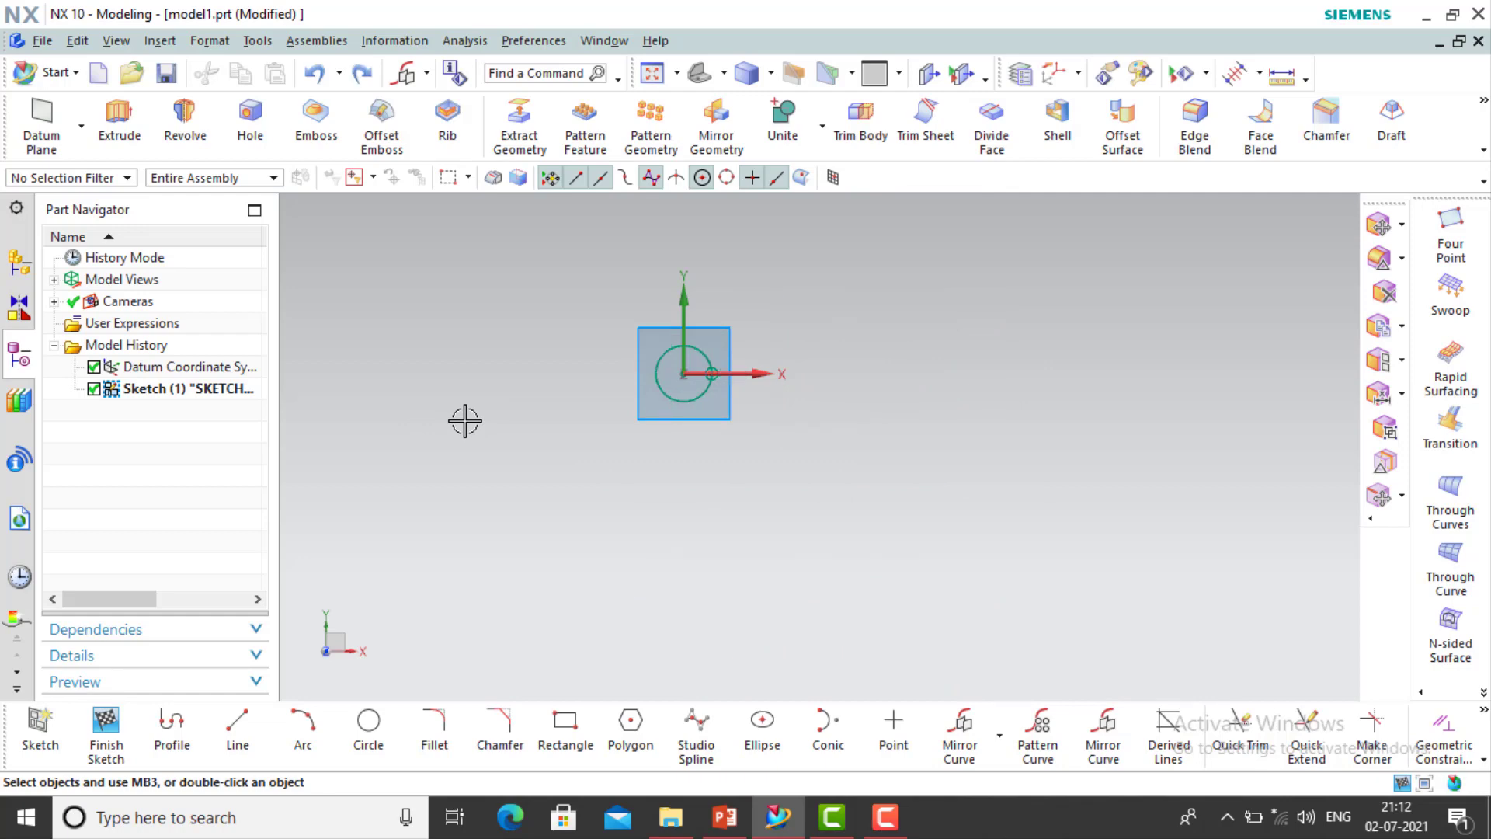
Draw a small circle above and to the right of the sketch origin, in the positive X and Y quadrant
click(384, 736)
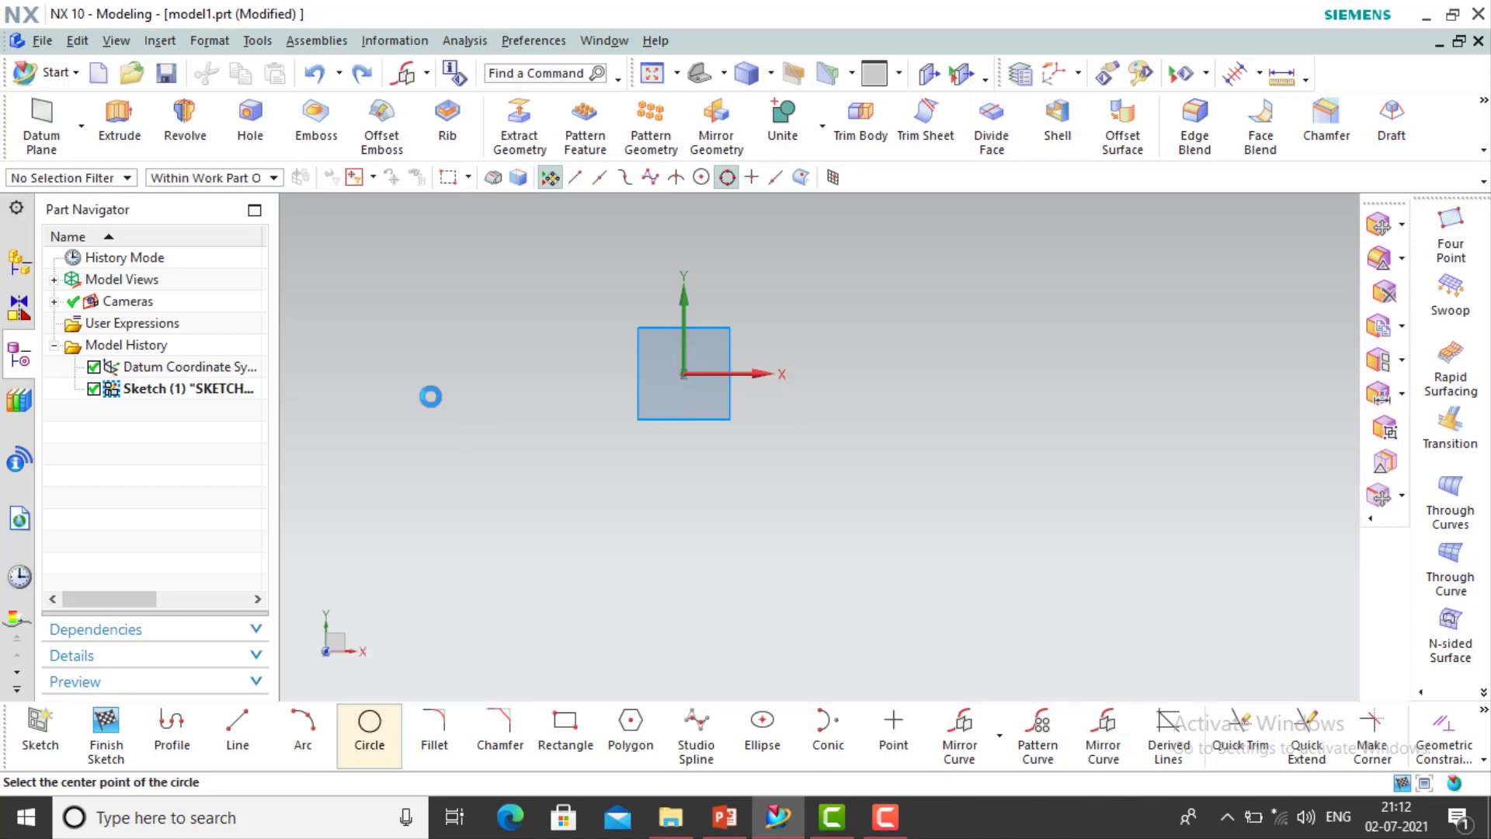
click(844, 325)
click(858, 342)
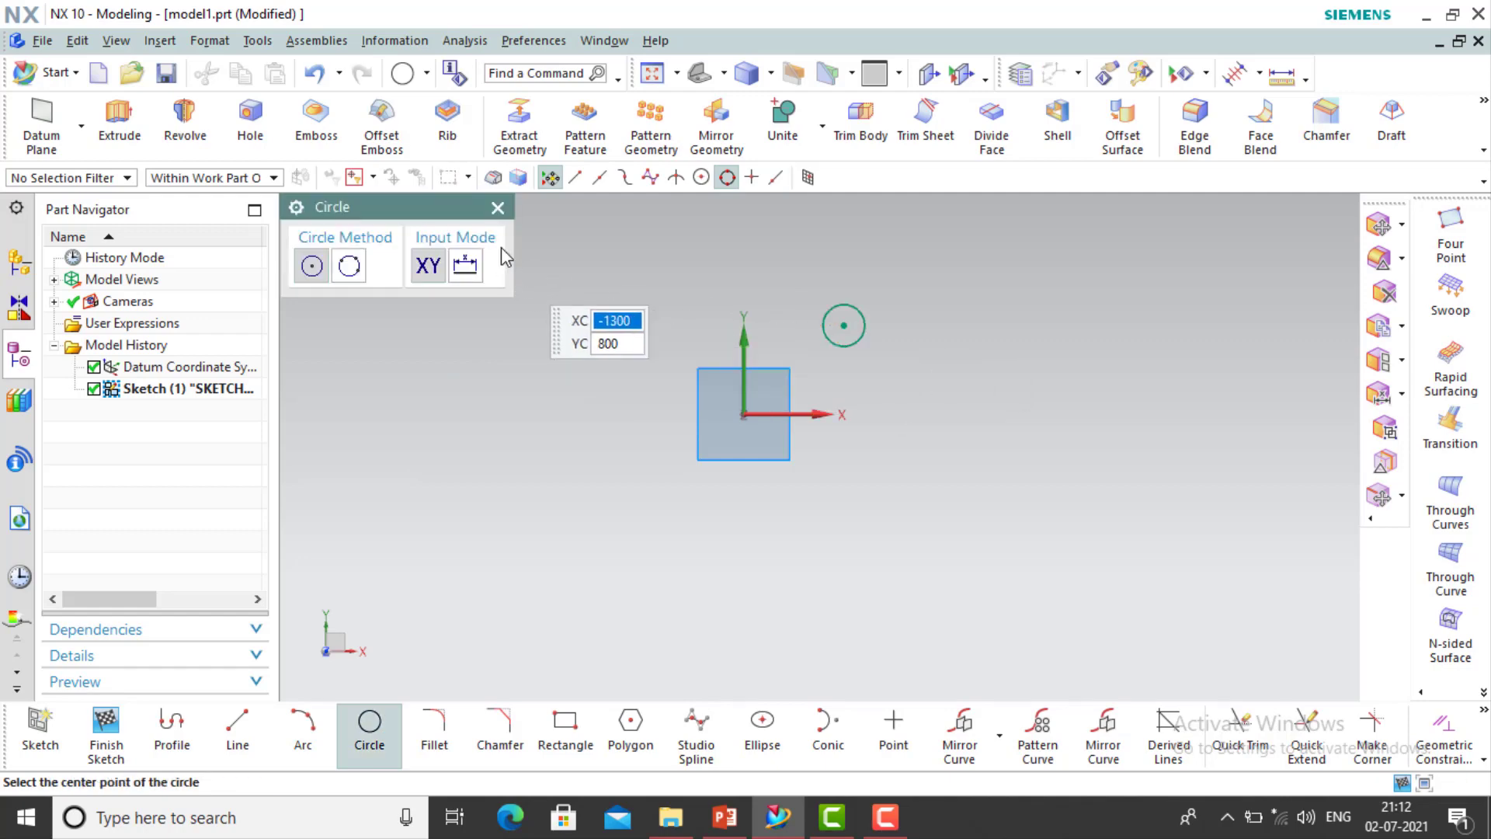
click(497, 208)
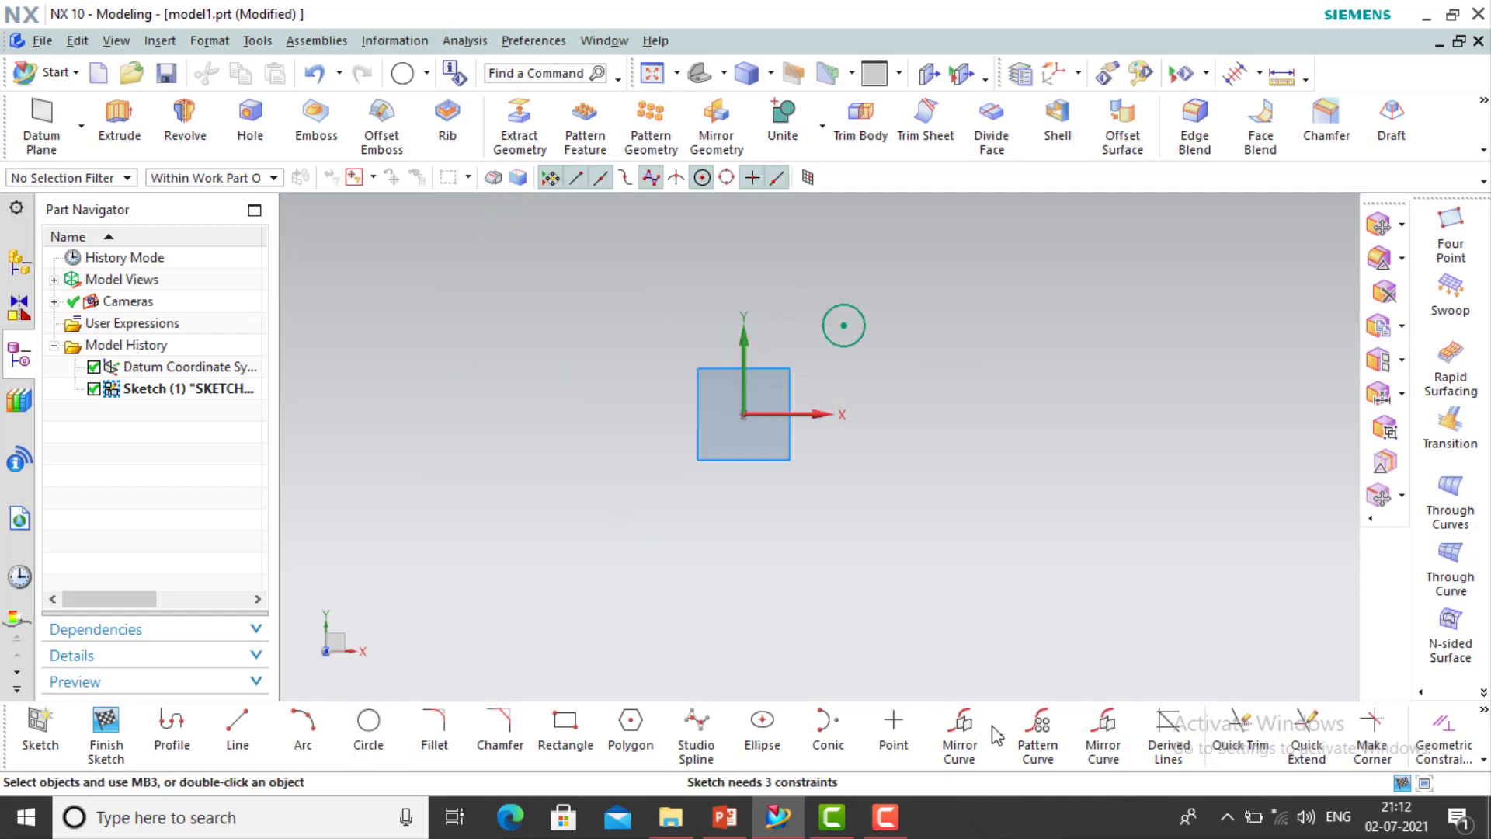
Mirror the small circle about the datum Y axis, keeping Mirror Curve active for another mirror
click(959, 726)
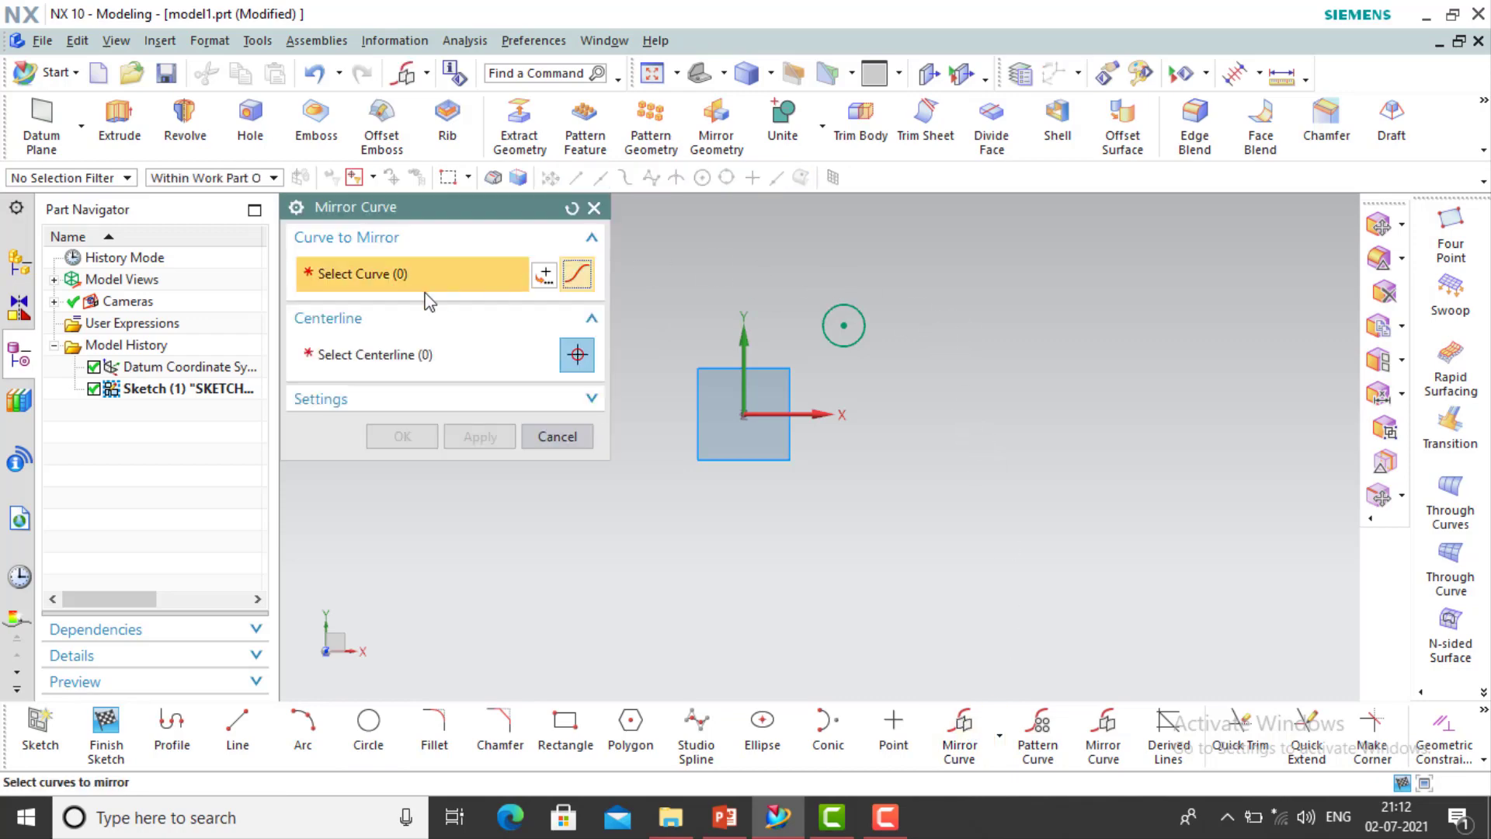
click(825, 308)
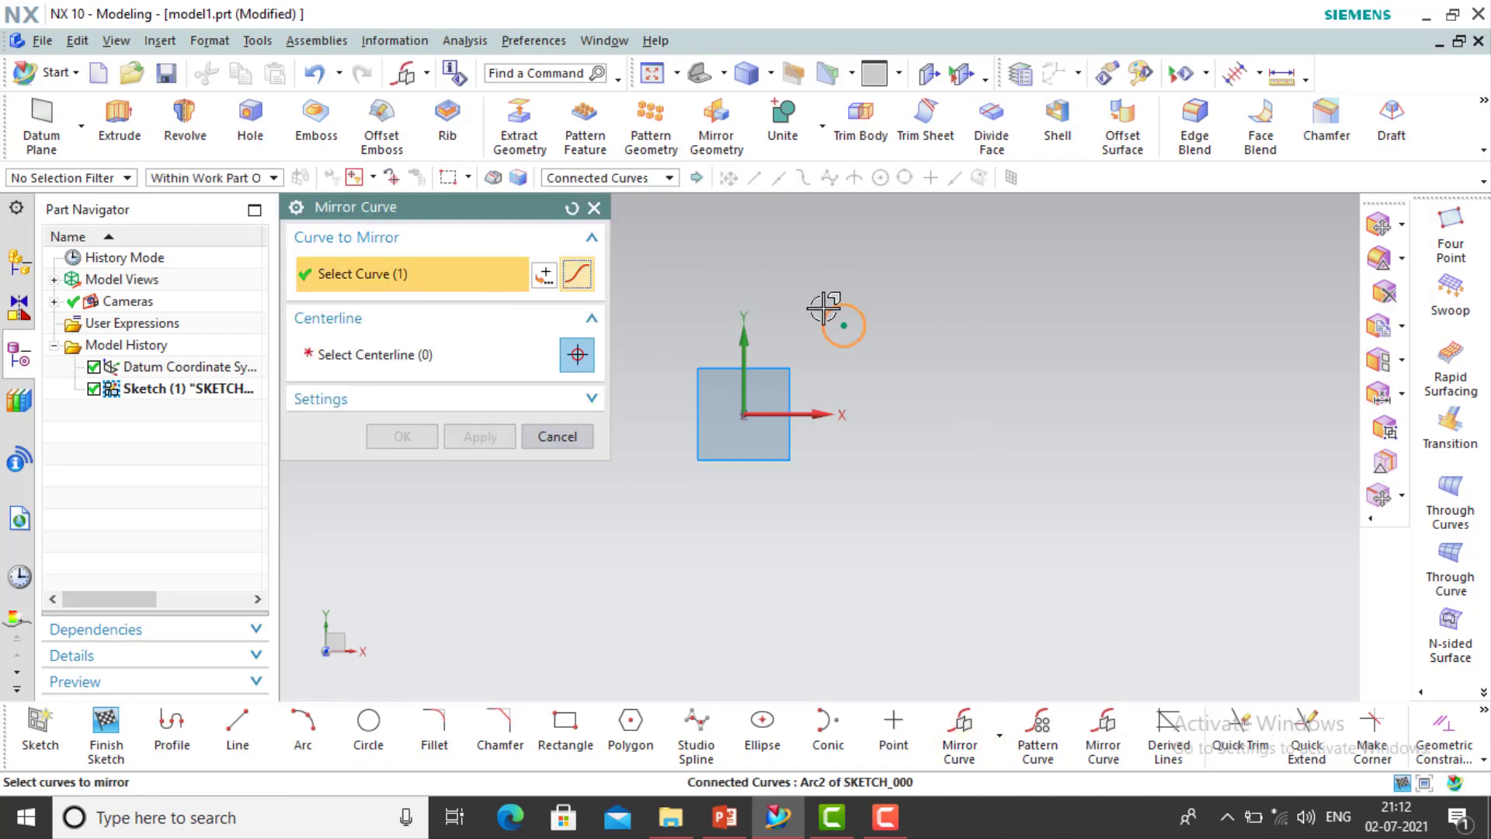
click(356, 359)
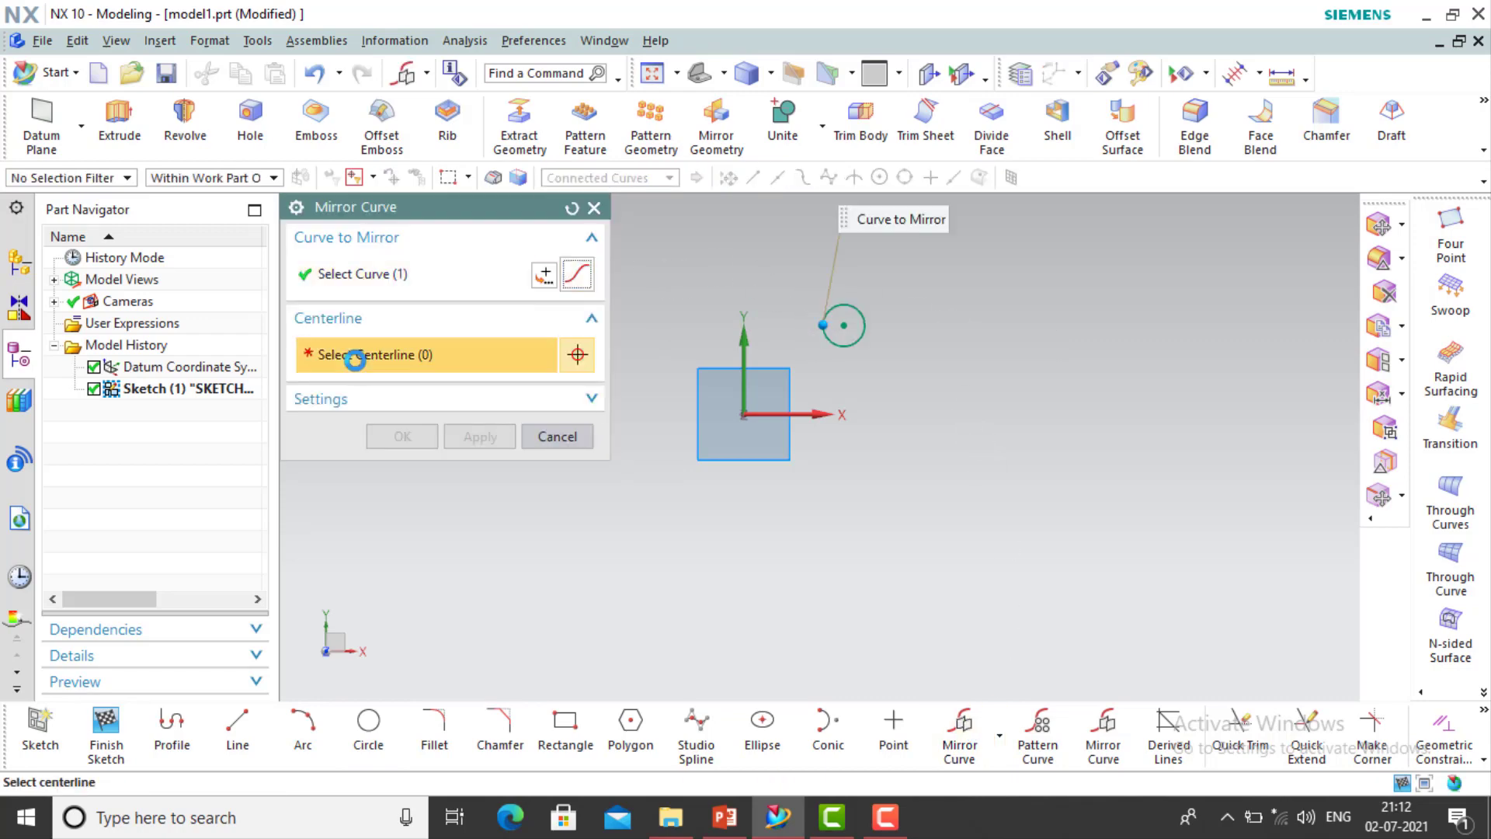
click(733, 333)
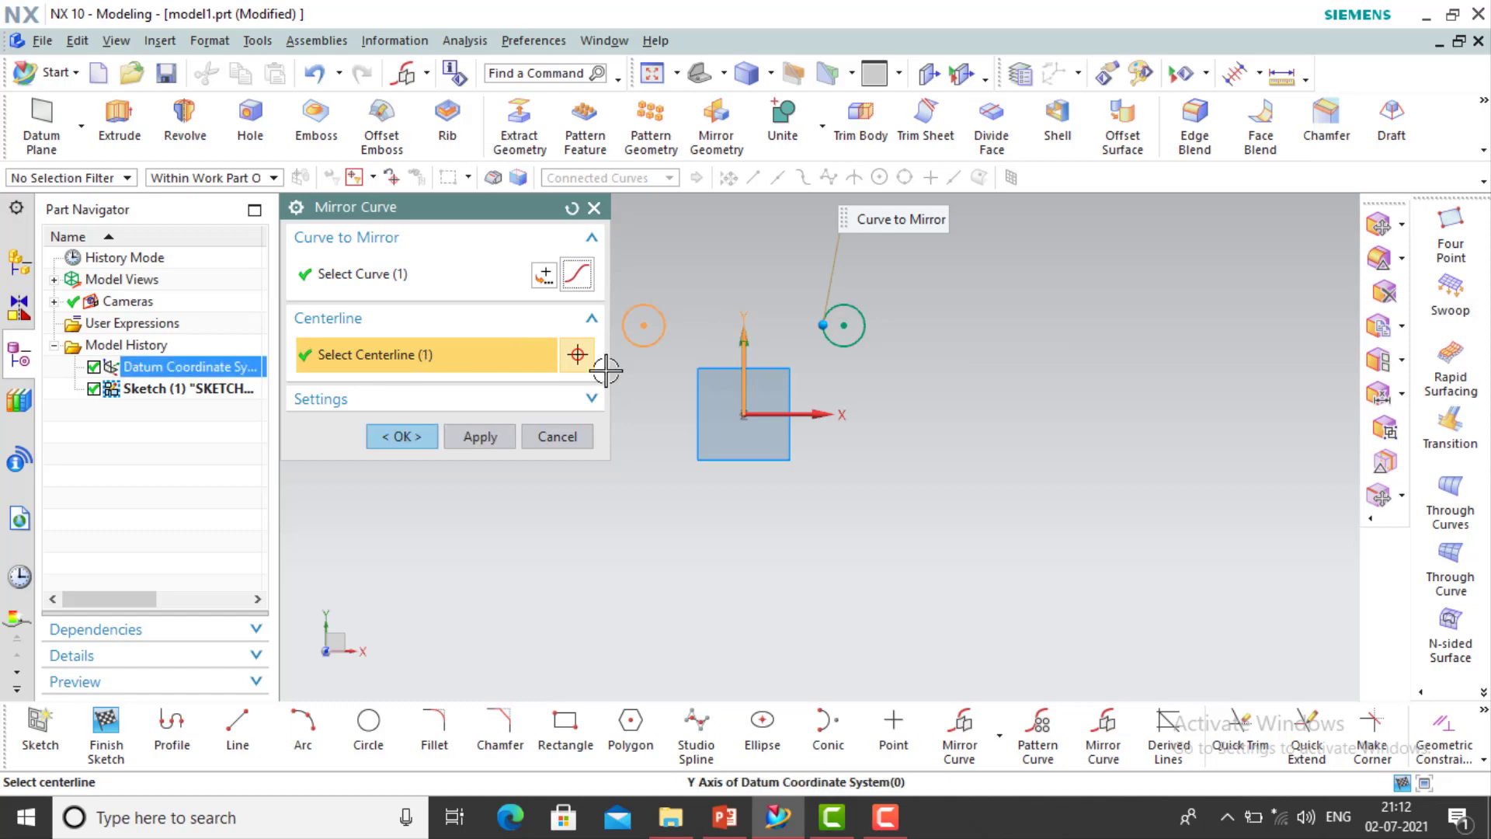
click(473, 437)
Mirror the two circles above the origin about the datum X axis
scroll(1150, 499, down, 1)
scroll(890, 372, up, 1)
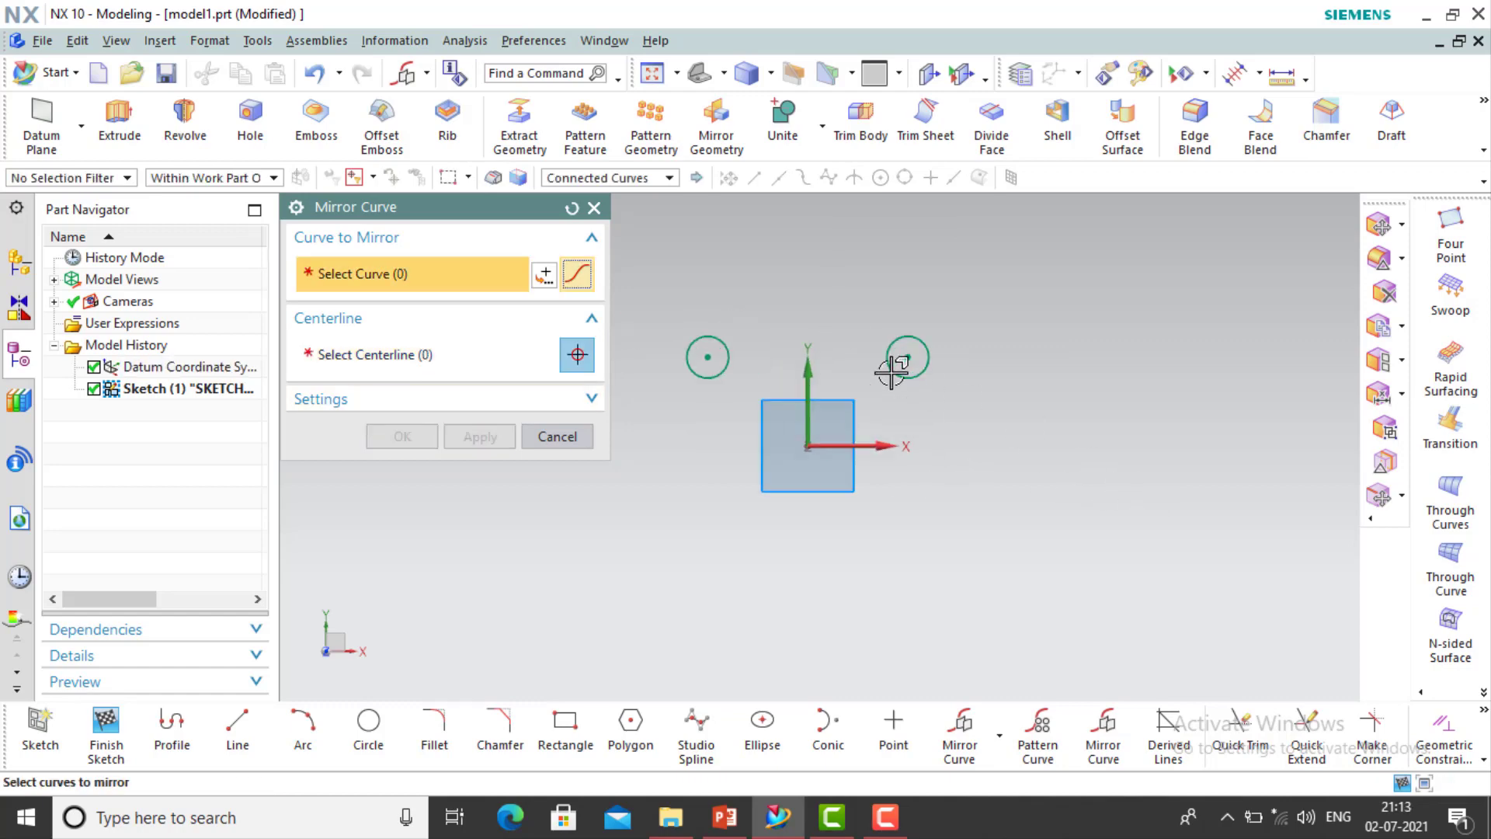
click(892, 342)
click(726, 342)
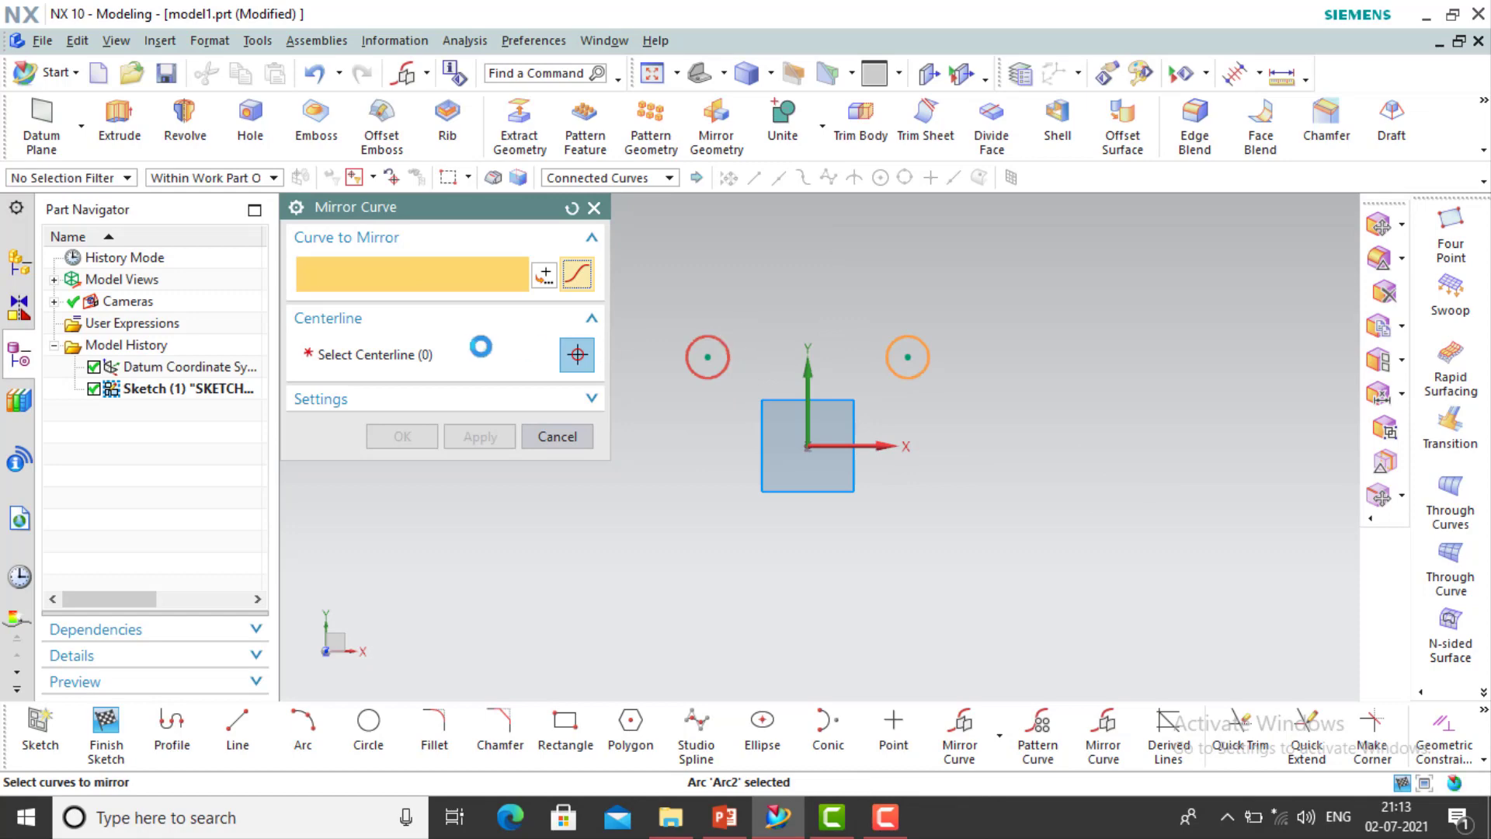
click(423, 358)
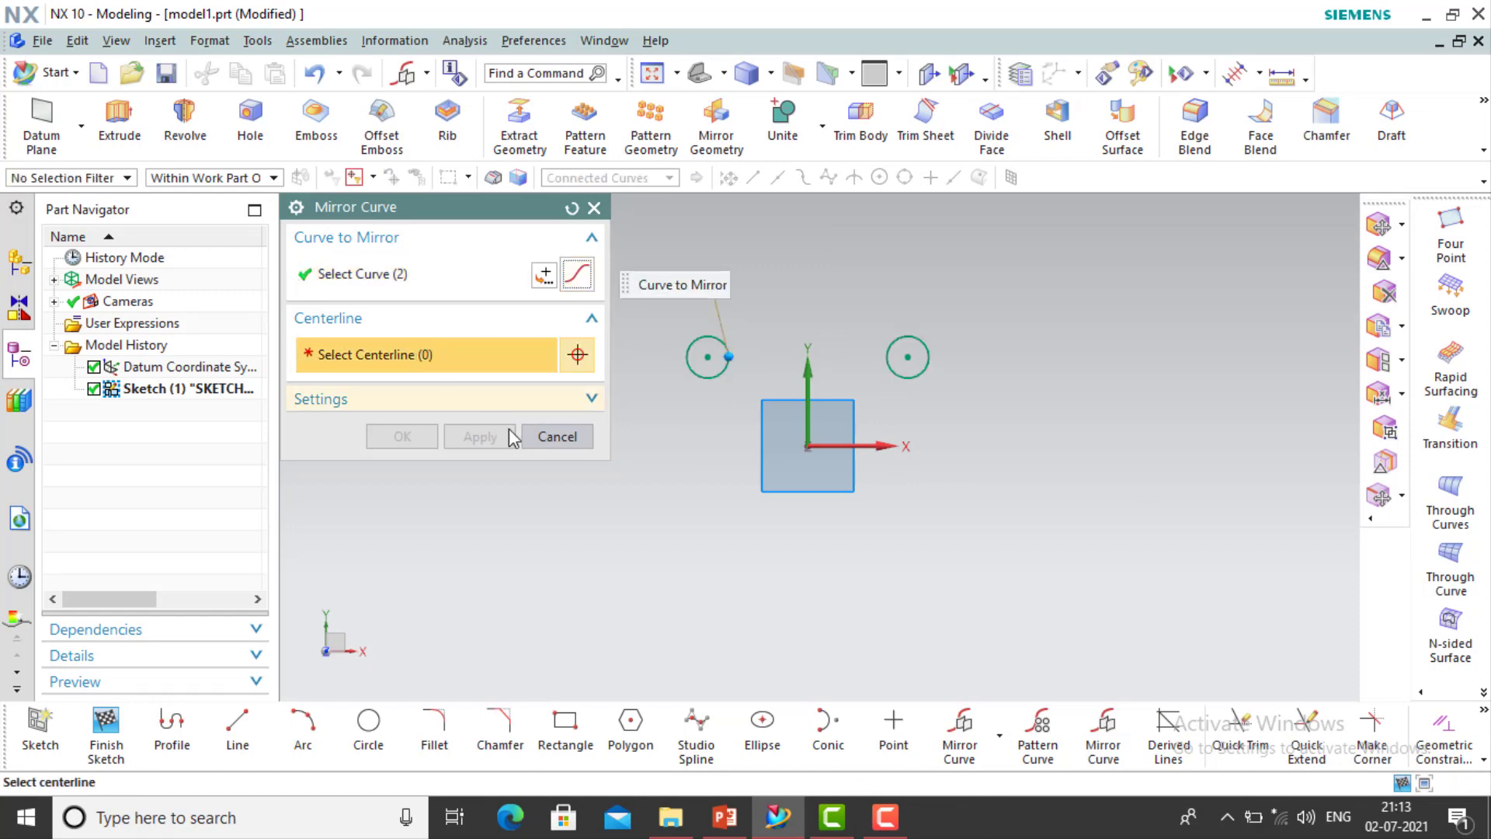
click(883, 448)
click(400, 437)
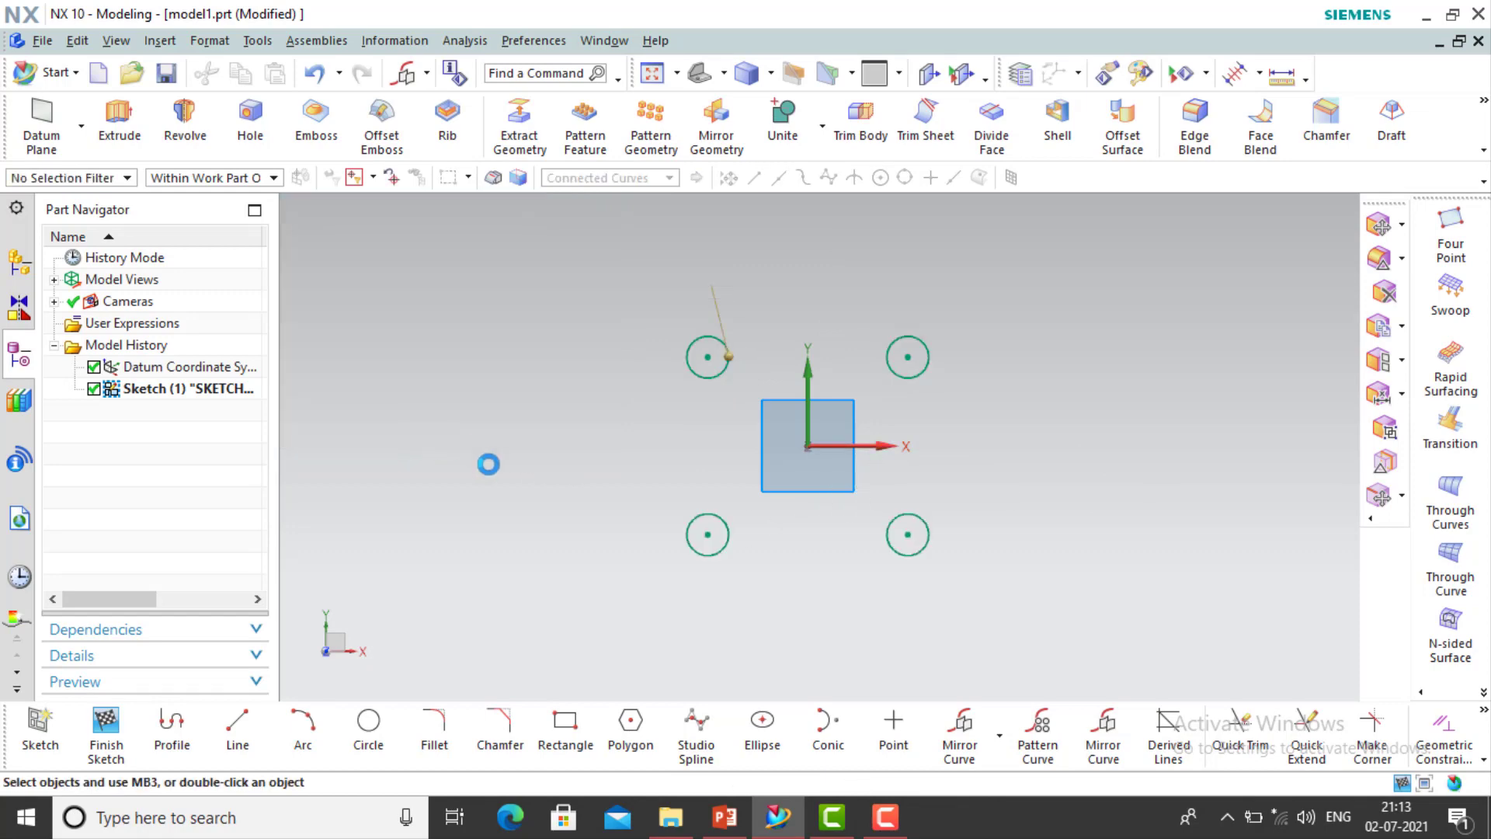
Undo the mirrored circles and the original small circle to empty the sketch
scroll(526, 517, down, 1)
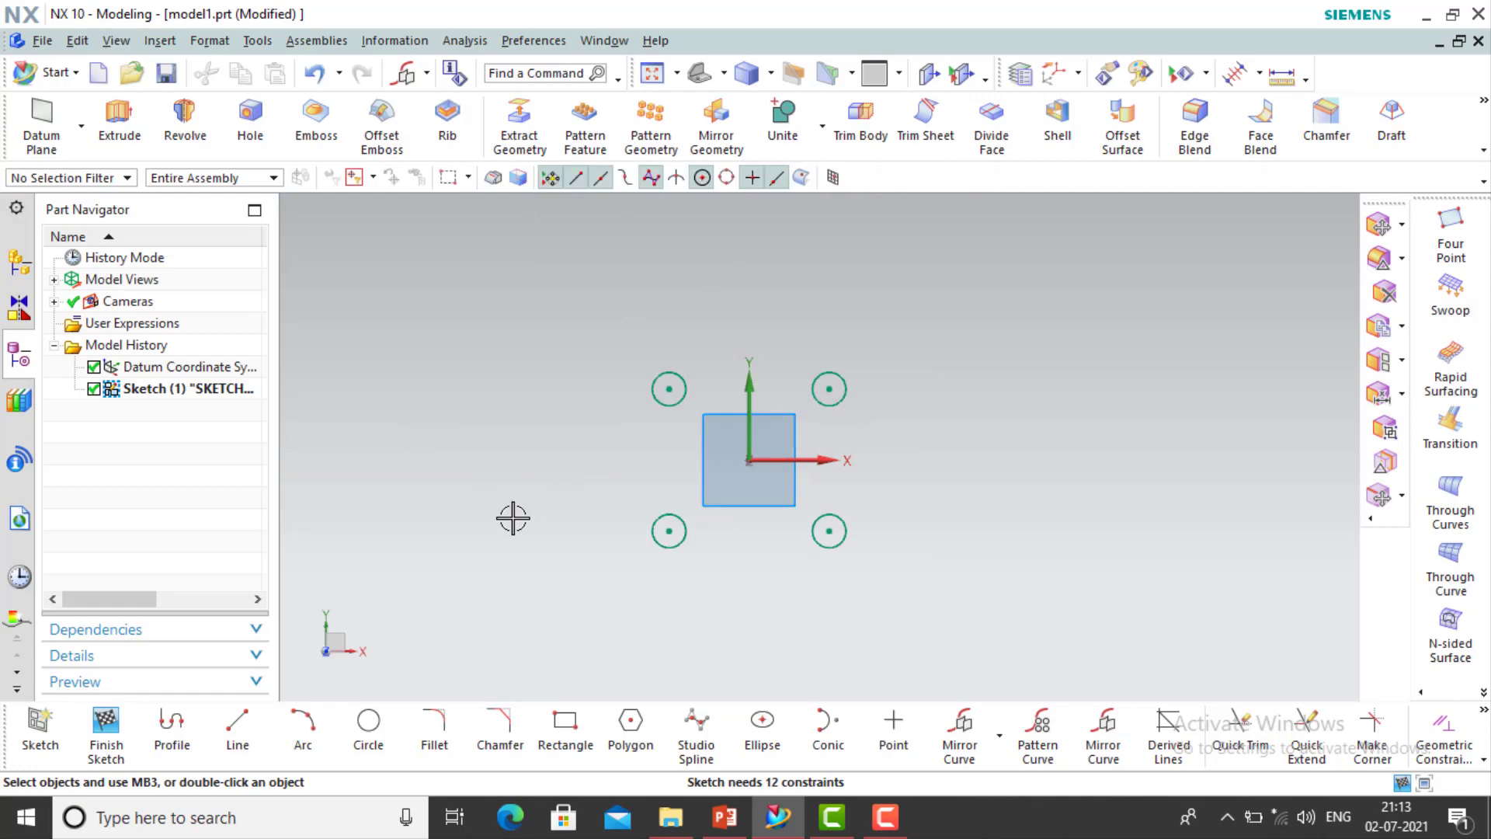
key(ctrl+z)
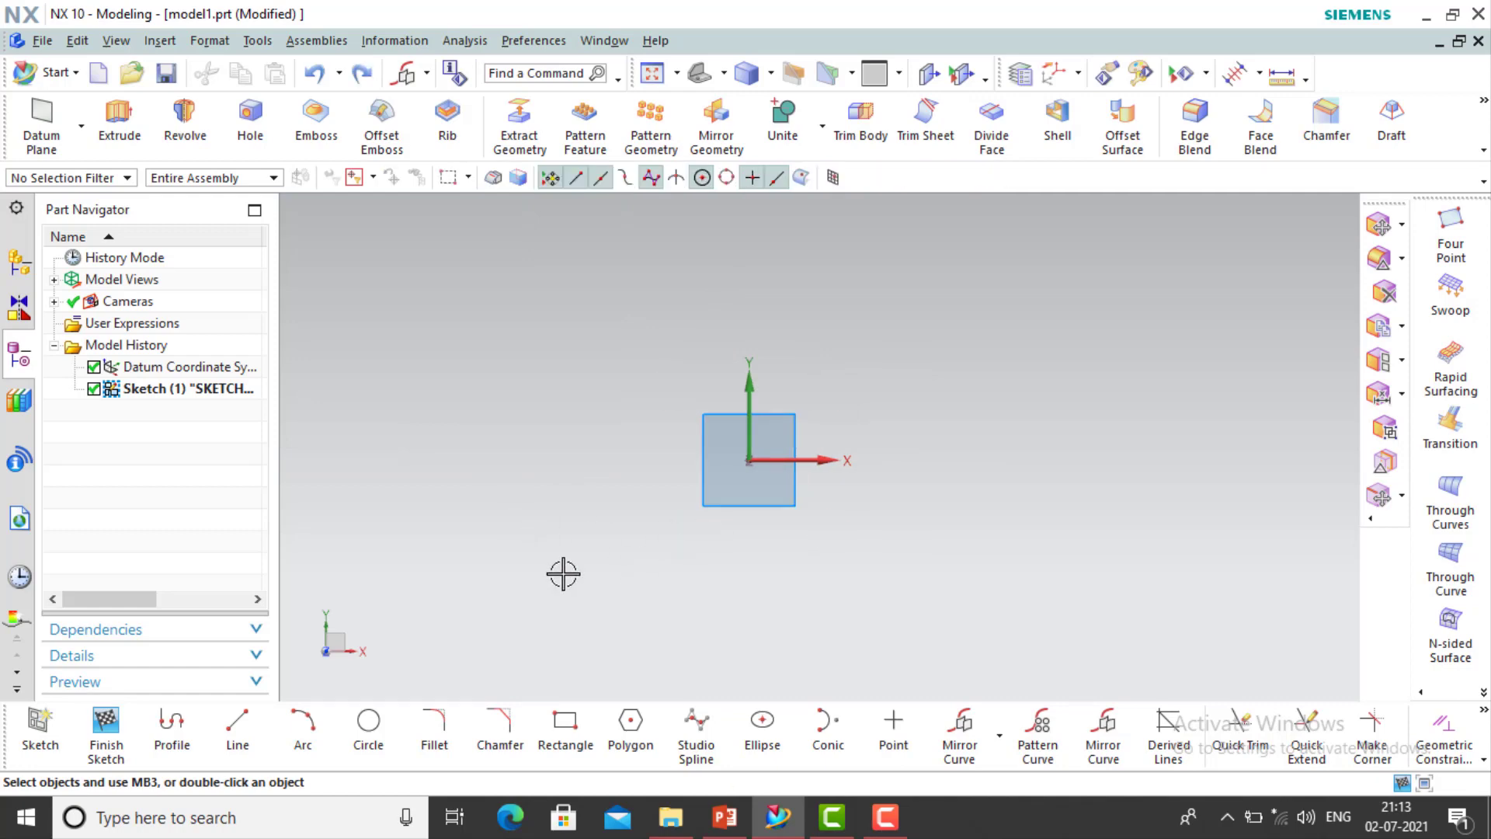
Draw a vertical line to the right of the origin at about X 1200, ending at about Y -550
click(1001, 740)
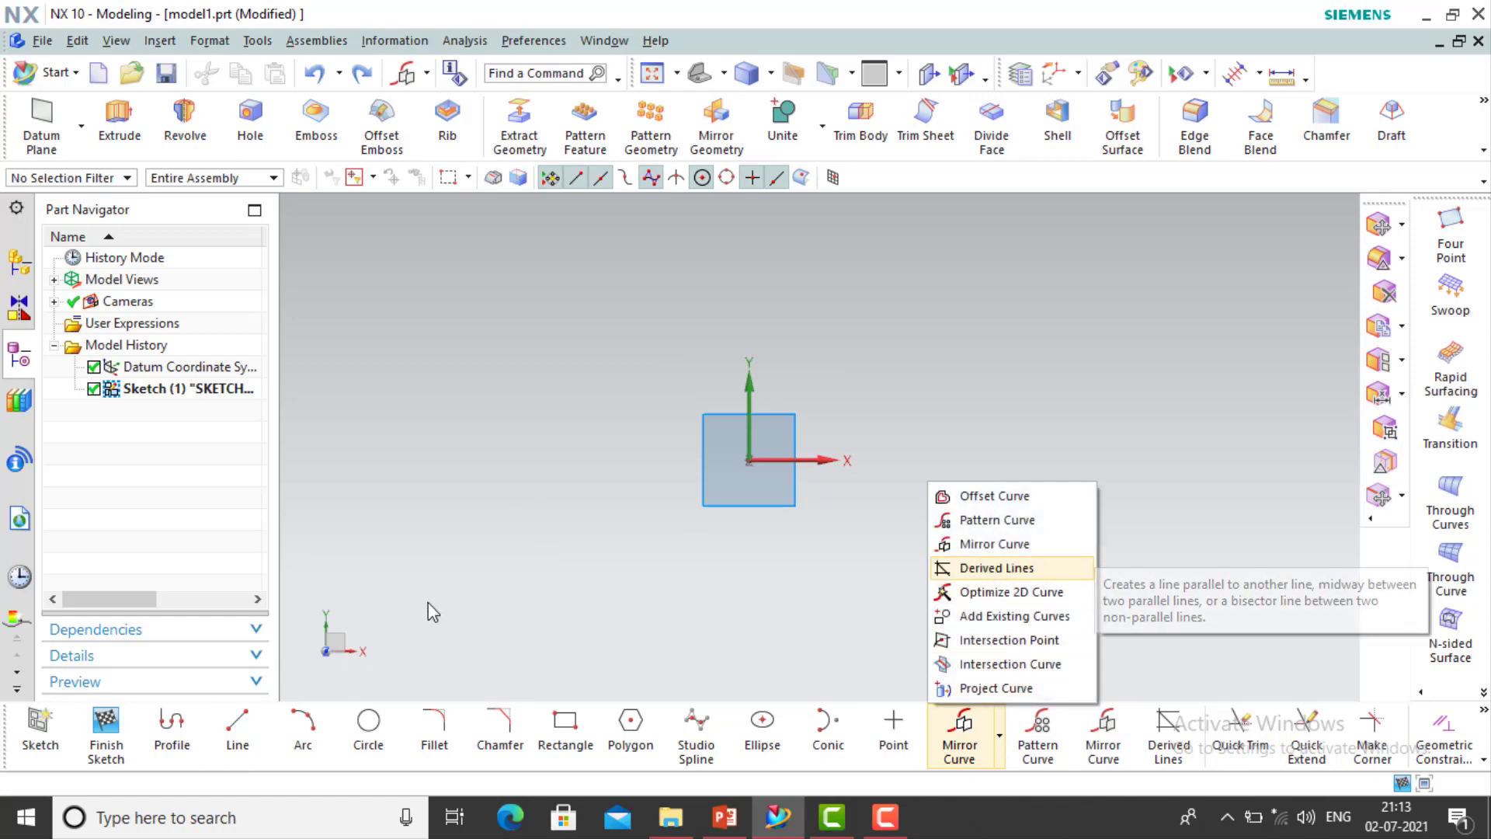
click(247, 712)
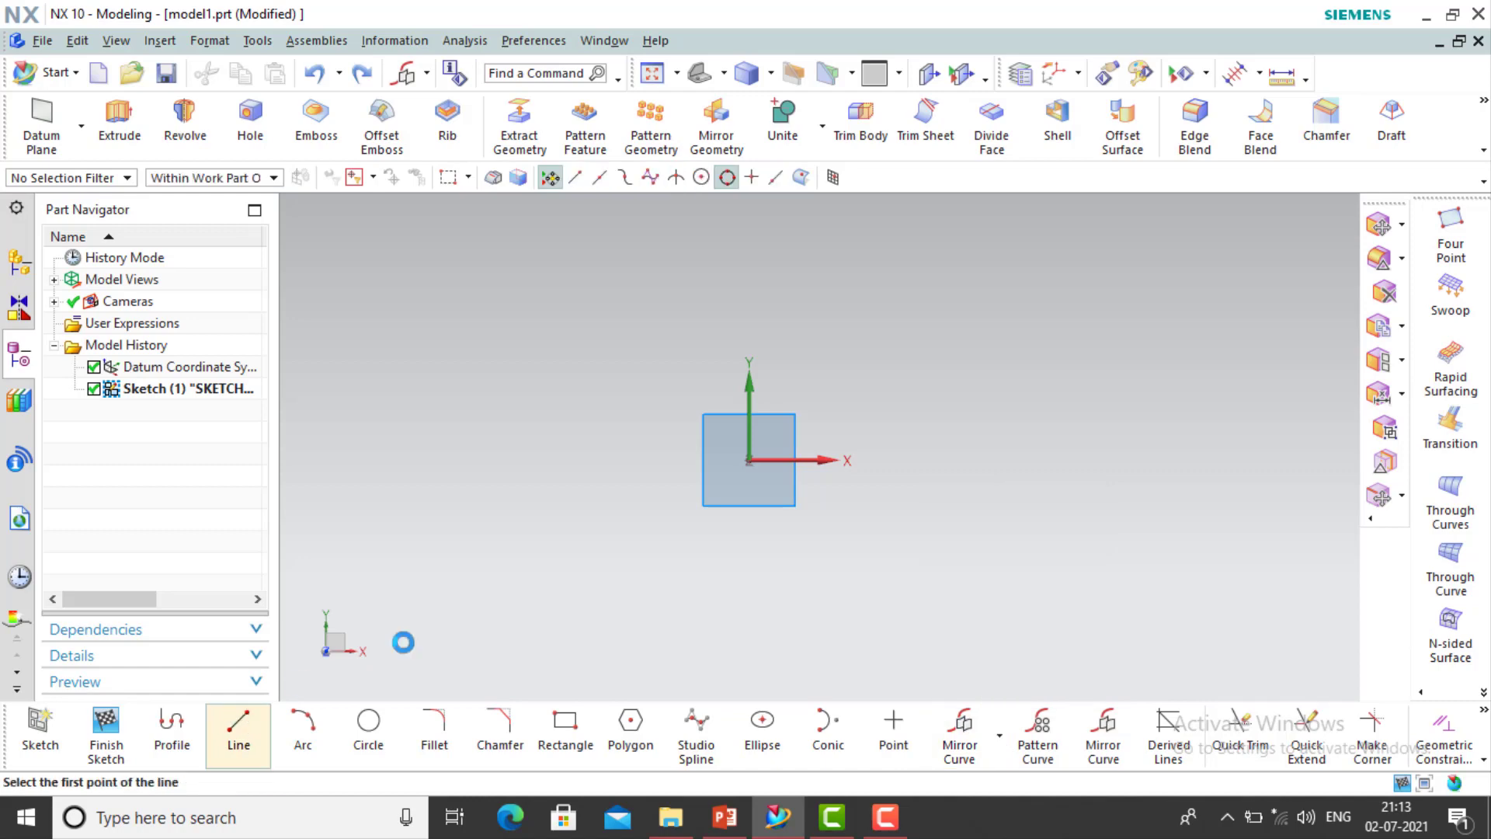
click(922, 366)
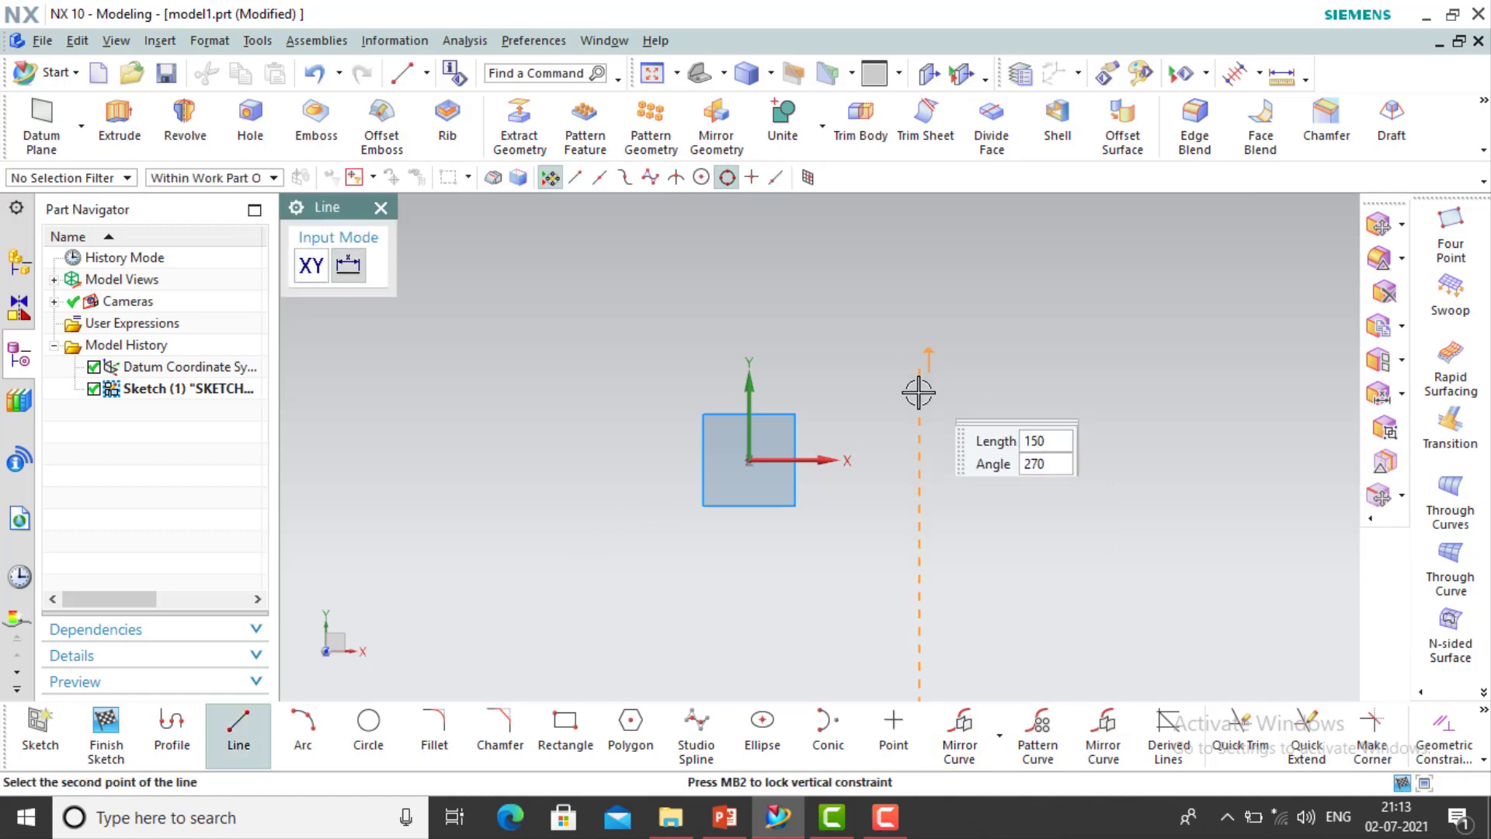
click(915, 538)
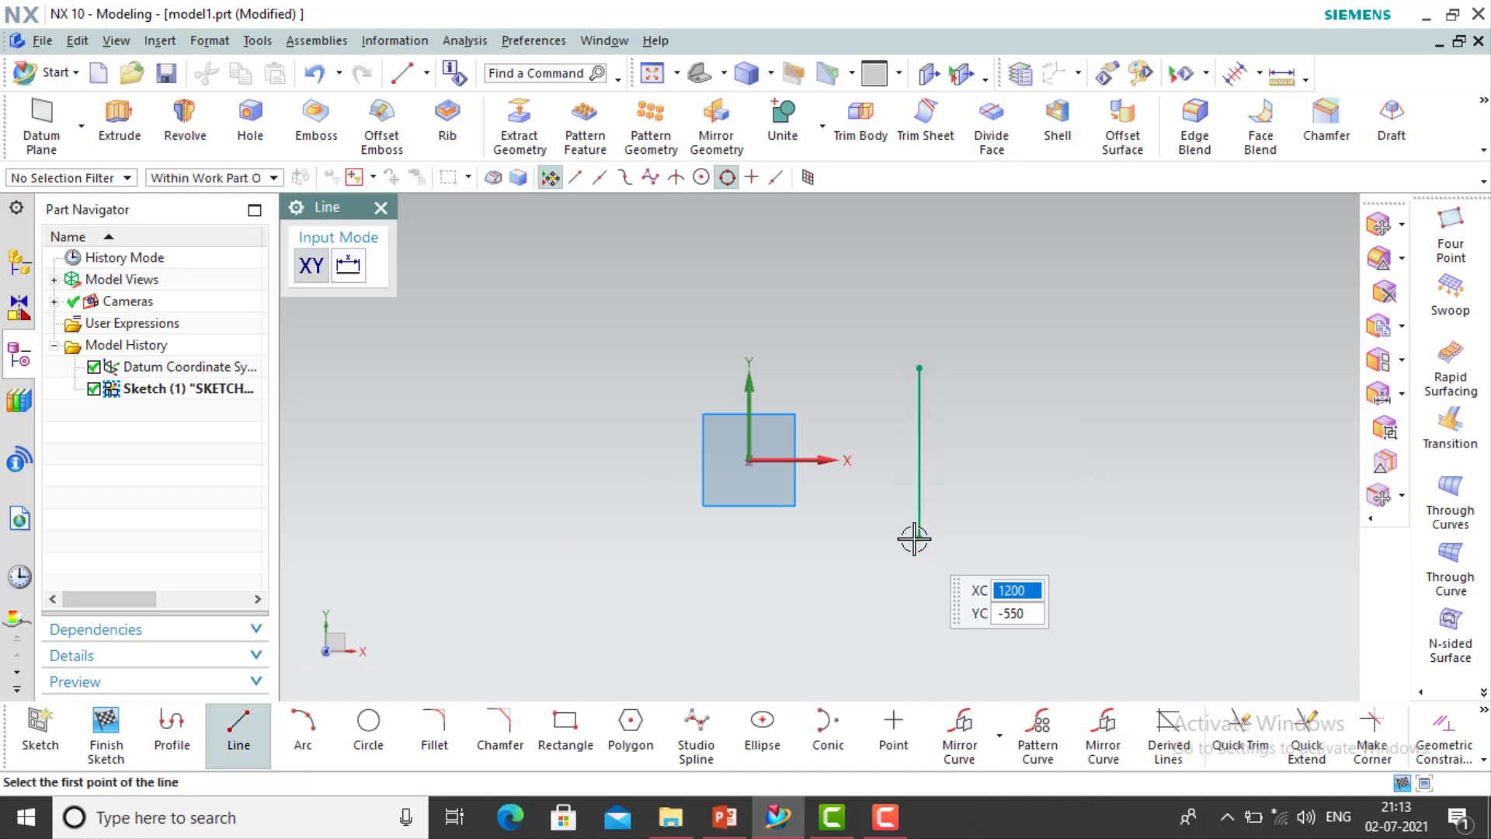
click(382, 209)
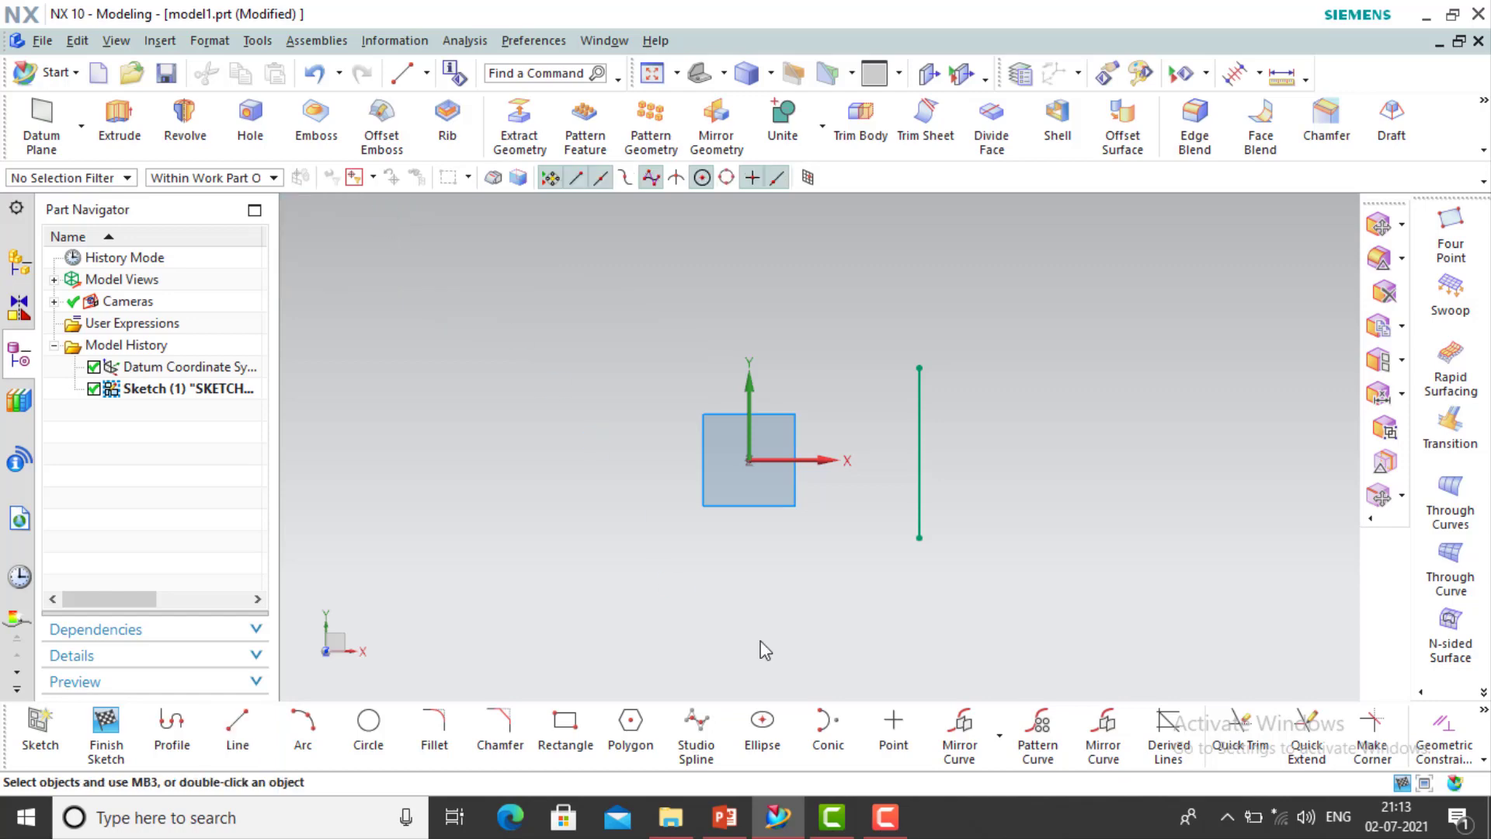
Create Derived Lines parallel to the vertical line, one offset 100 from it and another offset 200 from that copy
click(1000, 737)
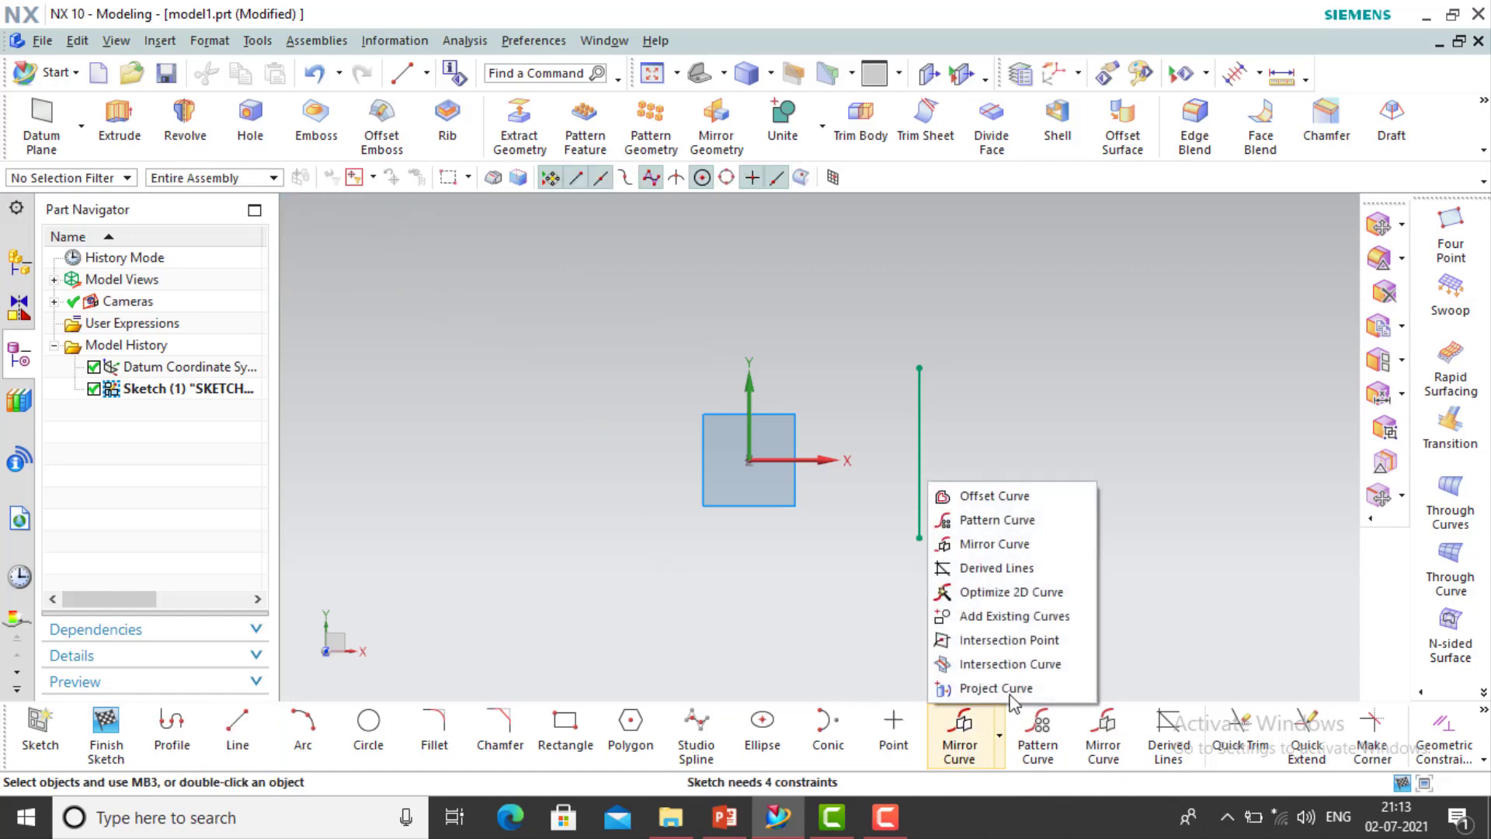
click(1016, 570)
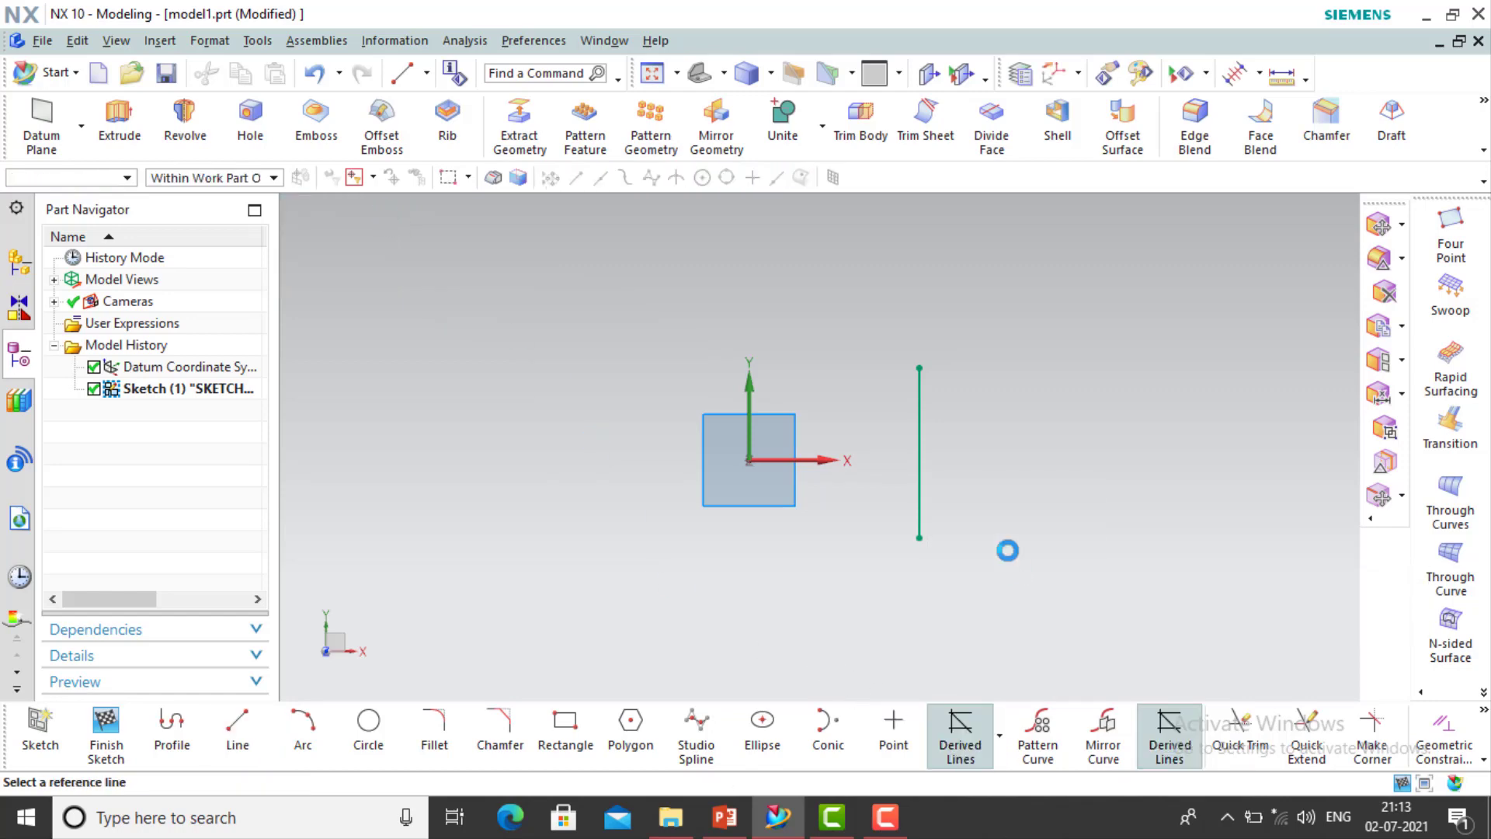
click(928, 451)
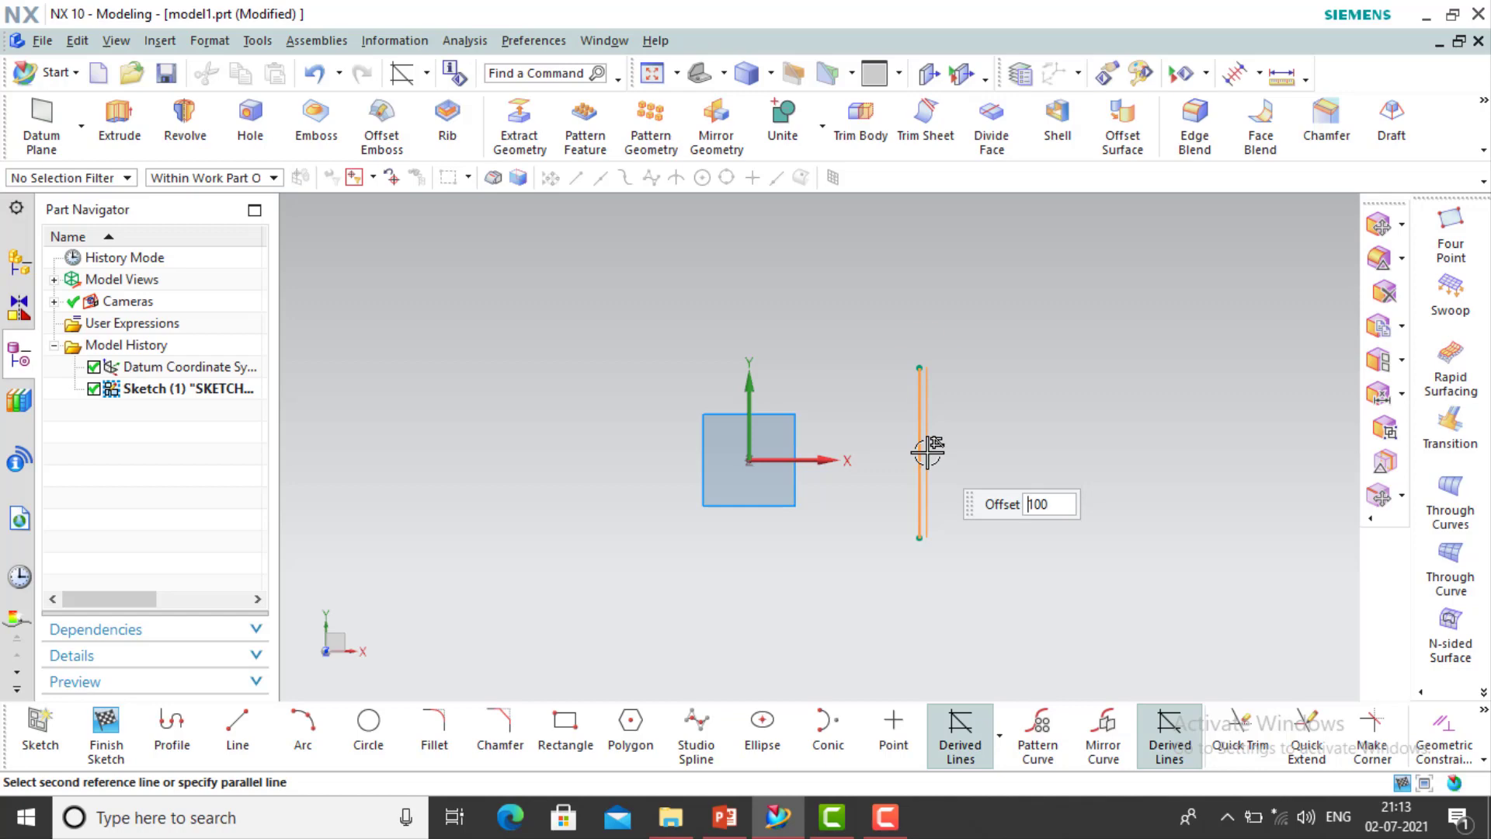
key(Return)
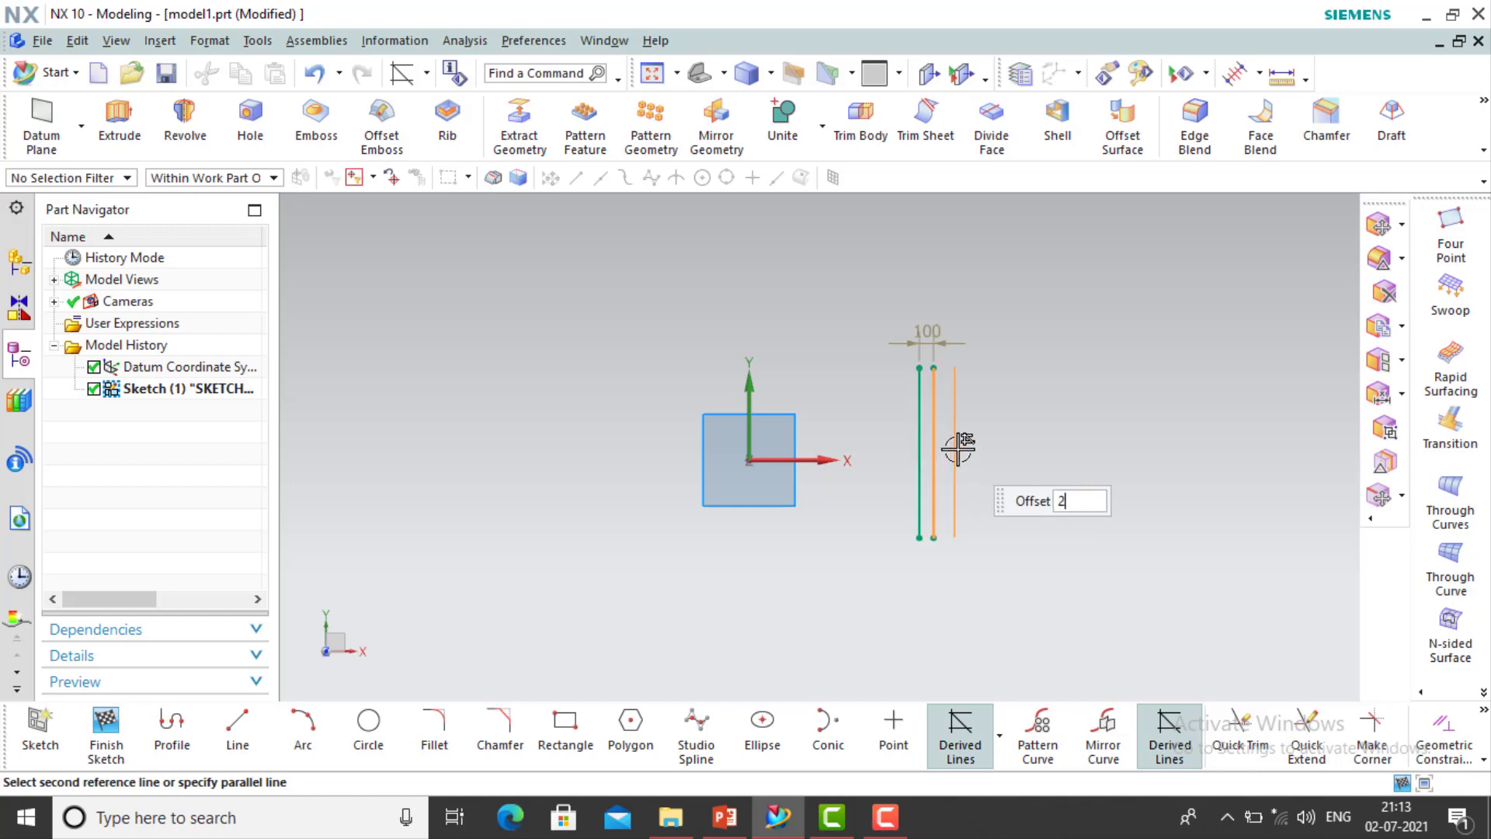
click(960, 449)
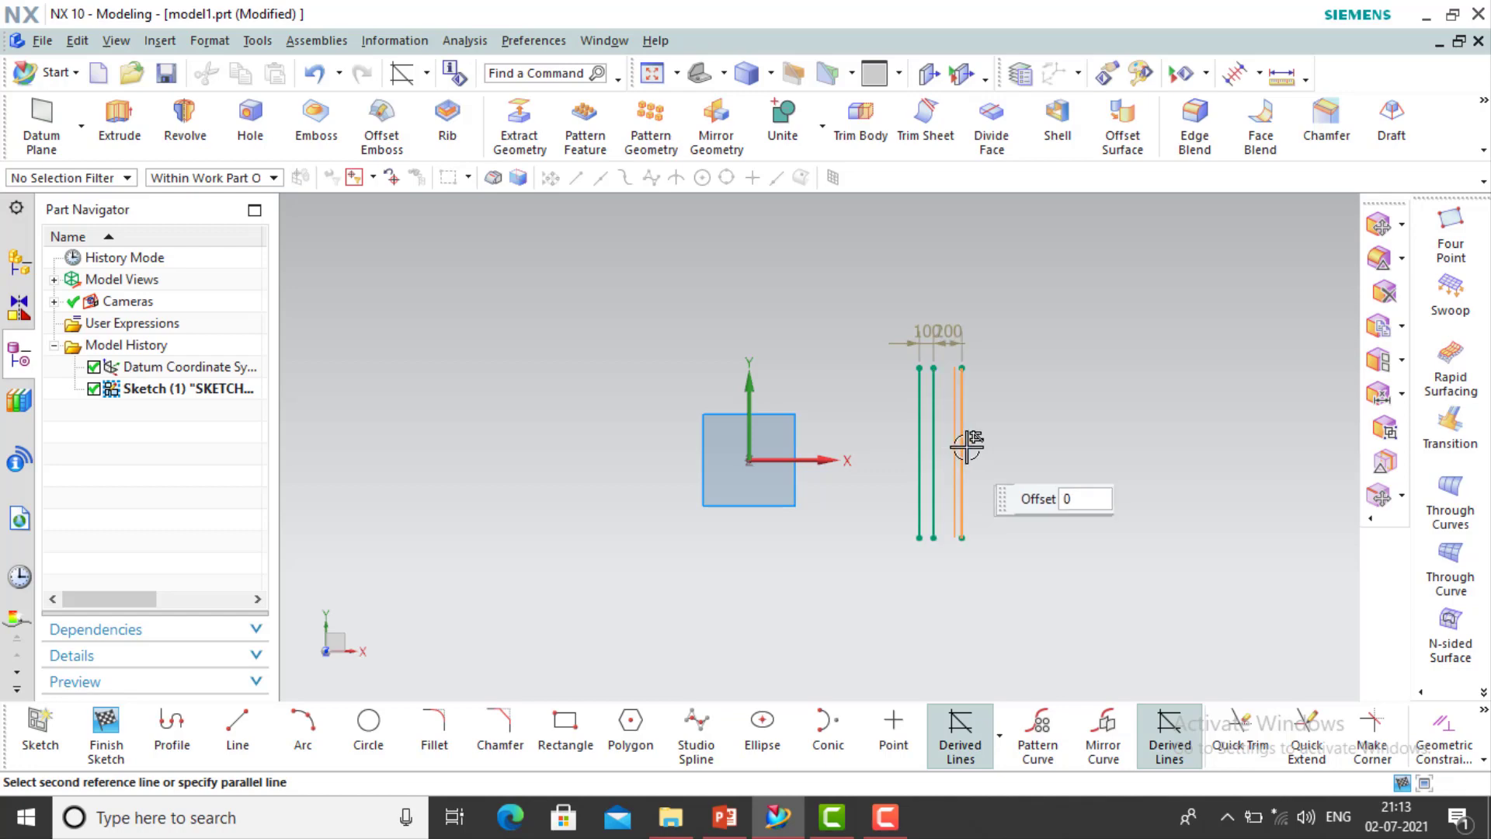
right_click(1071, 448)
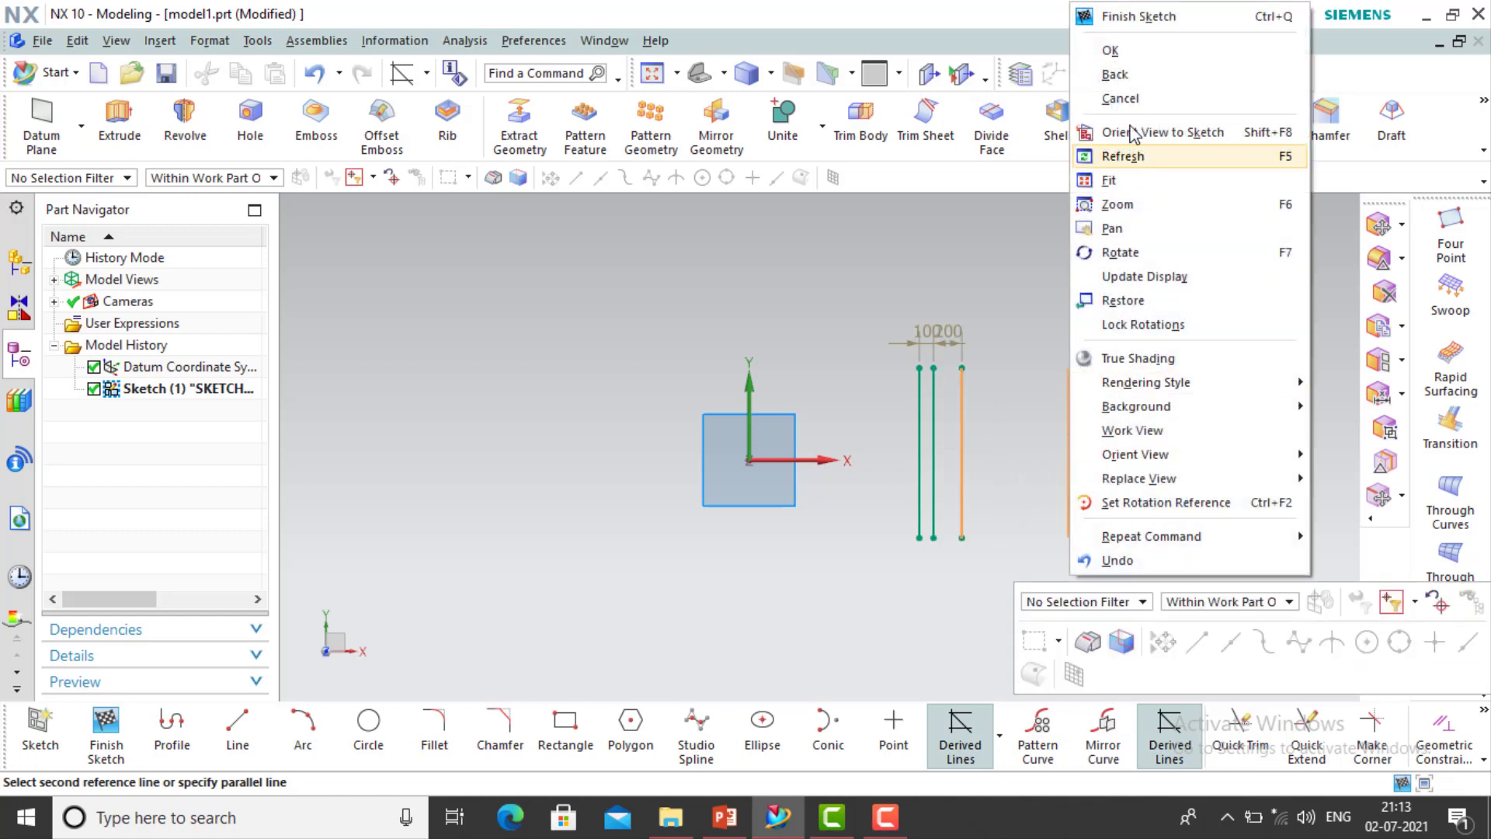
click(1111, 51)
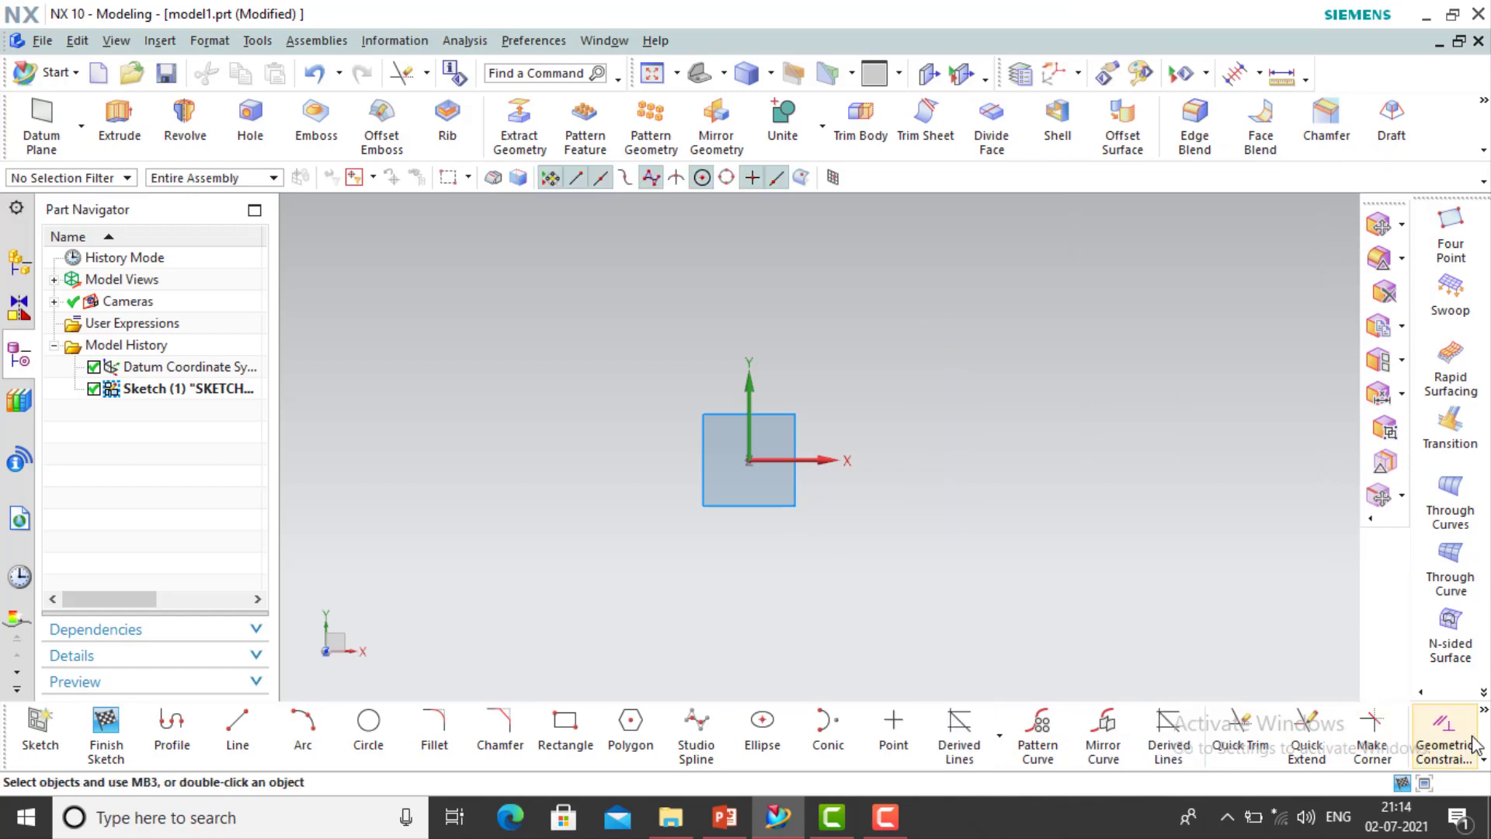
Draw two separate inclined lines above and right of the origin, the first sloping down and the second sloping up to the right
click(1447, 758)
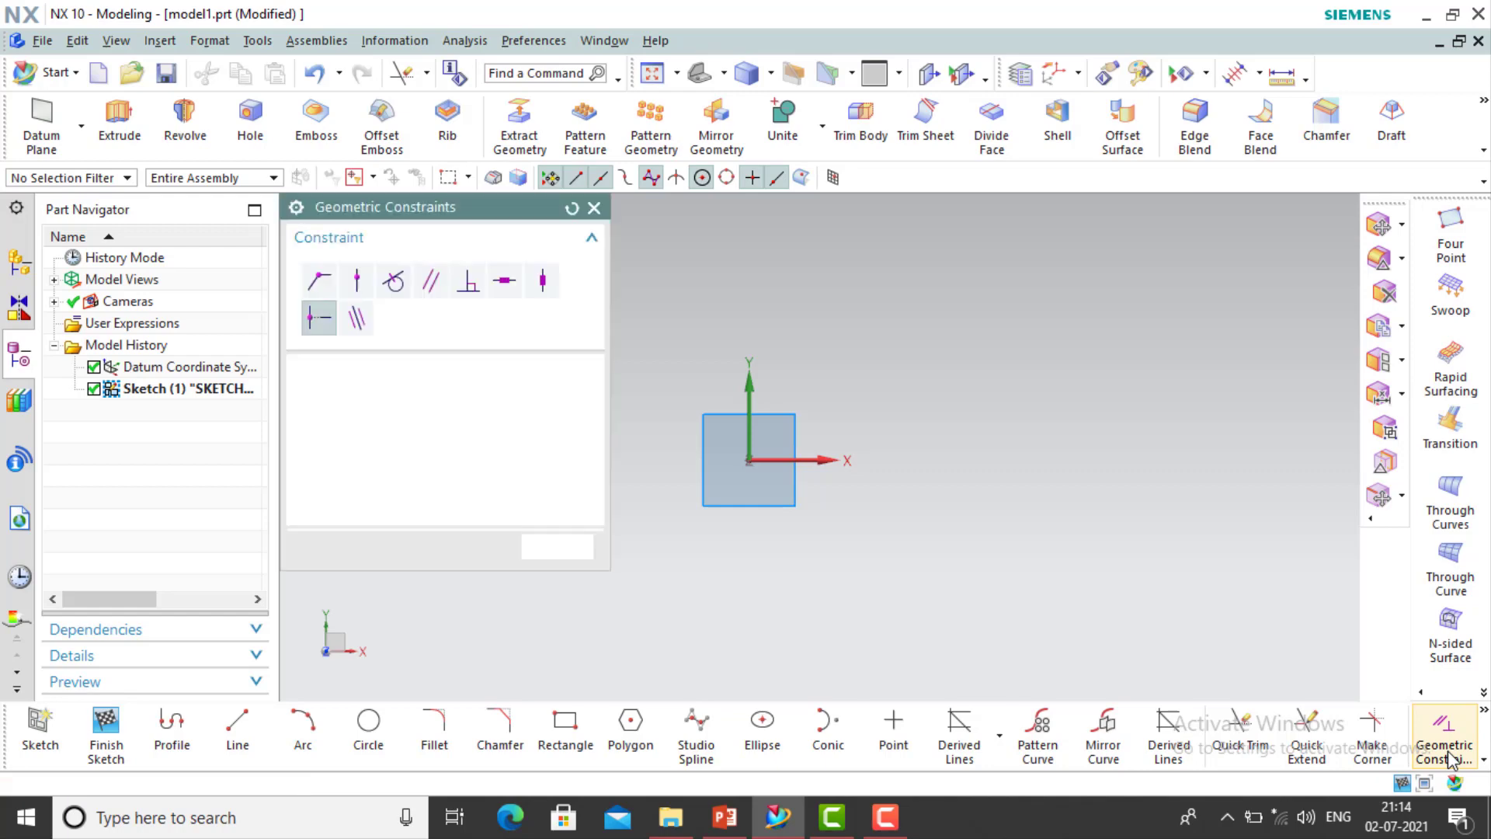
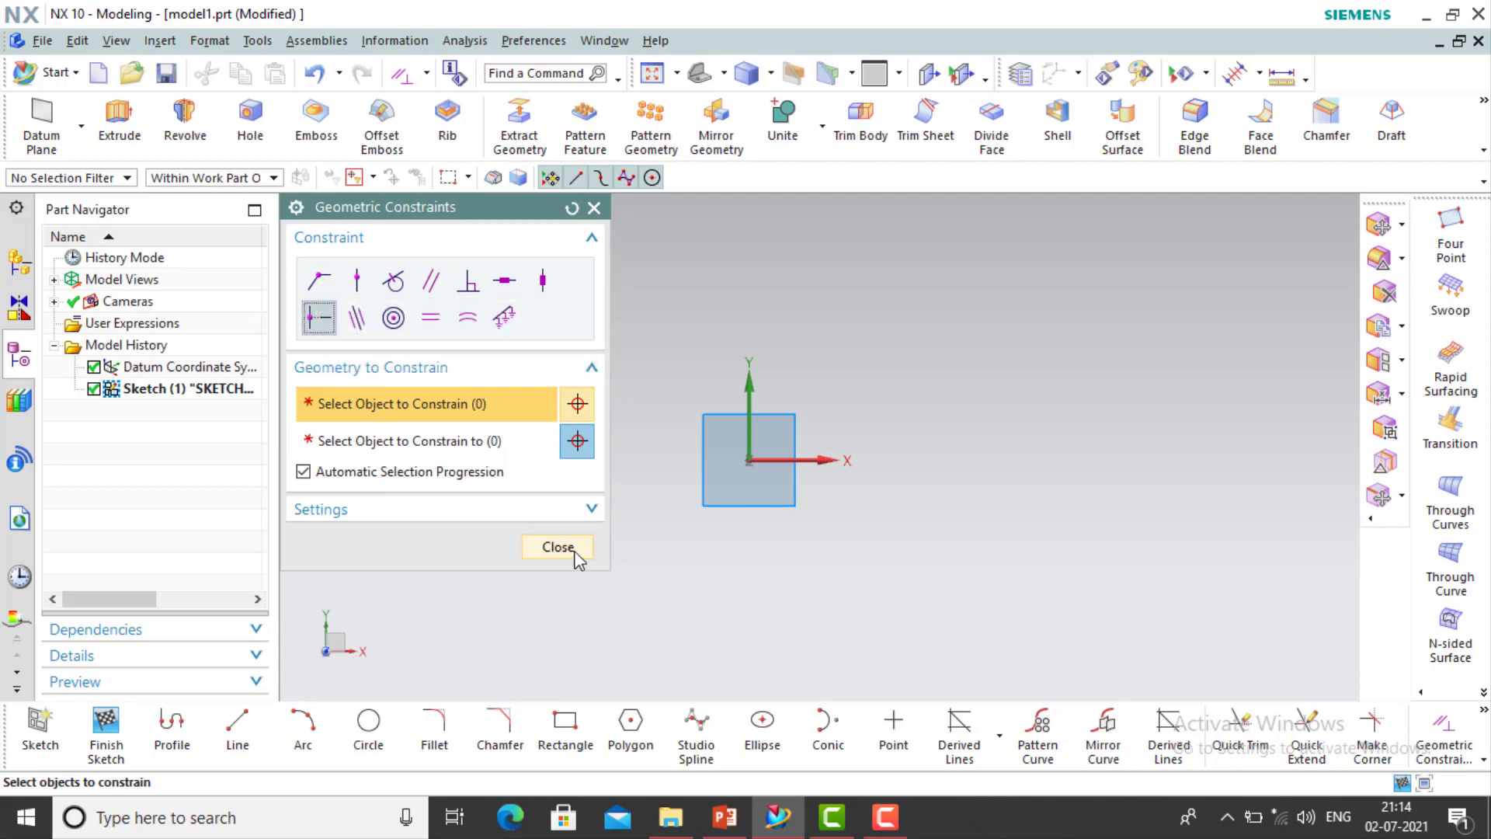
click(254, 738)
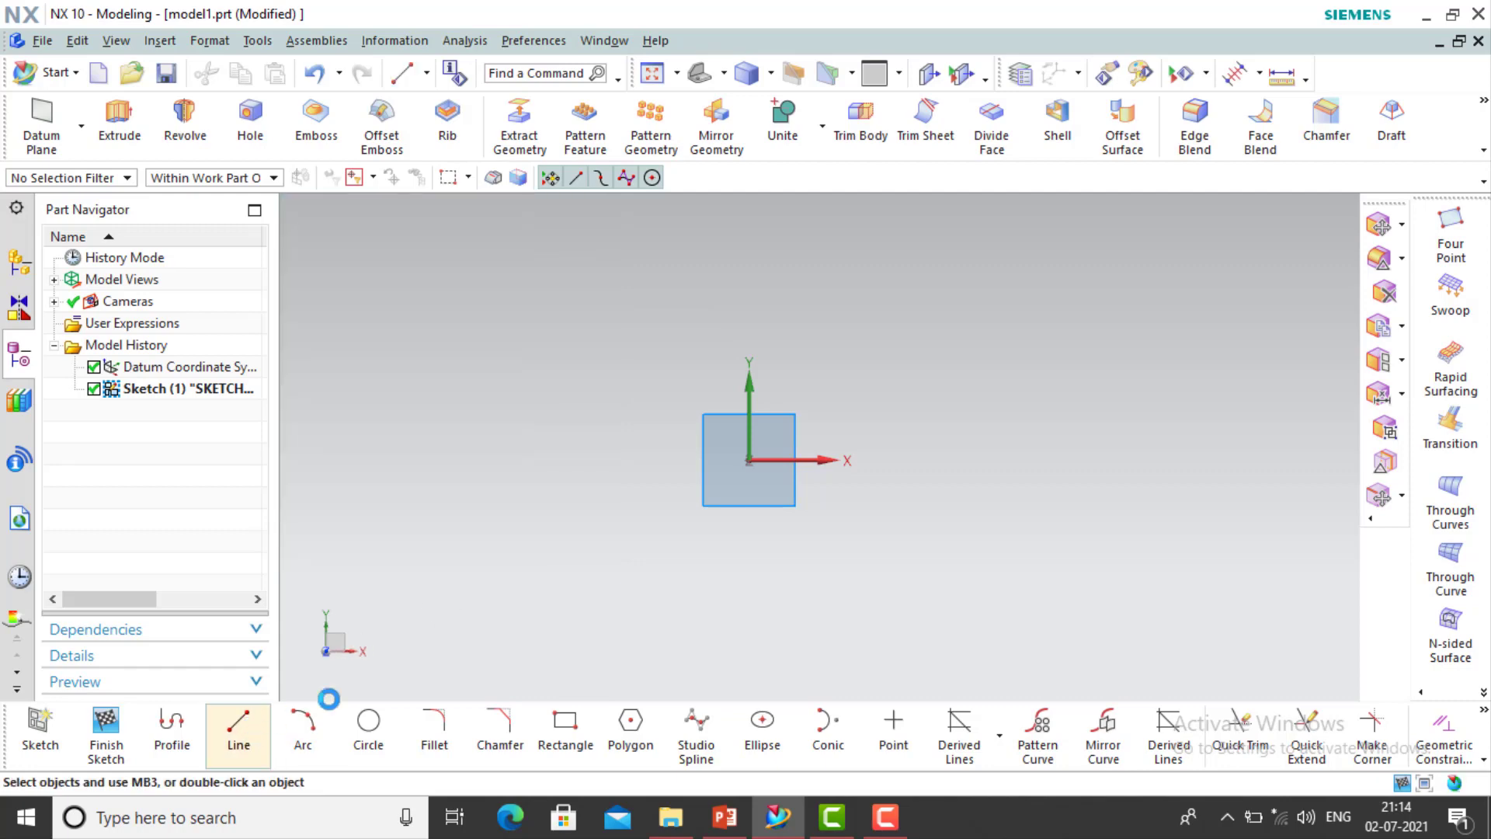
click(855, 347)
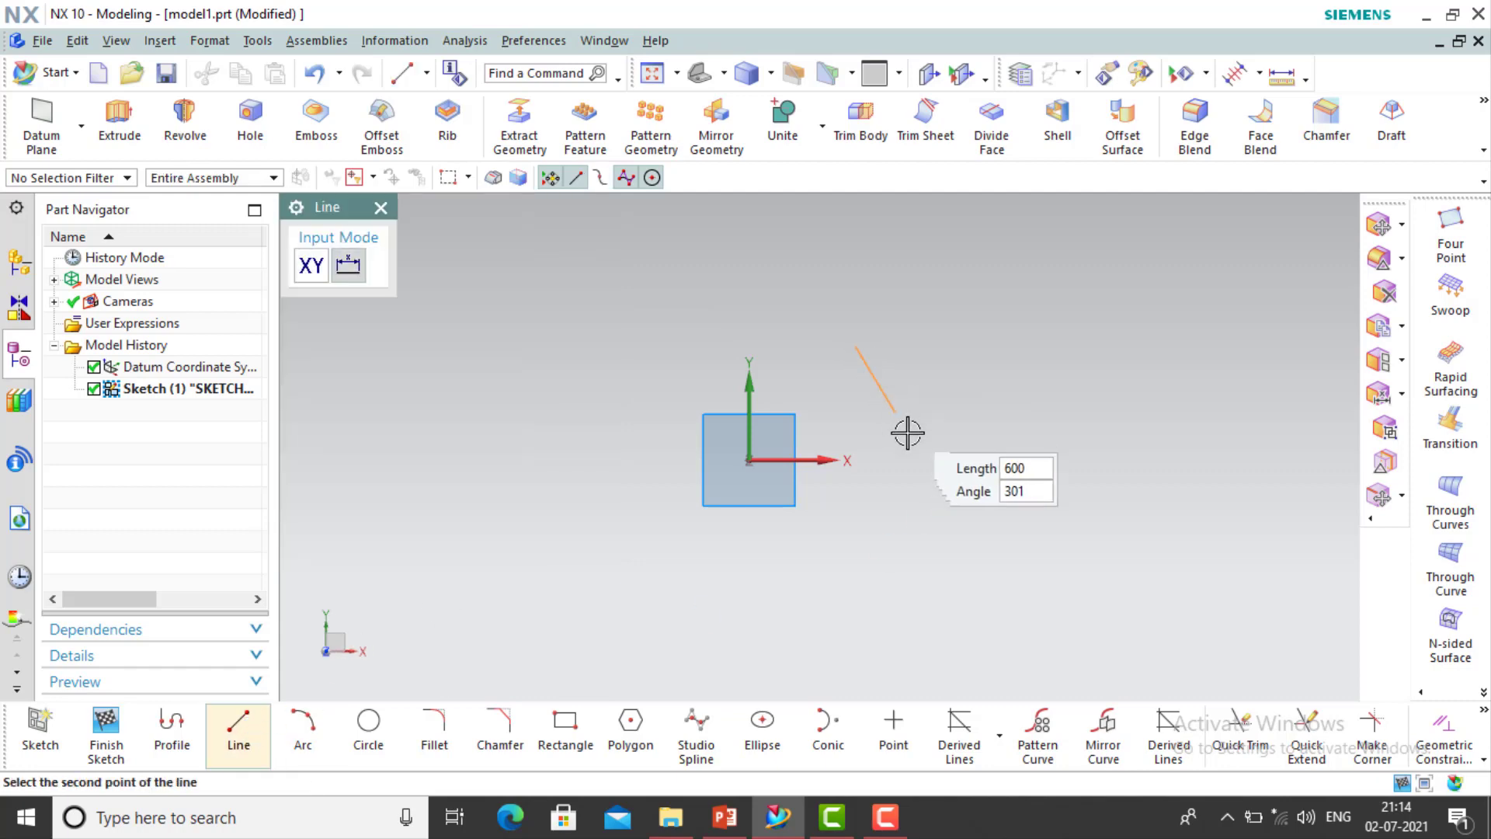
click(912, 445)
click(968, 395)
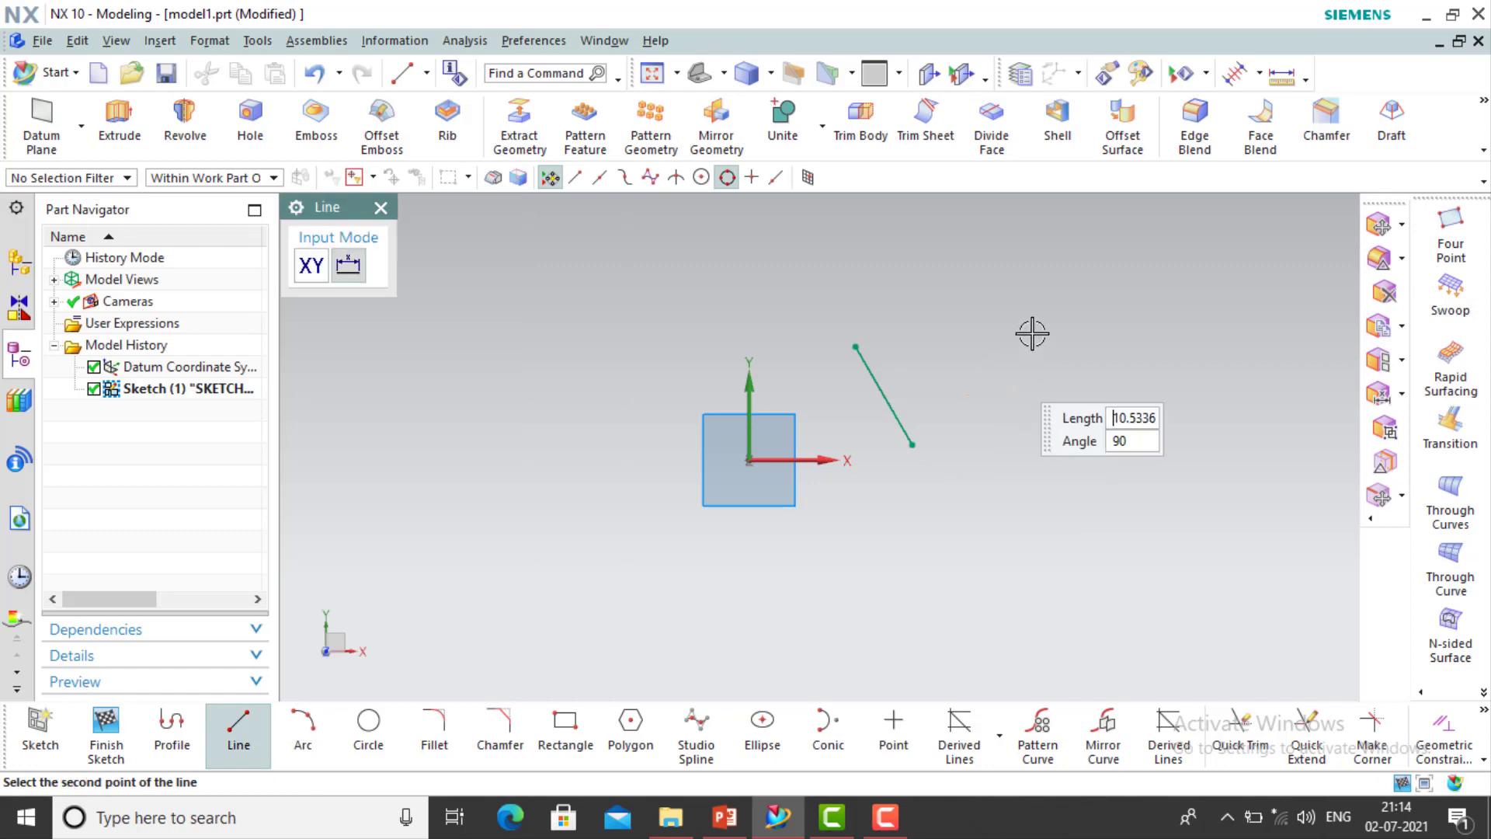
click(1040, 327)
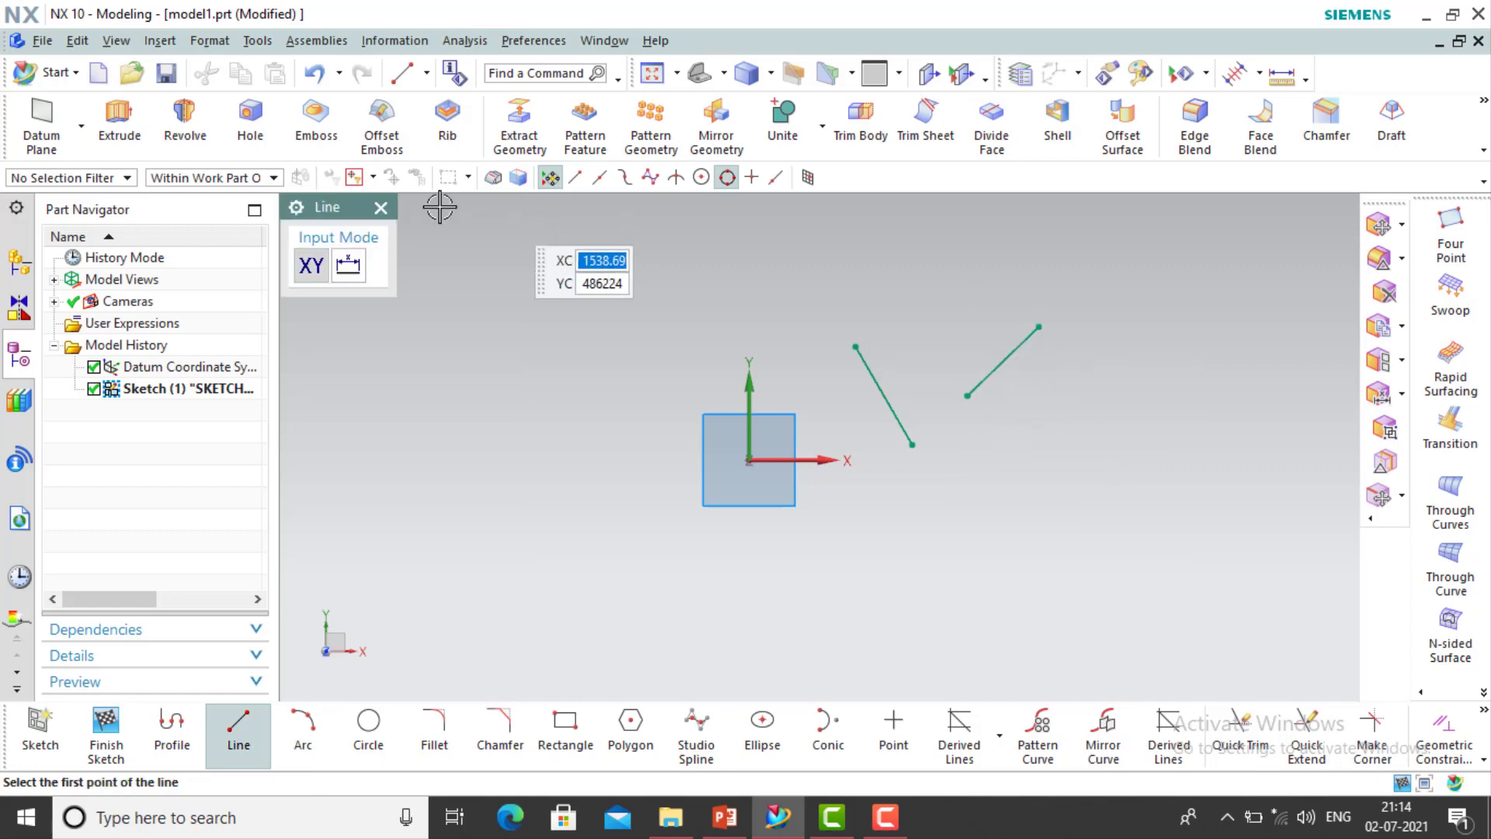
click(381, 208)
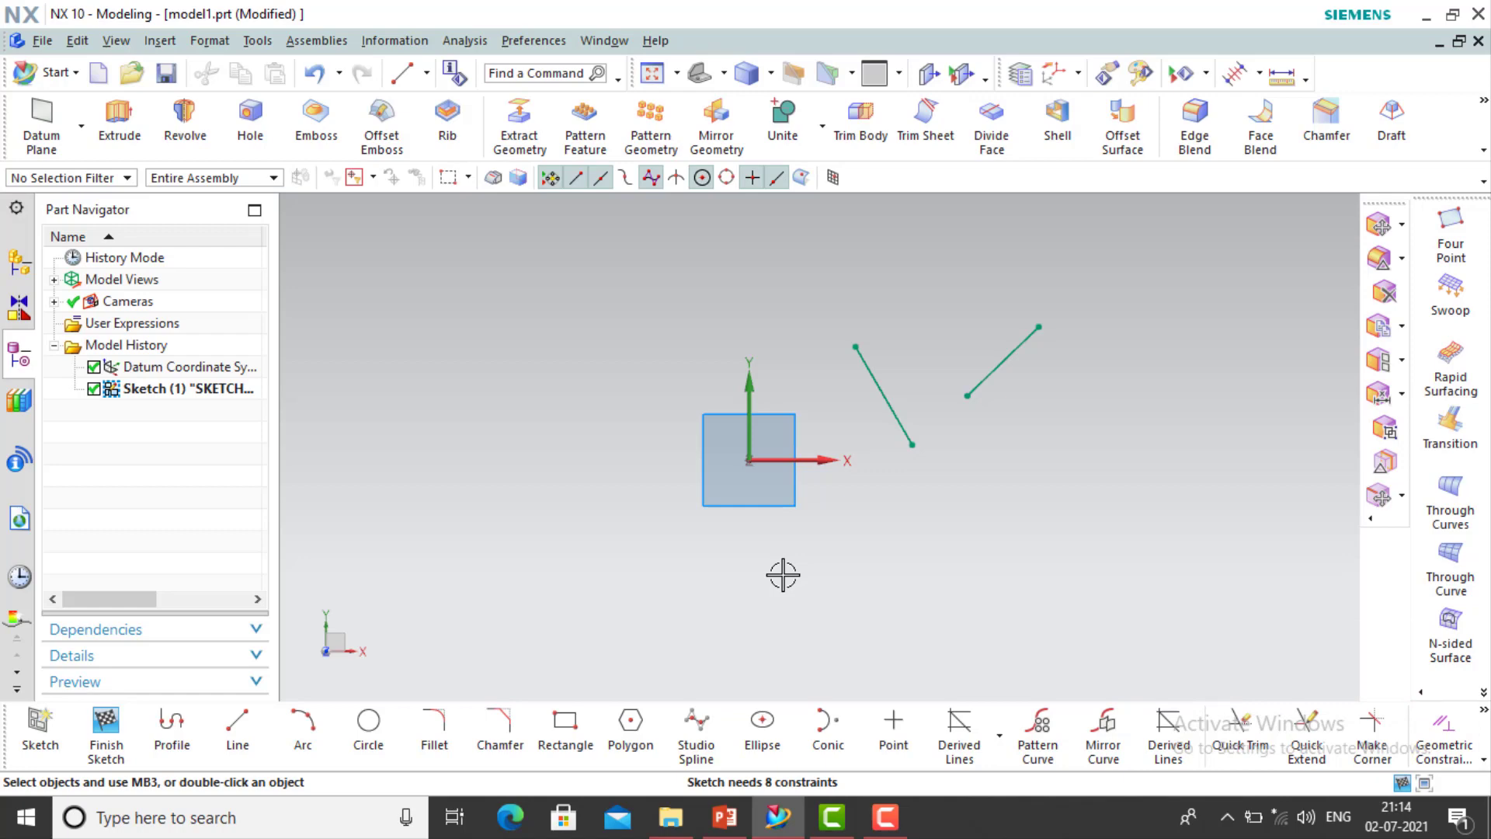
Apply a Coincident constraint joining the lower endpoint of the second inclined line to the lower endpoint of the first
key(c)
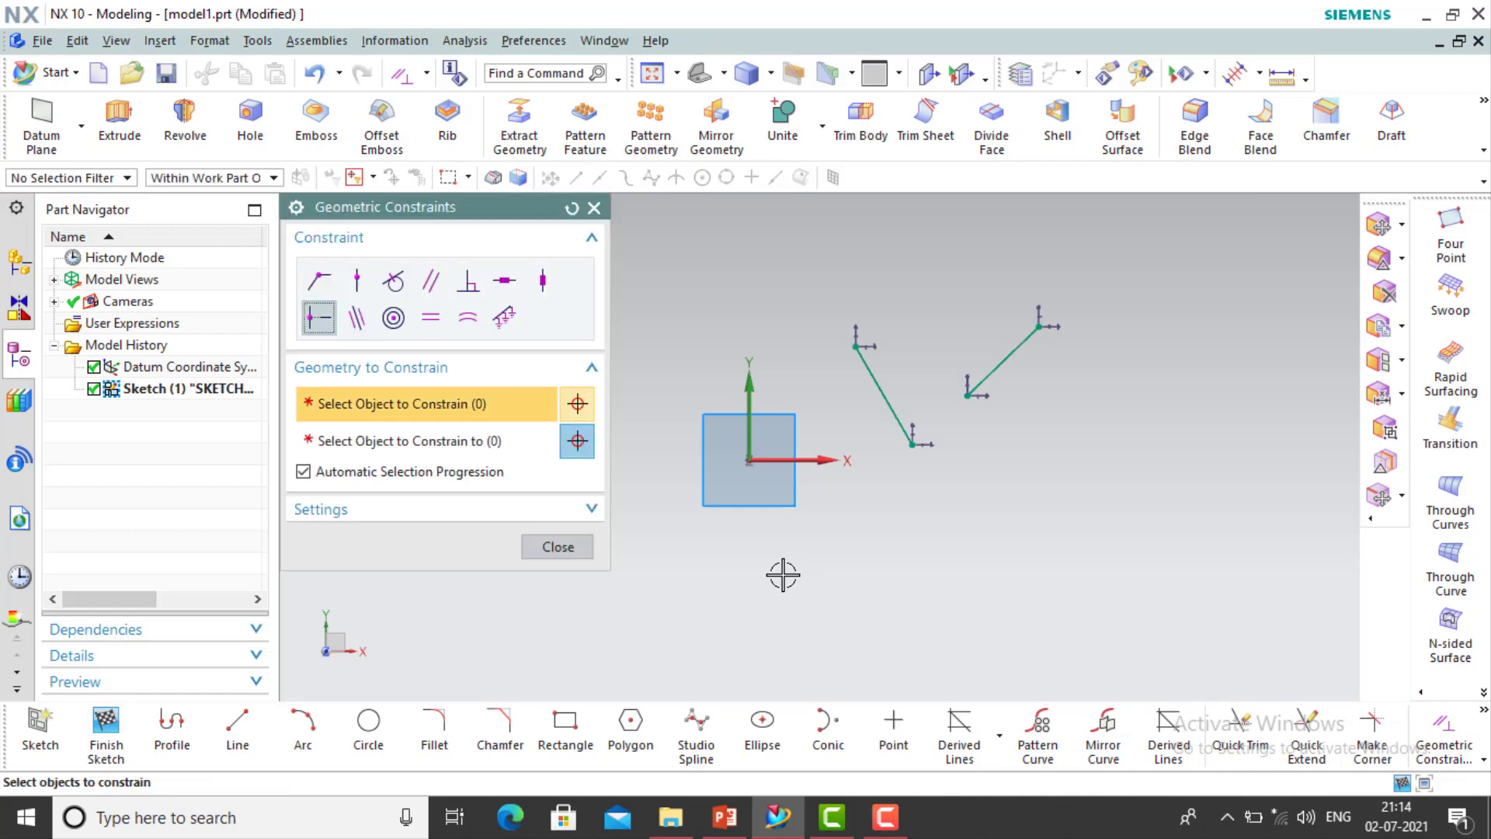
click(322, 283)
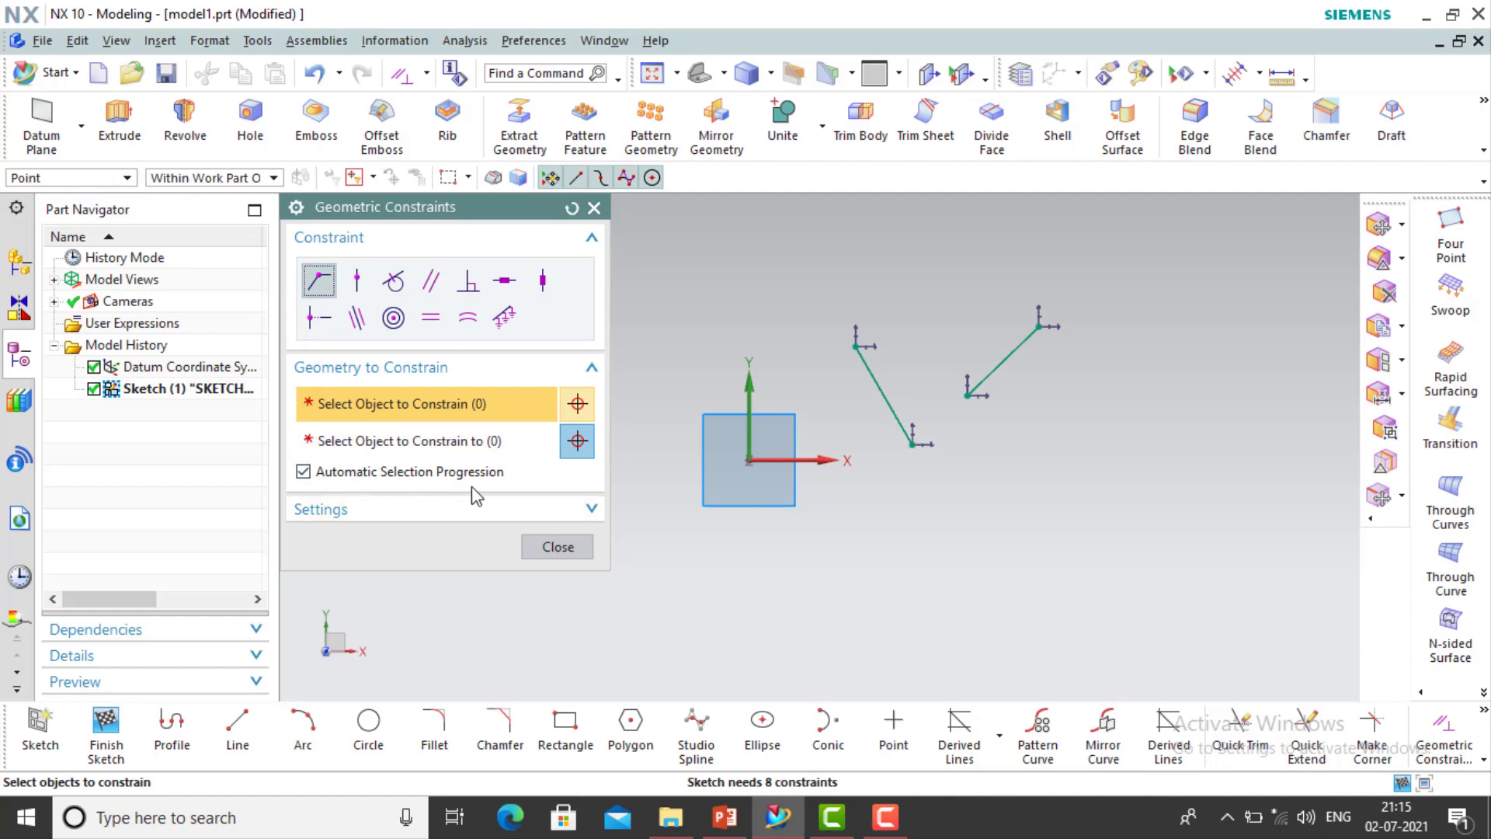
click(304, 474)
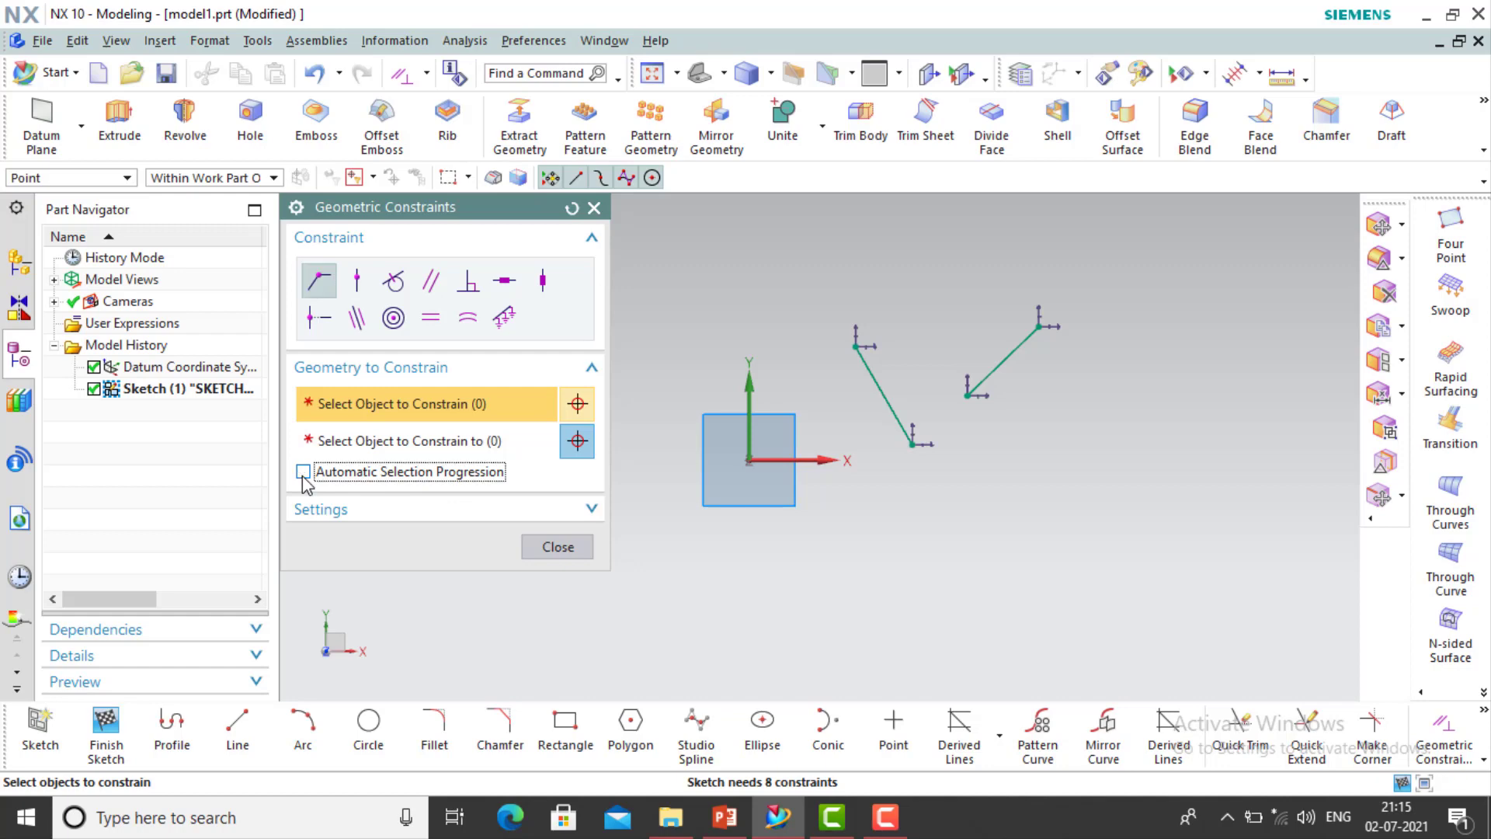
scroll(948, 383, up, 2)
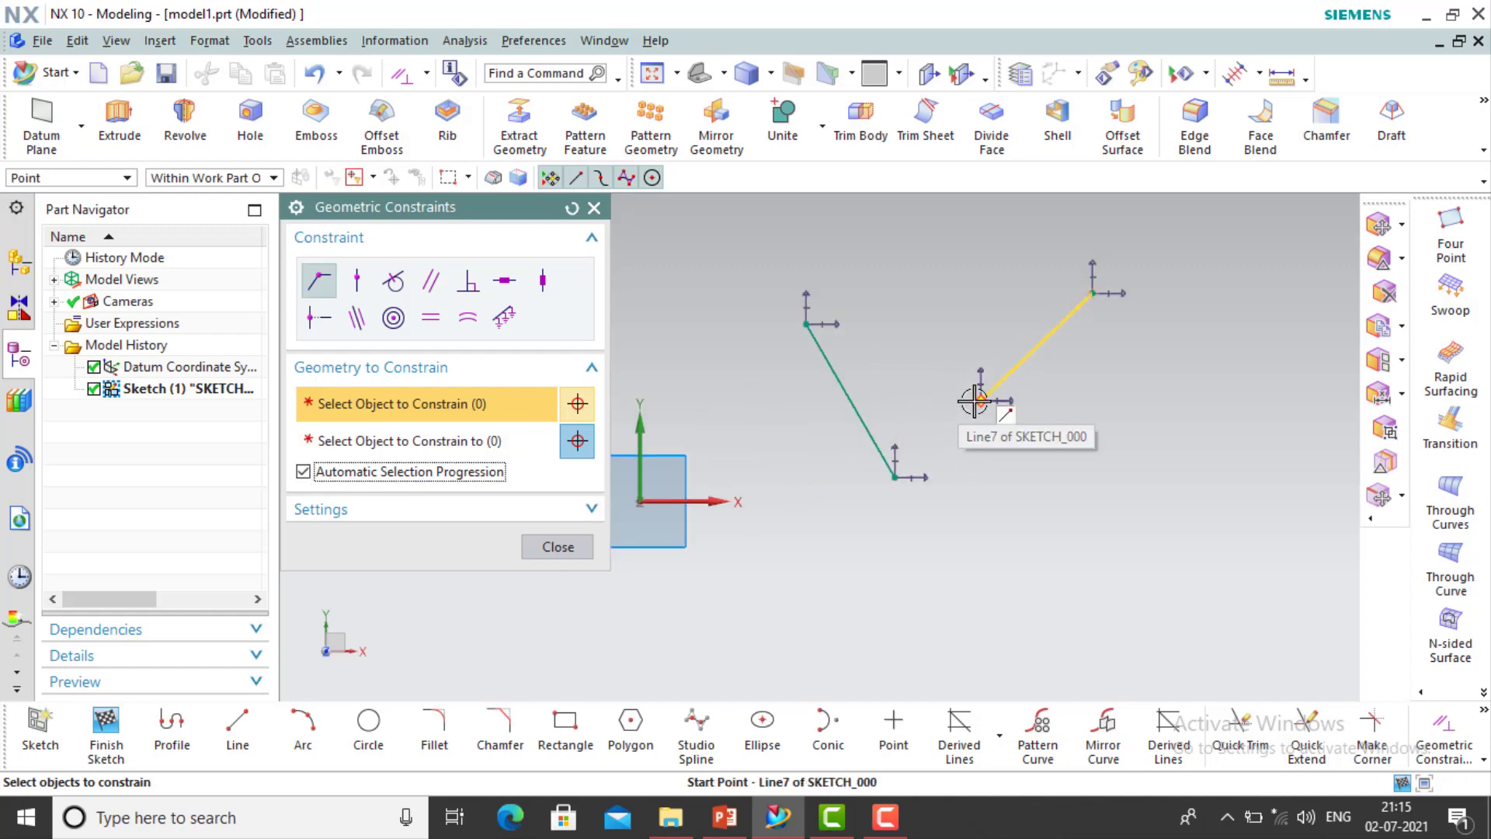
click(975, 400)
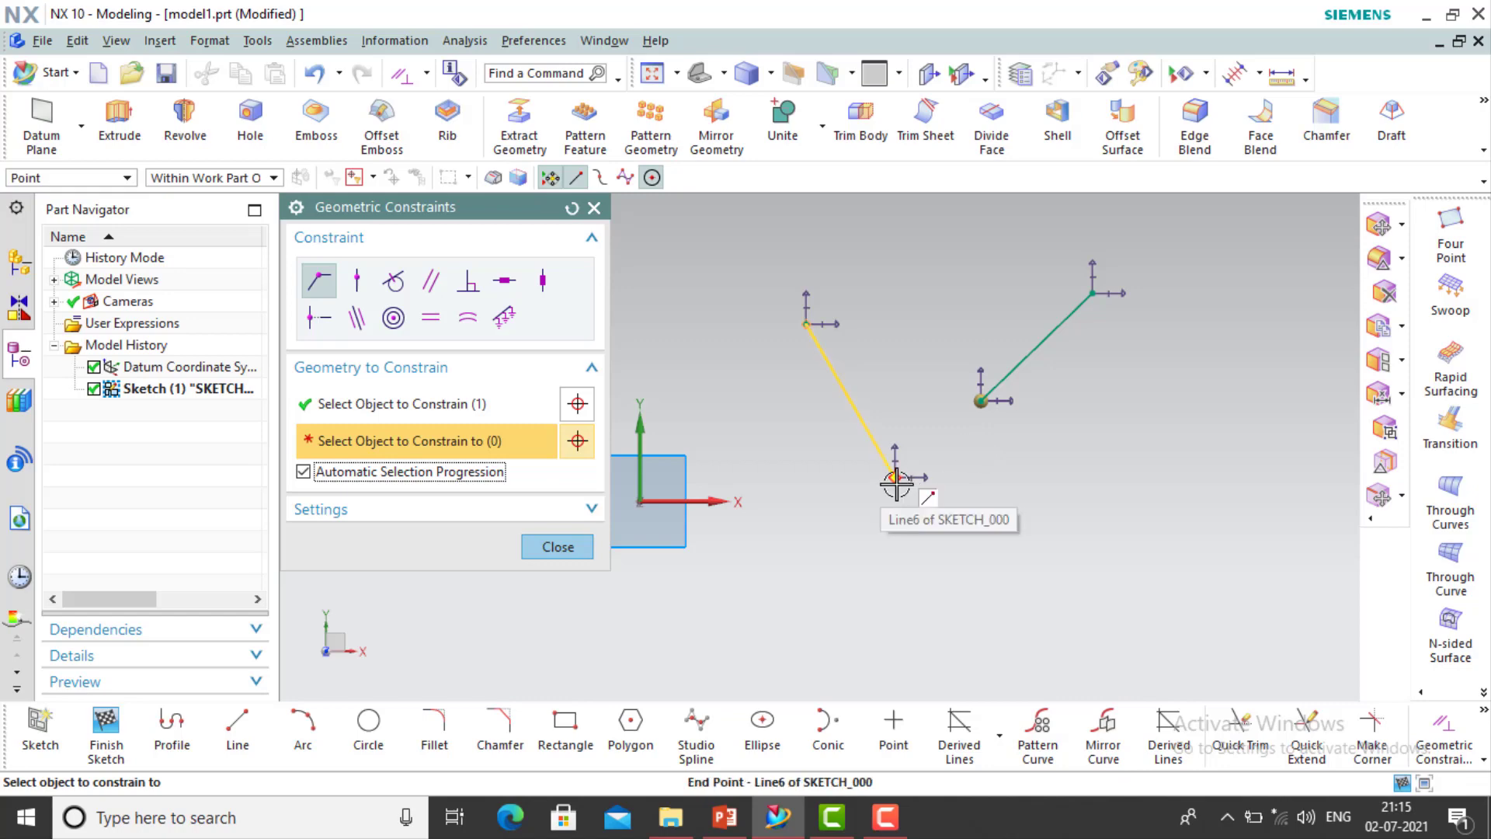
click(896, 481)
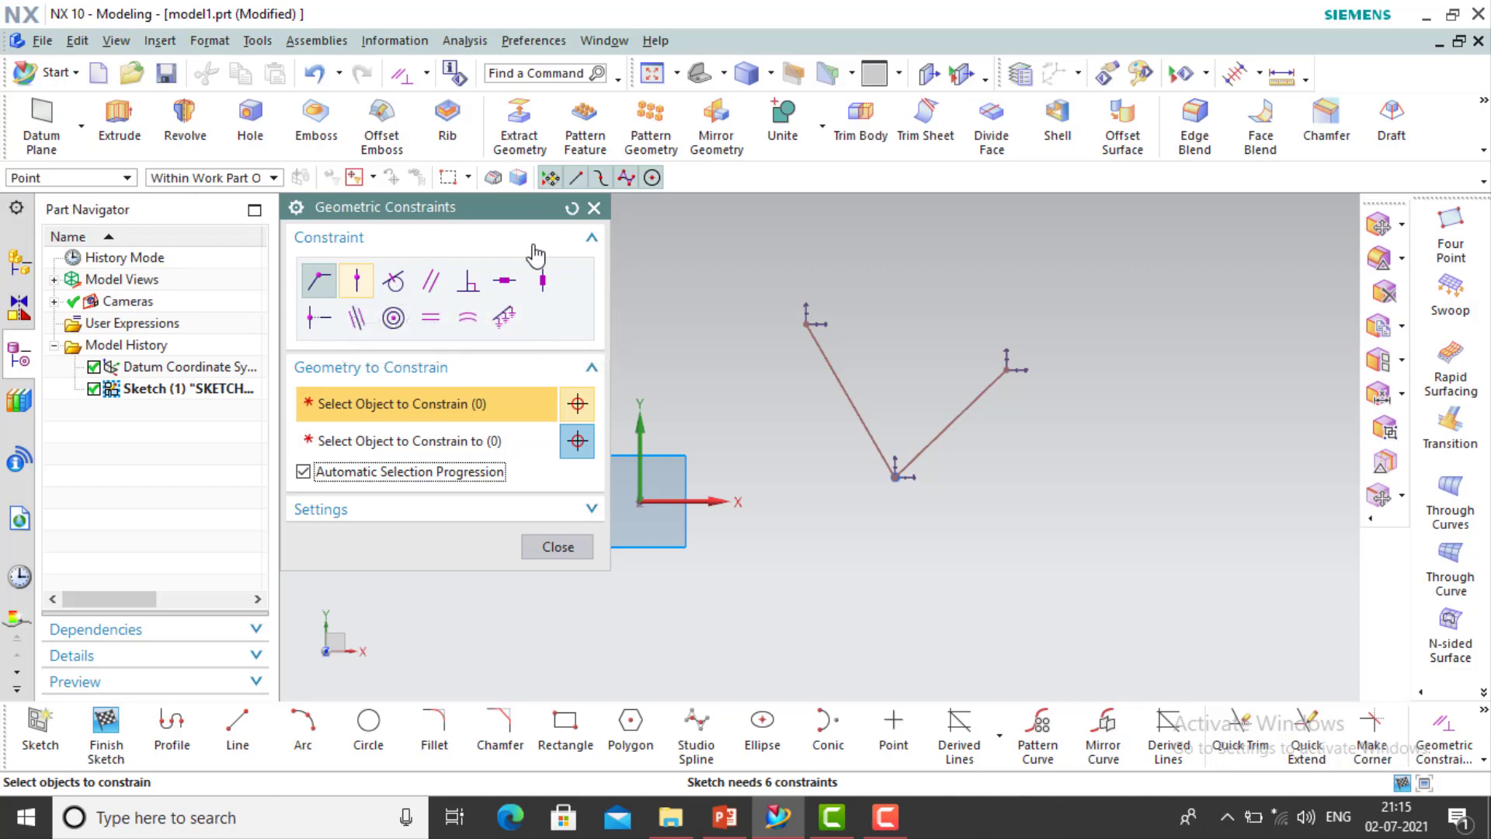
Draw a vertical line about 1050 long right of the V shape, and a separate horizontal line beside its upper half
click(238, 726)
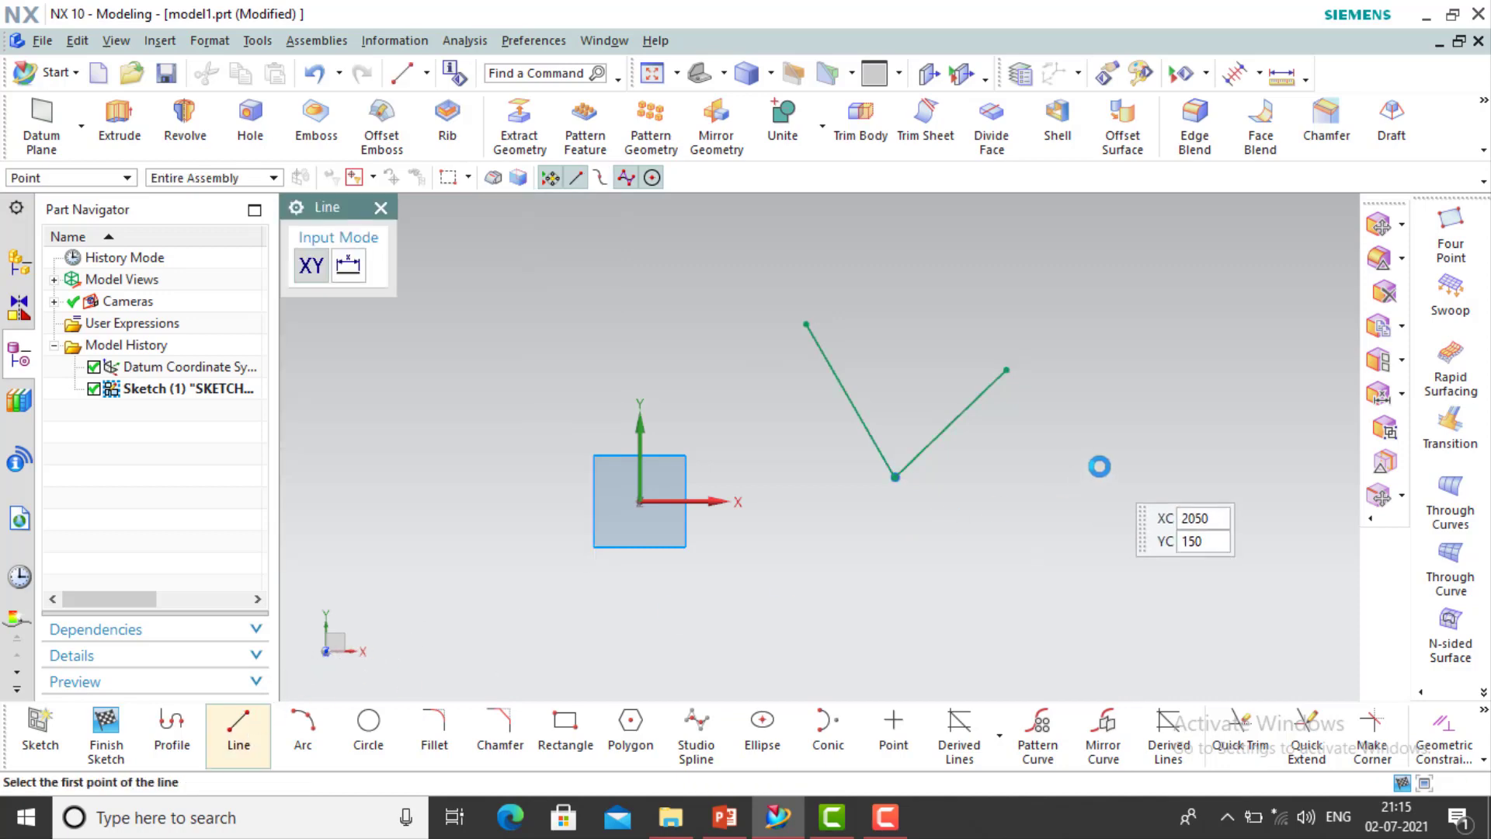
mouse_move(1102, 428)
shift+middle_down()
mouse_move(984, 450)
mouse_move(729, 446)
mouse_move(689, 427)
shift+middle_up()
click(815, 326)
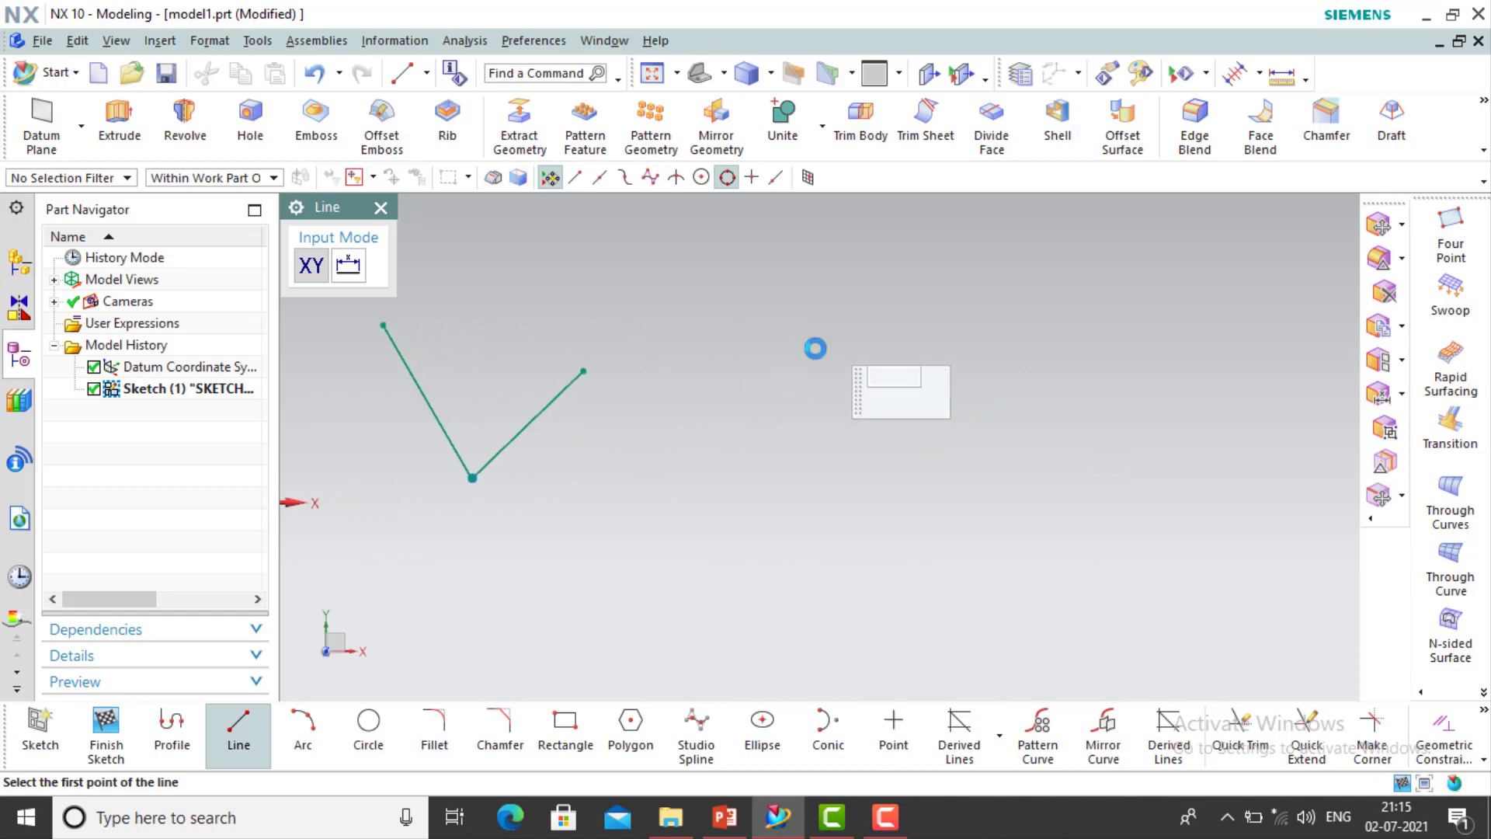
click(815, 557)
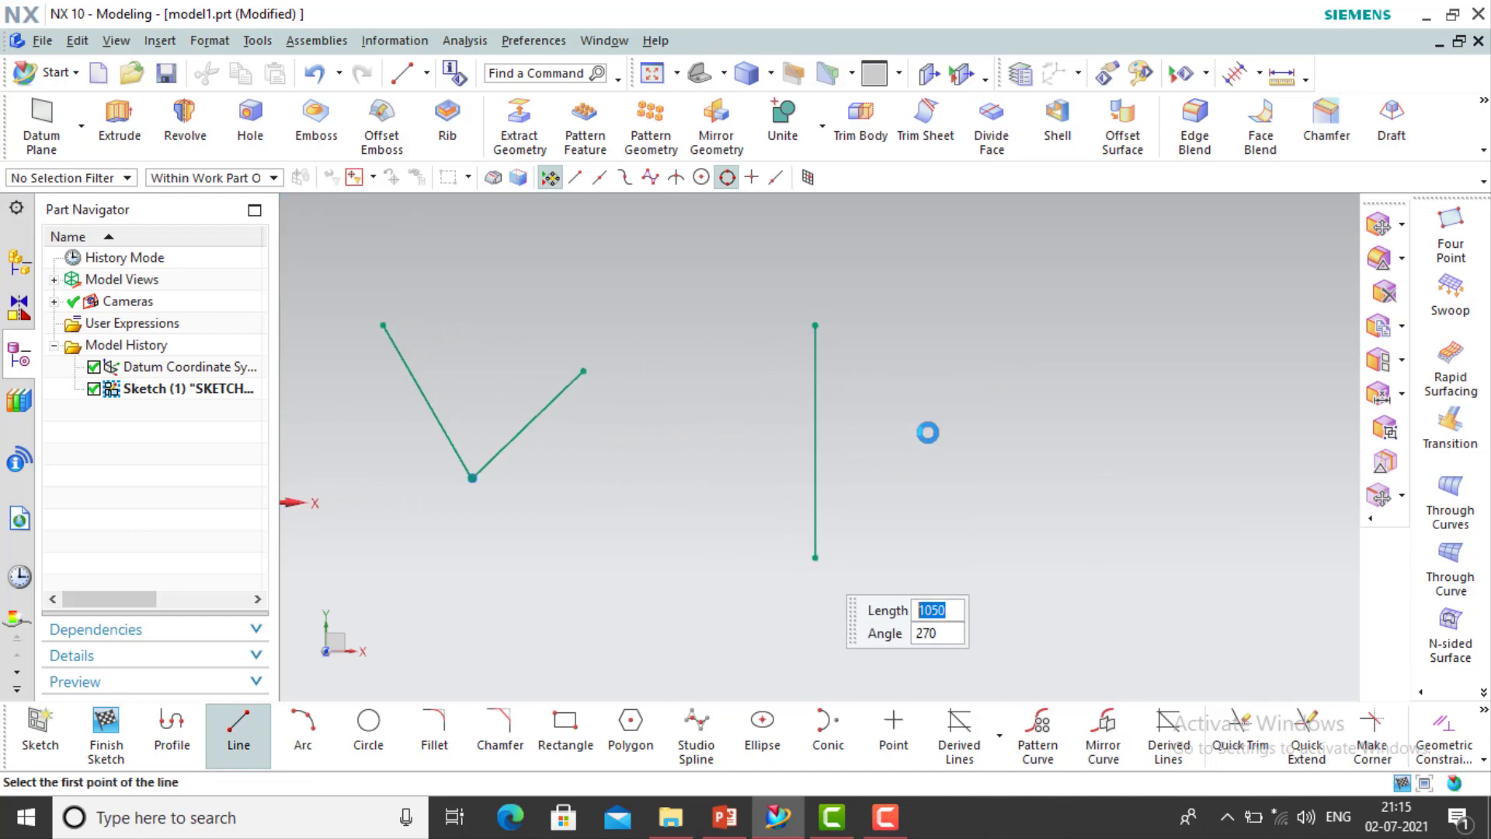
click(860, 381)
click(1037, 378)
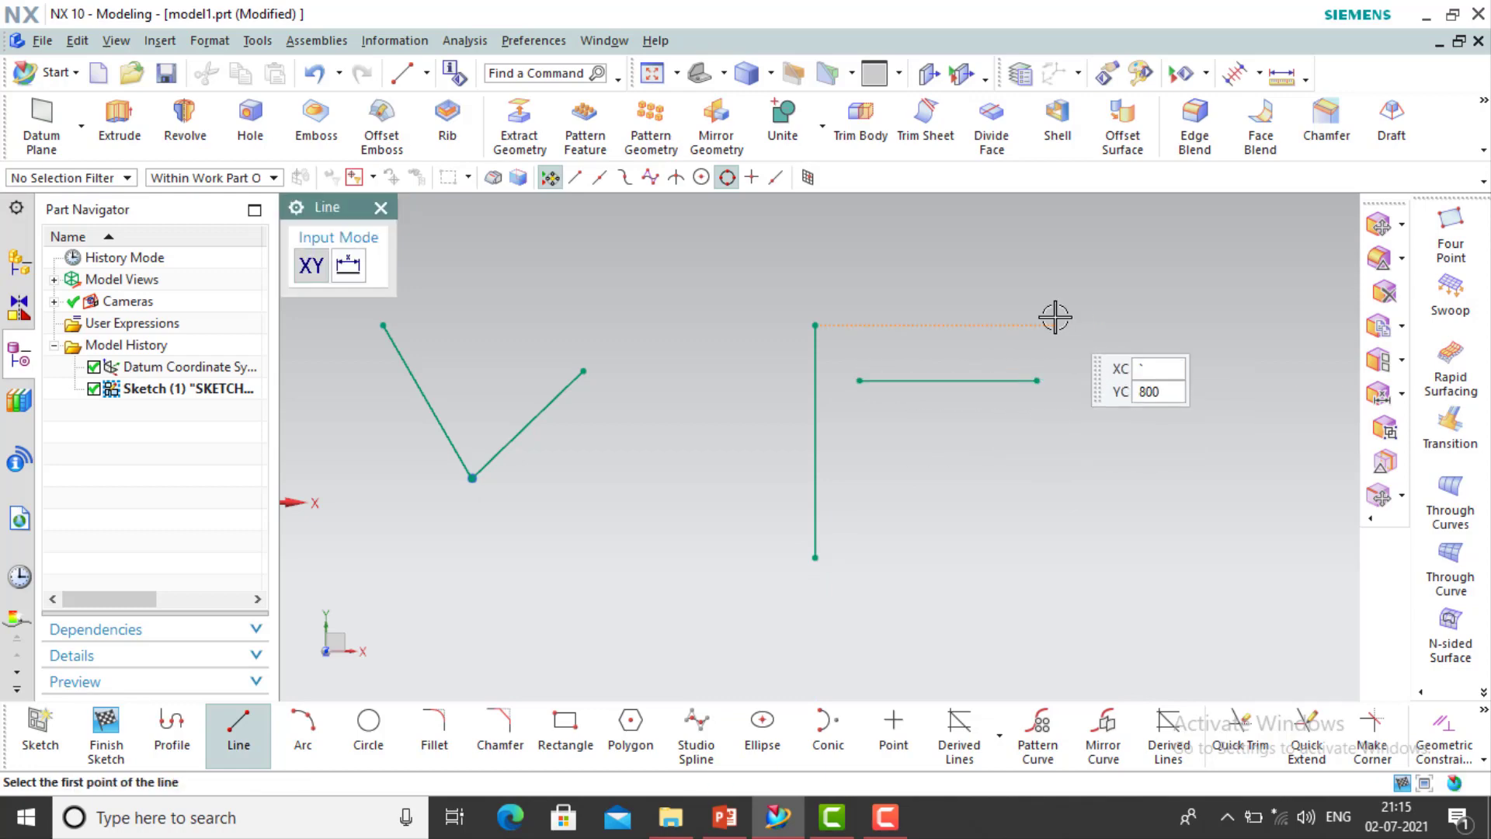
key(Escape)
Constrain the horizontal line's left endpoint onto the vertical line with Point on Curve, and undo that constraint
key(c)
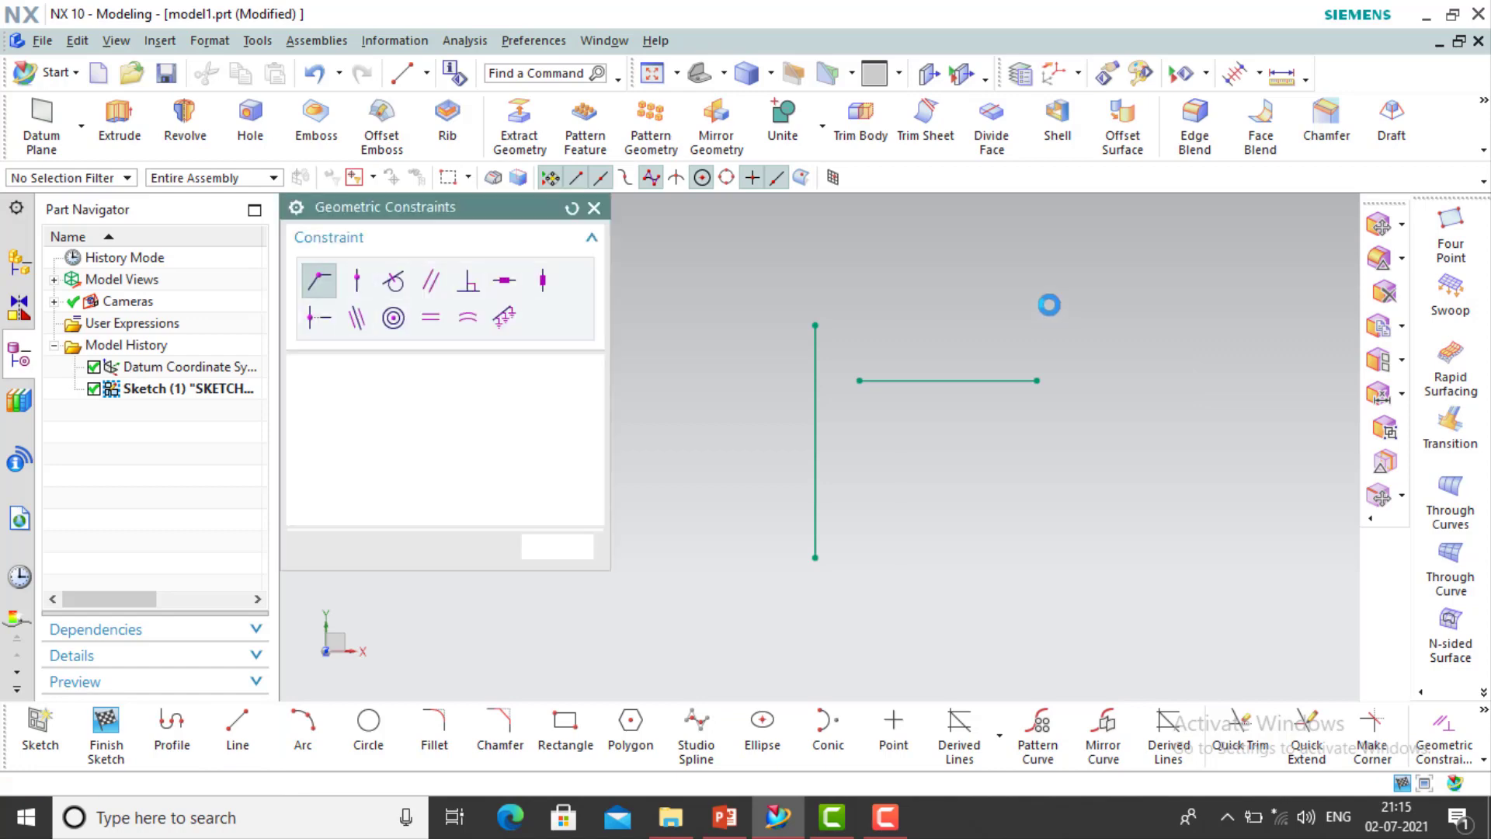
drag(468, 215, 491, 253)
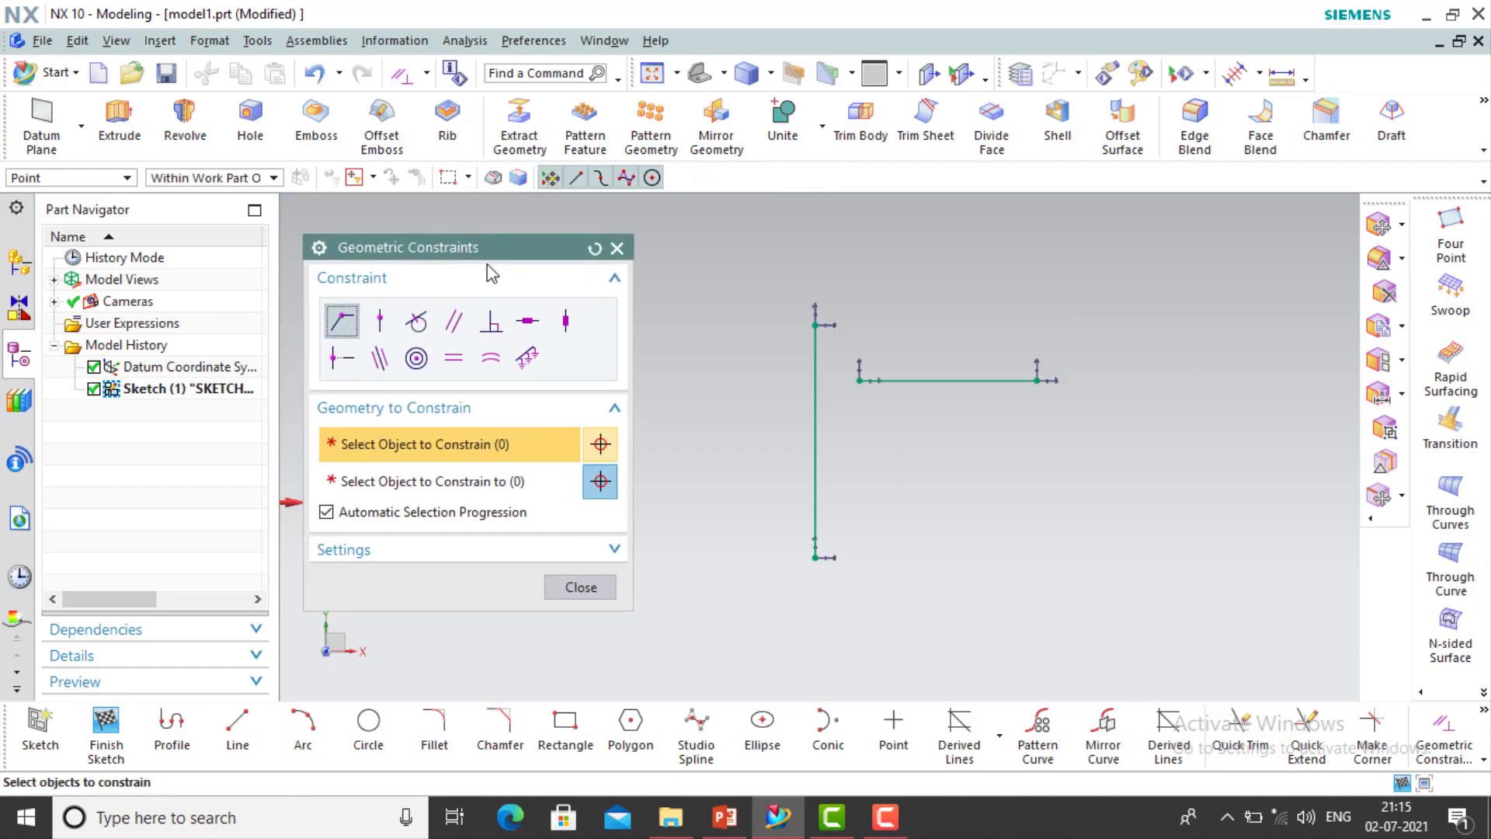
click(382, 323)
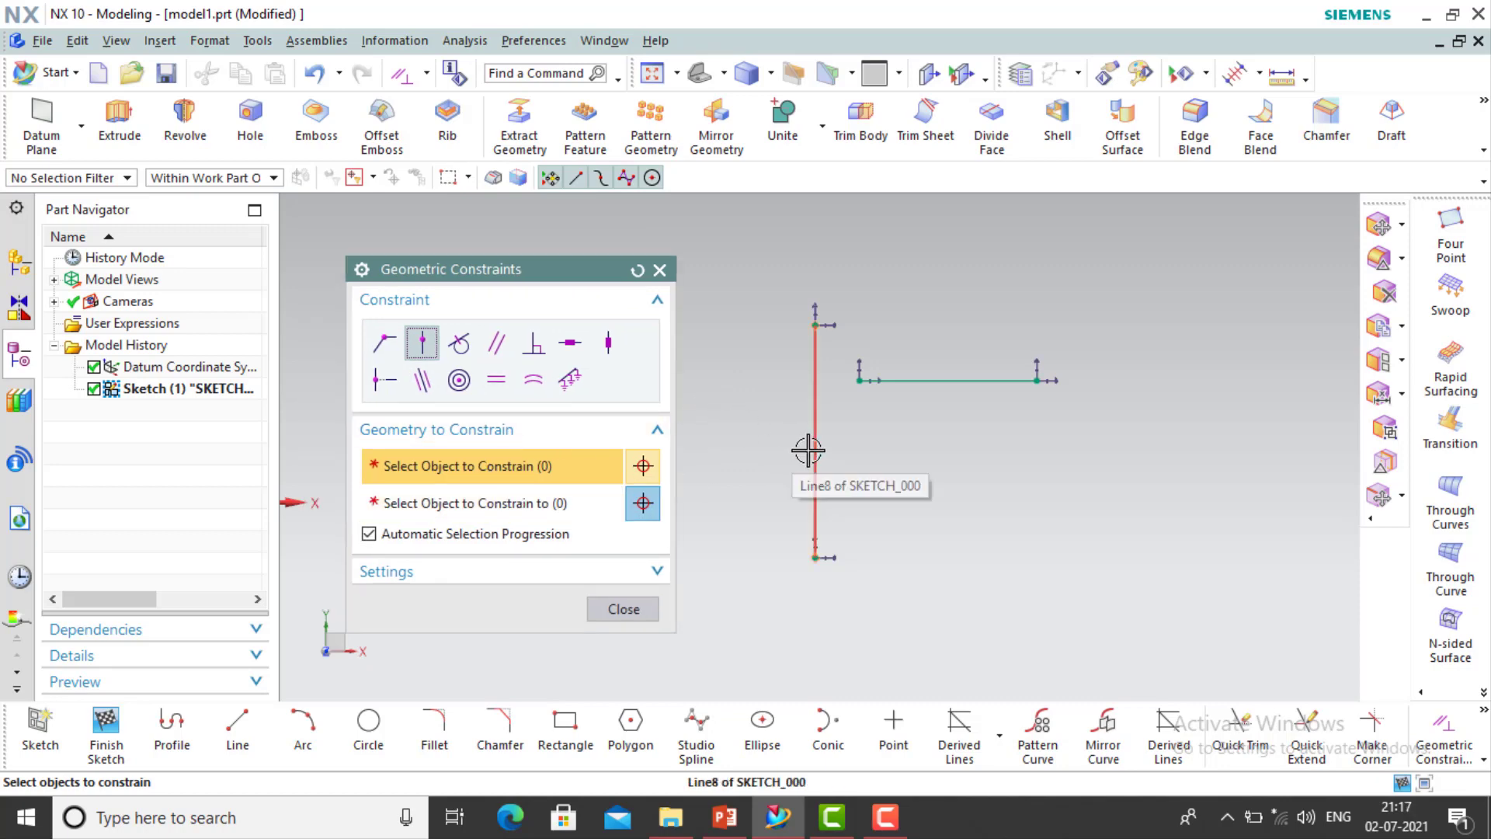
click(808, 450)
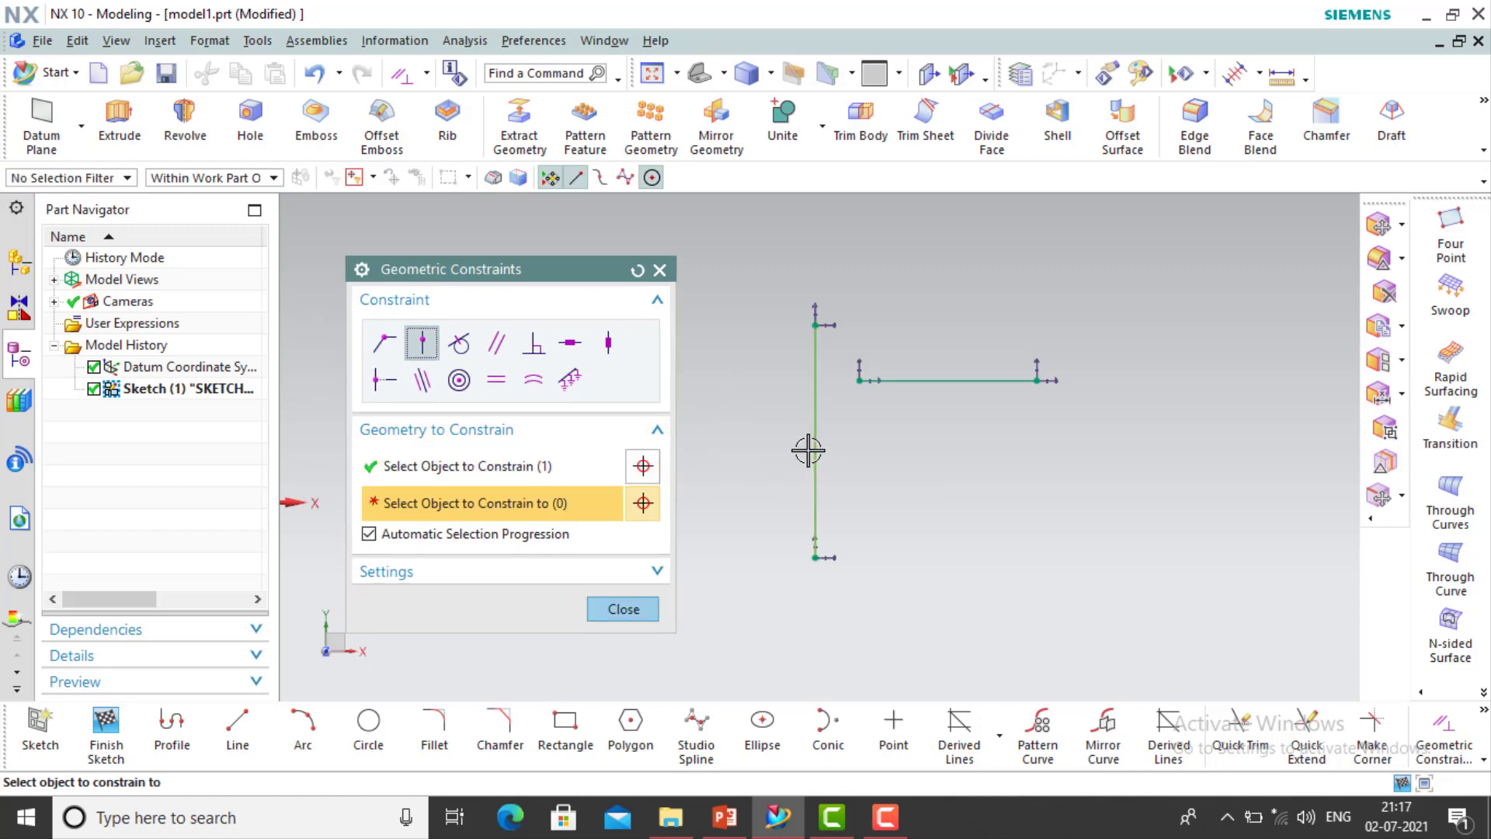
click(858, 382)
click(963, 397)
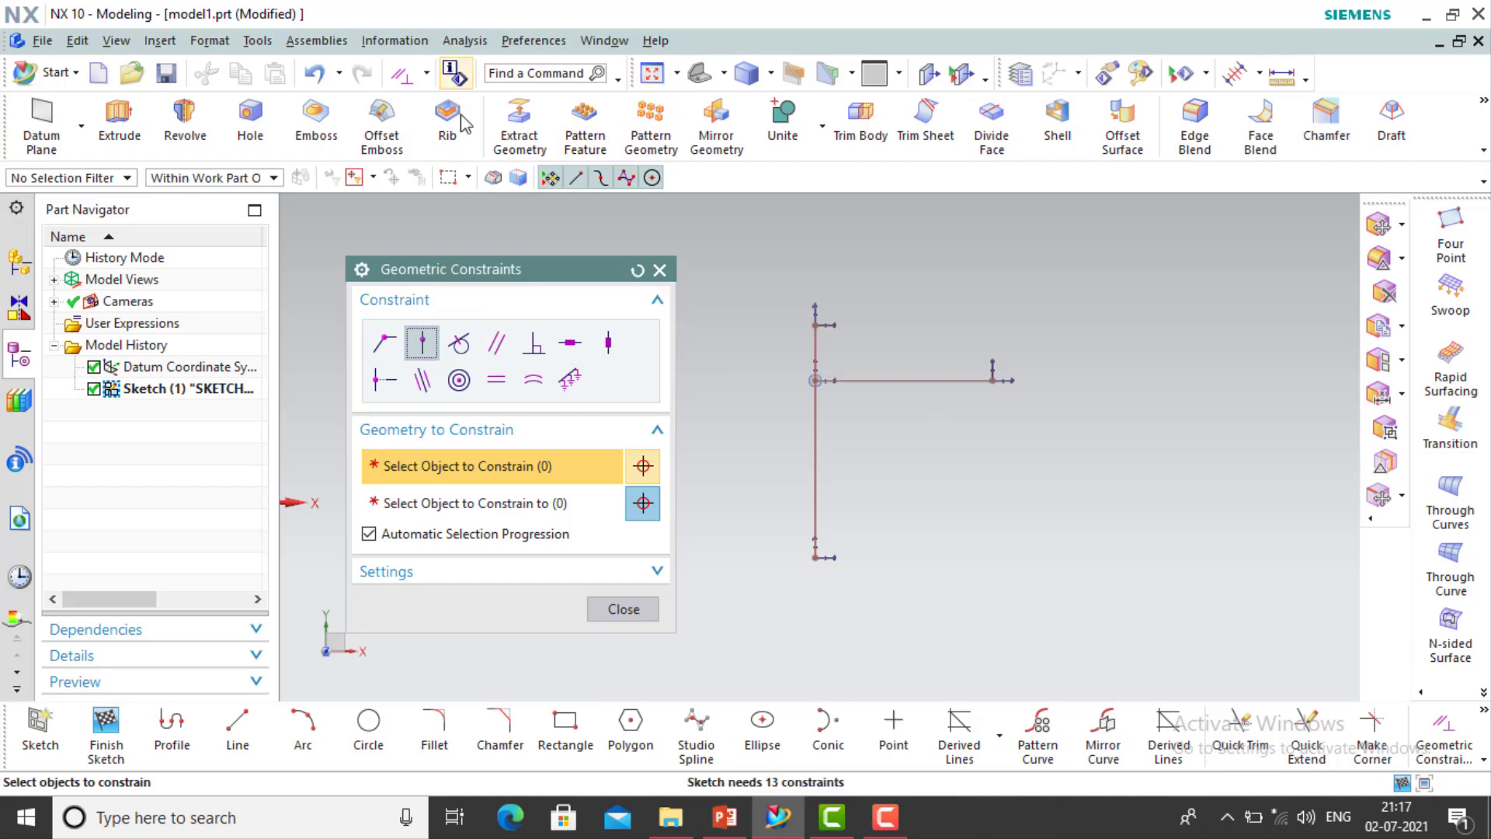
key(ctrl+z)
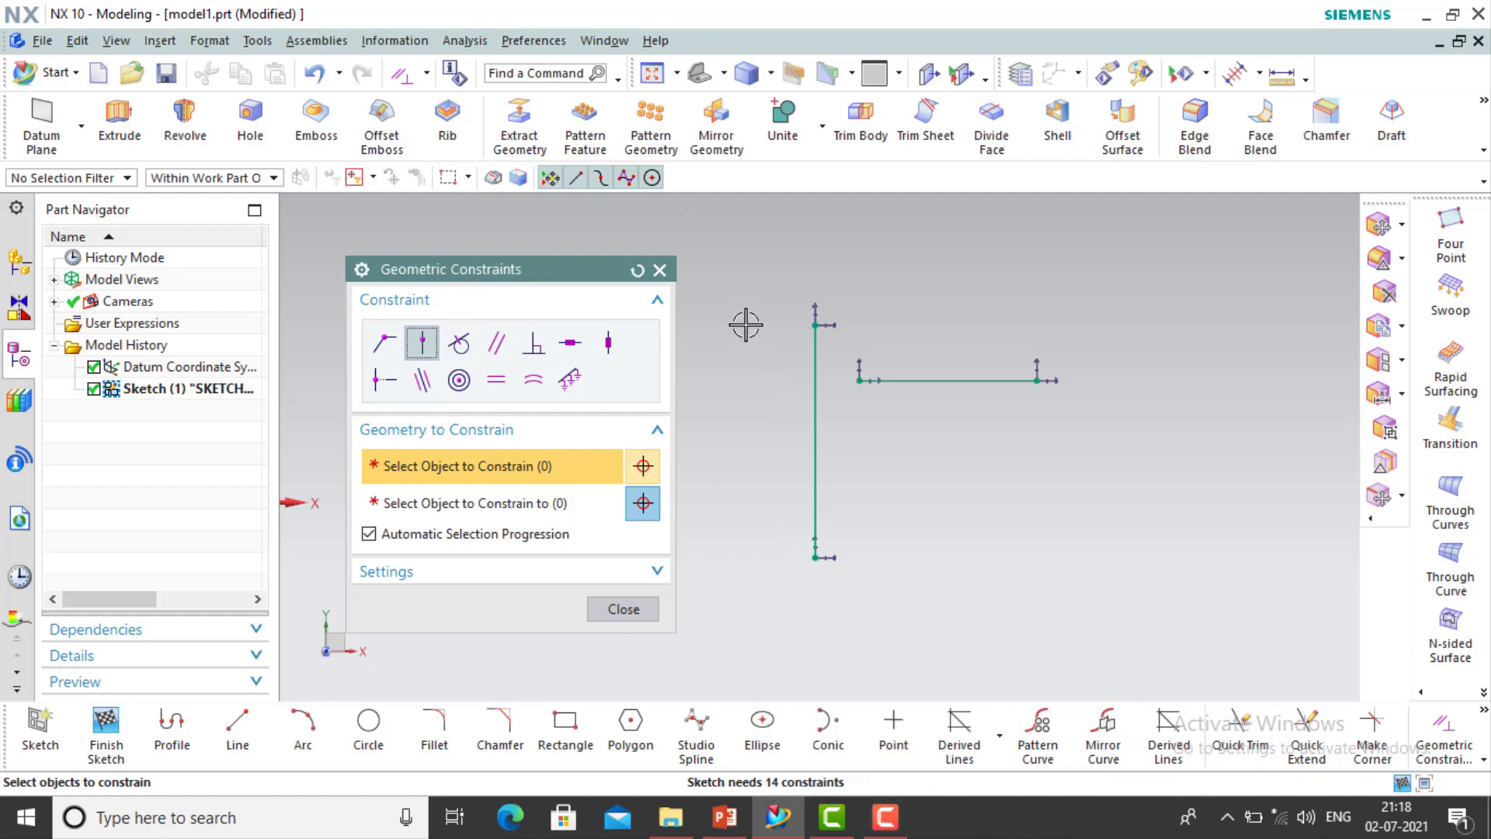
Draw a circle about 310 in diameter below the horizontal line and right of the vertical line
click(370, 722)
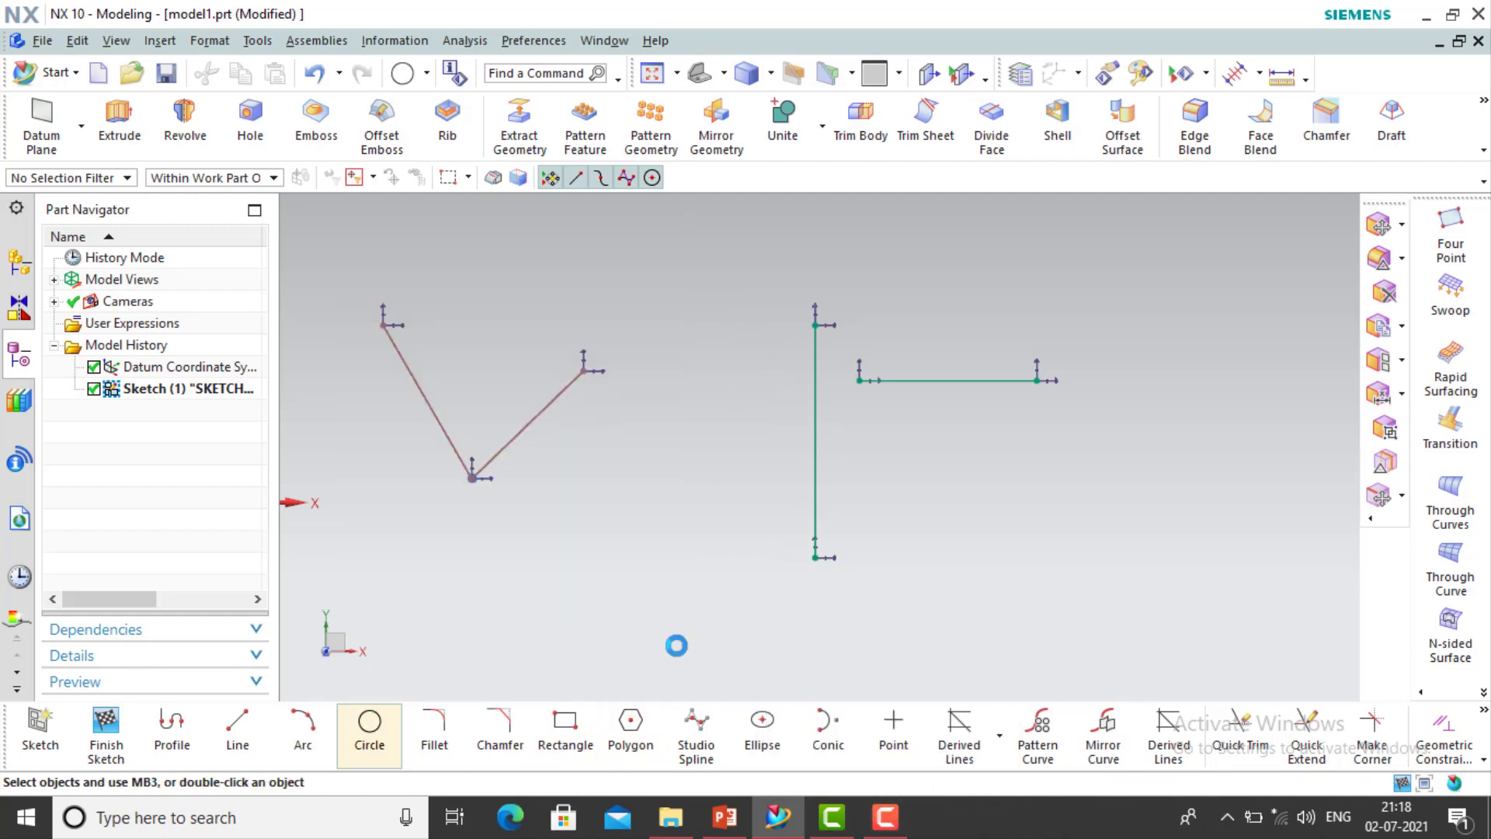
click(920, 452)
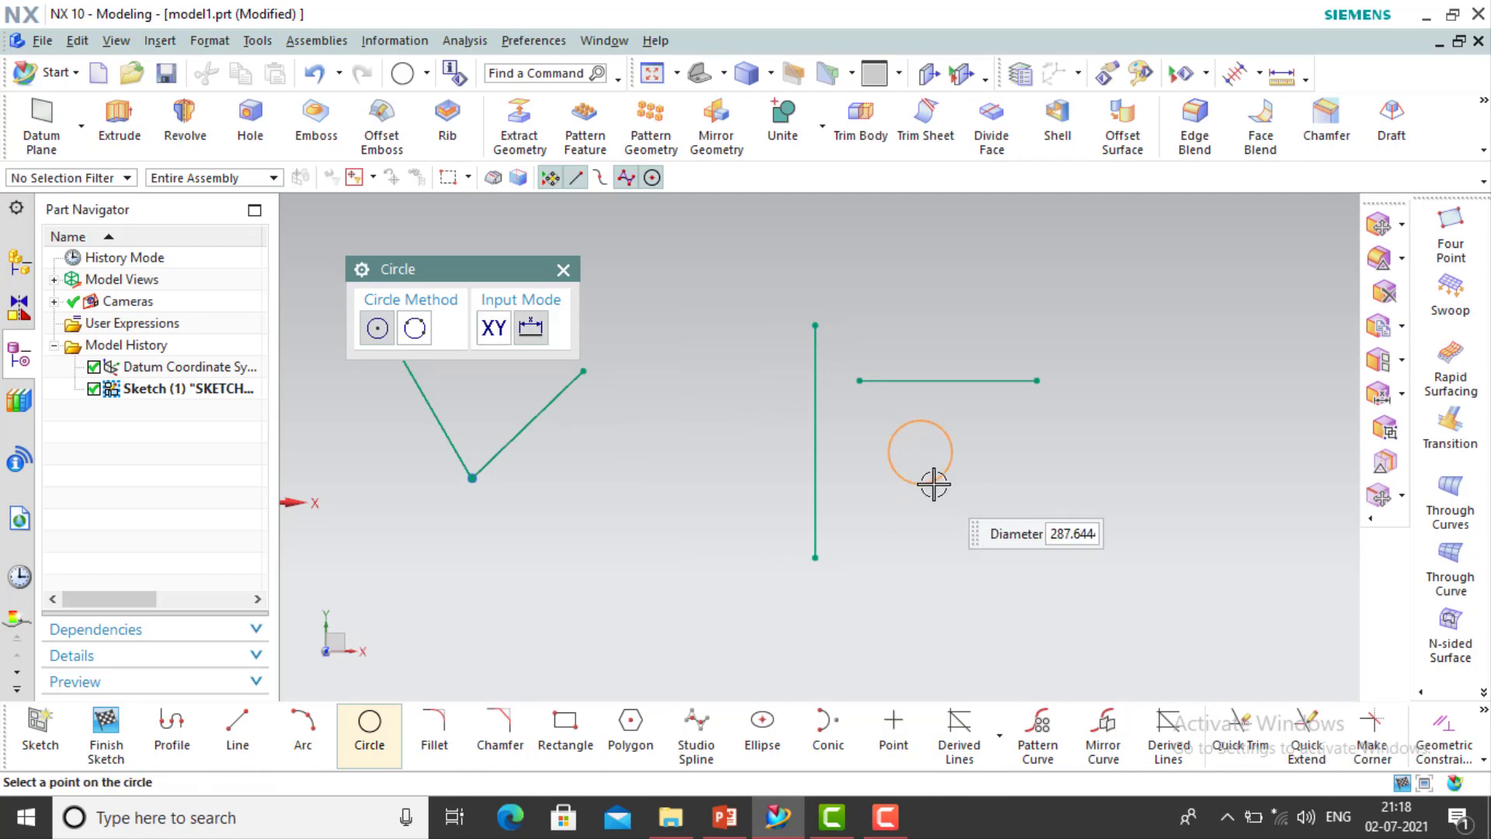
click(934, 484)
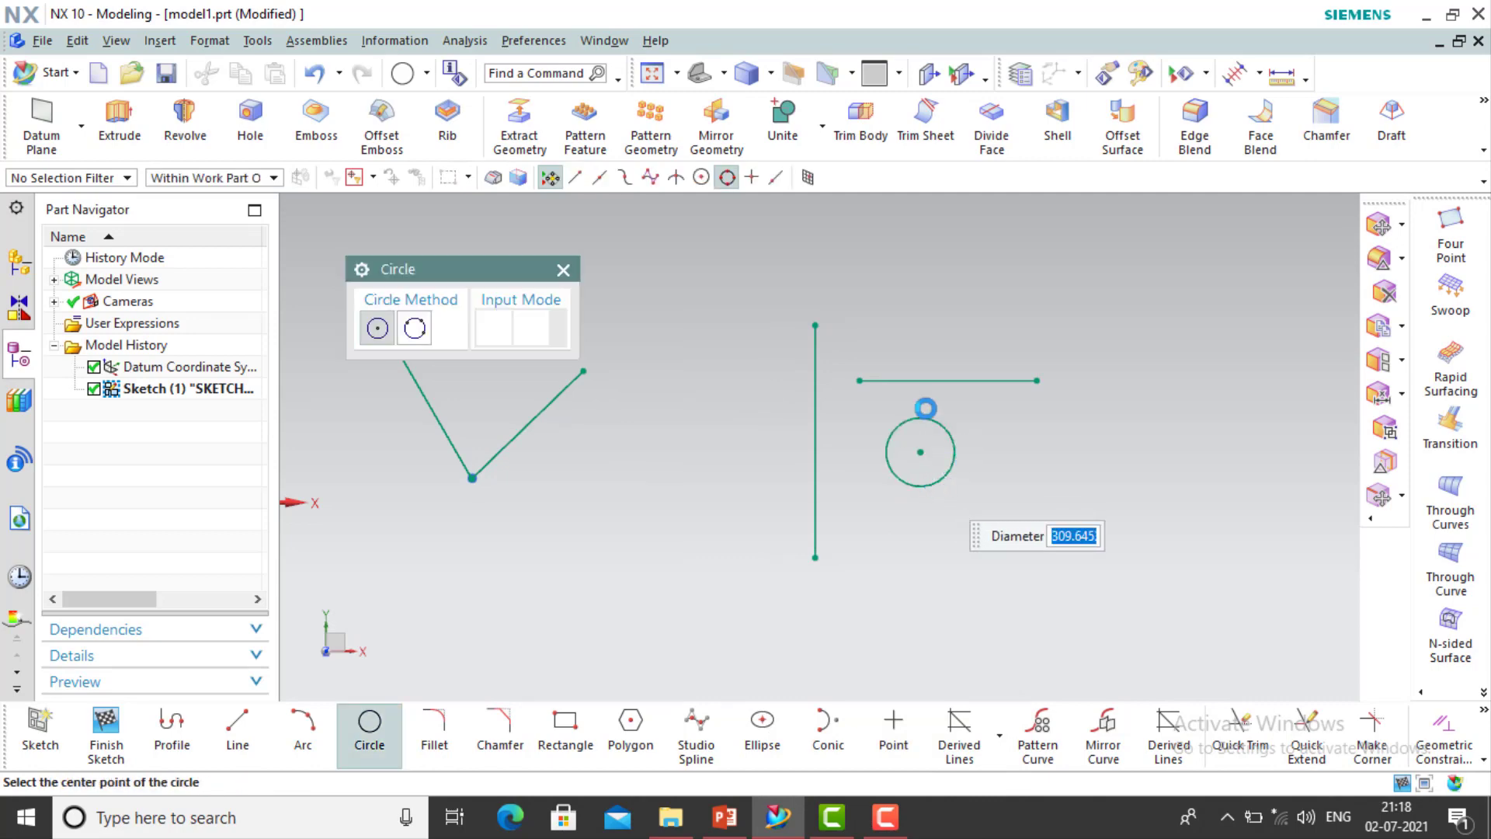
click(563, 269)
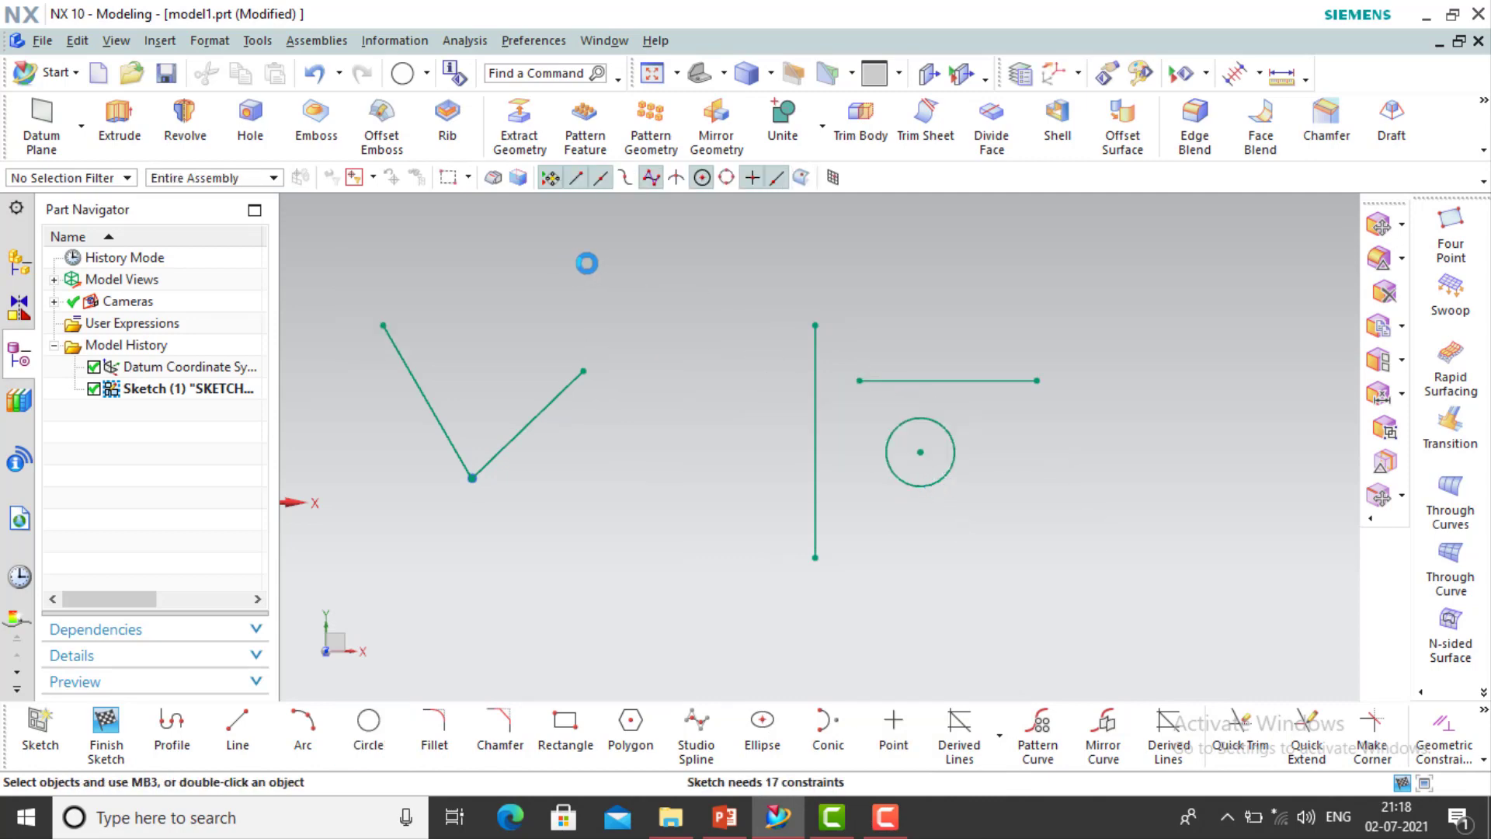
Apply a Tangent constraint between the horizontal line and the circle below it
key(c)
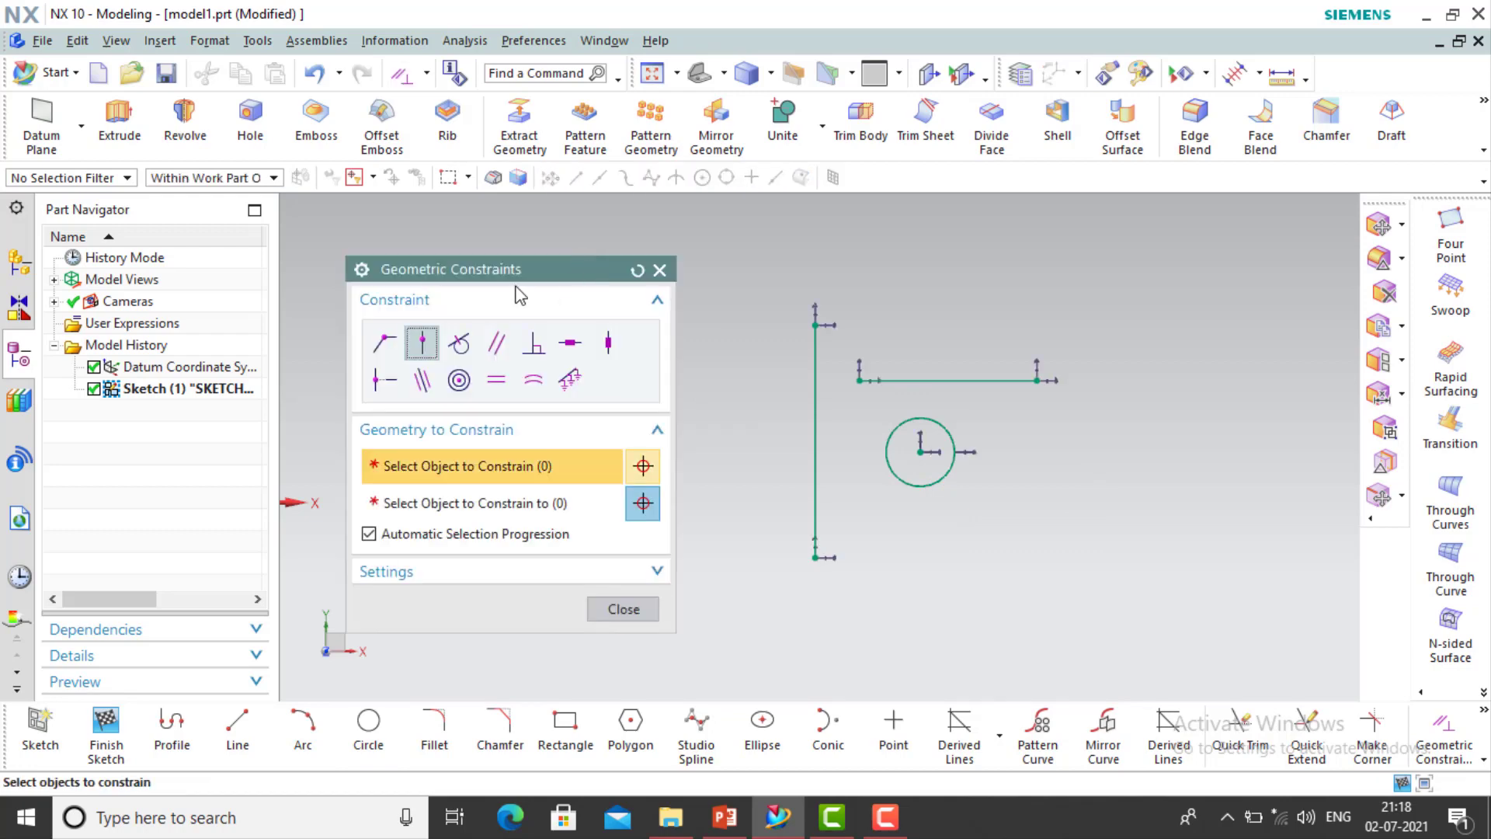
click(459, 344)
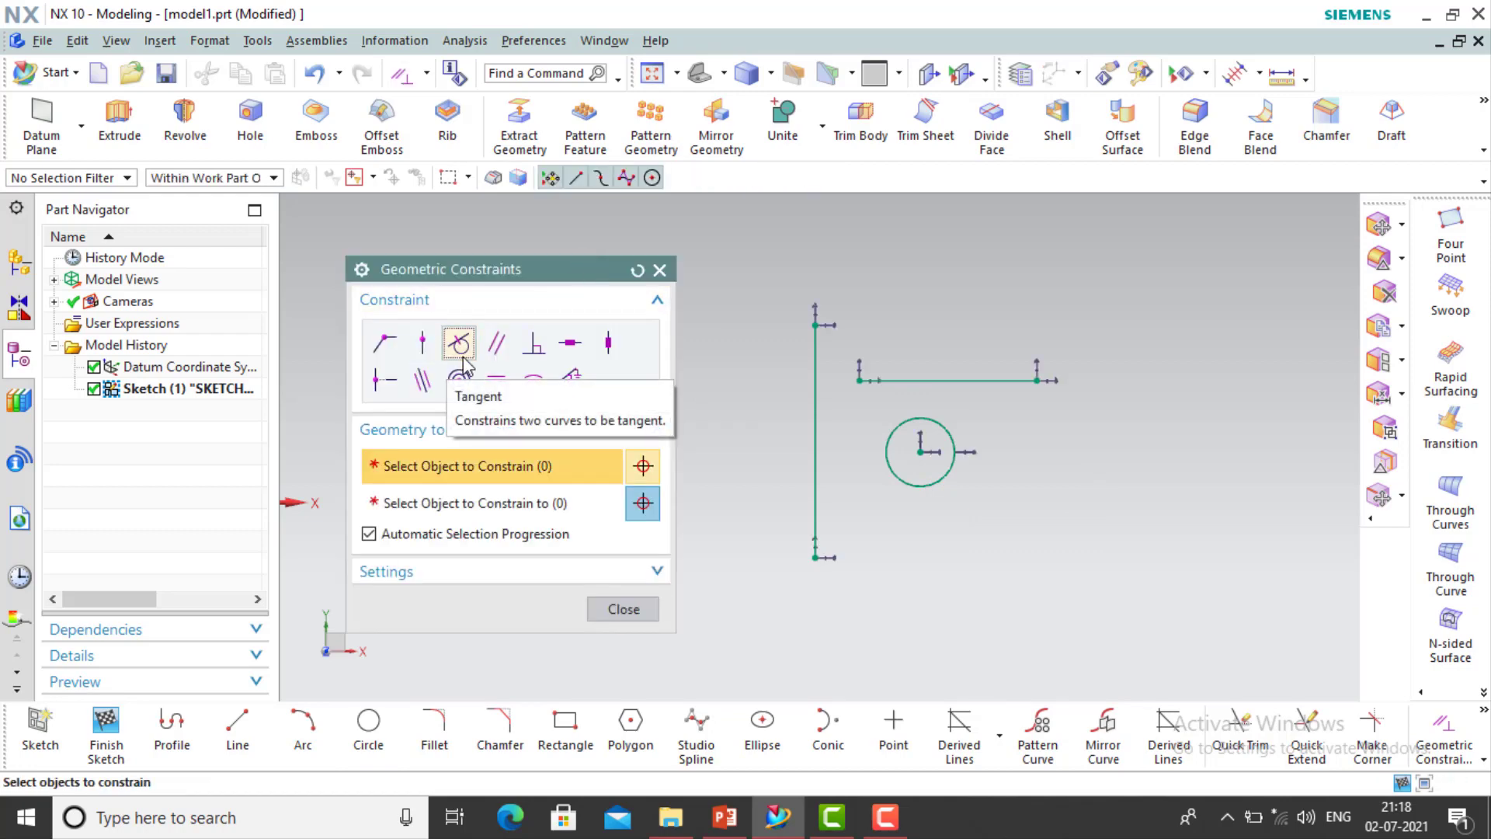
click(914, 380)
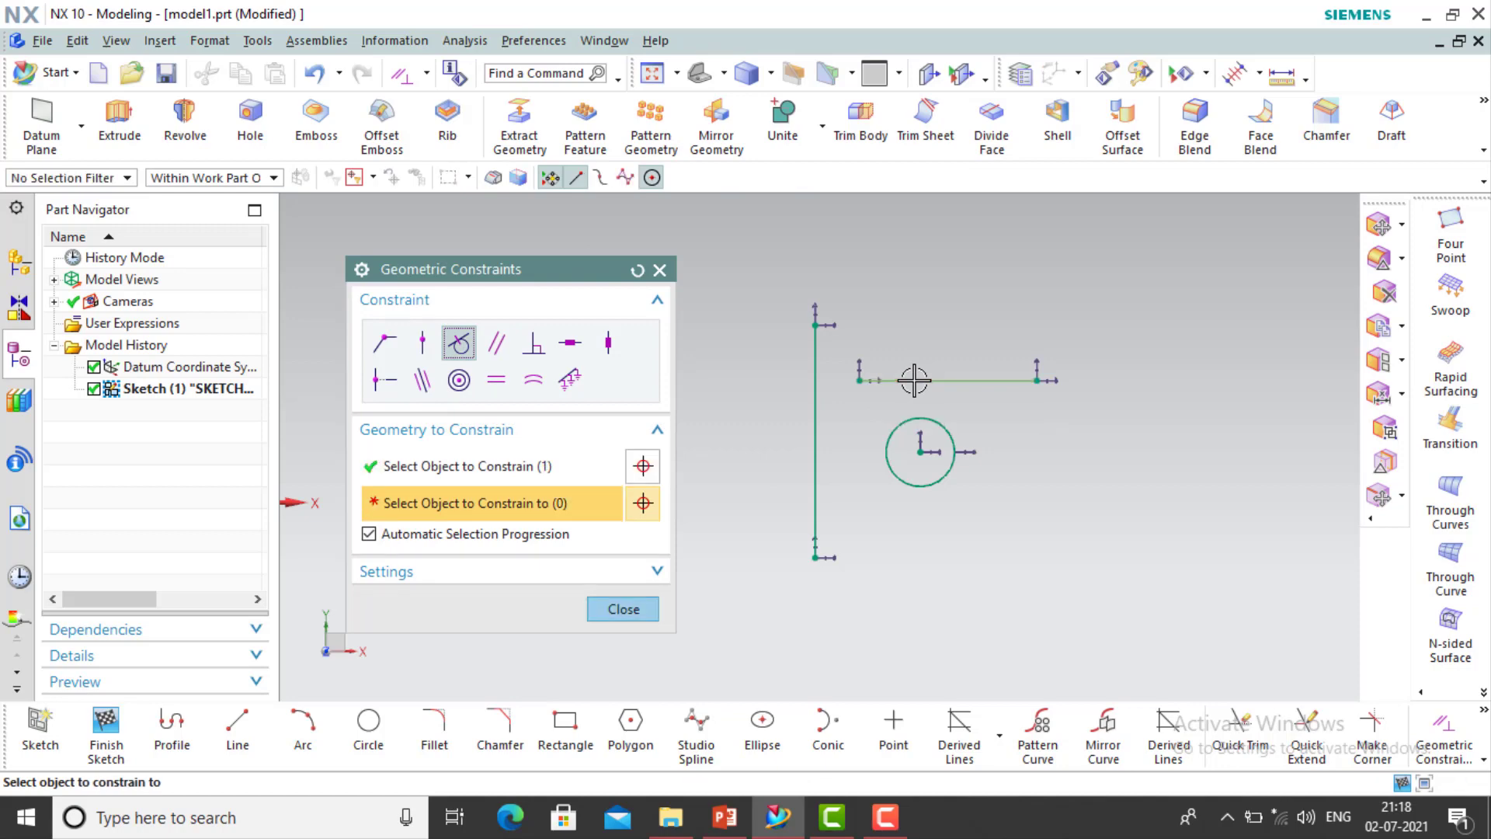
click(887, 426)
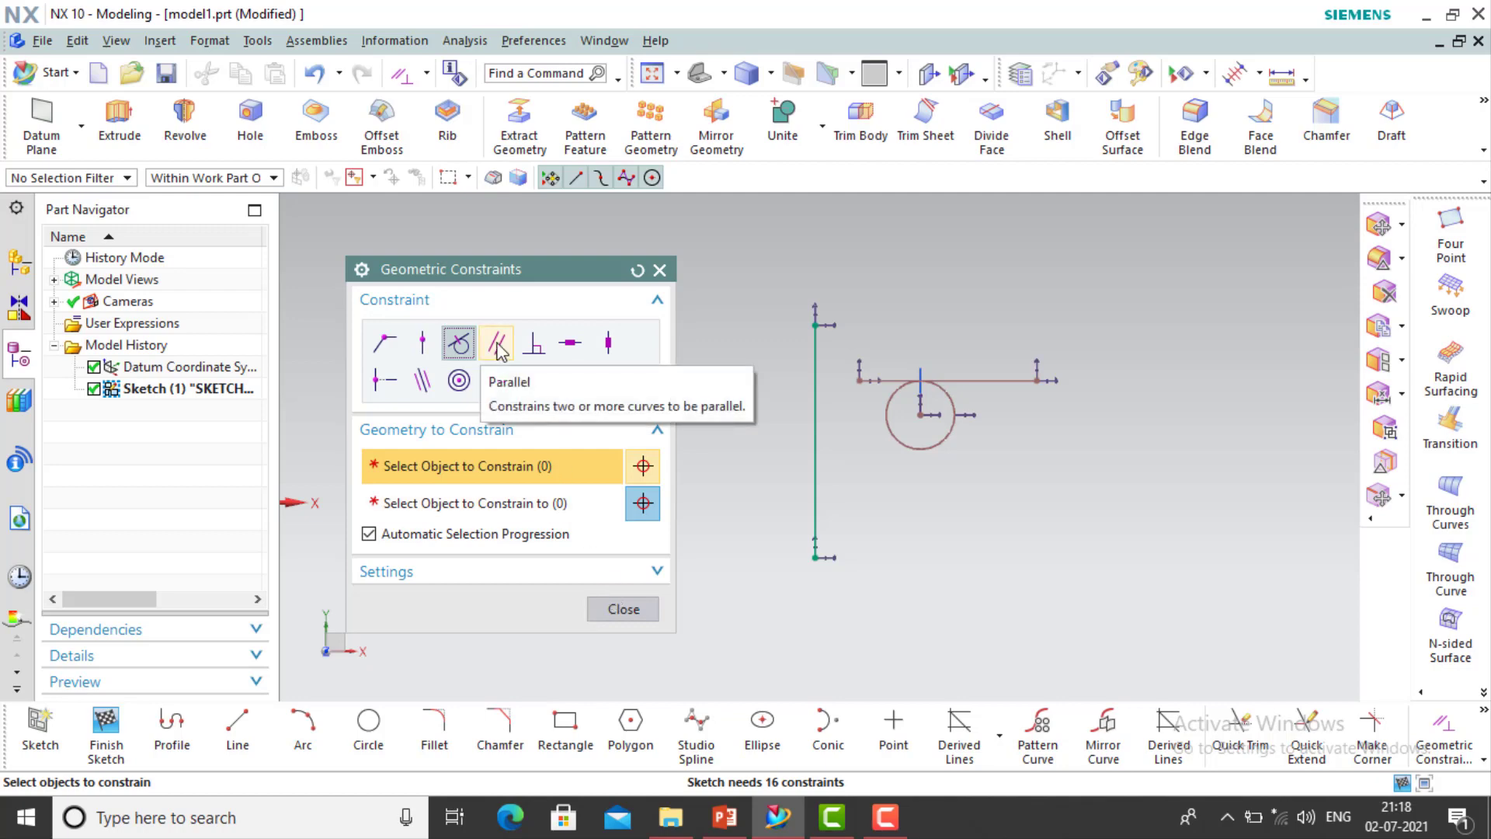
click(621, 609)
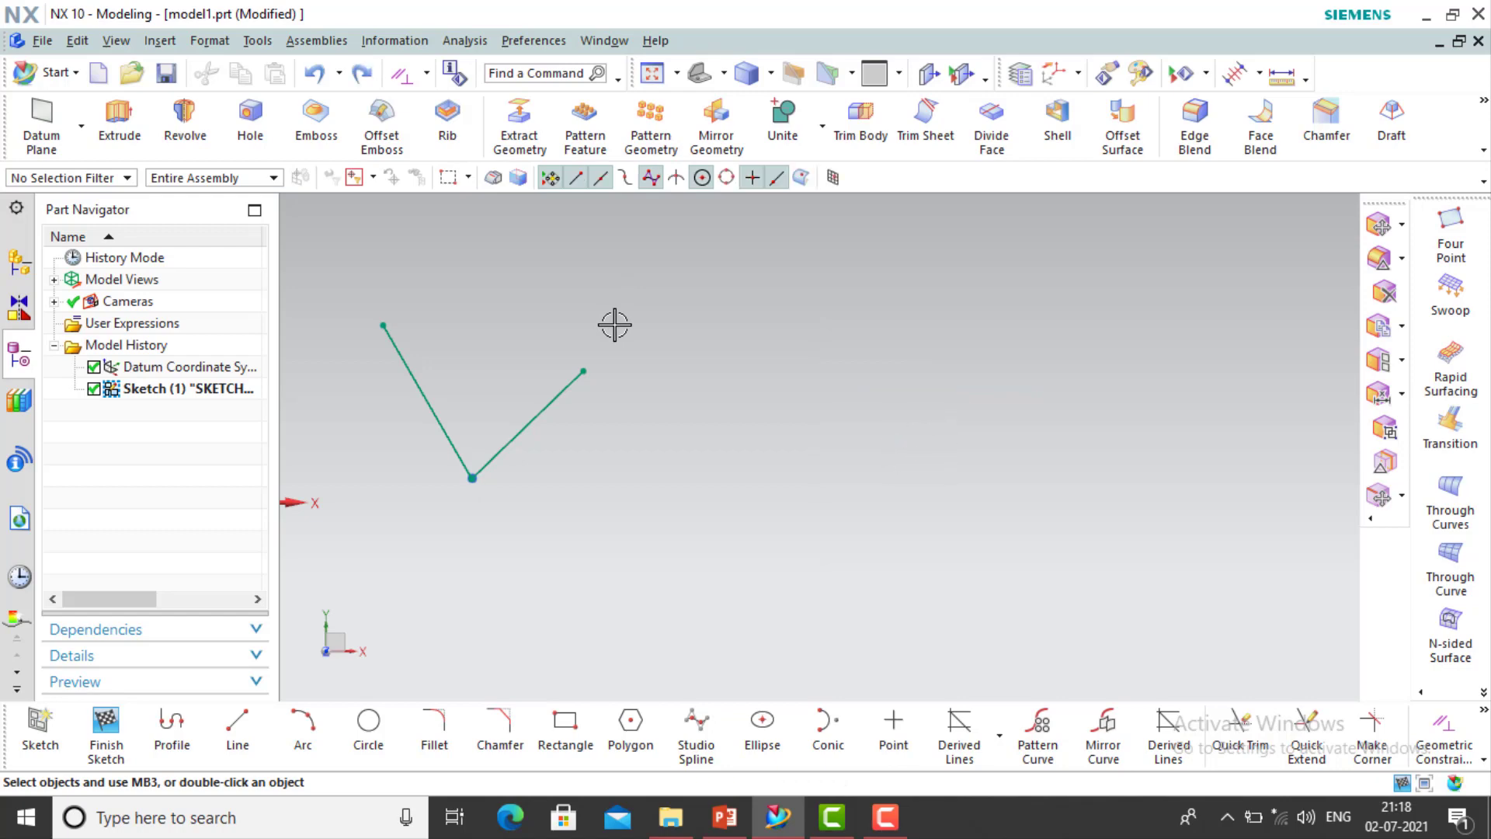
Draw an inclined line about 800 long at 243 degrees right of the V shape, and a longer, steeper line beside it
click(235, 730)
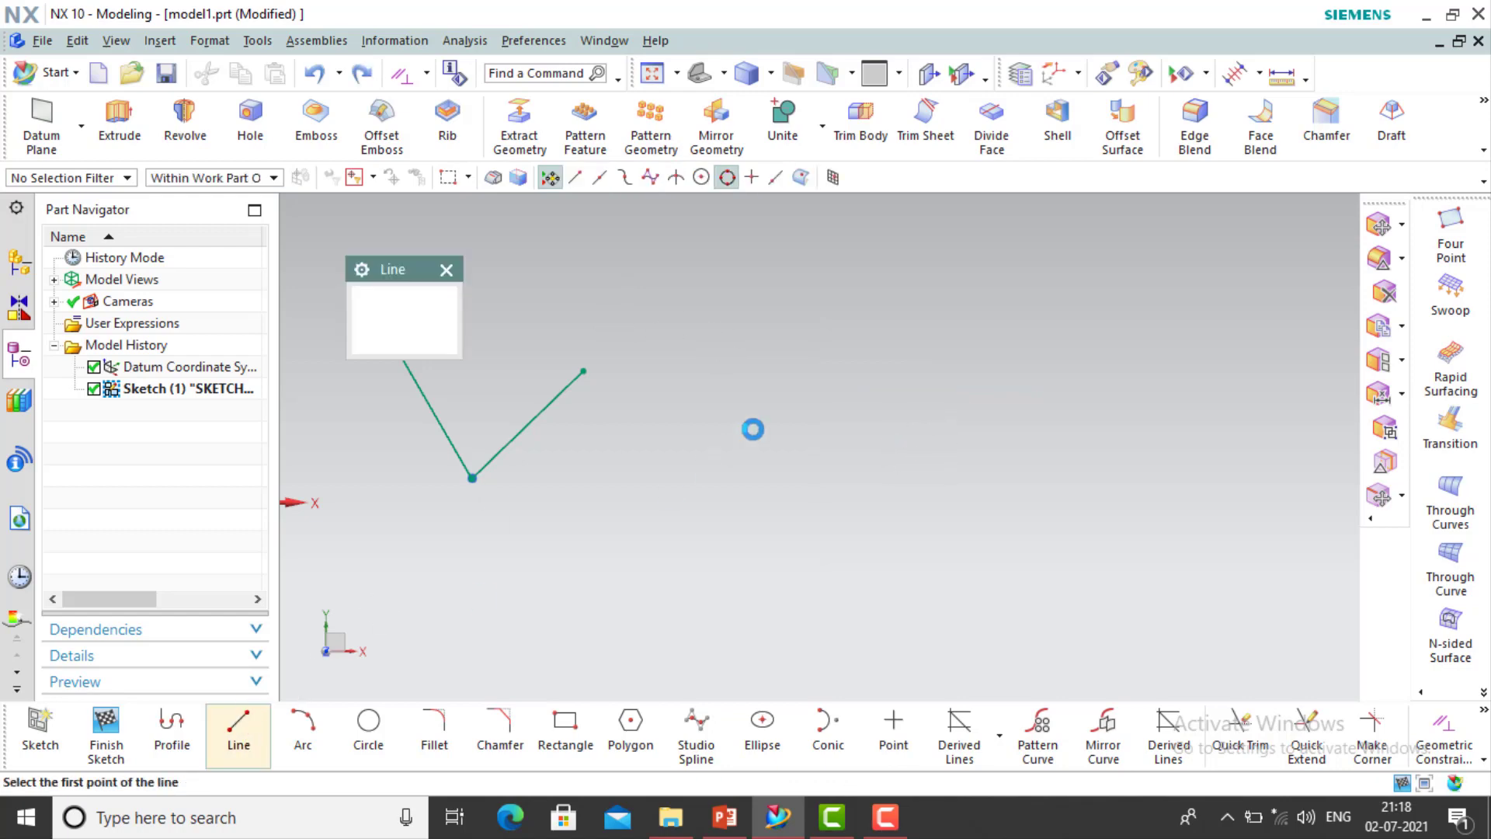
click(815, 325)
click(734, 483)
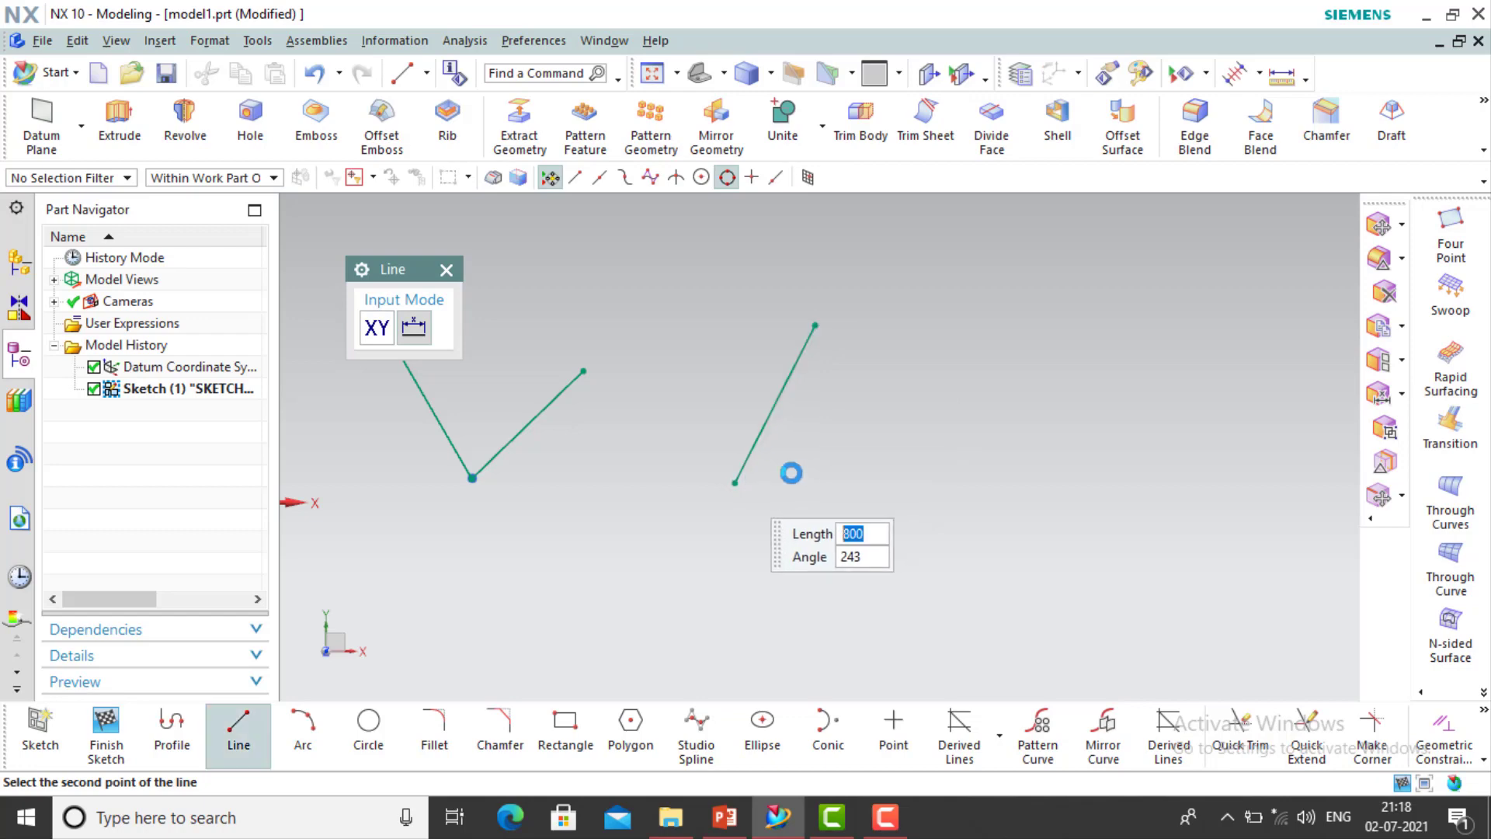
click(941, 327)
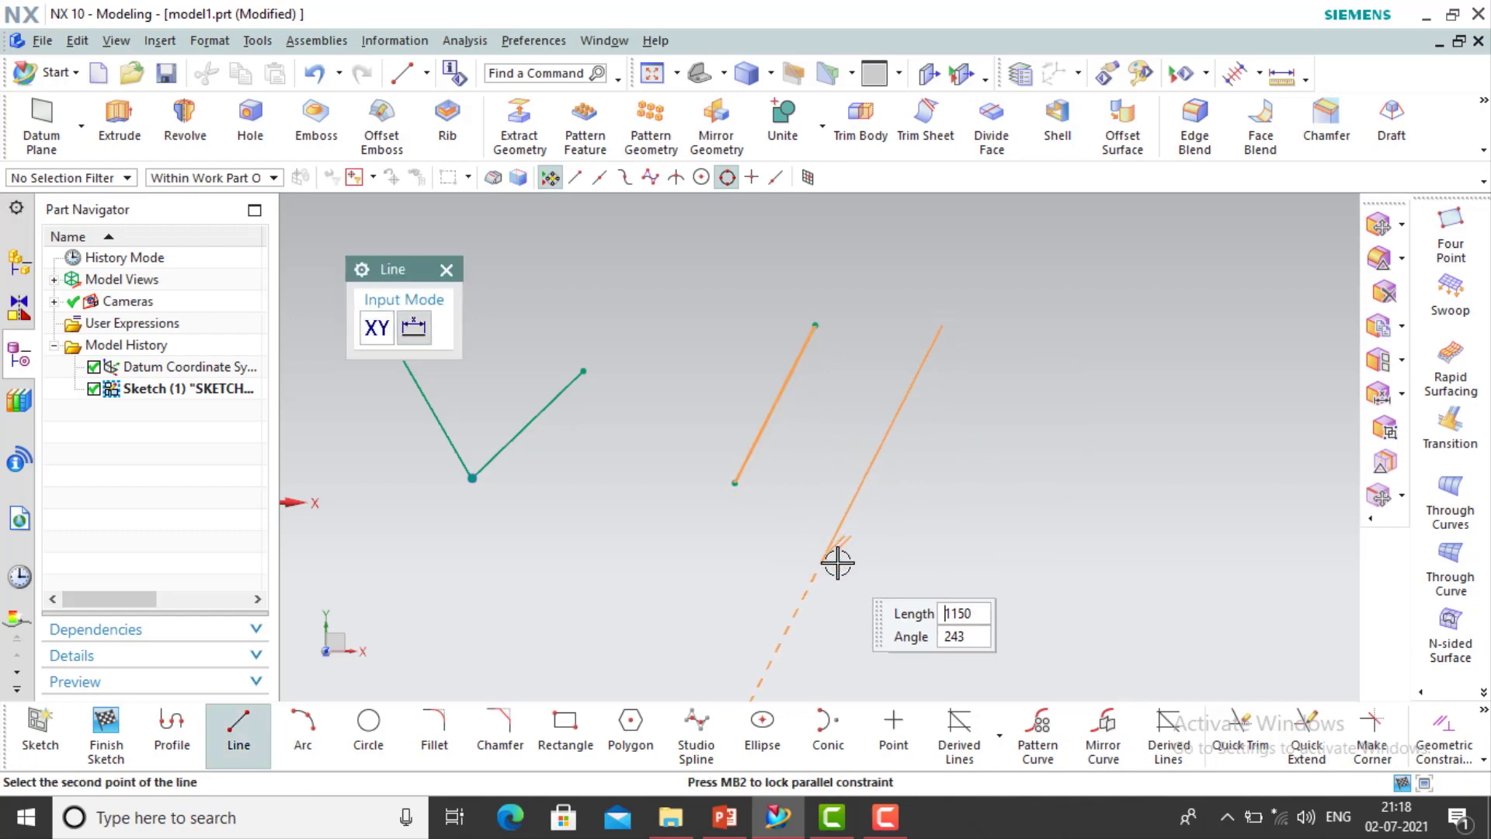
click(846, 560)
key(Escape)
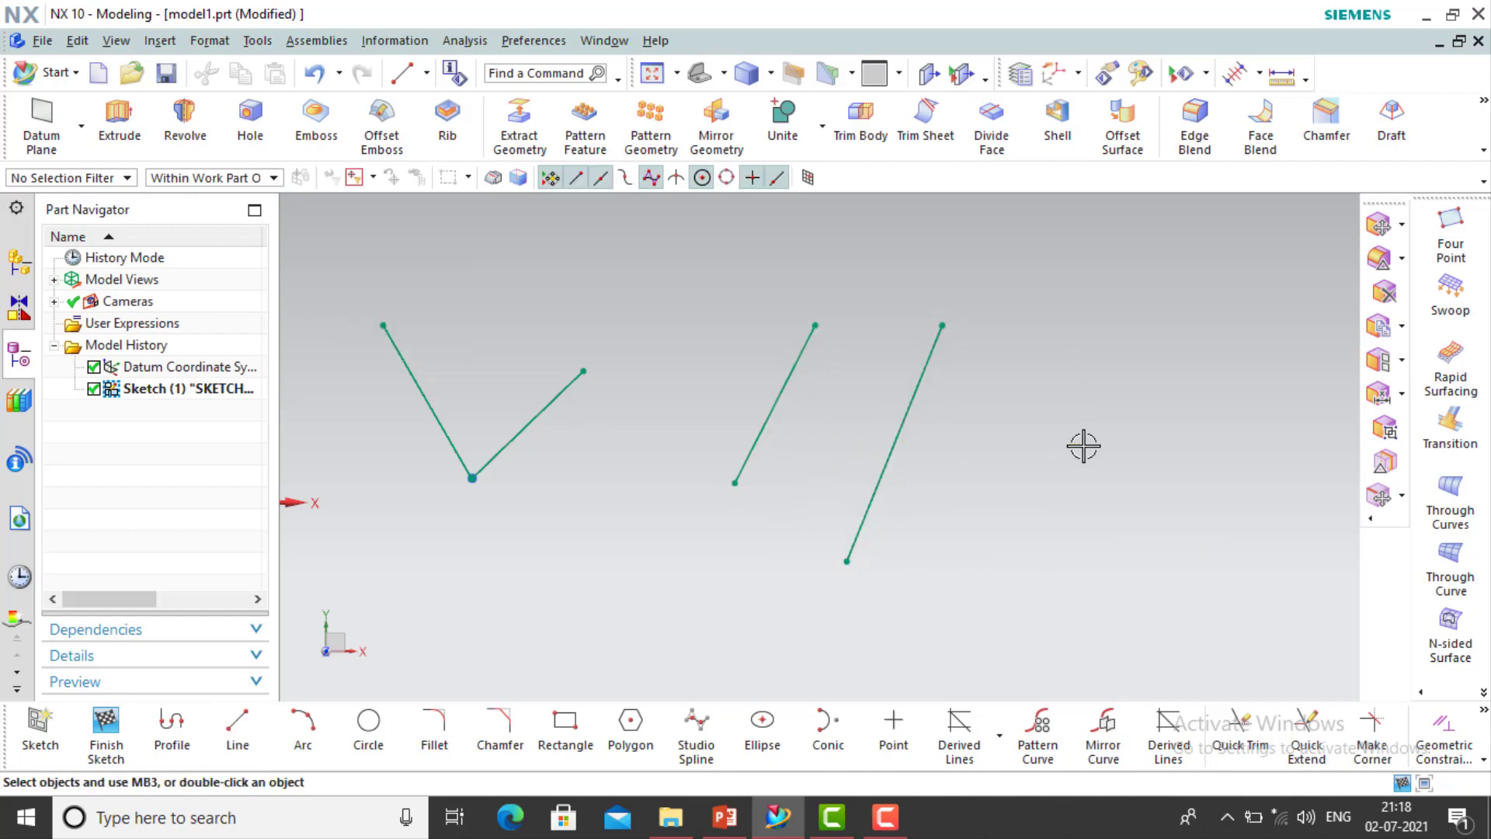
Constrain the two separate inclined lines right of the V shape to be parallel, and remove both with Quick Trim
key(c)
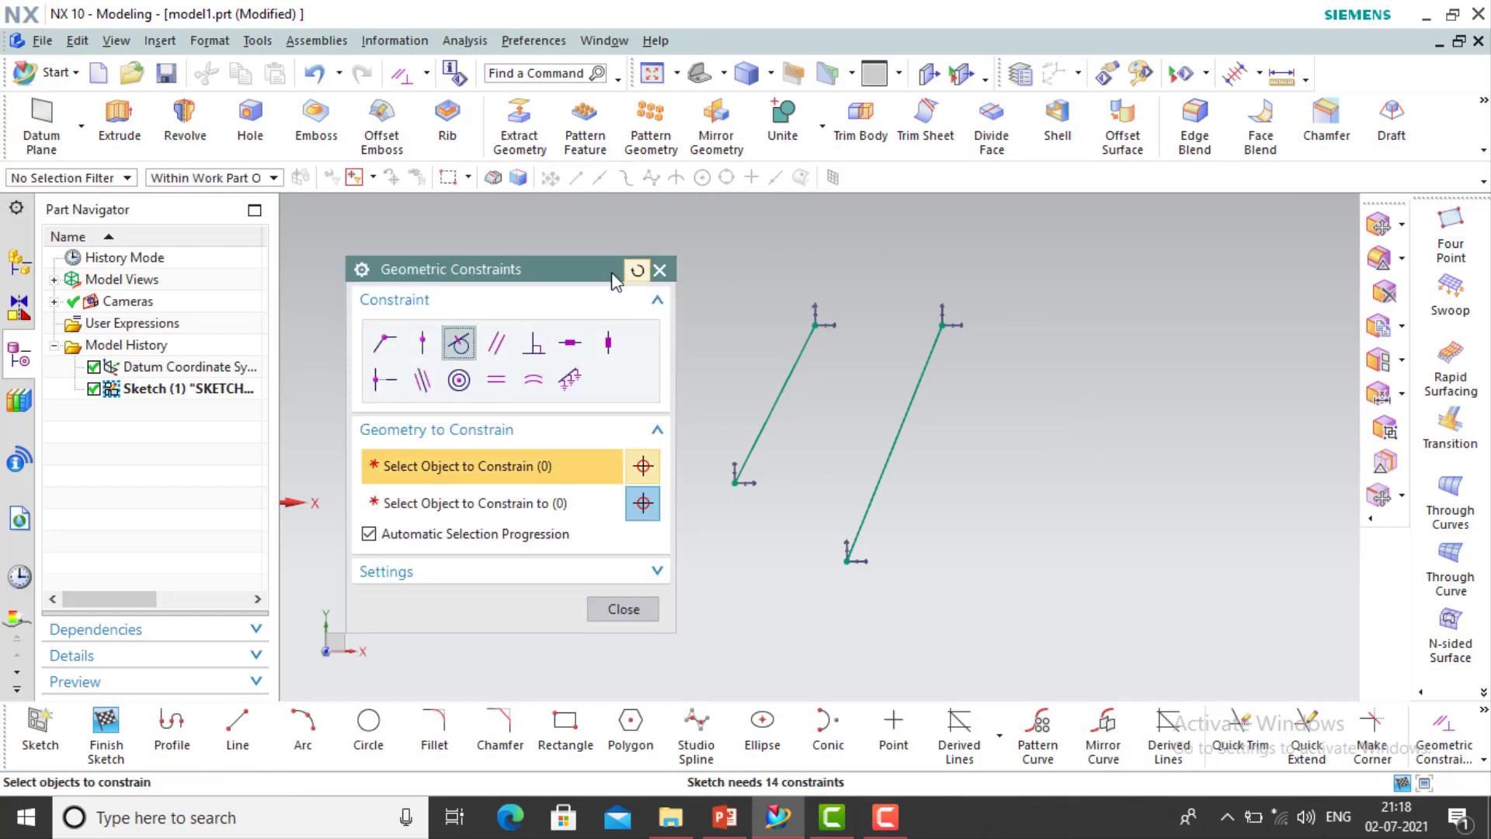
click(498, 347)
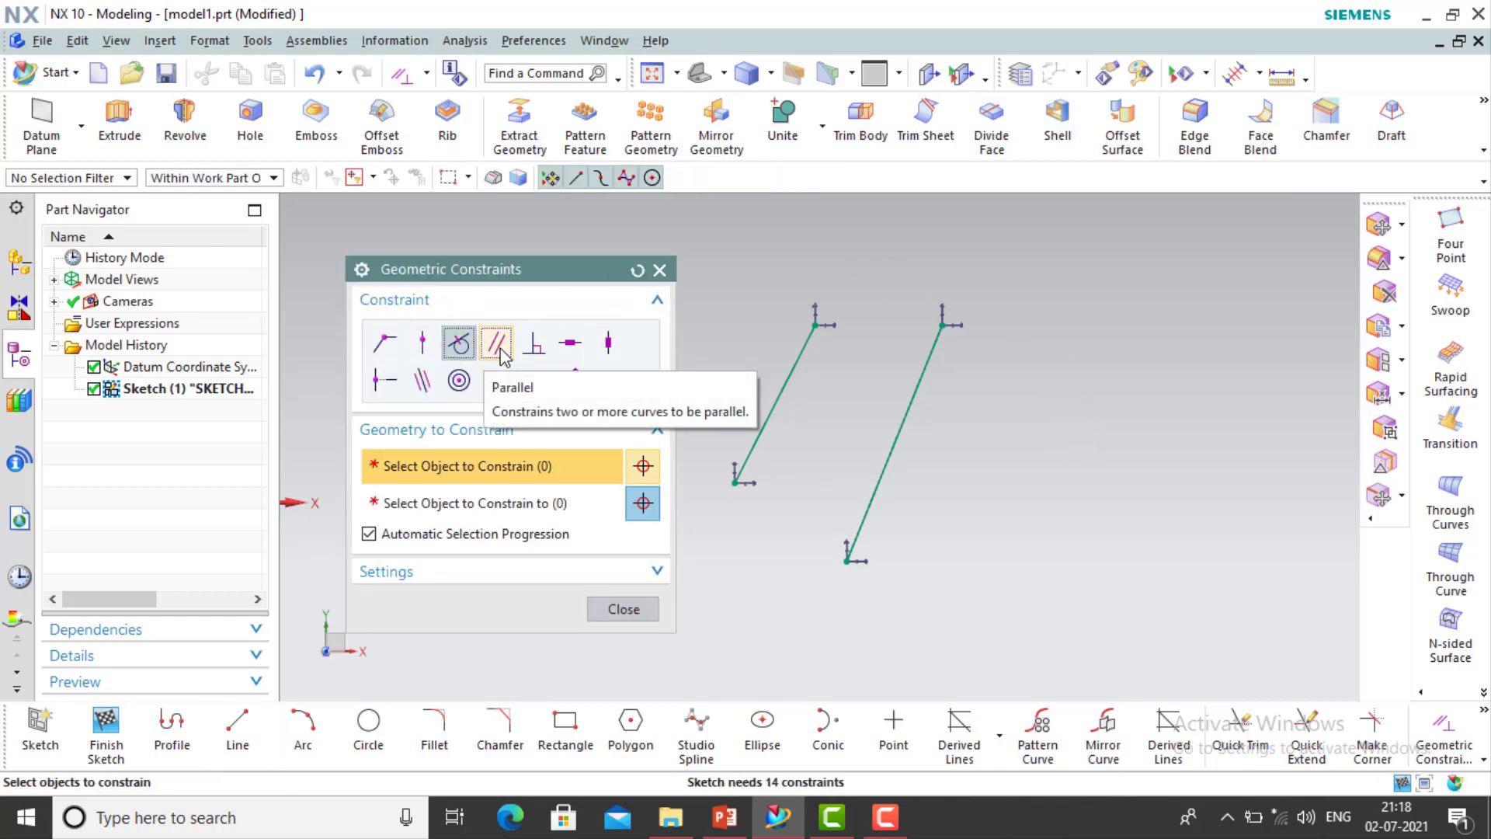
click(793, 359)
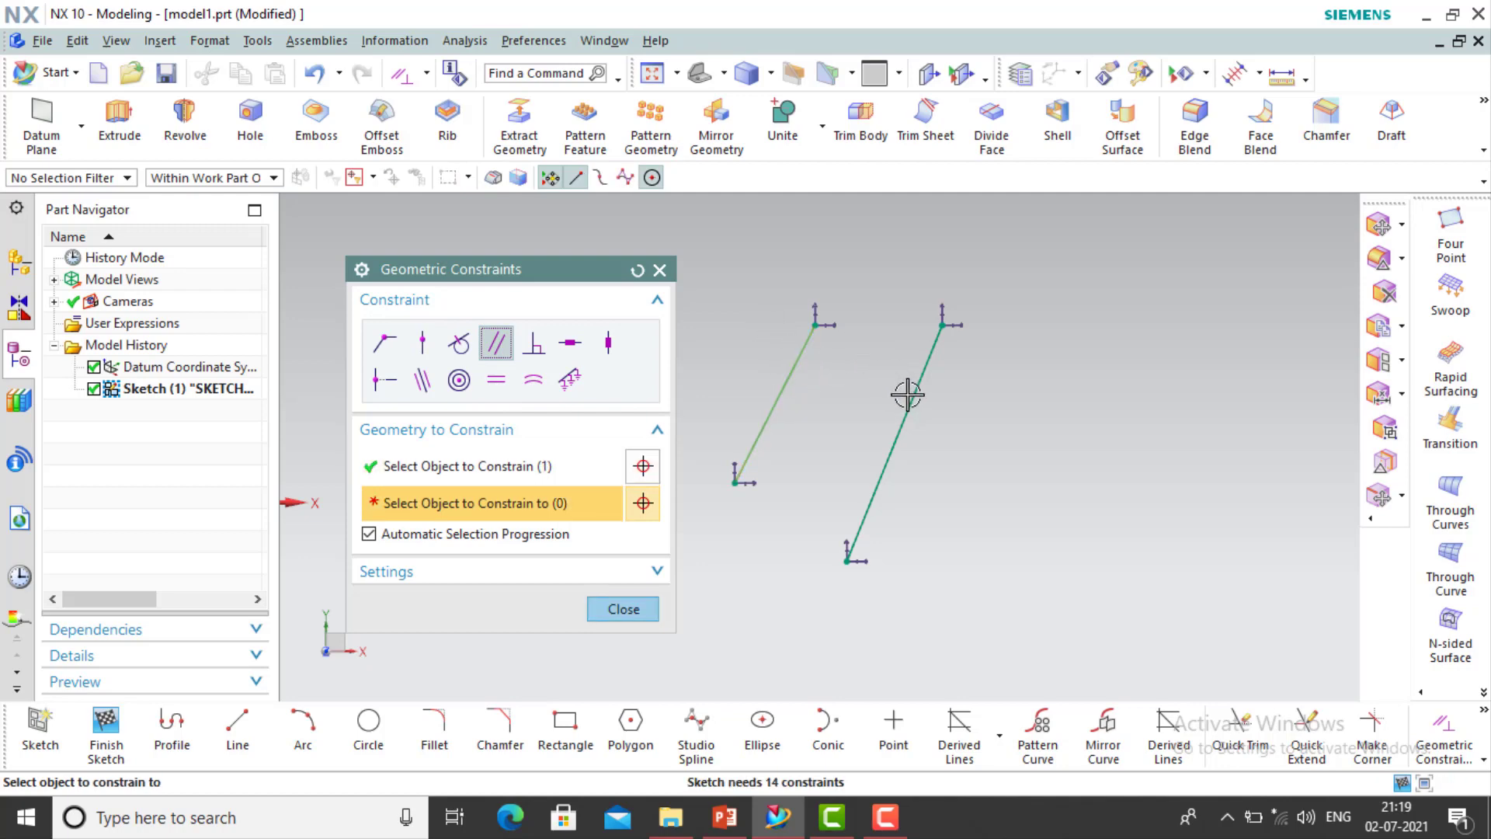
click(907, 394)
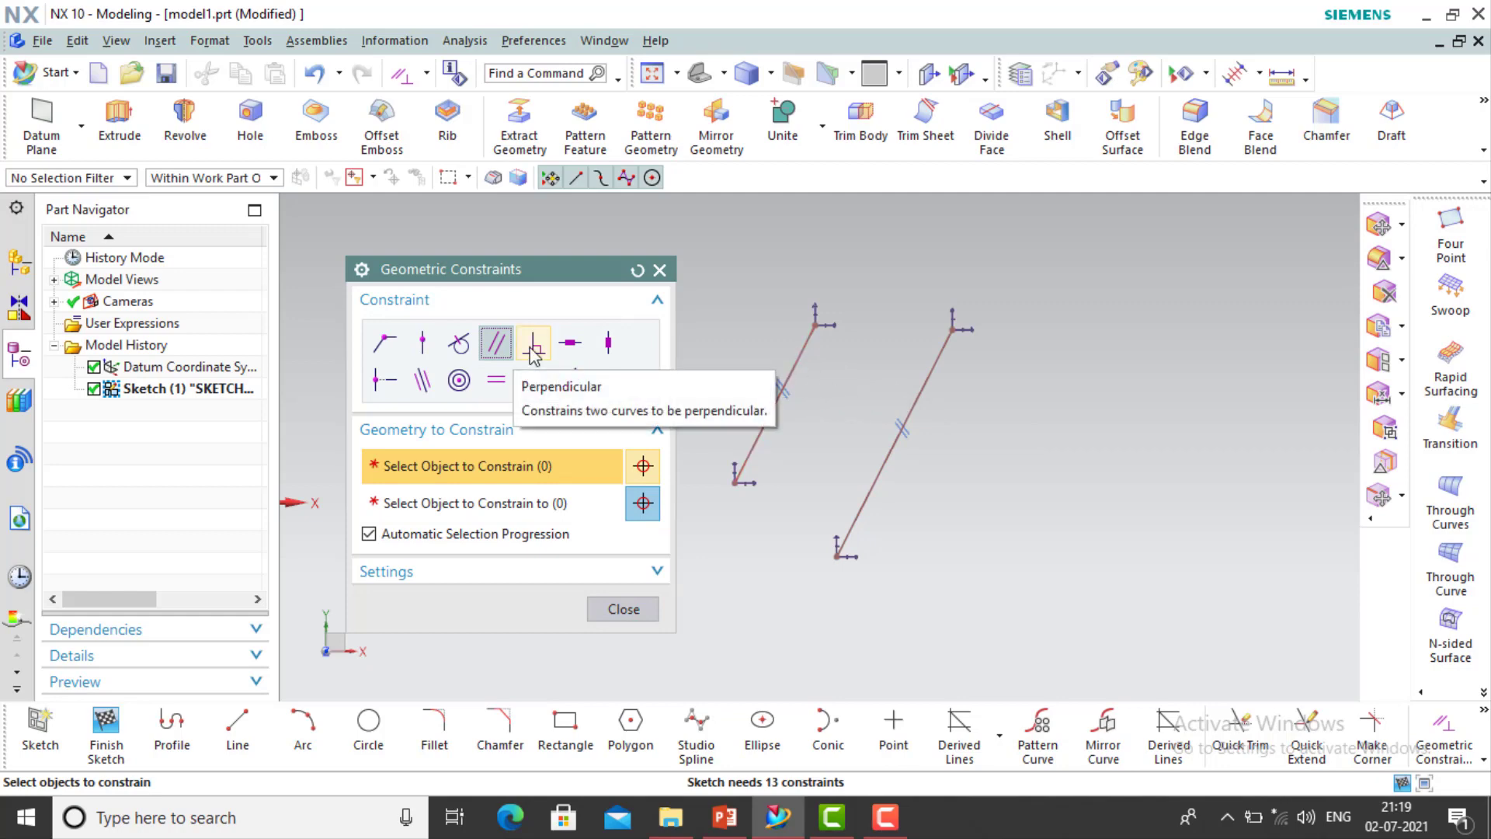
click(623, 609)
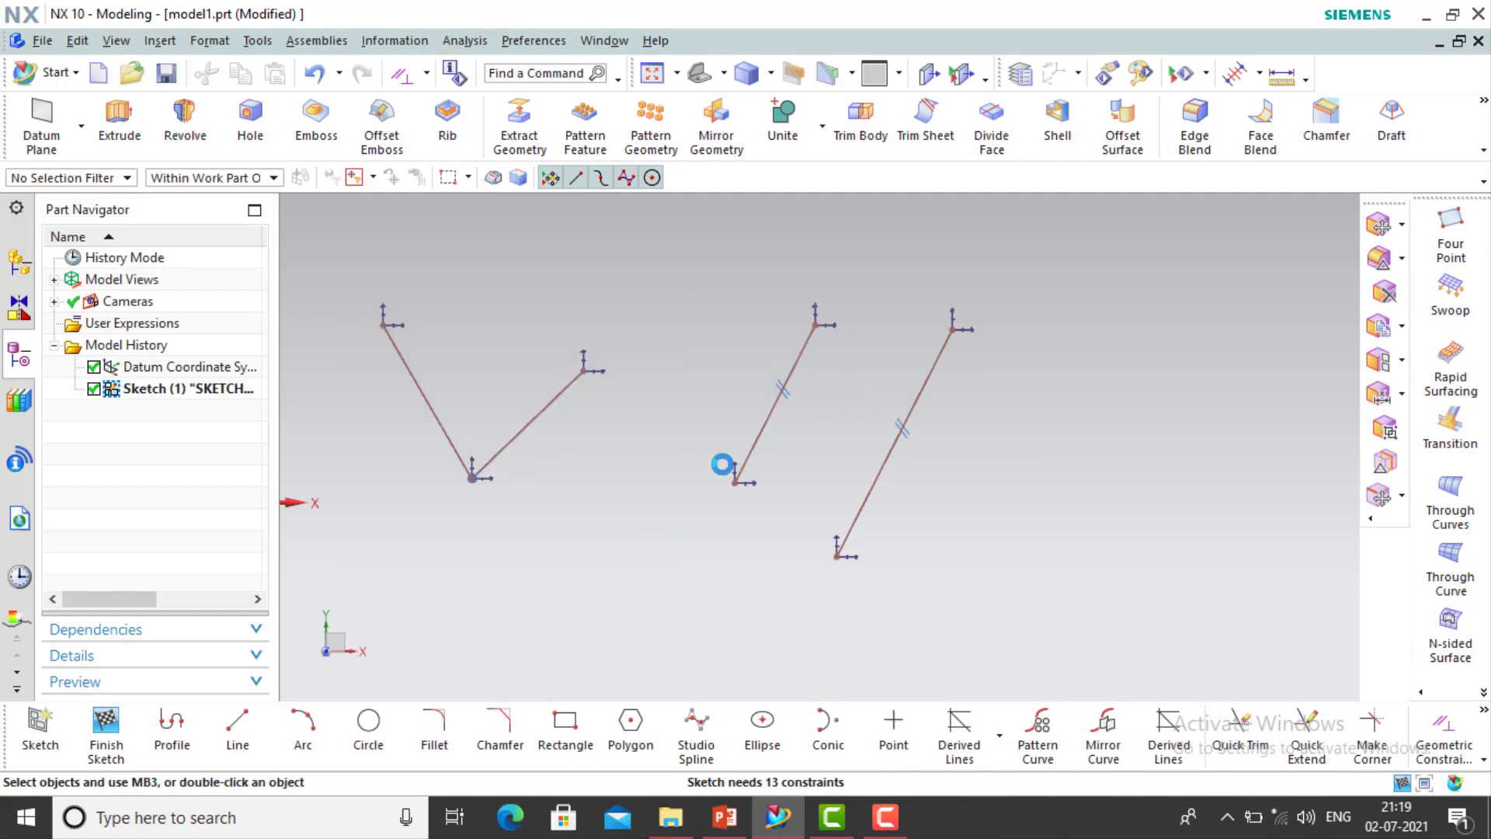
key(t)
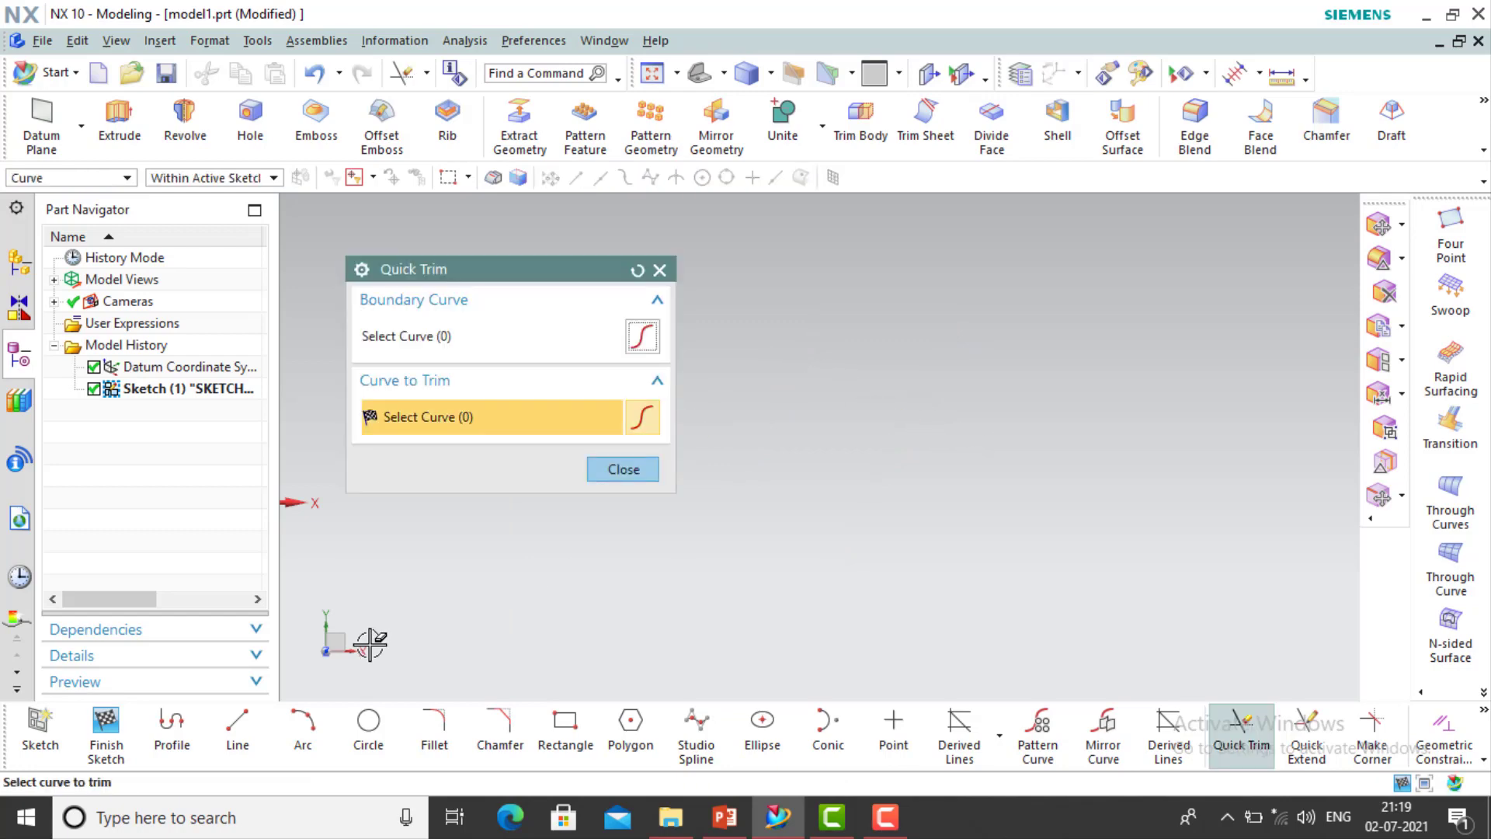
Draw a vertical line about 650 long right of the V shape, and a longer inclined line passing below its lower end
click(238, 733)
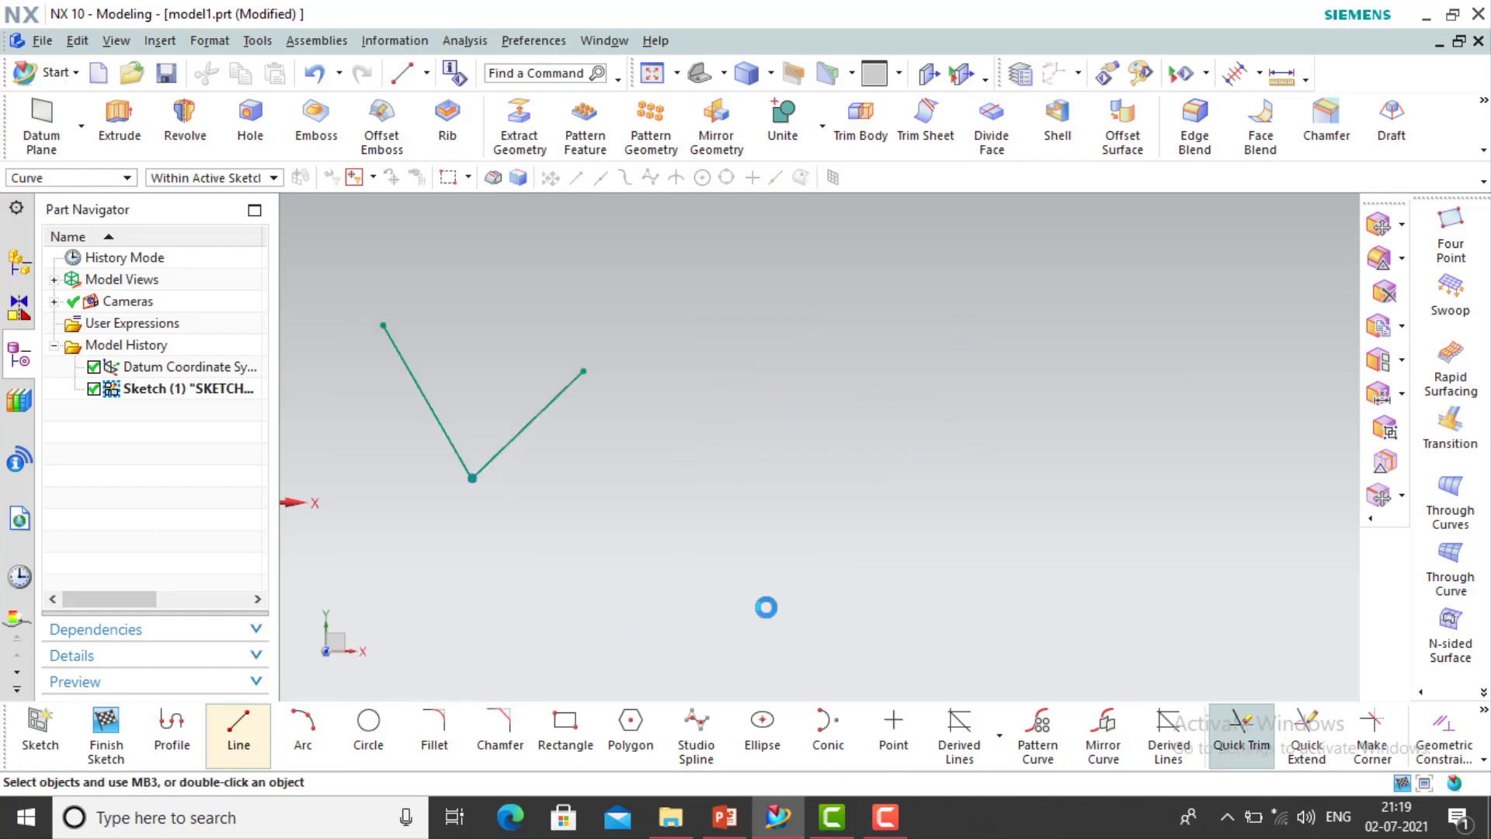
click(771, 315)
click(769, 459)
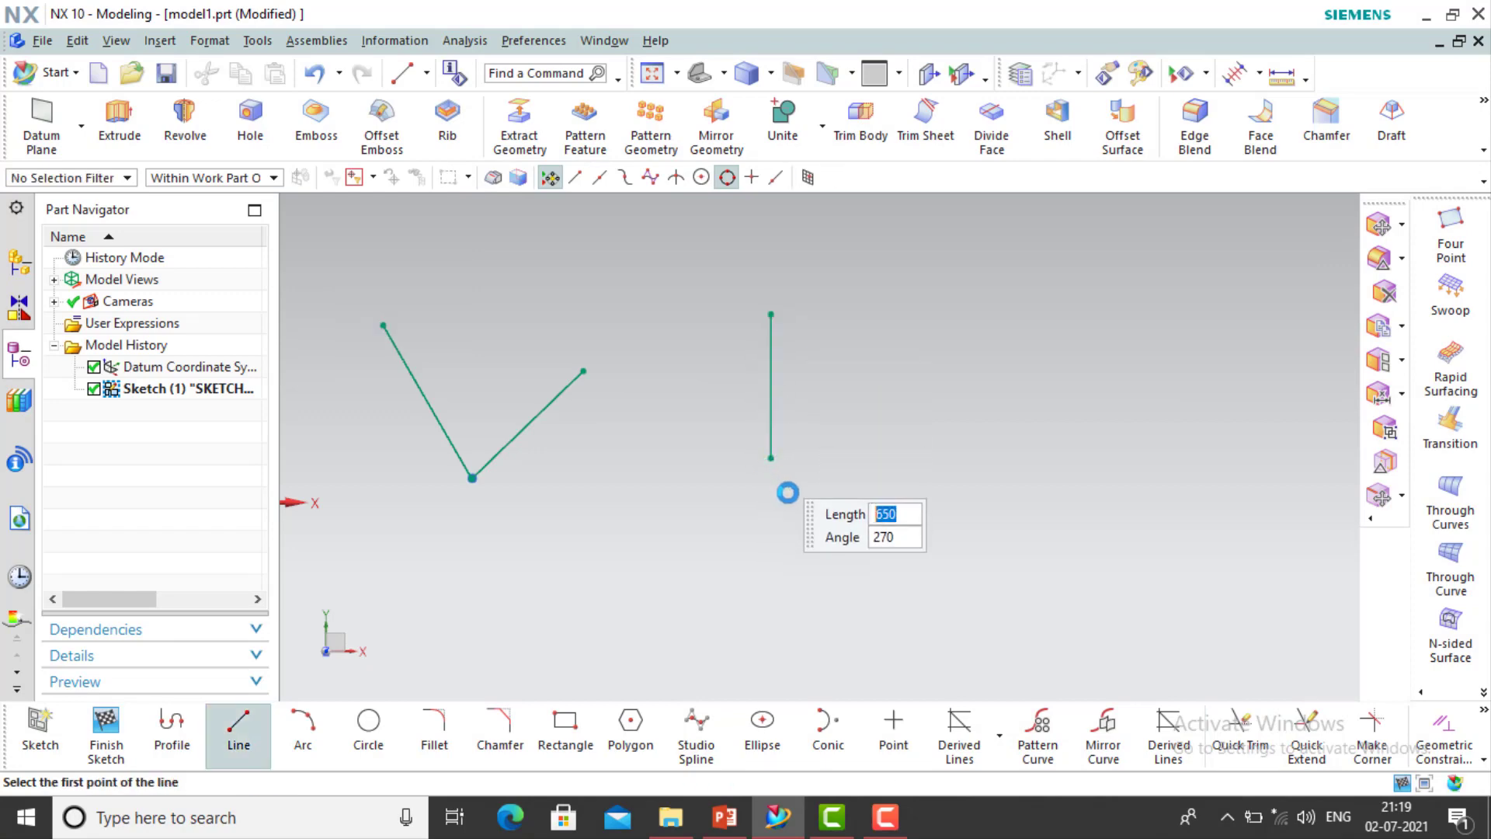
click(959, 402)
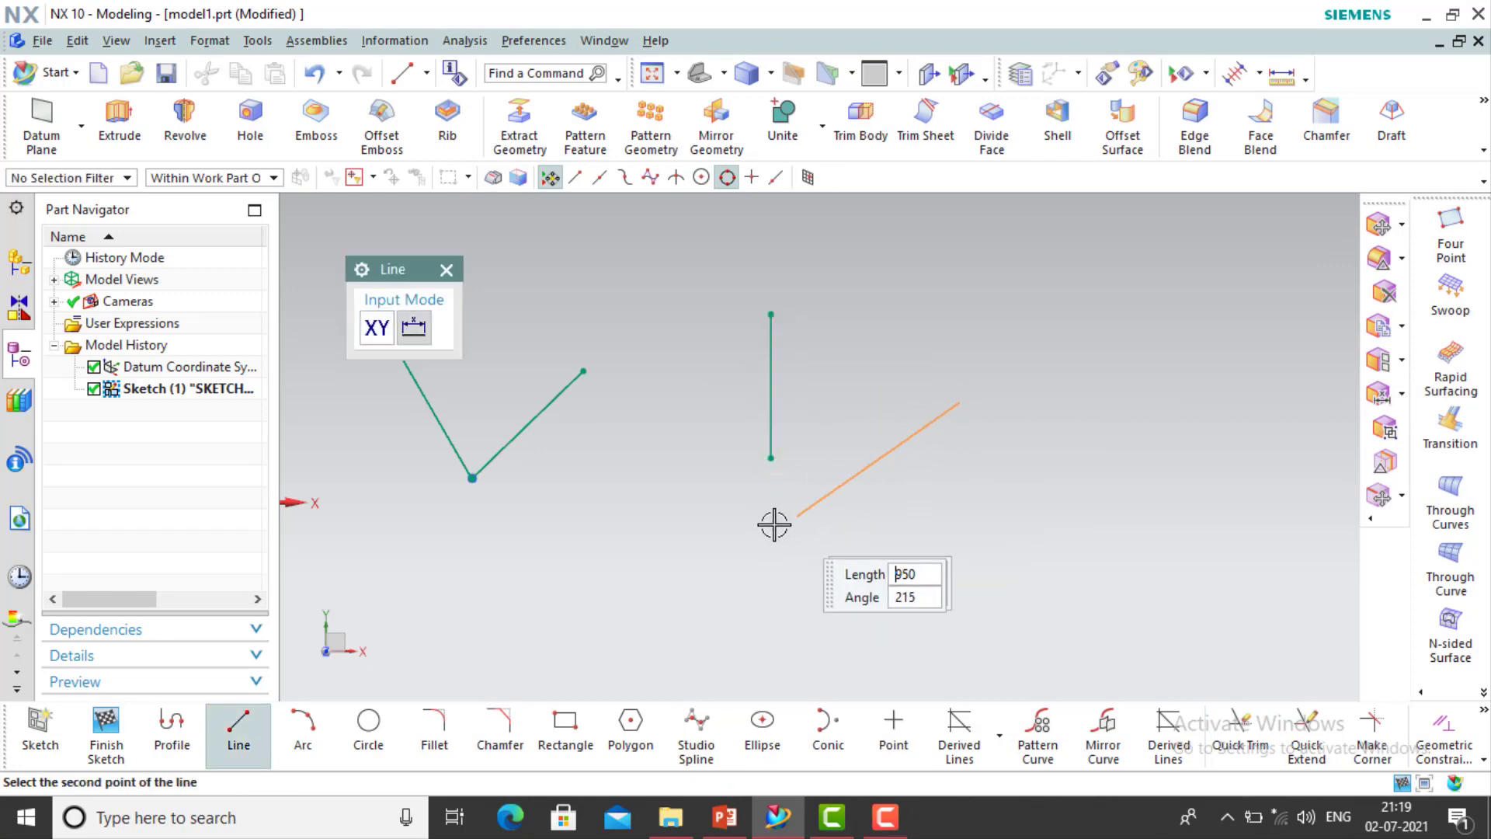
click(736, 525)
key(Escape)
key(Escape)
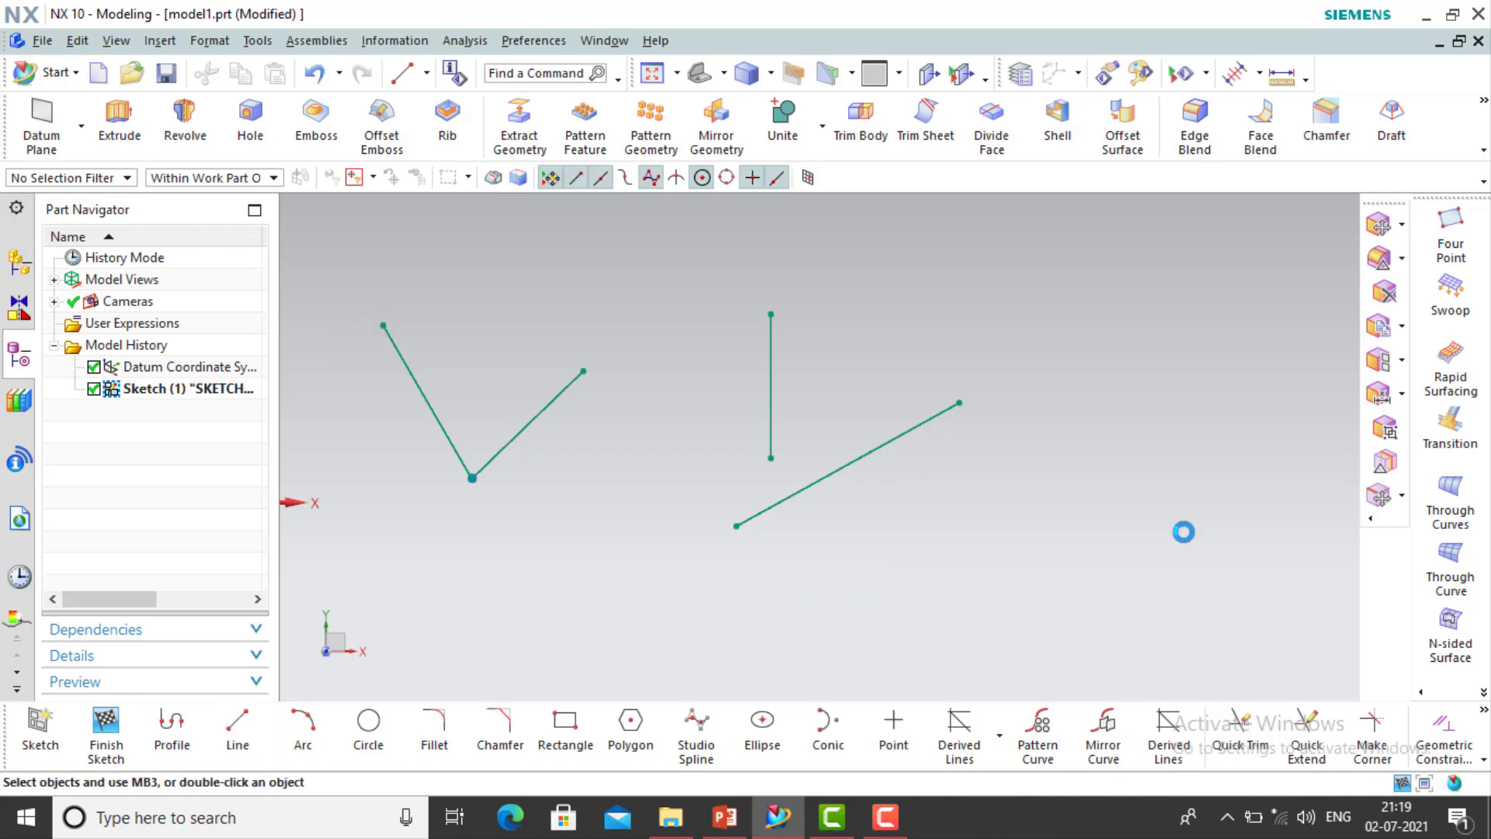
Apply a Perpendicular constraint between the vertical line and the inclined line below it
key(c)
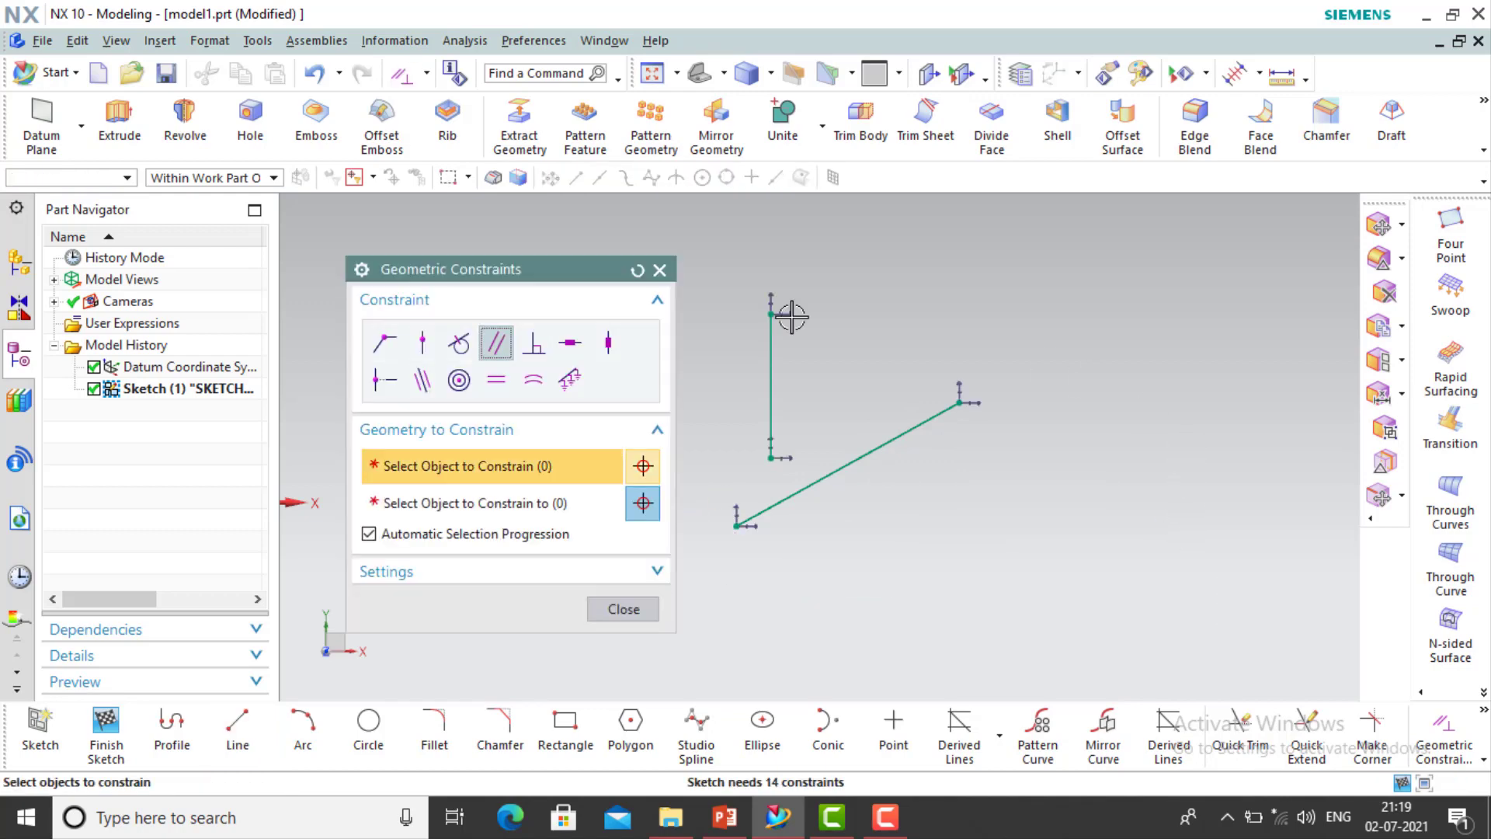
mouse_move(462, 276)
mouse_down()
mouse_move(381, 274)
mouse_move(442, 268)
mouse_up()
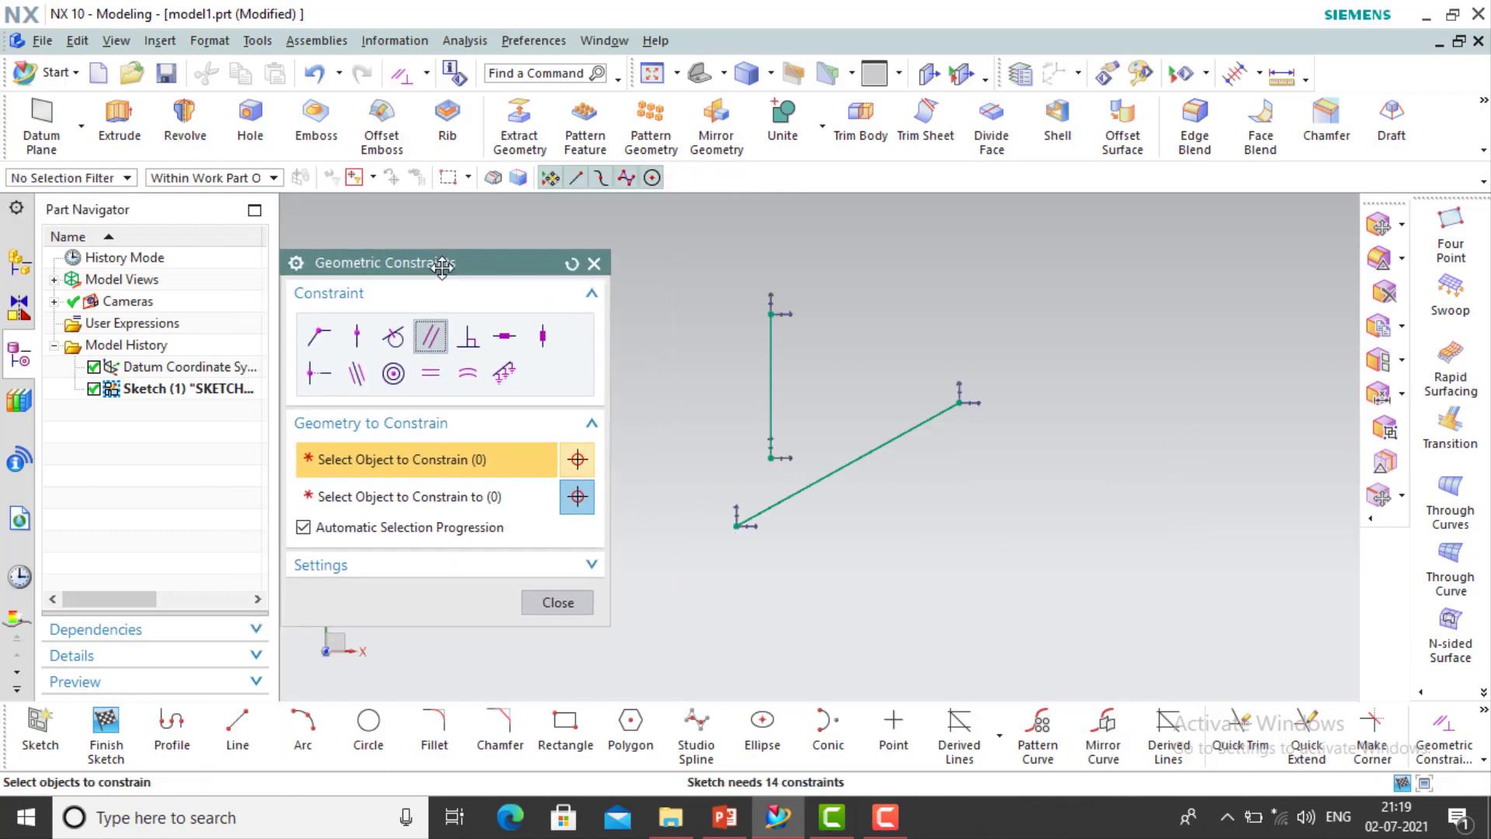
click(468, 336)
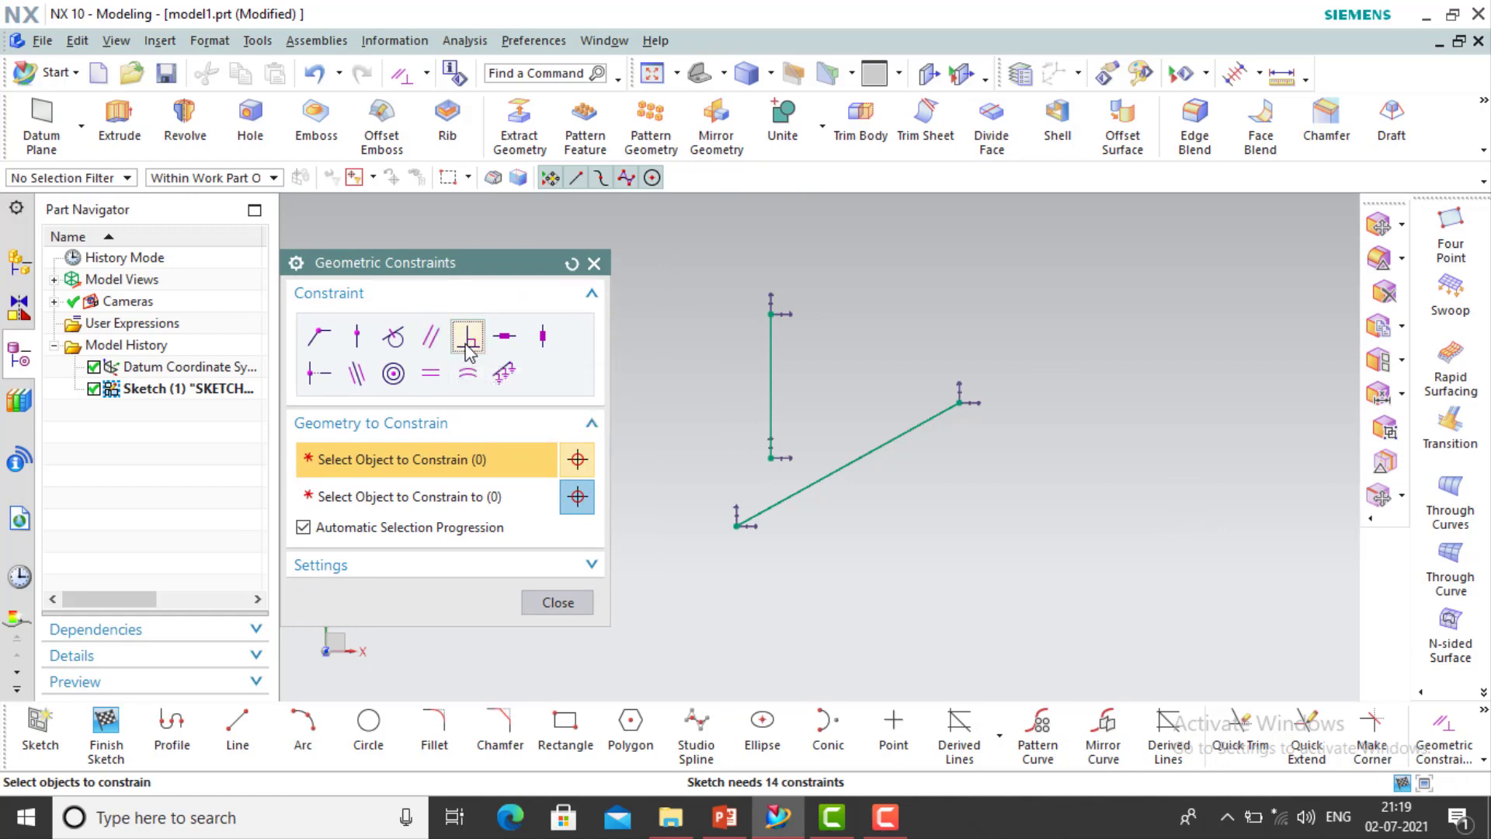
click(777, 362)
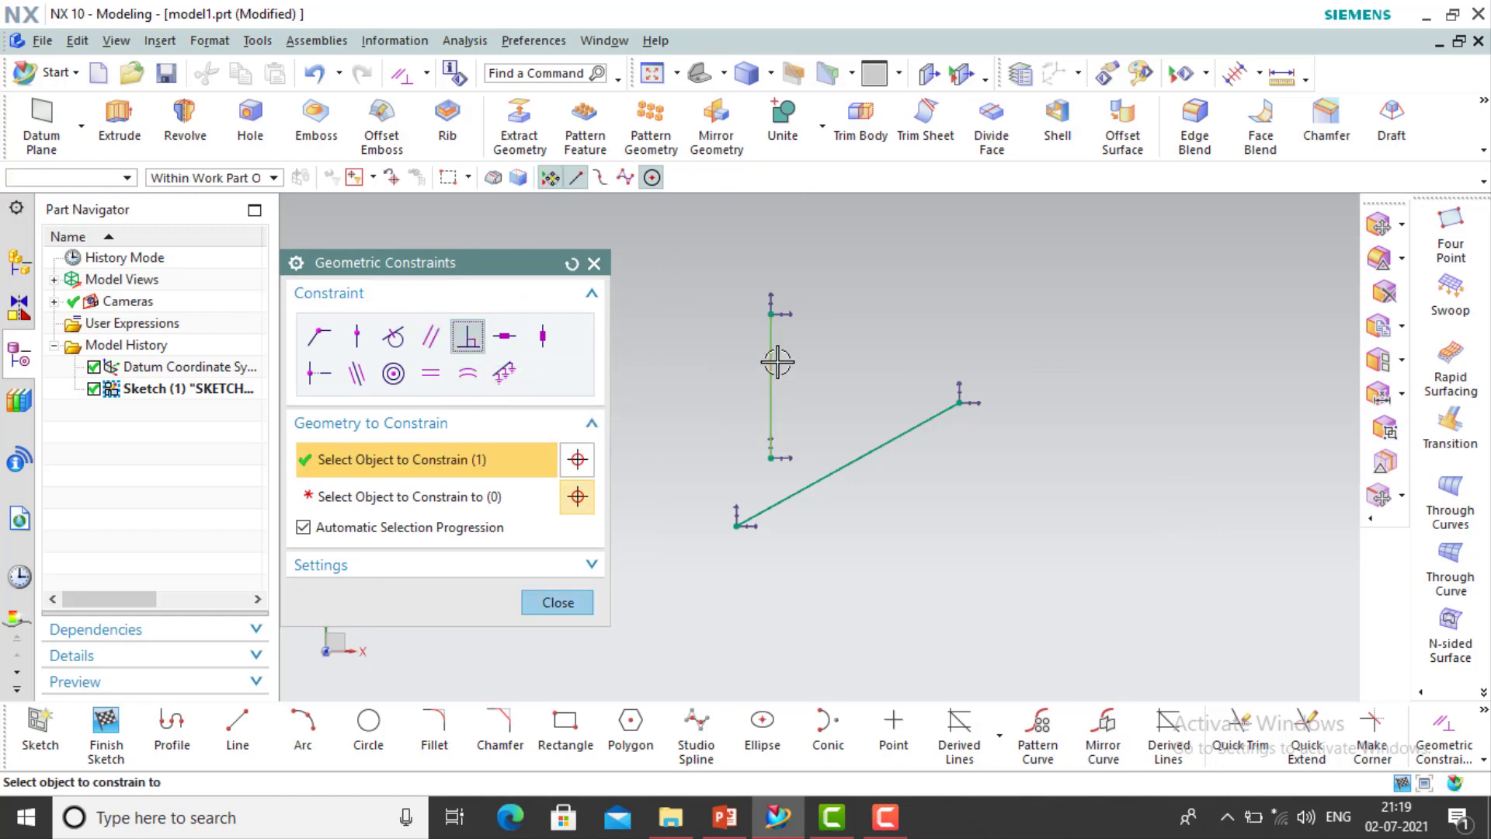
click(907, 423)
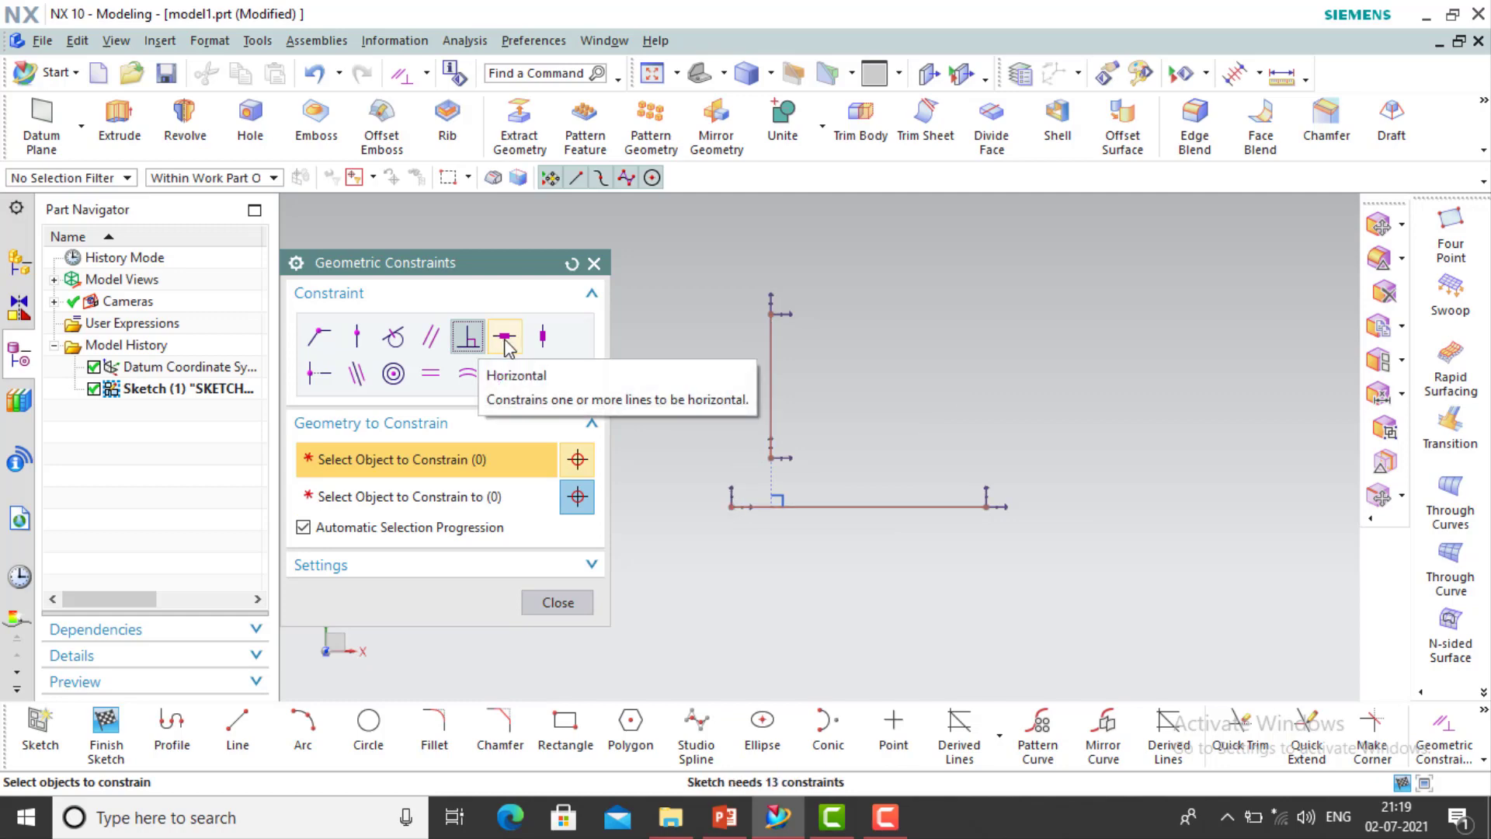
click(594, 264)
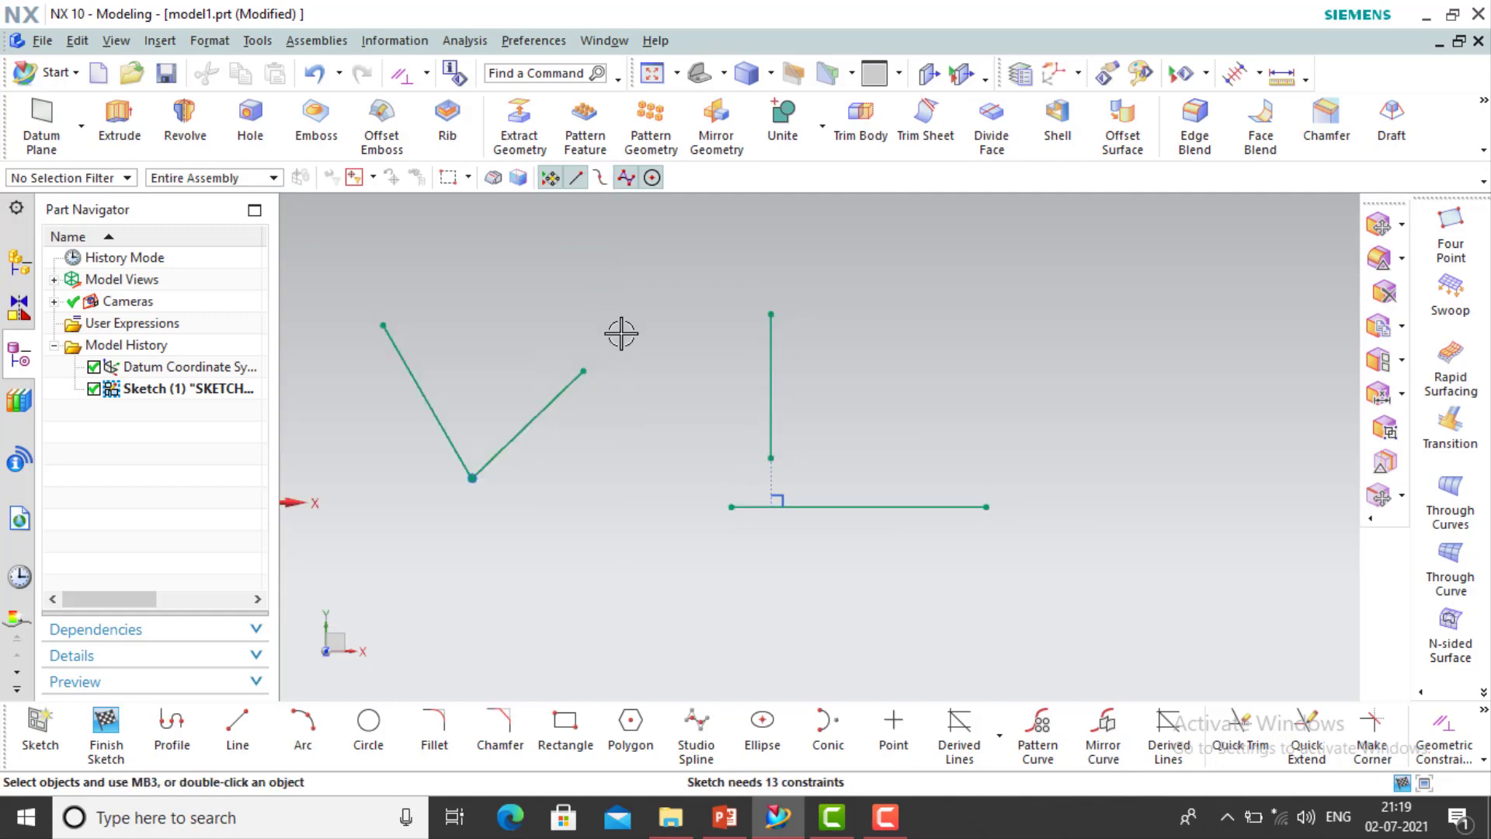
Remove the two perpendicular lines and both lines of the V shape with Quick Trim
key(t)
mouse_move(703, 355)
mouse_down()
mouse_move(790, 465)
mouse_move(814, 530)
mouse_up()
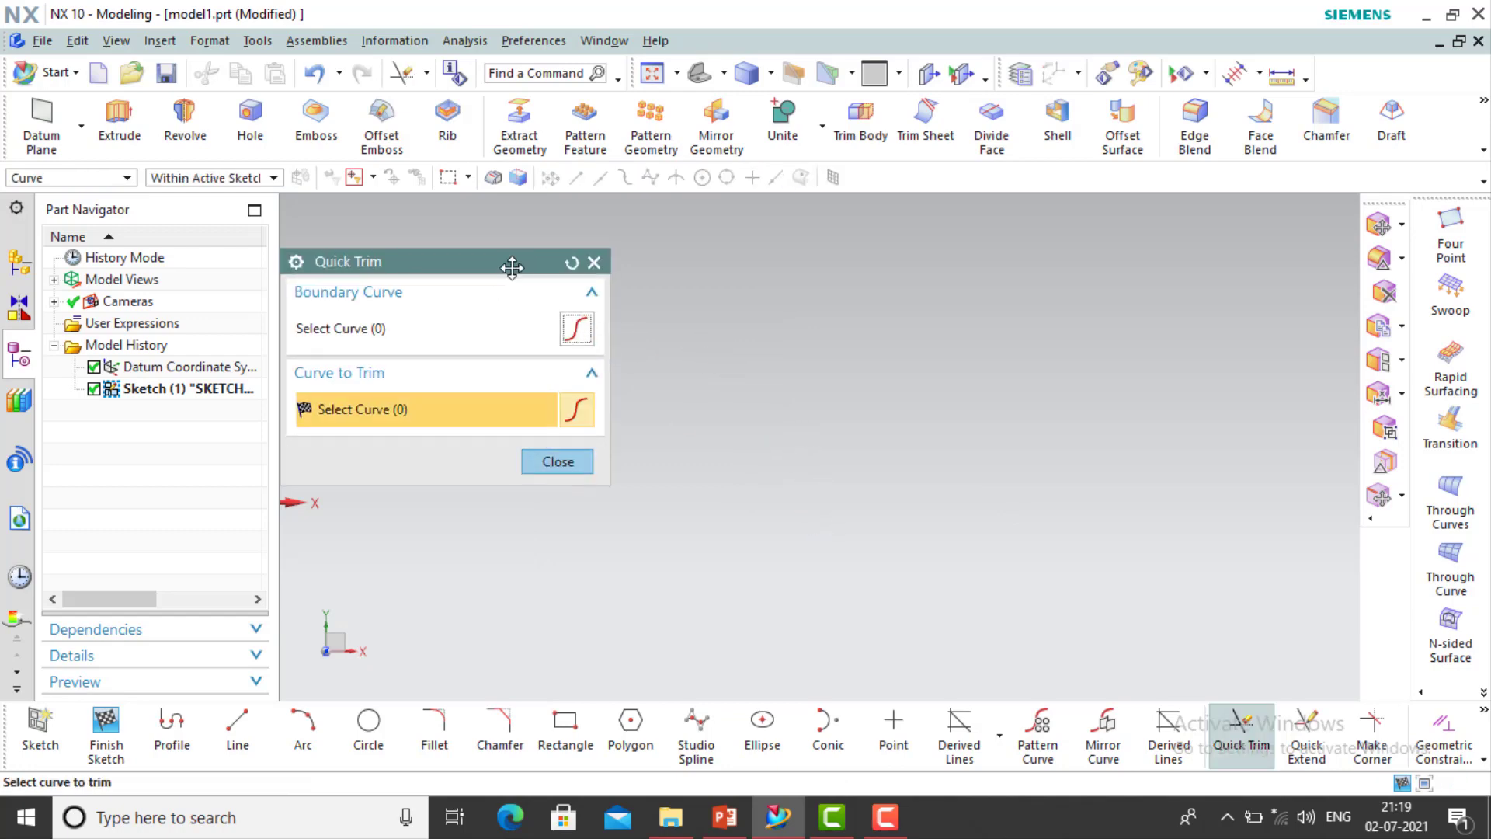
drag(508, 262, 781, 273)
drag(375, 427, 523, 468)
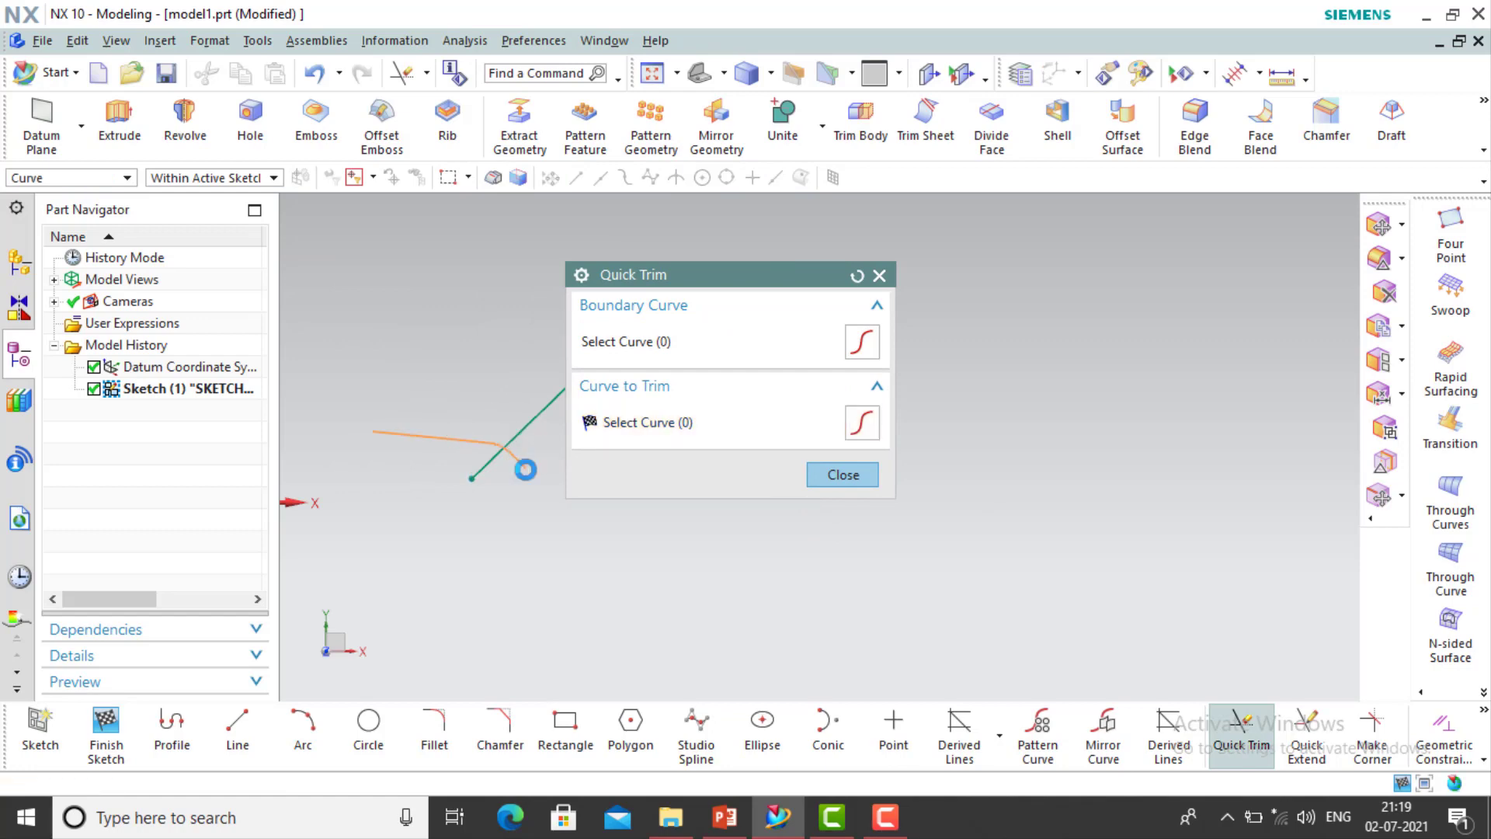
drag(667, 284, 368, 312)
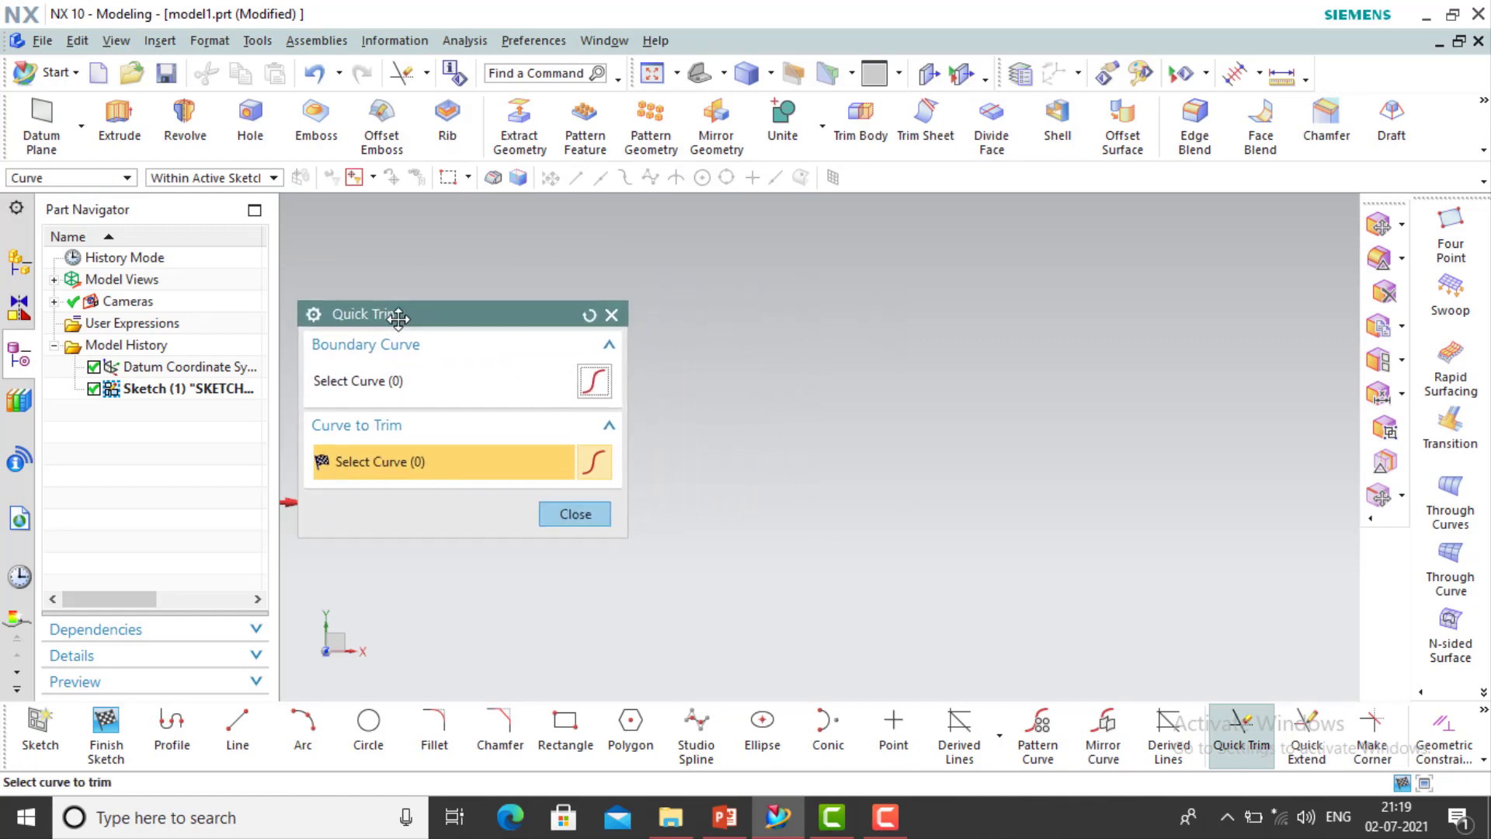
Draw a single inclined line rising to the right in the middle of the empty sketch
click(238, 730)
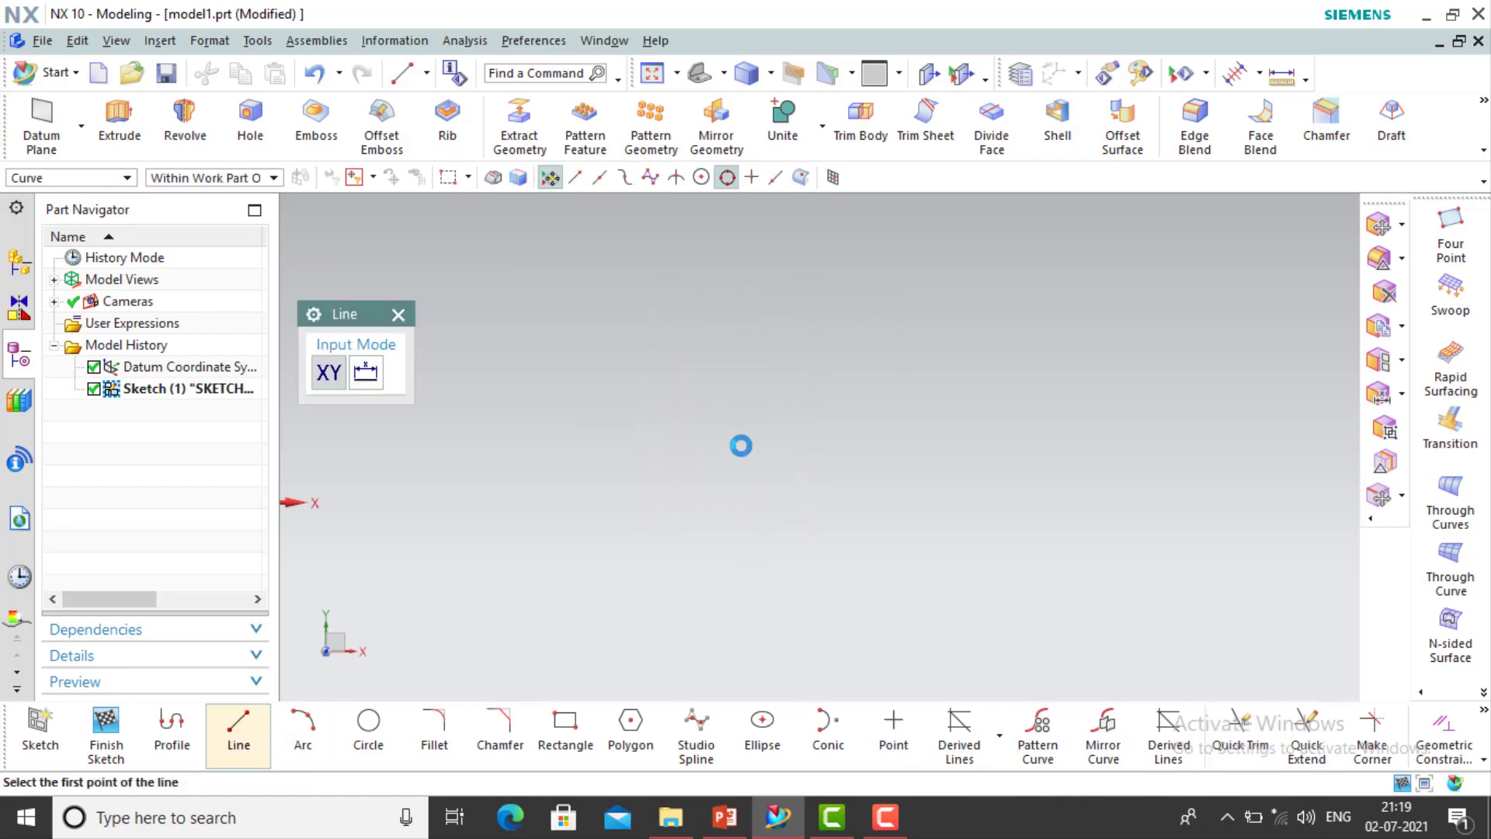
click(719, 457)
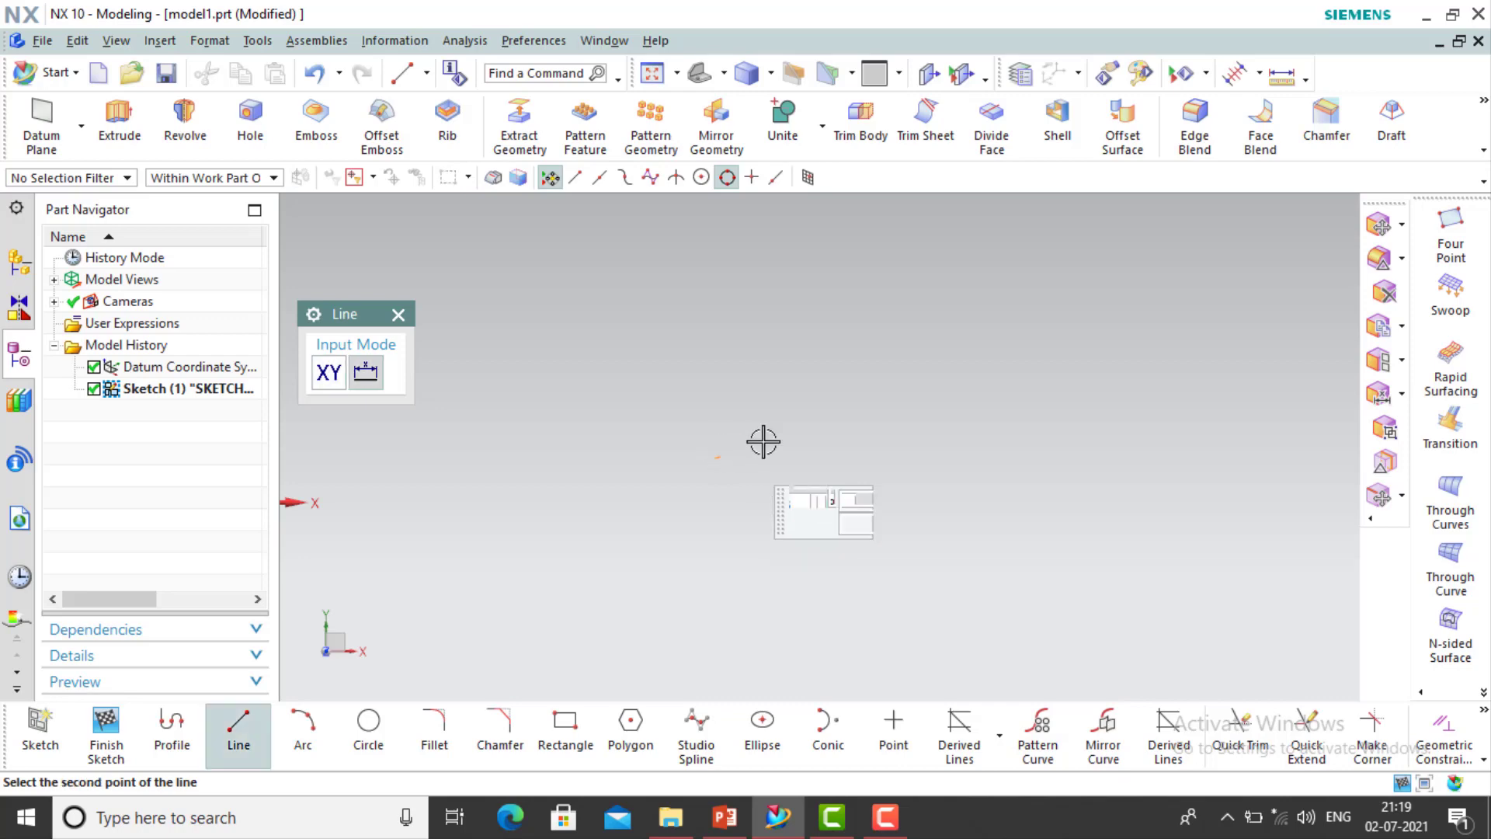
click(906, 331)
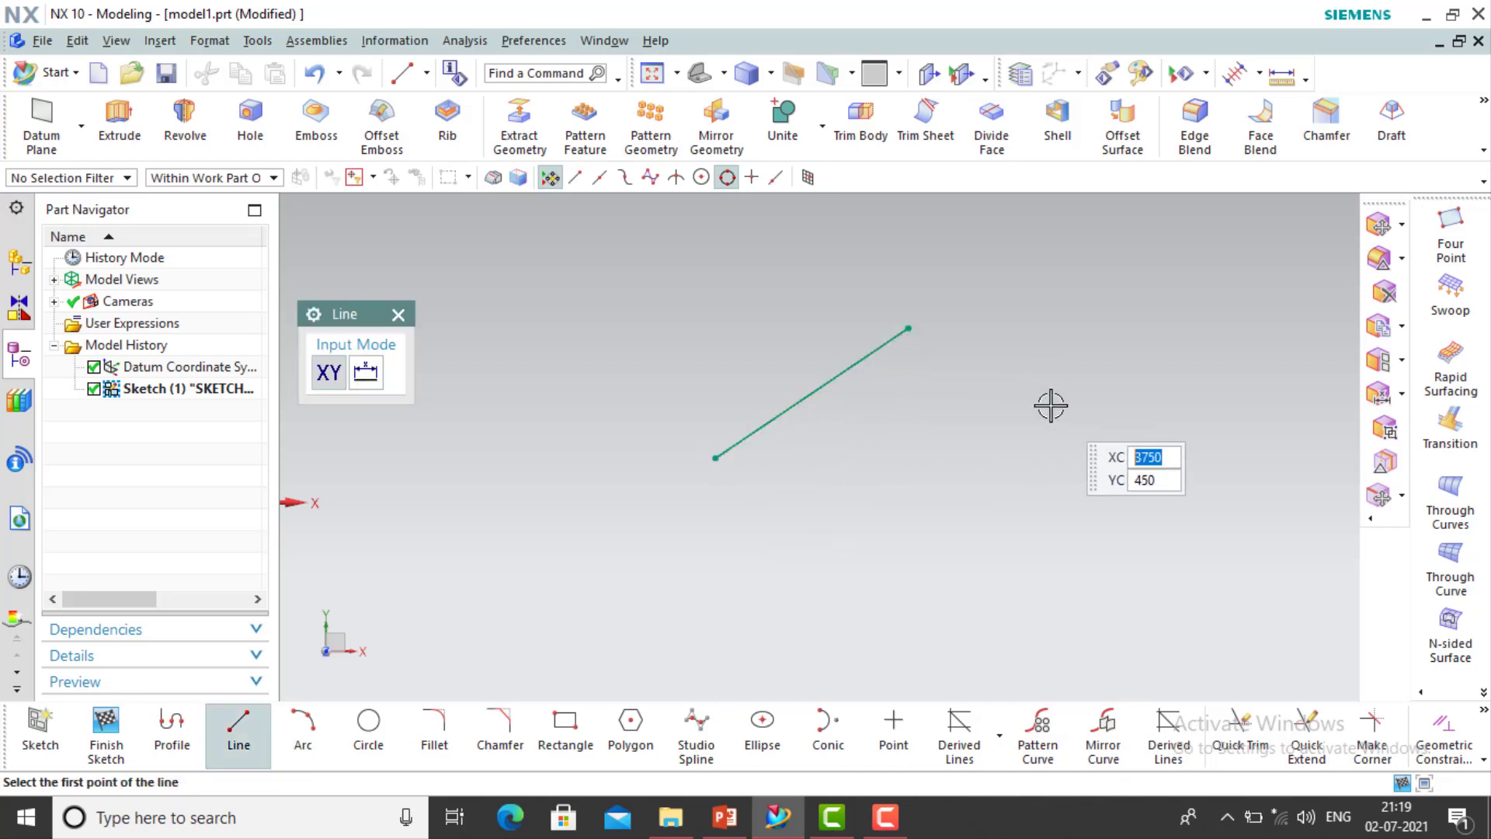
key(Escape)
Apply a Horizontal constraint to the inclined line, and undo that constraint
key(c)
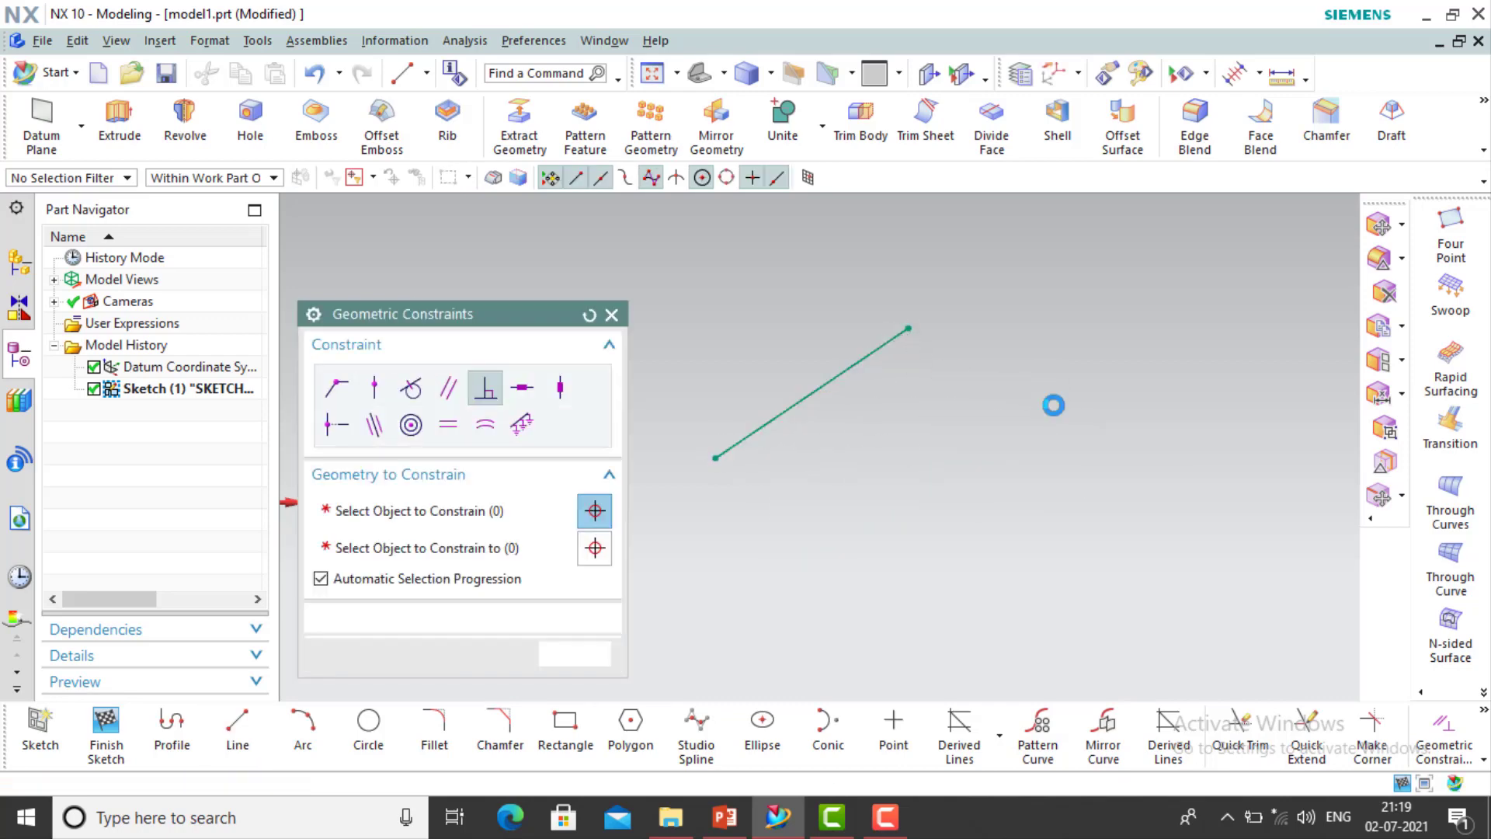
click(522, 388)
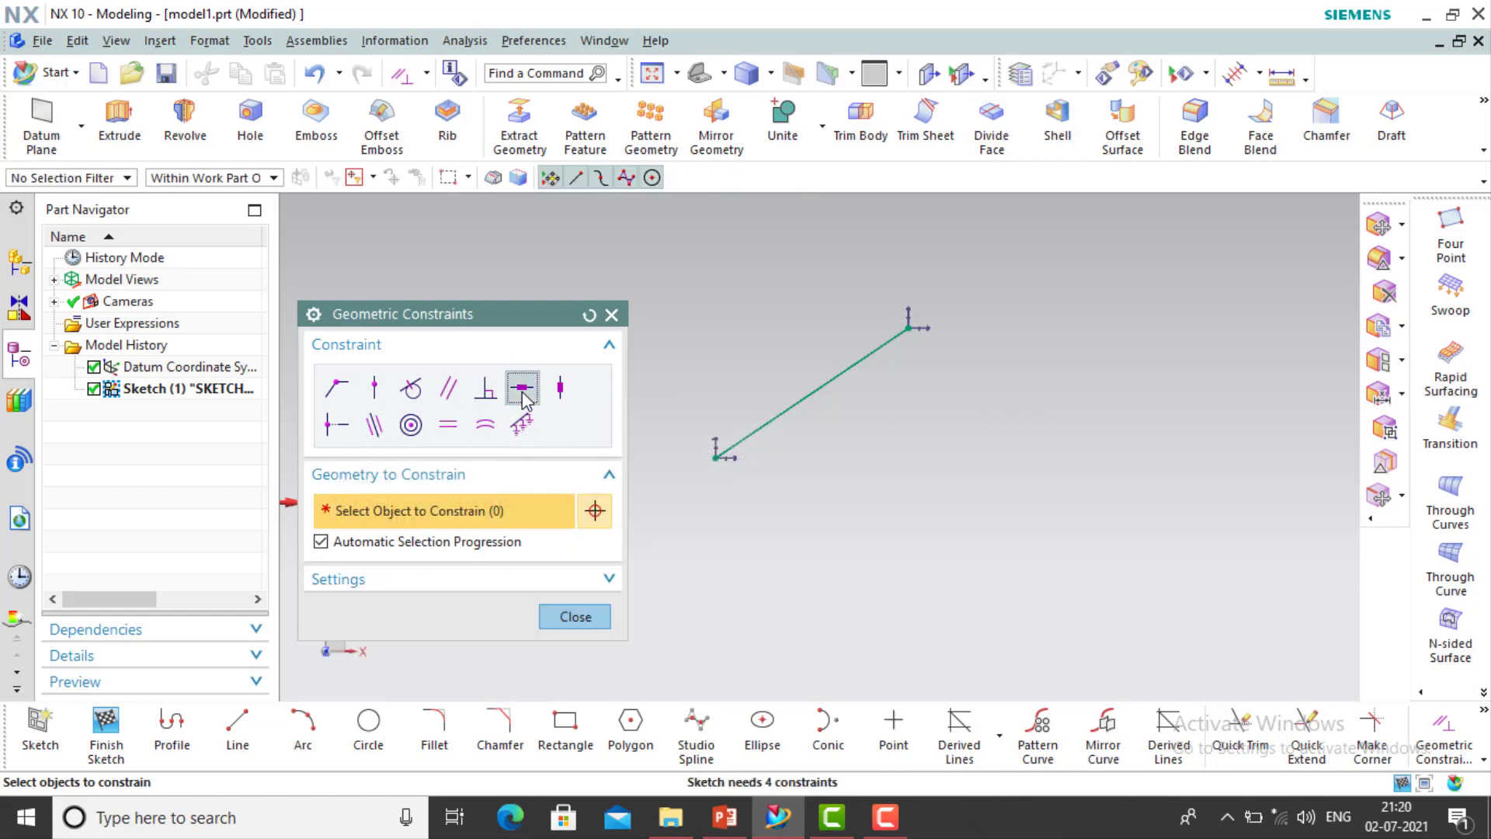
click(844, 362)
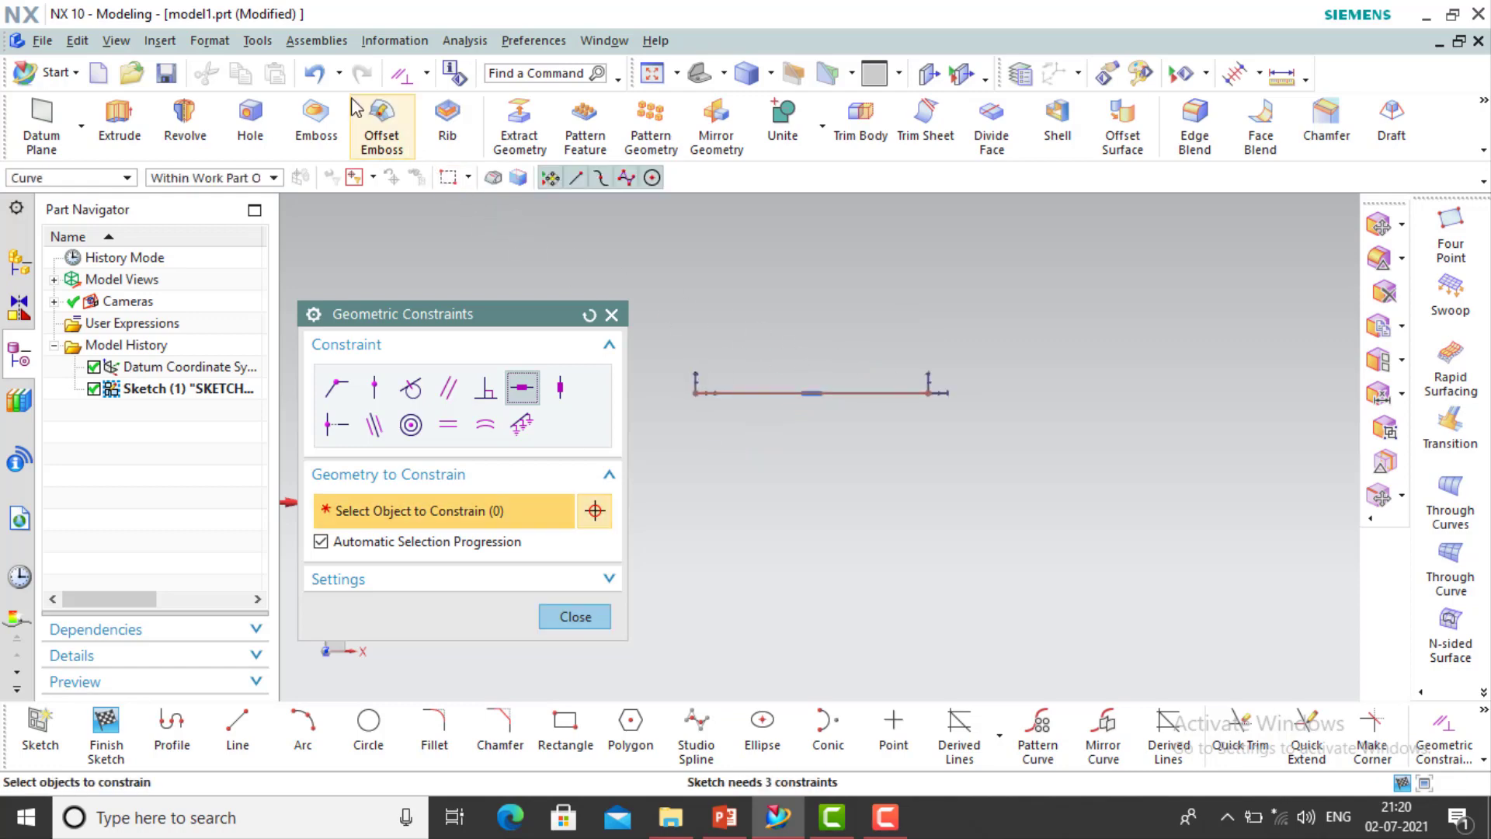
click(314, 74)
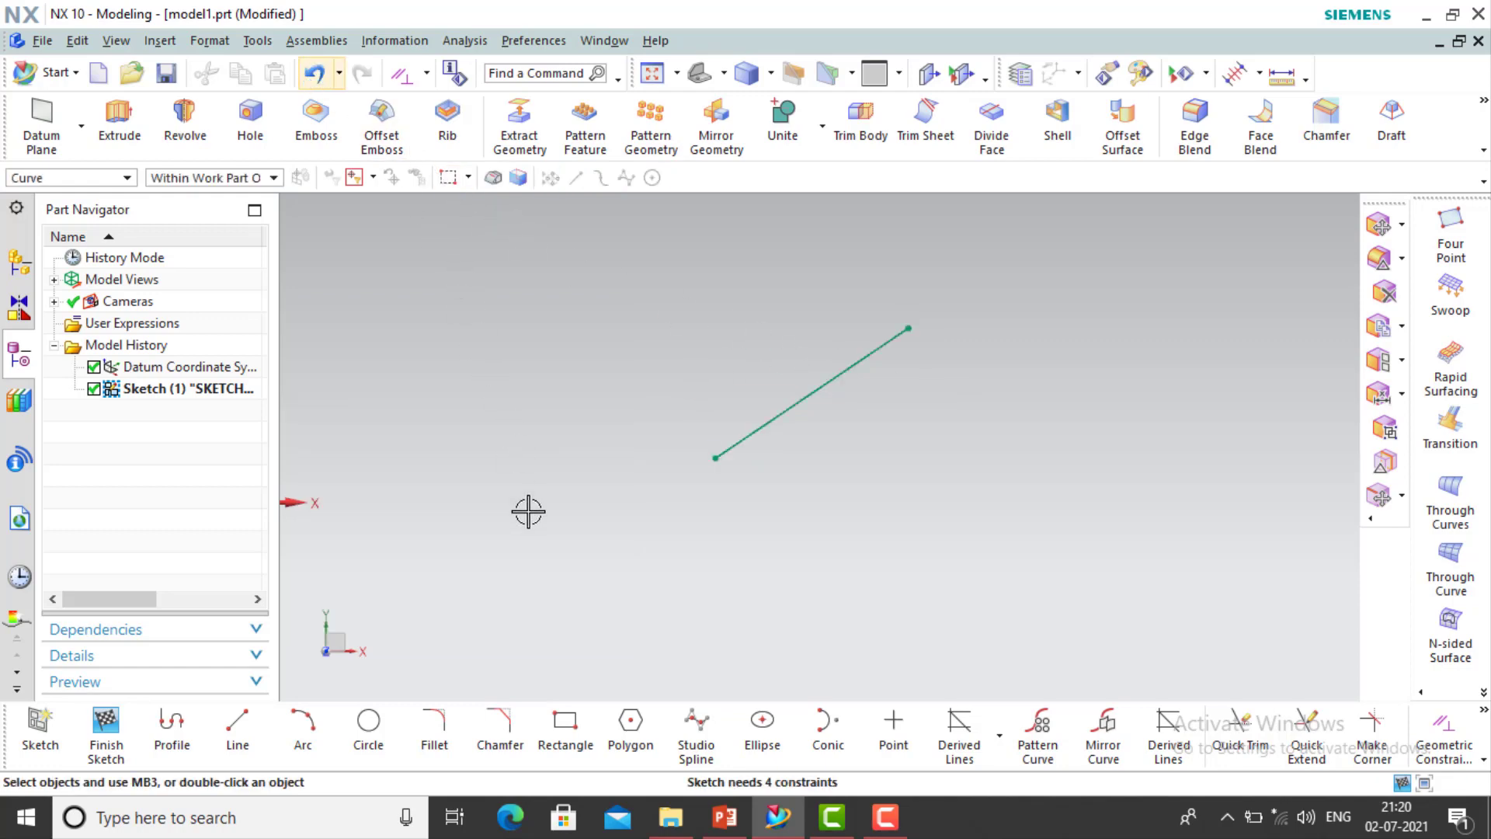
Apply a Vertical constraint to the inclined line, and undo that constraint
key(c)
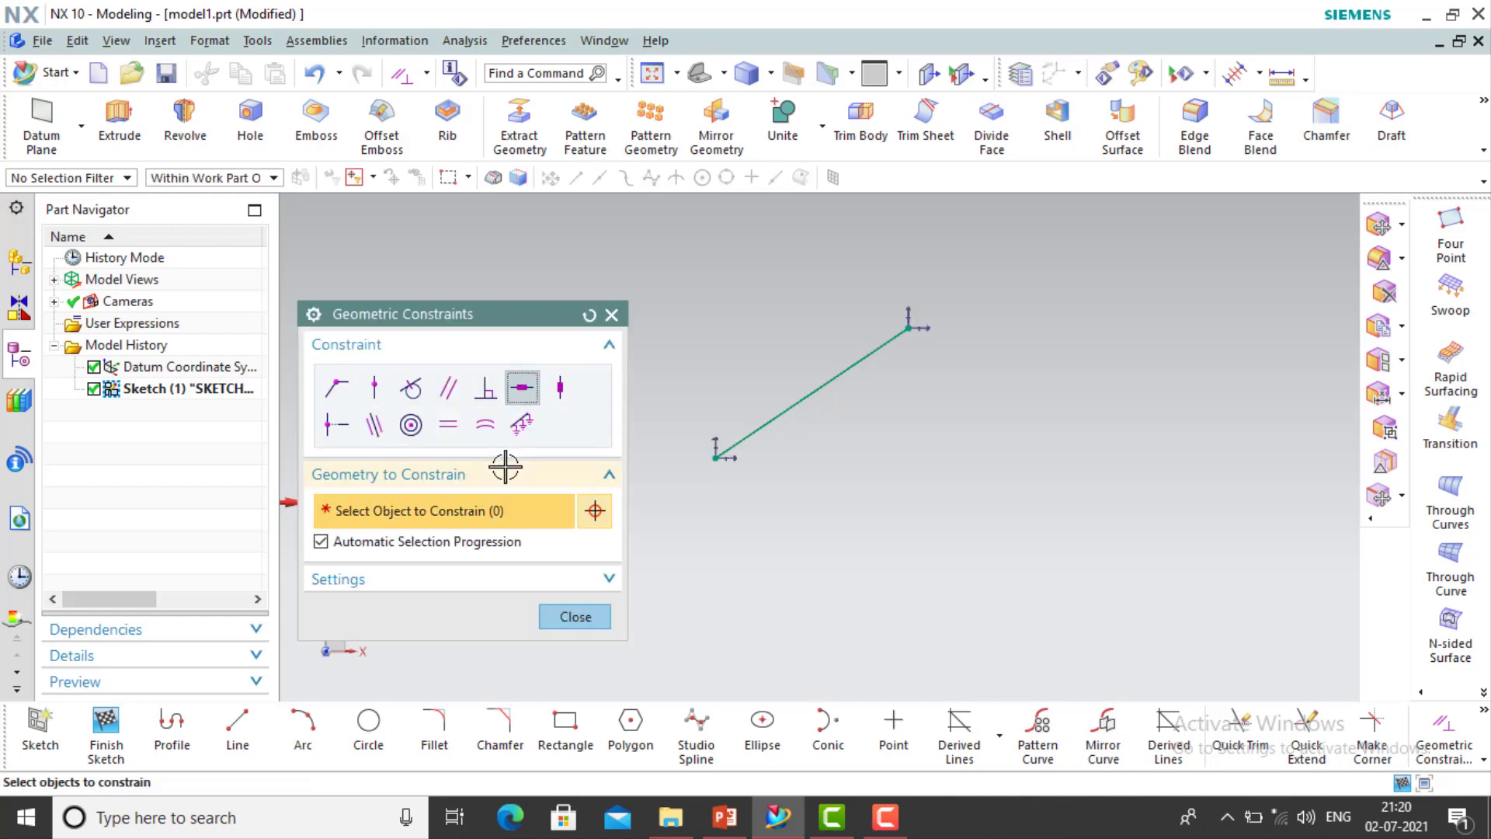
click(561, 388)
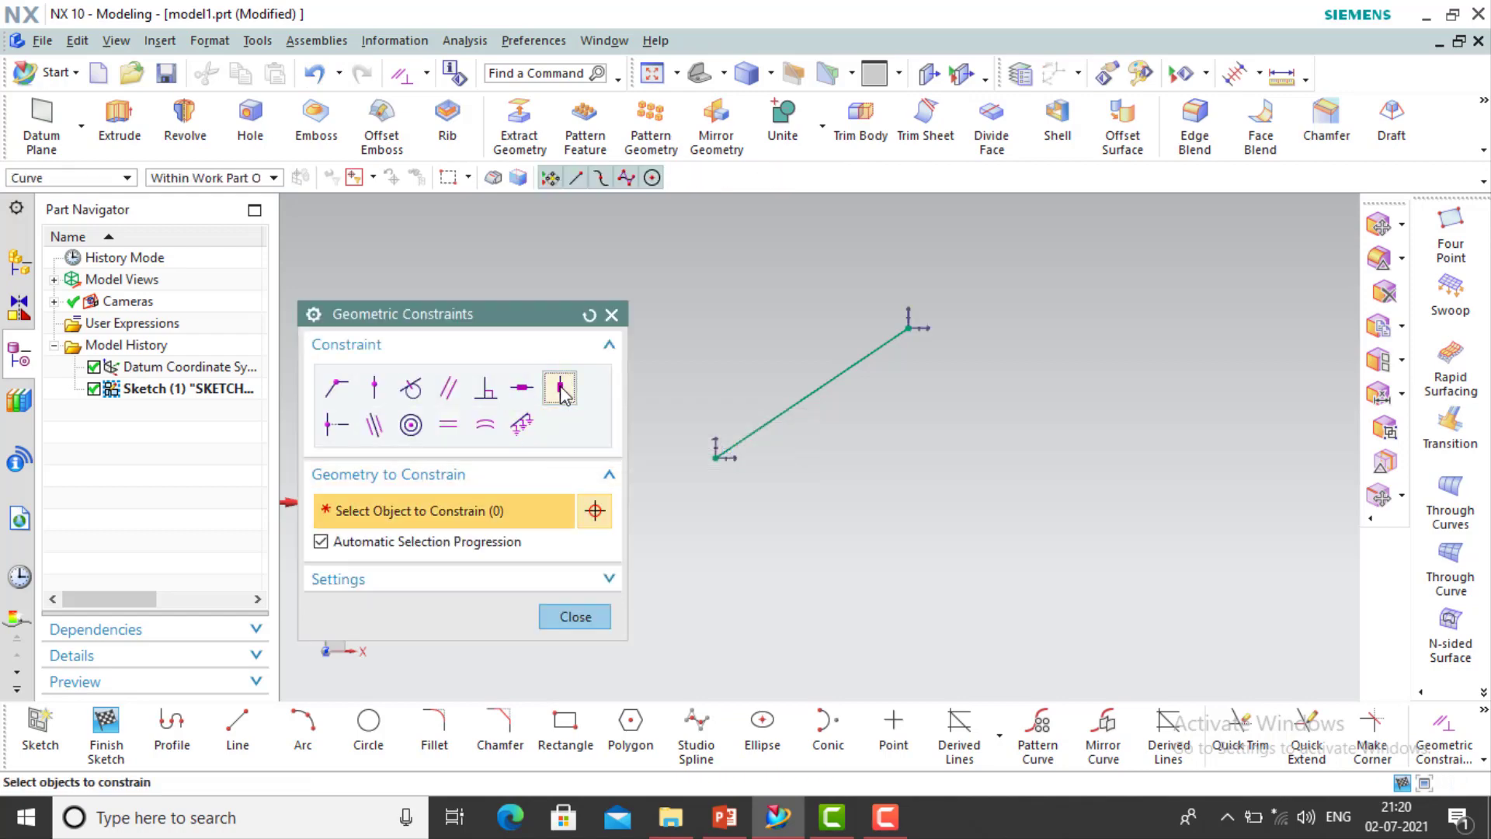
click(832, 374)
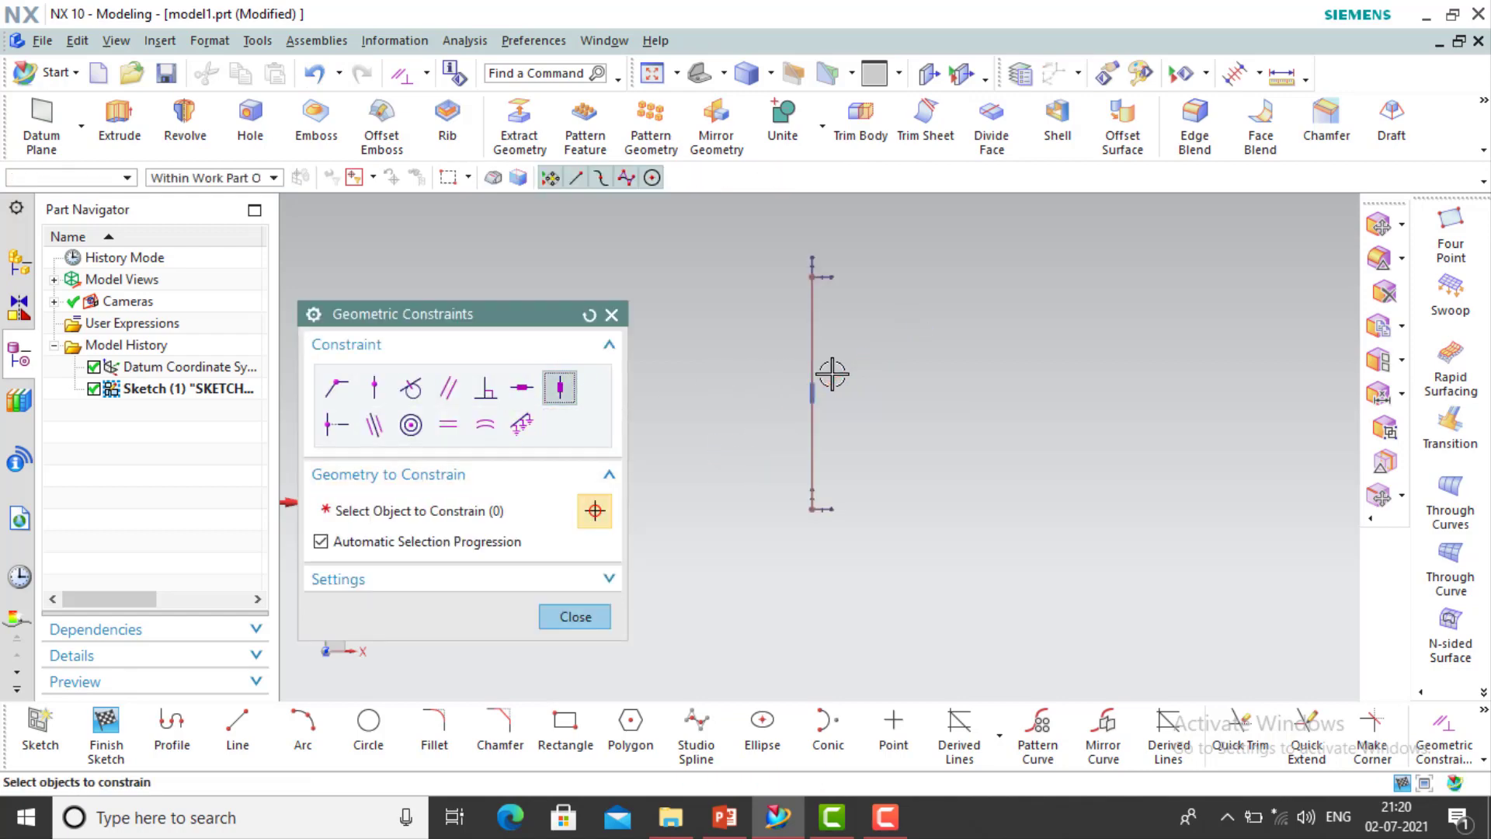
click(308, 78)
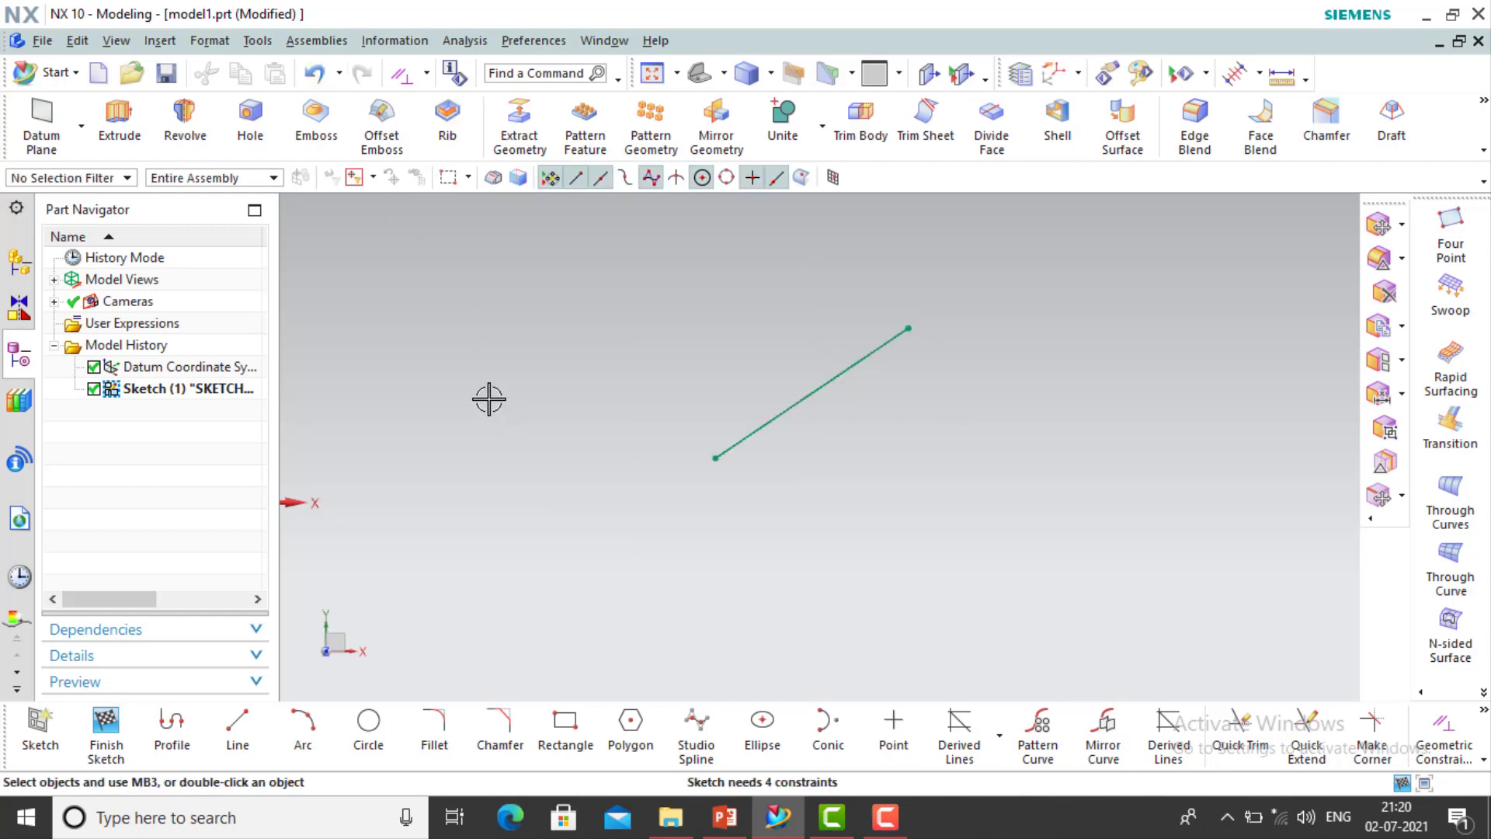
Remove the inclined line from the sketch by undoing its creation
key(c)
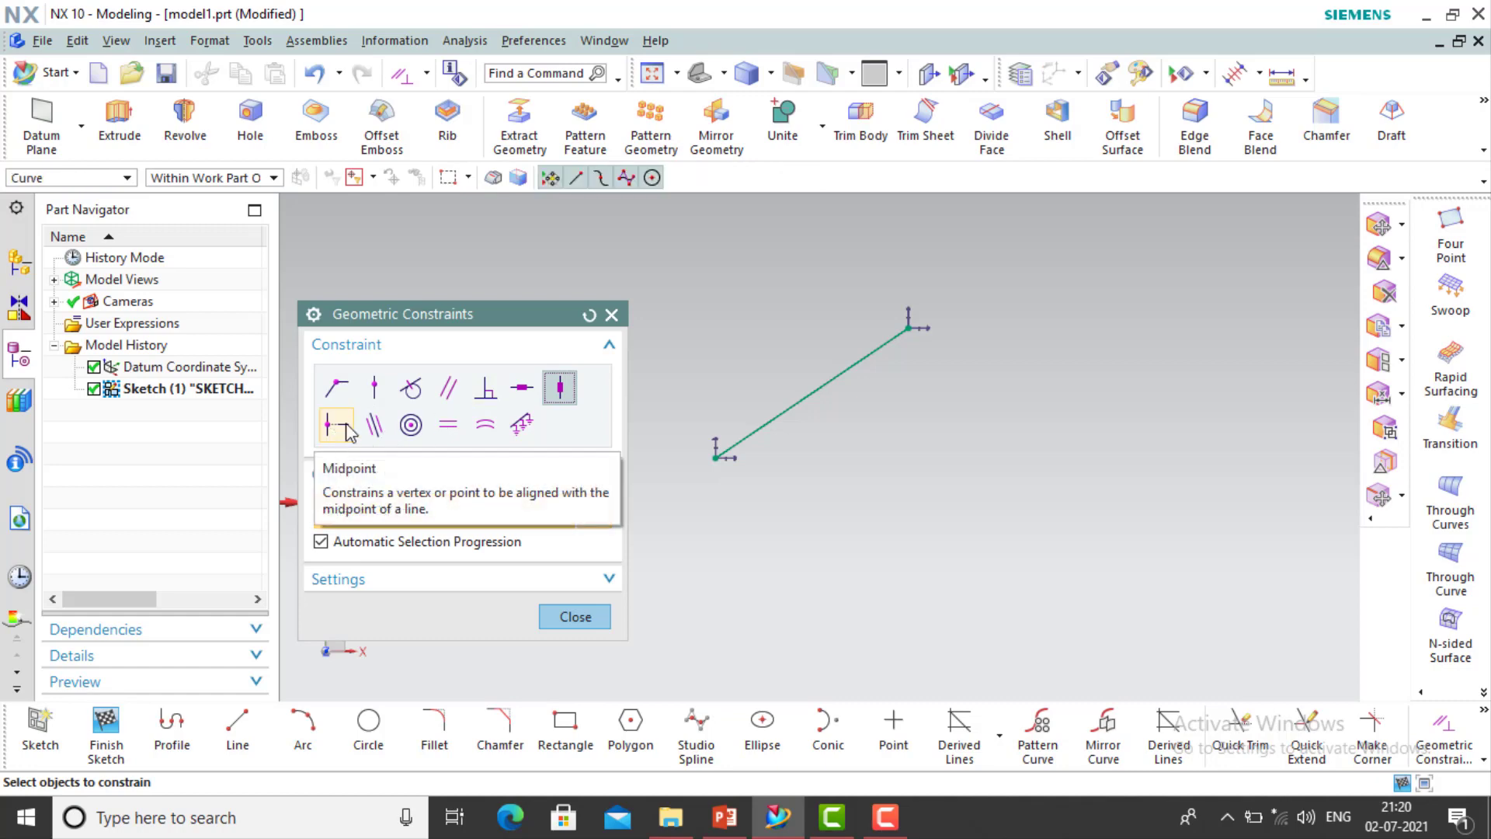
click(342, 426)
click(611, 315)
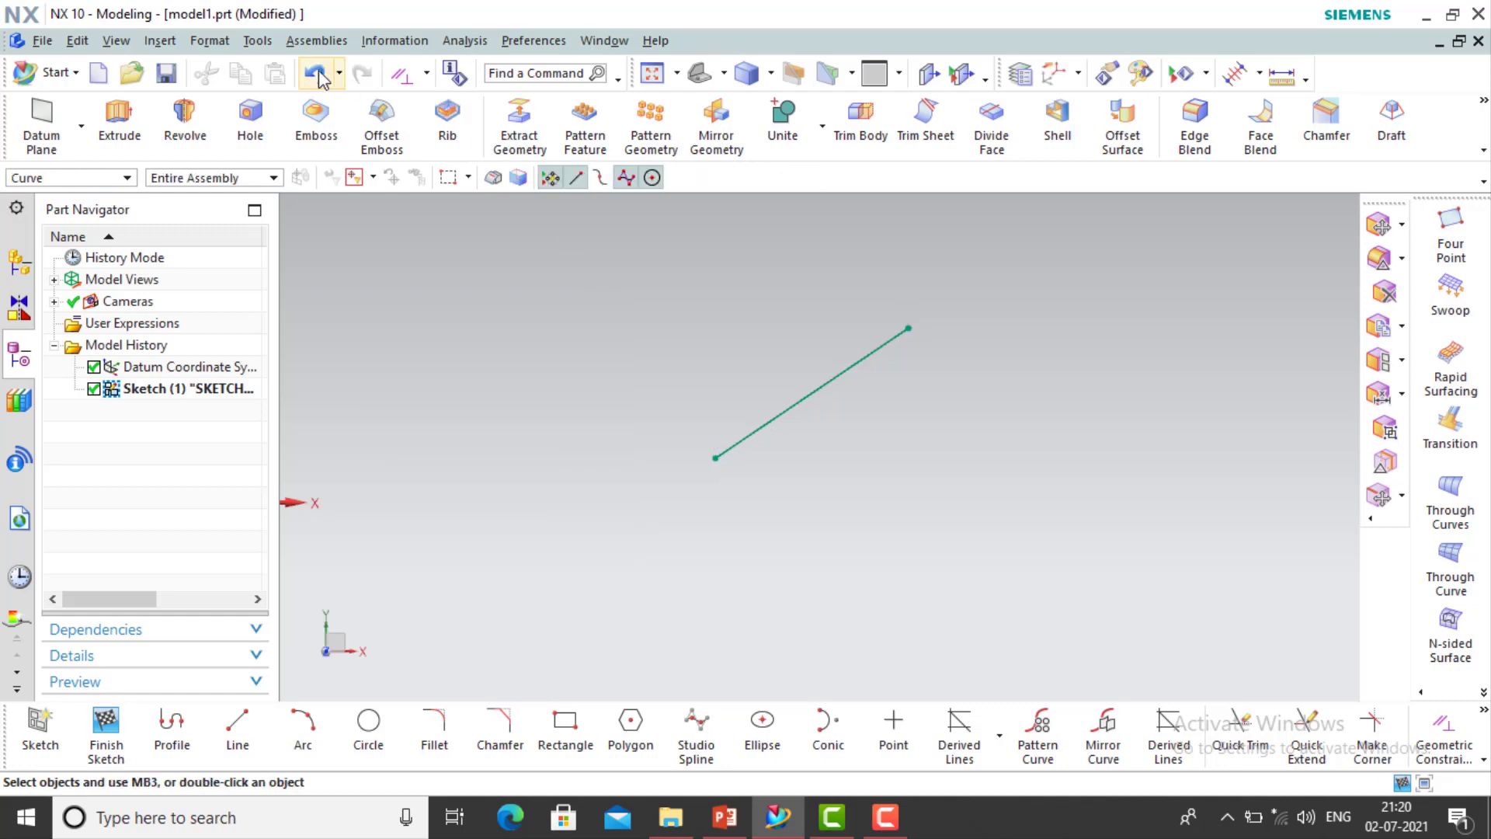
key(ctrl+z)
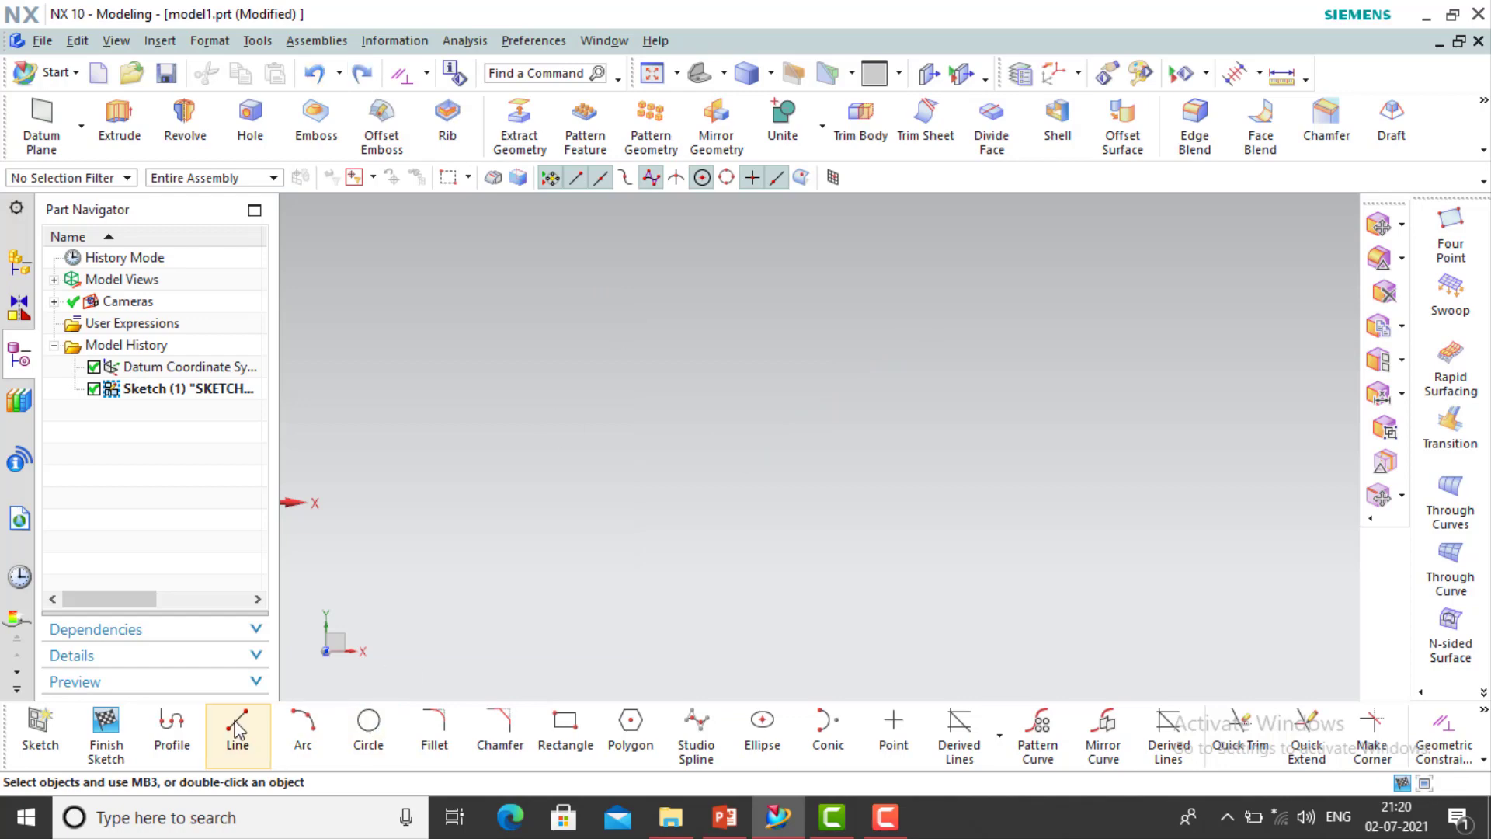
Draw a vertical line and a separate, shorter horizontal line to its right, starting above the vertical line's middle
click(238, 730)
click(626, 324)
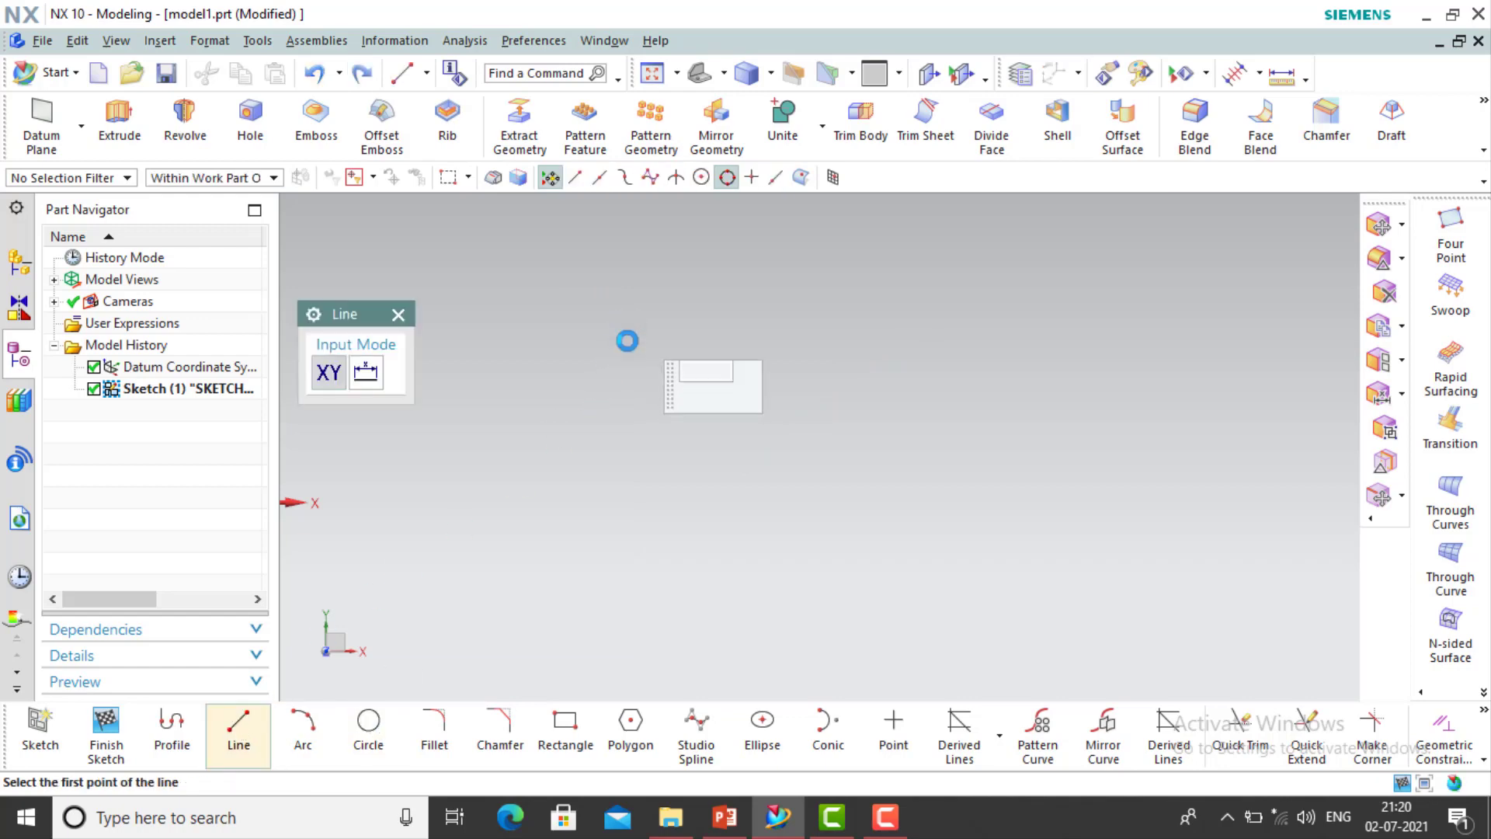
click(627, 557)
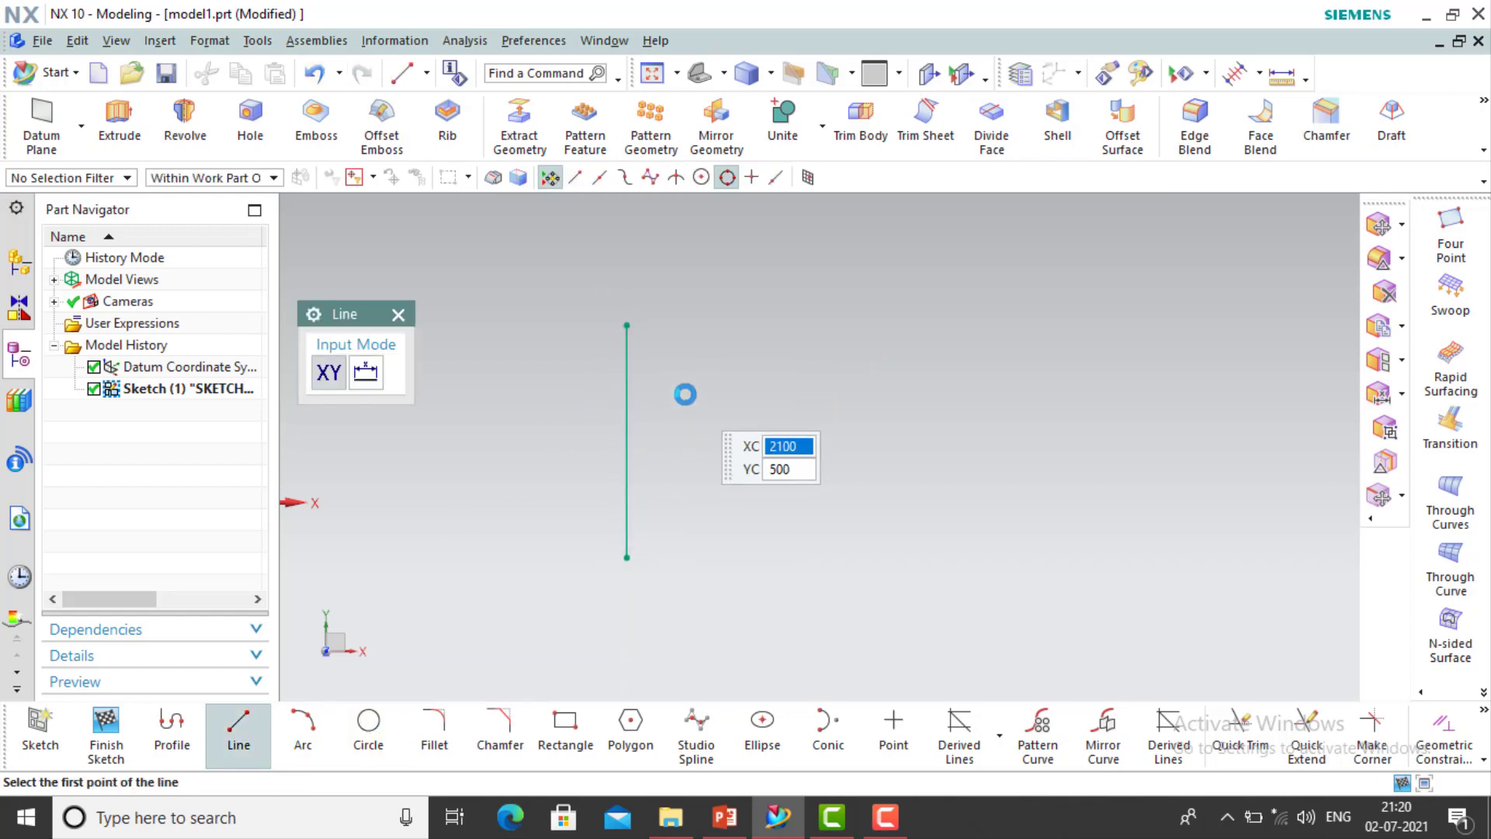
click(881, 391)
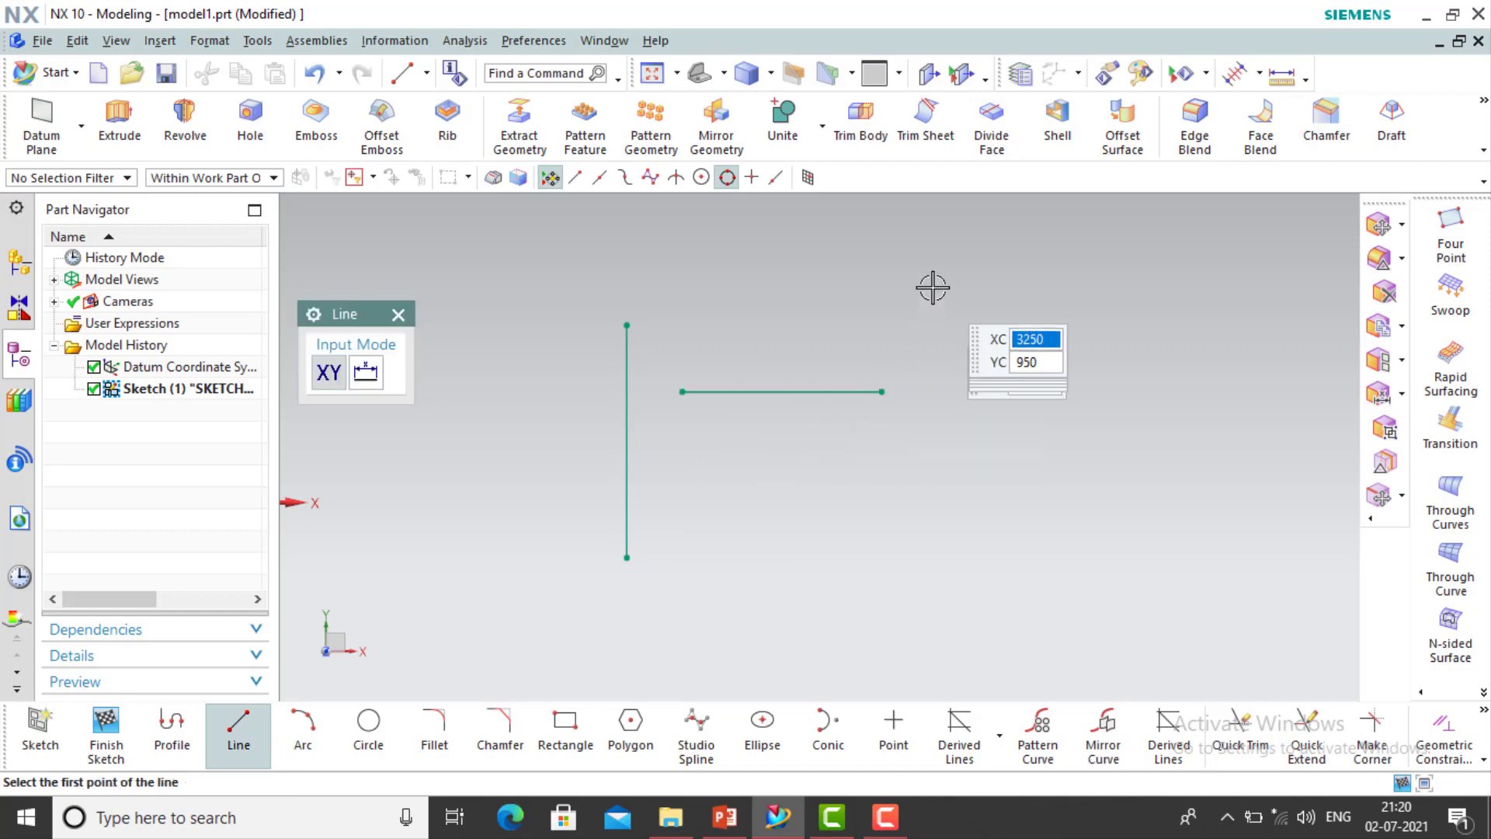
key(Escape)
Apply a Midpoint constraint between the vertical line and the horizontal line's left endpoint, and undo that constraint
key(c)
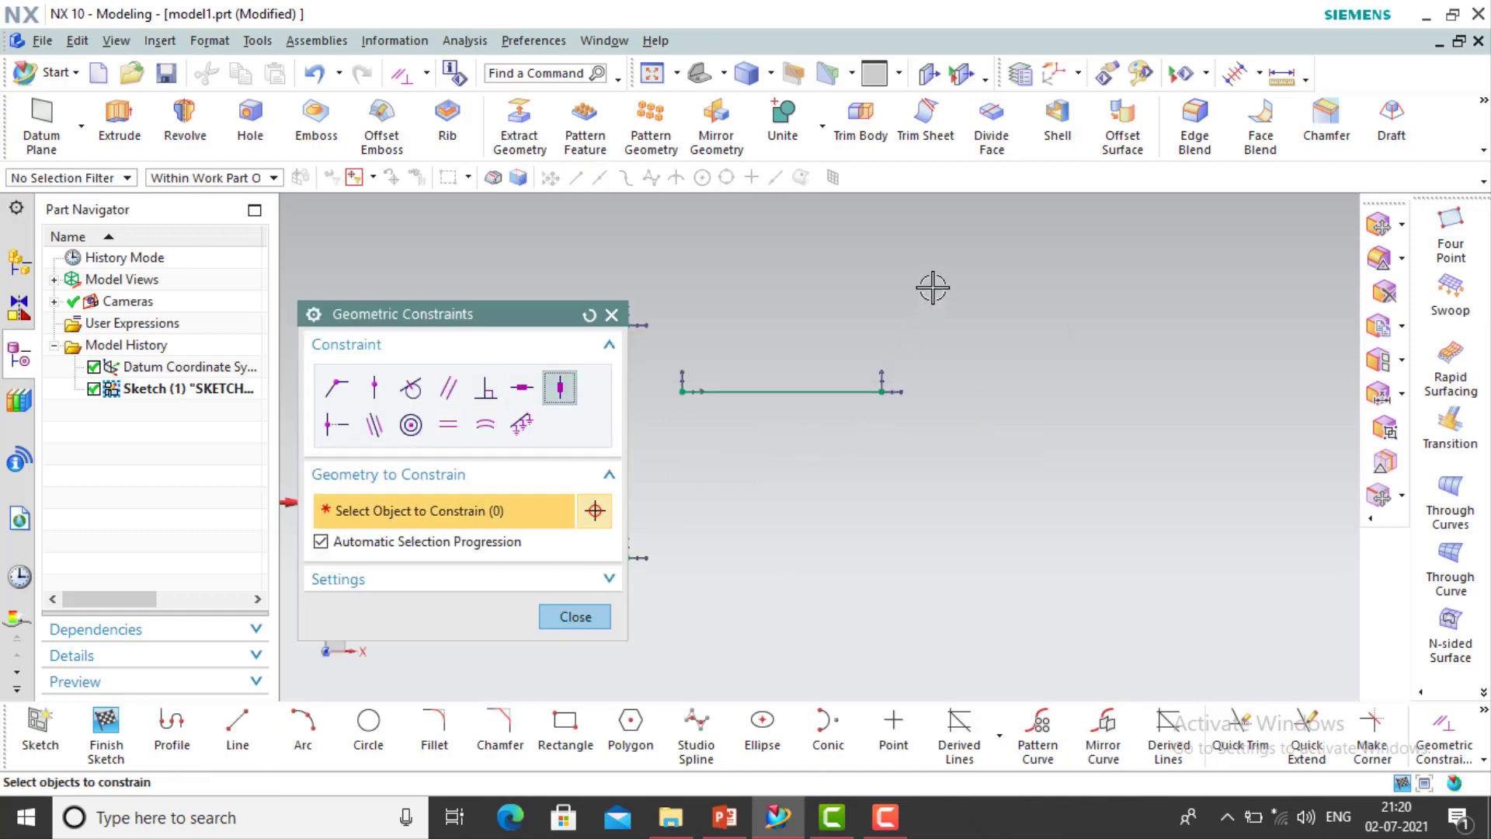
drag(369, 310, 346, 279)
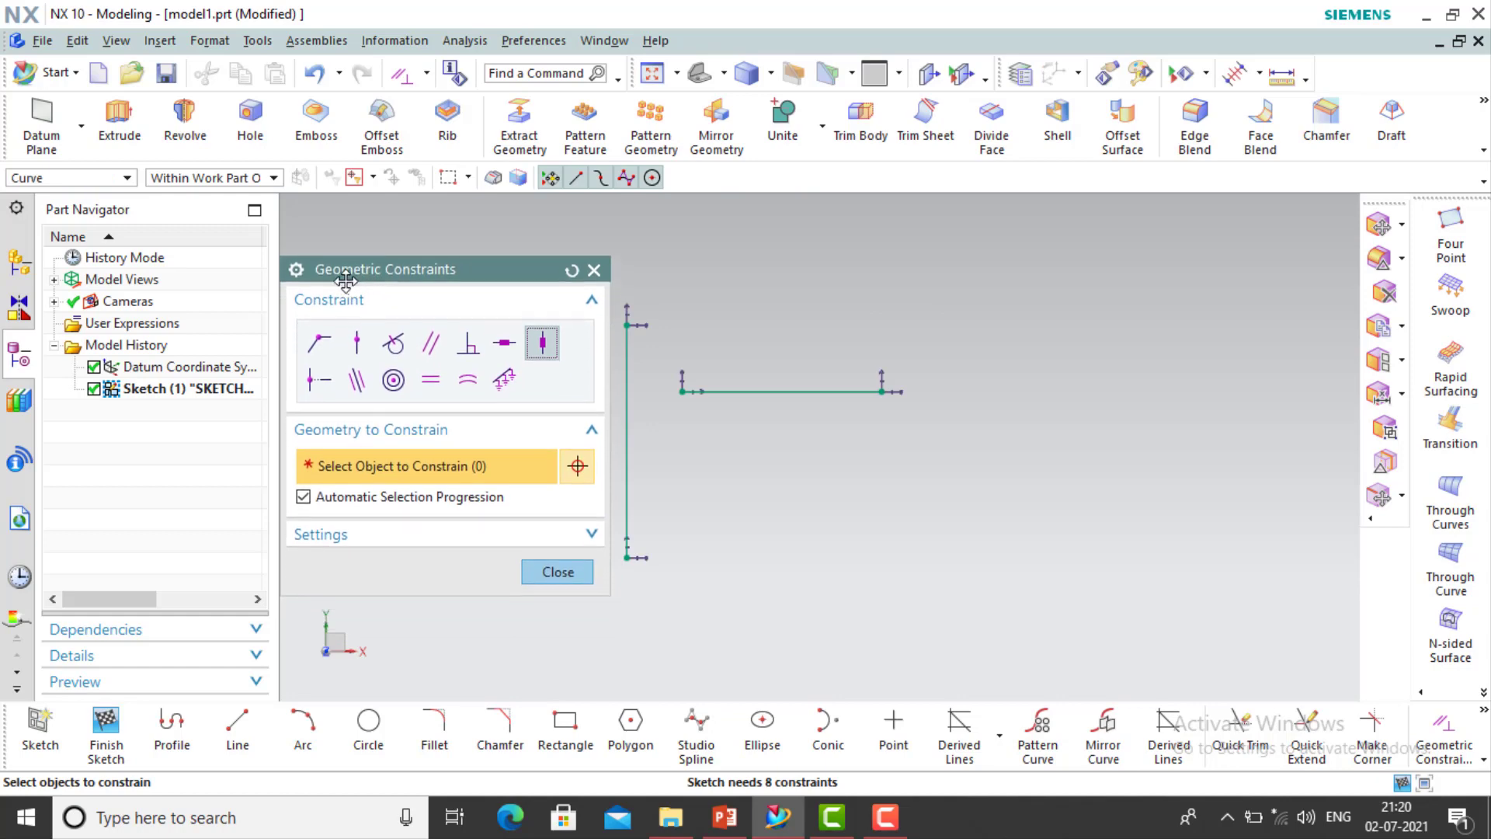
mouse_move(686, 479)
shift+middle_down()
mouse_move(809, 513)
mouse_move(849, 507)
shift+middle_up()
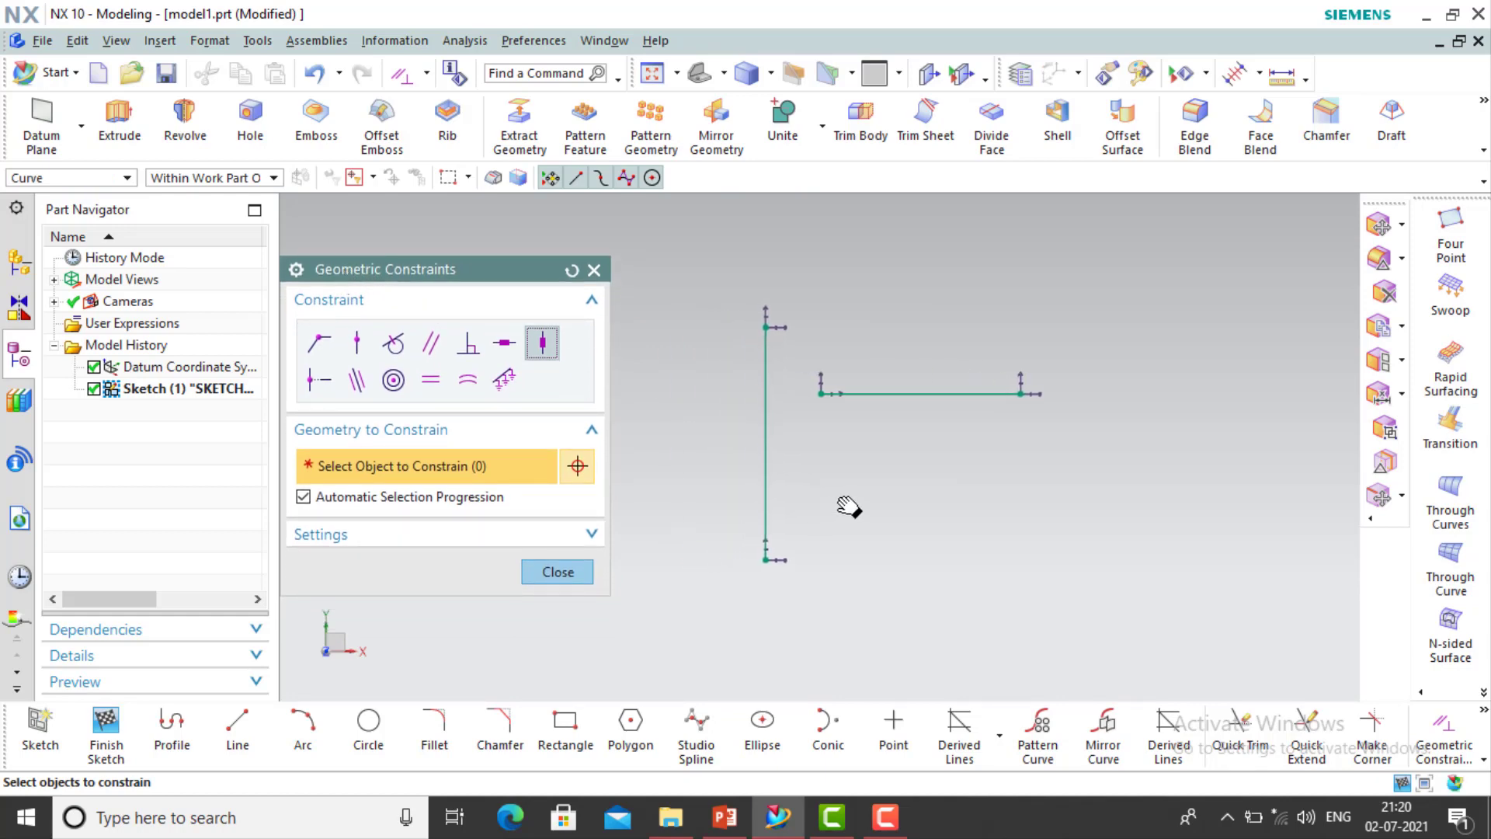
click(315, 389)
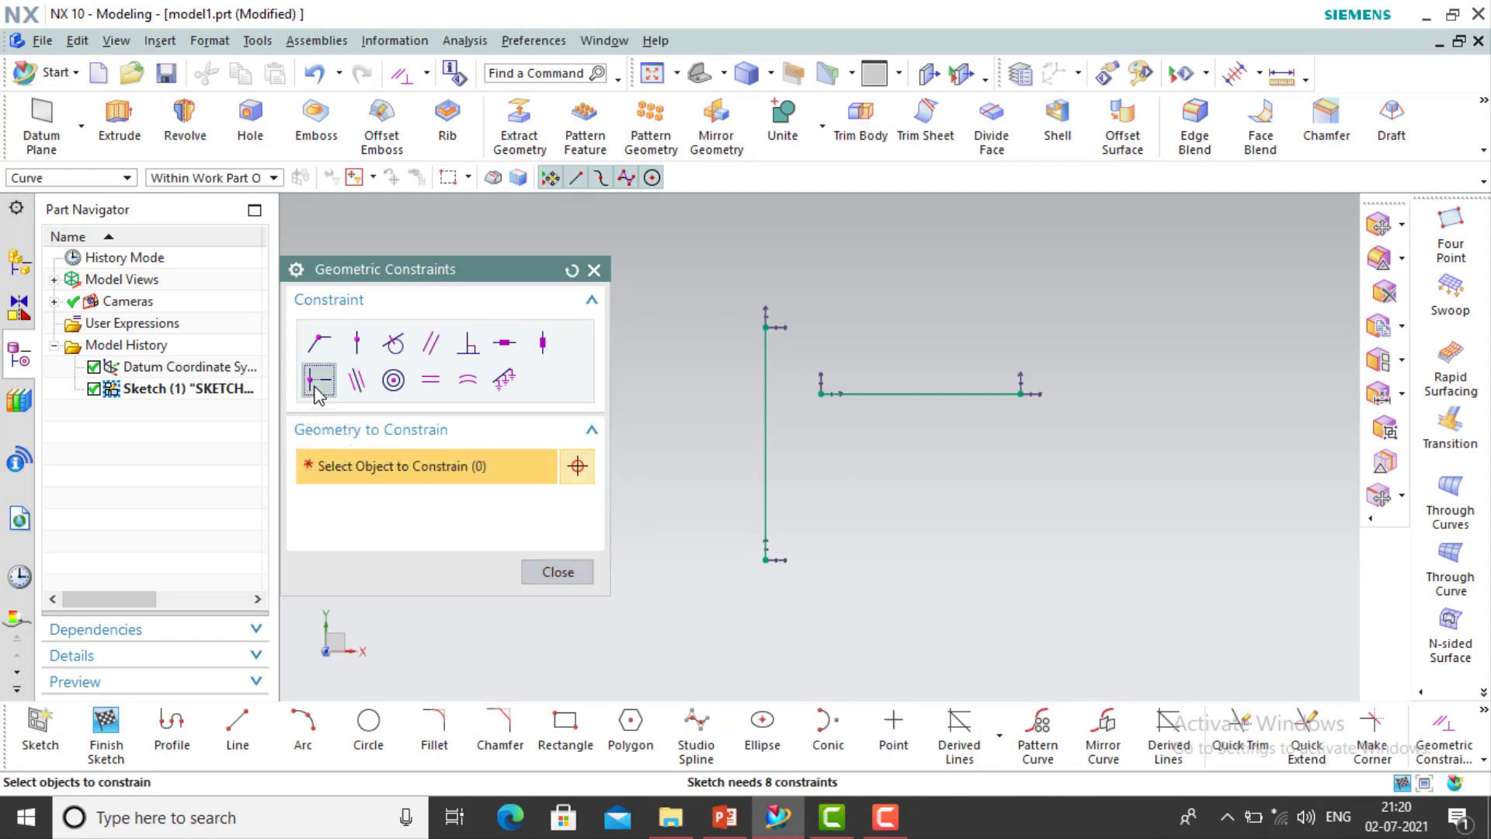
click(764, 465)
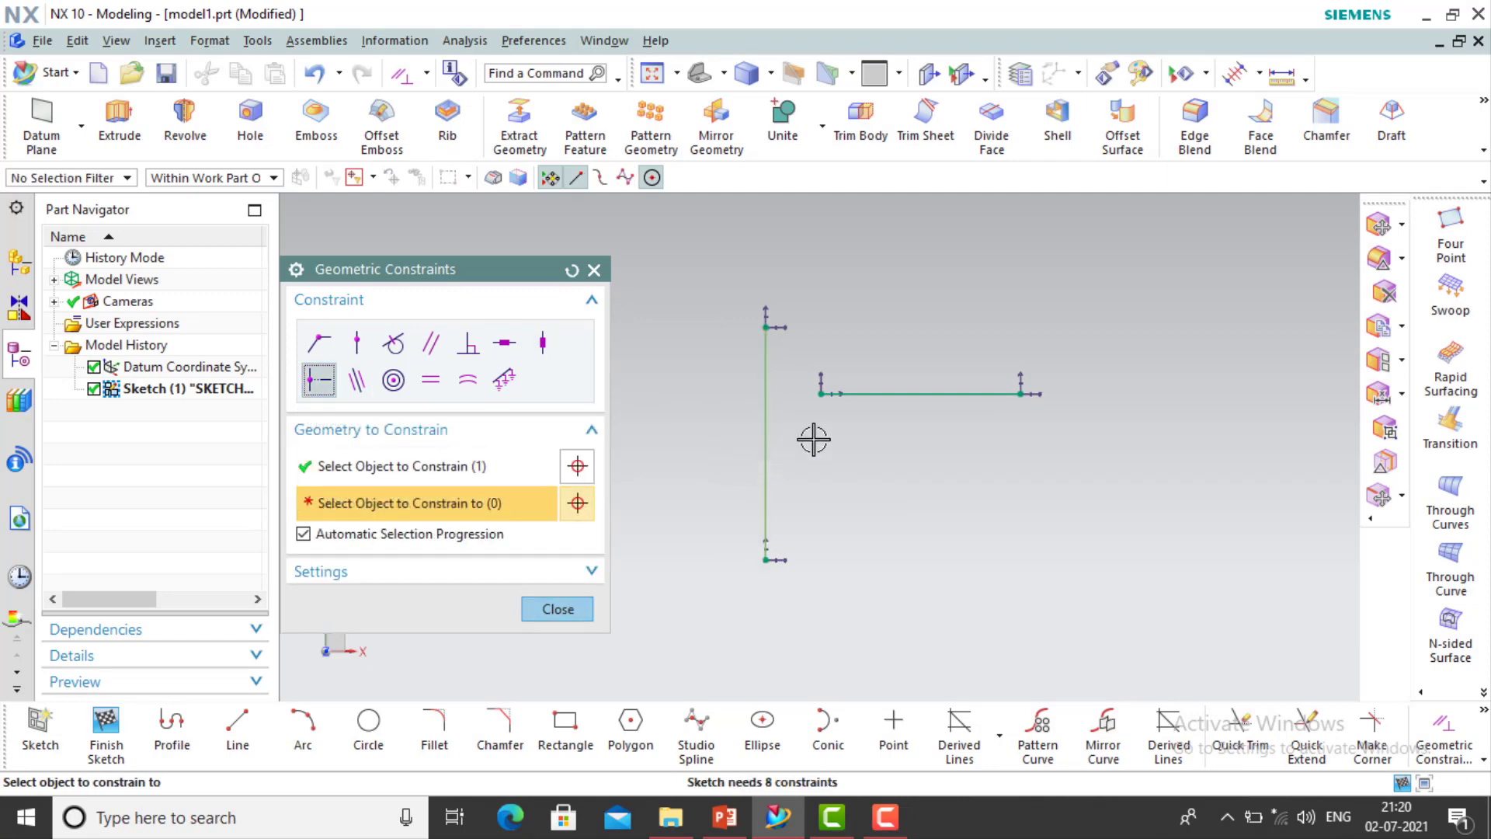
click(819, 396)
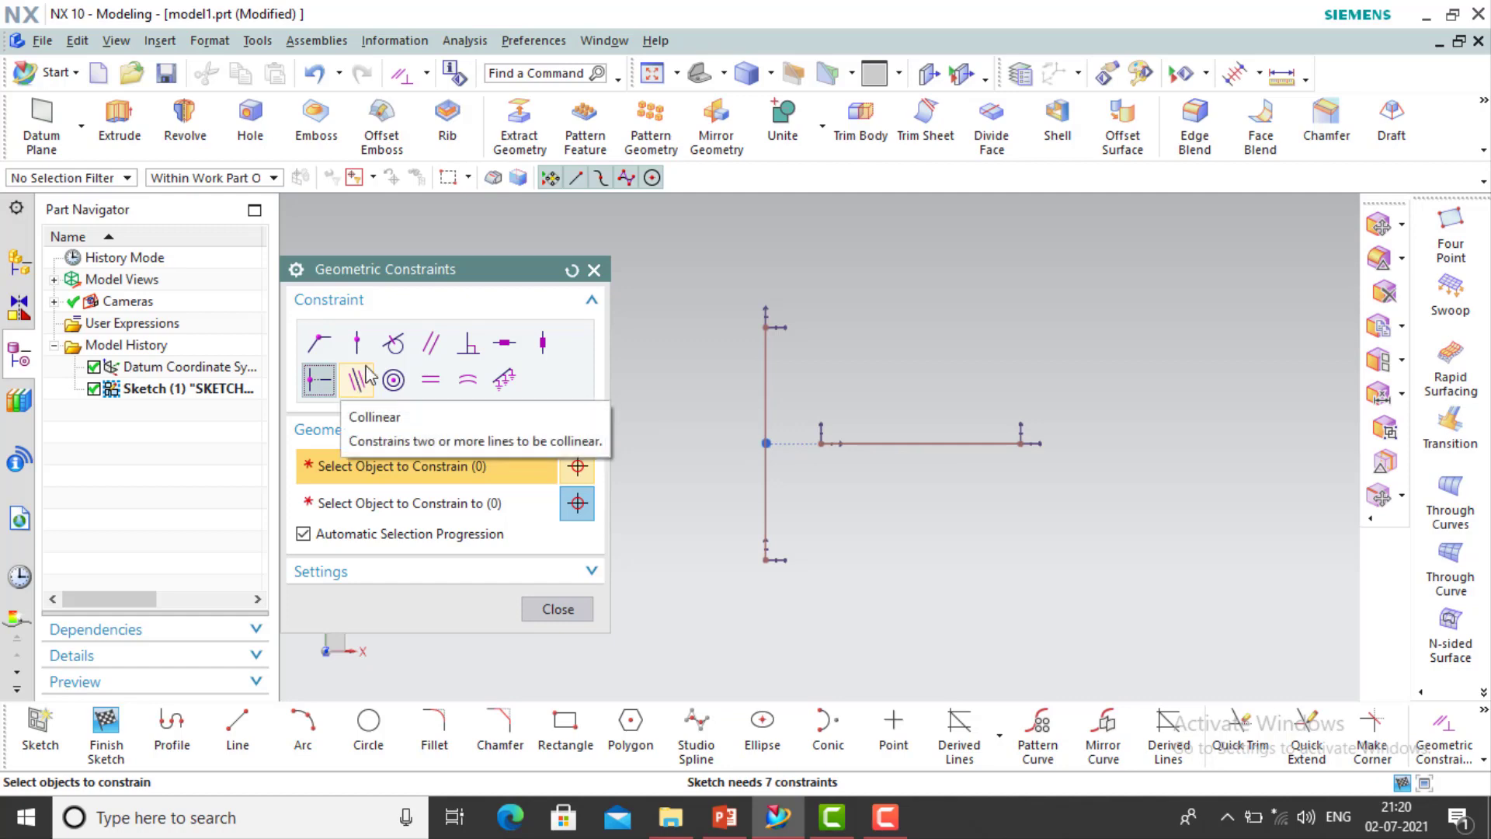
click(308, 79)
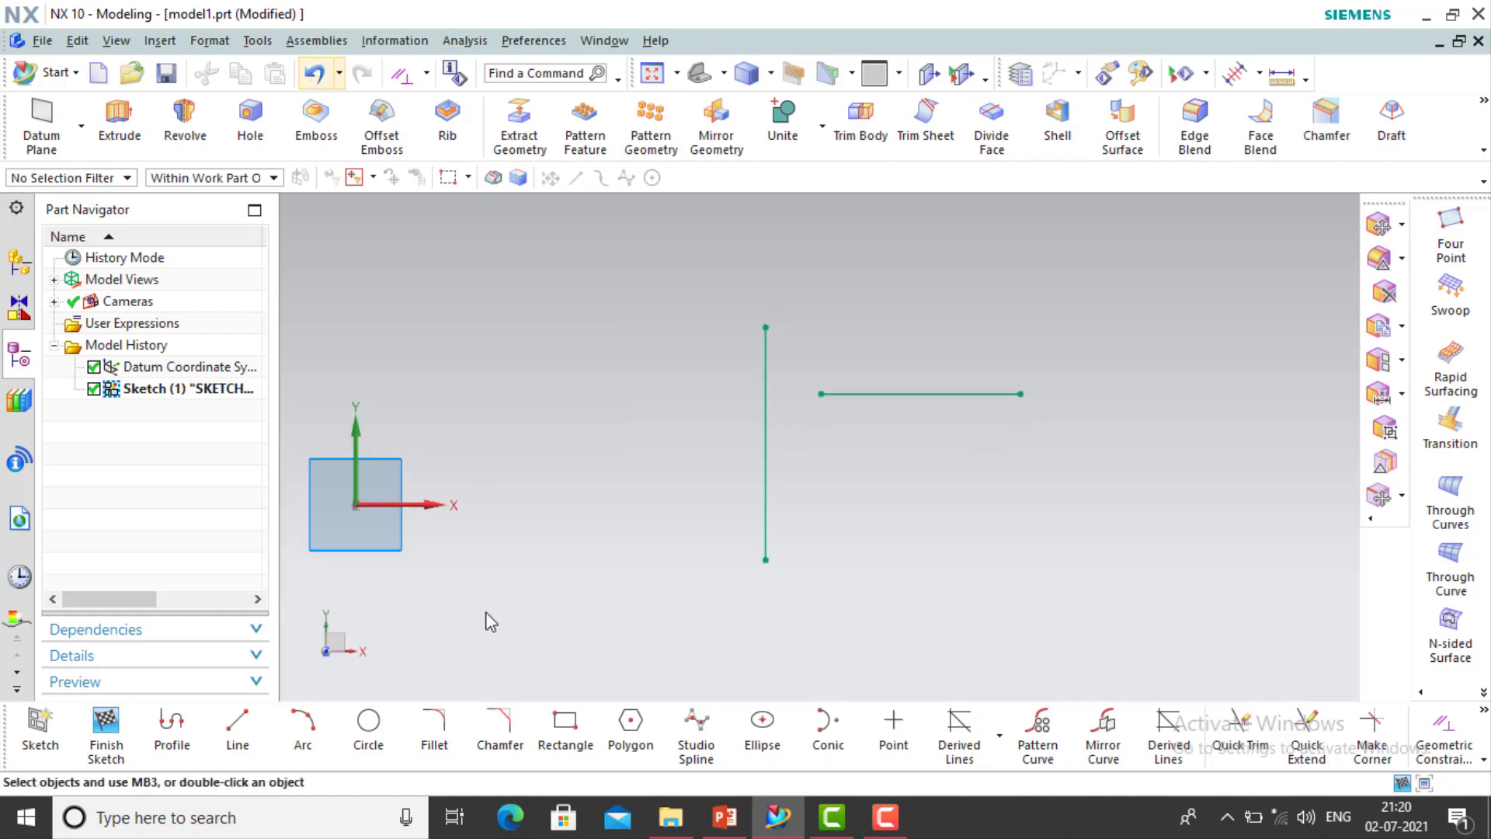
Remove both lines with Quick Trim, and draw two short horizontal lines, the second one lower and further right
key(t)
drag(949, 342, 724, 449)
click(238, 734)
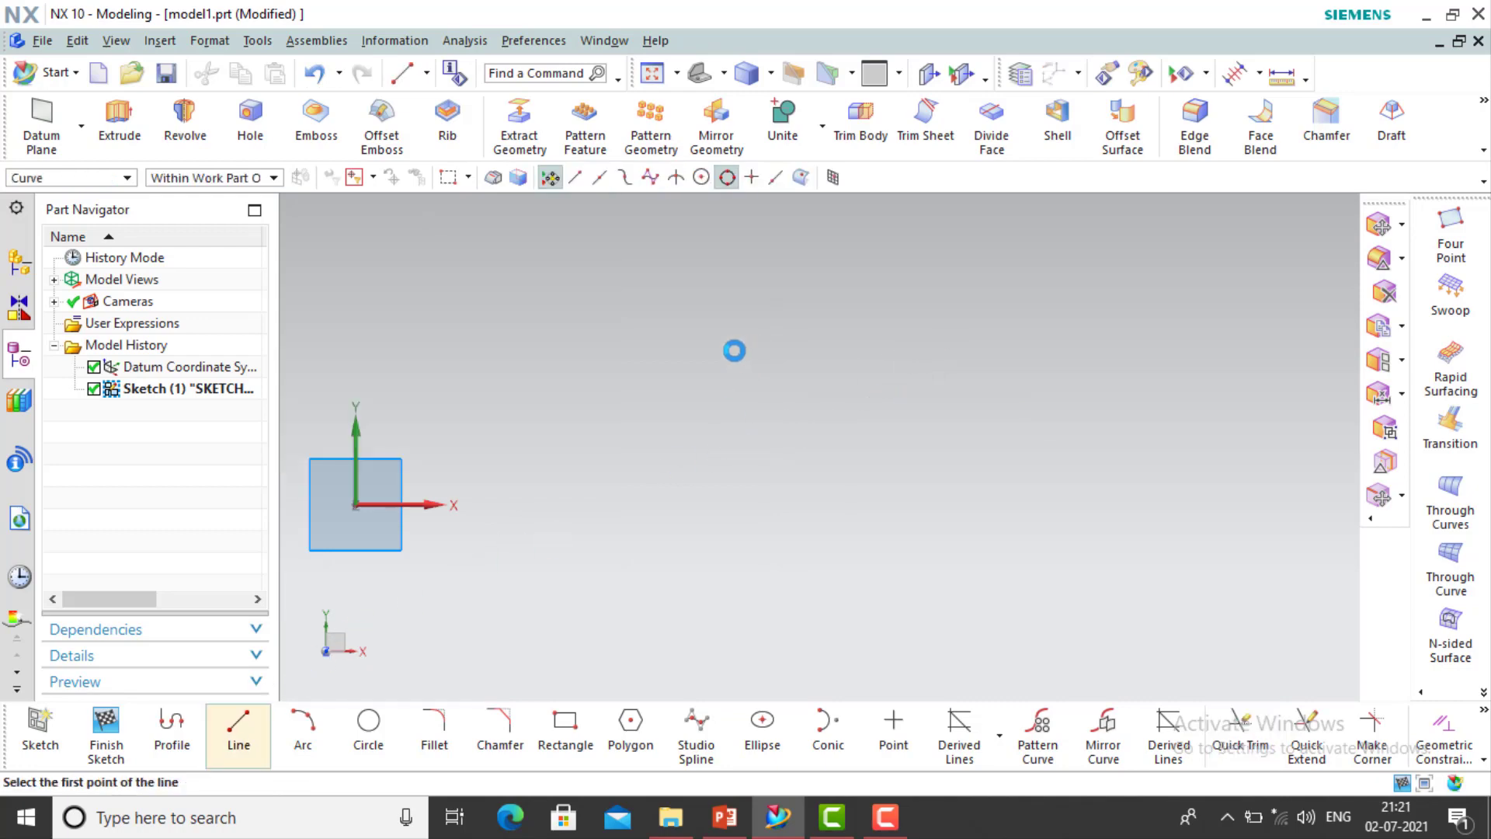
click(735, 350)
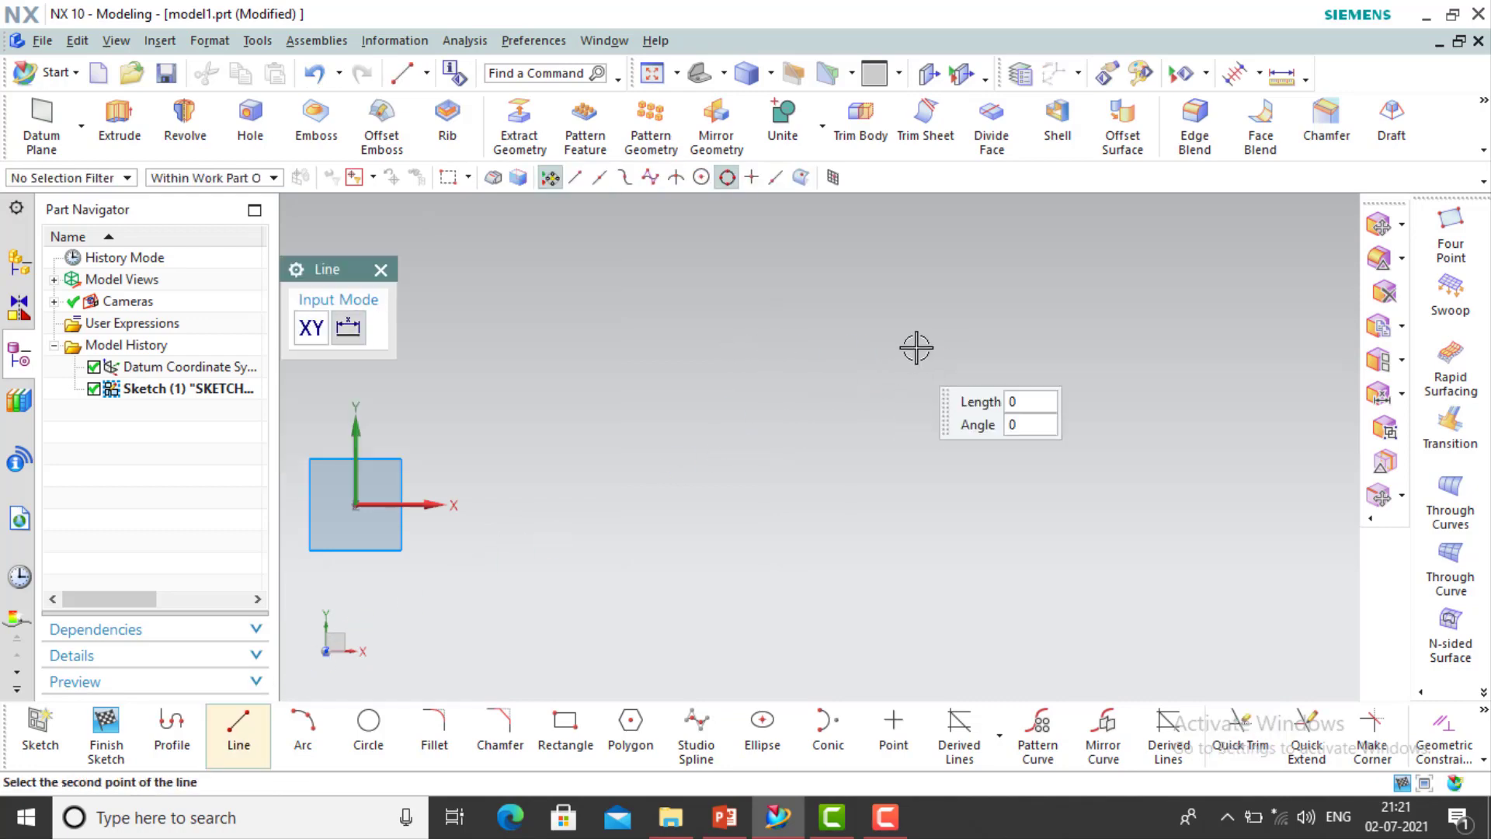
click(871, 347)
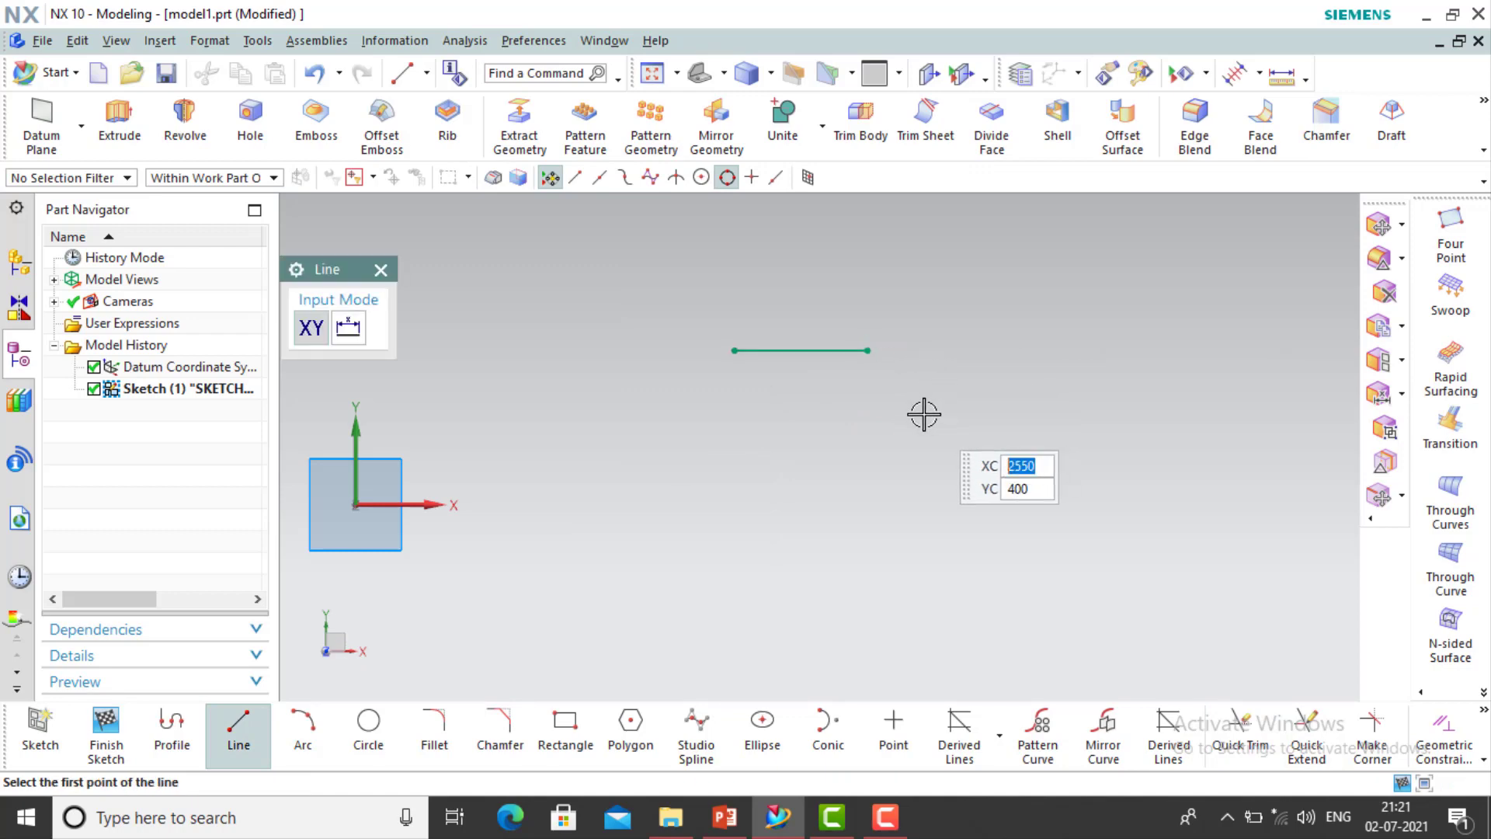
click(922, 415)
click(1021, 415)
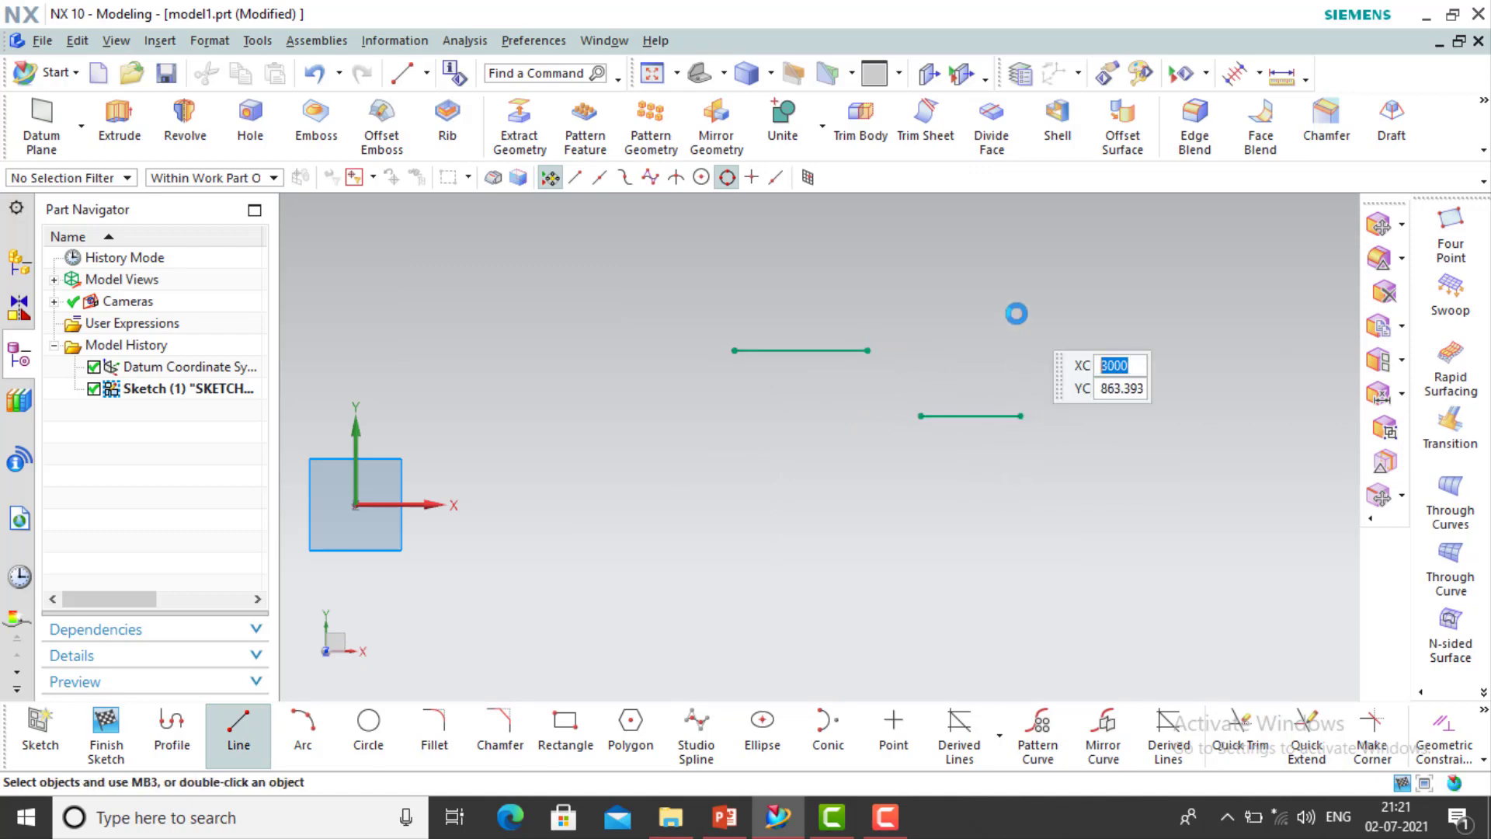
key(Escape)
Apply a Collinear constraint between the two short horizontal lines, and undo that constraint
key(c)
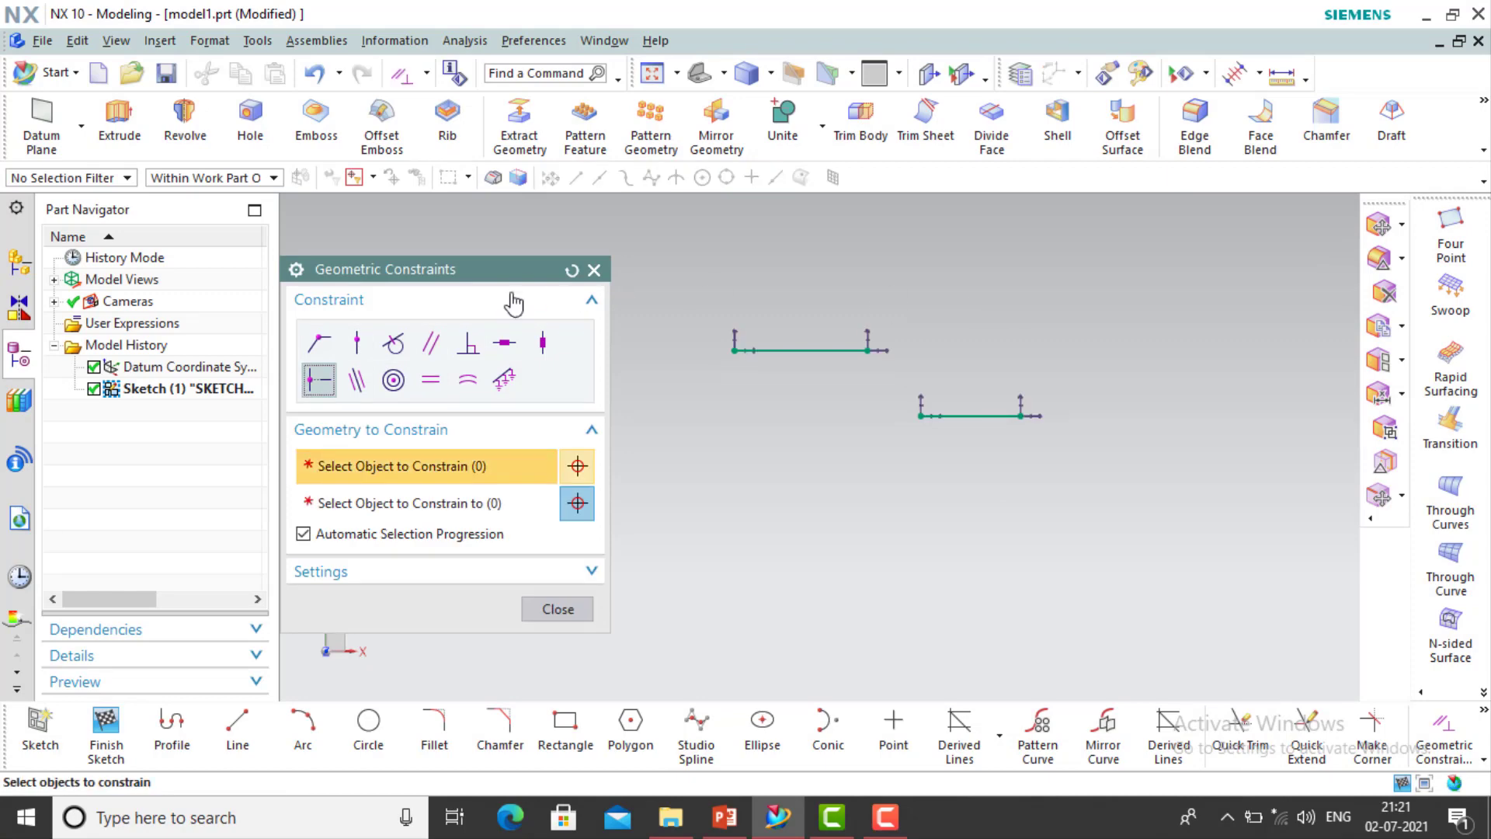
drag(511, 247, 536, 224)
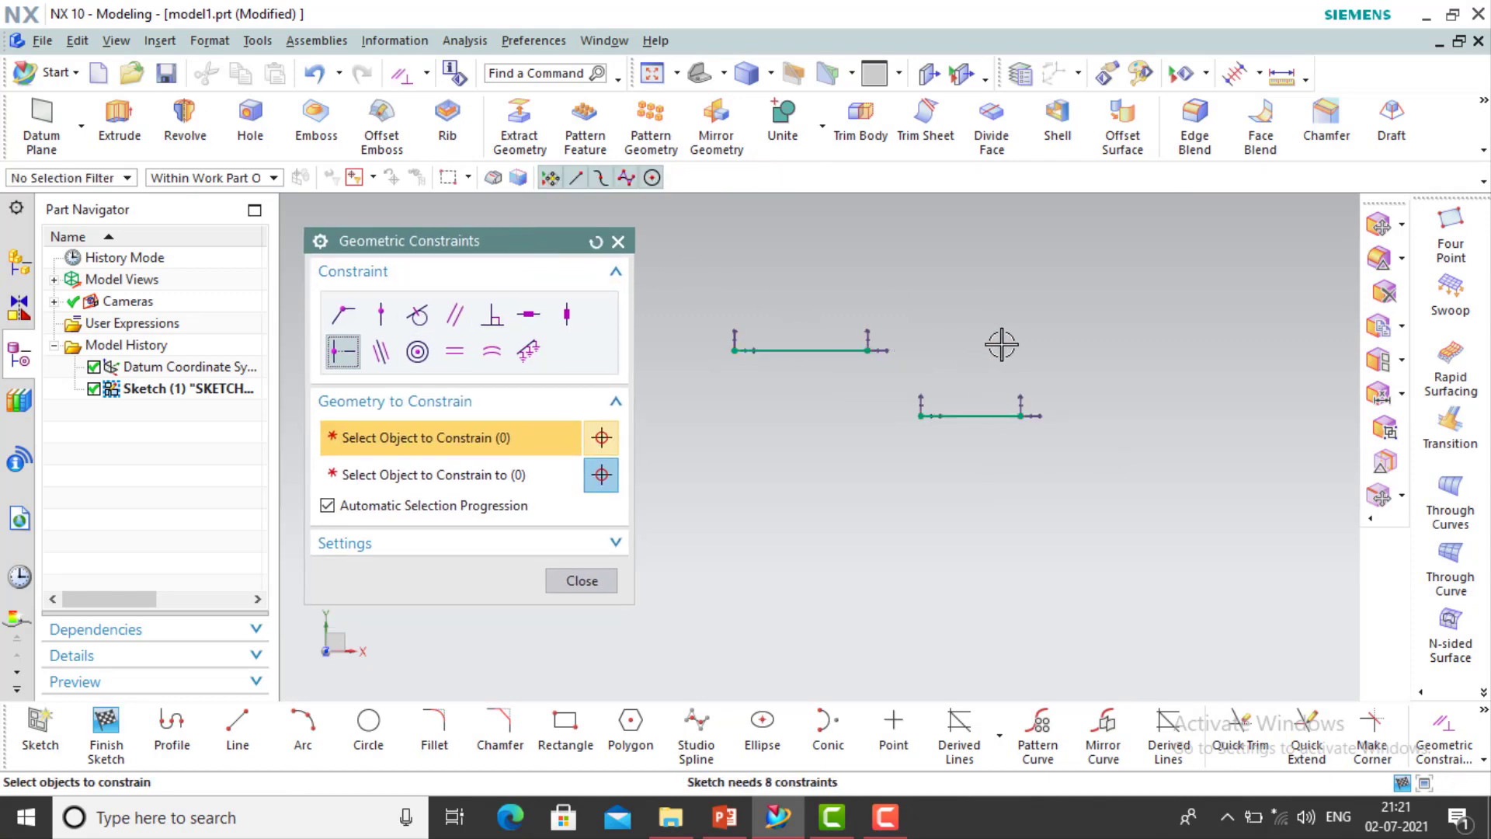
click(386, 359)
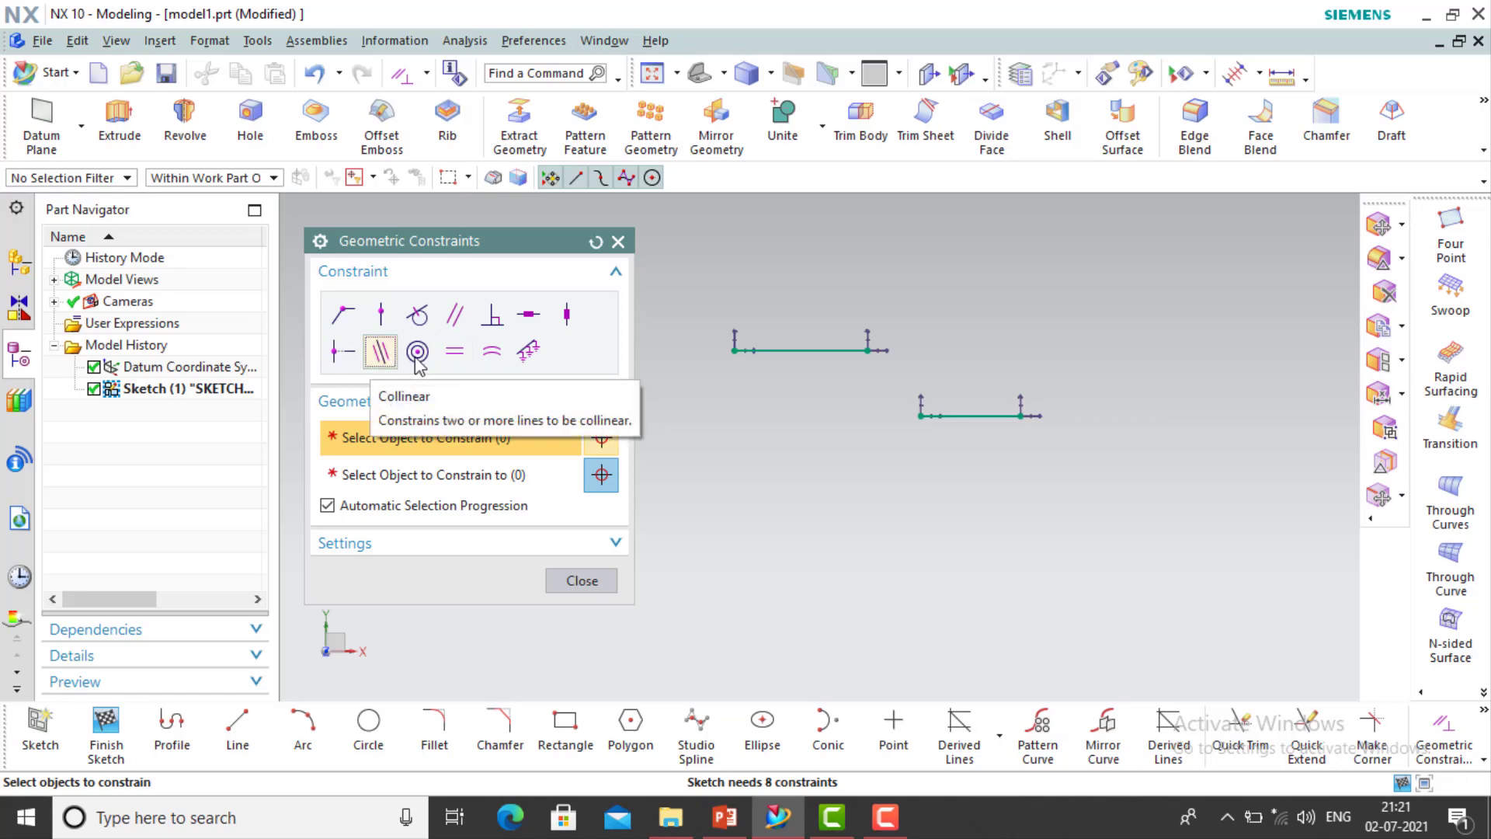
click(786, 349)
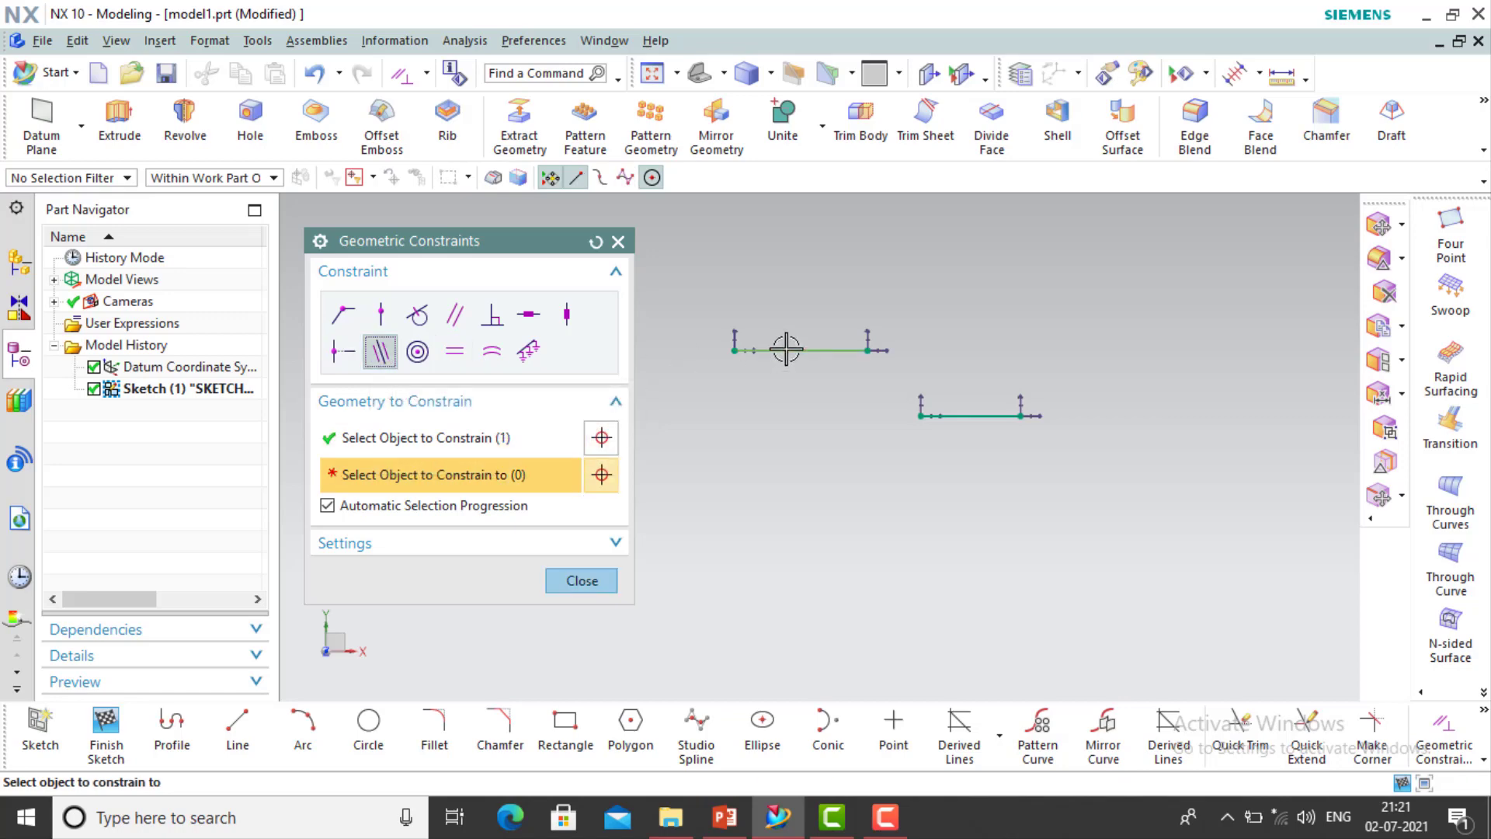
click(986, 407)
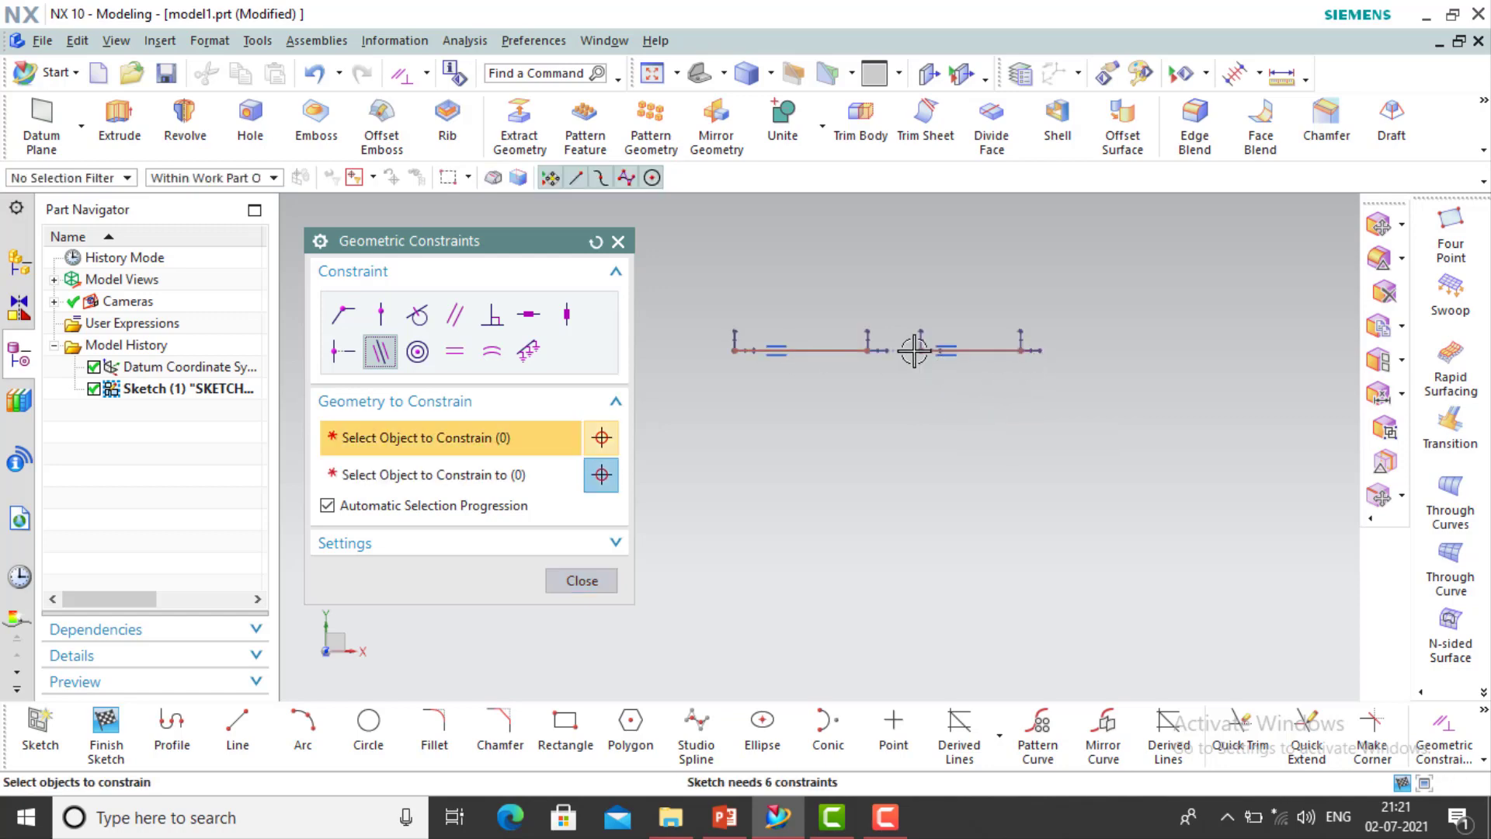
click(315, 75)
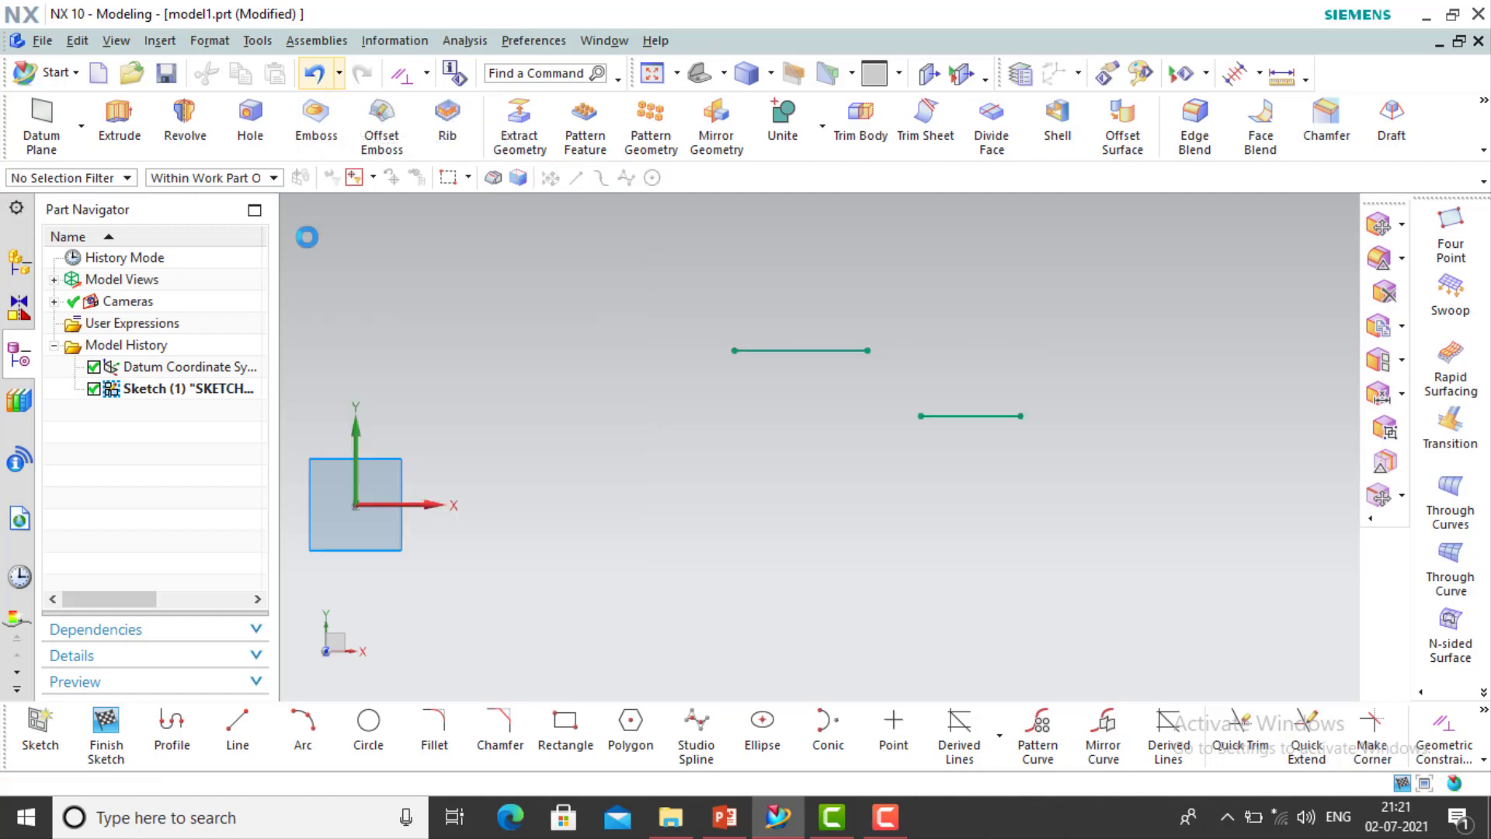
Remove both horizontal lines with Quick Trim, and draw a small circle and a larger circle below and left of it
key(t)
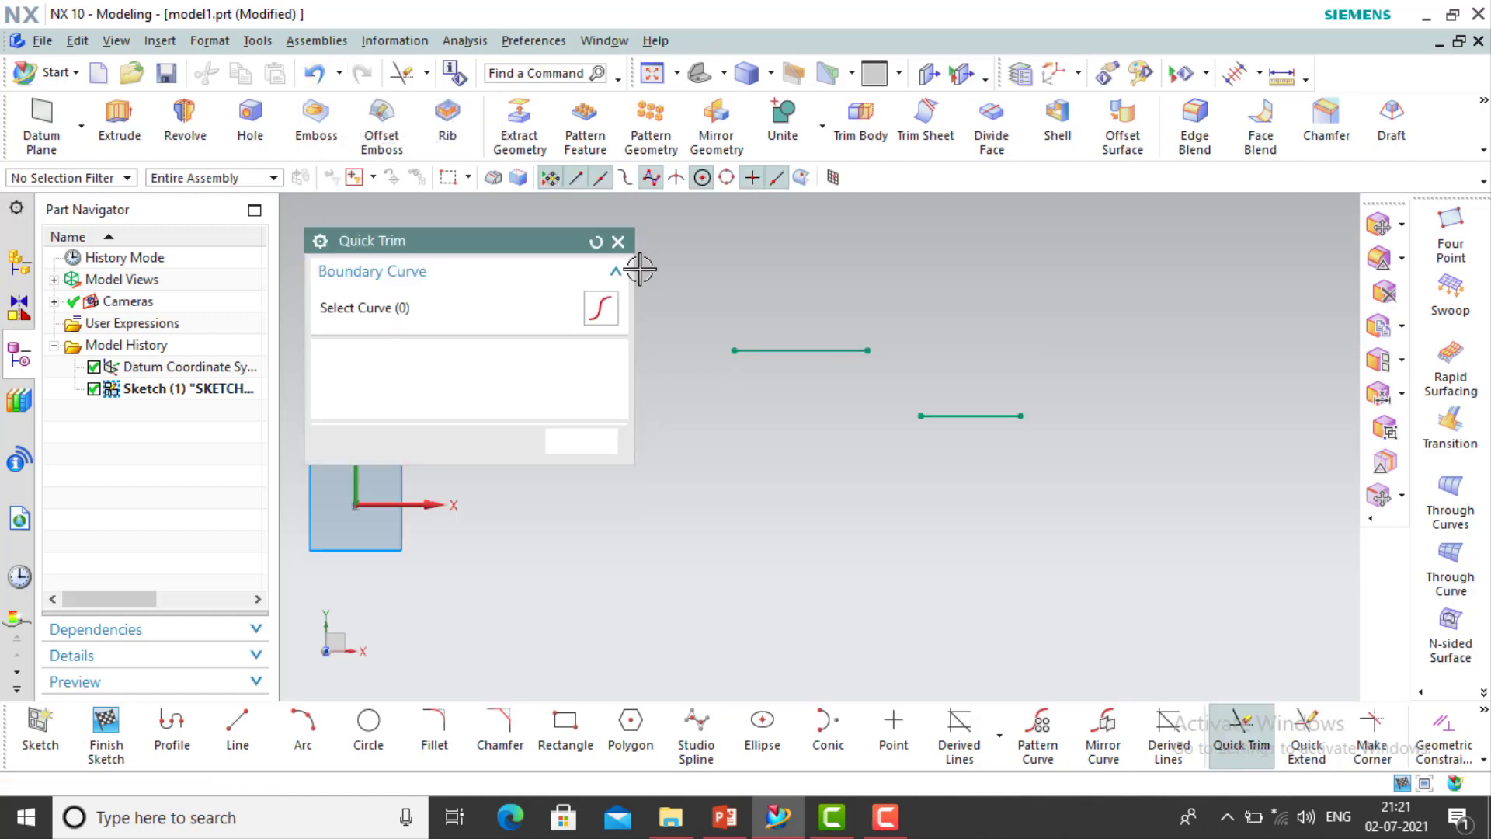
drag(951, 405, 994, 439)
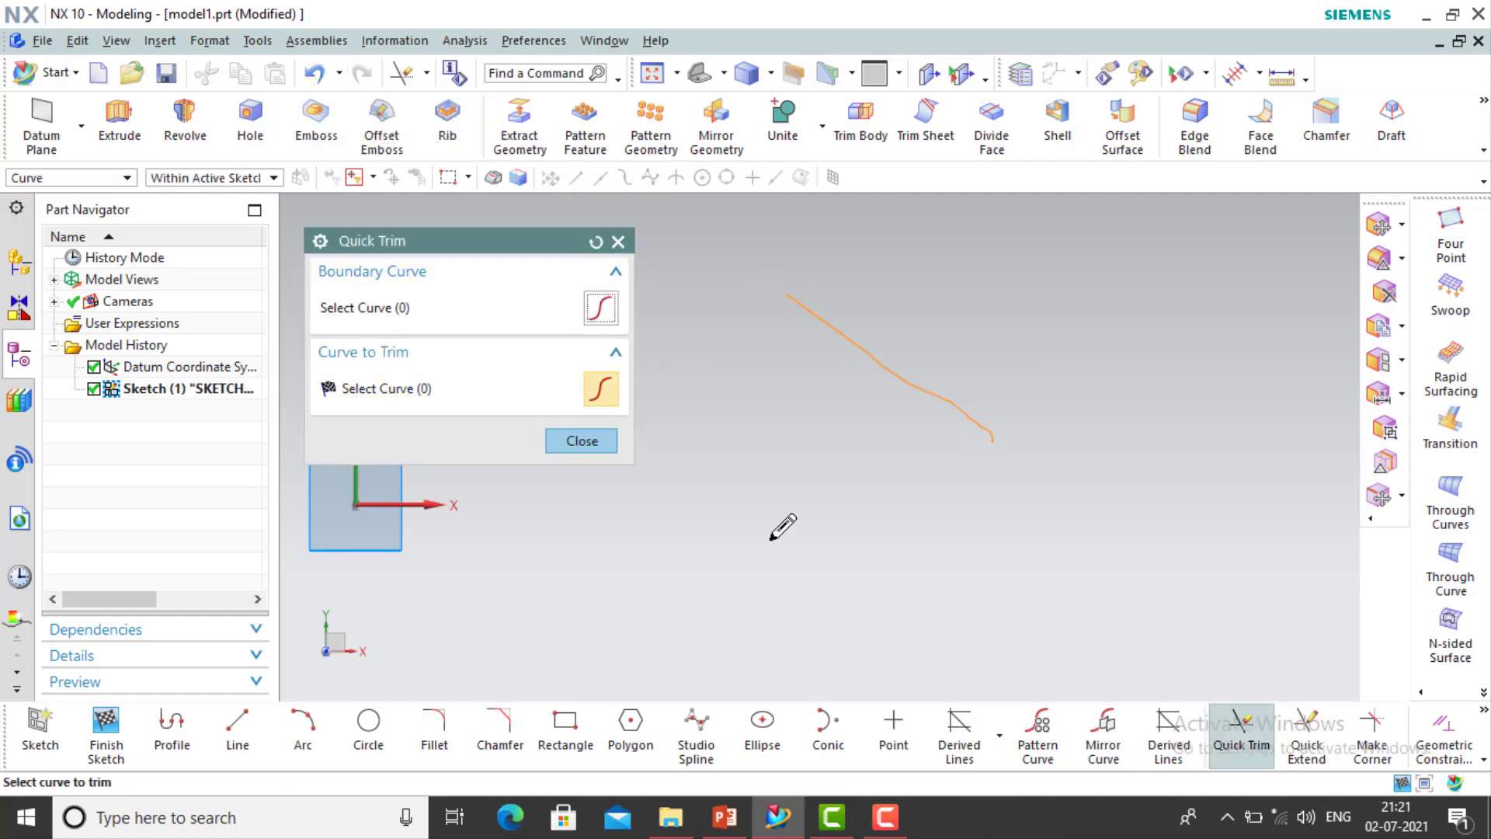
click(373, 739)
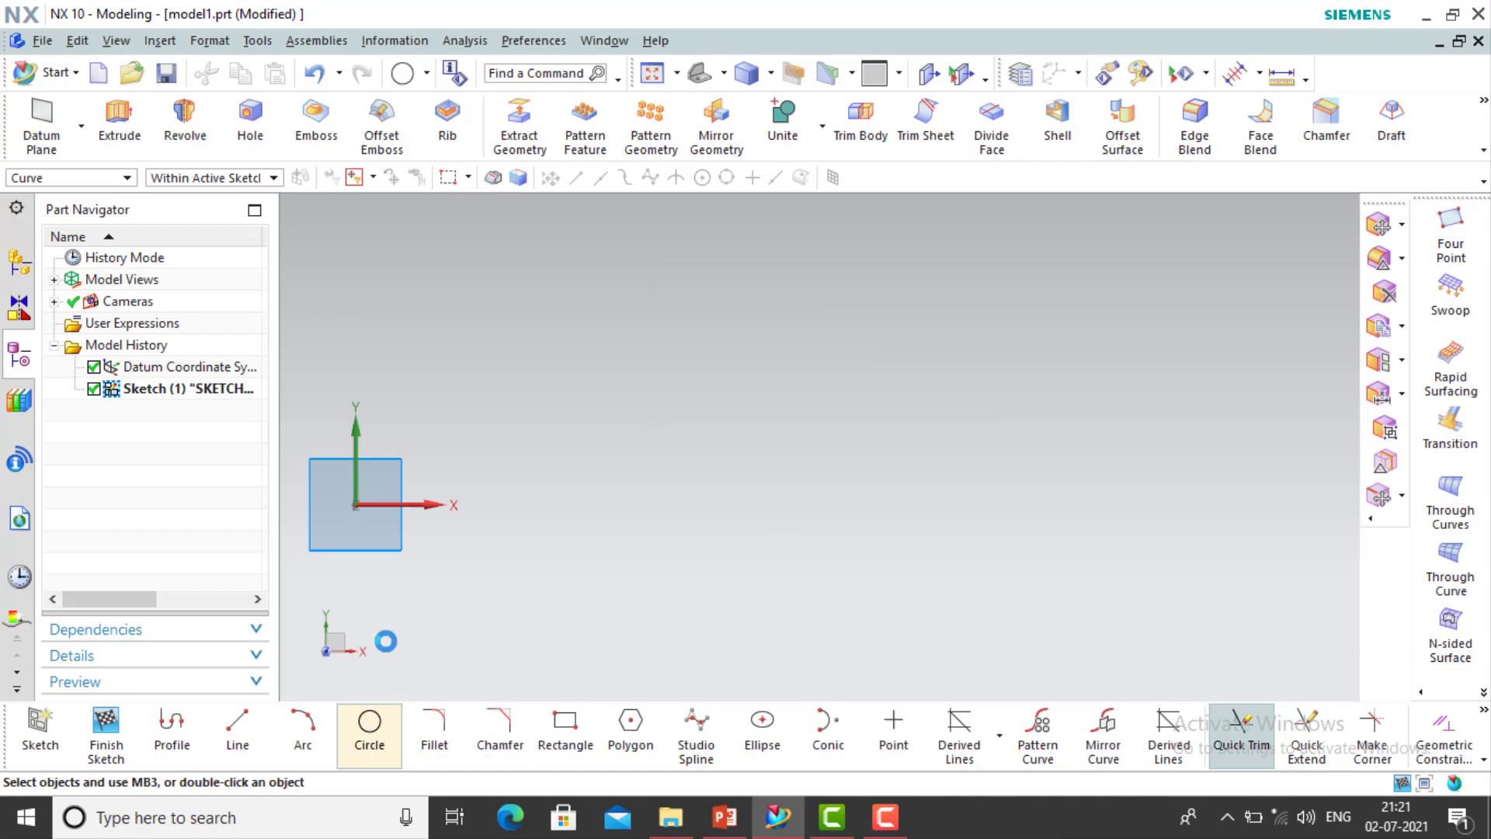
click(925, 357)
click(903, 381)
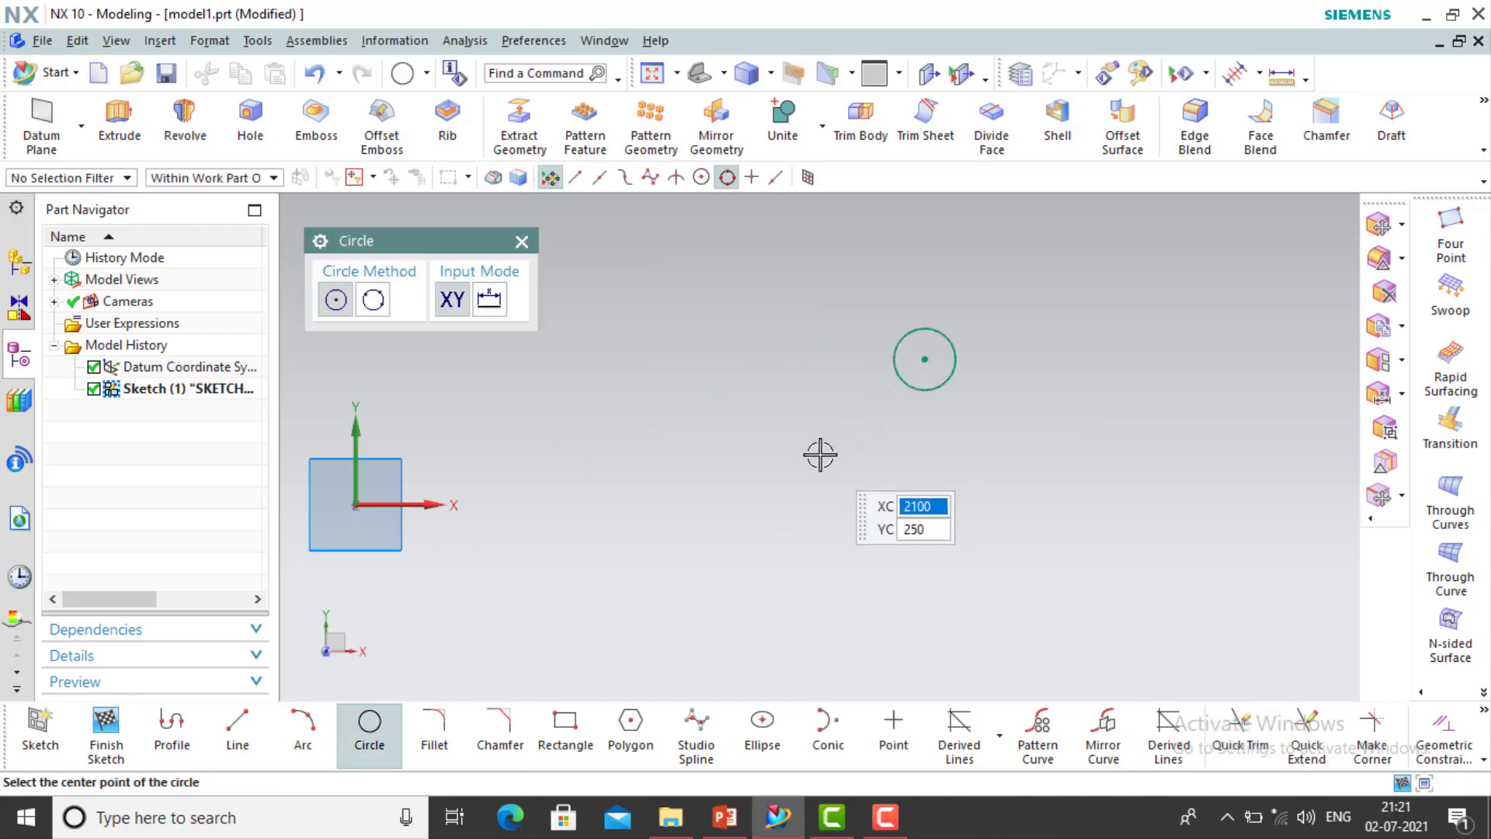
click(819, 454)
click(788, 491)
key(Escape)
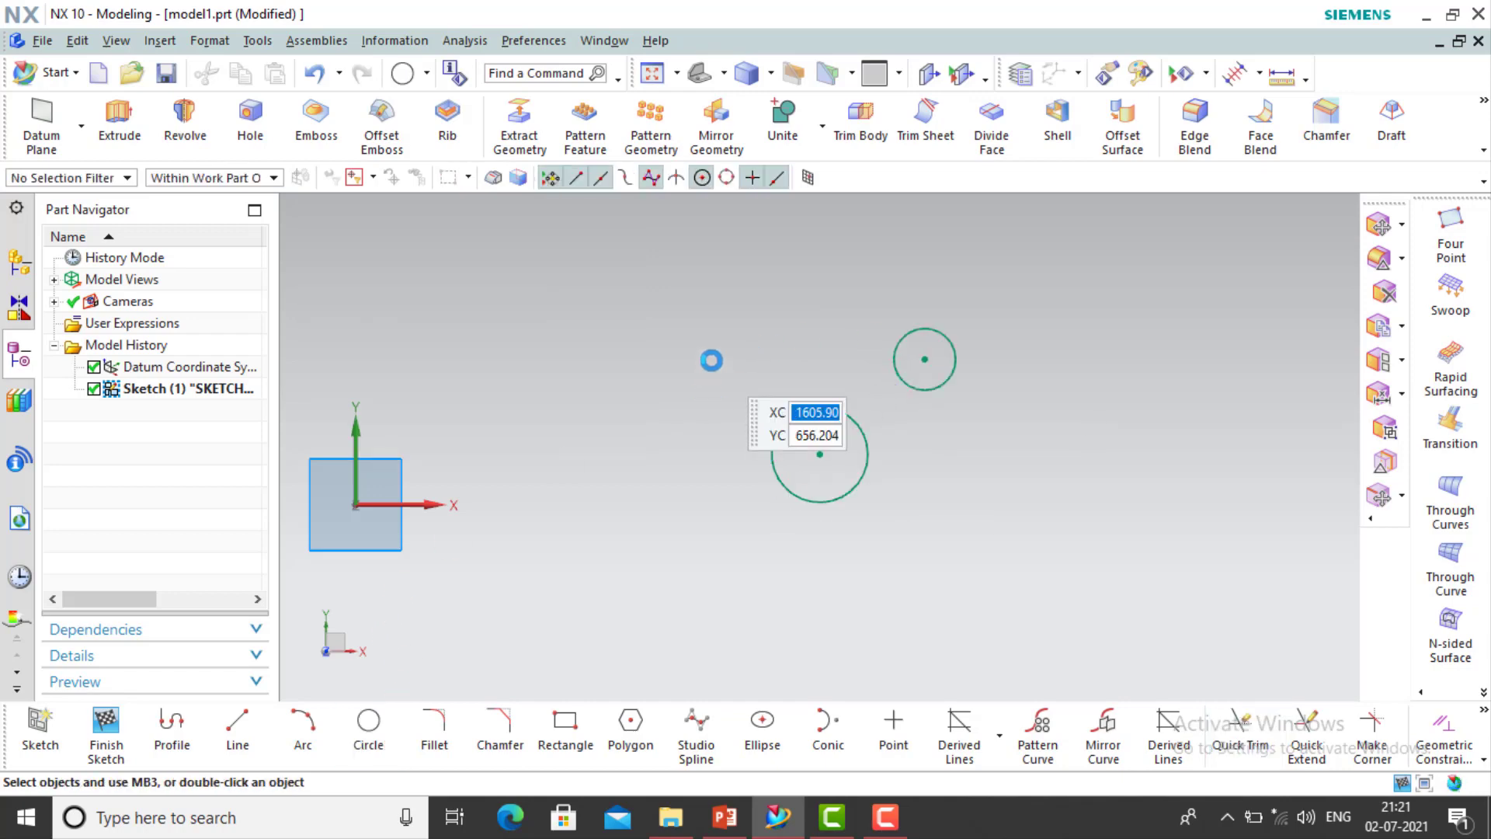
Apply a Concentric constraint between the larger circle and the small circle, and undo that constraint
key(c)
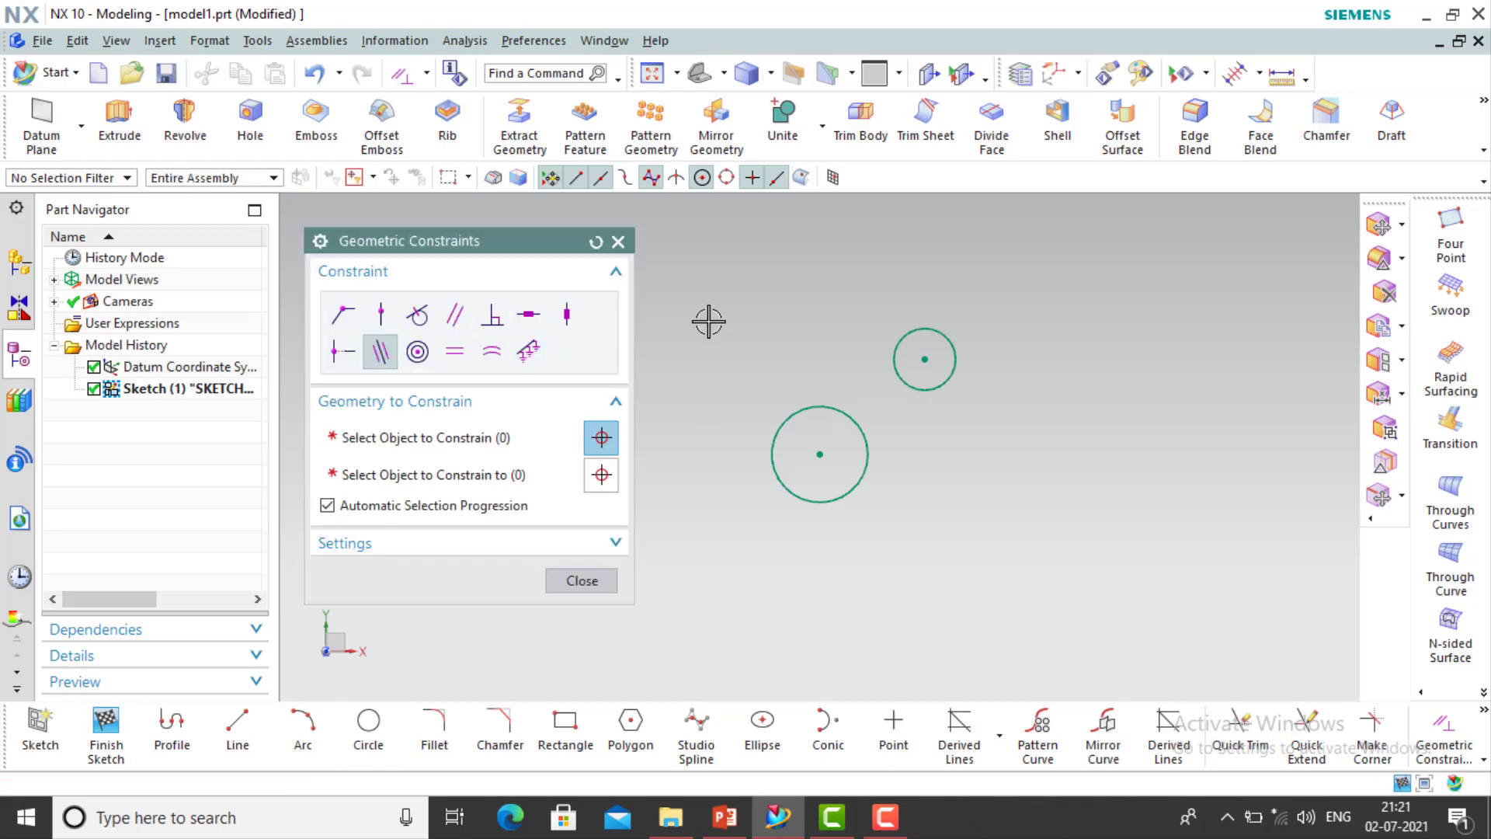
click(418, 352)
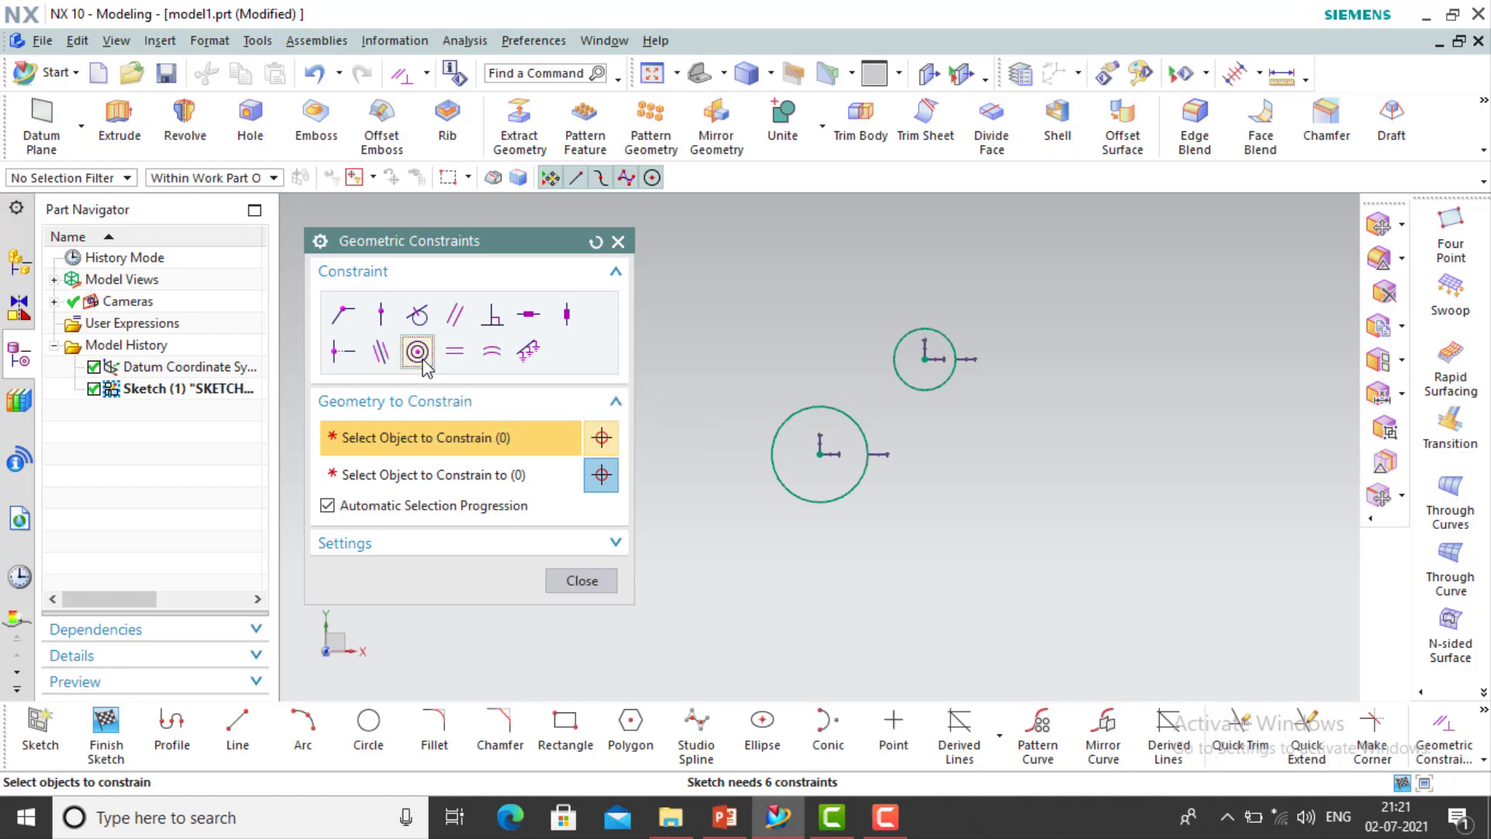
click(799, 404)
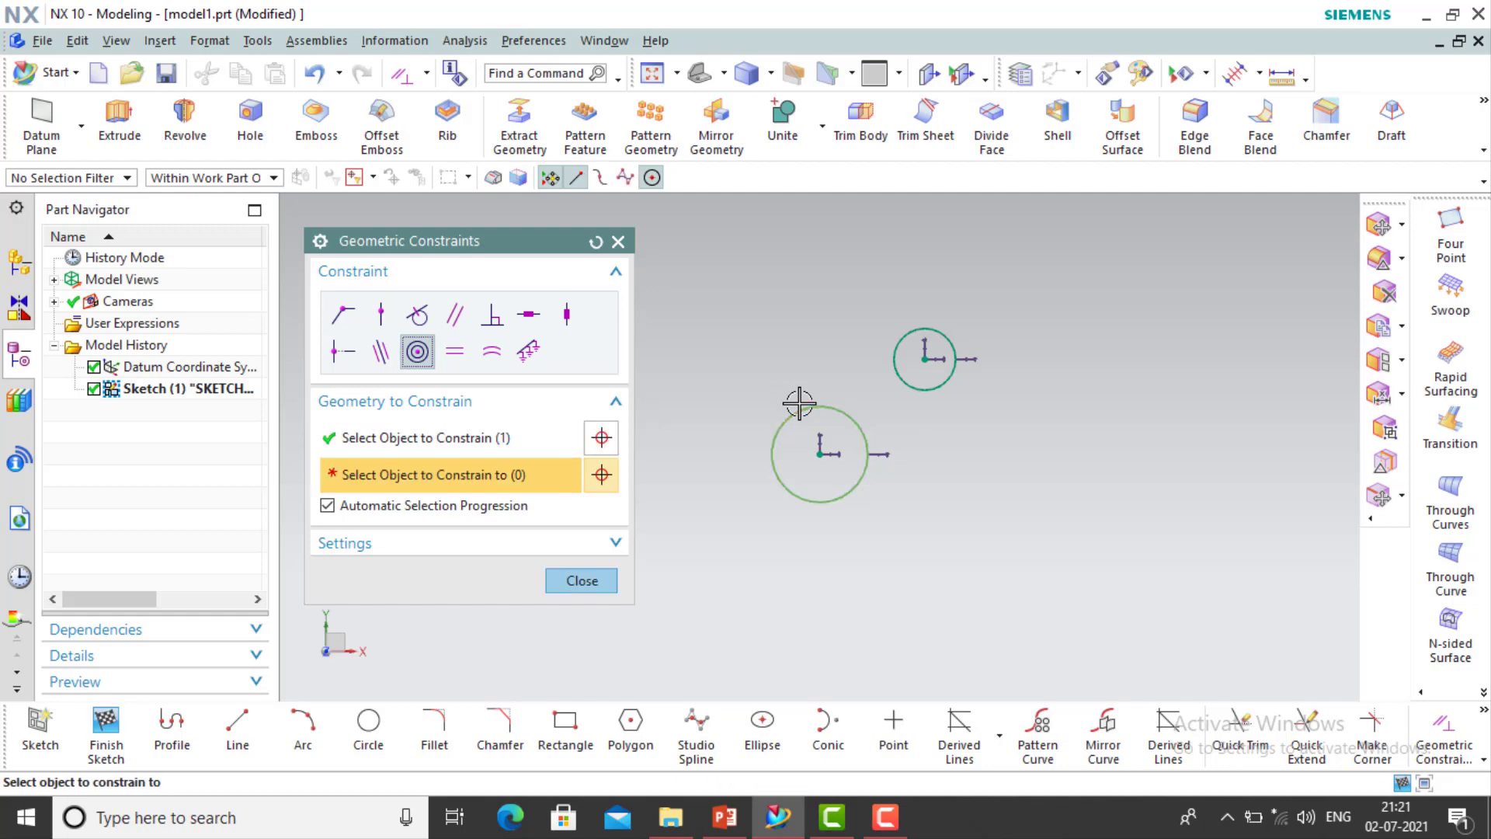
click(911, 323)
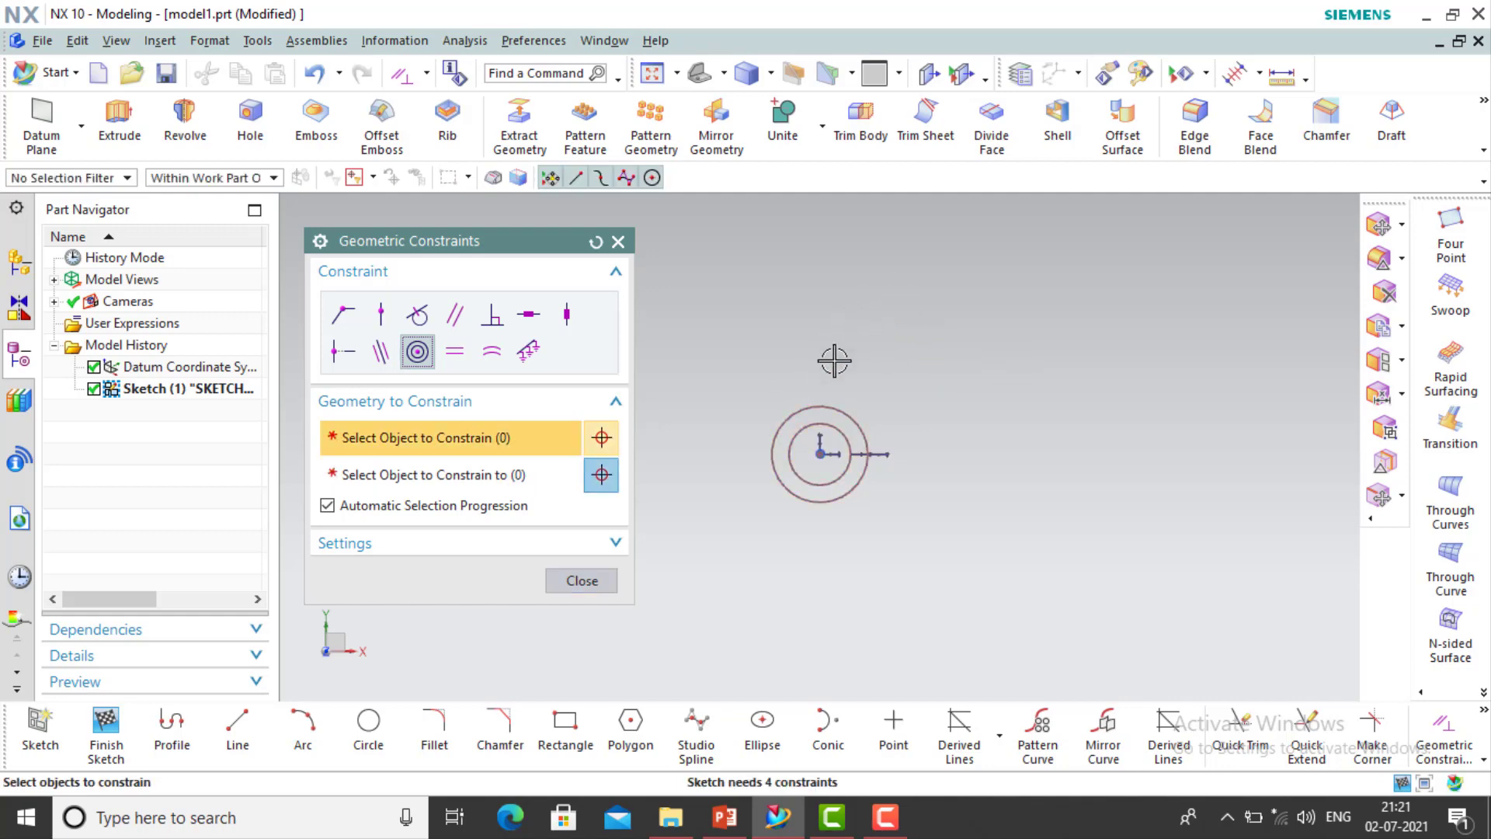
click(314, 74)
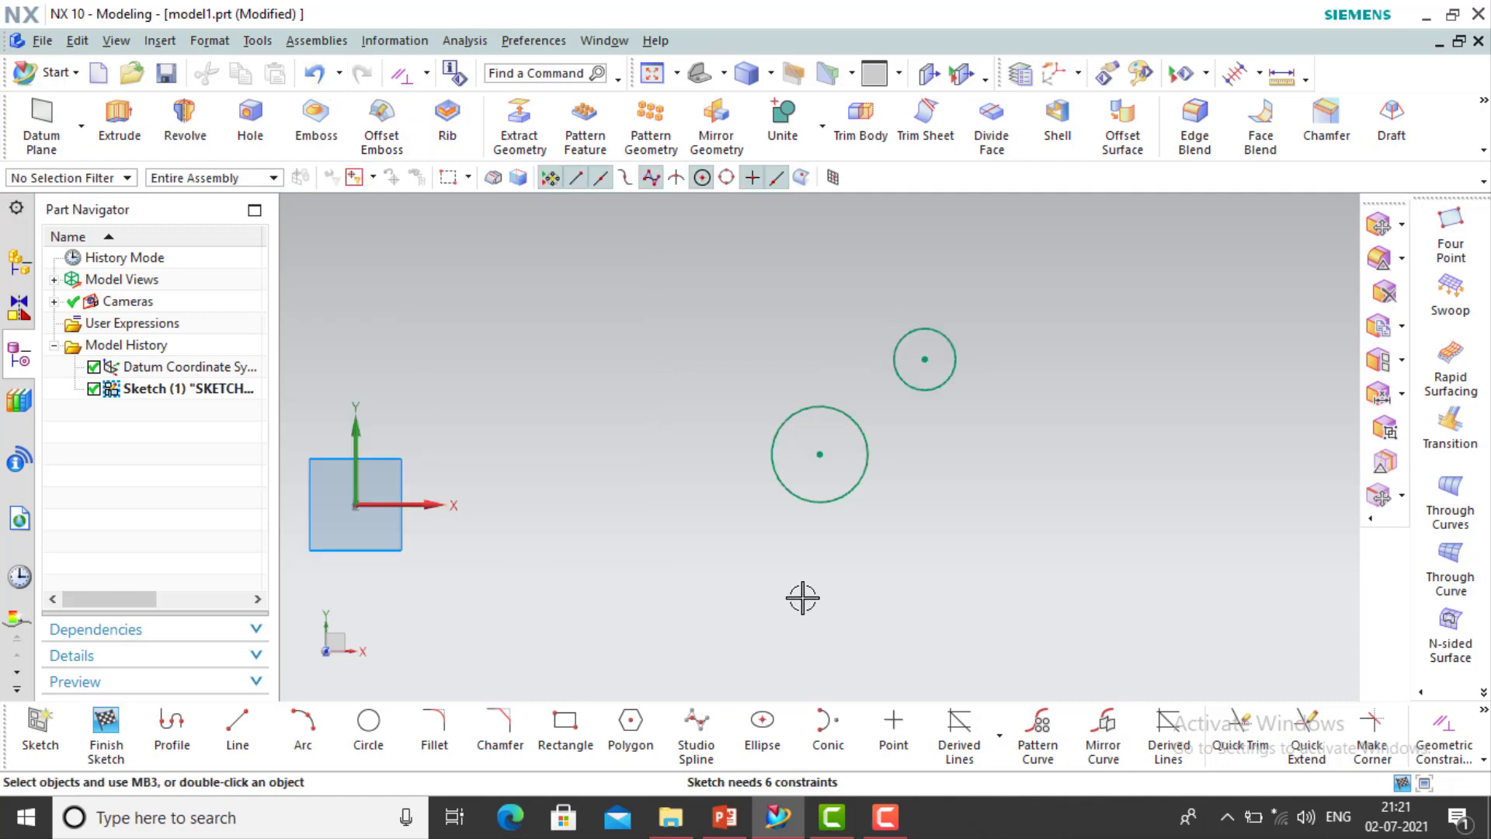
Draw a horizontal line about 700 long below the circles, and a second one about 400 long higher and further right
click(238, 726)
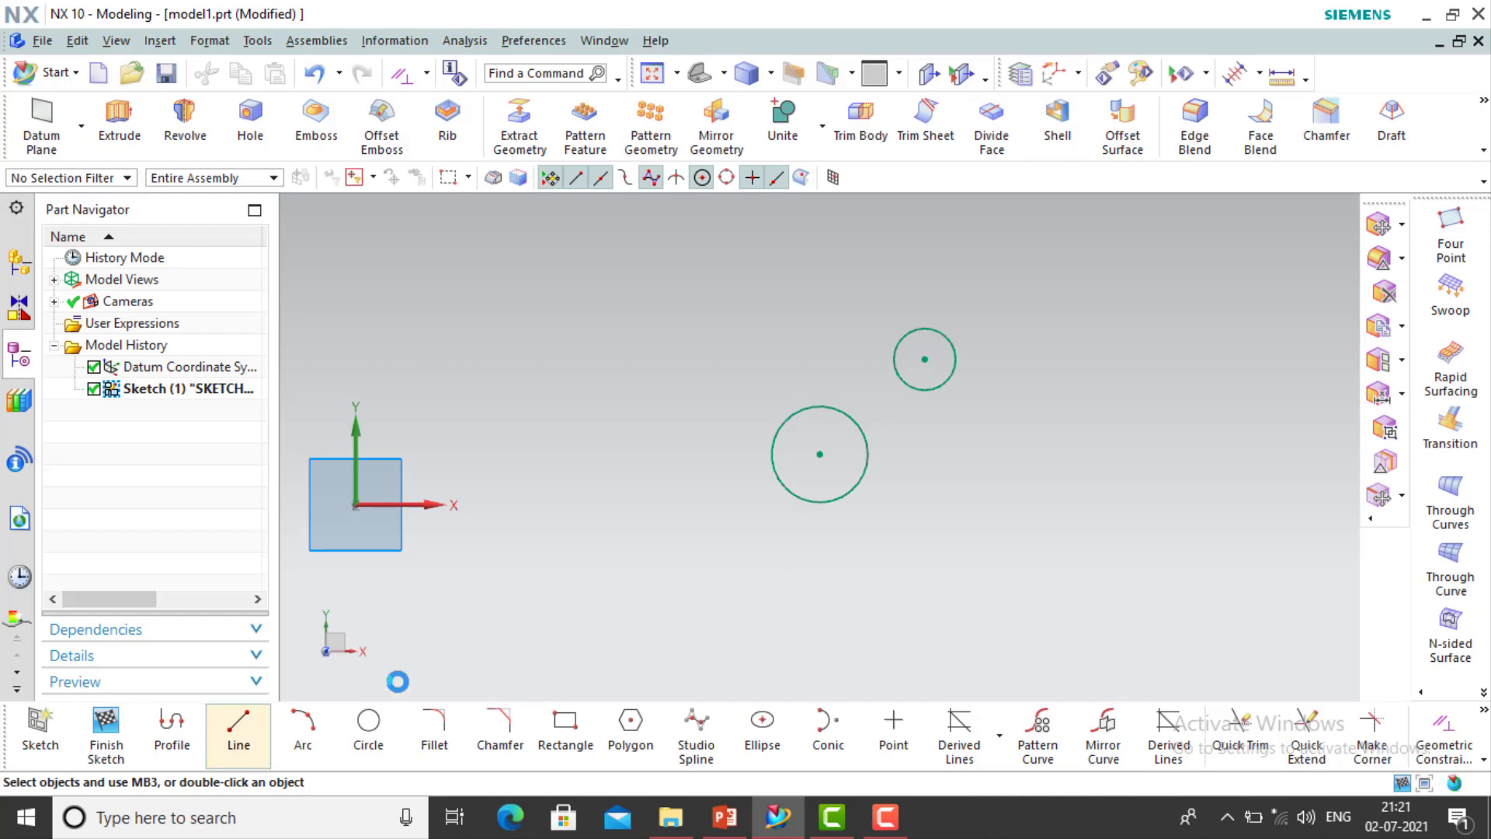
click(897, 514)
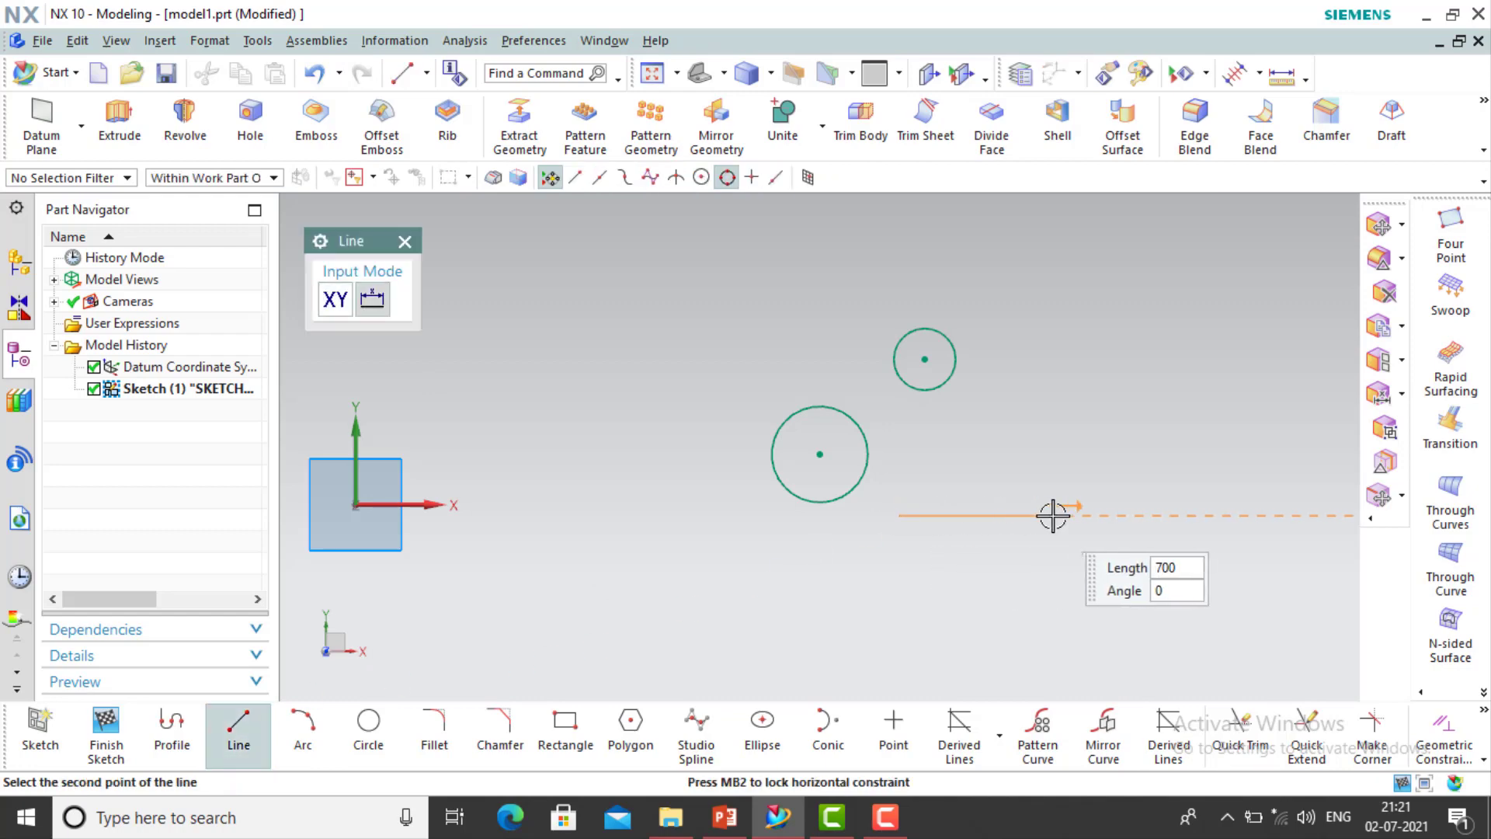
click(1054, 515)
click(1105, 449)
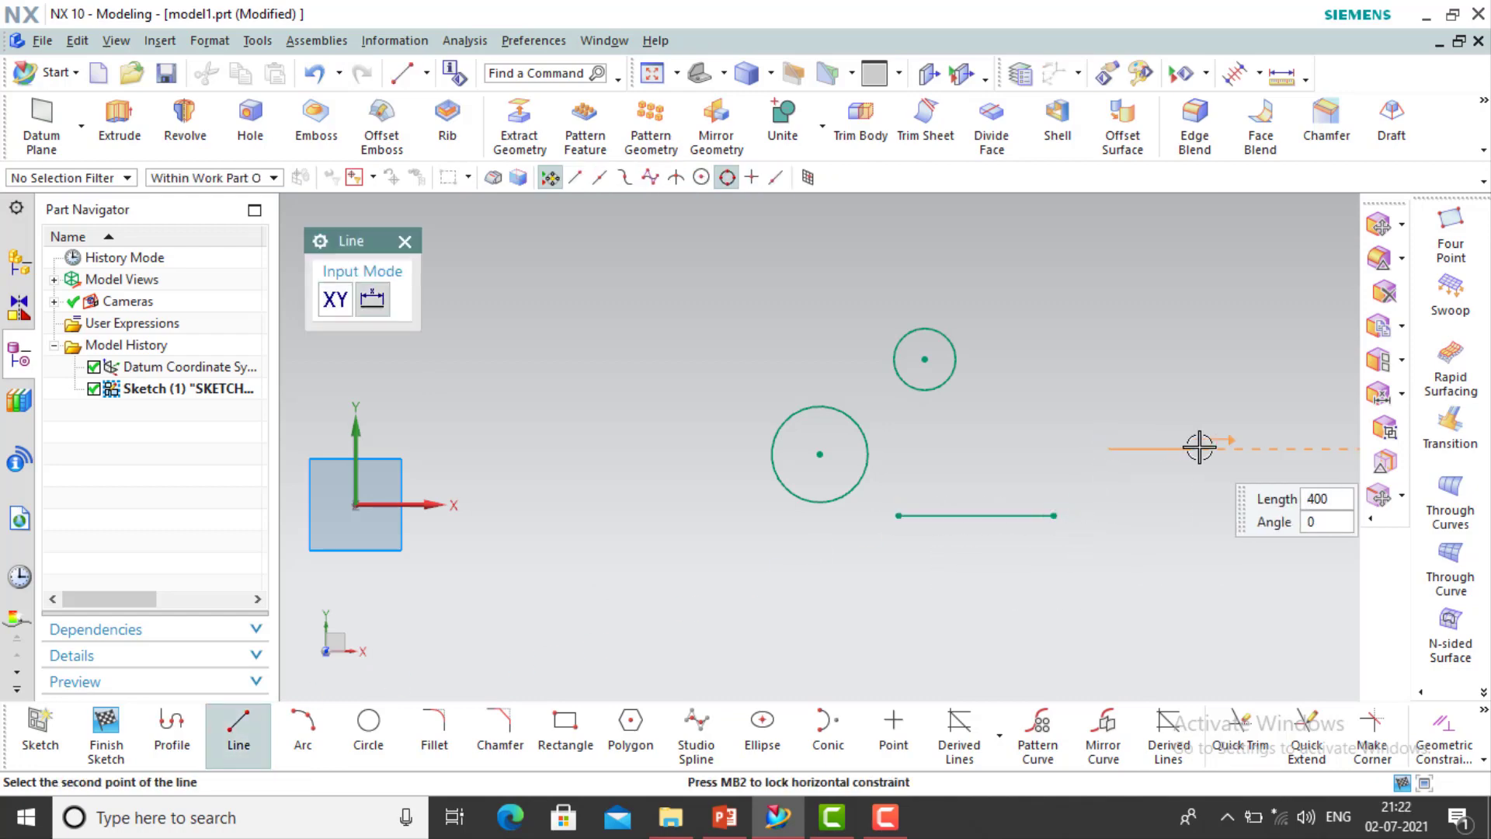
click(1198, 449)
key(Escape)
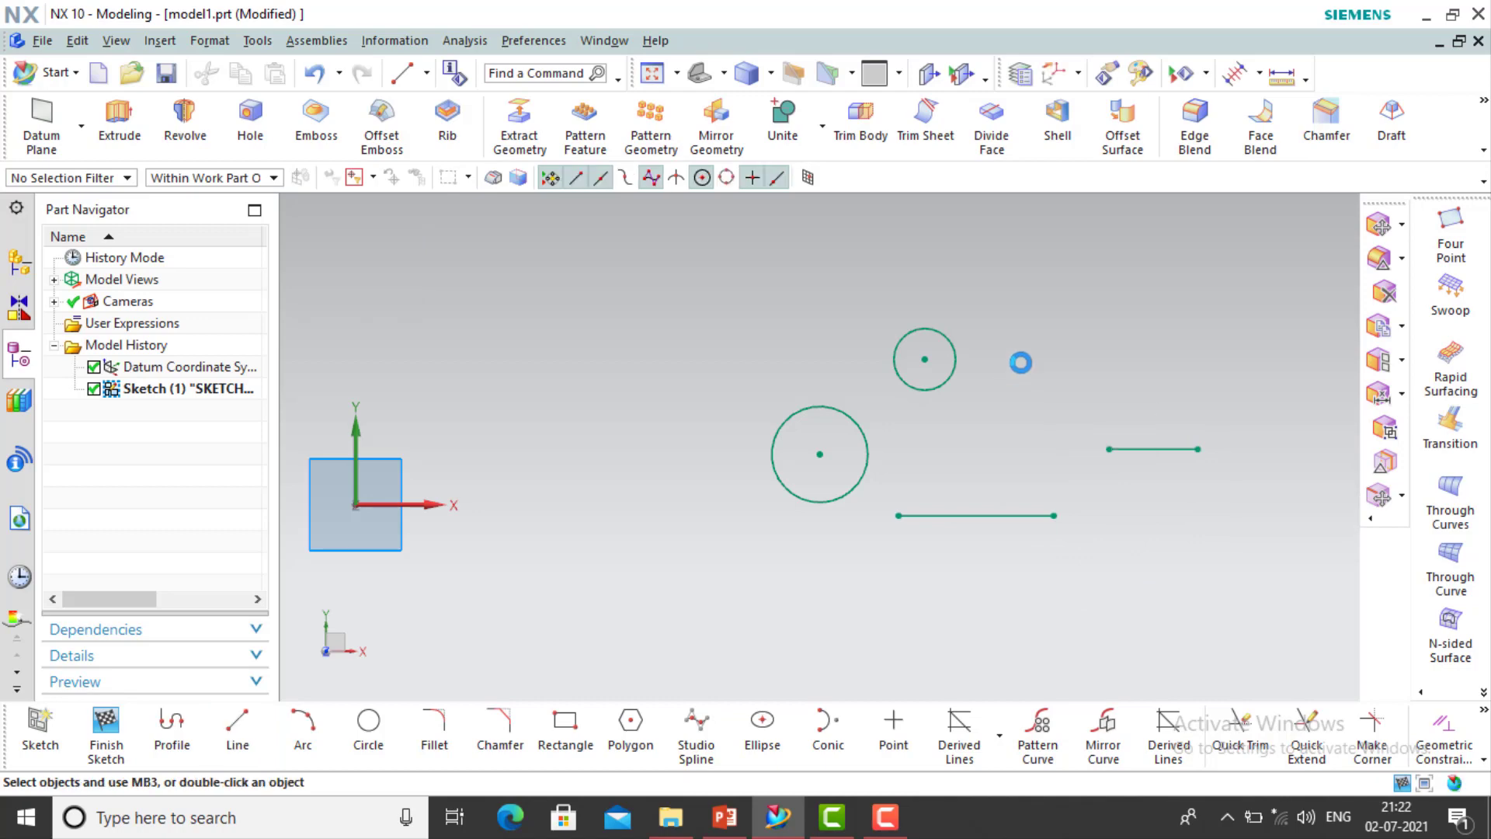
Remove both circles with Quick Trim, keeping the two horizontal lines
key(t)
mouse_move(761, 630)
mouse_down()
mouse_move(957, 320)
mouse_move(928, 323)
mouse_up()
key(Escape)
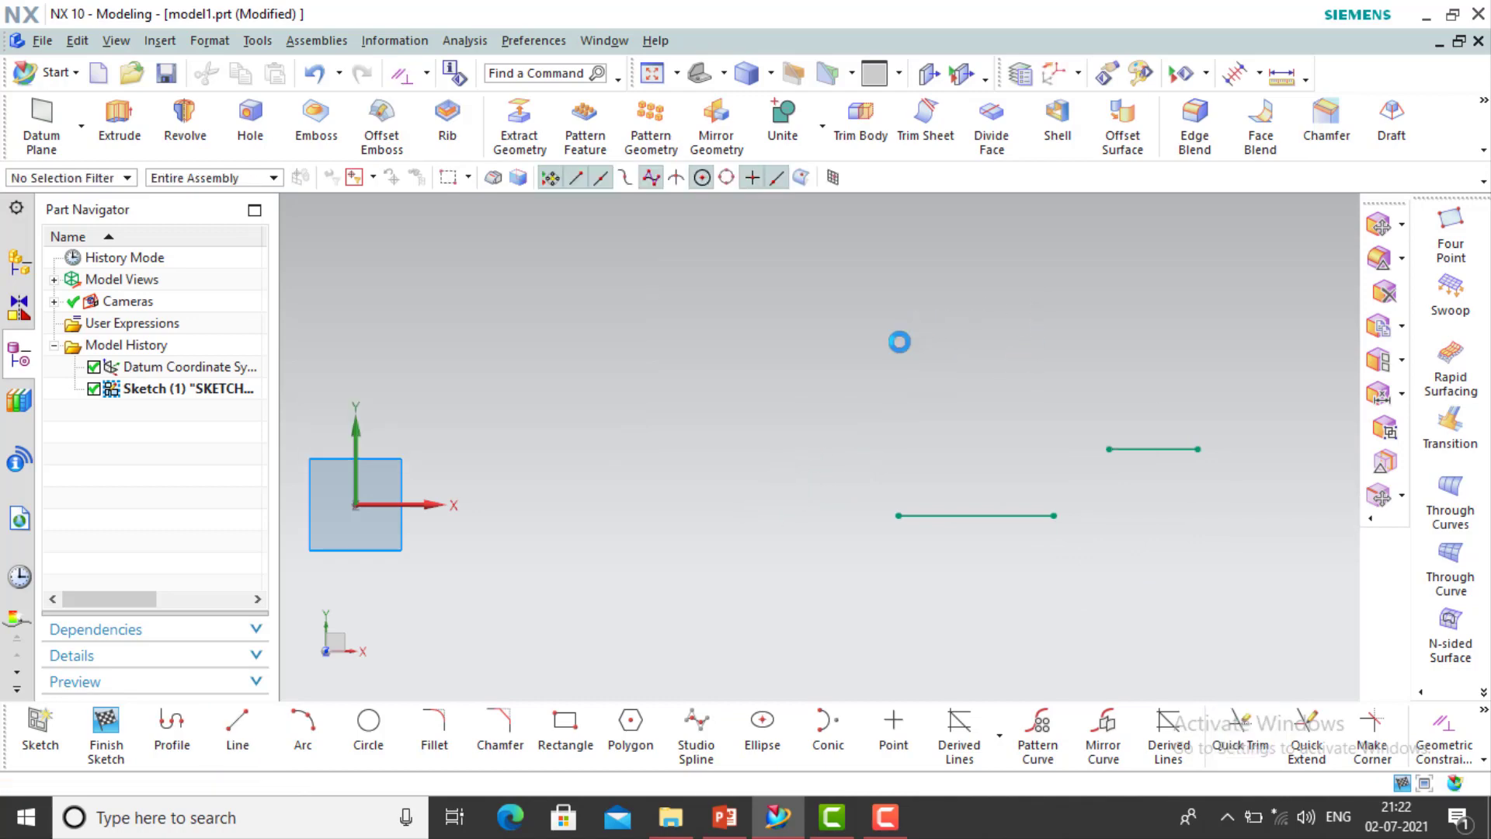
Apply an Equal Length constraint between the longer horizontal line and the shorter one
key(c)
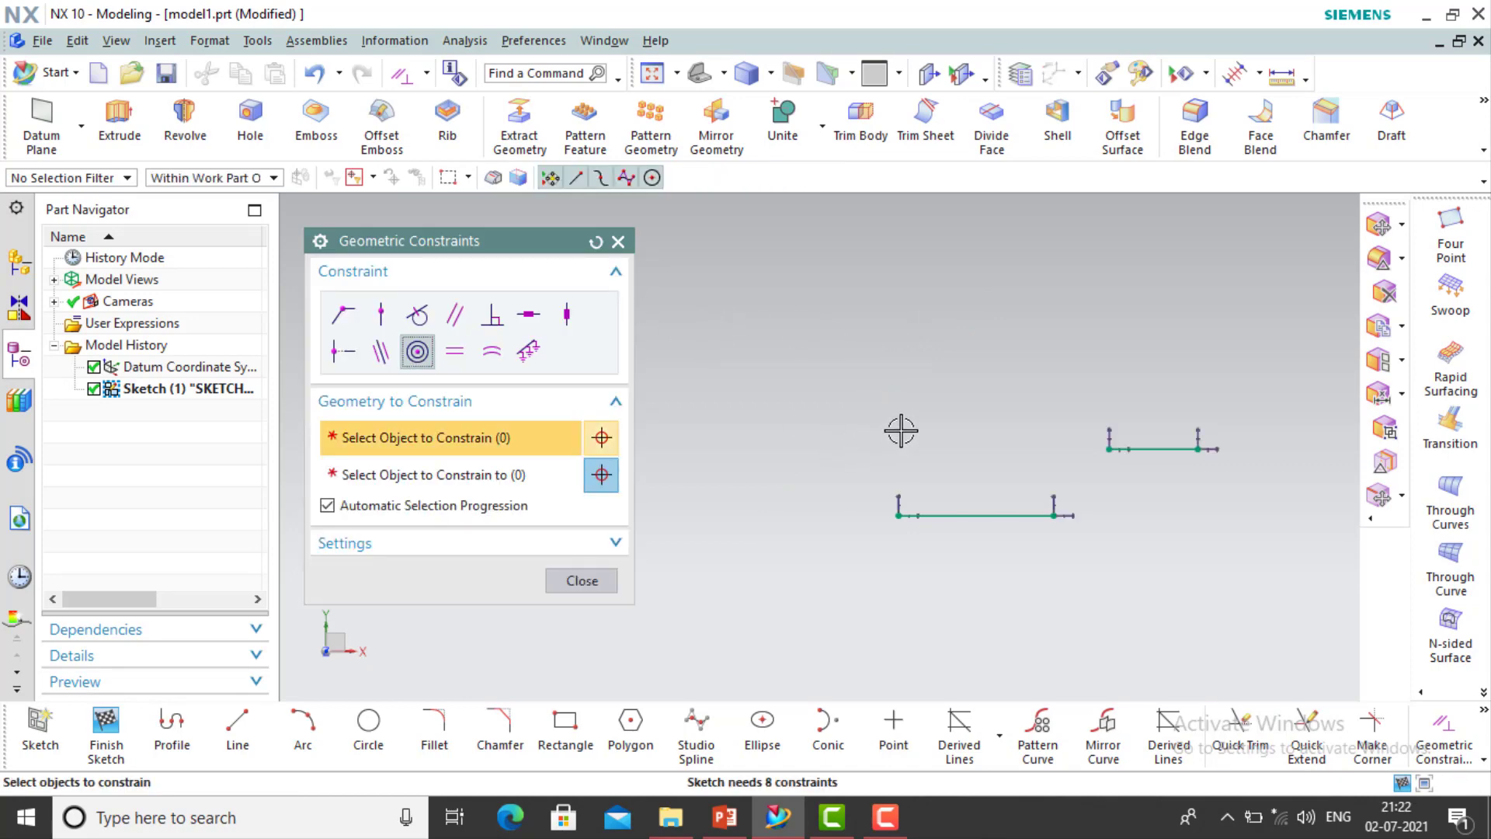
shift+middle_drag(928, 433, 828, 459)
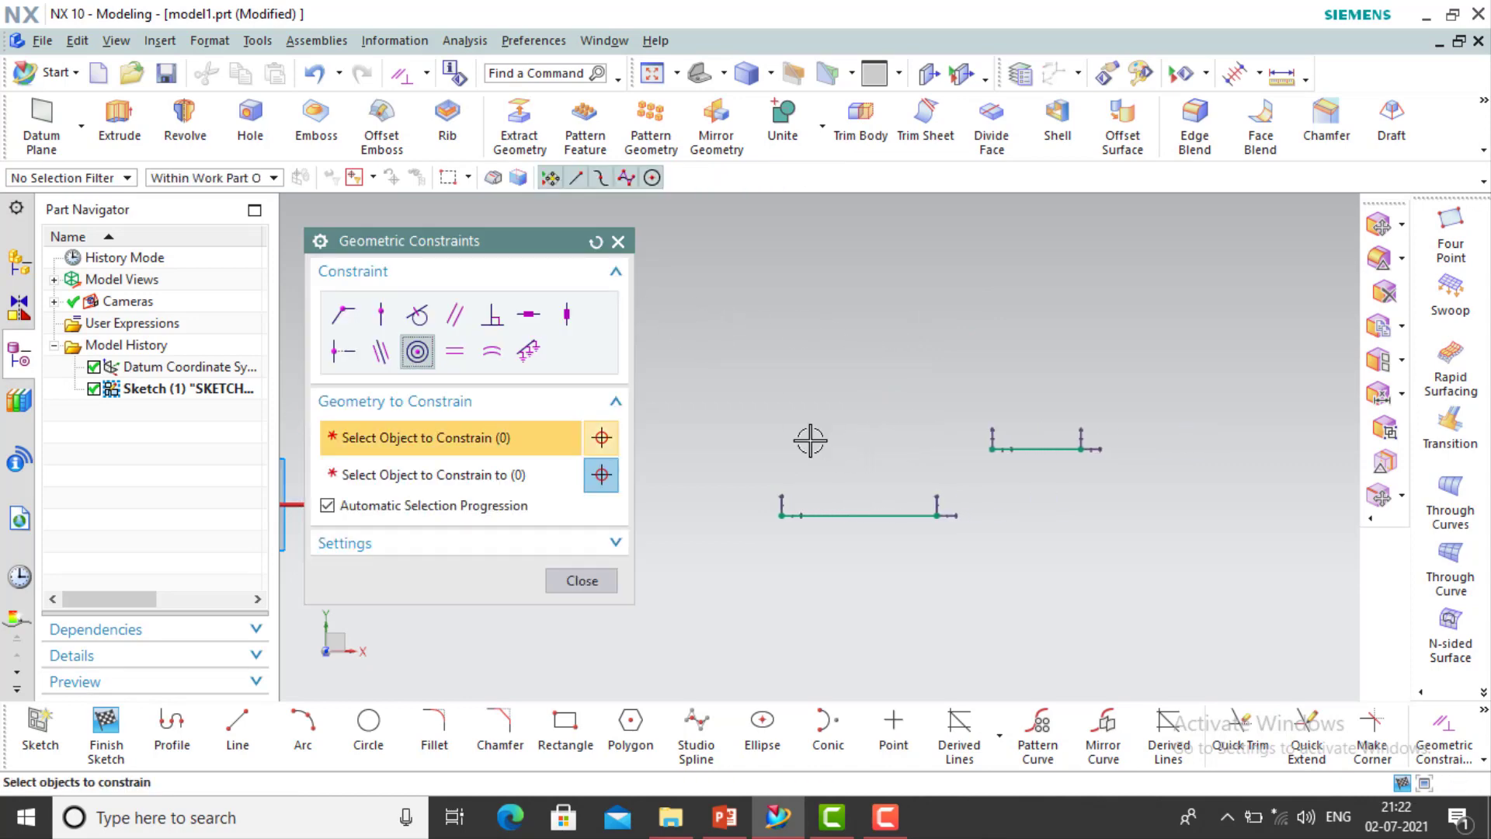
click(454, 356)
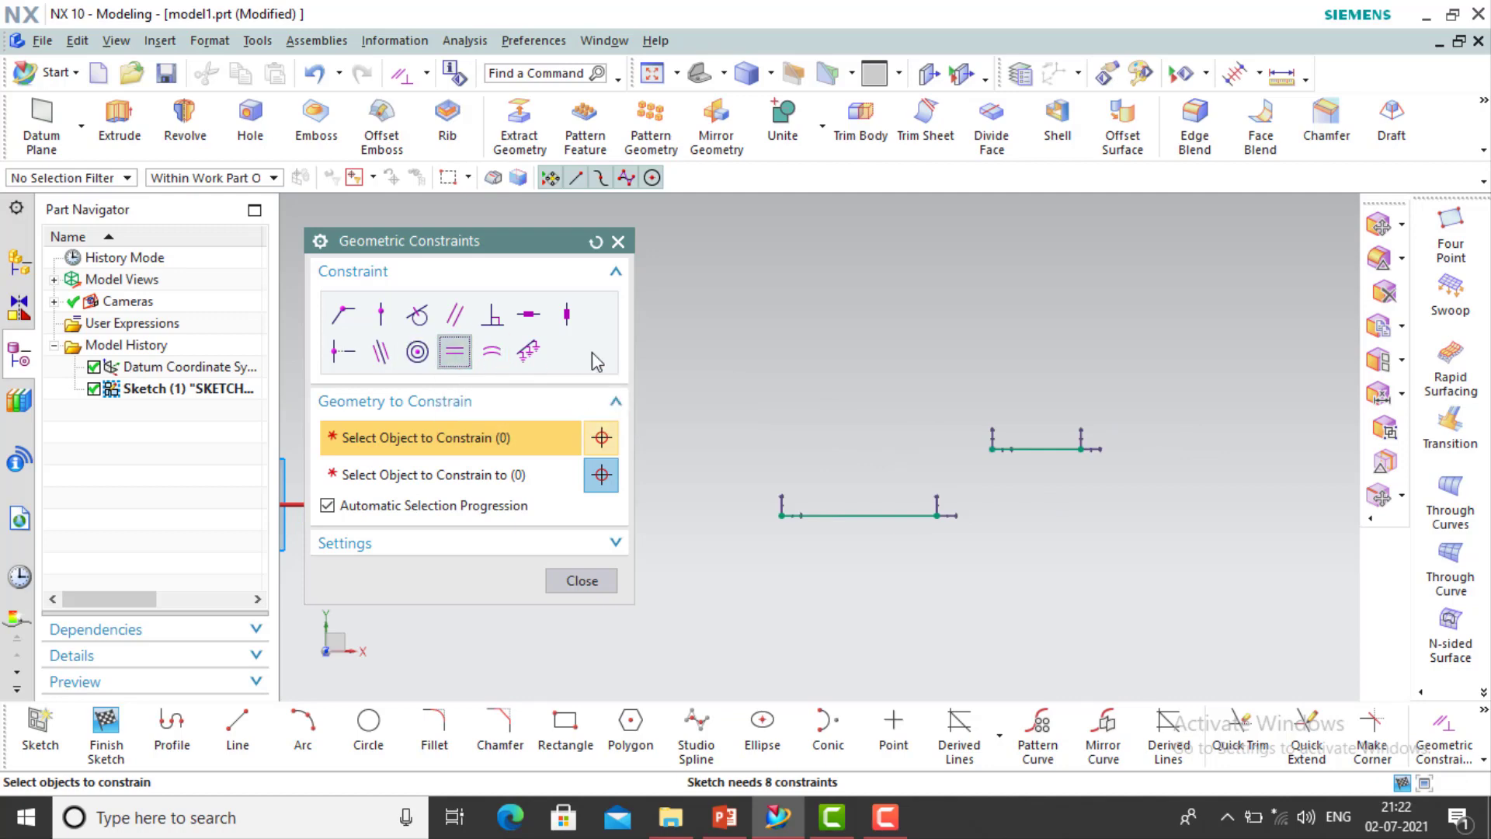
click(859, 514)
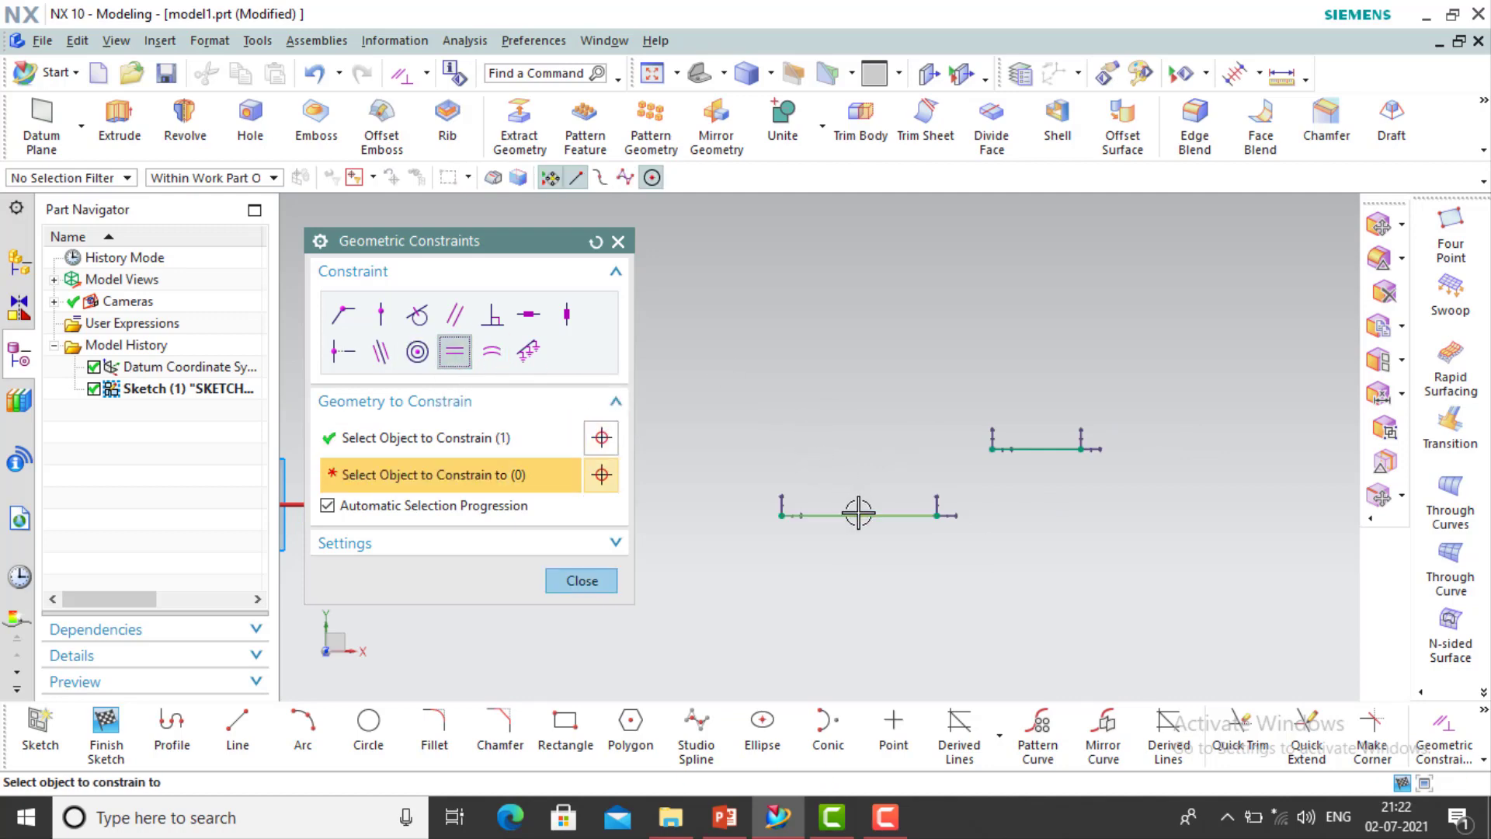
click(1039, 441)
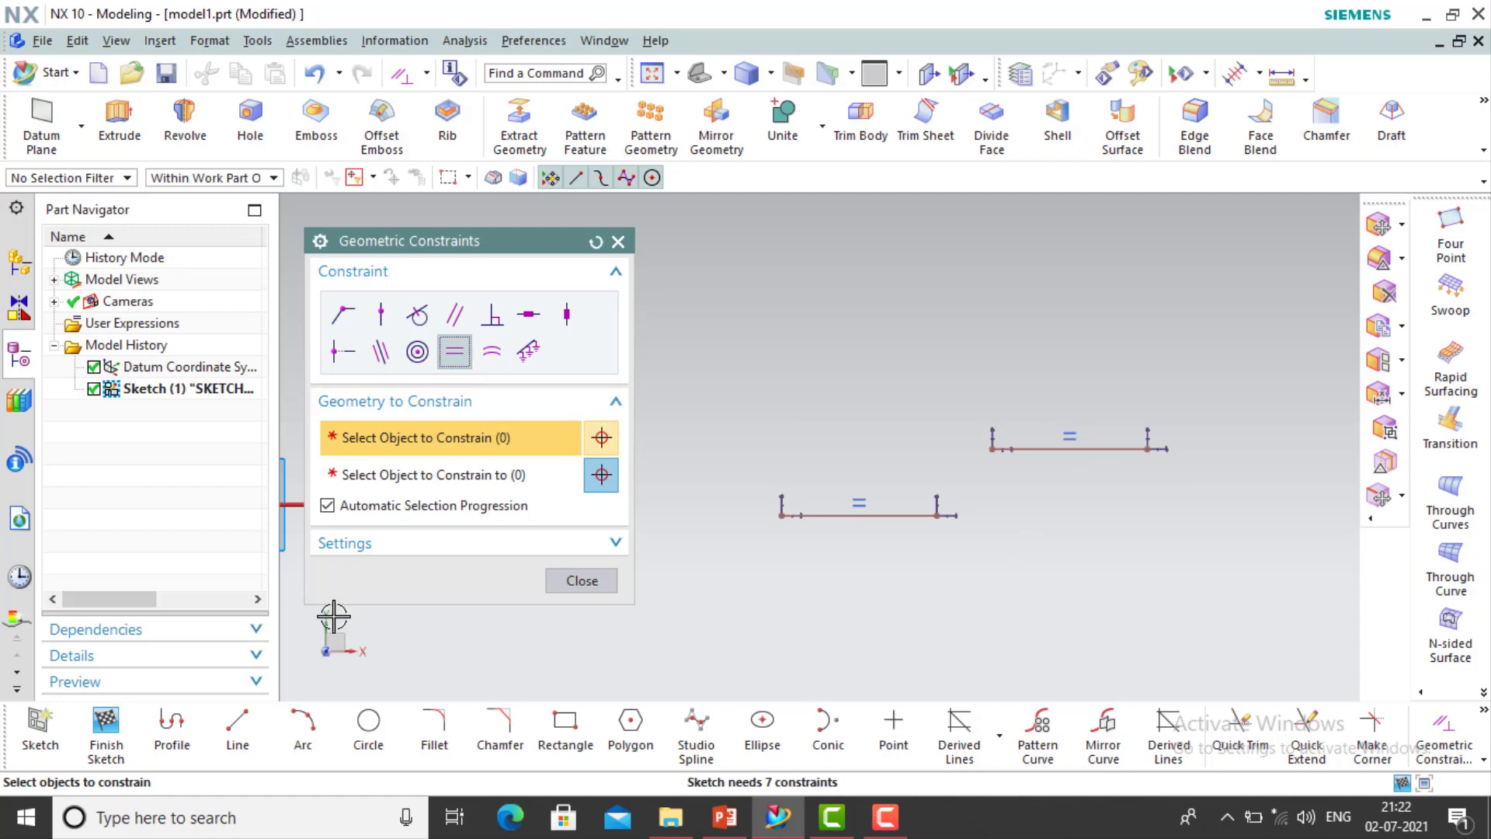
key(Escape)
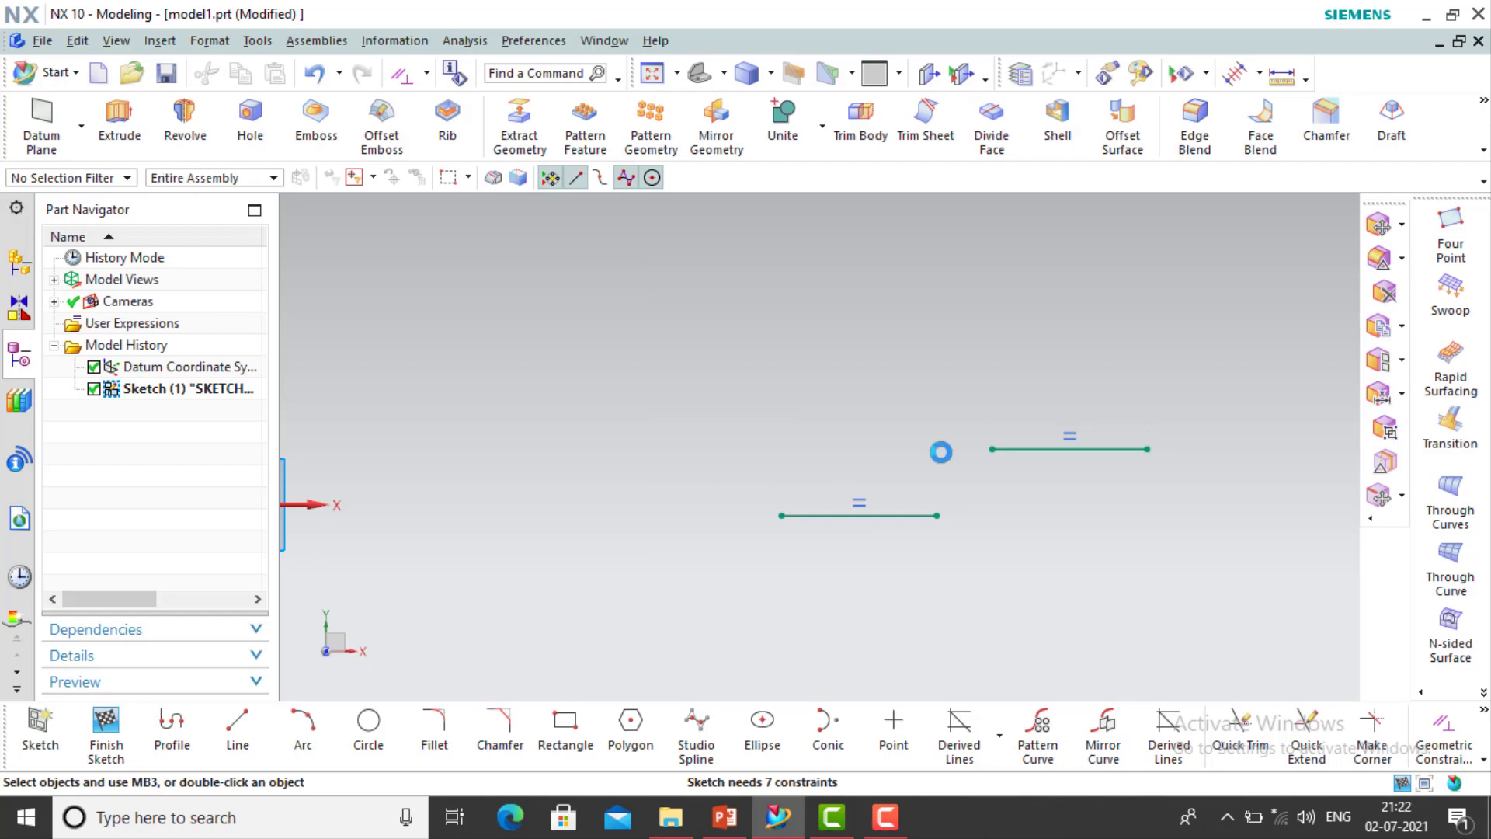
Remove the two equal-length horizontal lines with Quick Trim
key(t)
drag(797, 608, 837, 529)
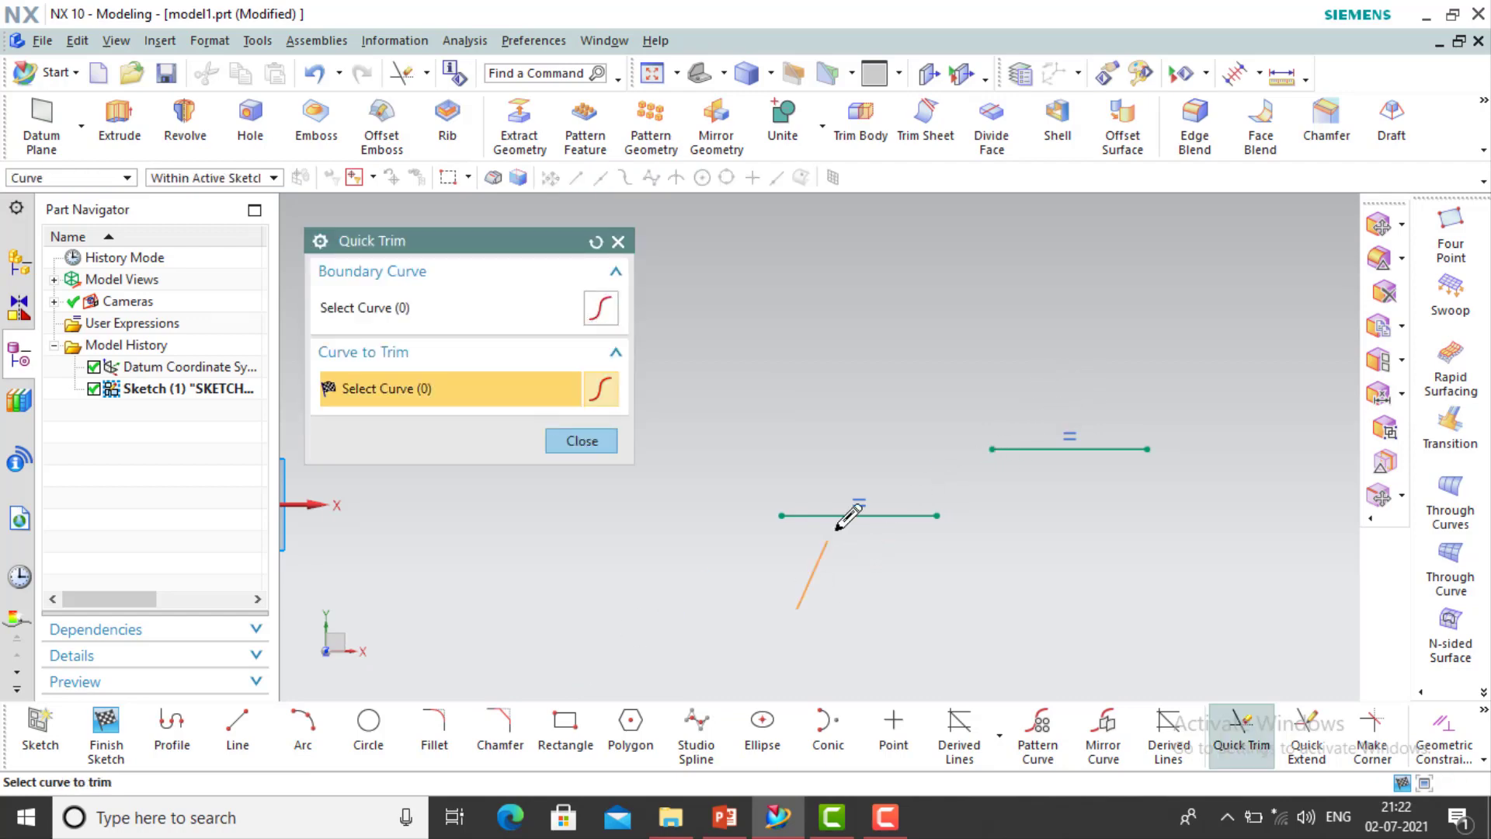
drag(1025, 420, 1033, 478)
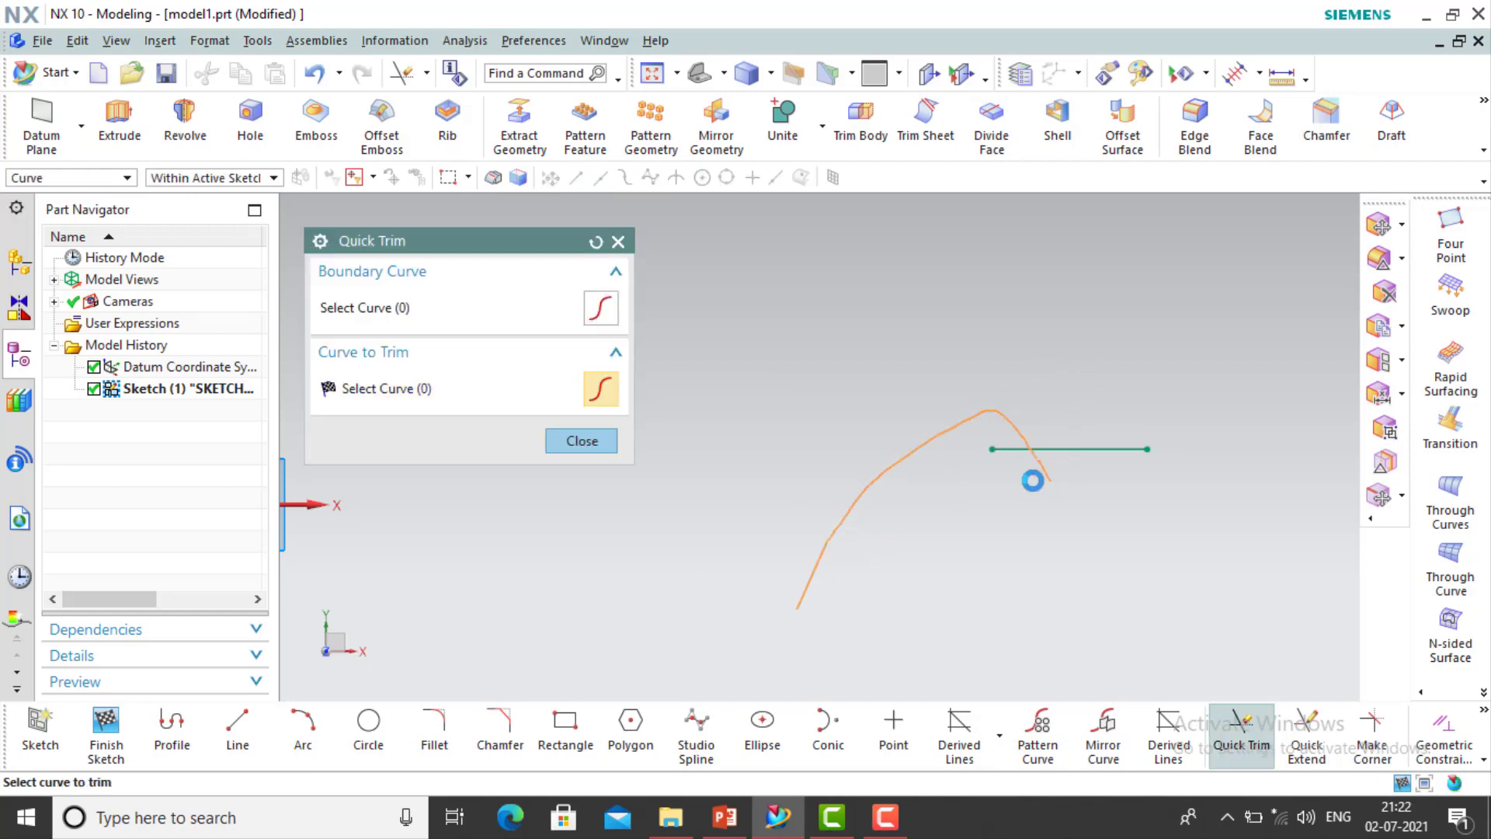
Draw a circle about 586 in diameter, and a smaller separate circle to the right of it
click(365, 730)
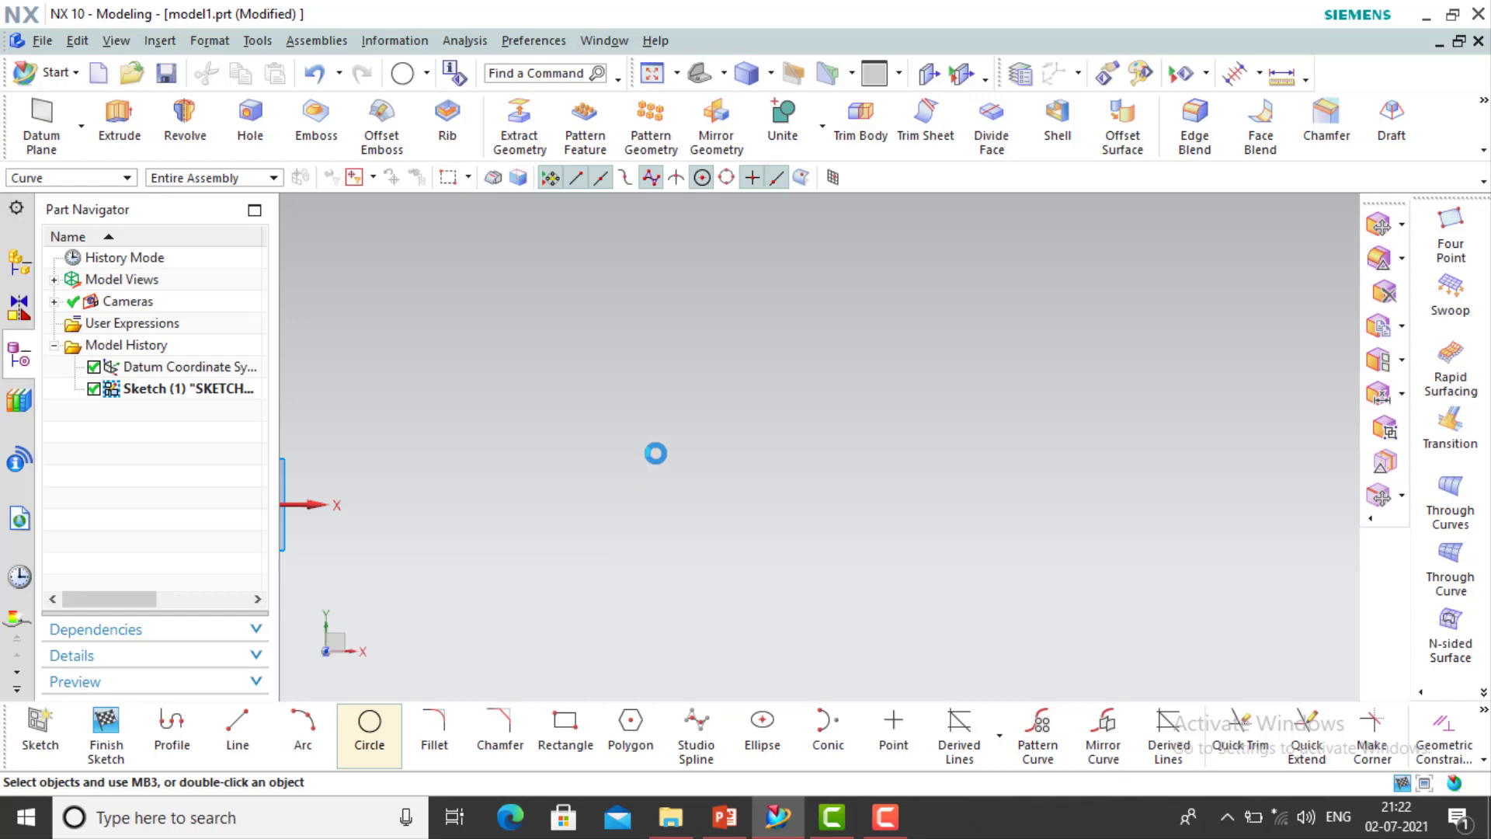
click(728, 395)
click(765, 447)
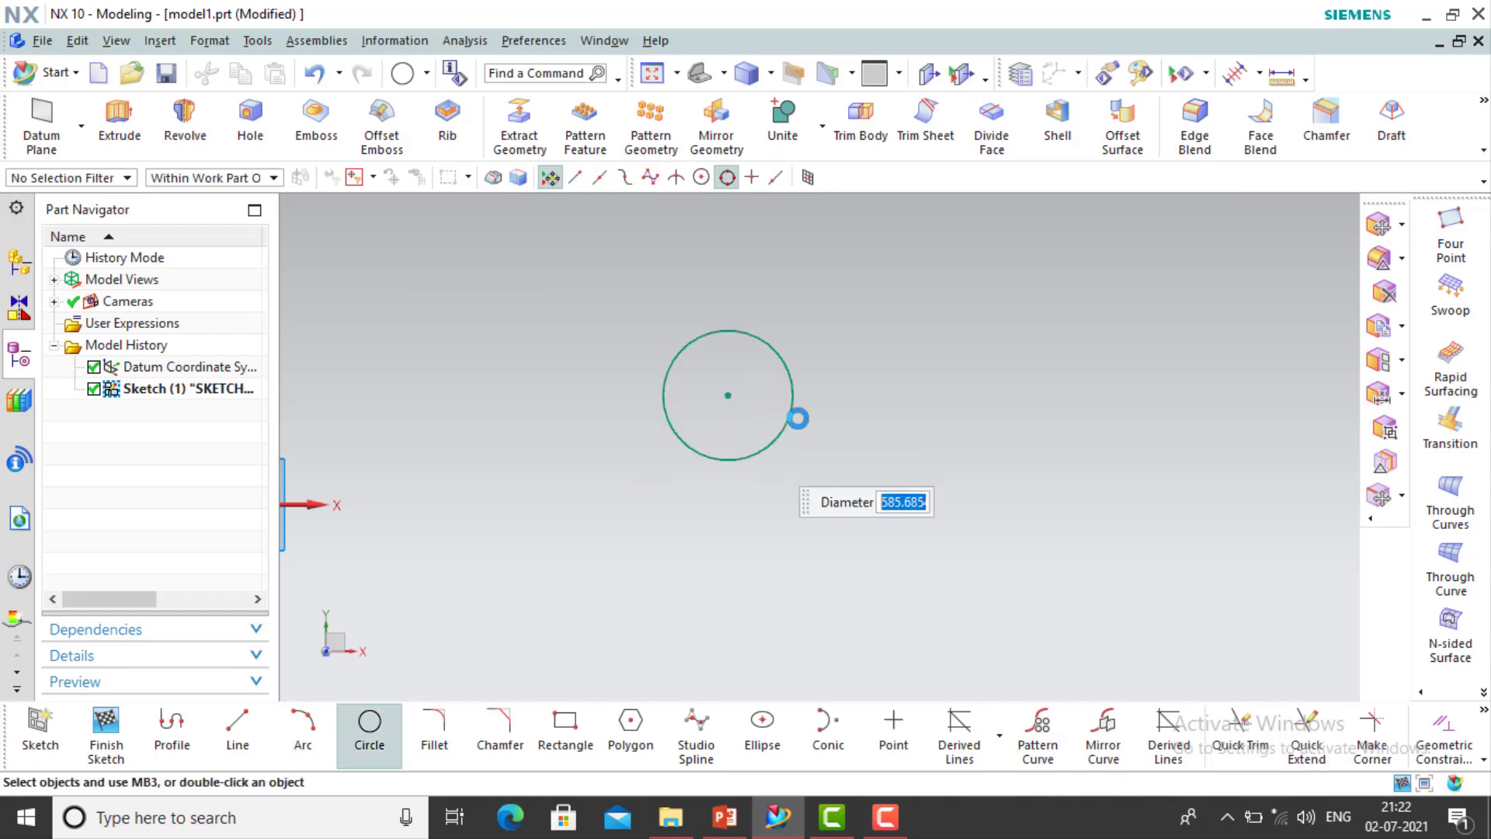
click(903, 375)
click(914, 398)
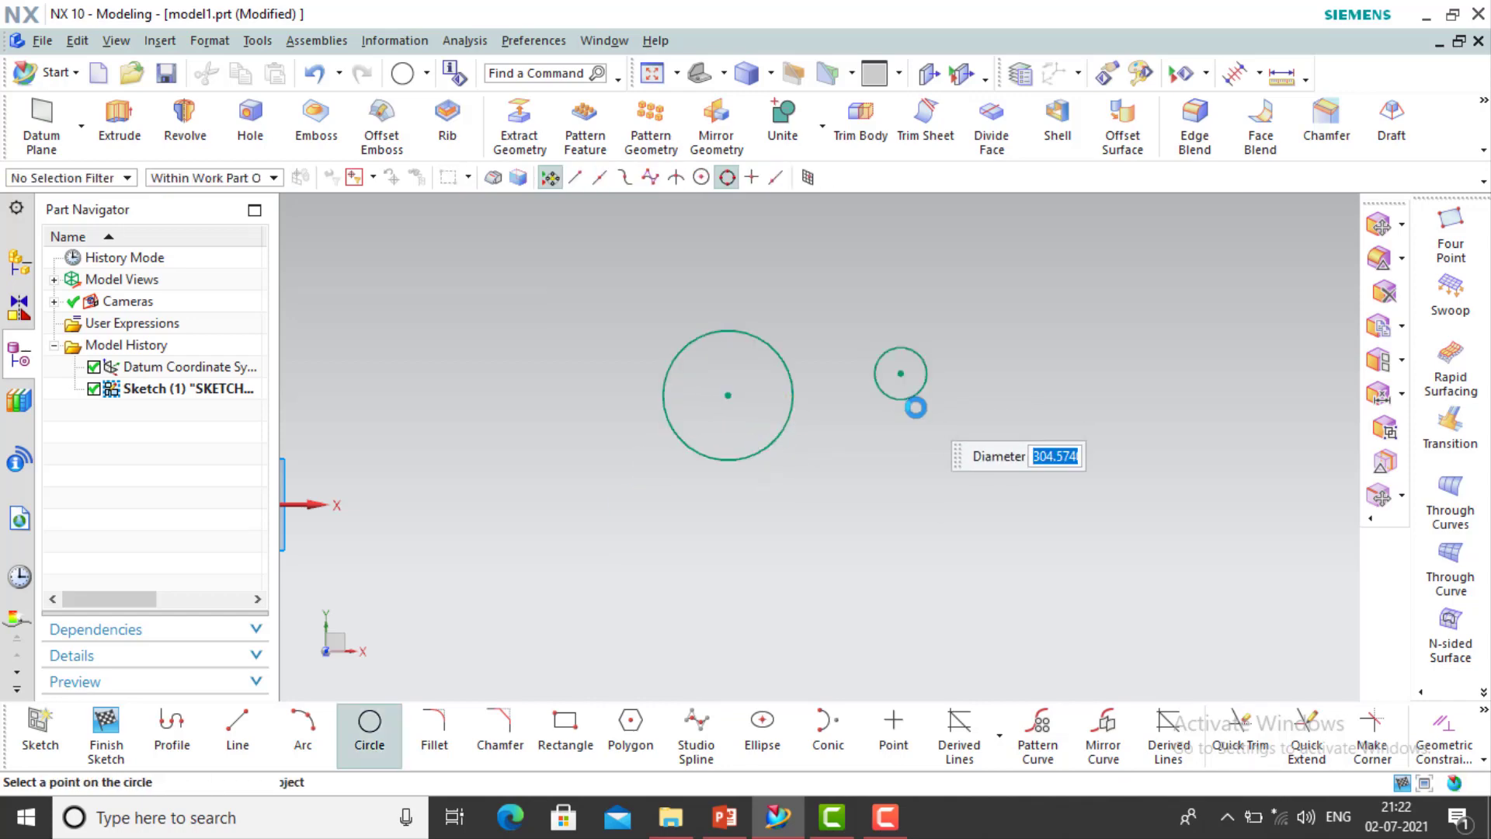
key(Escape)
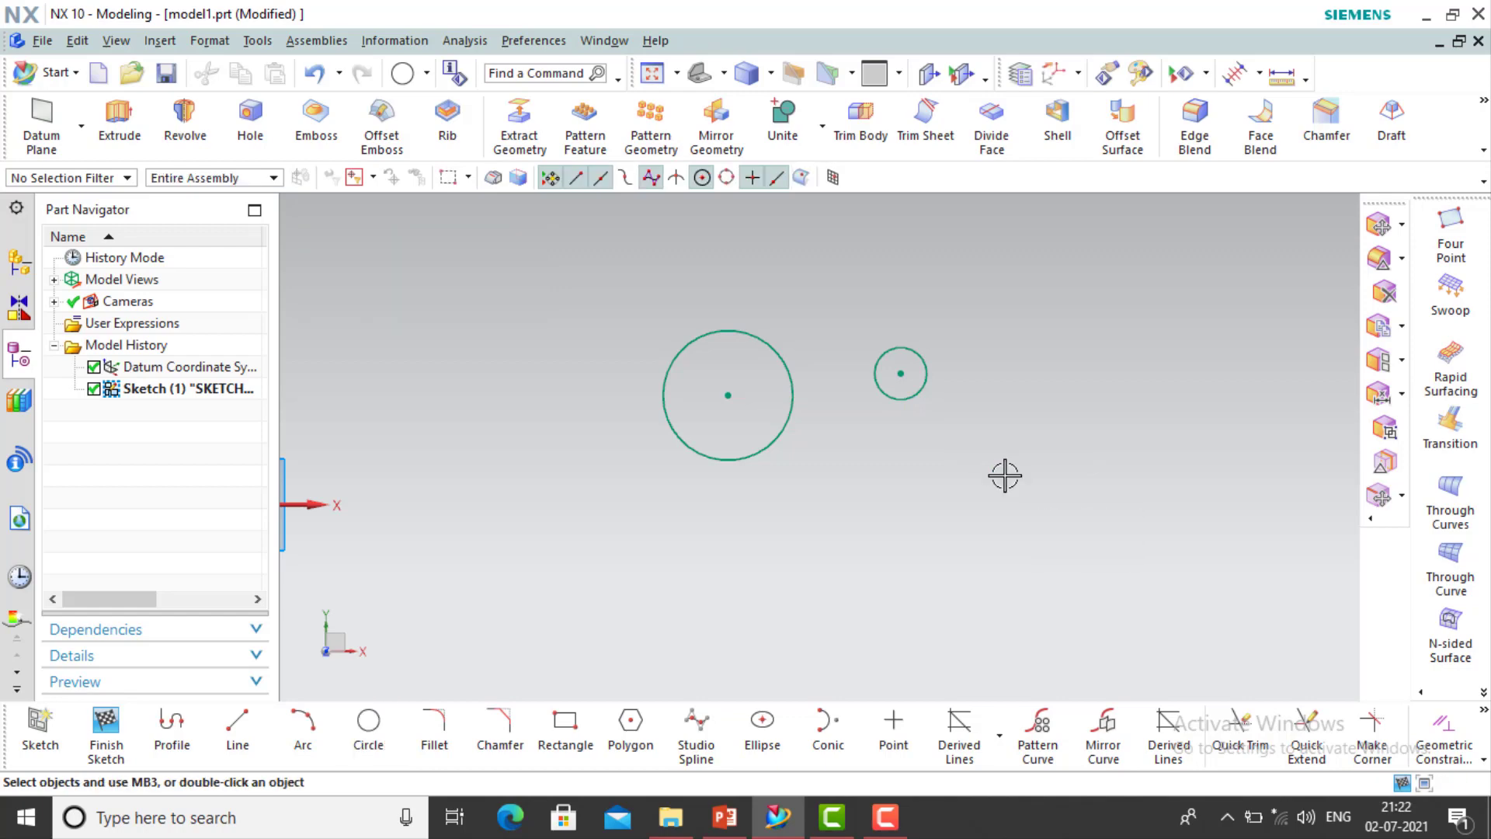
Apply an Equal Radius constraint between the larger circle and the smaller circle
key(c)
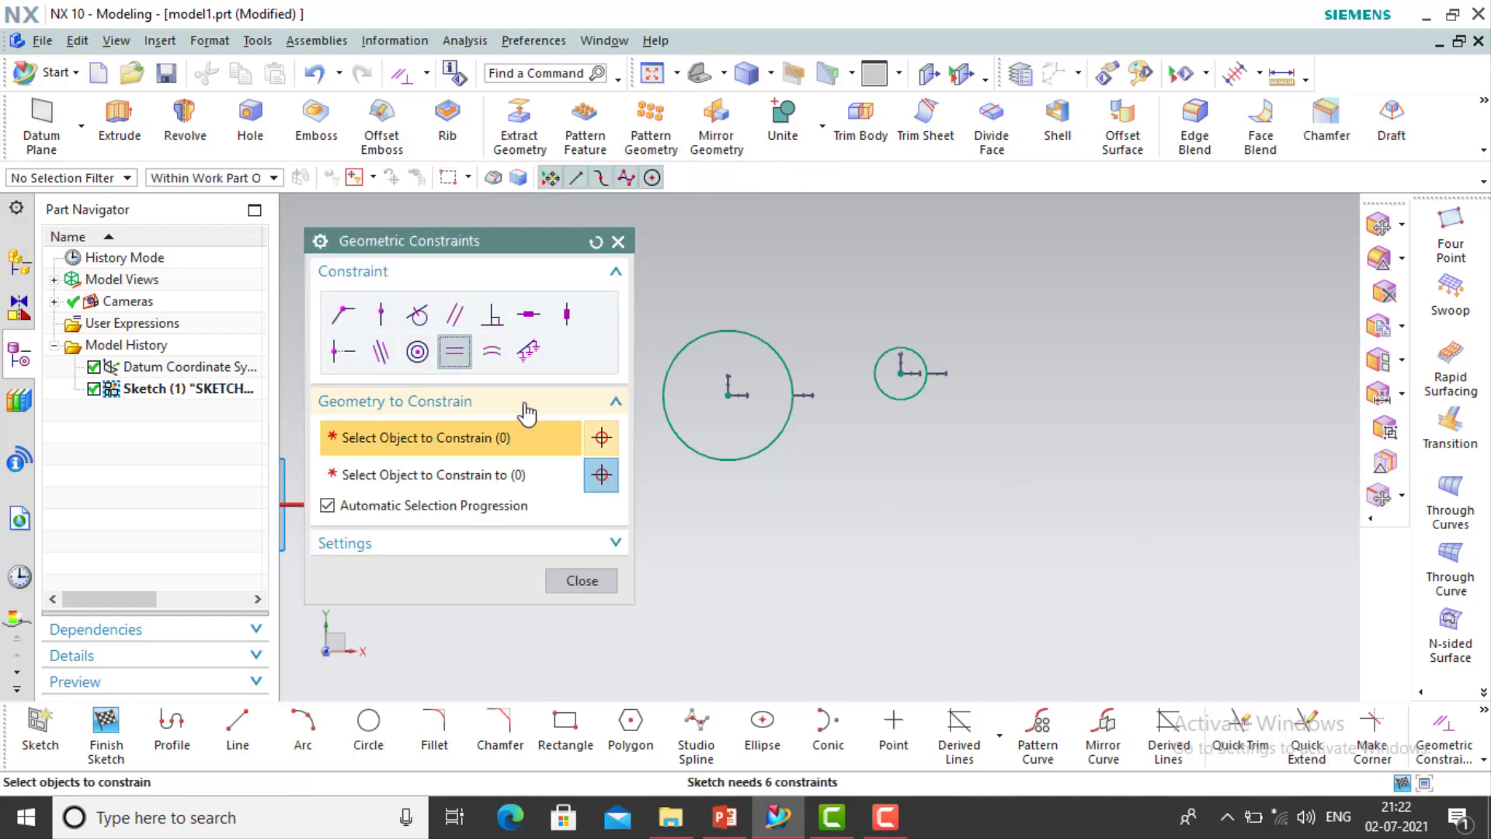
click(492, 354)
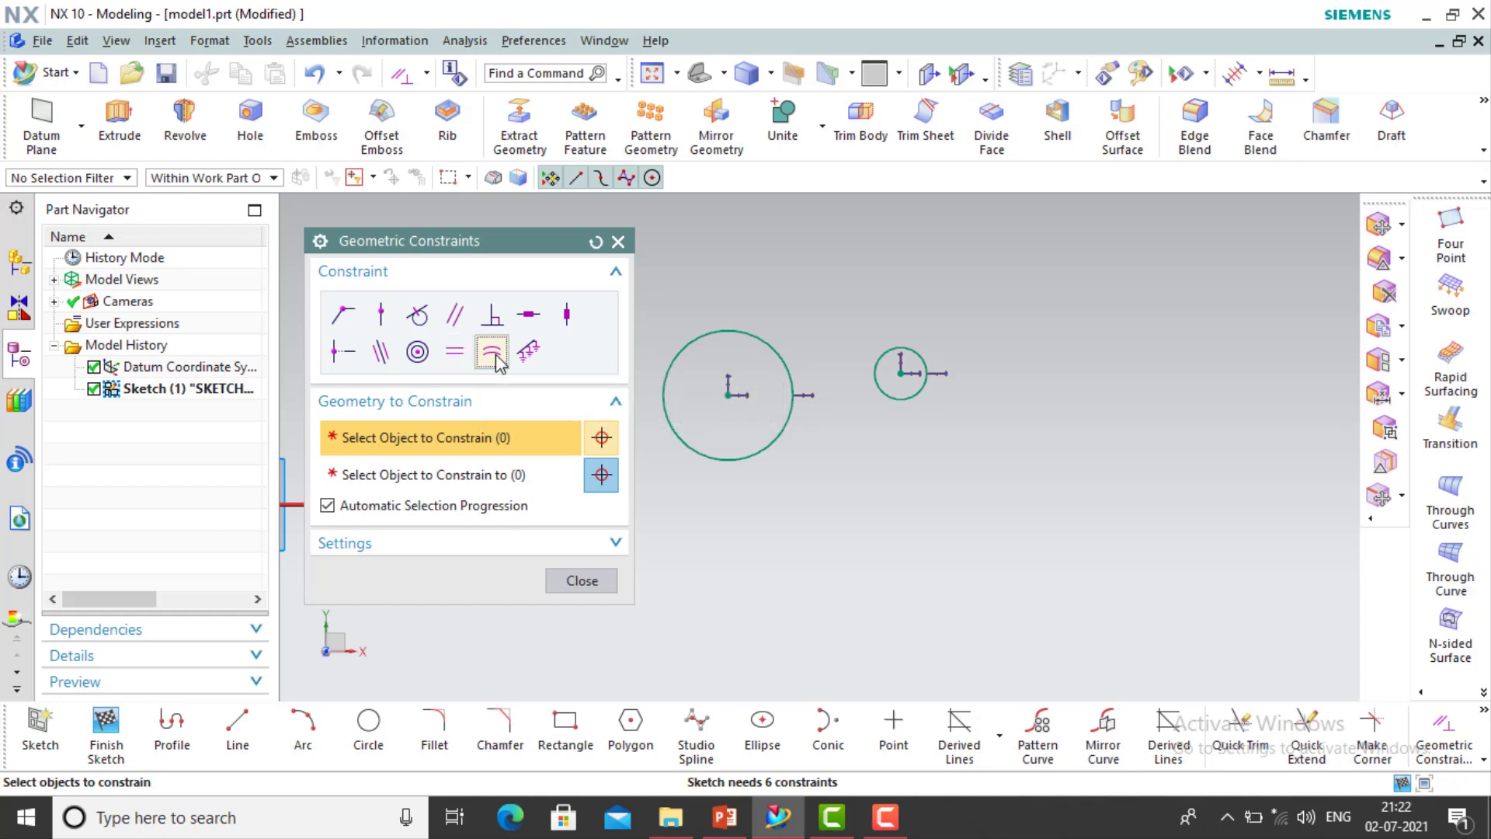
click(730, 466)
click(906, 405)
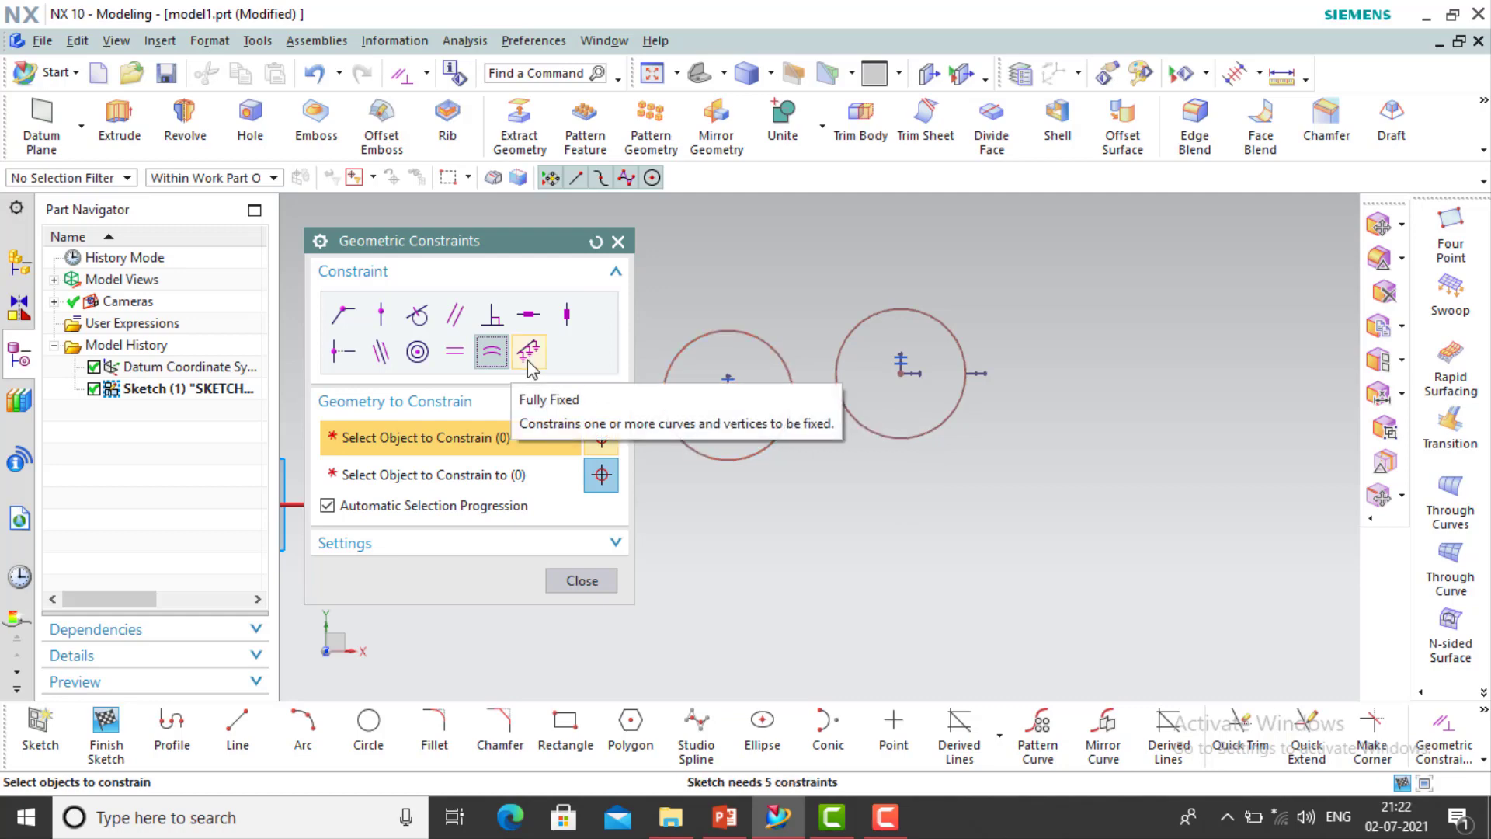
key(Escape)
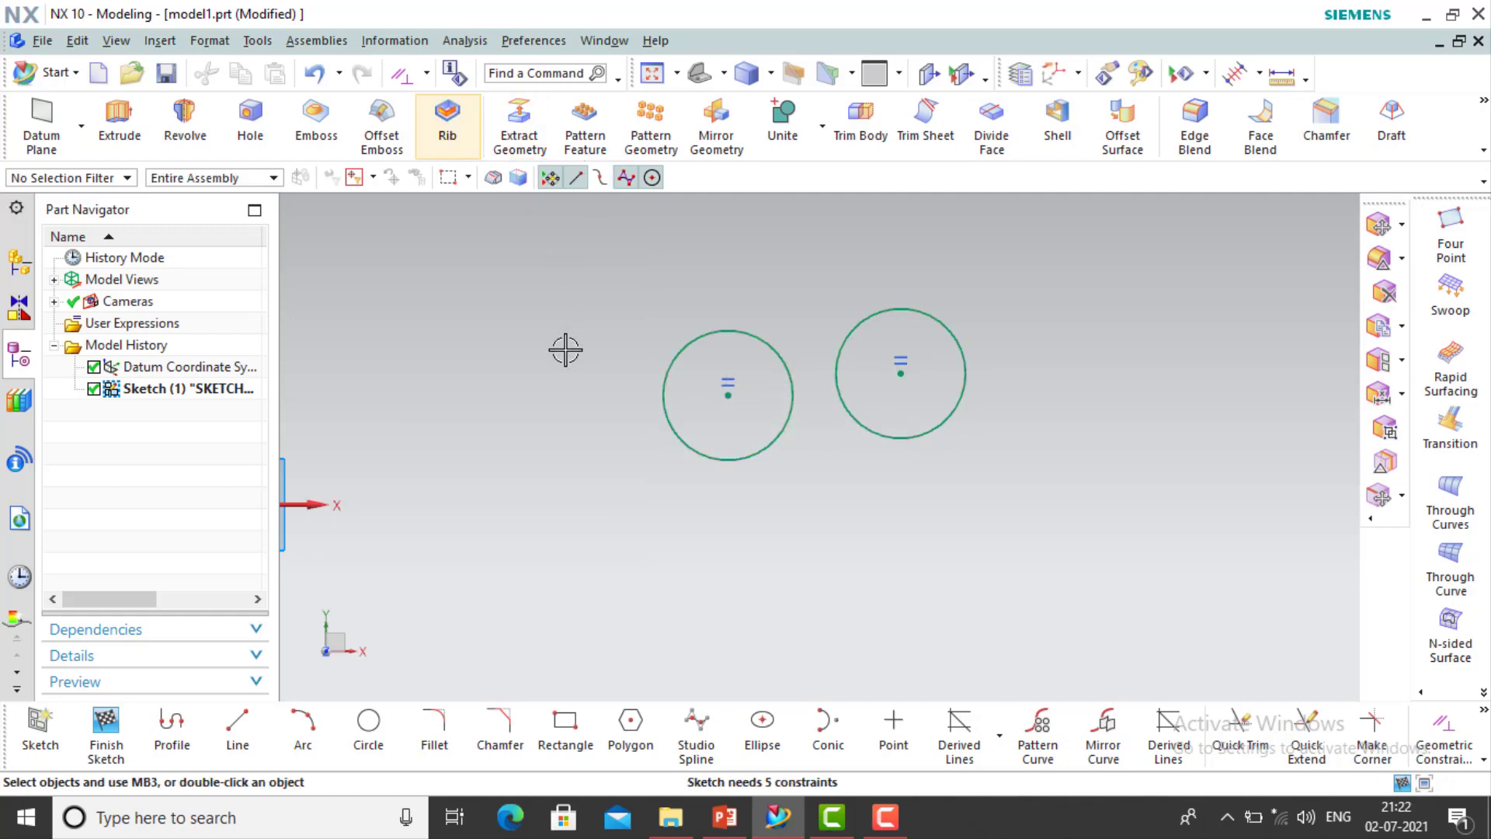
Remove the two equal-radius circles with Quick Trim
key(t)
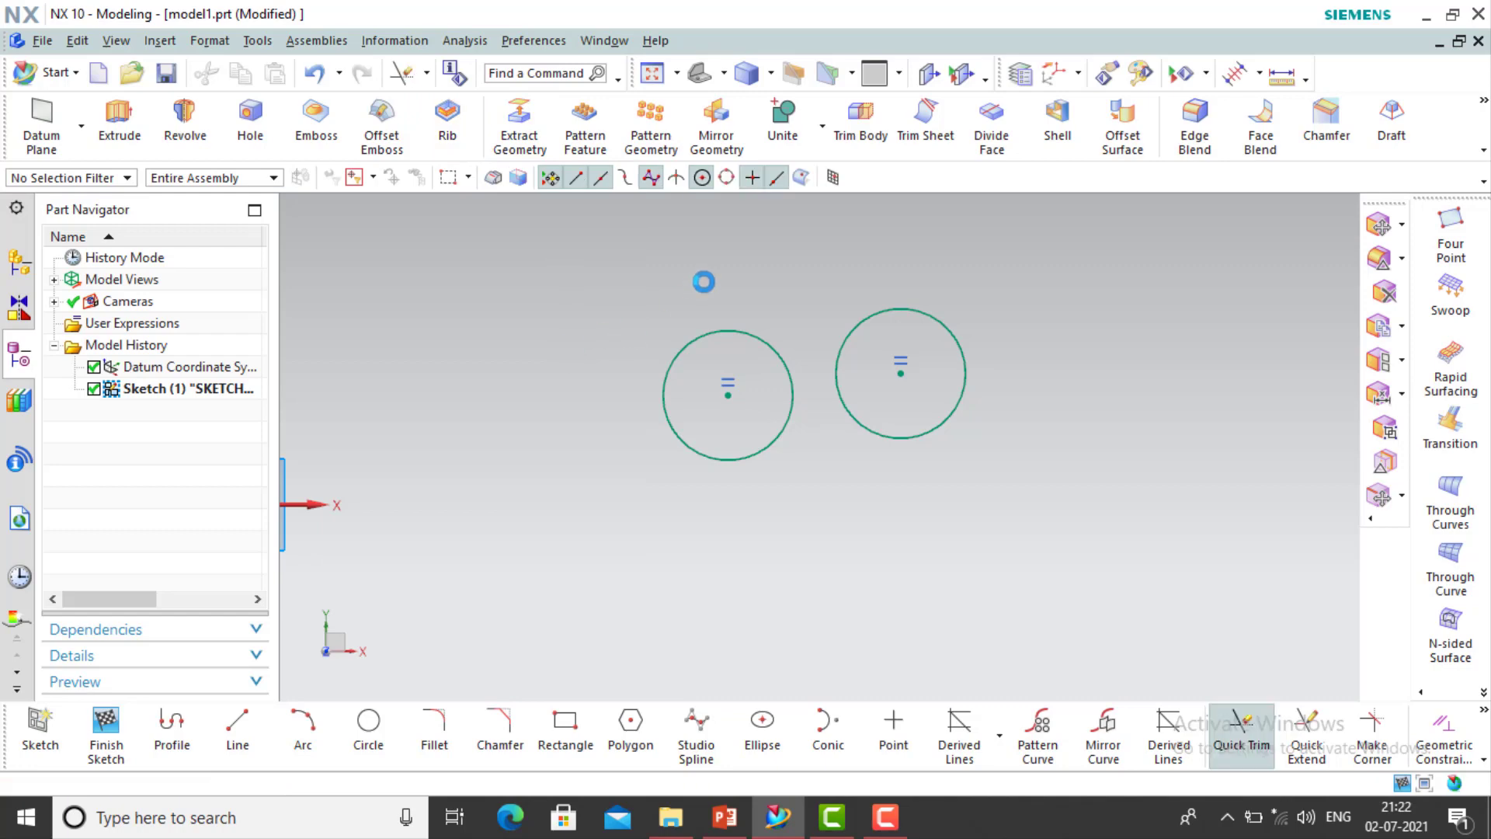
mouse_move(706, 280)
mouse_down()
mouse_move(712, 303)
mouse_move(899, 360)
mouse_move(924, 347)
mouse_up()
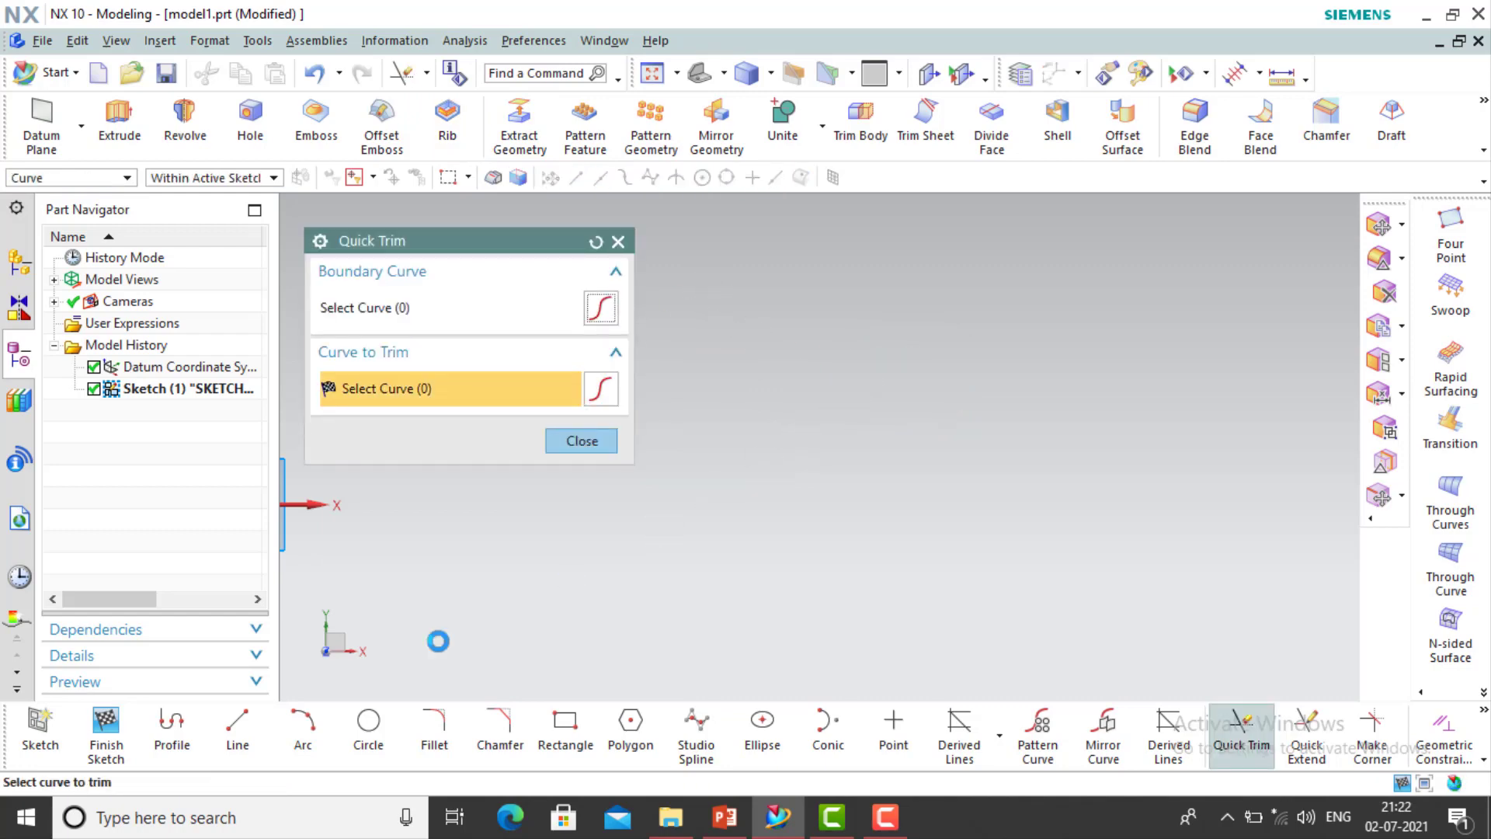
key(Escape)
Draw a single horizontal line about 1000 long, starting near XC 2000, YC 200
click(238, 730)
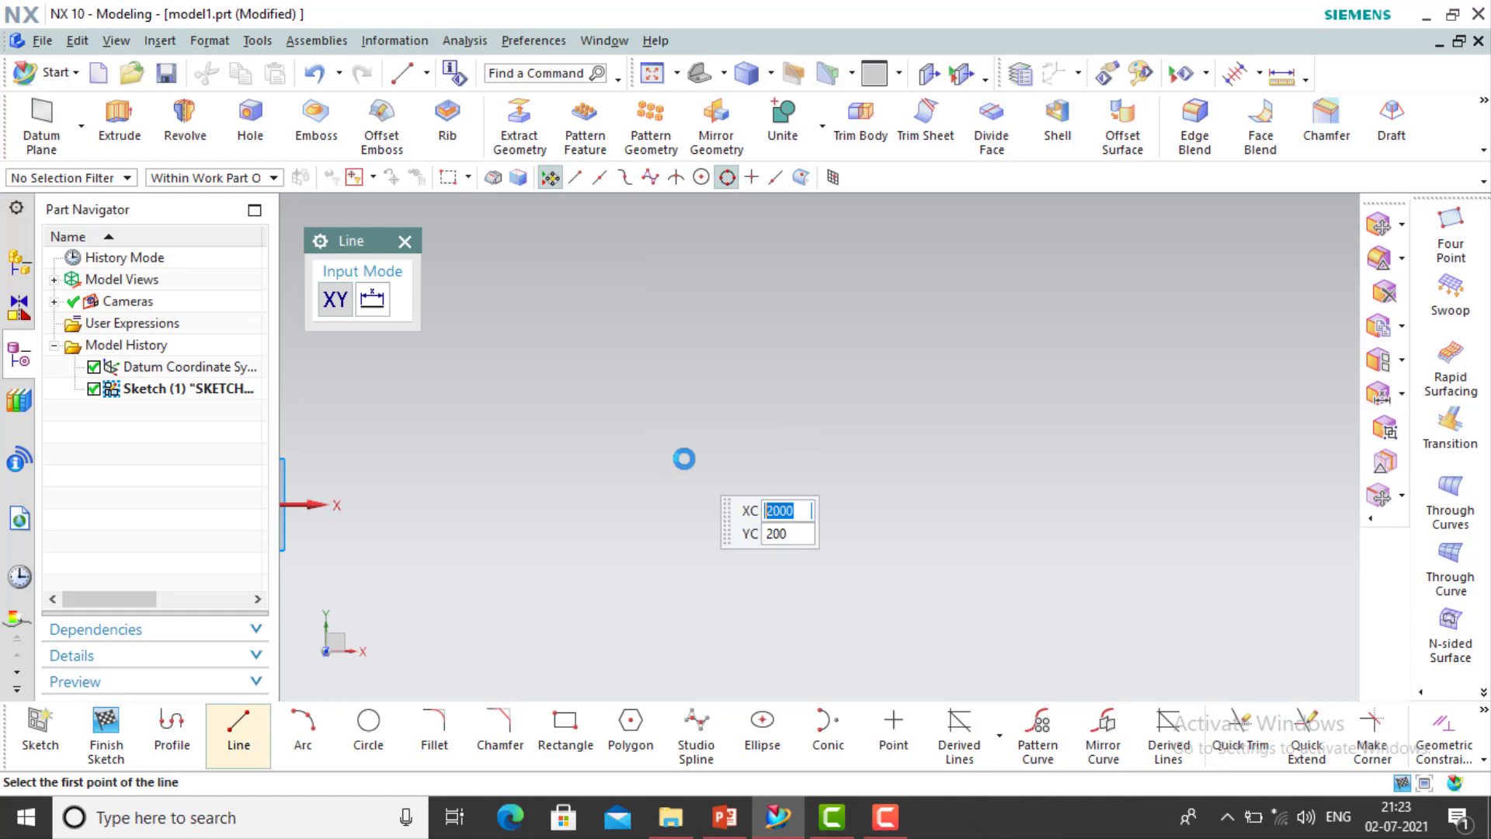
click(682, 459)
click(903, 460)
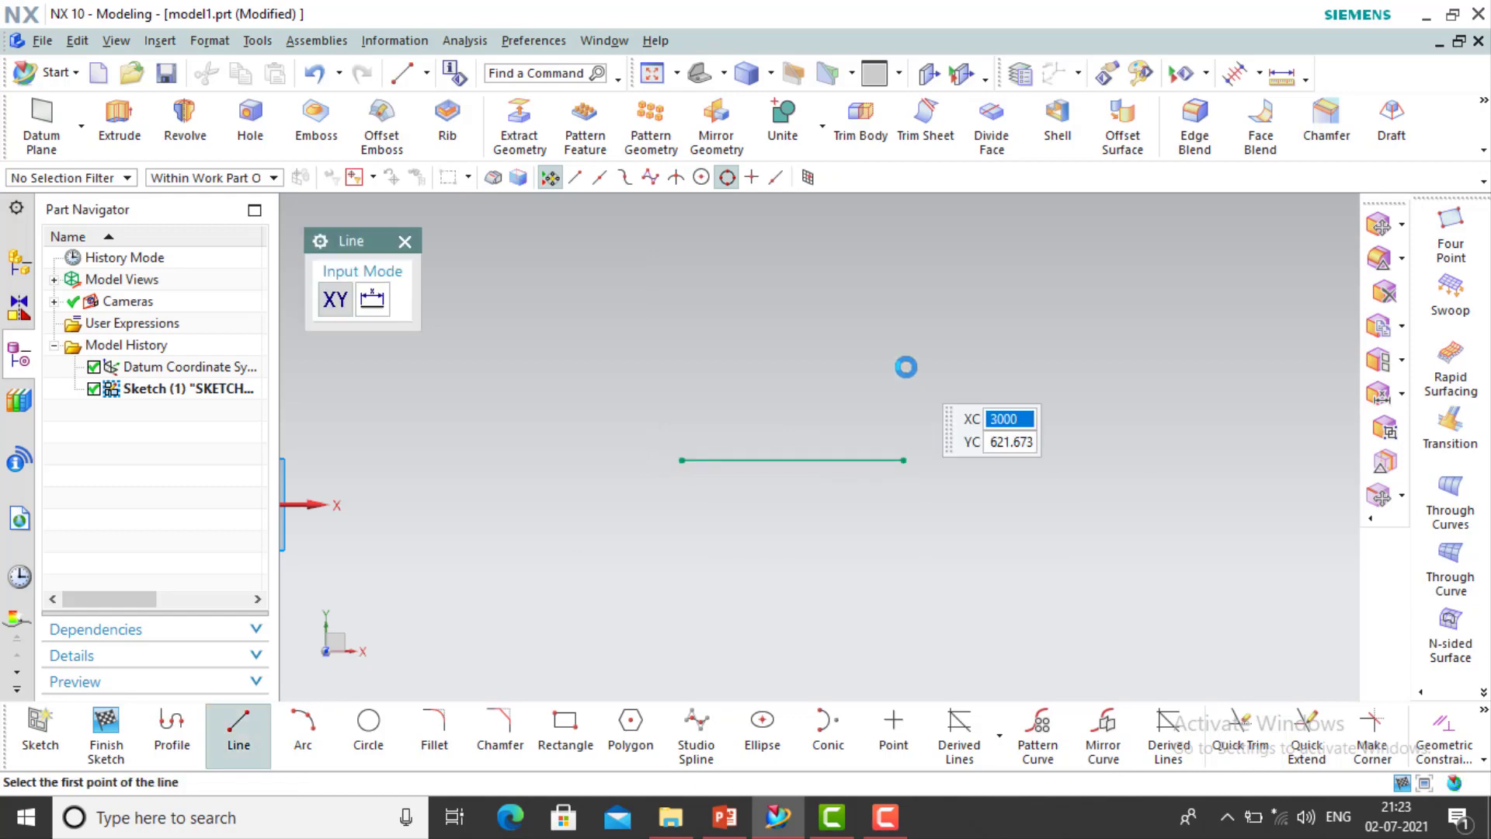
key(Escape)
Apply a Fully Fixed constraint to the horizontal line, then select the line and clear the selection
key(c)
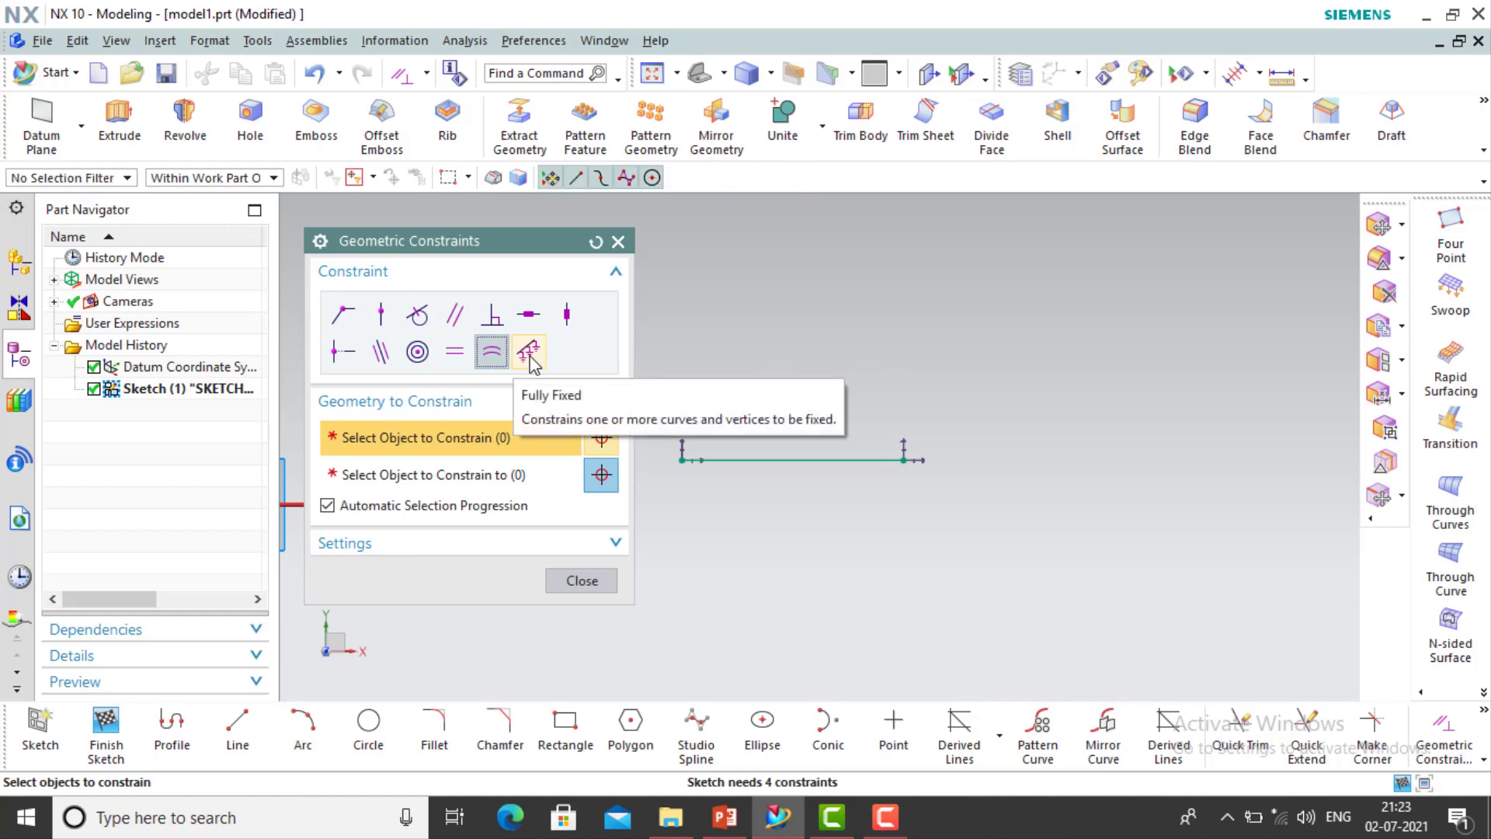
click(529, 354)
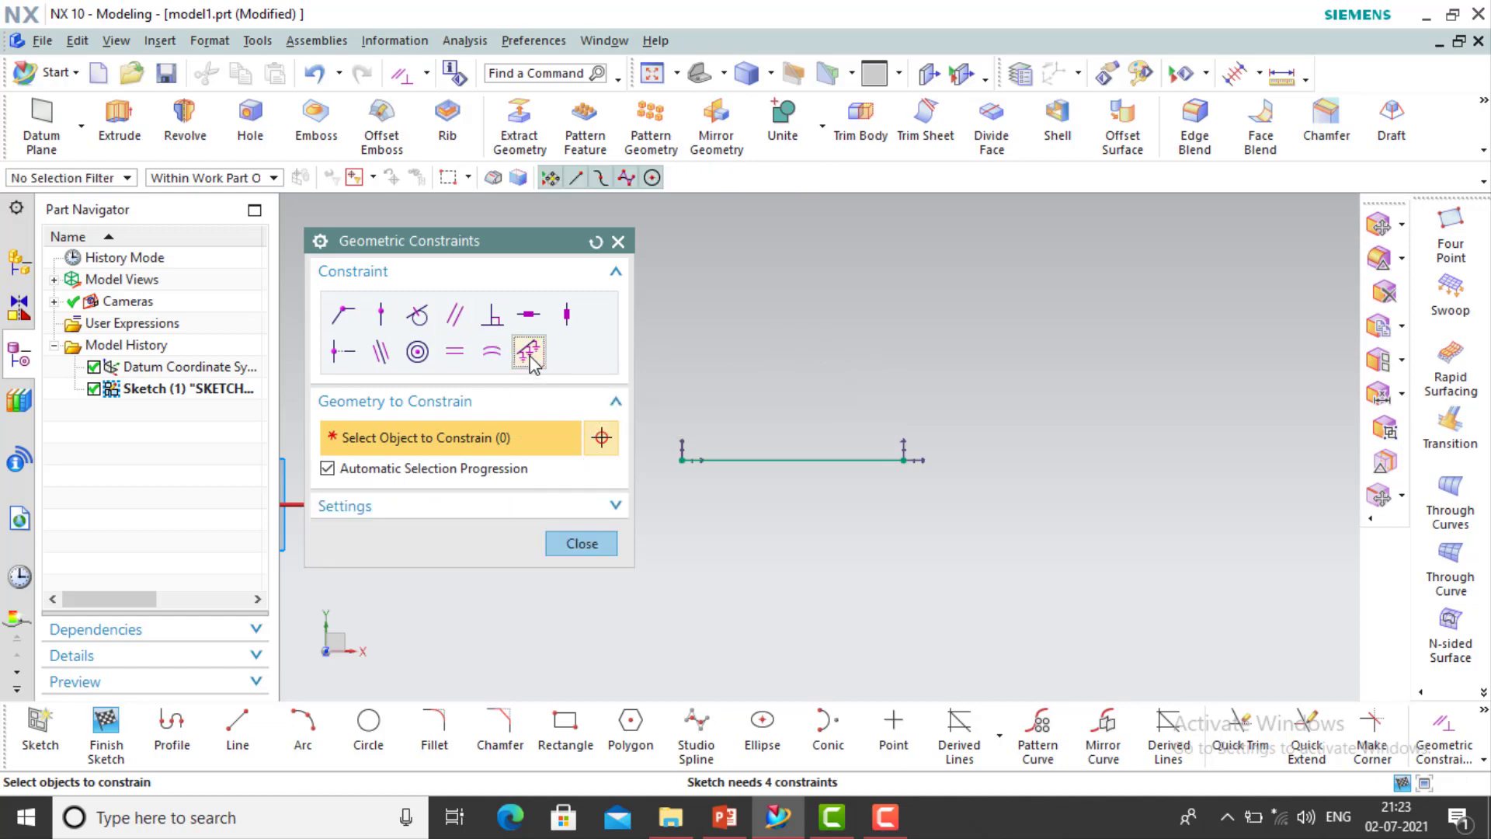
click(763, 456)
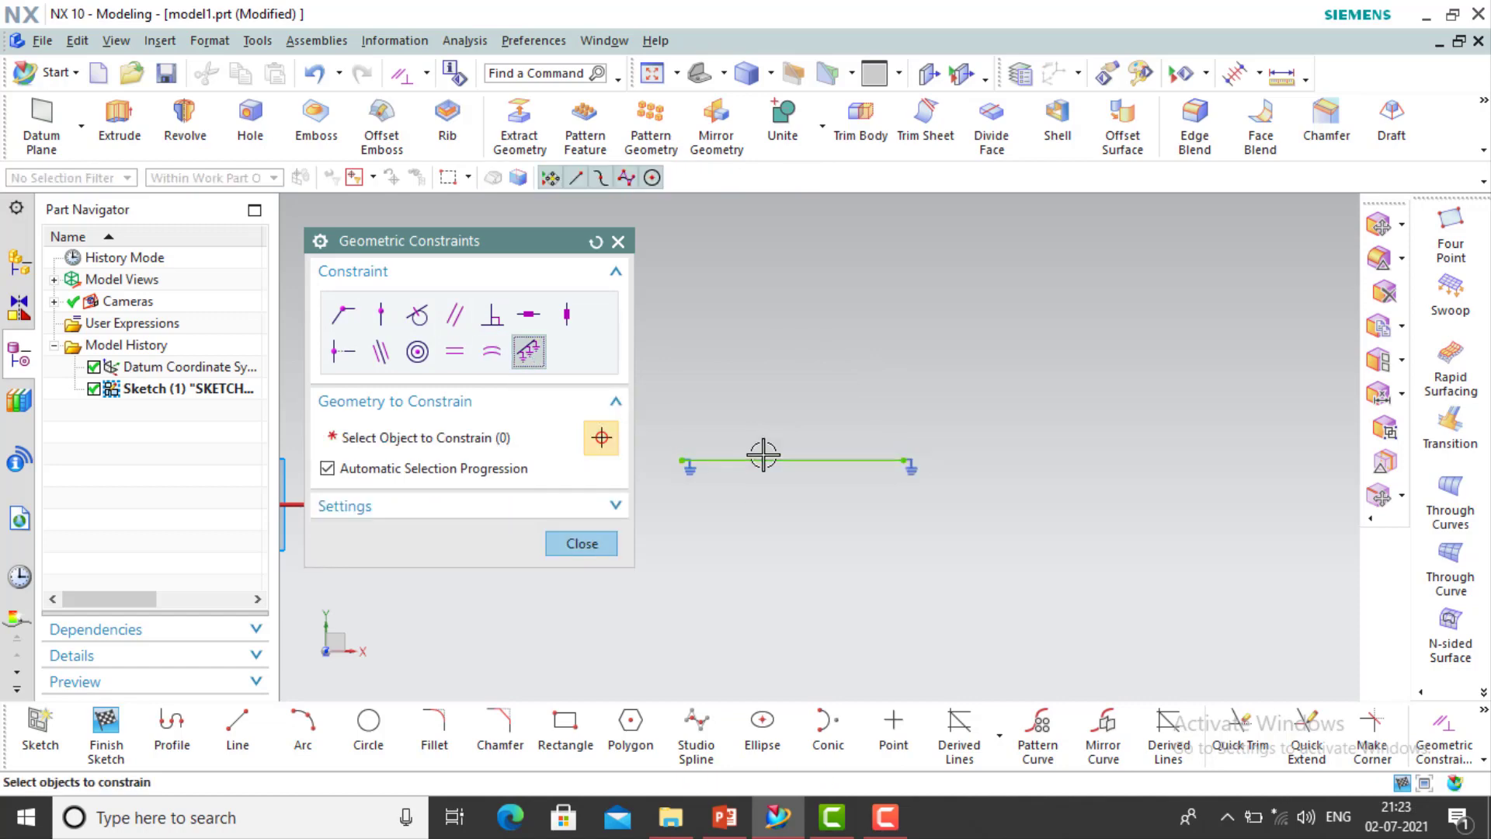
click(588, 543)
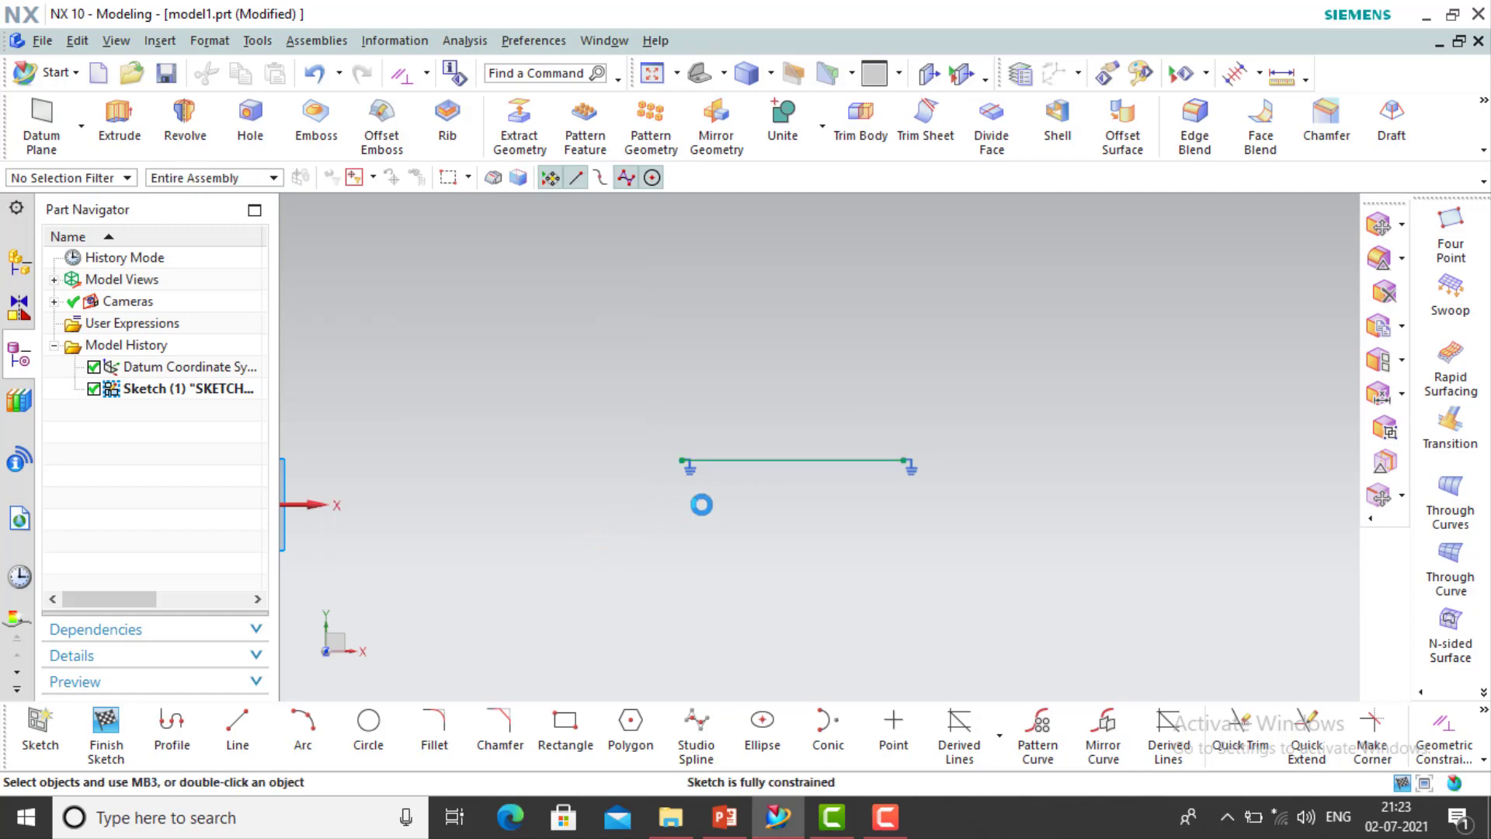
click(785, 459)
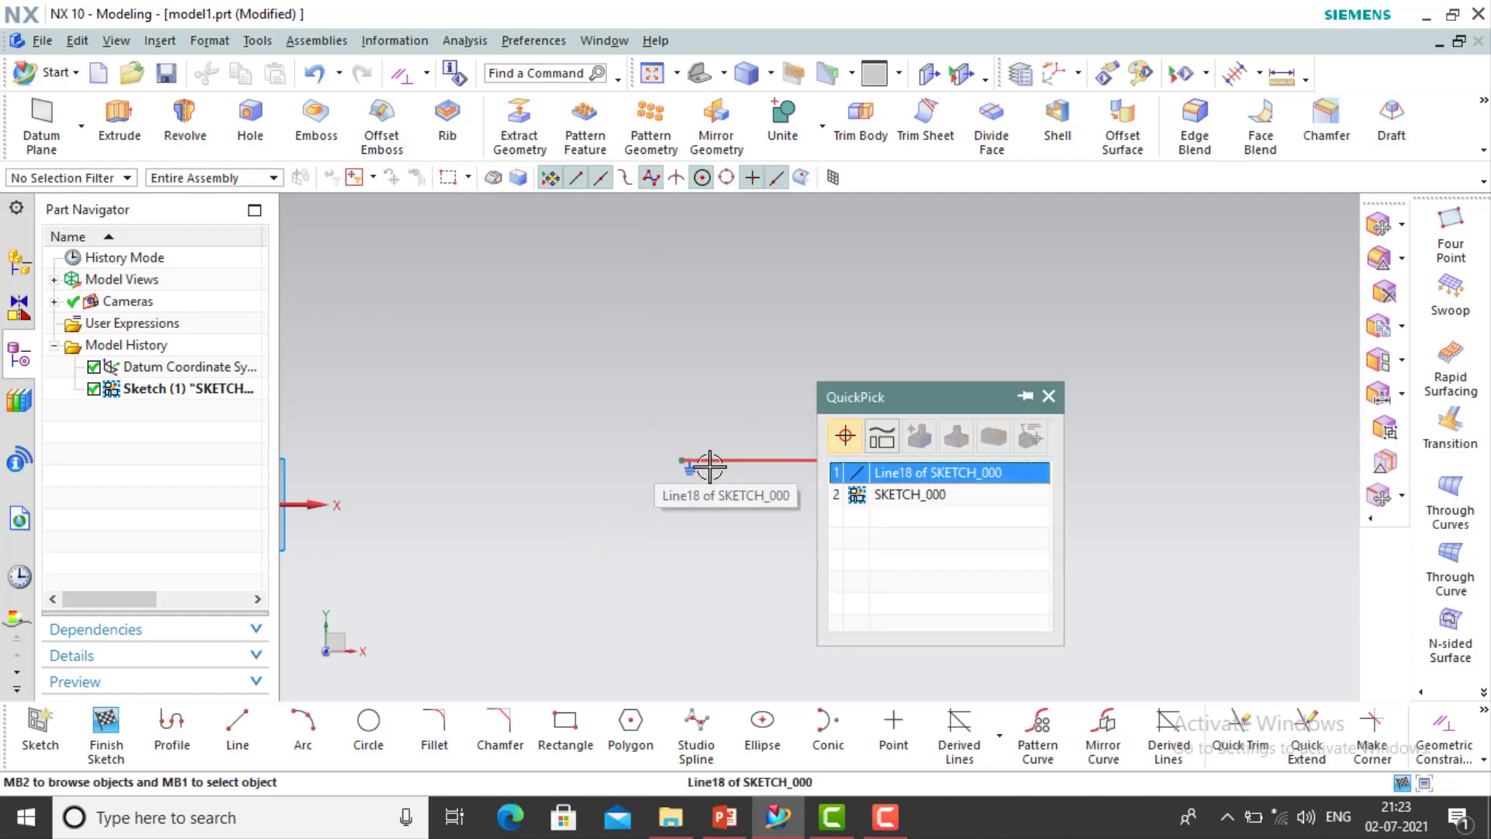
click(926, 475)
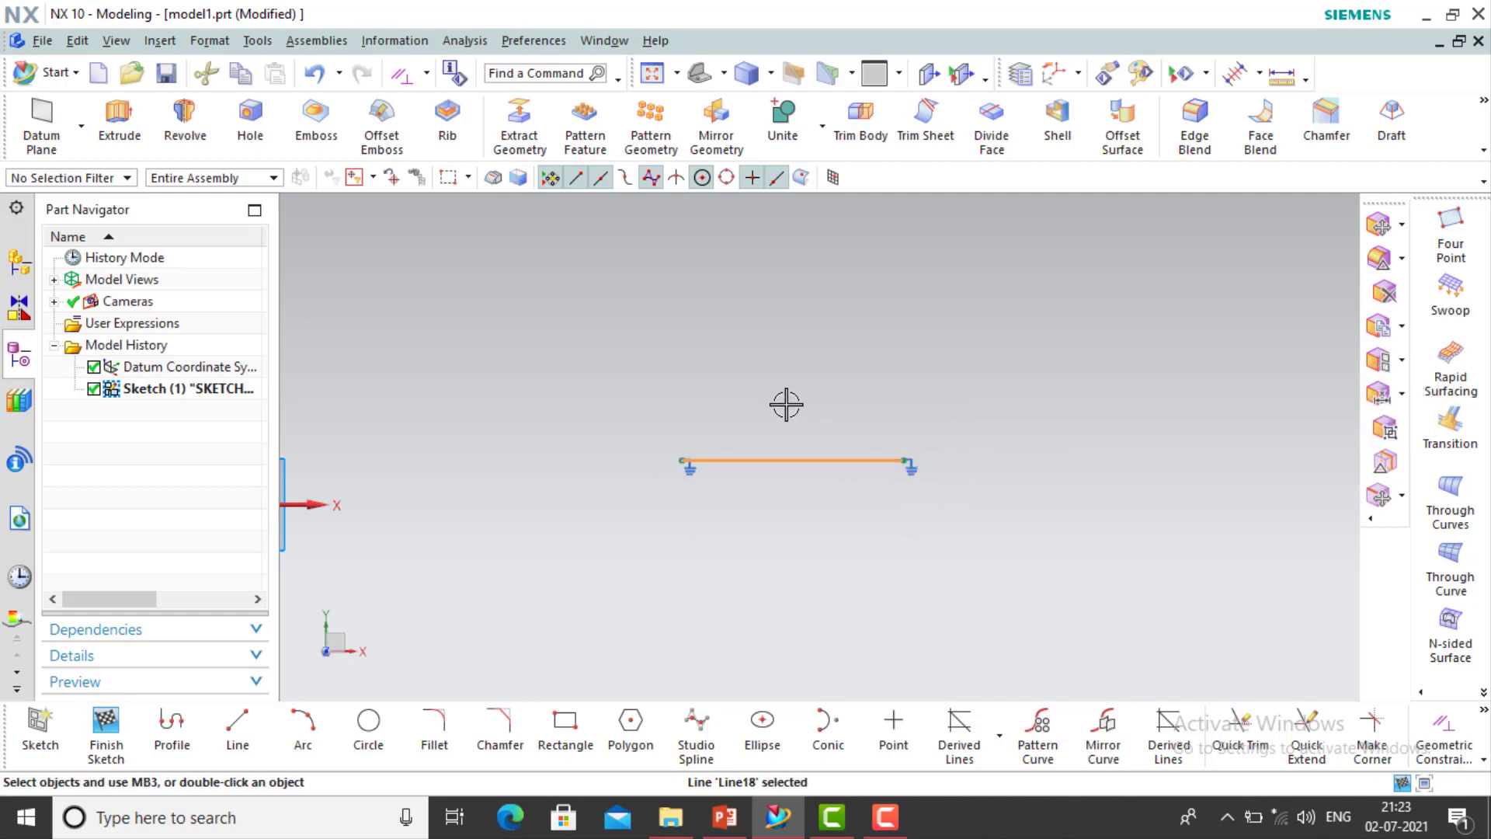
key(Escape)
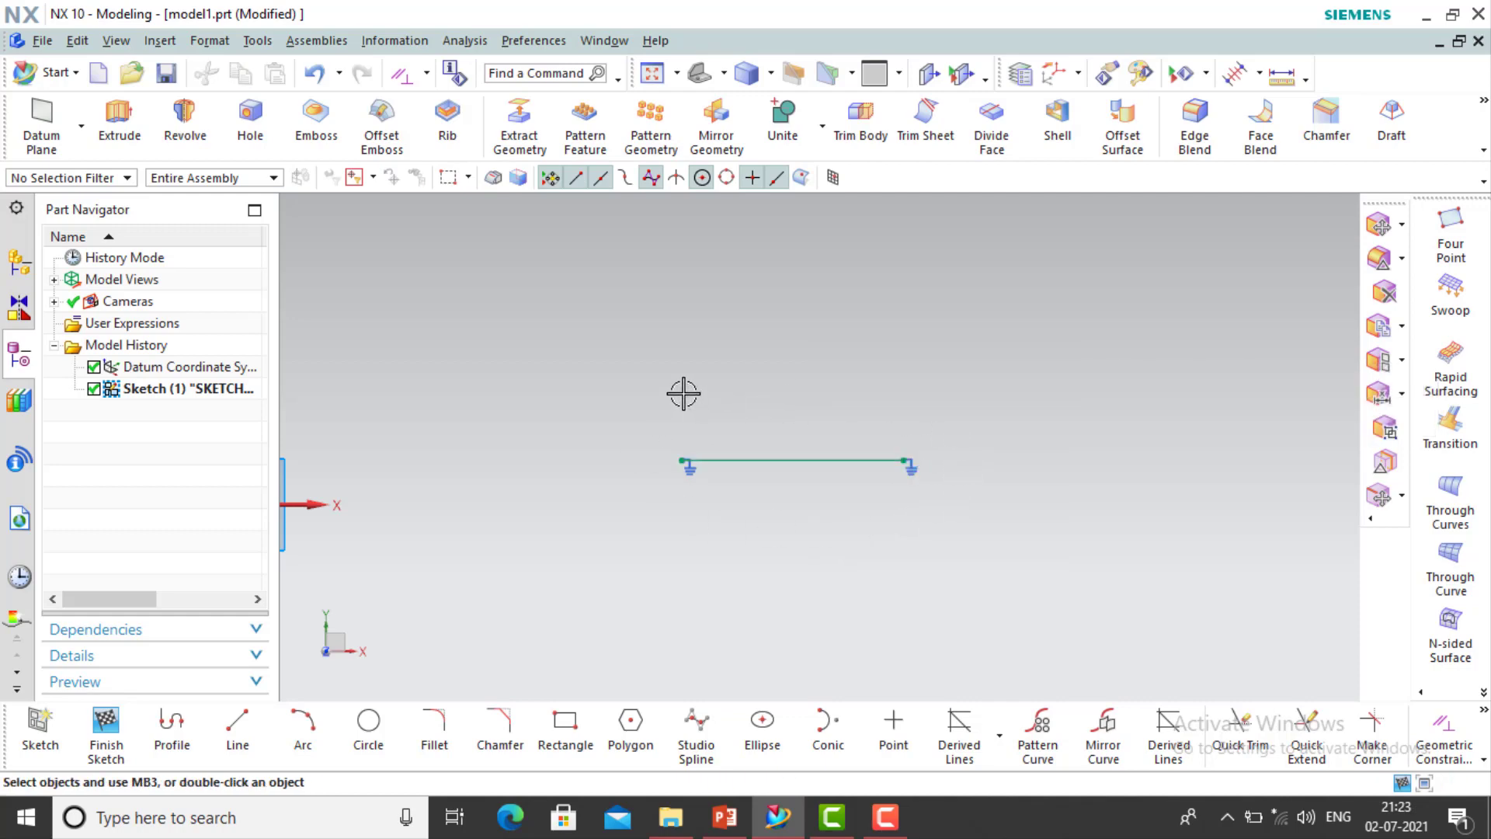